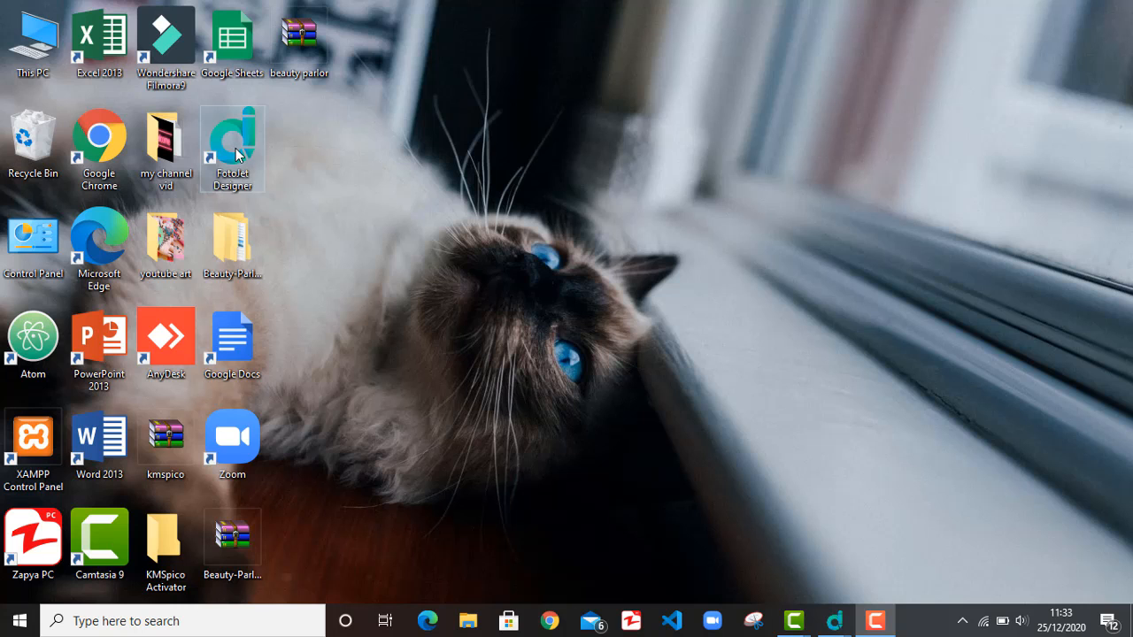
Step: Open FotoJet Designer and start a blank Logo design from the Marketing section
{"action": "double_click", "coordinate": [239, 150]}
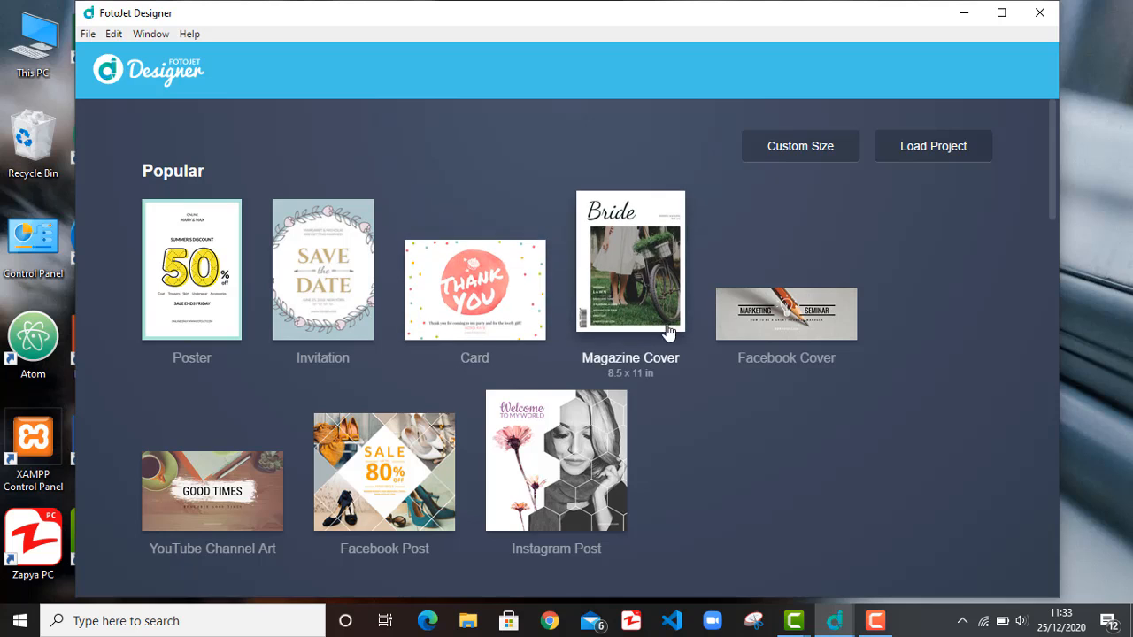
{"action": "scroll", "coordinate": [681, 329], "scroll_direction": "down", "scroll_amount": 5}
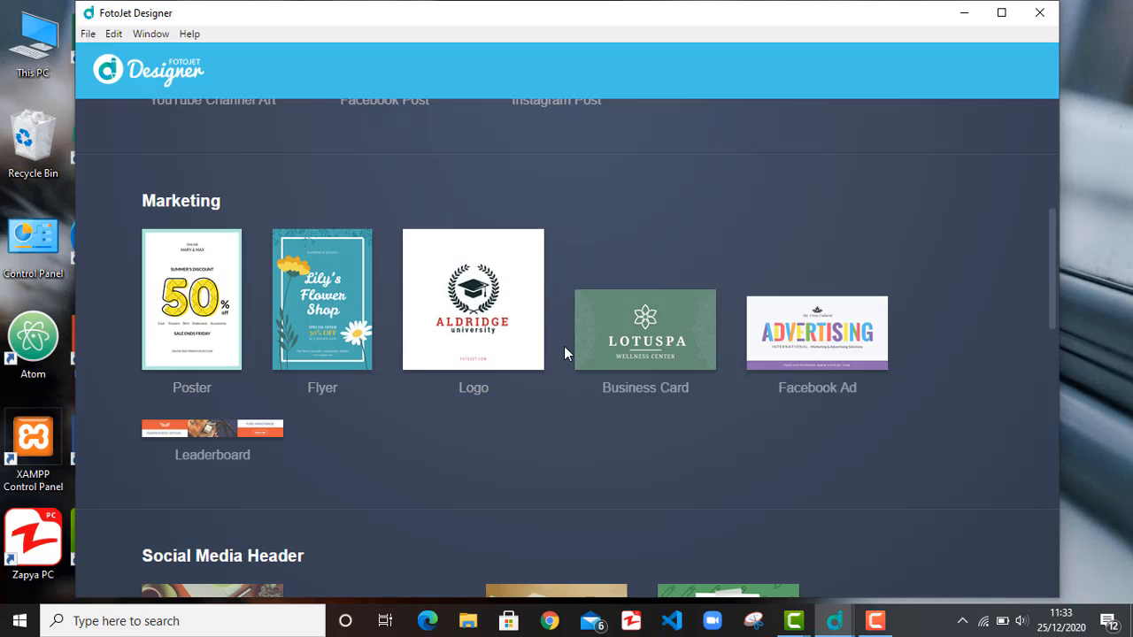
{"action": "scroll", "coordinate": [563, 346], "scroll_direction": "down", "scroll_amount": 5}
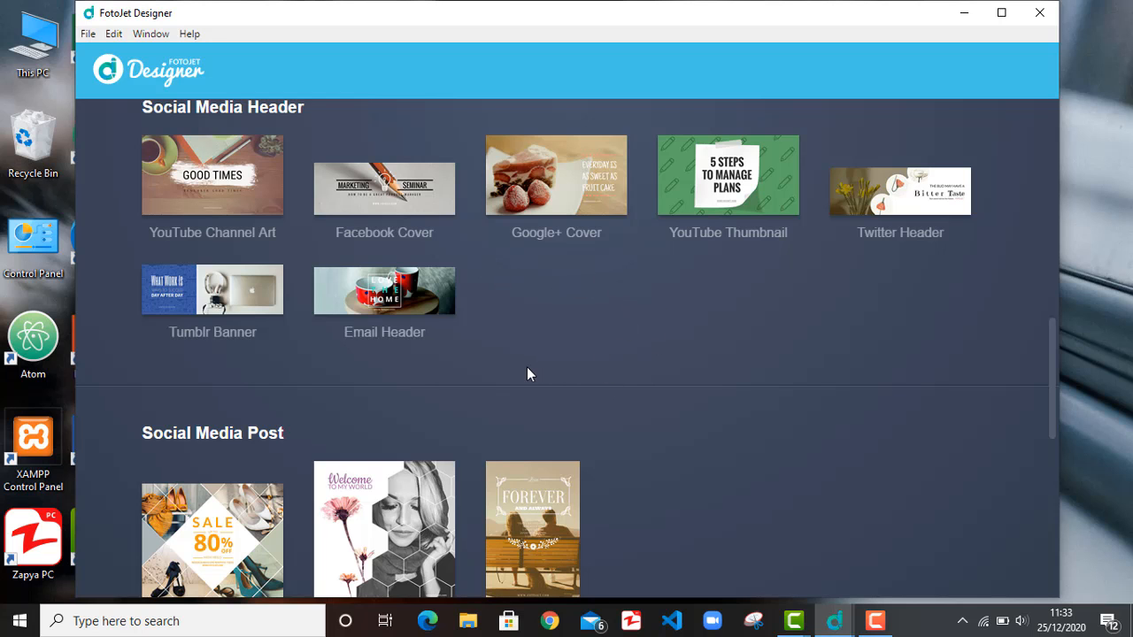
{"action": "scroll", "coordinate": [527, 366], "scroll_direction": "down", "scroll_amount": 3}
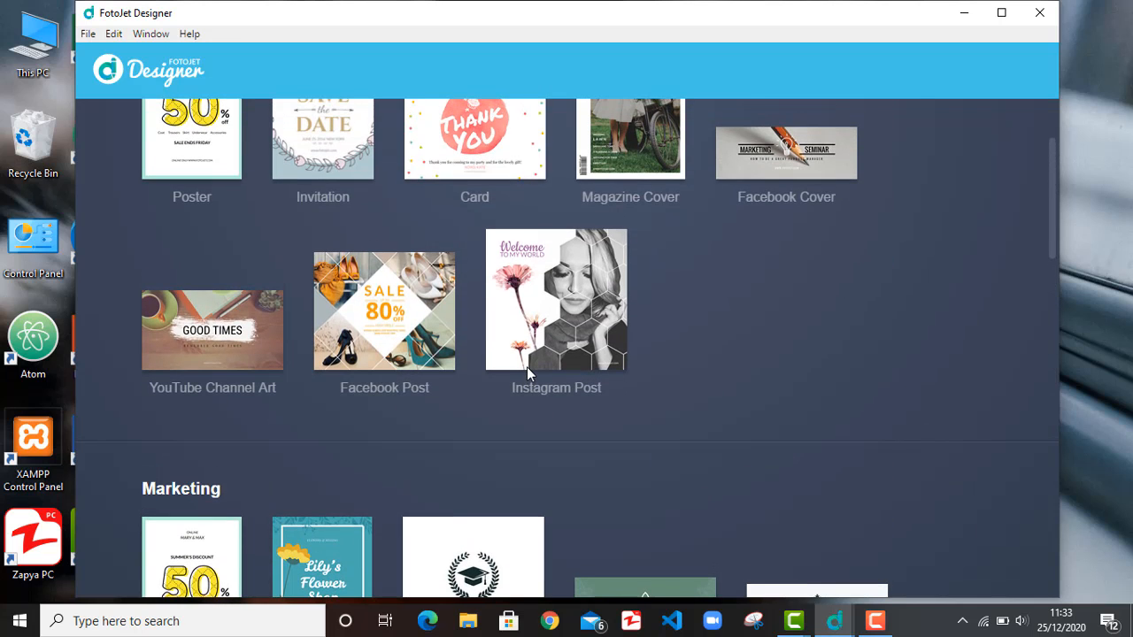
{"action": "scroll", "coordinate": [526, 375], "scroll_direction": "down", "scroll_amount": 5}
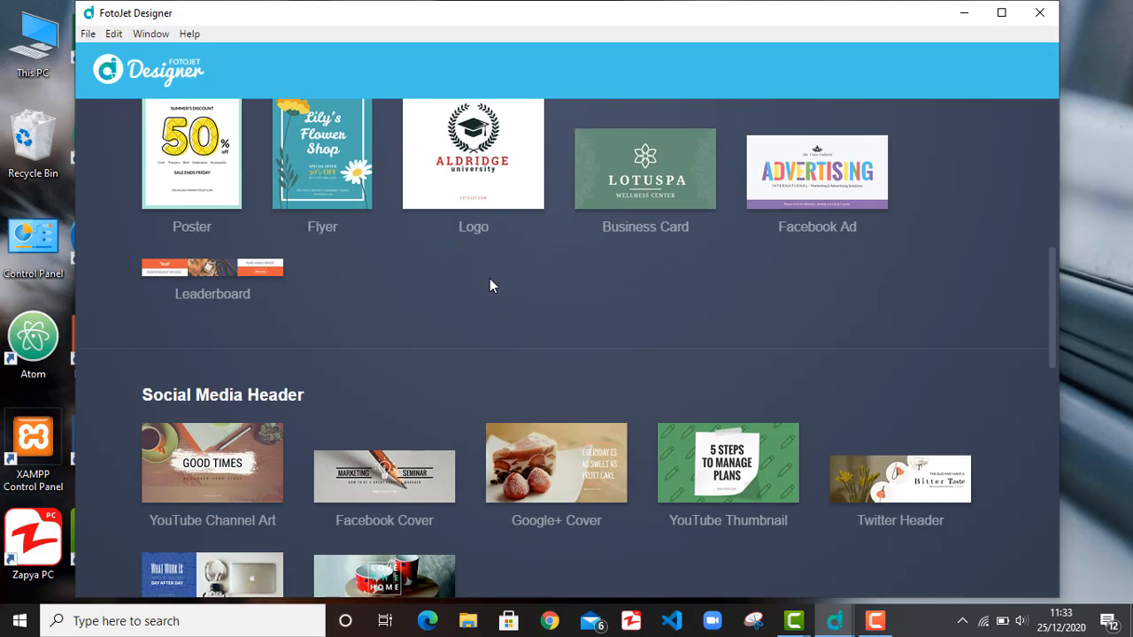
{"action": "scroll", "coordinate": [490, 281], "scroll_direction": "up", "scroll_amount": 5}
{"action": "scroll", "coordinate": [487, 285], "scroll_direction": "down", "scroll_amount": 5}
{"action": "left_click", "coordinate": [470, 176]}
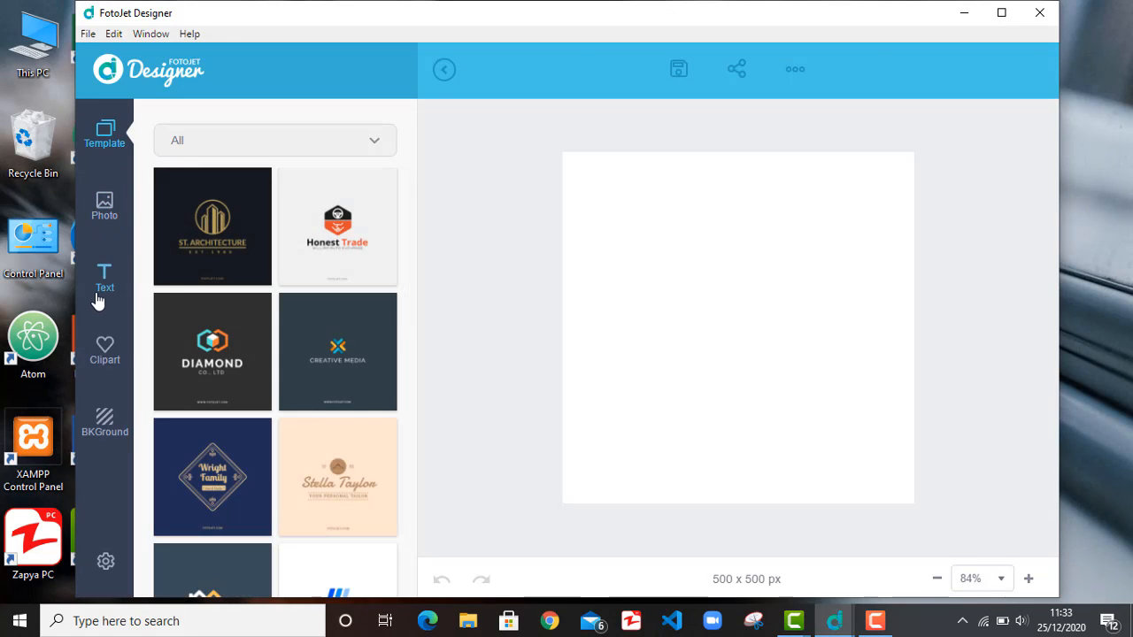
Step: Examine the Funny and Shape clipart categories, including the Outlined Shape, Outlined Solid Shape and Solid Shape collections
{"action": "left_click", "coordinate": [103, 351]}
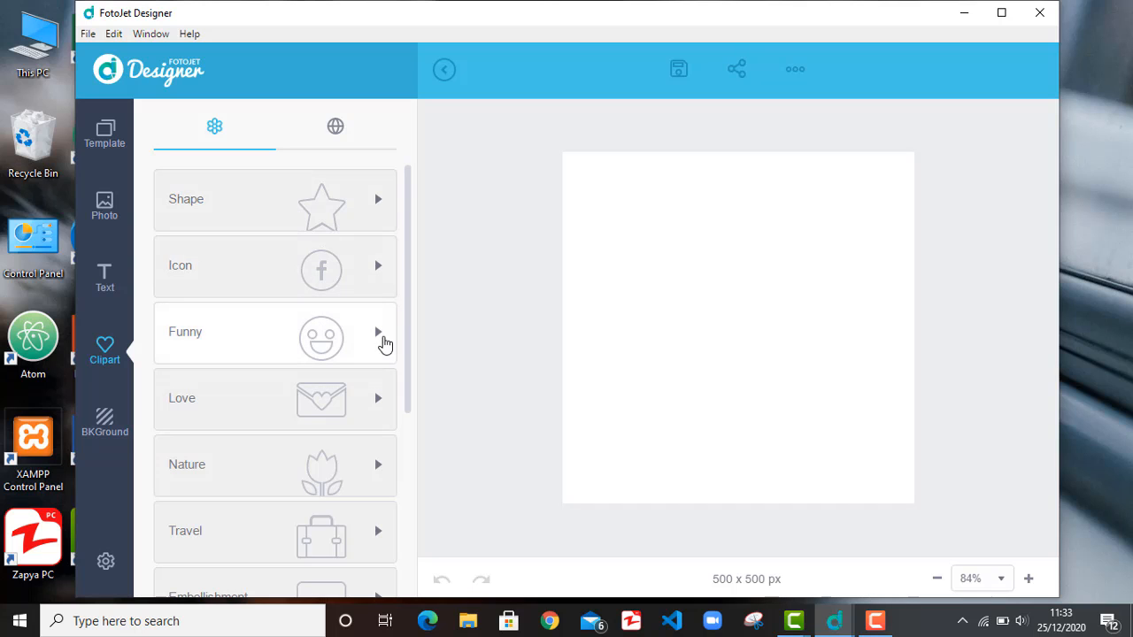
{"action": "left_click", "coordinate": [362, 334]}
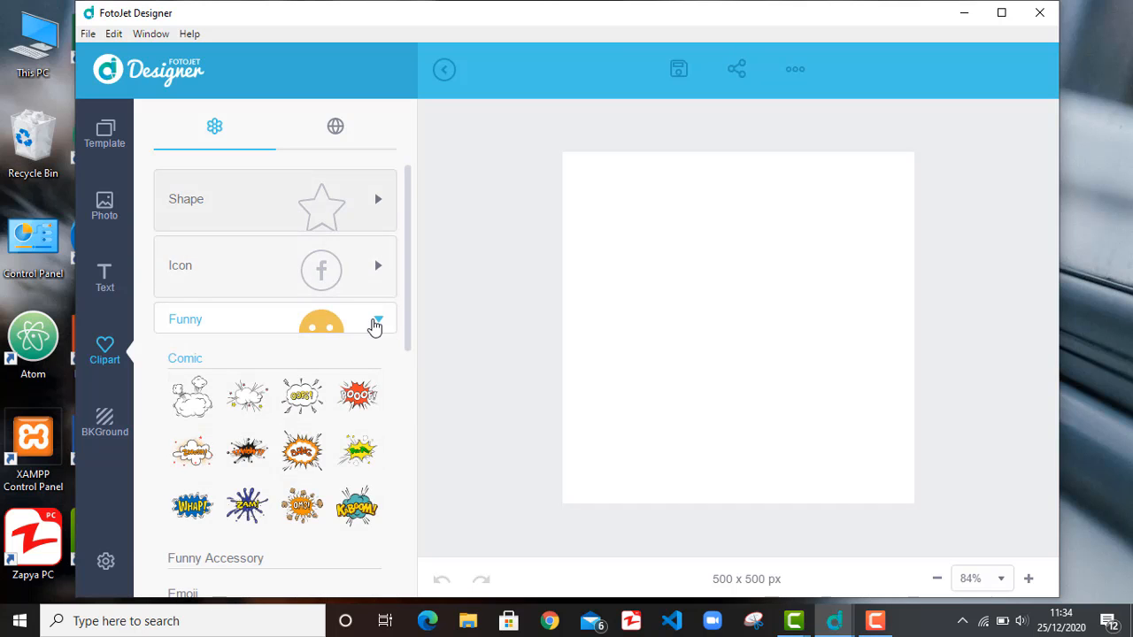
{"action": "left_click", "coordinate": [371, 322]}
{"action": "left_click", "coordinate": [371, 213]}
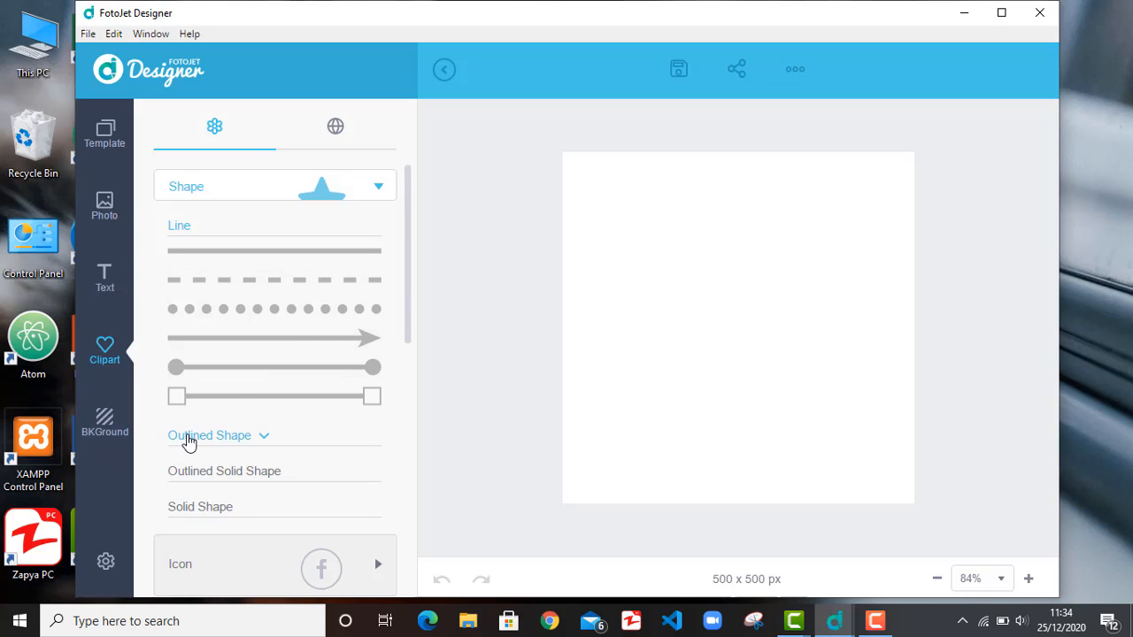
{"action": "left_click", "coordinate": [188, 441]}
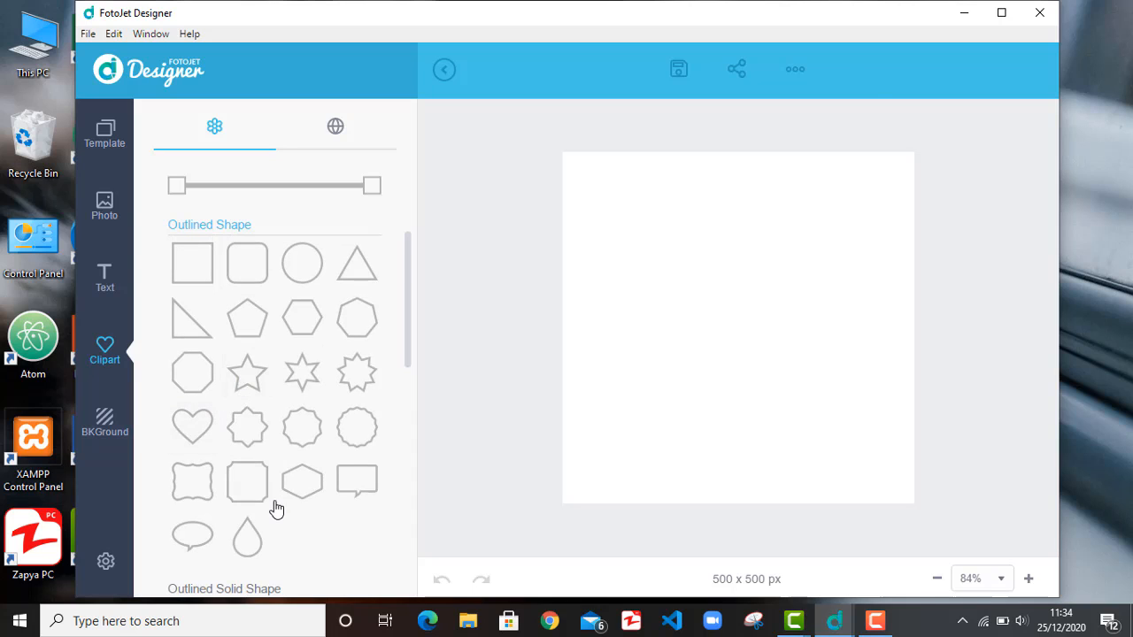
{"action": "scroll", "coordinate": [275, 493], "scroll_direction": "down", "scroll_amount": 2}
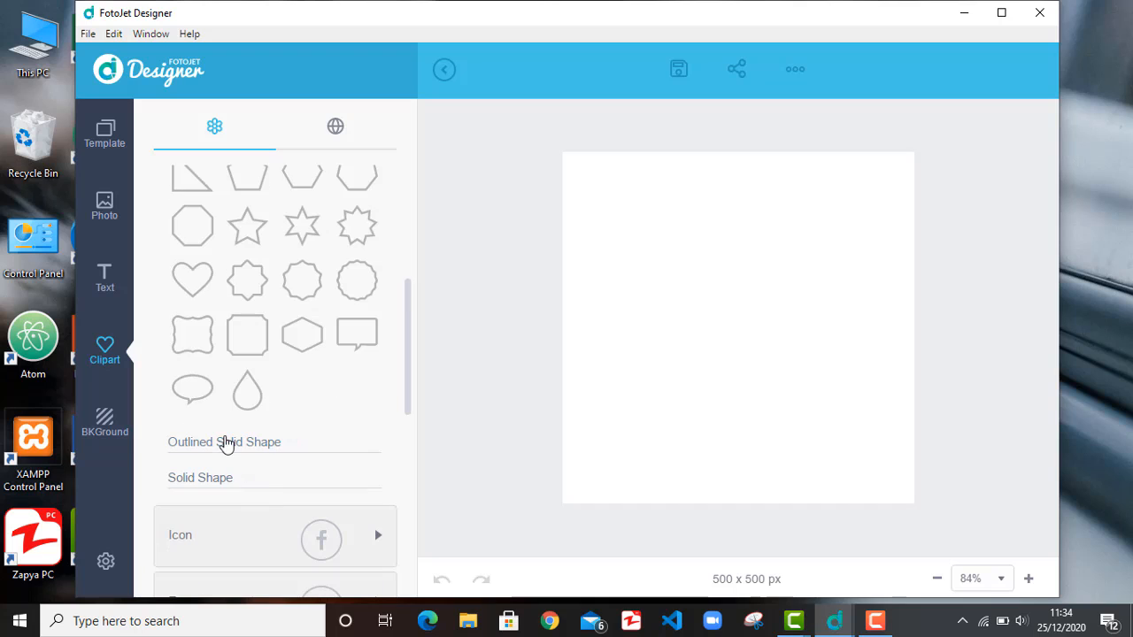
{"action": "left_click", "coordinate": [225, 453]}
{"action": "scroll", "coordinate": [255, 471], "scroll_direction": "down", "scroll_amount": 1}
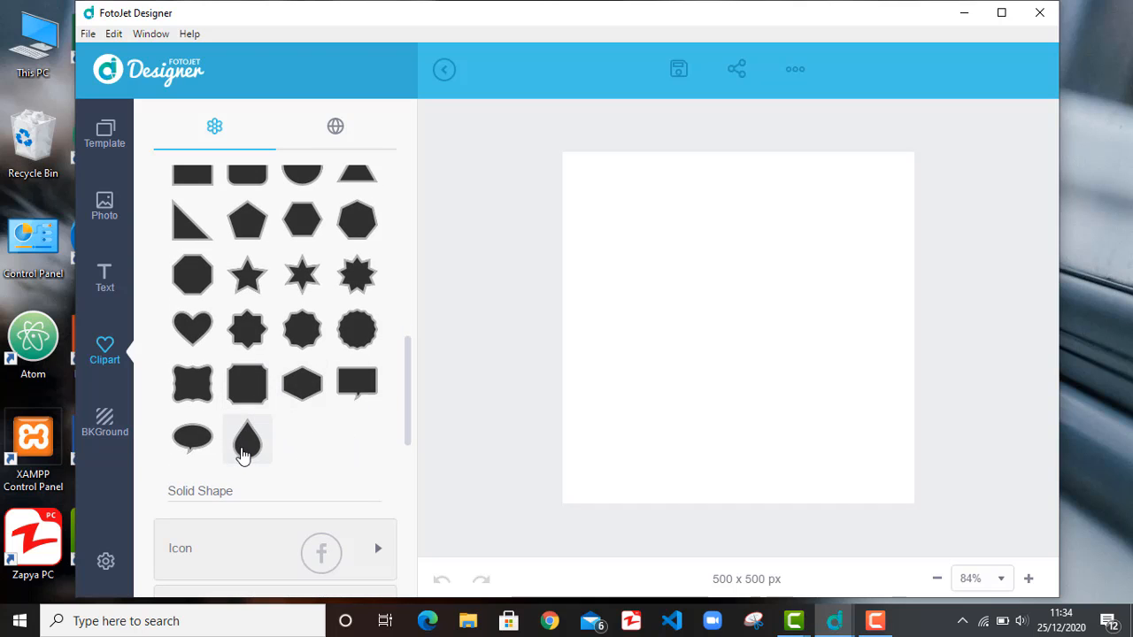
{"action": "scroll", "coordinate": [220, 482], "scroll_direction": "down", "scroll_amount": 1}
{"action": "left_click", "coordinate": [212, 442]}
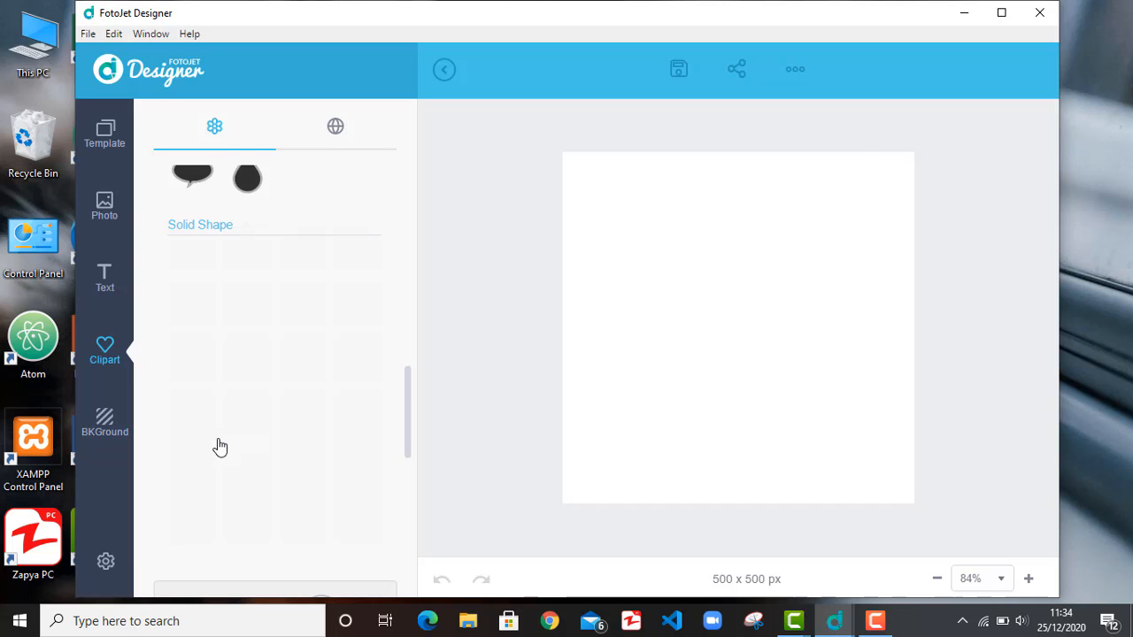
{"action": "scroll", "coordinate": [281, 440], "scroll_direction": "down", "scroll_amount": 1}
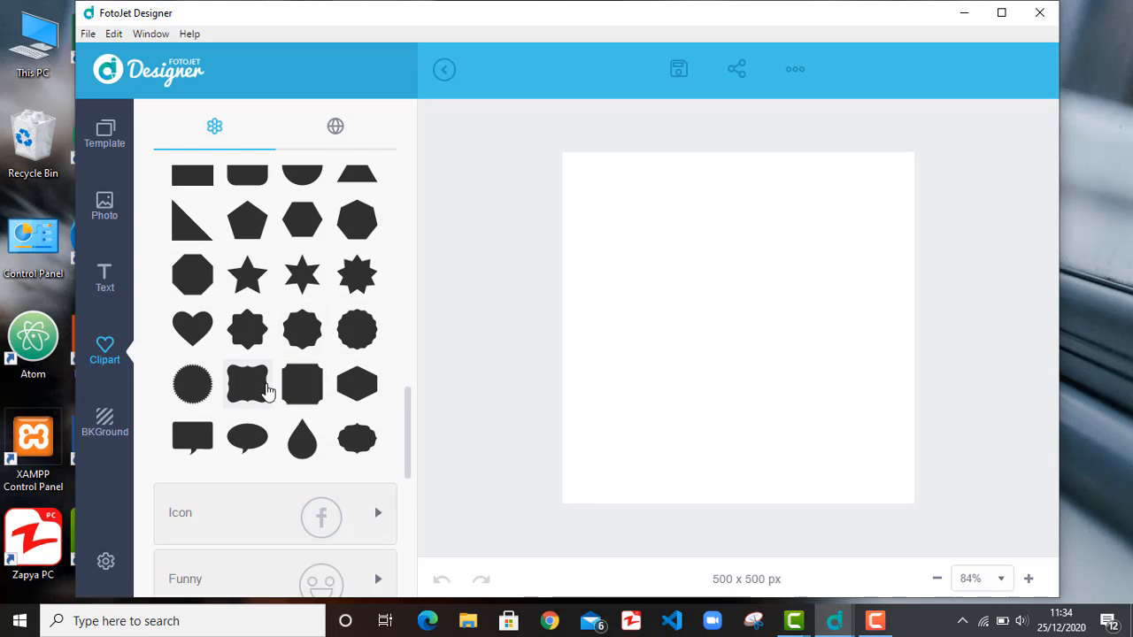
Step: Try placing a solid circle and a solid pentagon on the canvas, shrinking the circle and shifting the pentagon left over it
{"action": "scroll", "coordinate": [265, 392], "scroll_direction": "up", "scroll_amount": 3}
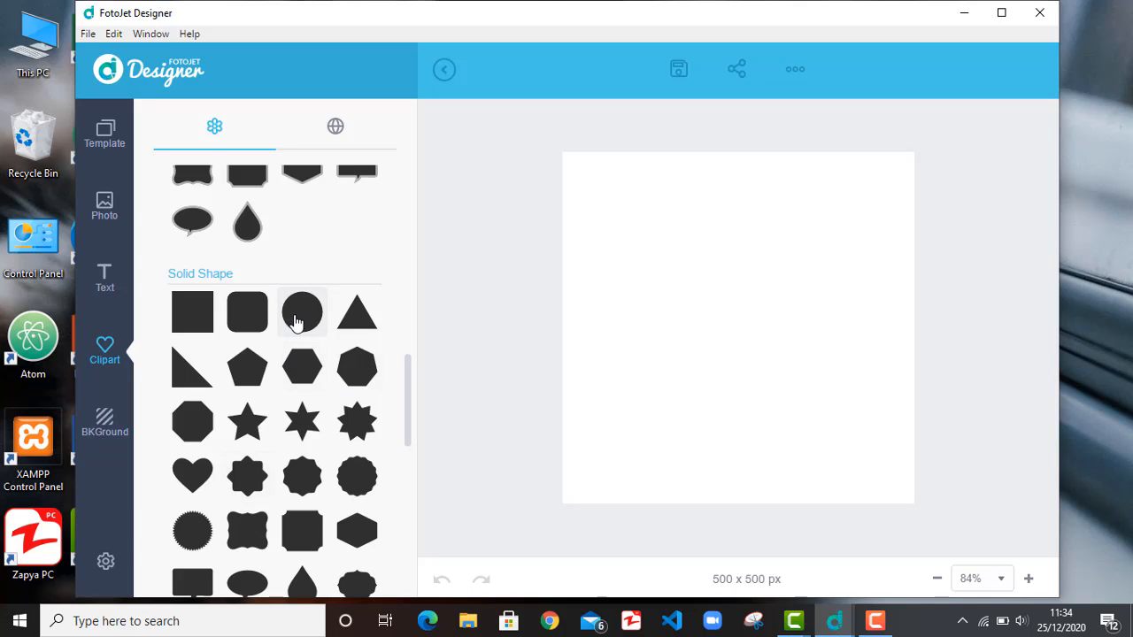
{"action": "left_click_drag", "start_coordinate": [295, 322], "coordinate": [724, 307]}
{"action": "left_click_drag", "start_coordinate": [824, 197], "coordinate": [808, 221]}
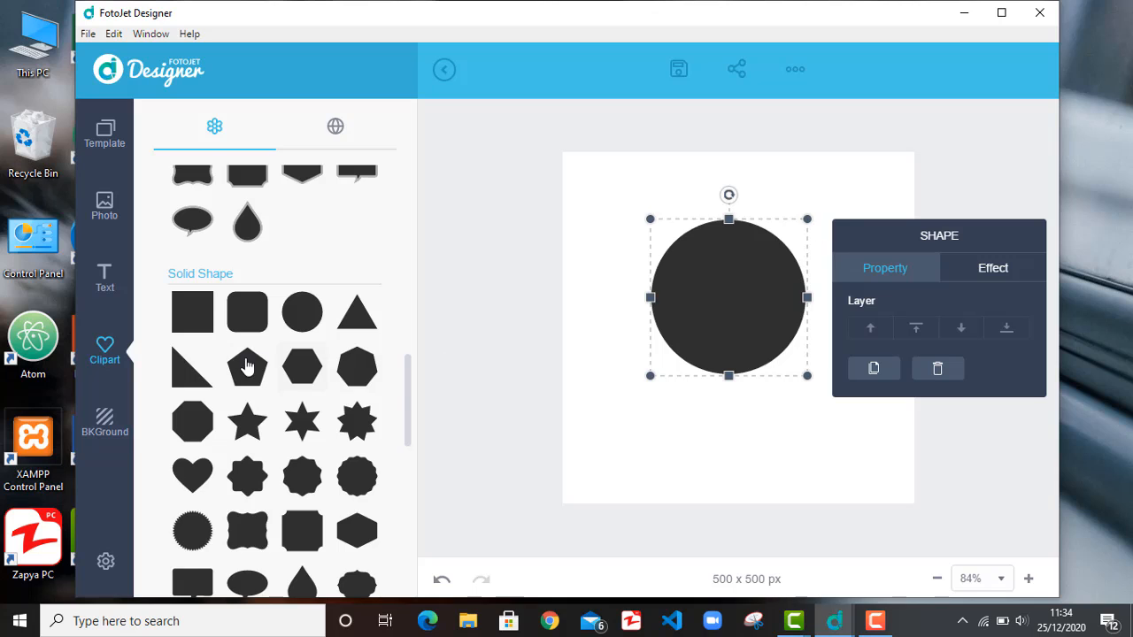
{"action": "left_click", "coordinate": [251, 370]}
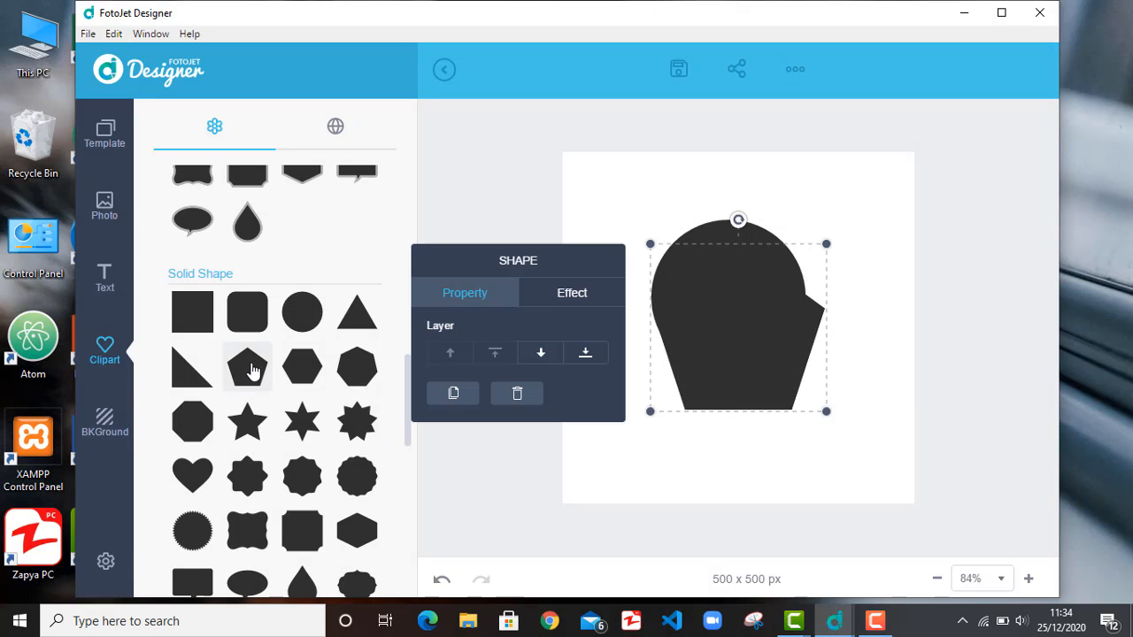
{"action": "left_click_drag", "start_coordinate": [728, 353], "coordinate": [664, 345]}
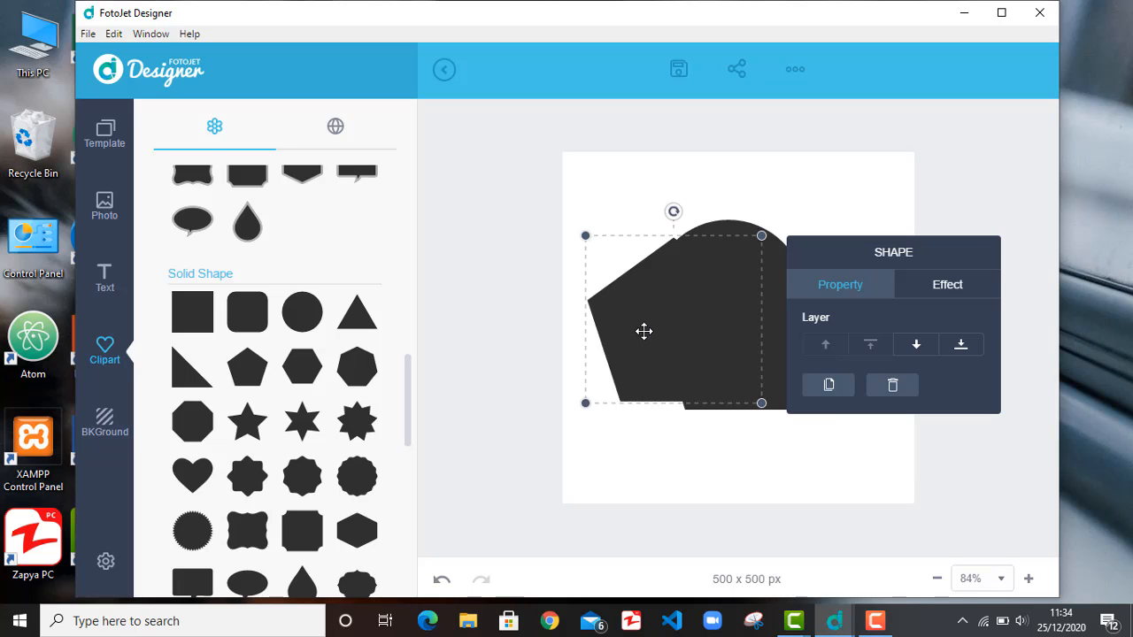
Step: Undo the pentagon's move and the addition of both shapes to empty the canvas
{"action": "key", "text": "ctrl+z"}
{"action": "left_click", "coordinate": [672, 324]}
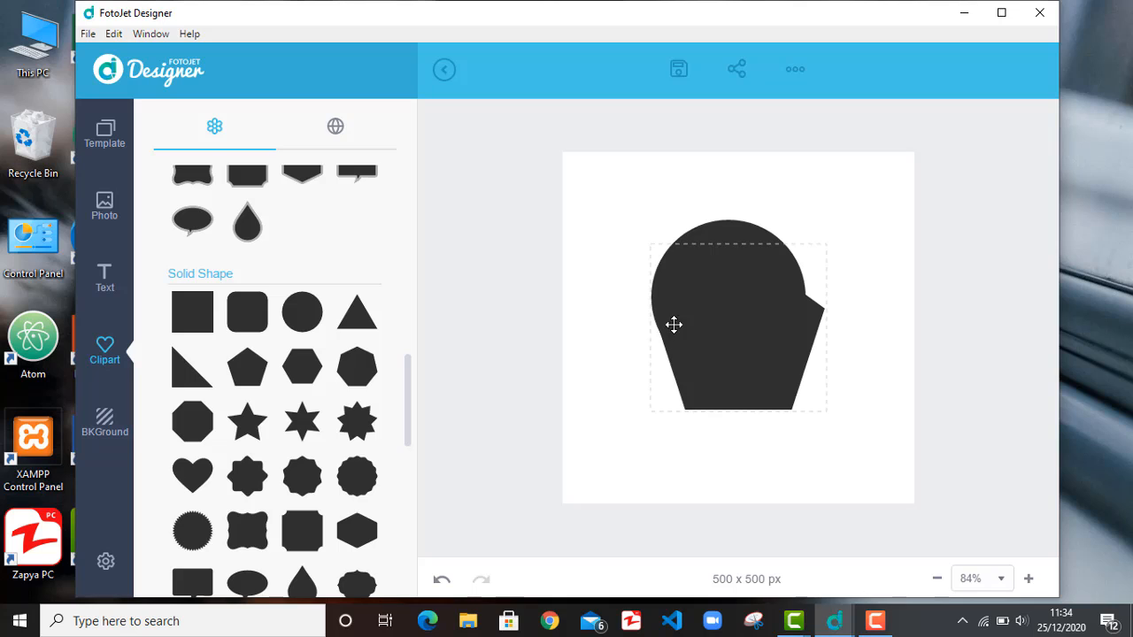
{"action": "key", "text": "ctrl+z"}
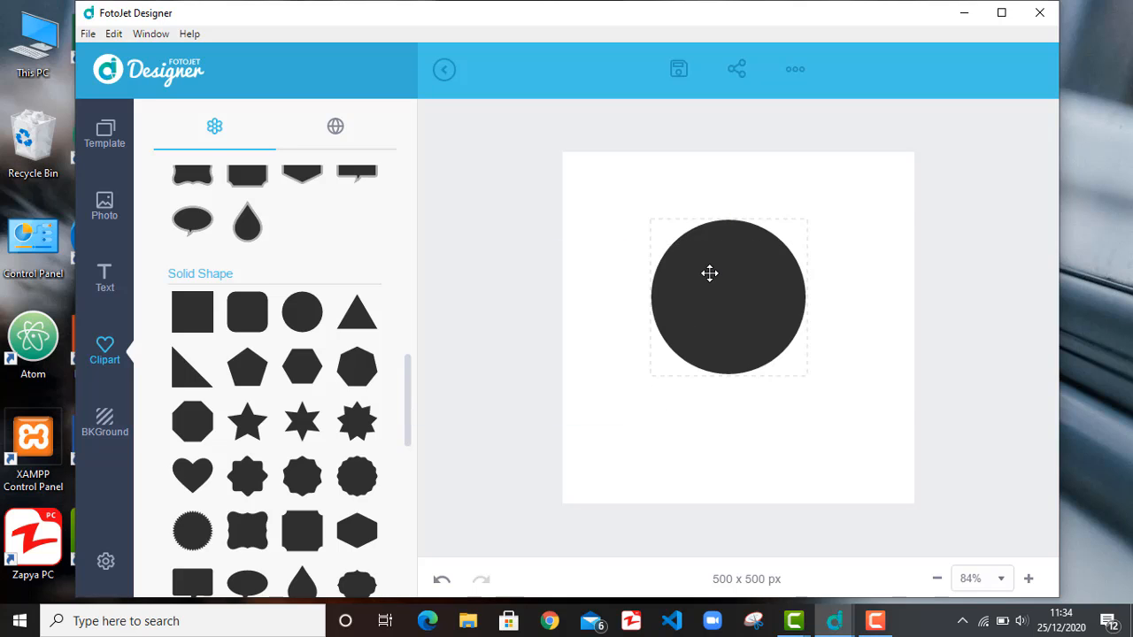
{"action": "key", "text": "ctrl+z"}
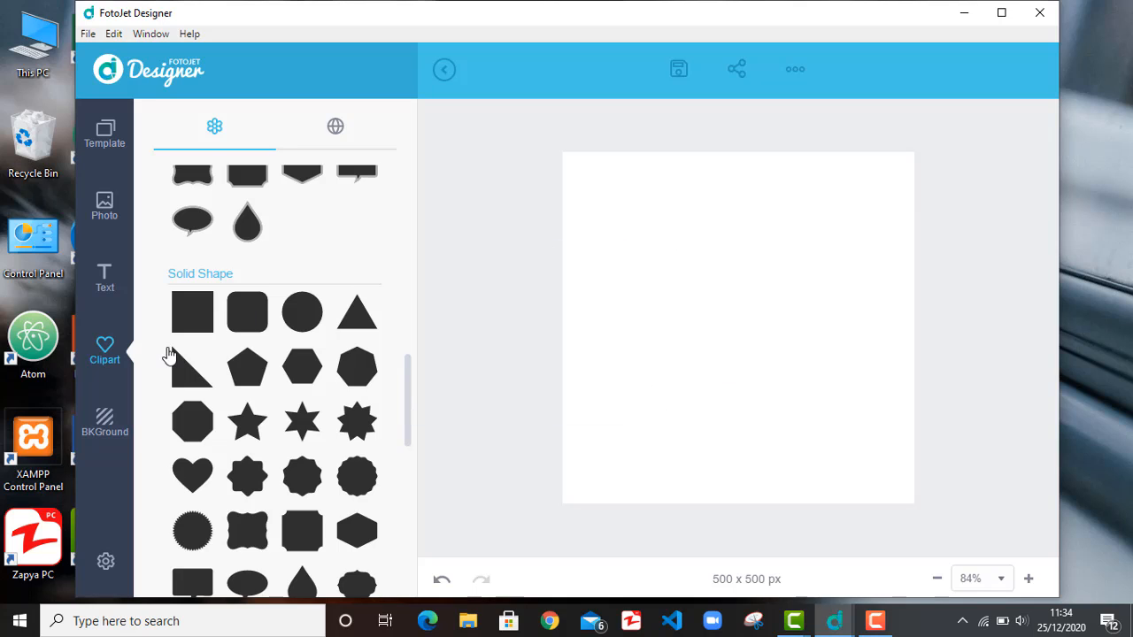
Step: Collapse the Solid Shape collection and examine the Icon, Embellishment and Celebration clipart categories
{"action": "left_click", "coordinate": [220, 282]}
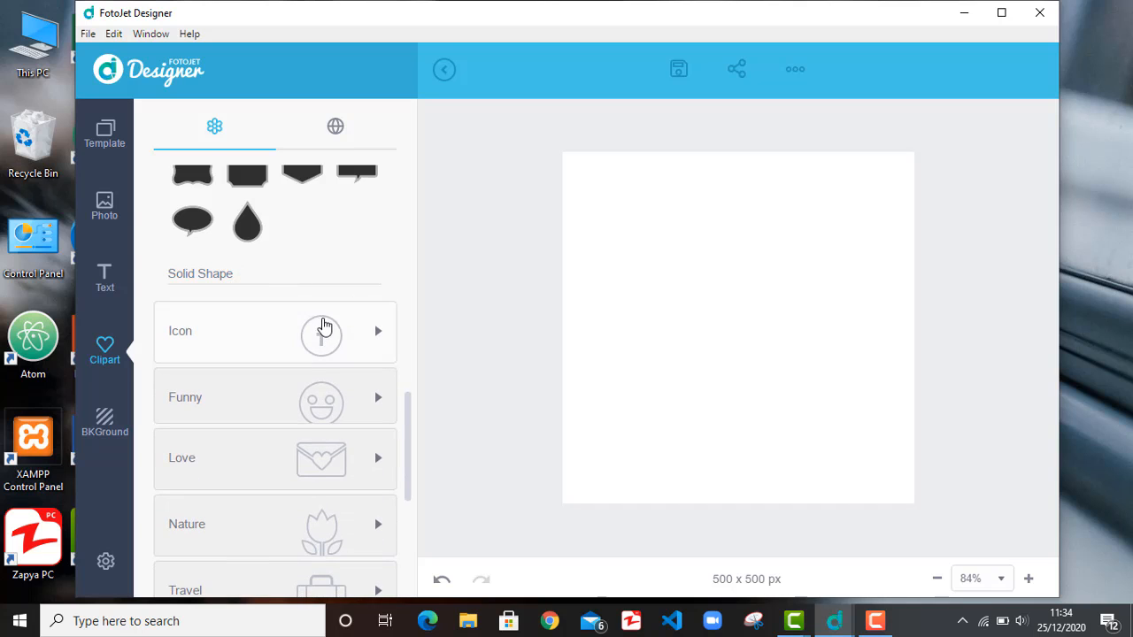
{"action": "left_click", "coordinate": [372, 333]}
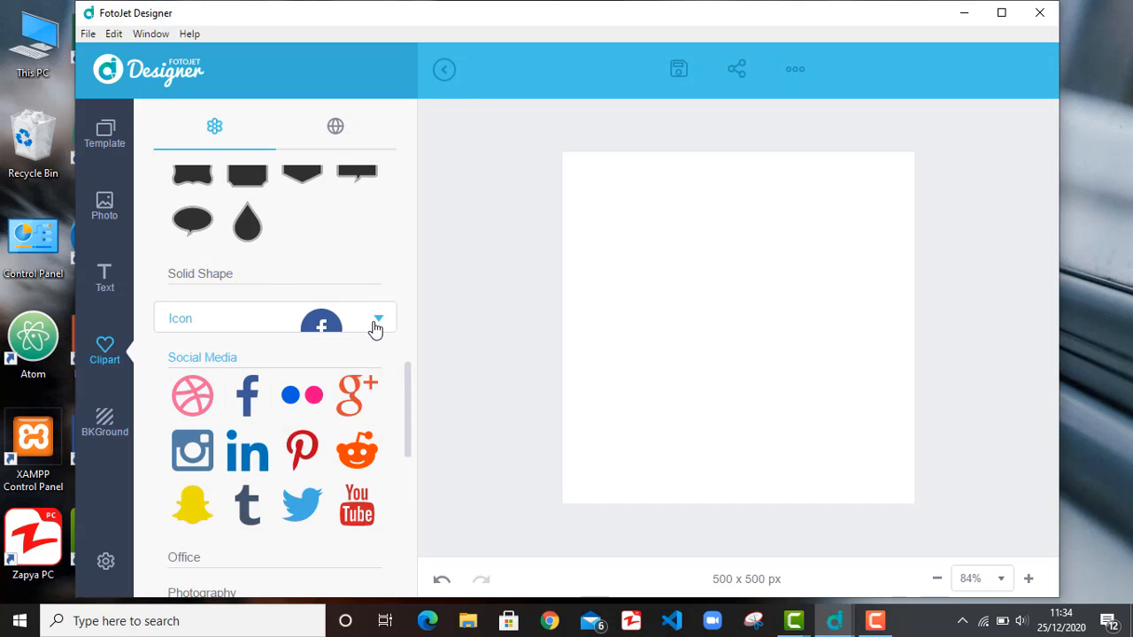
{"action": "left_click", "coordinate": [376, 324]}
{"action": "scroll", "coordinate": [373, 319], "scroll_direction": "down", "scroll_amount": 5}
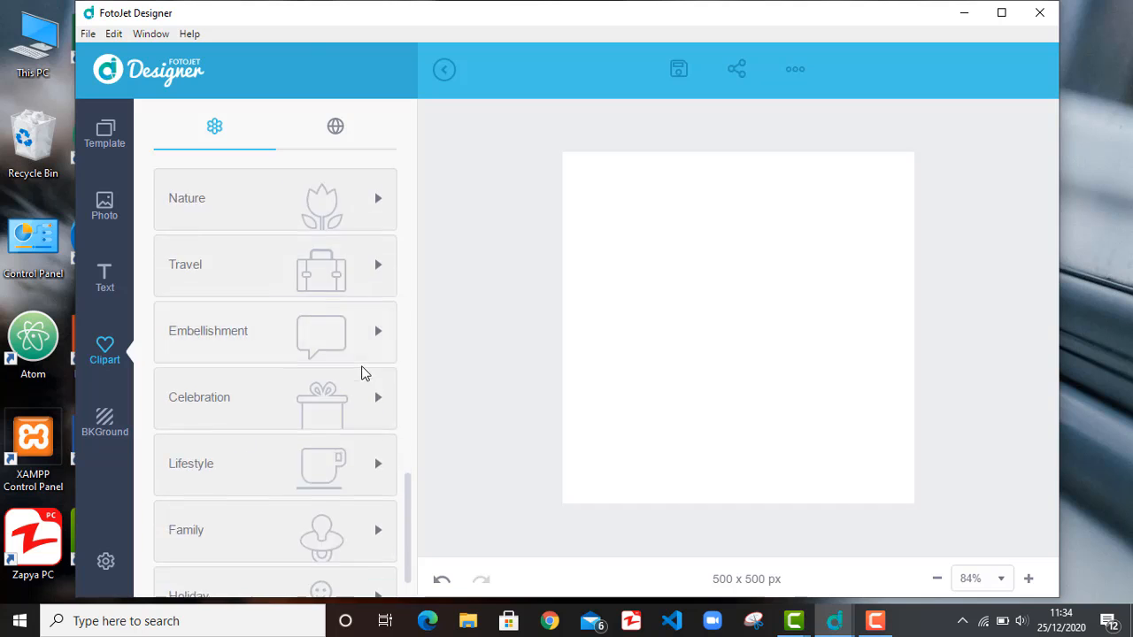
{"action": "left_click", "coordinate": [374, 277]}
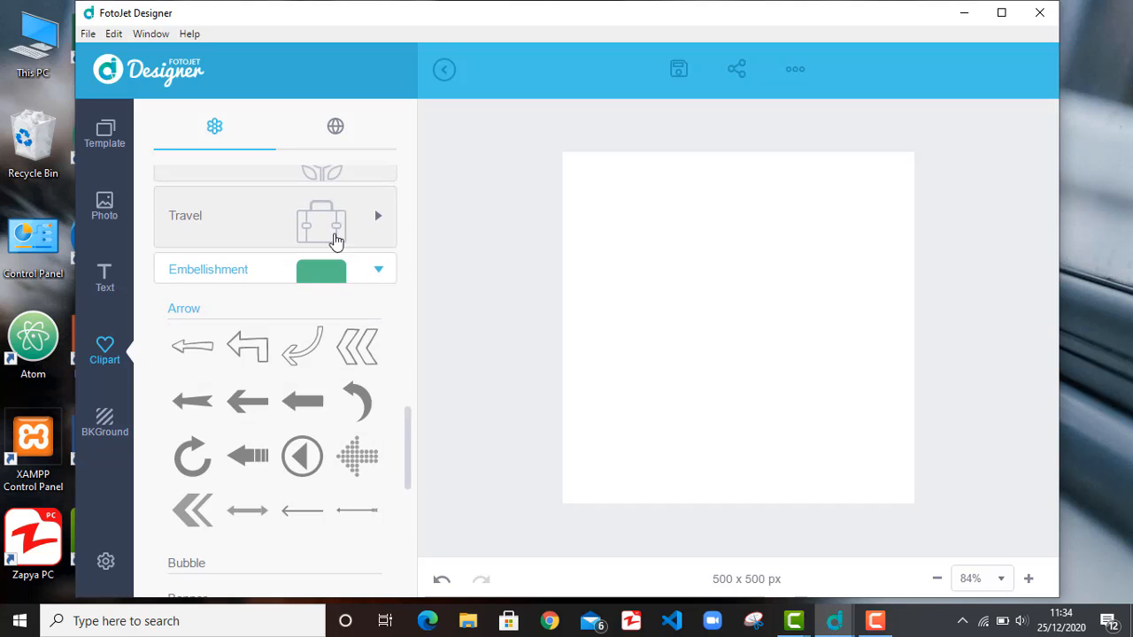
{"action": "left_click", "coordinate": [377, 275]}
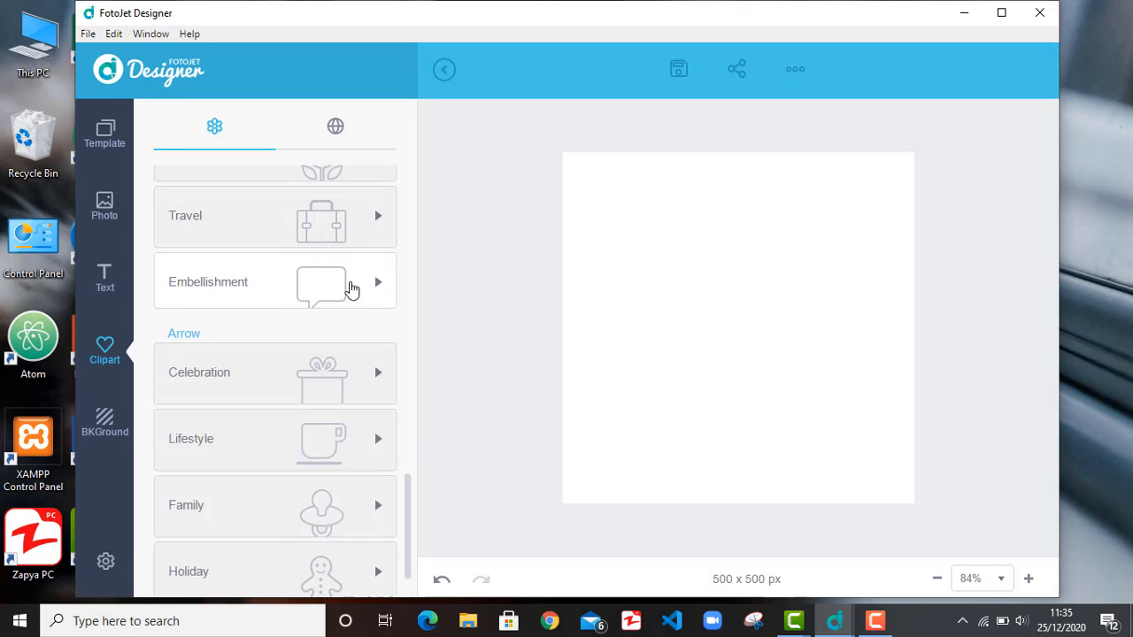
{"action": "left_click", "coordinate": [378, 348]}
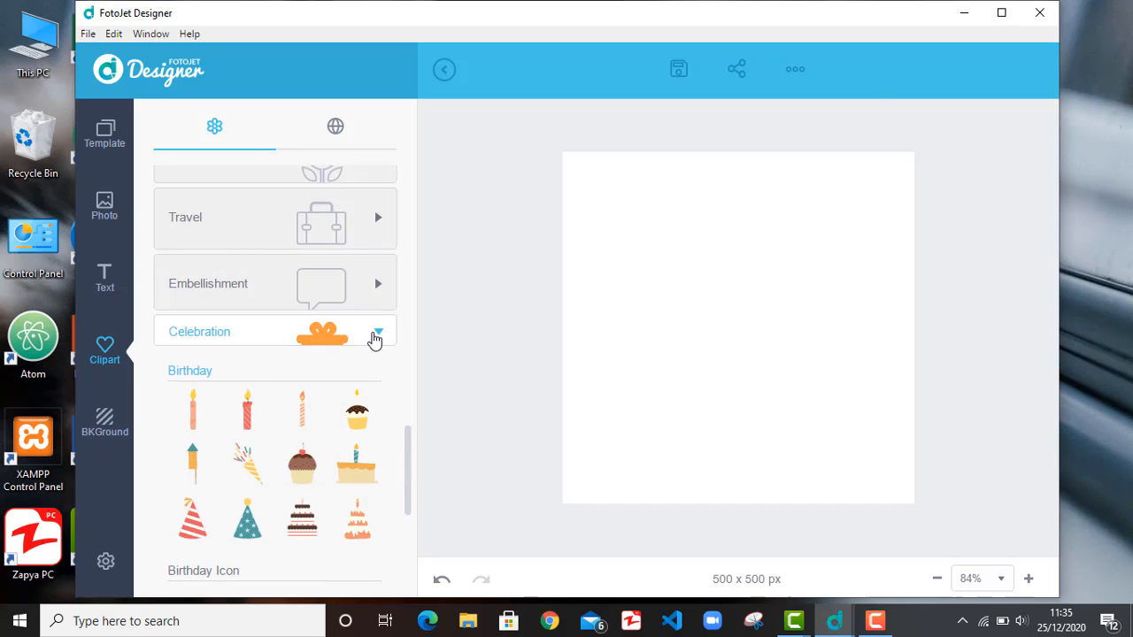
{"action": "left_click", "coordinate": [378, 341]}
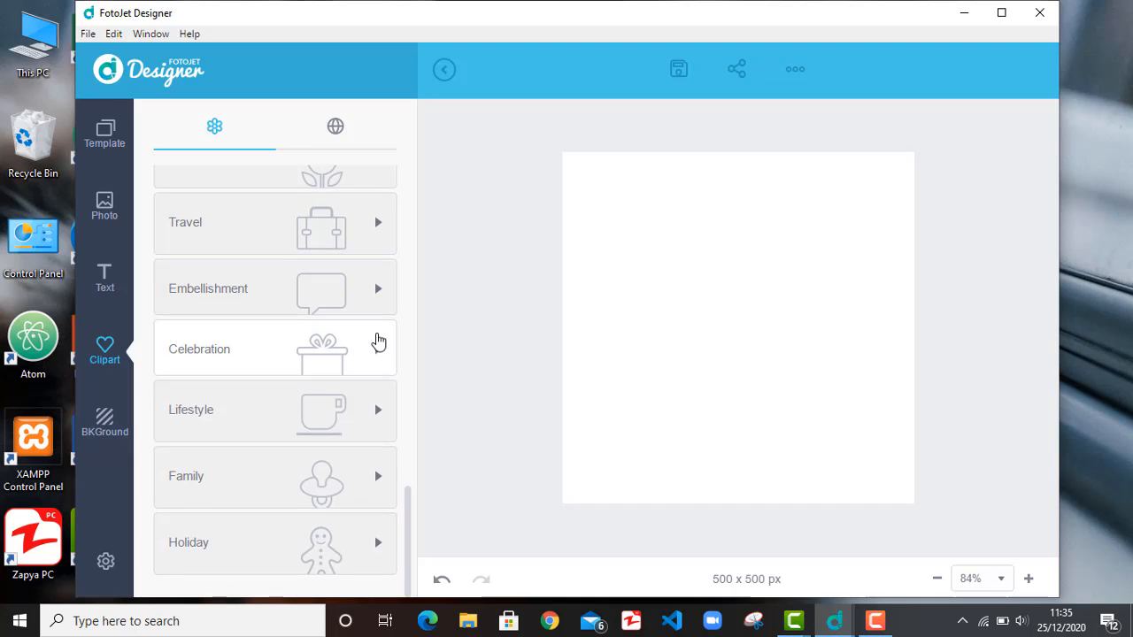
Step: Examine the clipart offered in the Lifestyle, Travel and Family categories
{"action": "left_click", "coordinate": [373, 411]}
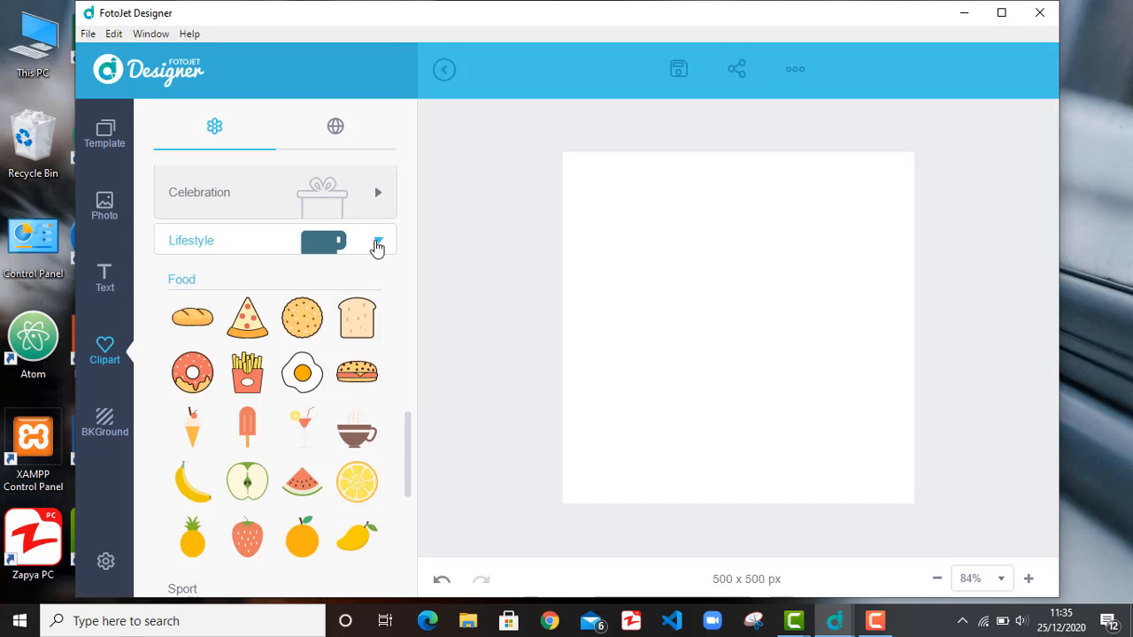
{"action": "left_click", "coordinate": [377, 242]}
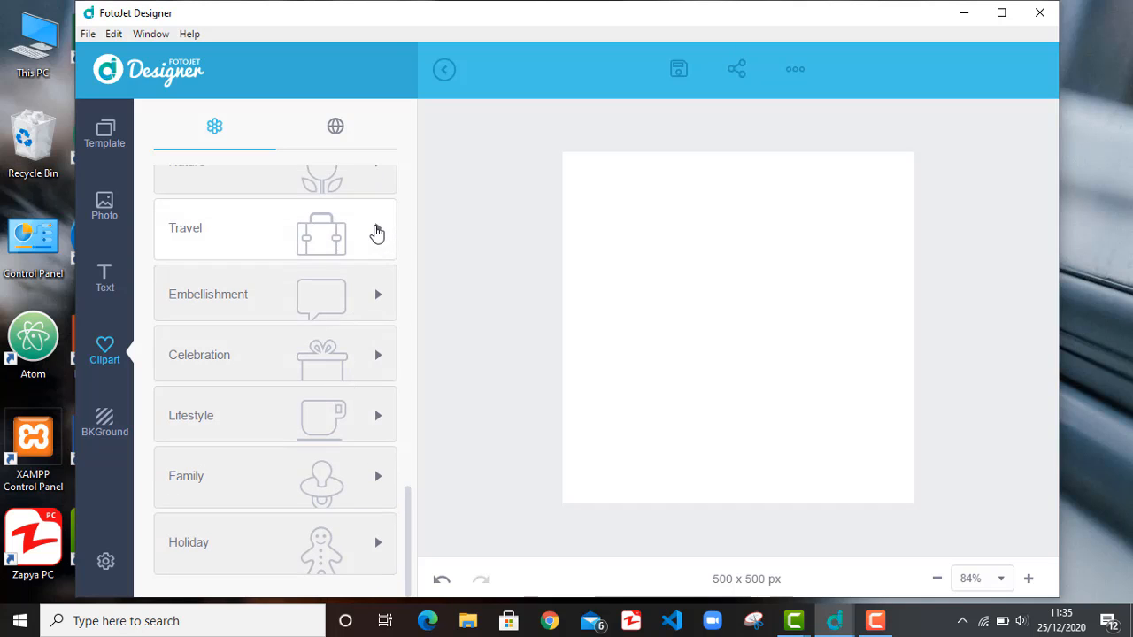
{"action": "left_click", "coordinate": [375, 232]}
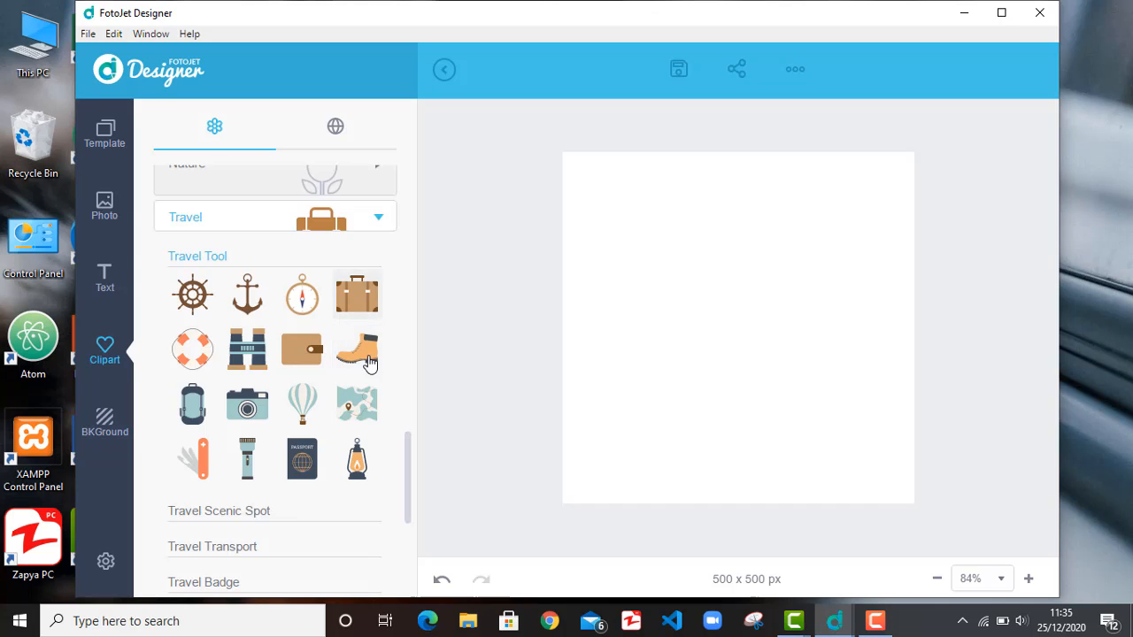
{"action": "left_click", "coordinate": [375, 220]}
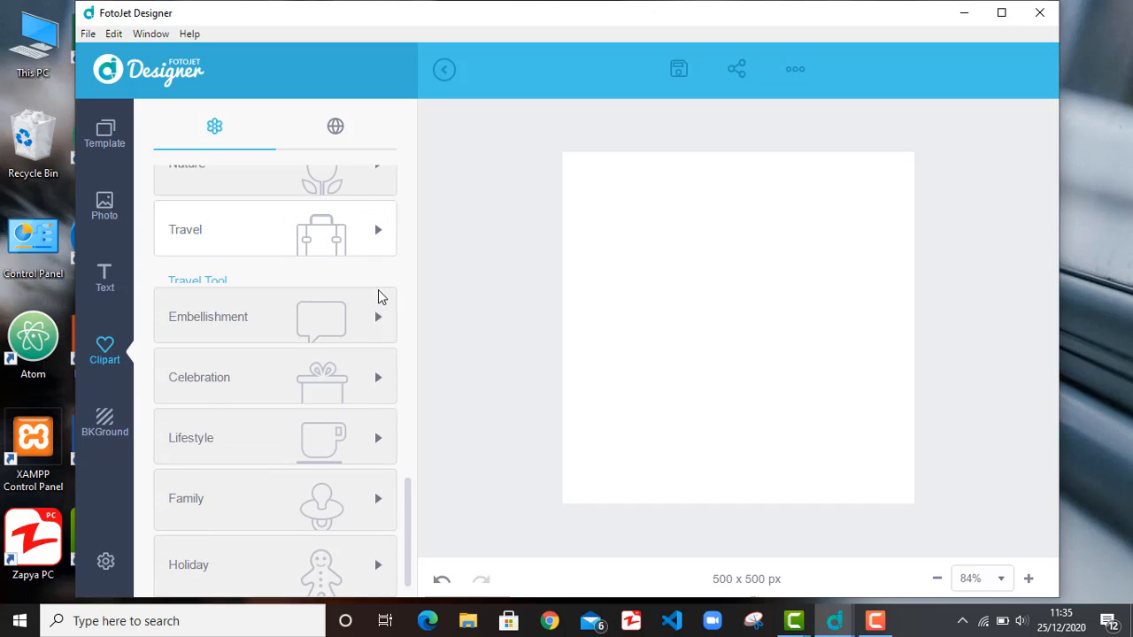
{"action": "left_click", "coordinate": [372, 416]}
{"action": "scroll", "coordinate": [372, 407], "scroll_direction": "down", "scroll_amount": 3}
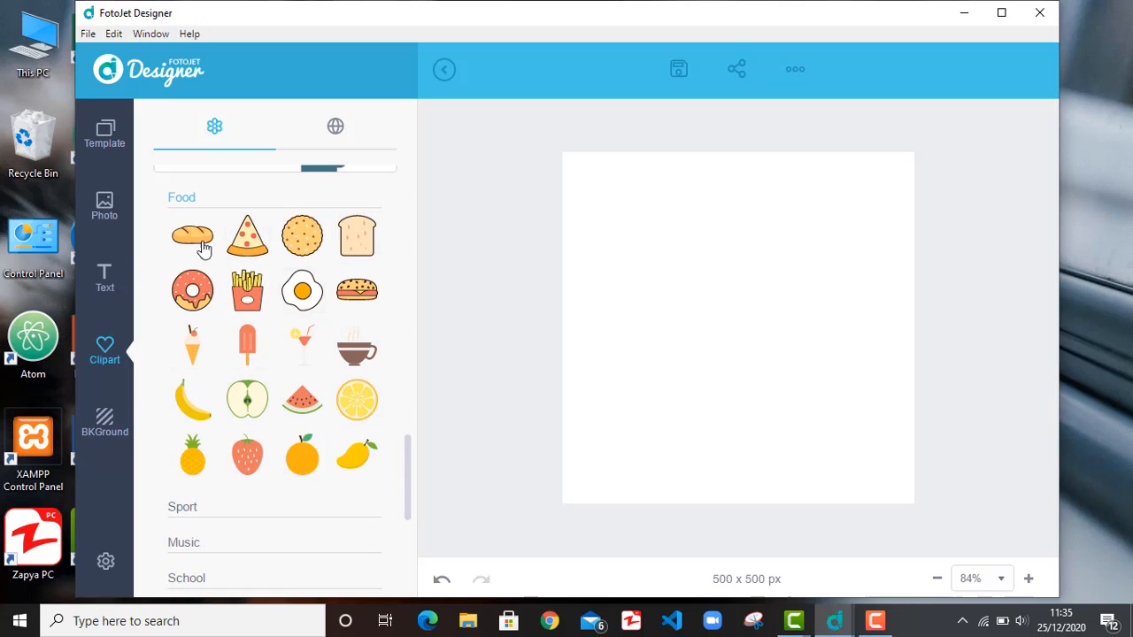
{"action": "scroll", "coordinate": [362, 213], "scroll_direction": "up", "scroll_amount": 1}
{"action": "left_click", "coordinate": [379, 211]}
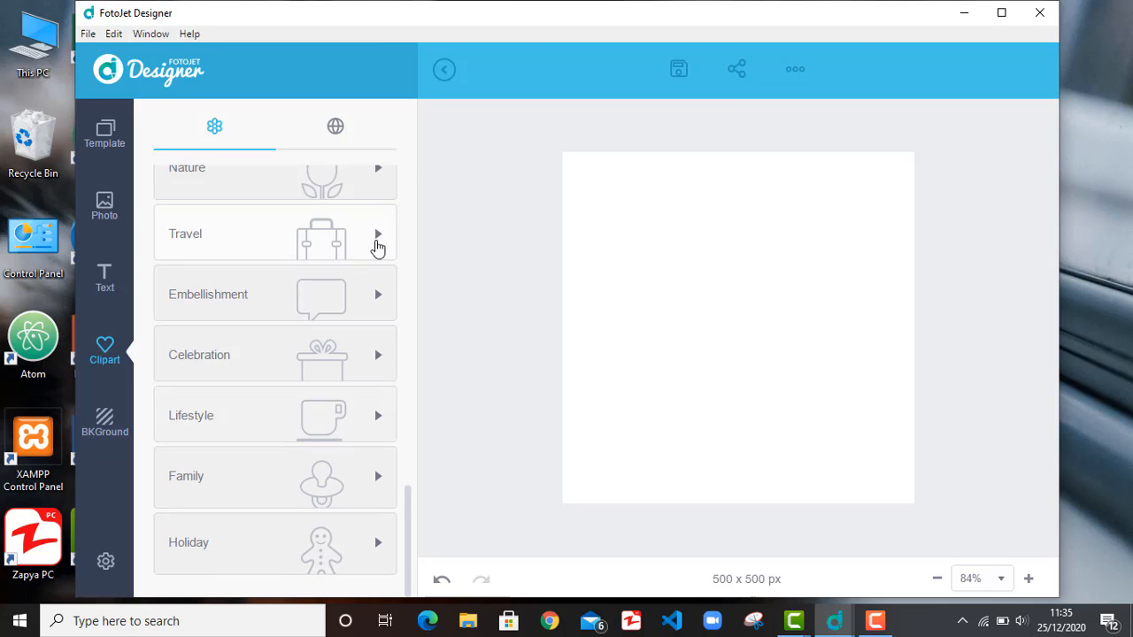
{"action": "left_click", "coordinate": [375, 477]}
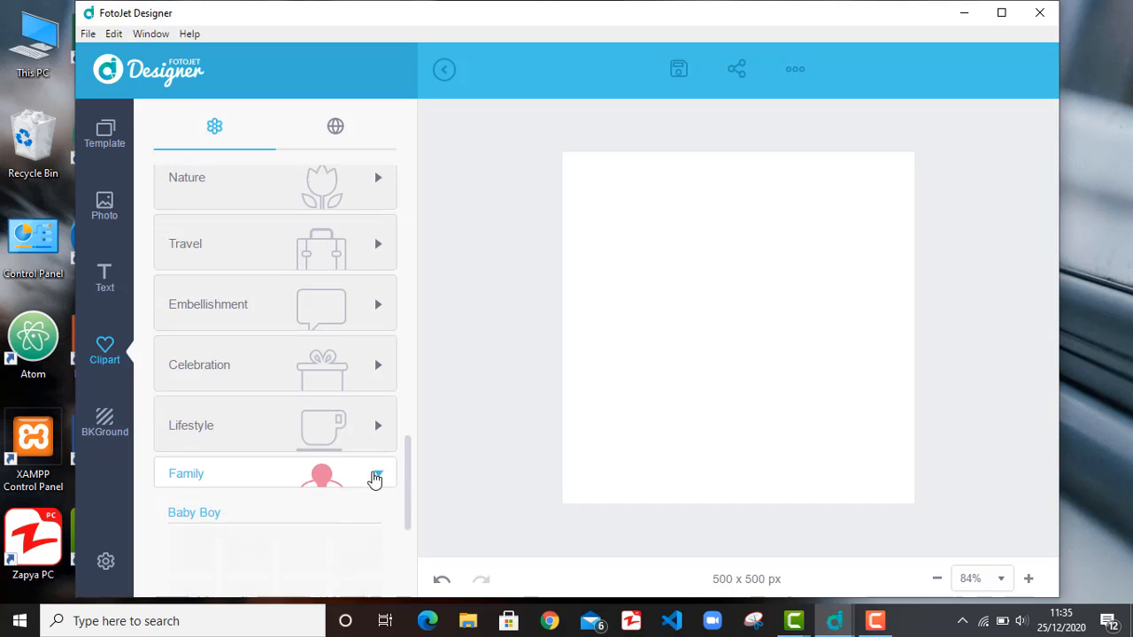
Step: Examine the Baby Boy clipart in the Family category and collapse the category
{"action": "scroll", "coordinate": [375, 478], "scroll_direction": "down", "scroll_amount": 2}
{"action": "scroll", "coordinate": [326, 466], "scroll_direction": "down", "scroll_amount": 1}
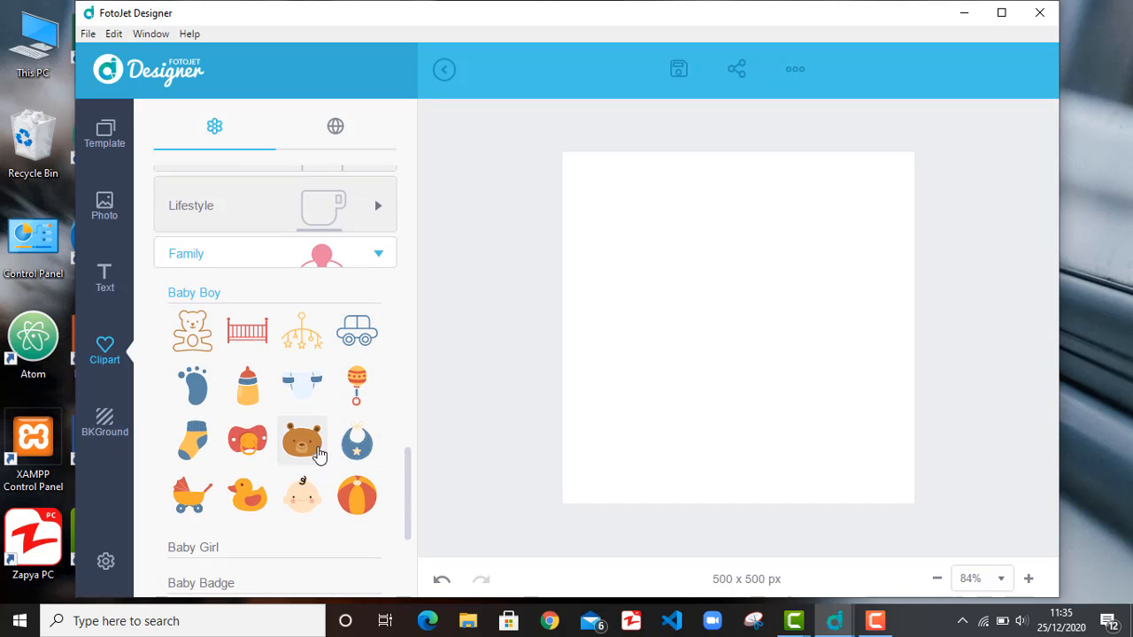
{"action": "scroll", "coordinate": [321, 451], "scroll_direction": "up", "scroll_amount": 1}
{"action": "left_click", "coordinate": [379, 305]}
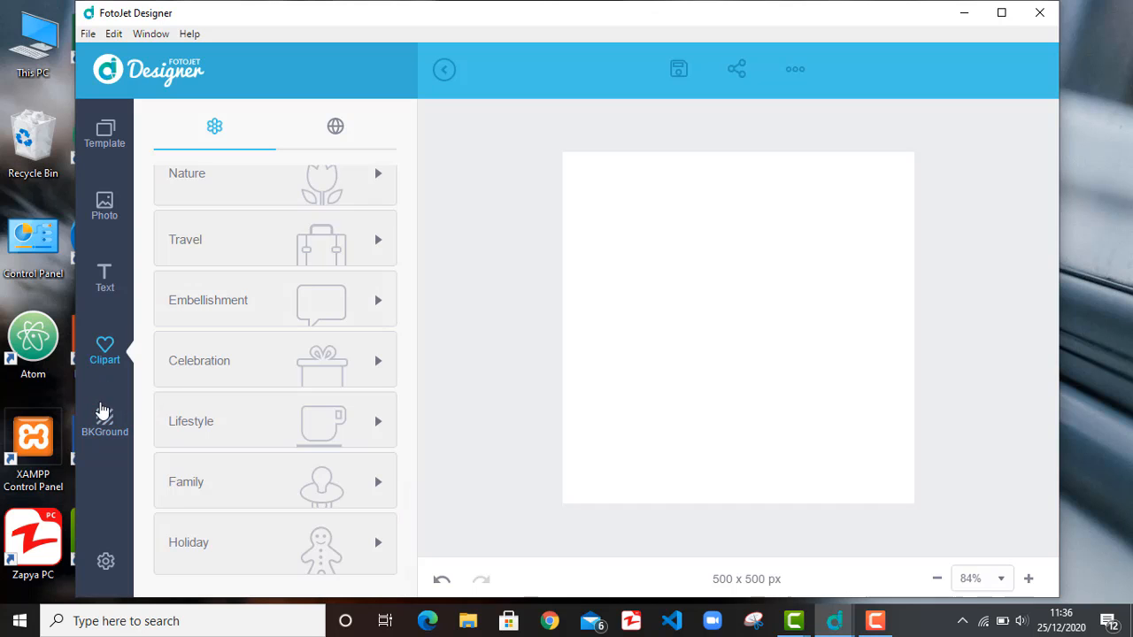
Step: Examine the background library, looking through its solid colours, gradients and pattern tiles
{"action": "left_click", "coordinate": [112, 410]}
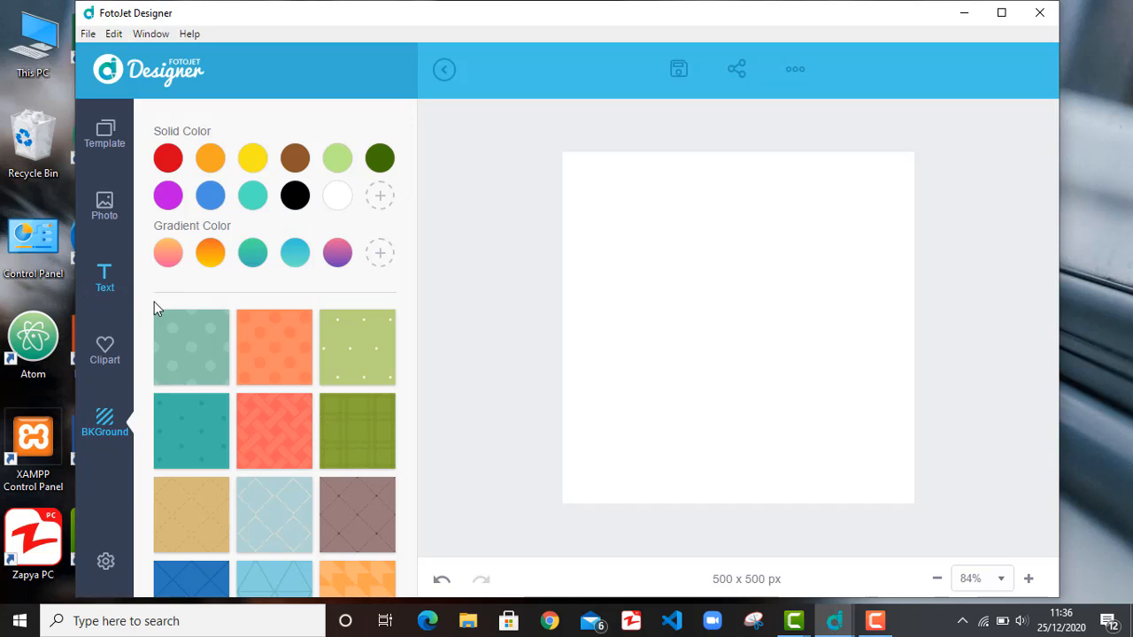
{"action": "scroll", "coordinate": [280, 381], "scroll_direction": "down", "scroll_amount": 12}
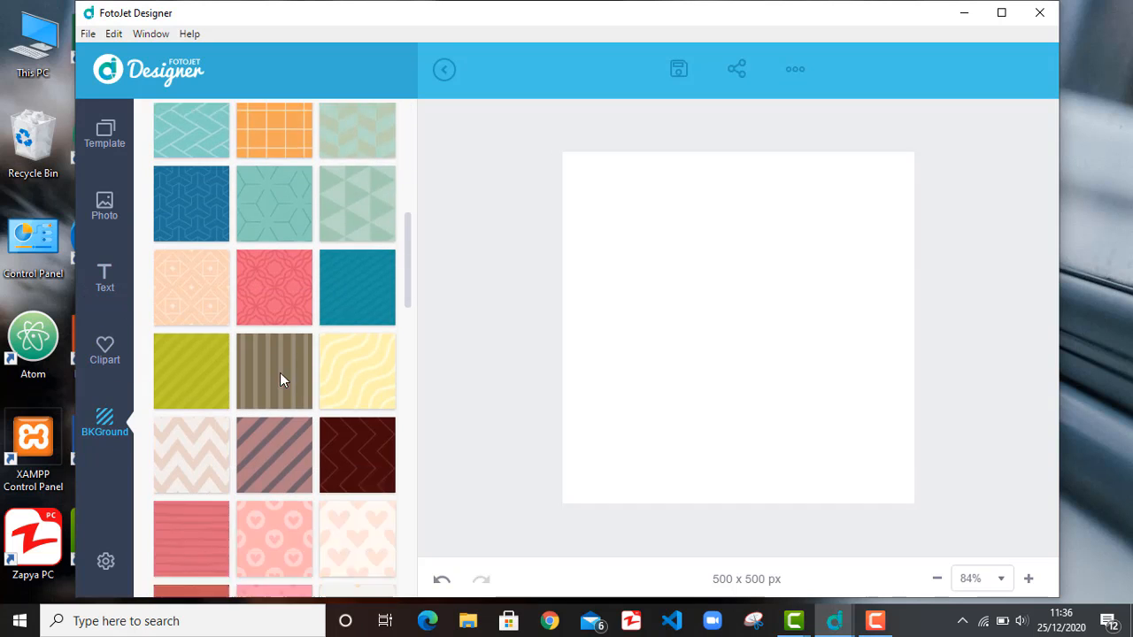
{"action": "scroll", "coordinate": [285, 372], "scroll_direction": "down", "scroll_amount": 10}
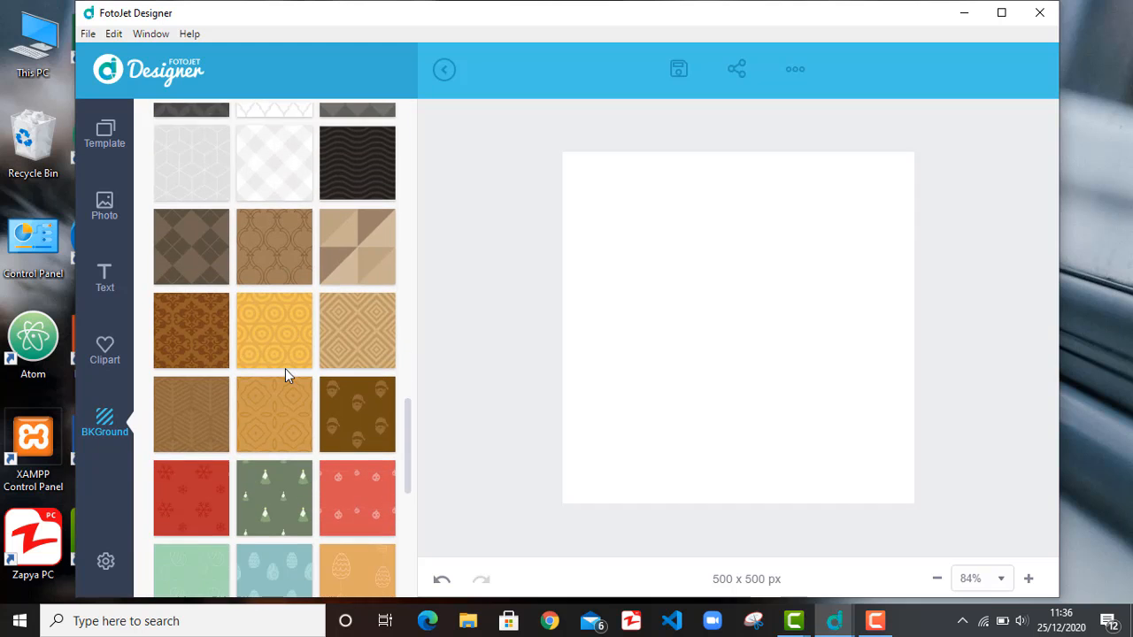
{"action": "scroll", "coordinate": [284, 368], "scroll_direction": "up", "scroll_amount": 20}
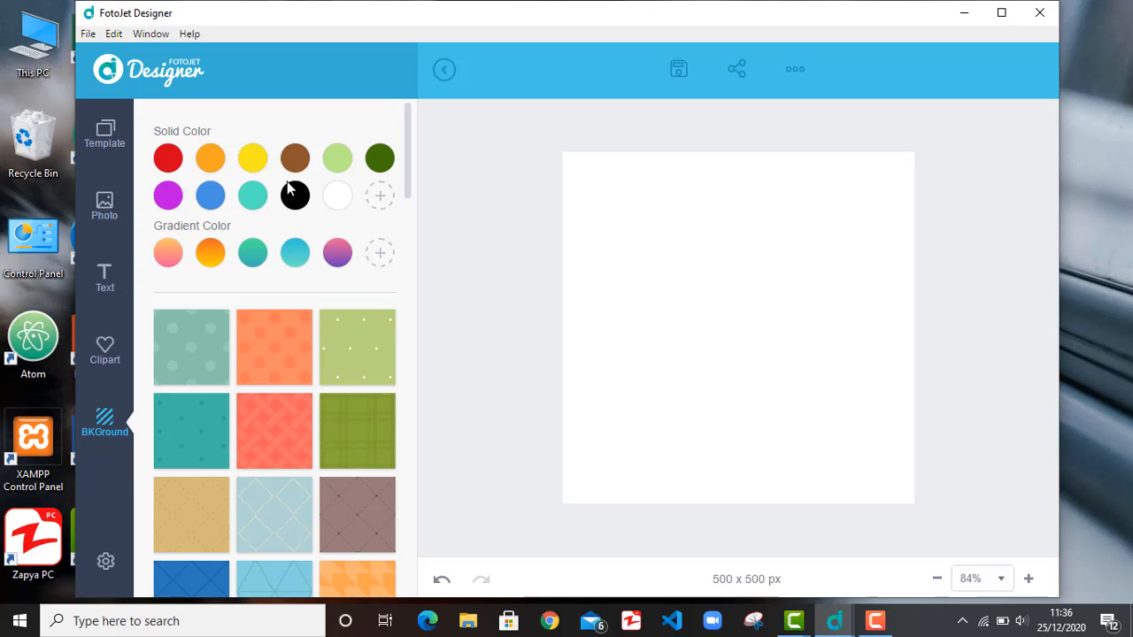
Step: Fill the canvas background with a custom solid teal colour, 3A9F9F
{"action": "left_click", "coordinate": [377, 200]}
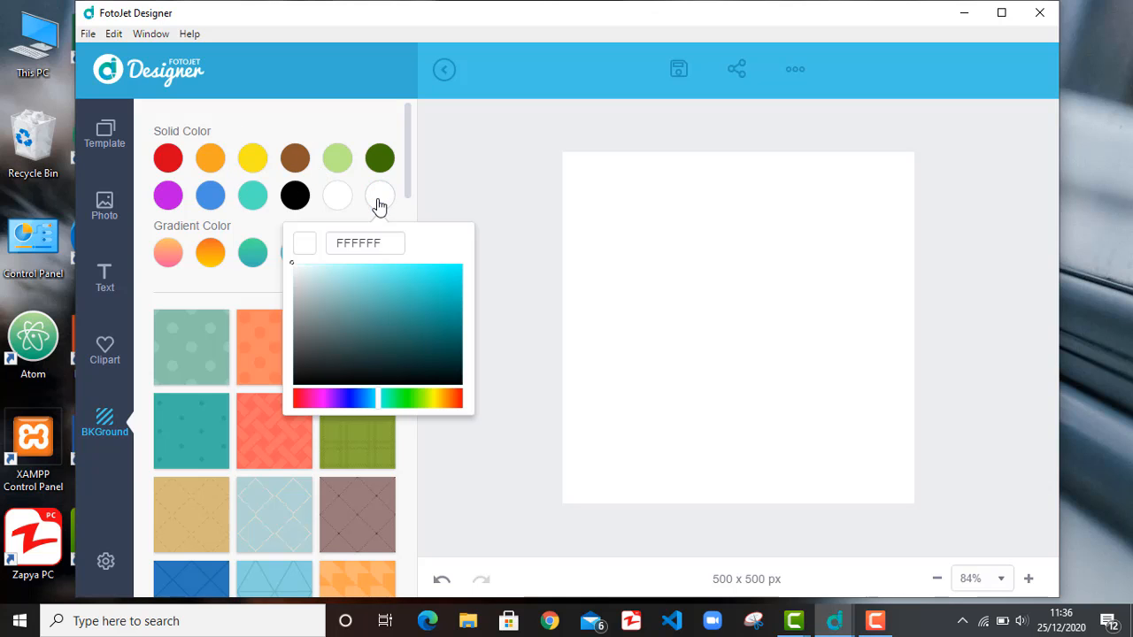
{"action": "left_click", "coordinate": [343, 334]}
{"action": "mouse_move", "coordinate": [343, 334]}
{"action": "left_mouse_down"}
{"action": "mouse_move", "coordinate": [417, 358]}
{"action": "mouse_move", "coordinate": [431, 336]}
{"action": "mouse_move", "coordinate": [442, 375]}
{"action": "mouse_move", "coordinate": [436, 308]}
{"action": "mouse_move", "coordinate": [400, 308]}
{"action": "left_mouse_up"}
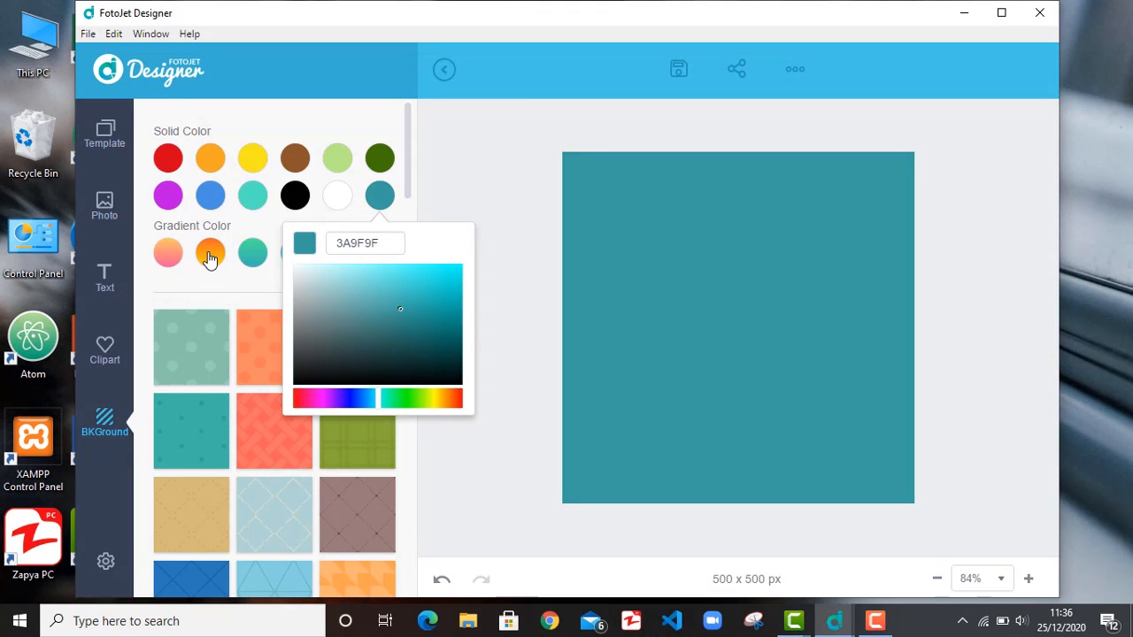
{"action": "left_click", "coordinate": [211, 257]}
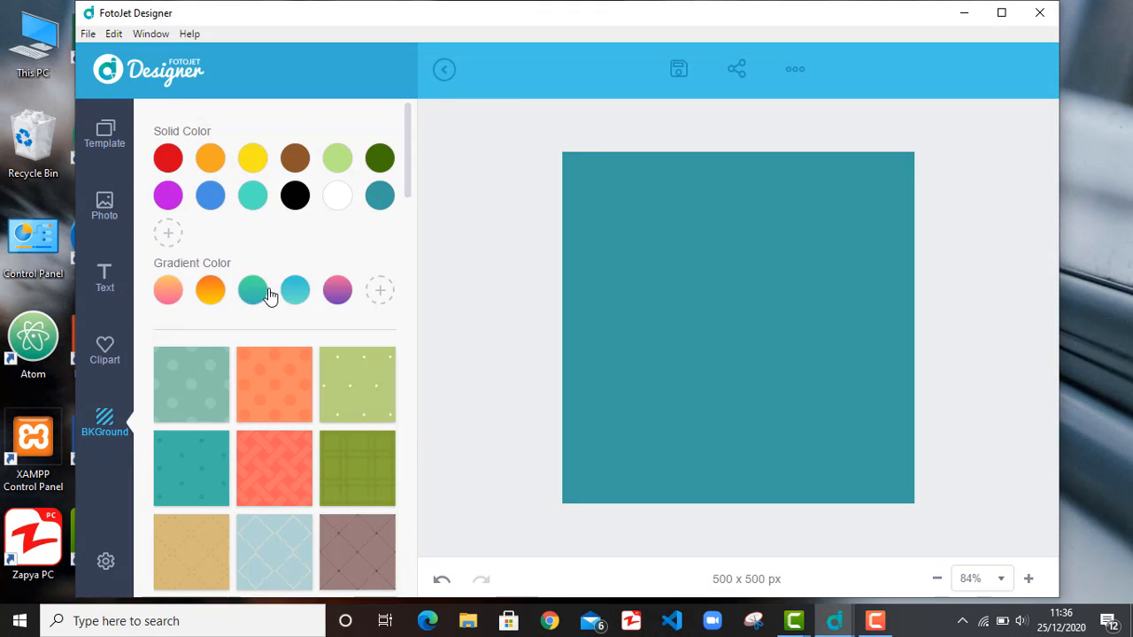
Step: Apply a custom linear gradient background running from green to light orange and look over the pattern tiles
{"action": "left_click", "coordinate": [373, 305]}
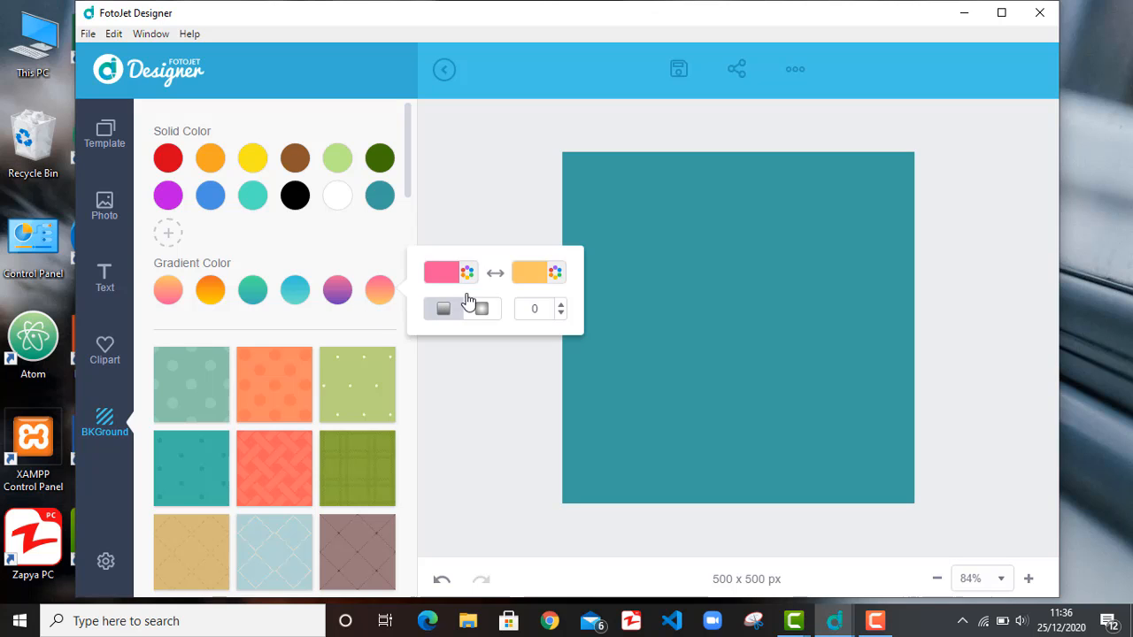
{"action": "left_click", "coordinate": [530, 270]}
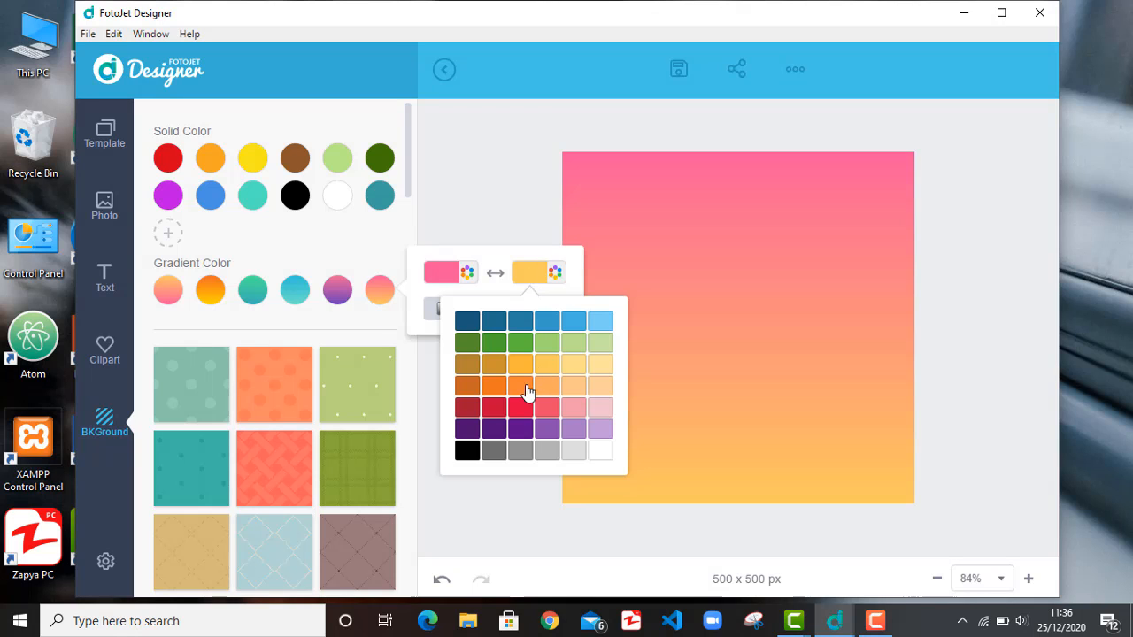
{"action": "left_click", "coordinate": [438, 271]}
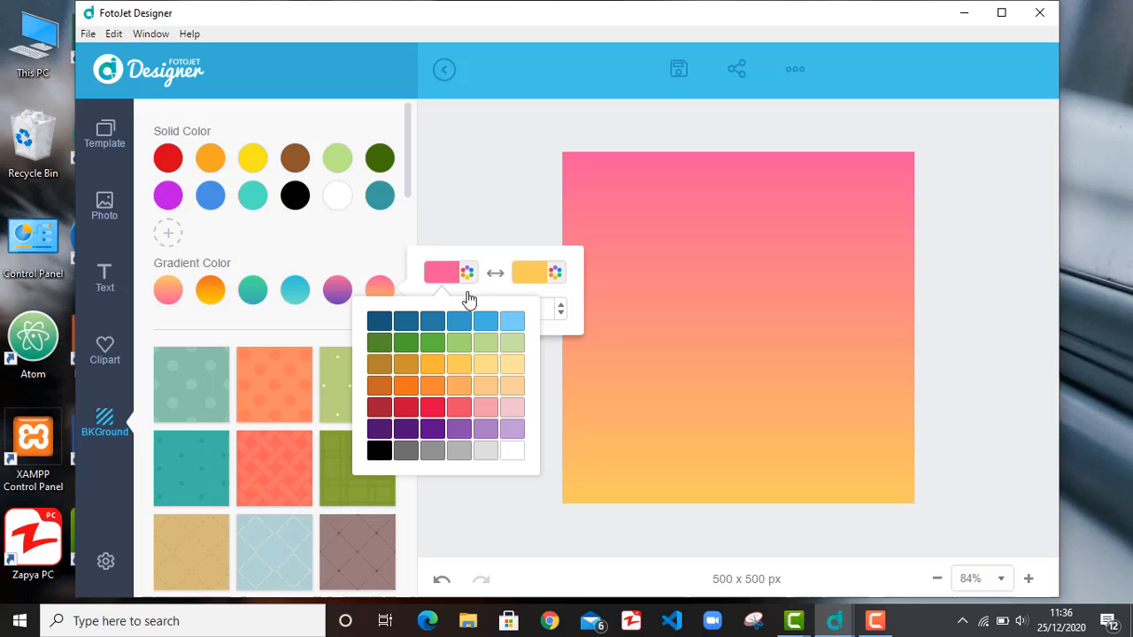
{"action": "left_click", "coordinate": [438, 342]}
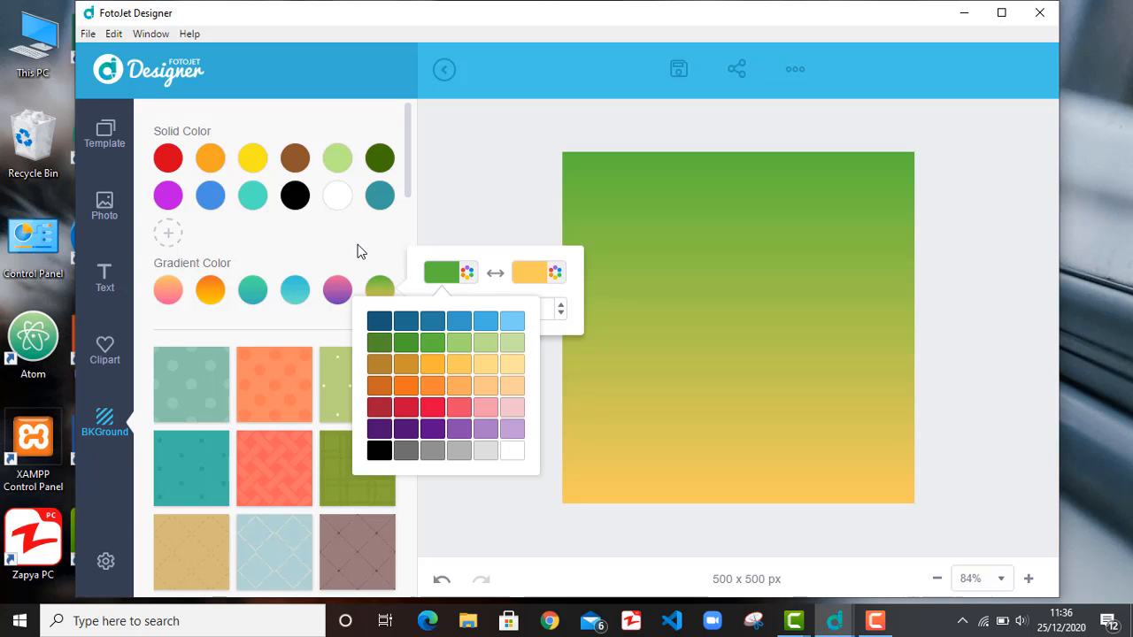
{"action": "left_click", "coordinate": [357, 252]}
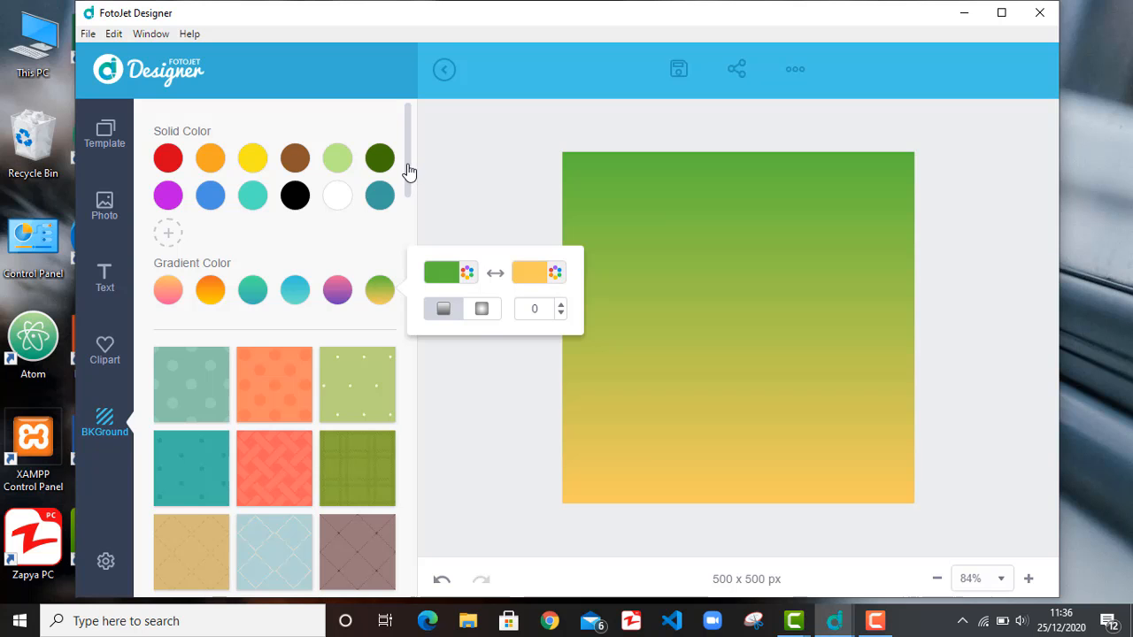
{"action": "scroll", "coordinate": [410, 181], "scroll_direction": "down", "scroll_amount": 3}
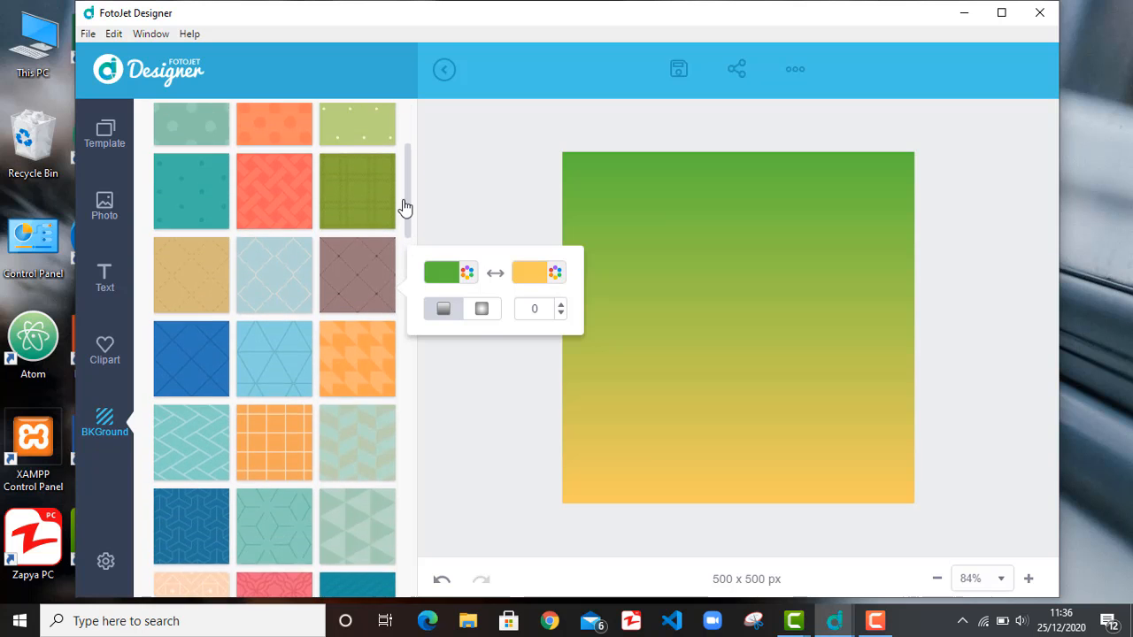
{"action": "scroll", "coordinate": [405, 209], "scroll_direction": "up", "scroll_amount": 3}
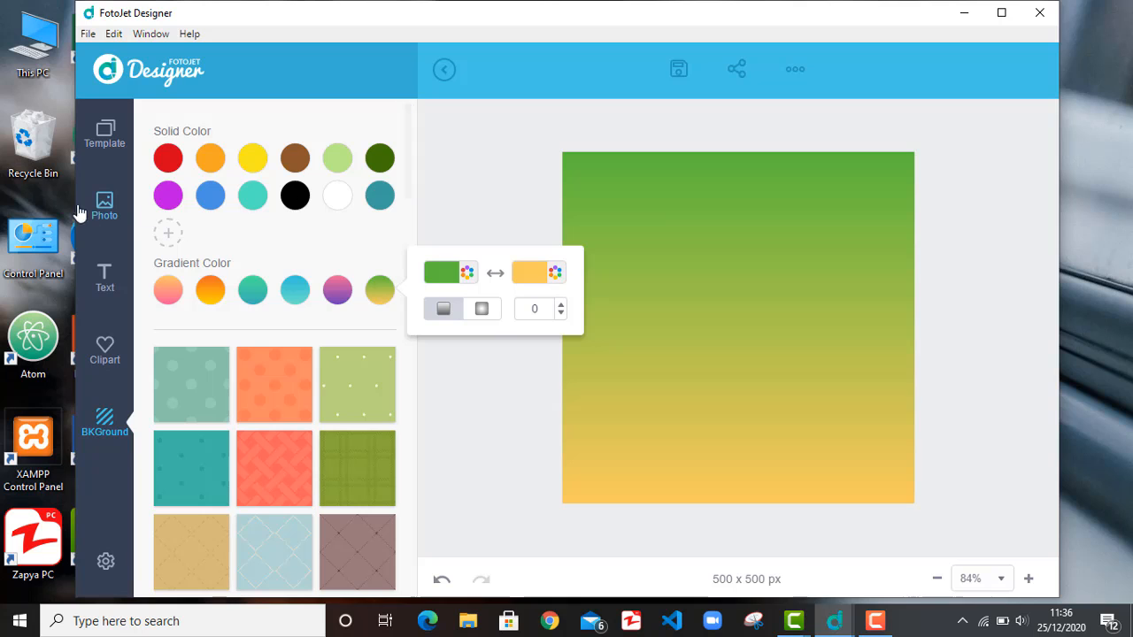
Step: Try adding the pink-outlined Lobster Two sample text to the canvas and shrinking it to font size 9
{"action": "left_click", "coordinate": [103, 280]}
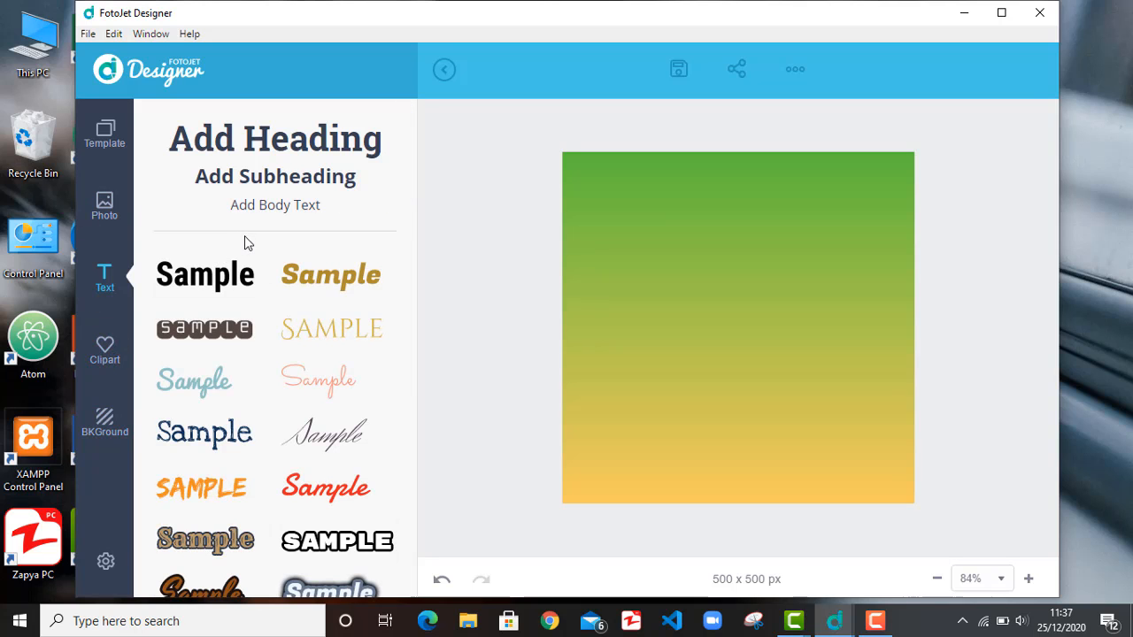
{"action": "scroll", "coordinate": [246, 248], "scroll_direction": "down", "scroll_amount": 6}
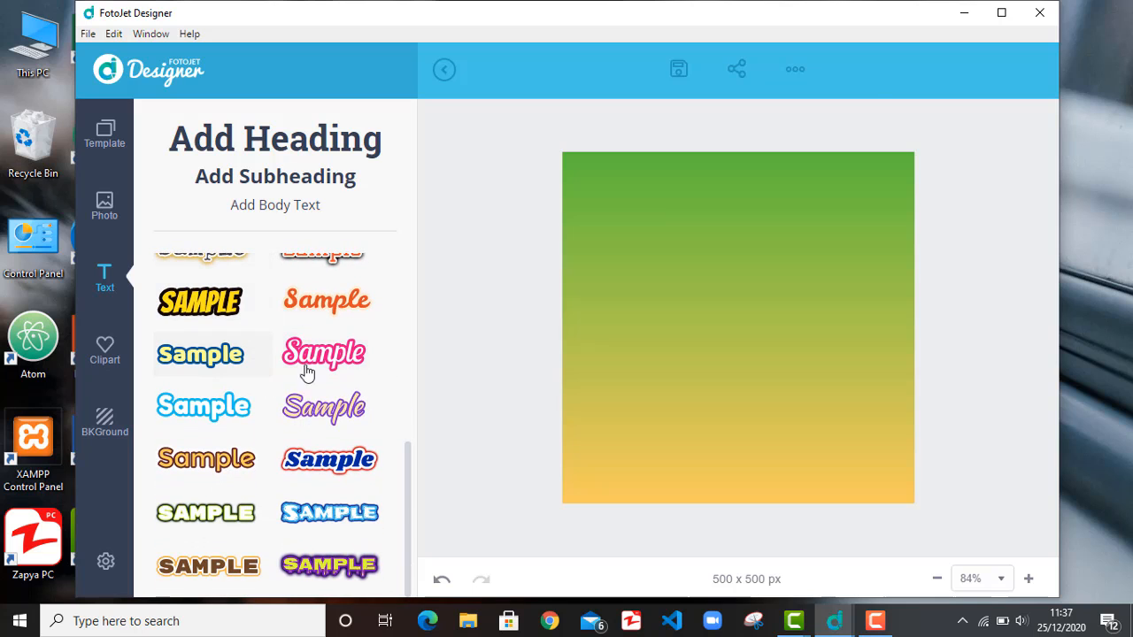
{"action": "left_click", "coordinate": [306, 372]}
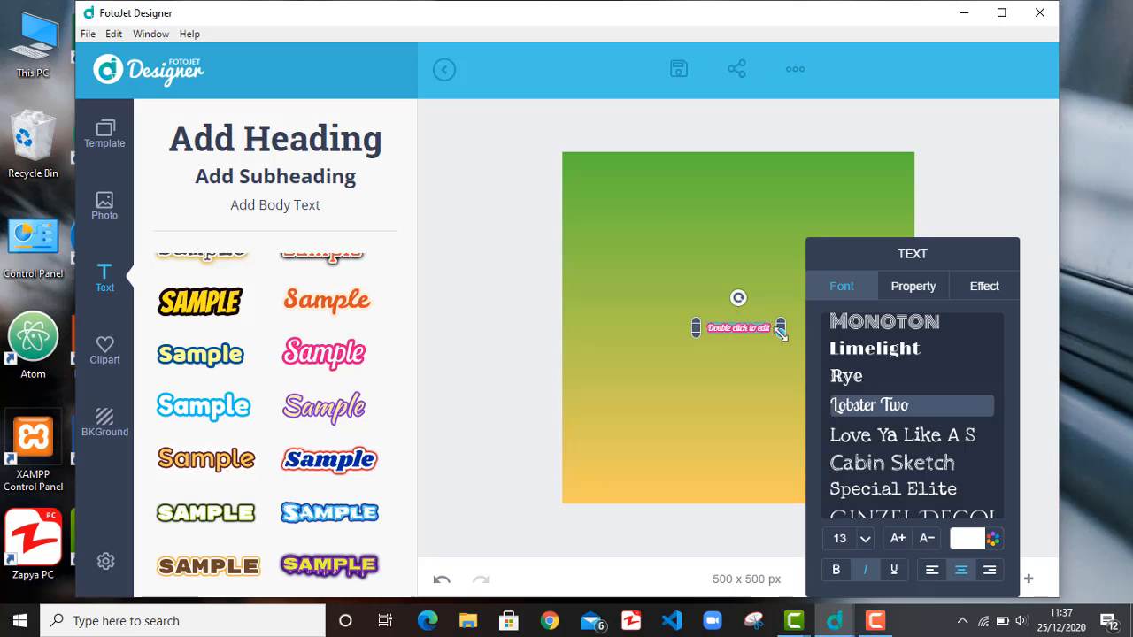
{"action": "left_click_drag", "start_coordinate": [780, 328], "coordinate": [756, 341]}
Step: Select the pink sample text on the canvas and delete it
{"action": "left_click", "coordinate": [737, 338]}
{"action": "left_click", "coordinate": [735, 329]}
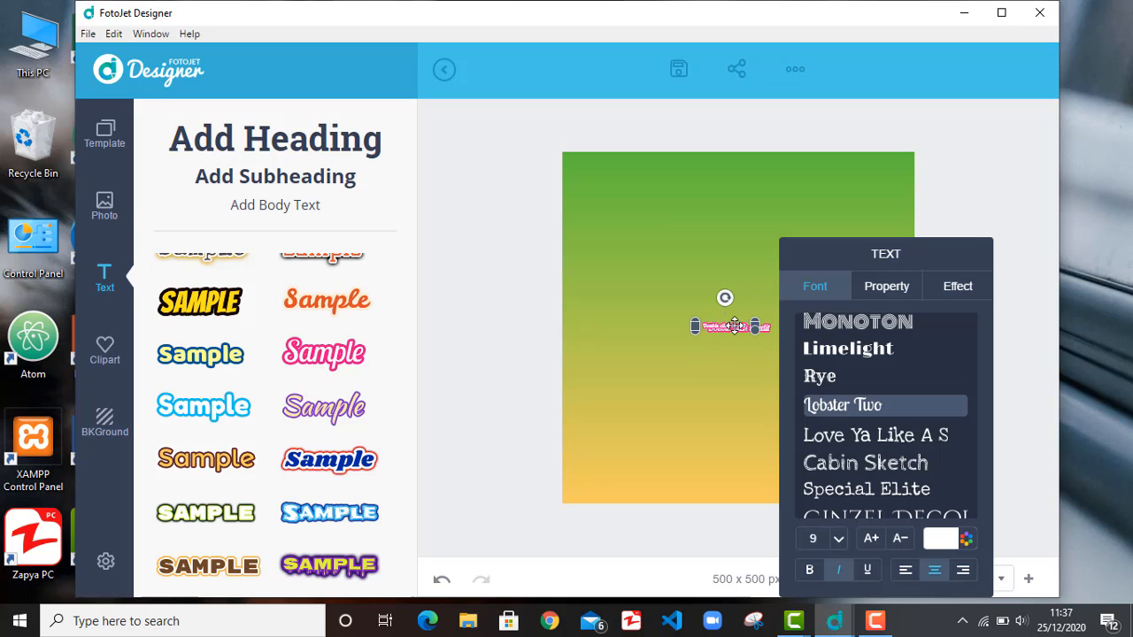
{"action": "left_click", "coordinate": [735, 328]}
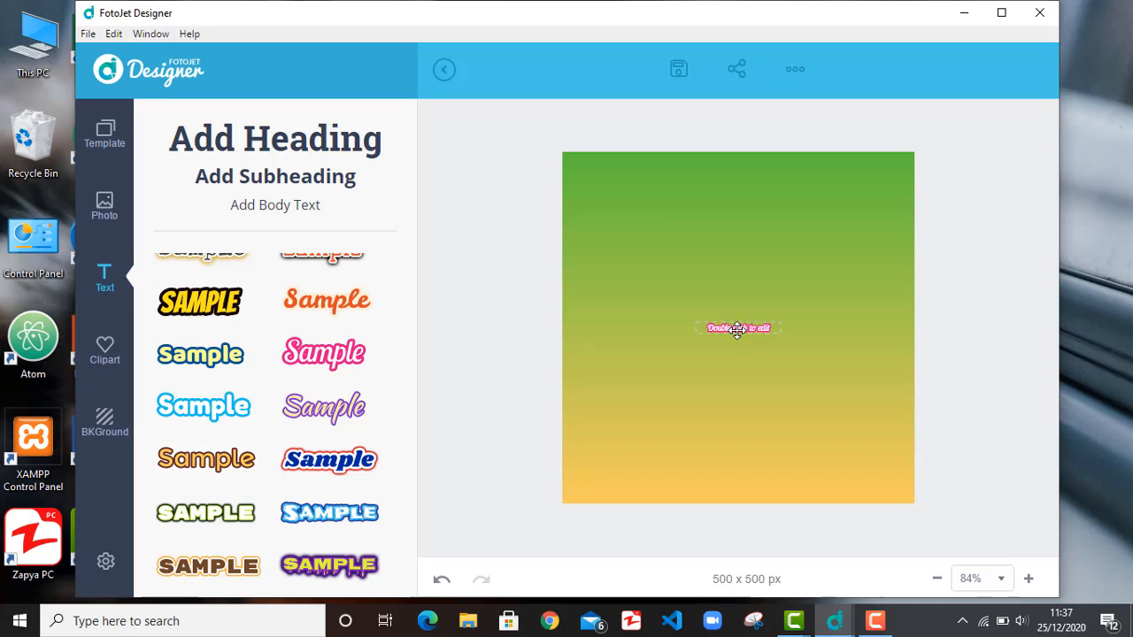
{"action": "left_click", "coordinate": [737, 329]}
{"action": "key", "text": "Delete"}
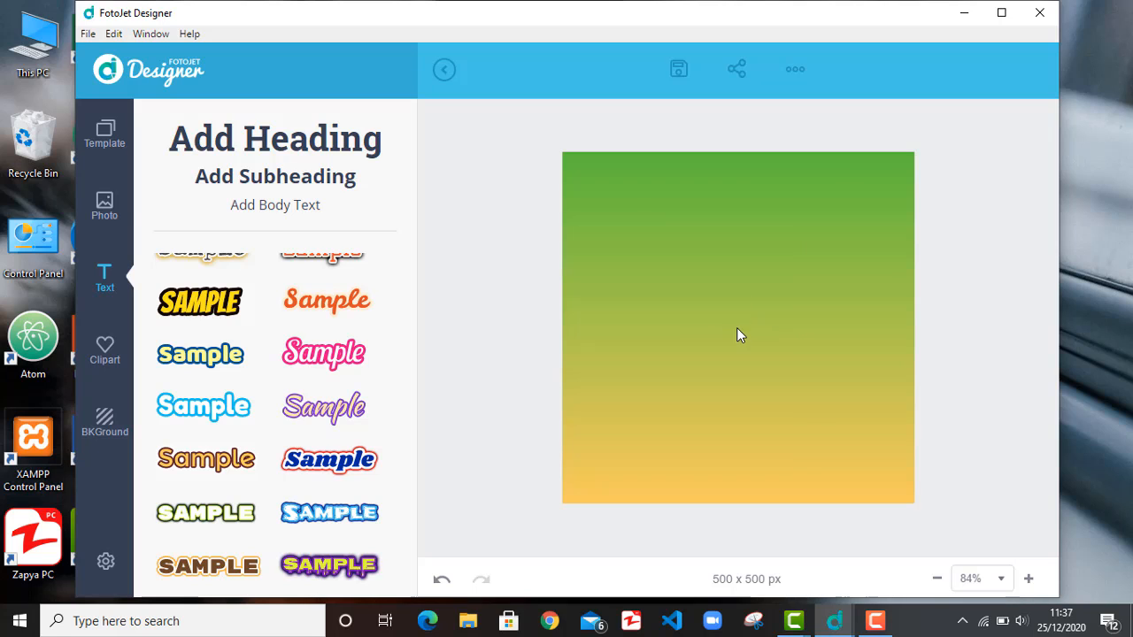
Step: Try placing the photo of the woman in a hat on the canvas, and delete it again
{"action": "left_click", "coordinate": [104, 210]}
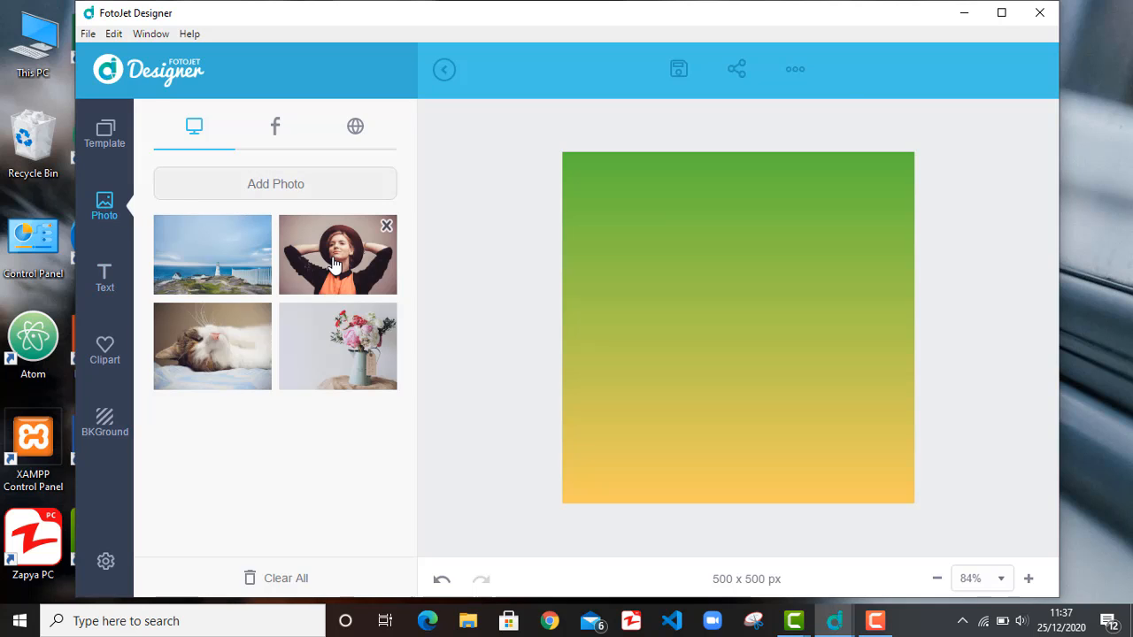
{"action": "left_click_drag", "start_coordinate": [334, 265], "coordinate": [635, 305]}
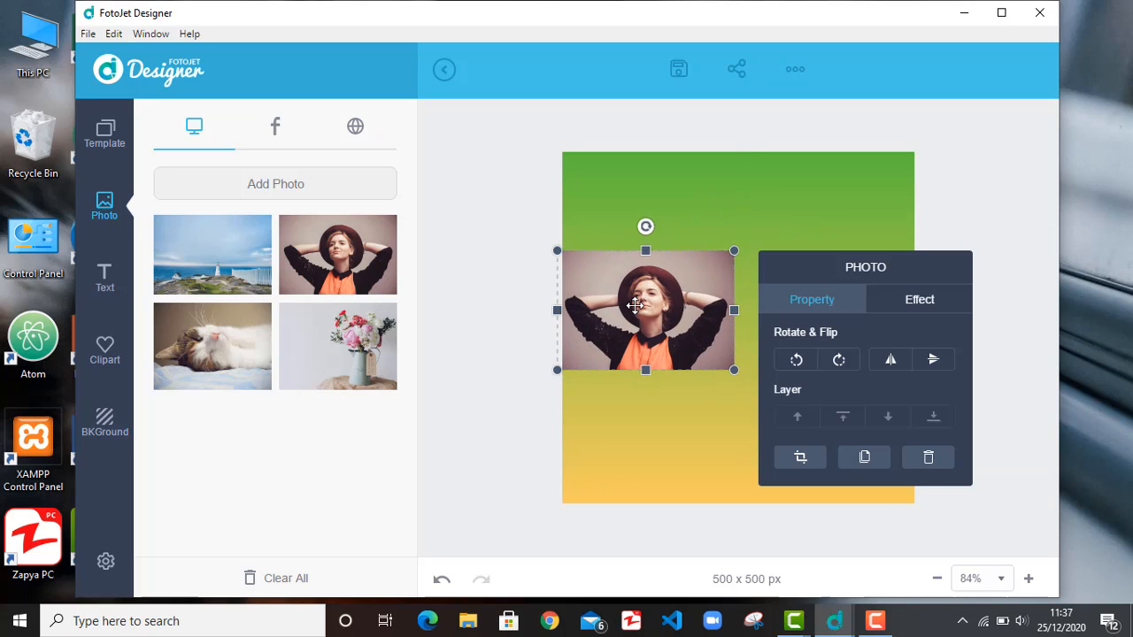
{"action": "key", "text": "Delete"}
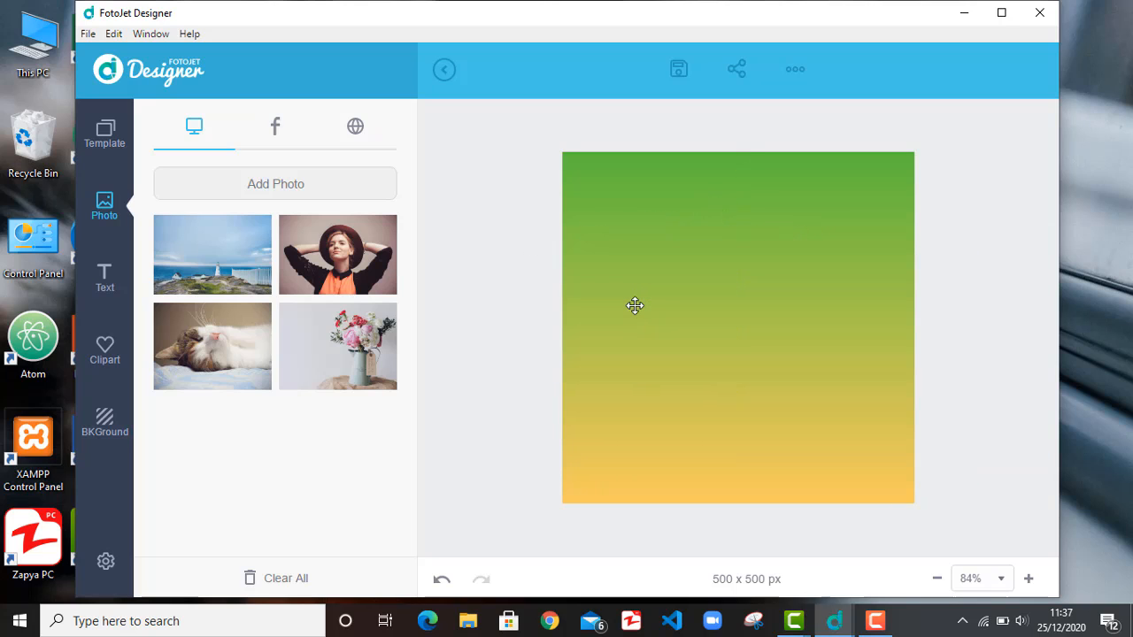
Step: Examine the Facebook import and online image search options for photos, and return to the local photos
{"action": "mouse_move", "coordinate": [338, 238]}
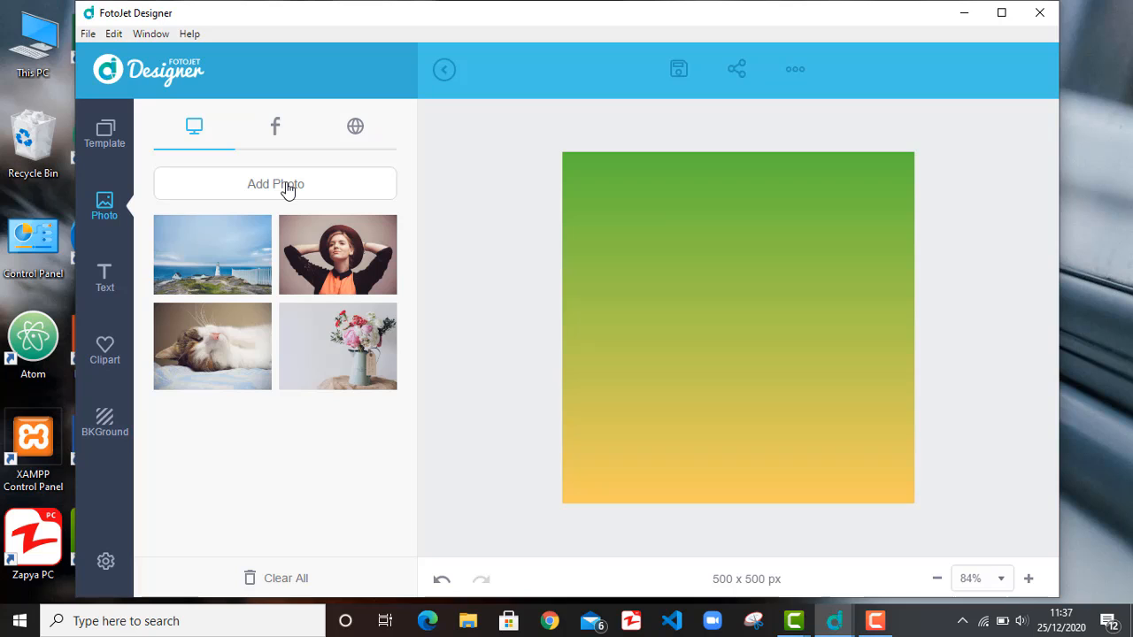
{"action": "left_click", "coordinate": [276, 133]}
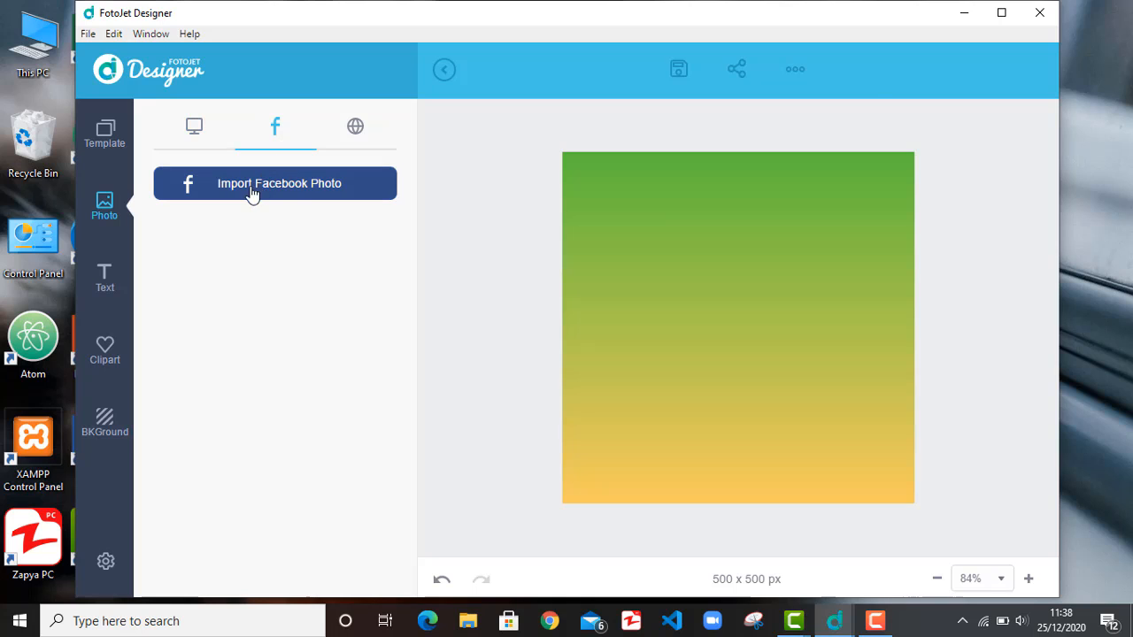
{"action": "left_click", "coordinate": [355, 130]}
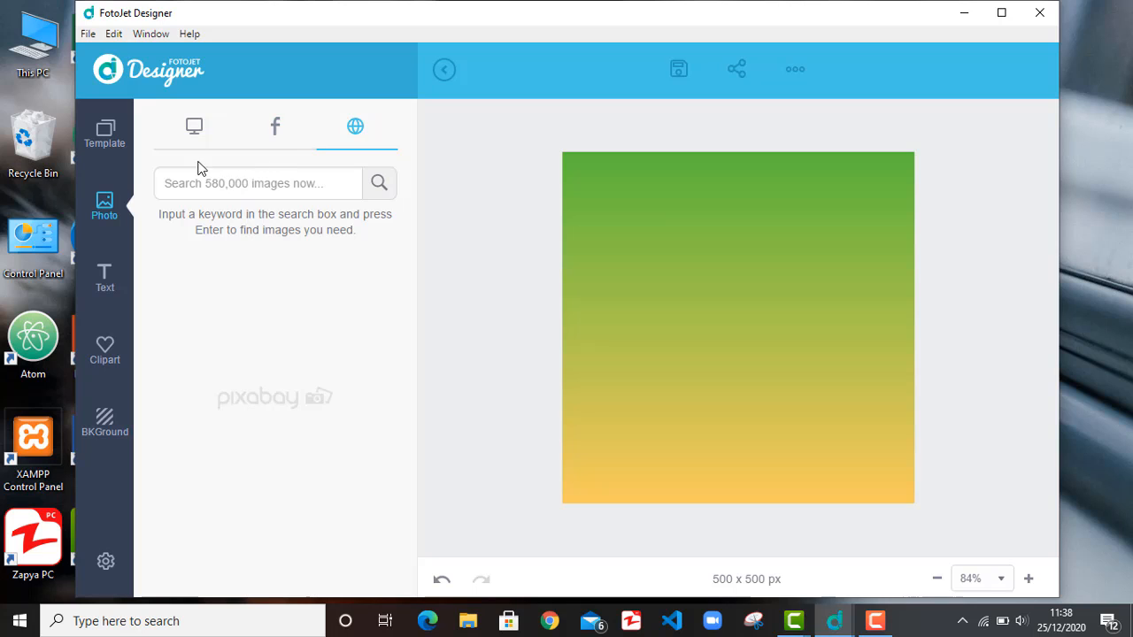
{"action": "left_click", "coordinate": [196, 130]}
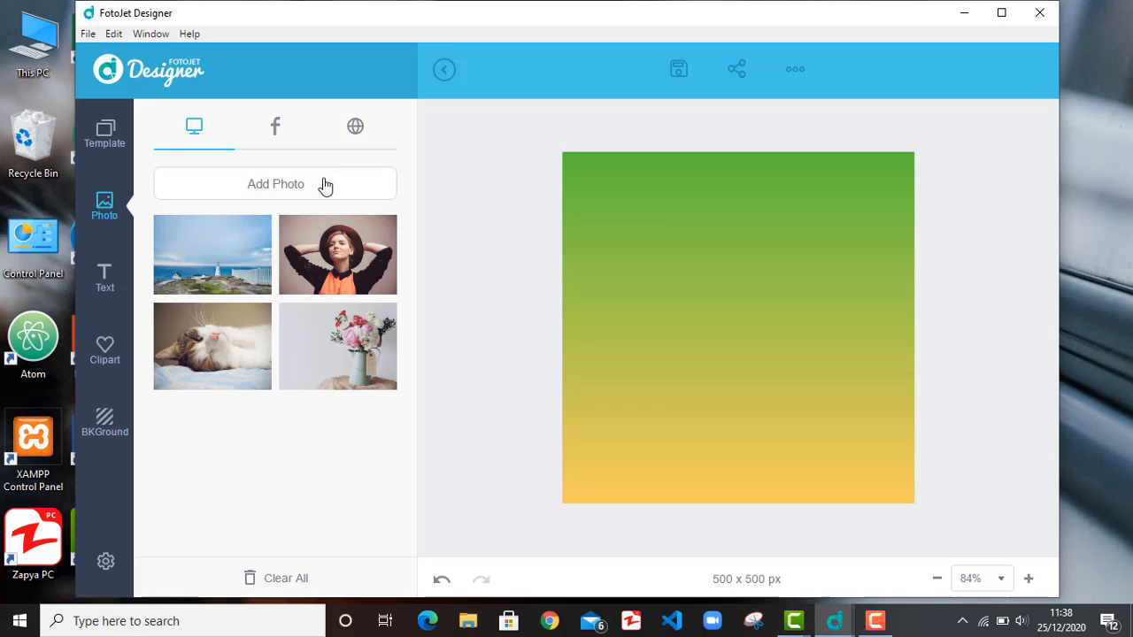
Step: Browse the computer's Pictures folder for a photo to add and close the file dialog without choosing one
{"action": "left_click", "coordinate": [304, 195]}
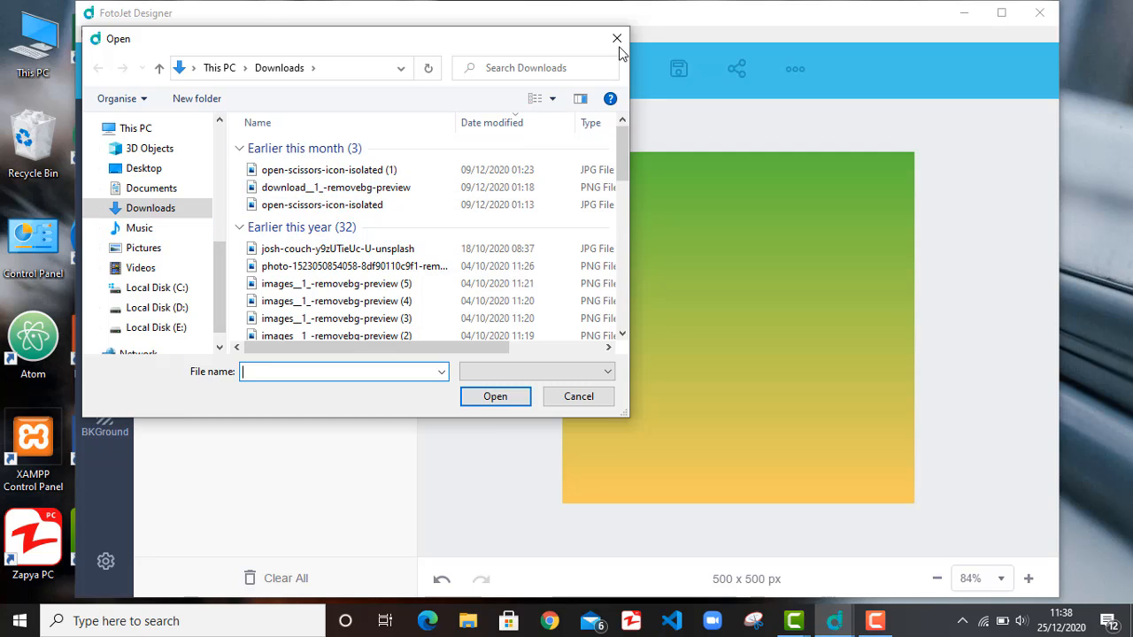
{"action": "left_click", "coordinate": [148, 251]}
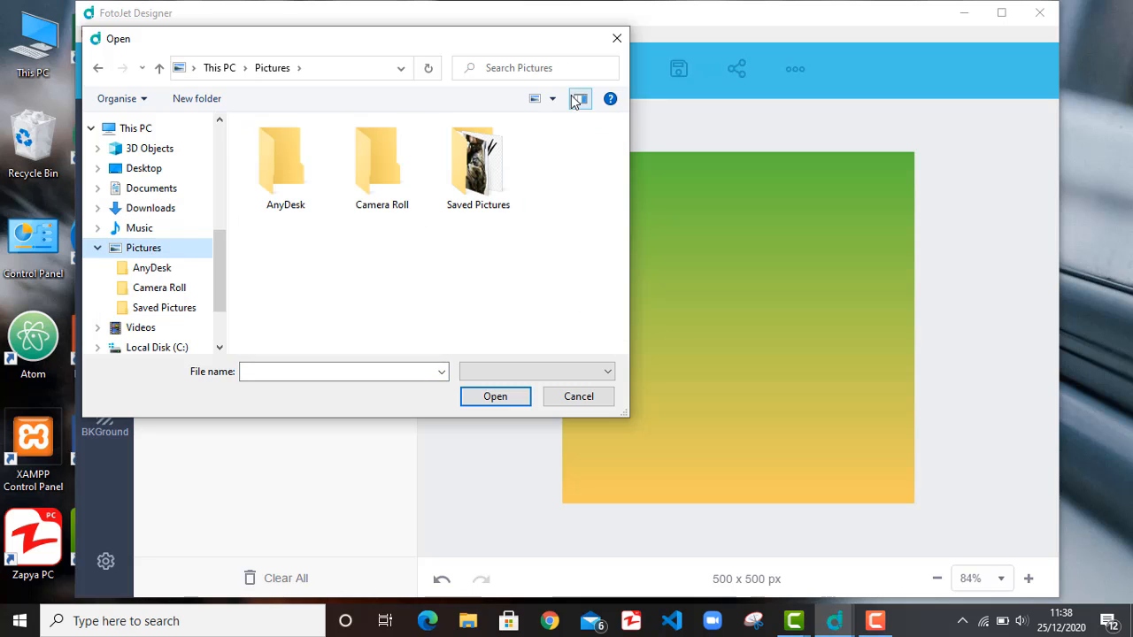
{"action": "left_click", "coordinate": [617, 38]}
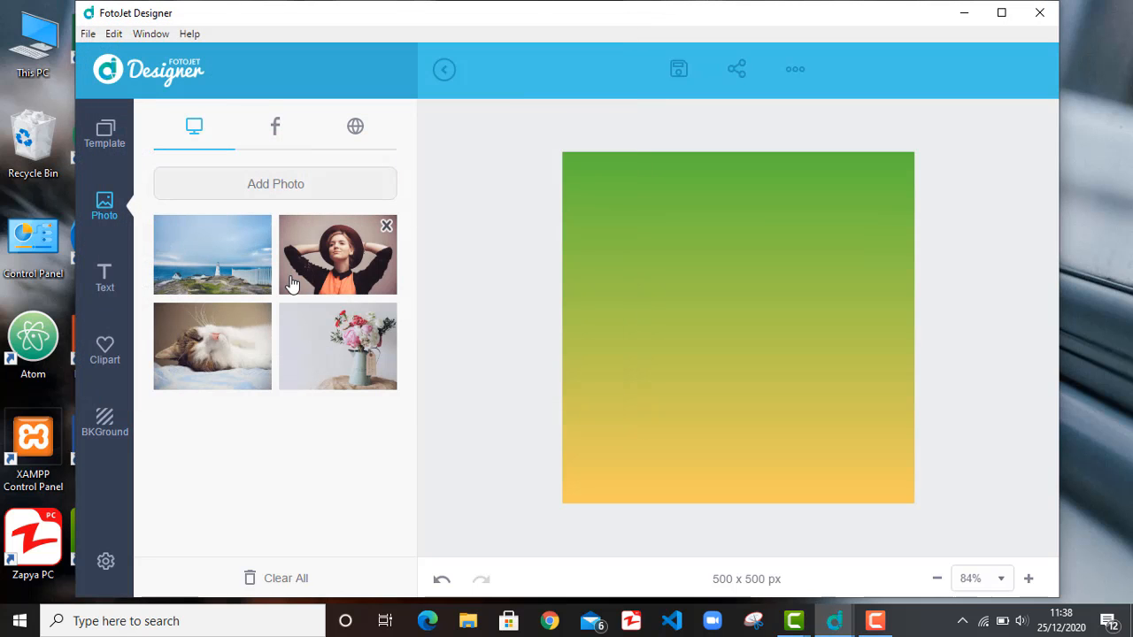
Step: Apply the dark ST. ARCHITECTURE logo template to the canvas
{"action": "mouse_move", "coordinate": [392, 230]}
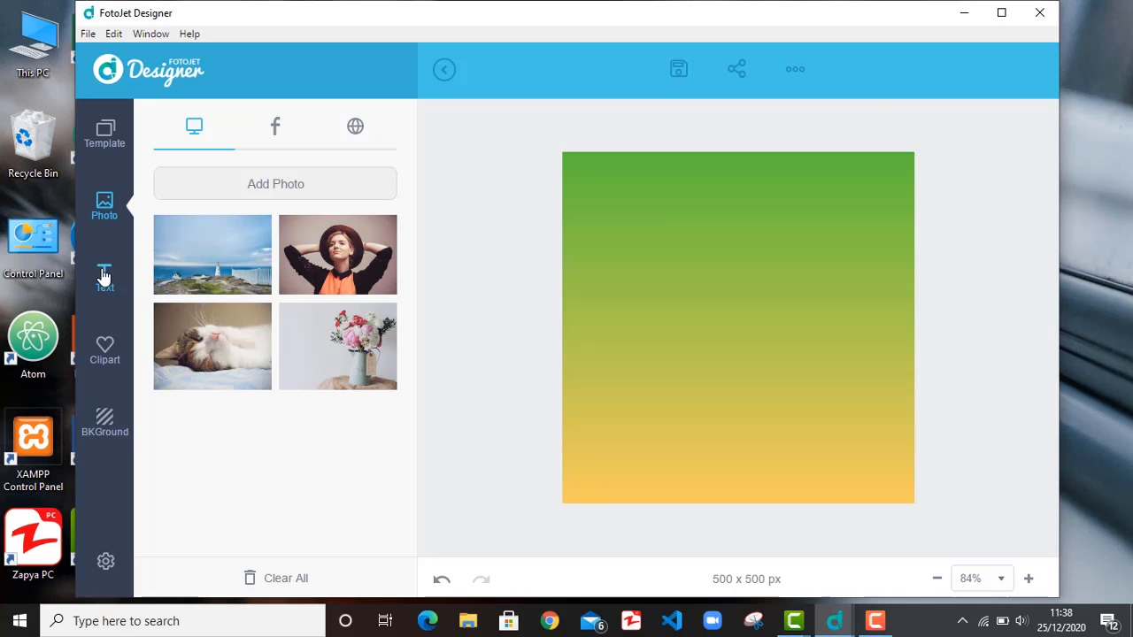
{"action": "left_click", "coordinate": [104, 141]}
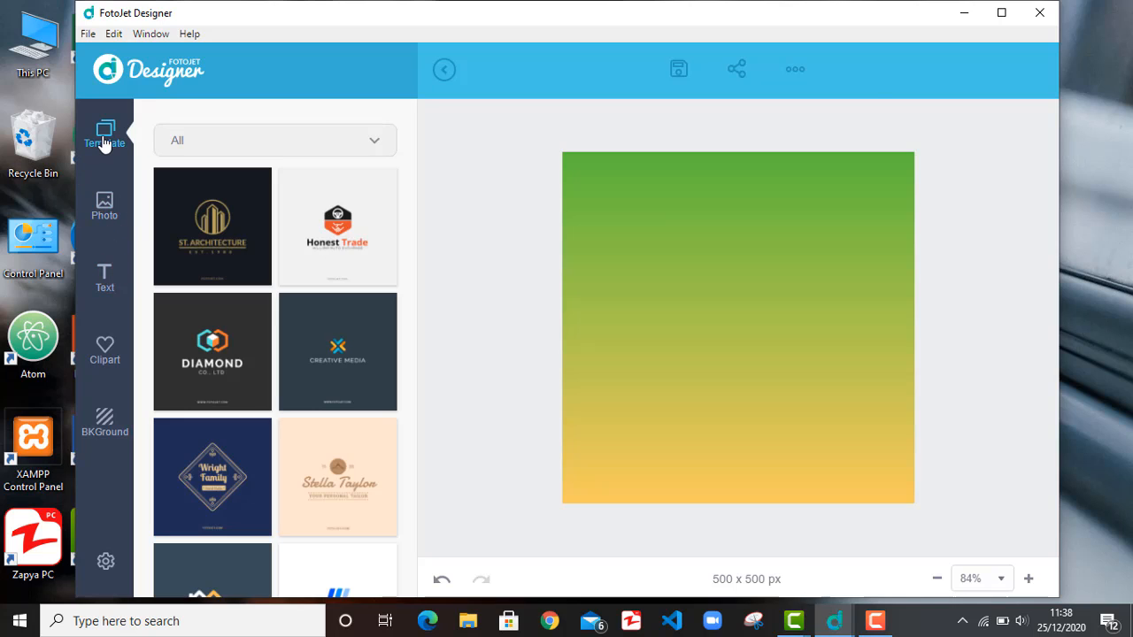
{"action": "left_click", "coordinate": [213, 253]}
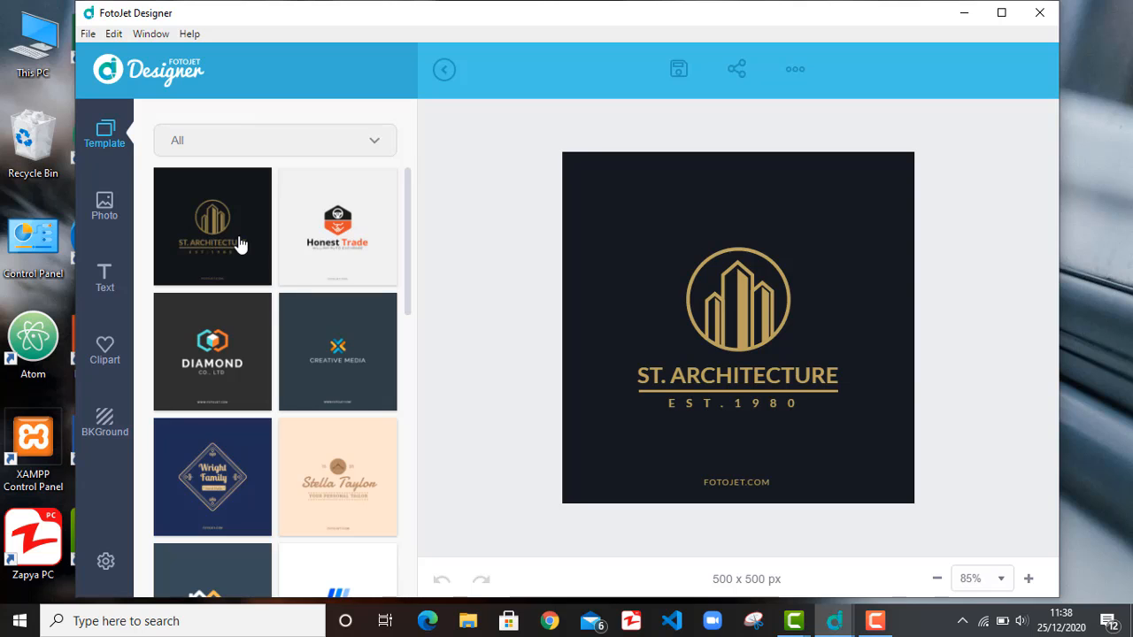
Step: Try the Glory Lion, Surpass, Warrior, Cyclist and Forward logo templates on the canvas, and end with the Leopards football team template
{"action": "scroll", "coordinate": [335, 249], "scroll_direction": "down", "scroll_amount": 7}
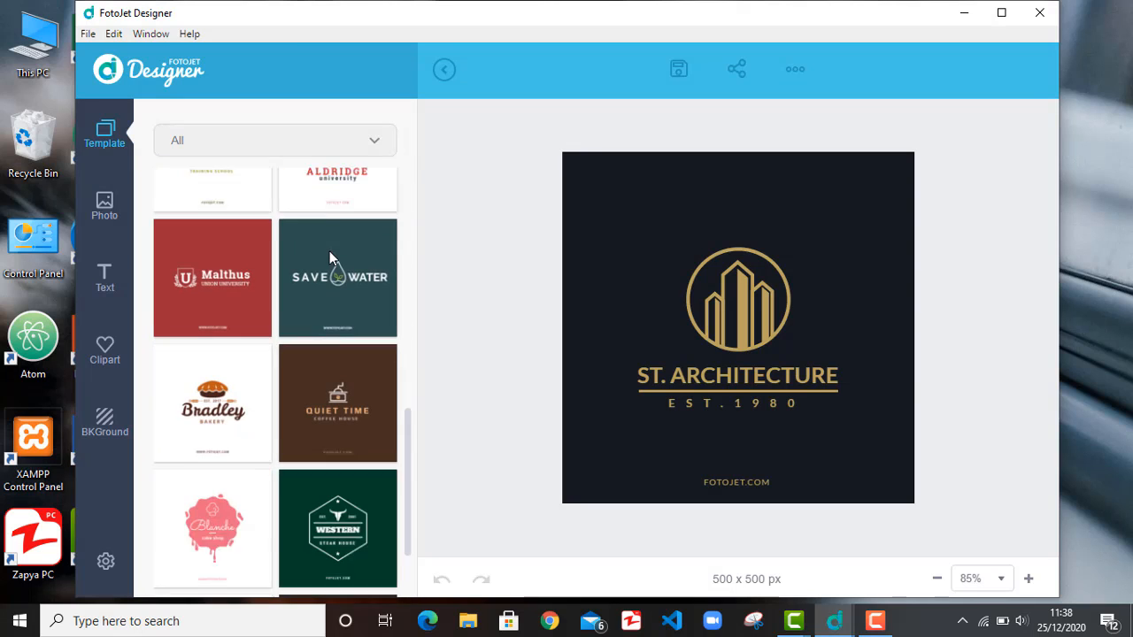
{"action": "scroll", "coordinate": [329, 257], "scroll_direction": "down", "scroll_amount": 12}
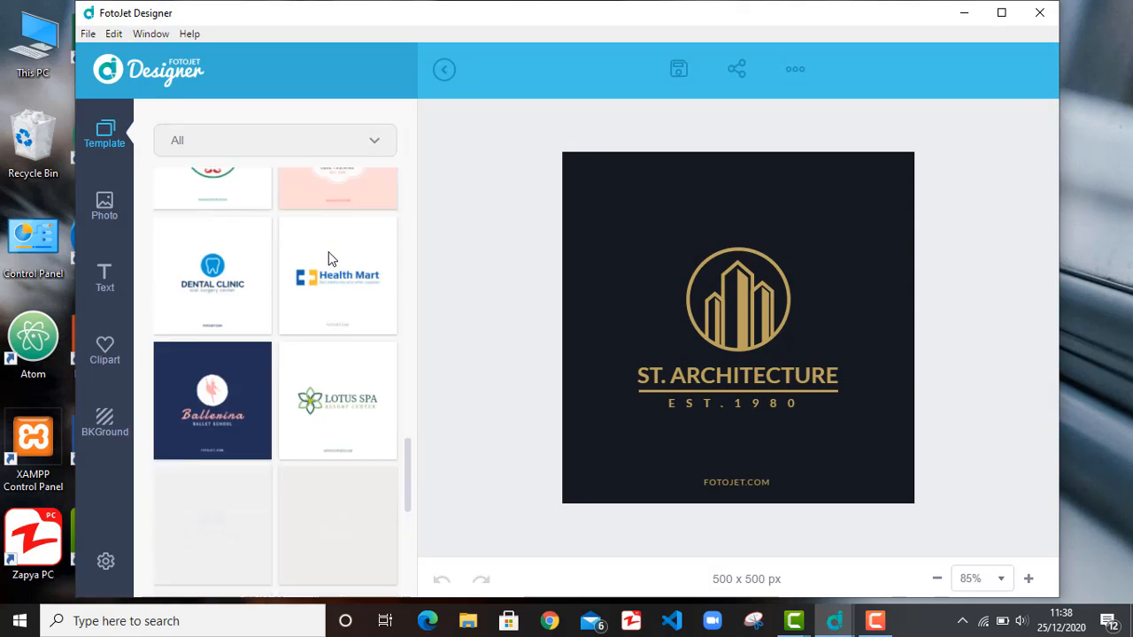
{"action": "scroll", "coordinate": [329, 258], "scroll_direction": "down", "scroll_amount": 5}
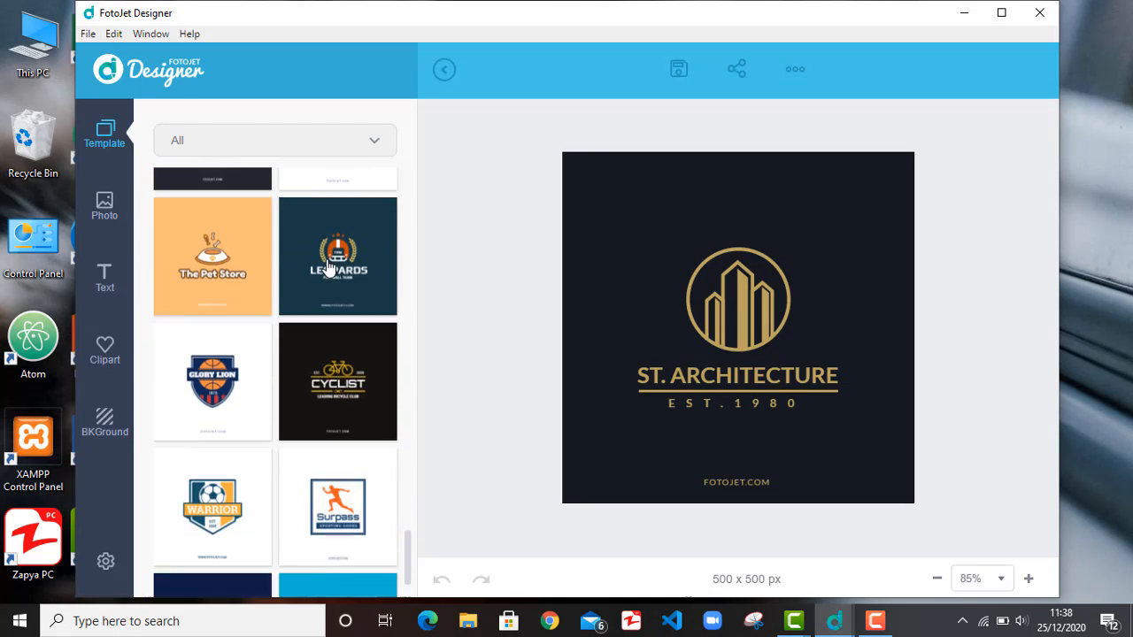
{"action": "left_click", "coordinate": [224, 279]}
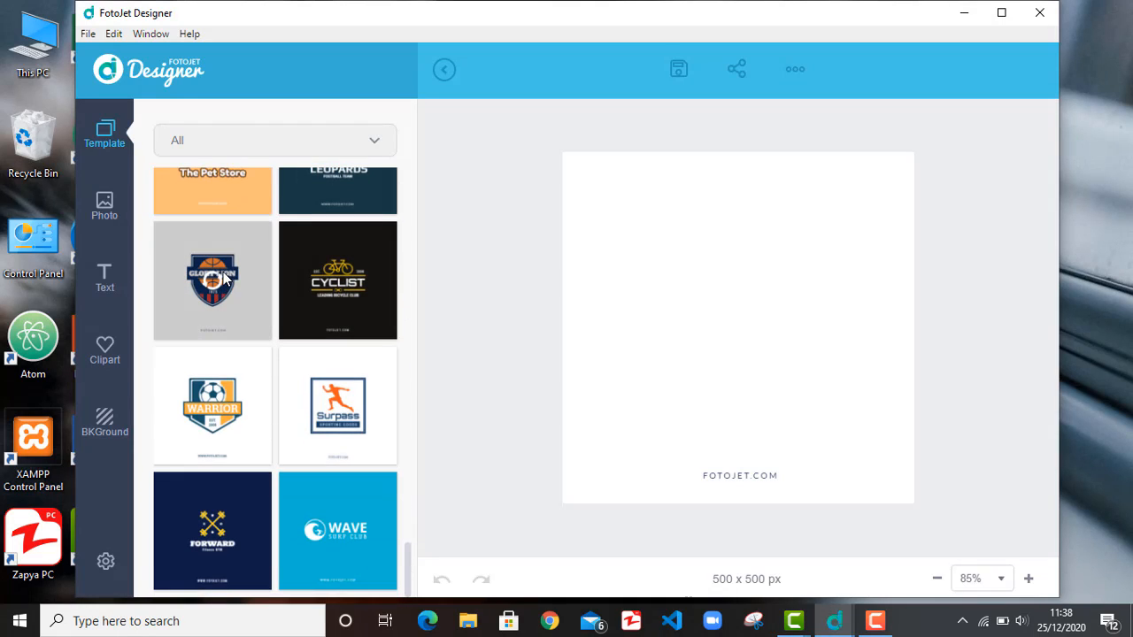
{"action": "left_click", "coordinate": [333, 416]}
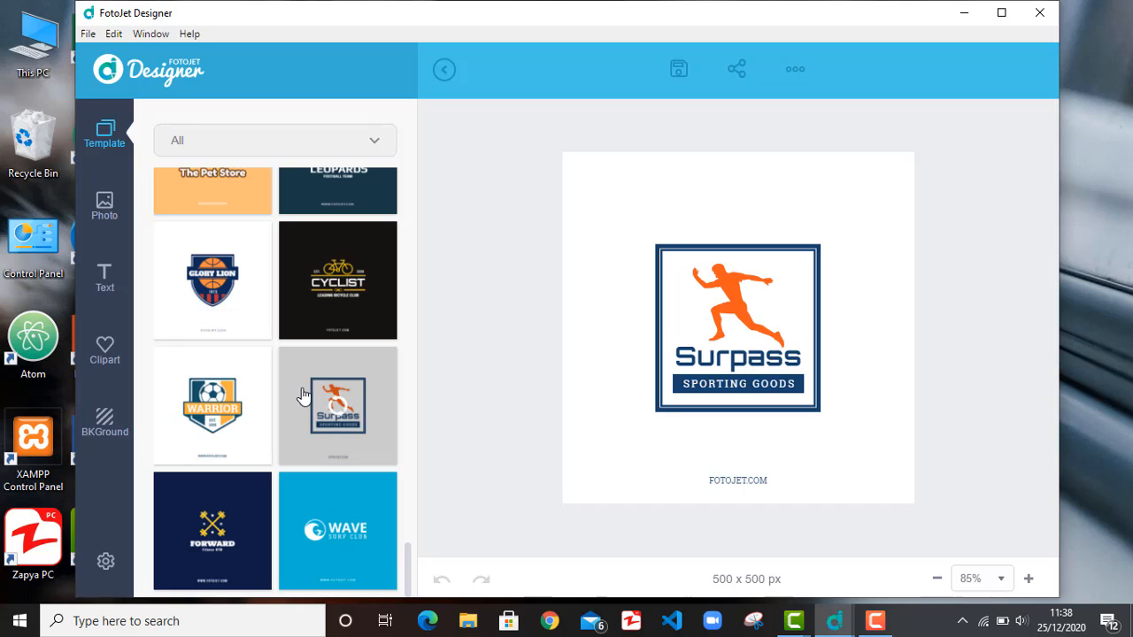
{"action": "left_click", "coordinate": [268, 390]}
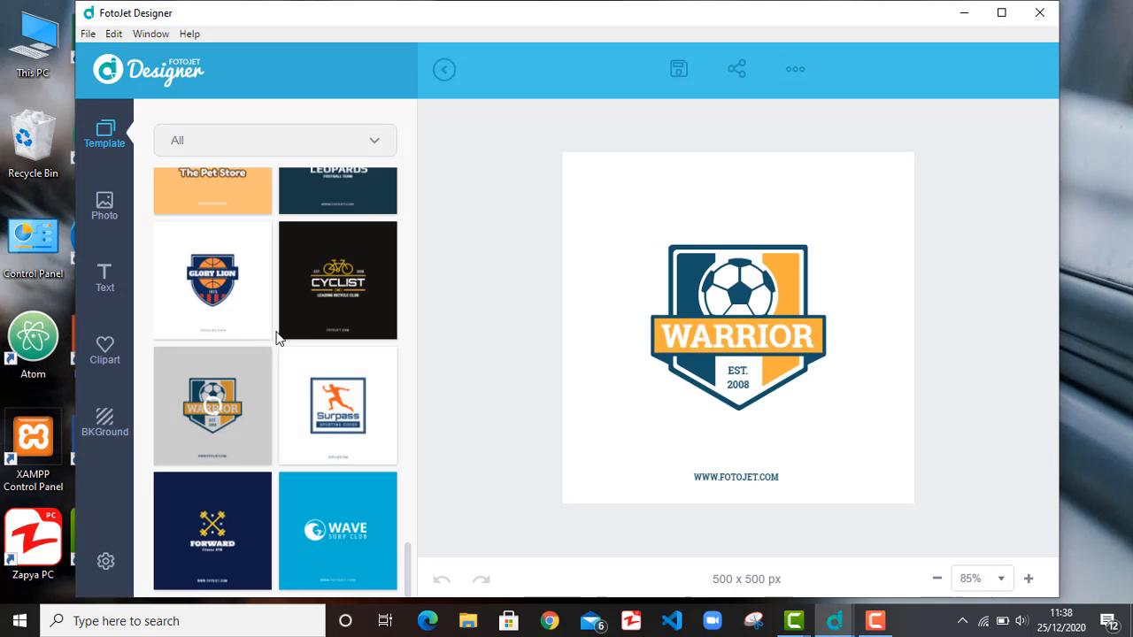
{"action": "left_click", "coordinate": [318, 288]}
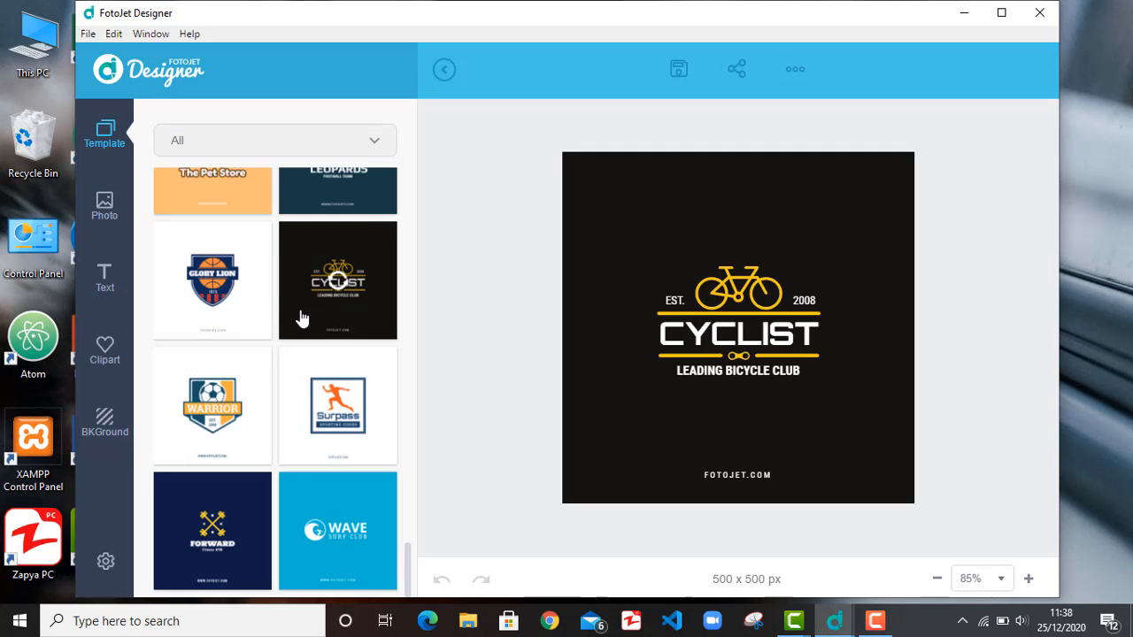
{"action": "left_click", "coordinate": [212, 513]}
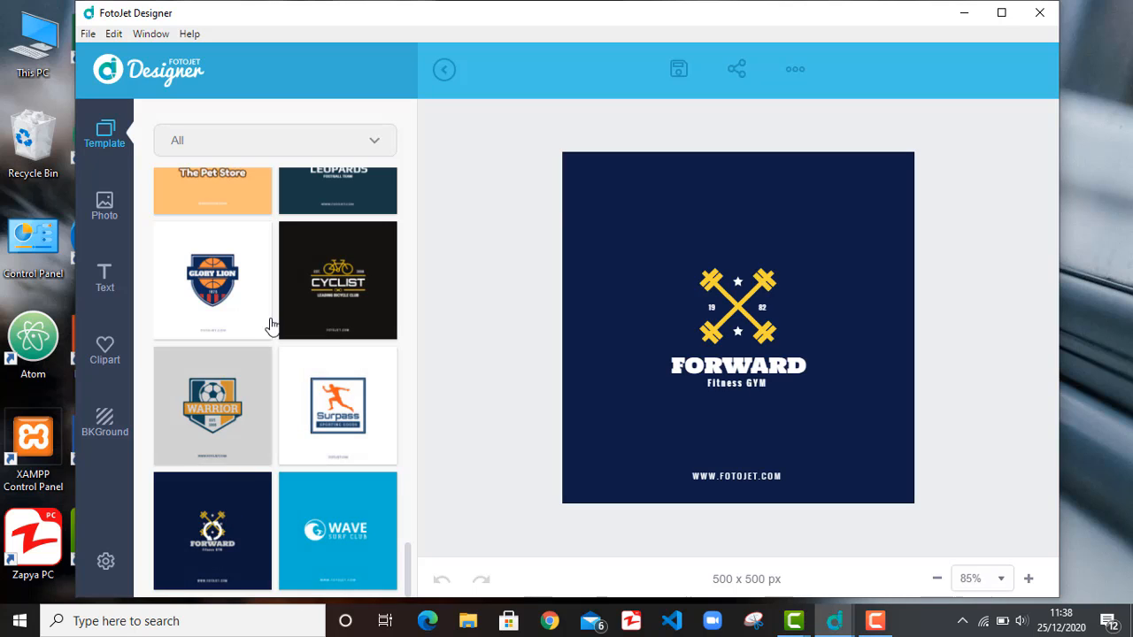
{"action": "left_click", "coordinate": [335, 202]}
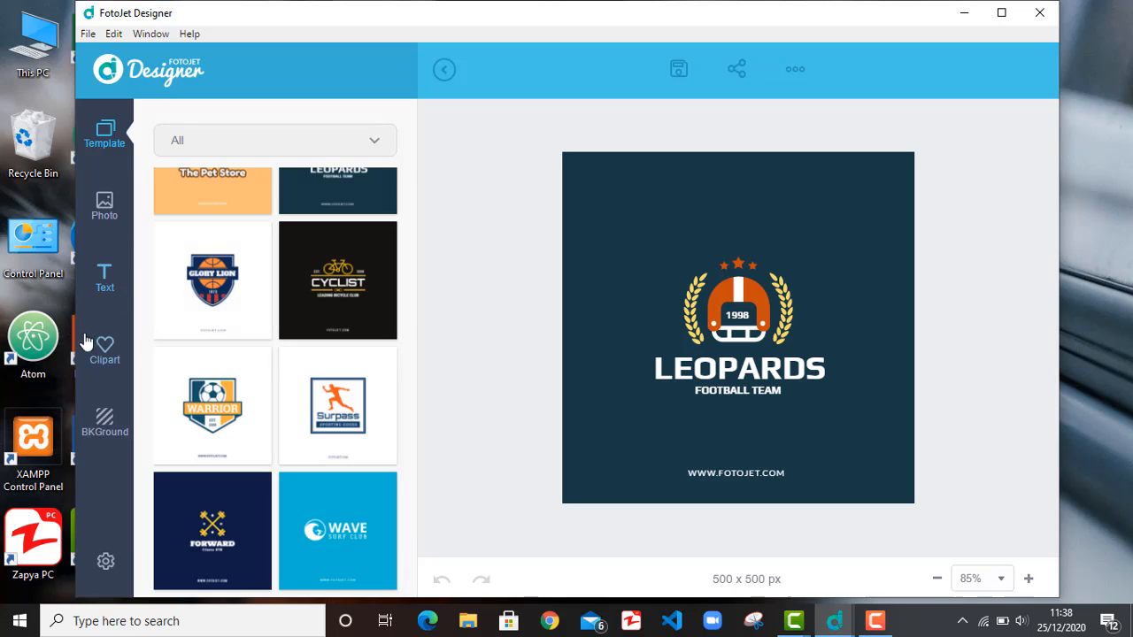
{"action": "left_click", "coordinate": [103, 430]}
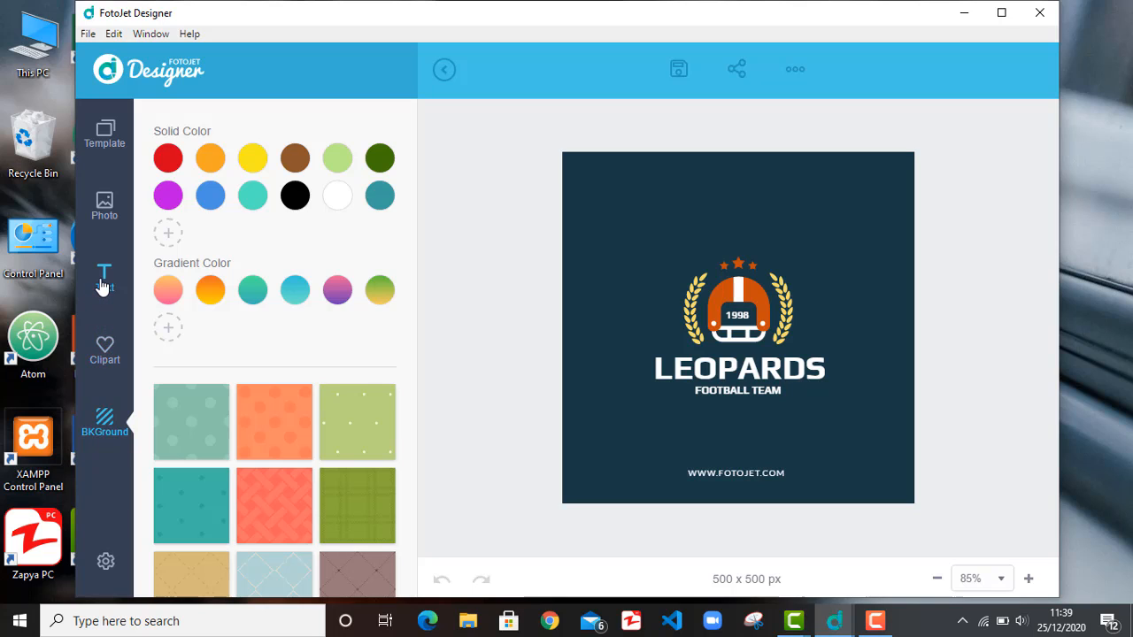
{"action": "left_click", "coordinate": [105, 357]}
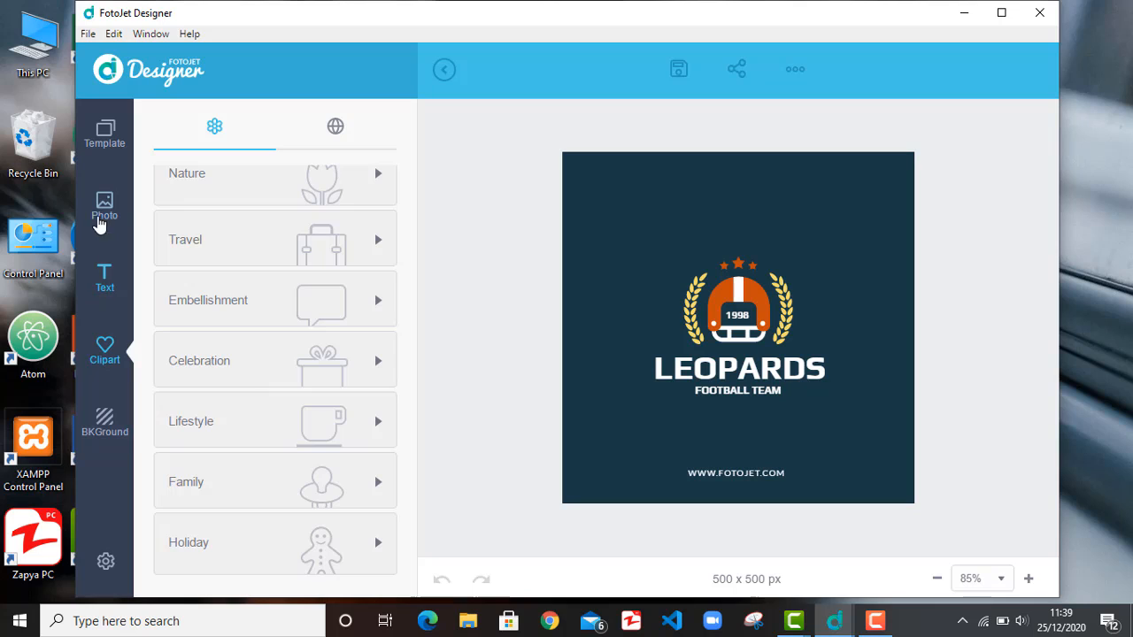
{"action": "left_click", "coordinate": [104, 204]}
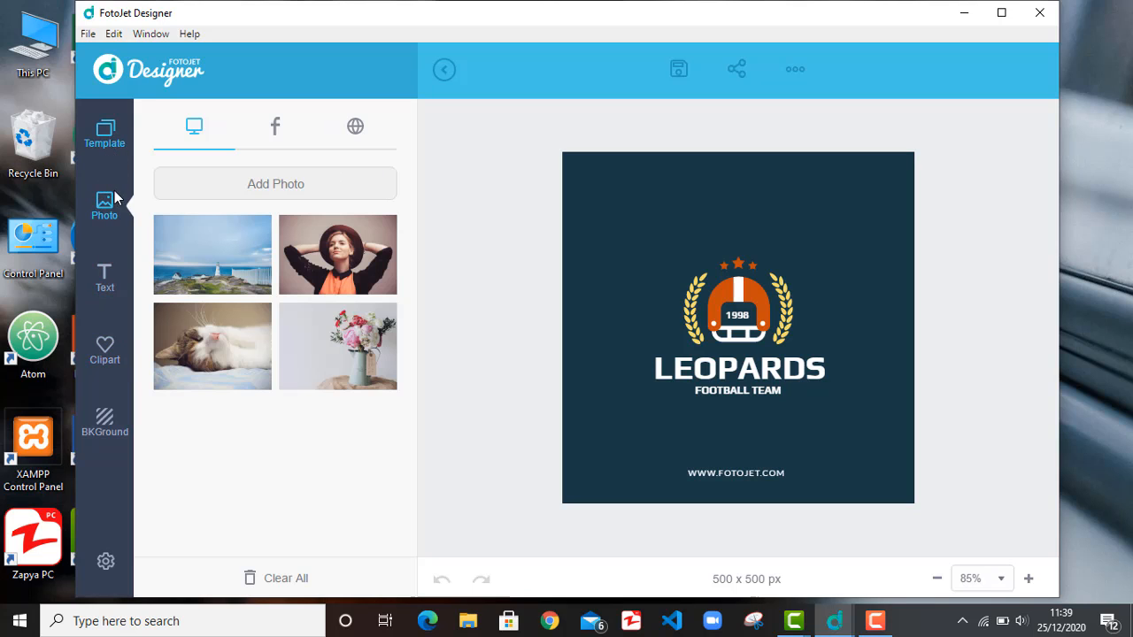
Step: Try solid white and solid black as the canvas background behind the Leopards logo
{"action": "left_click", "coordinate": [104, 422]}
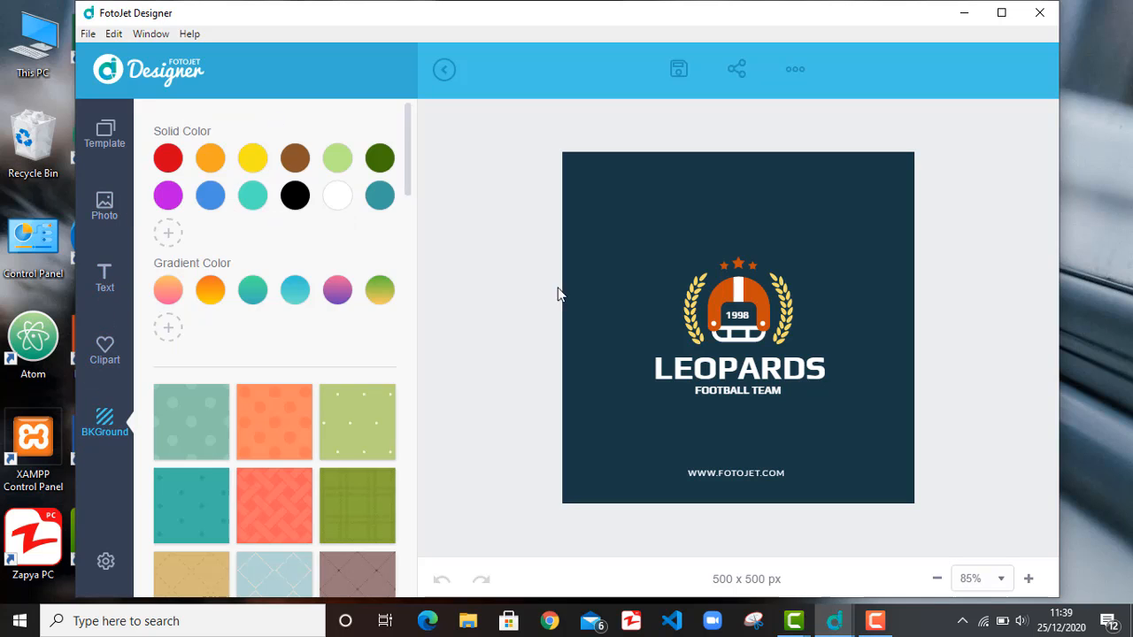
{"action": "left_click", "coordinate": [338, 196]}
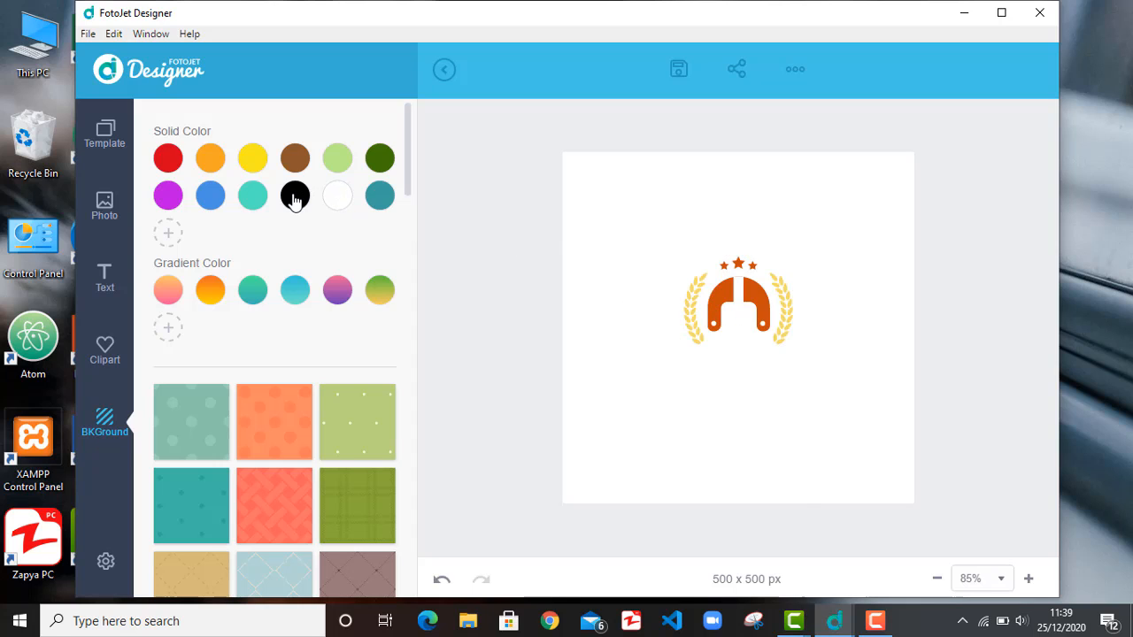
{"action": "left_click", "coordinate": [295, 195]}
Step: Delete all the template's texts and the helmet clipart from the canvas, and set the background to solid white
{"action": "left_click", "coordinate": [719, 367]}
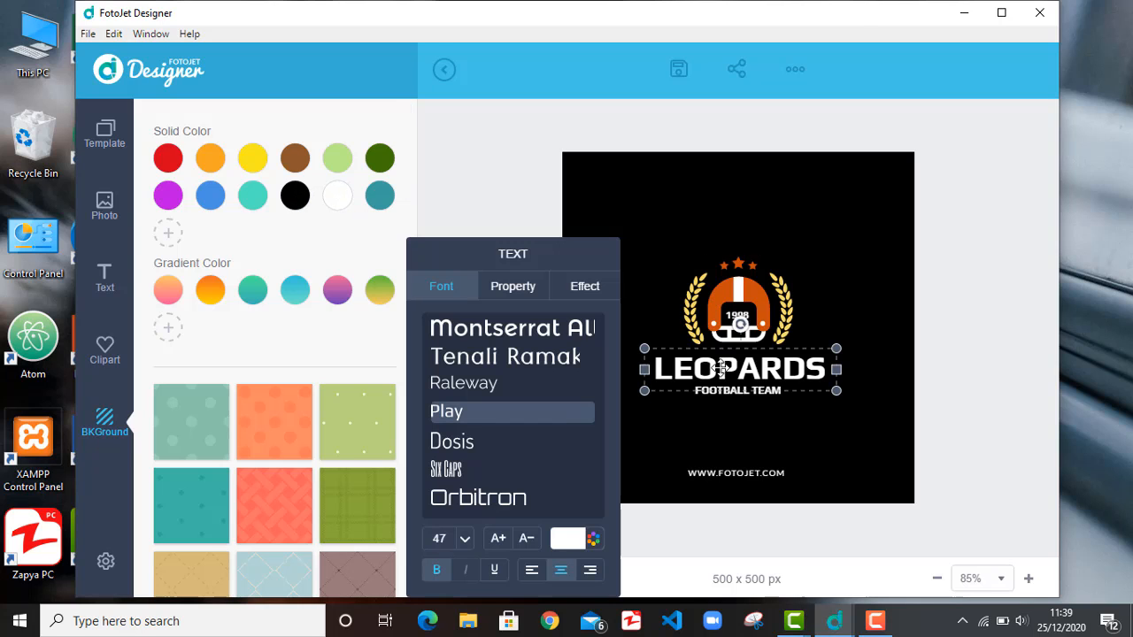
{"action": "key", "text": "Delete"}
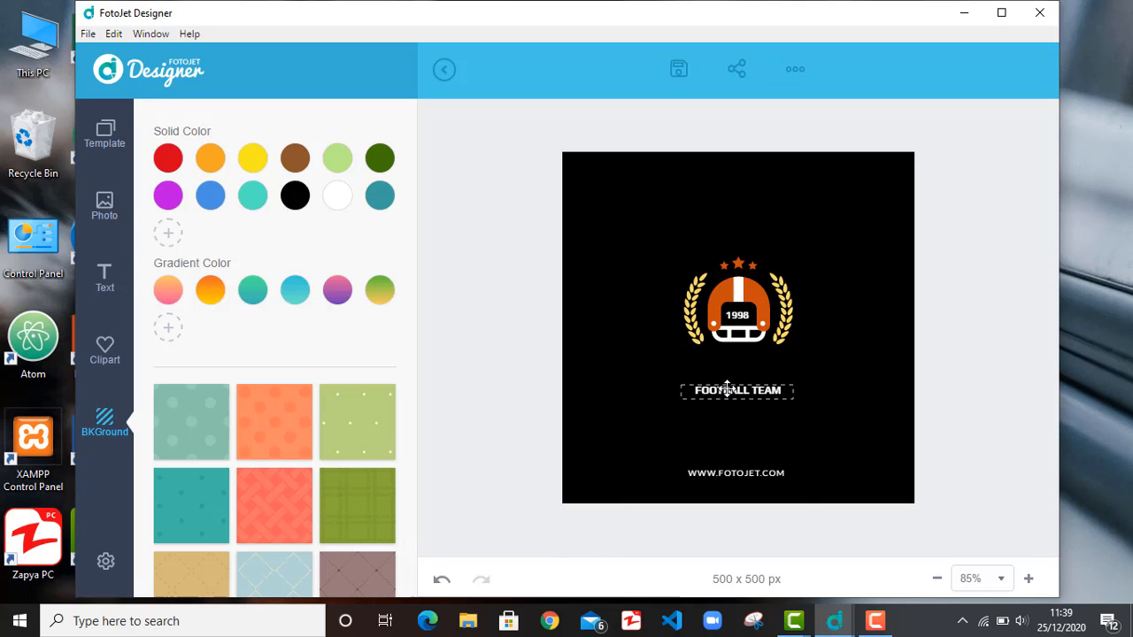
{"action": "left_click", "coordinate": [727, 389]}
{"action": "key", "text": "Delete"}
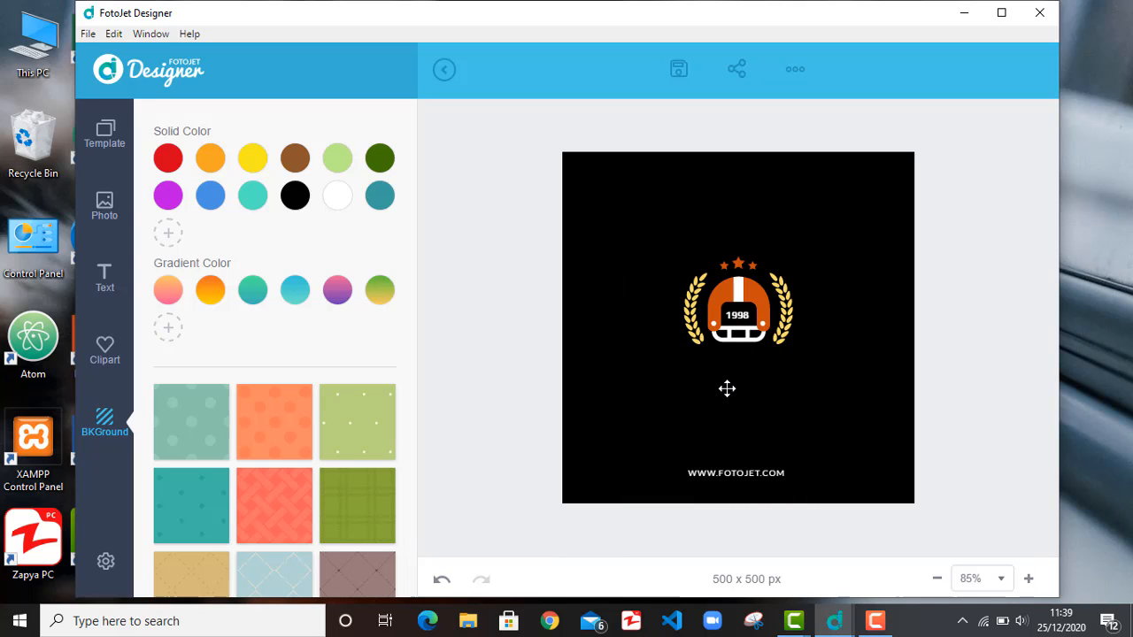
{"action": "left_click", "coordinate": [740, 326]}
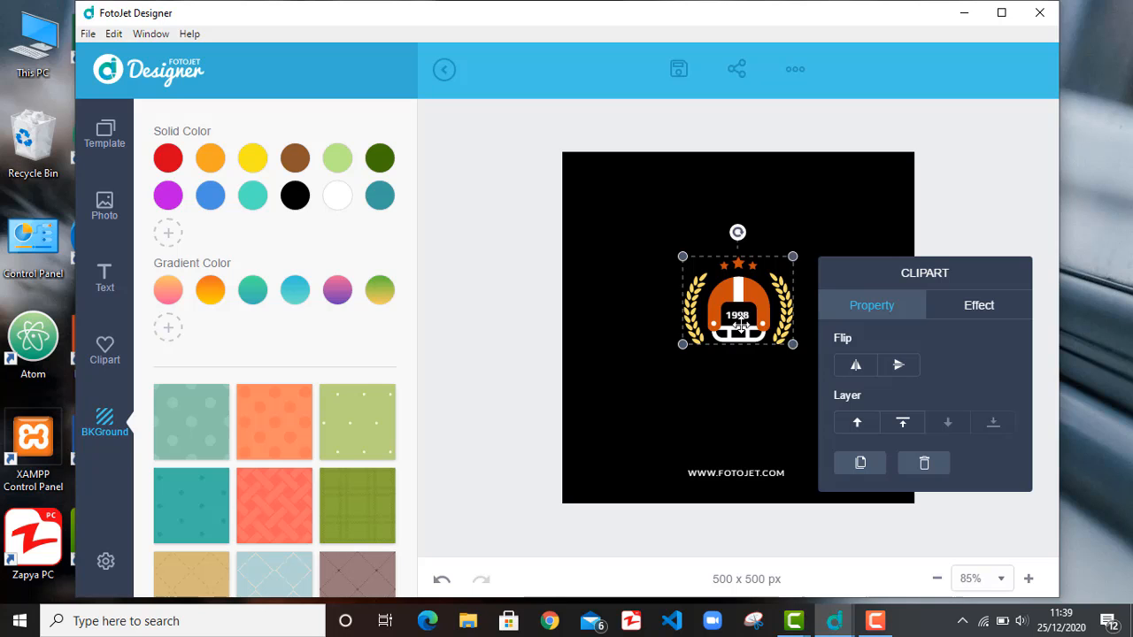
{"action": "key", "text": "Delete"}
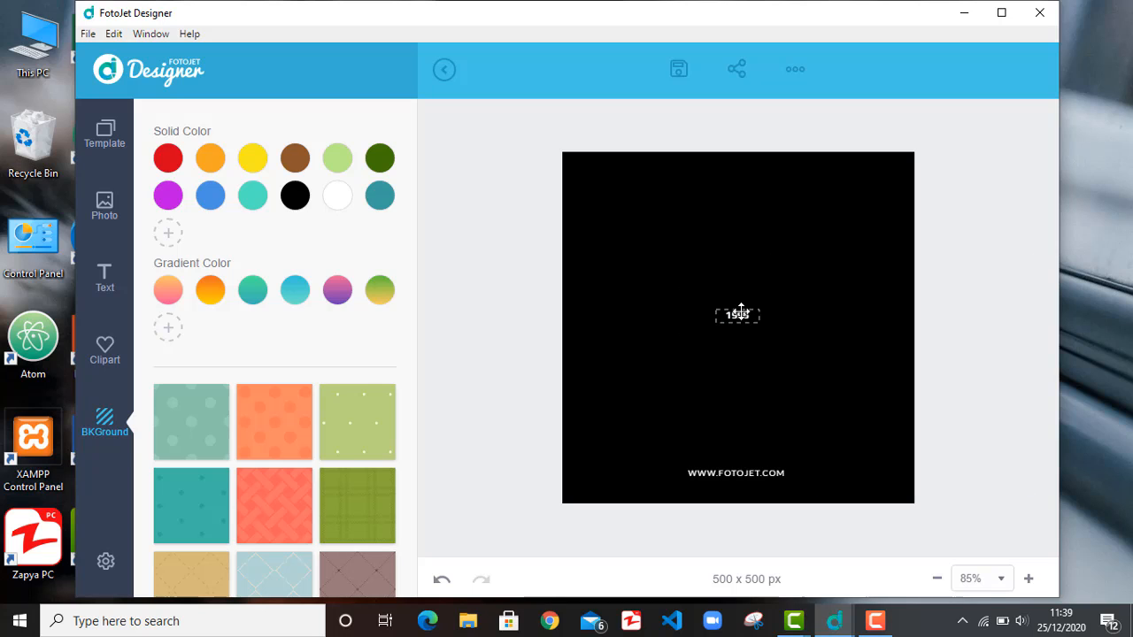
{"action": "key", "text": "Delete"}
{"action": "left_click", "coordinate": [717, 472]}
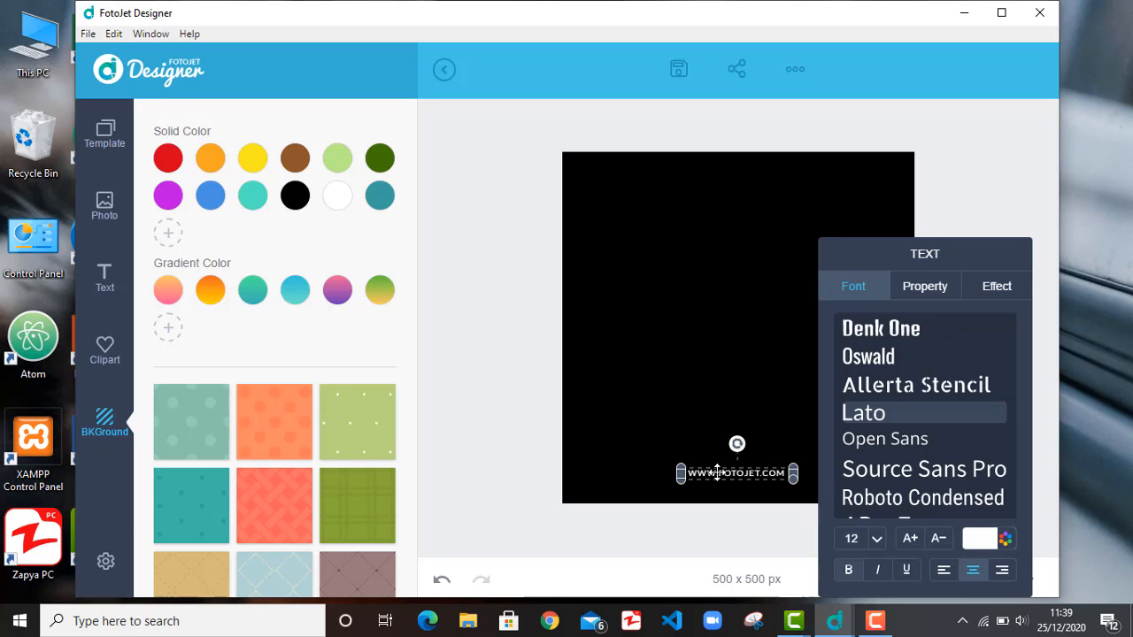
{"action": "key", "text": "Delete"}
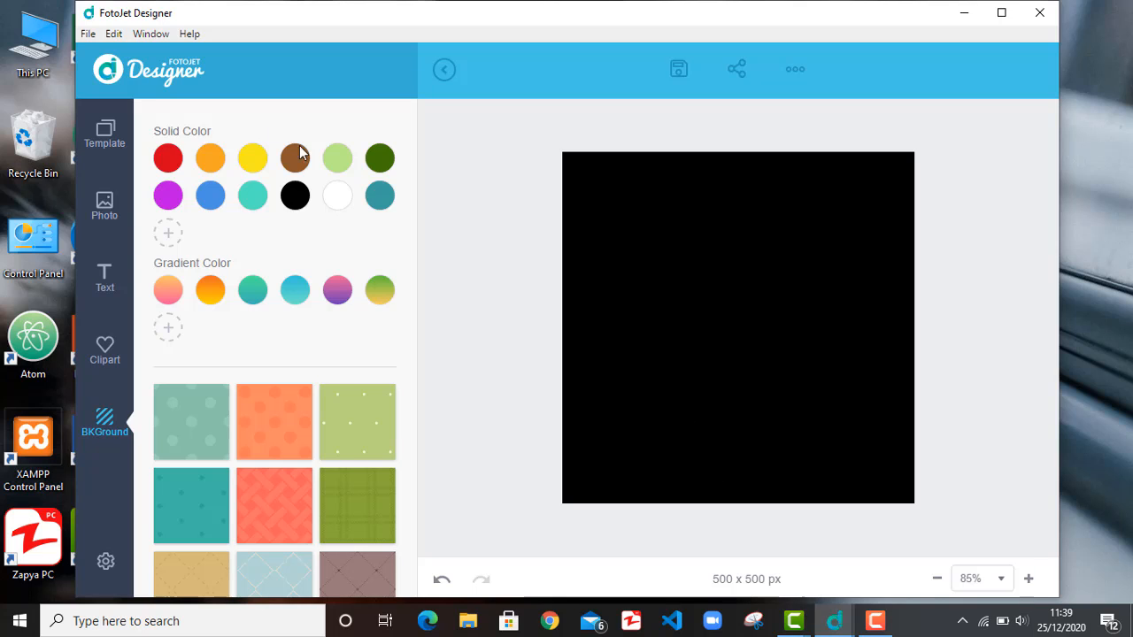
{"action": "left_click", "coordinate": [339, 196]}
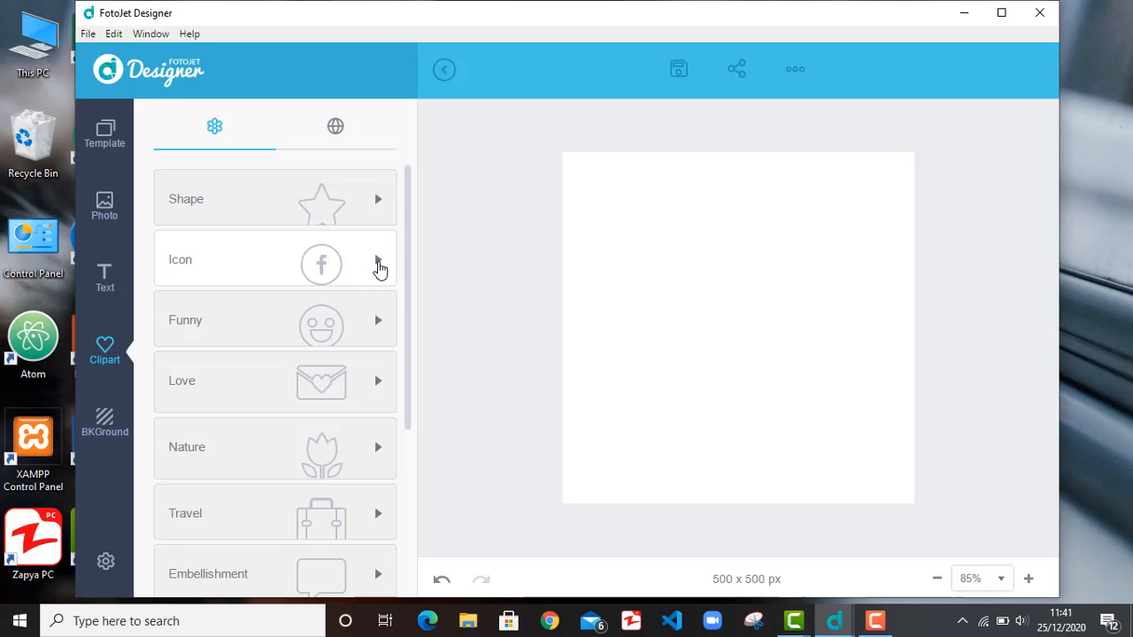
Step: Add the Twitter social media icon to the canvas, shrink it and place it near the canvas's upper-left corner
{"action": "left_click", "coordinate": [379, 266]}
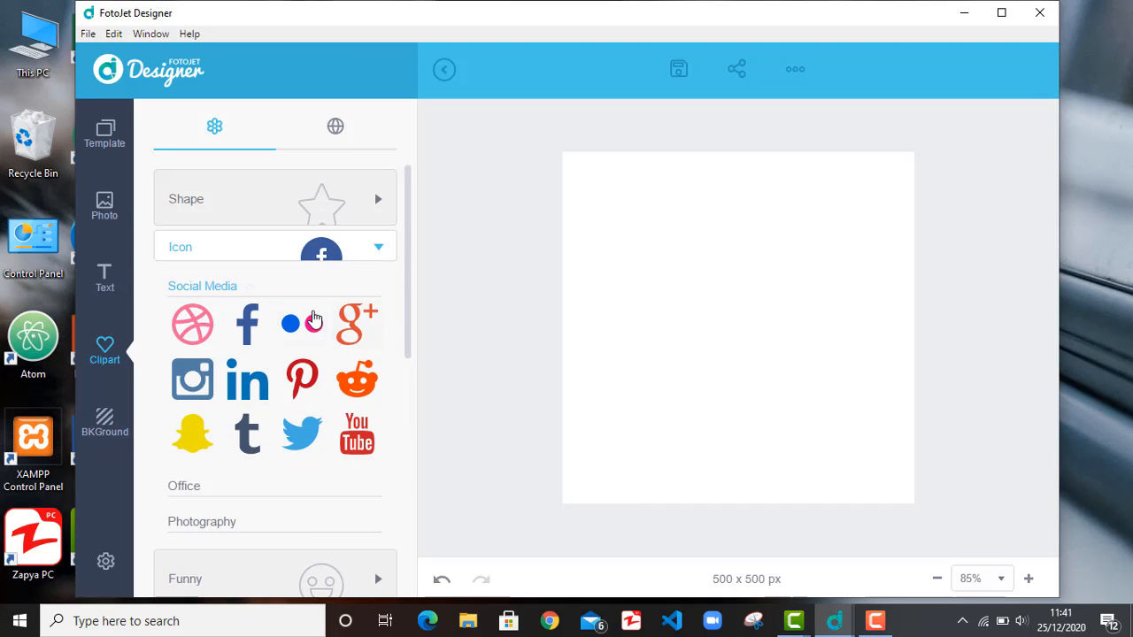
{"action": "scroll", "coordinate": [352, 296], "scroll_direction": "down", "scroll_amount": 6}
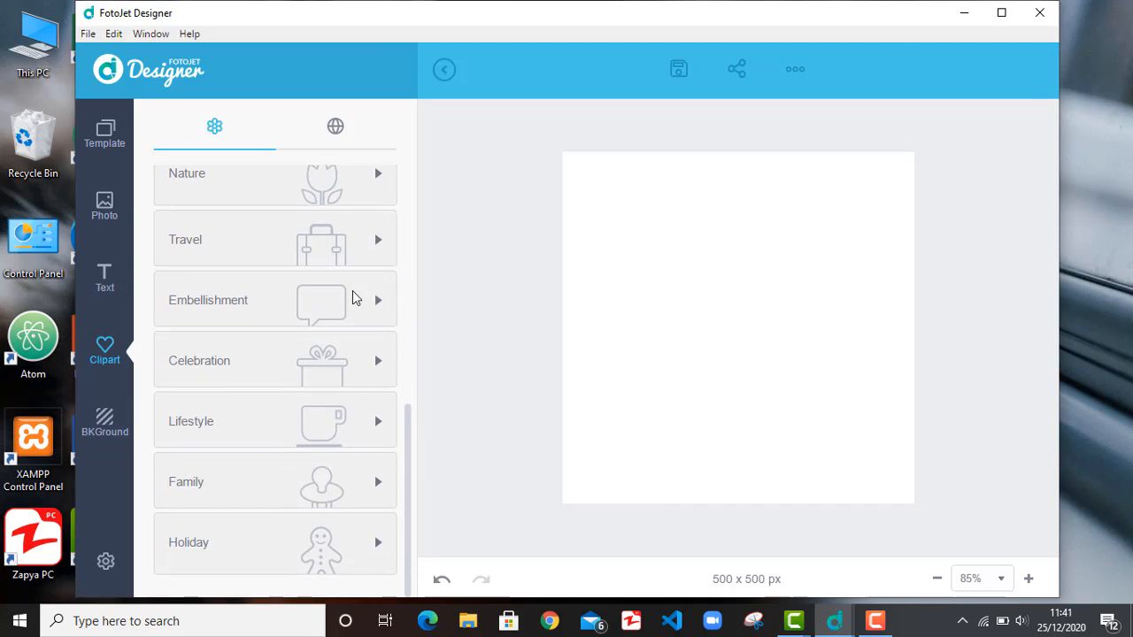
{"action": "scroll", "coordinate": [352, 297], "scroll_direction": "up", "scroll_amount": 6}
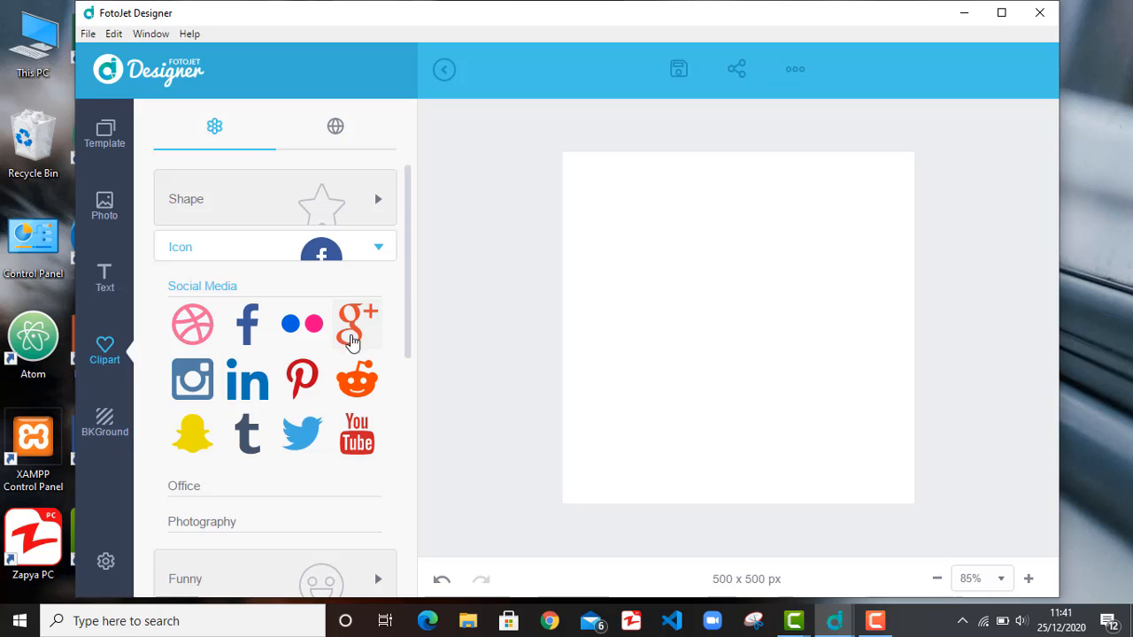
{"action": "left_click_drag", "start_coordinate": [299, 444], "coordinate": [699, 314]}
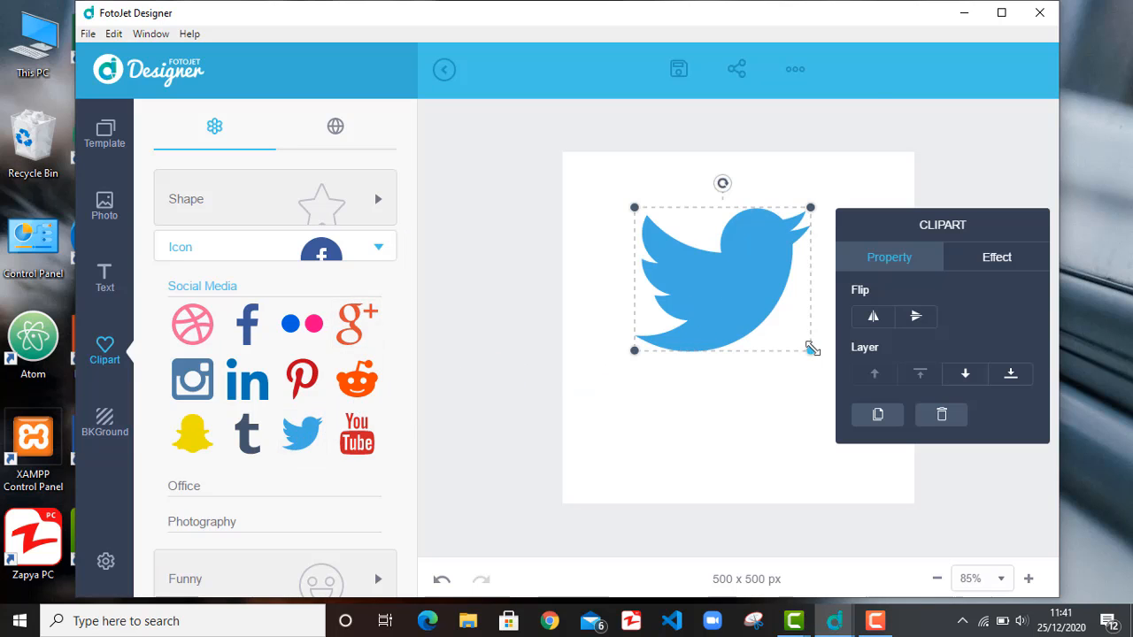
{"action": "left_click_drag", "start_coordinate": [810, 350], "coordinate": [615, 215]}
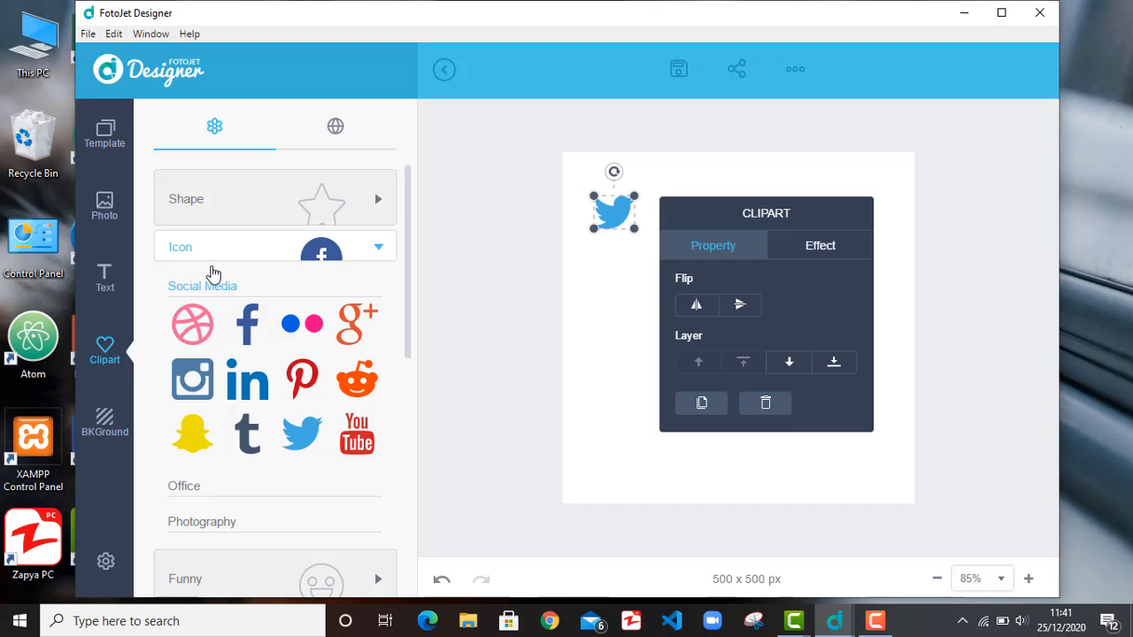
Step: Add the telephone icon from the Office clipart, shrink it and place it just below the Twitter bird
{"action": "left_click", "coordinate": [204, 288]}
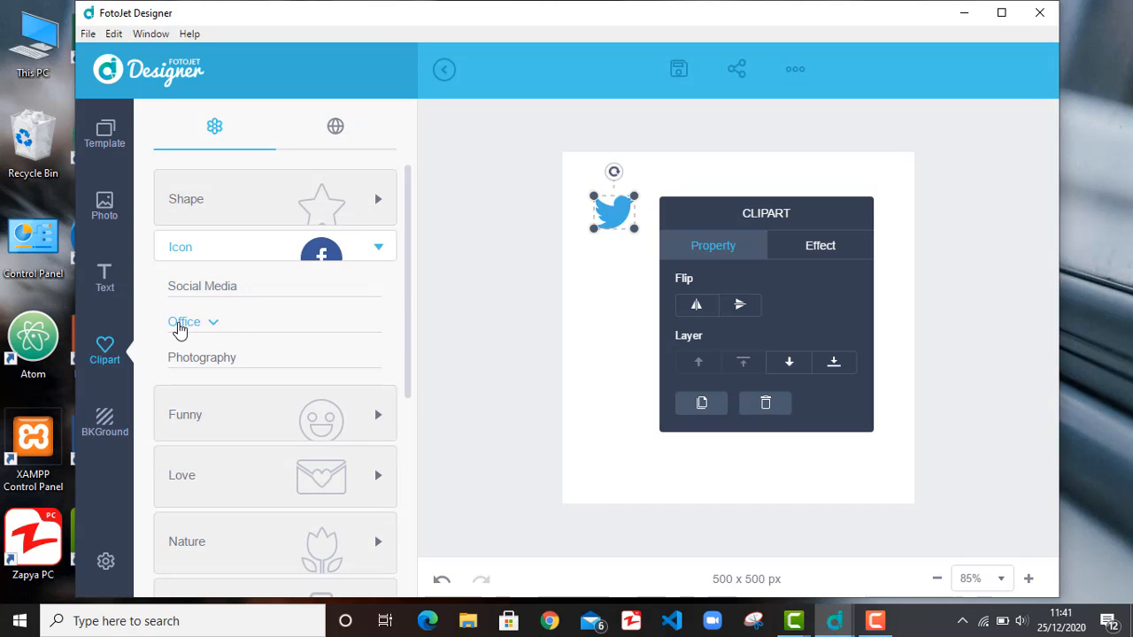
{"action": "left_click", "coordinate": [182, 323]}
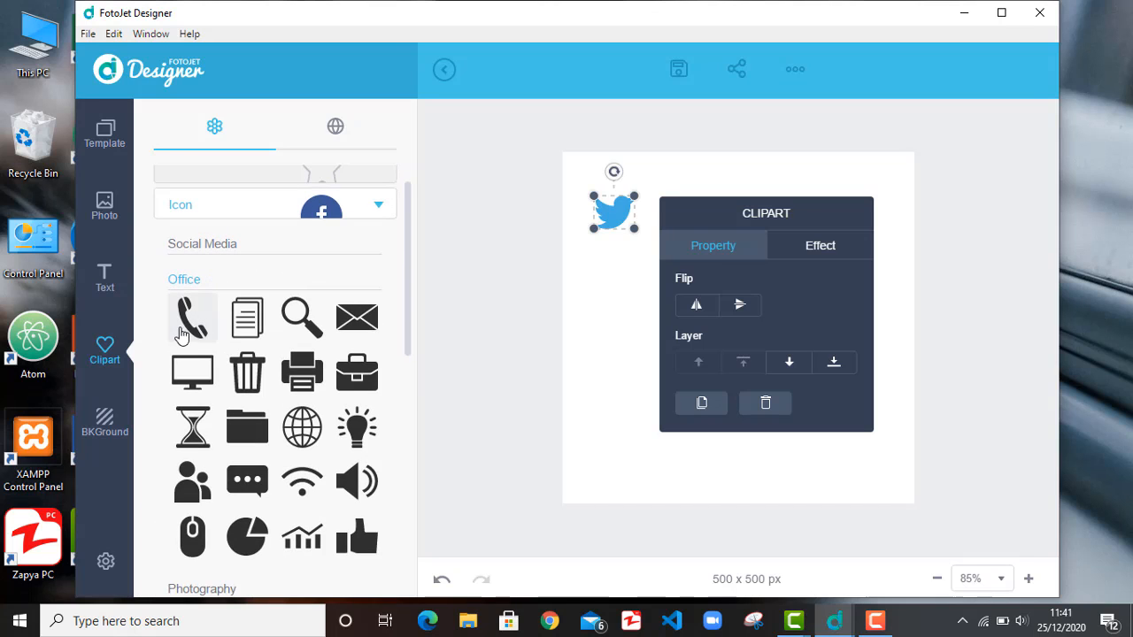
{"action": "scroll", "coordinate": [254, 349], "scroll_direction": "down", "scroll_amount": 1}
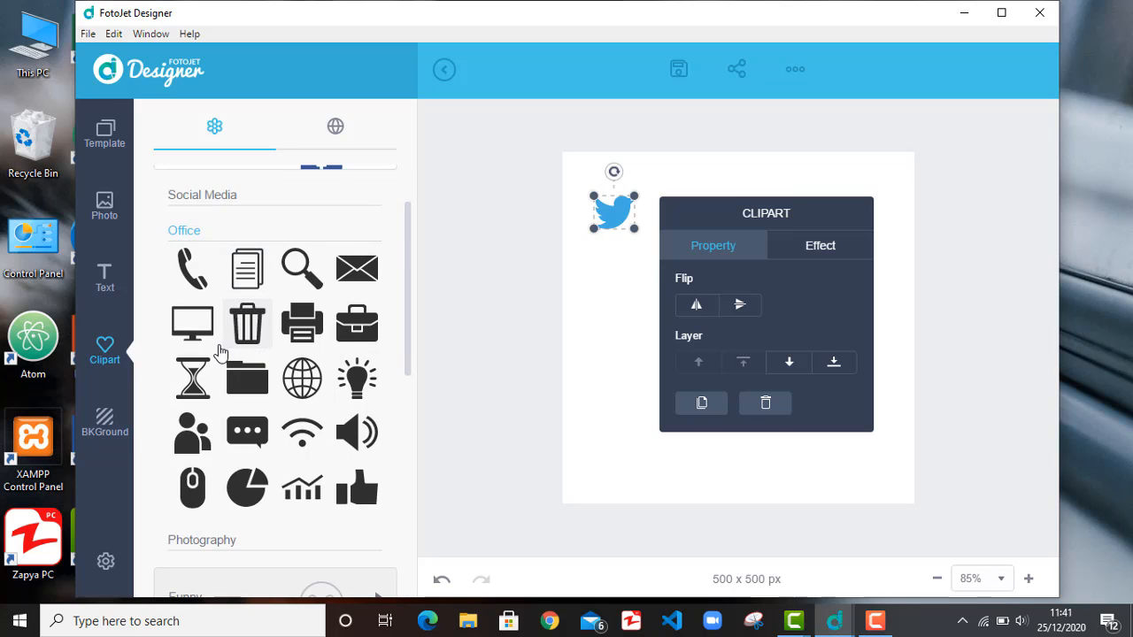
{"action": "left_click_drag", "start_coordinate": [192, 281], "coordinate": [633, 303]}
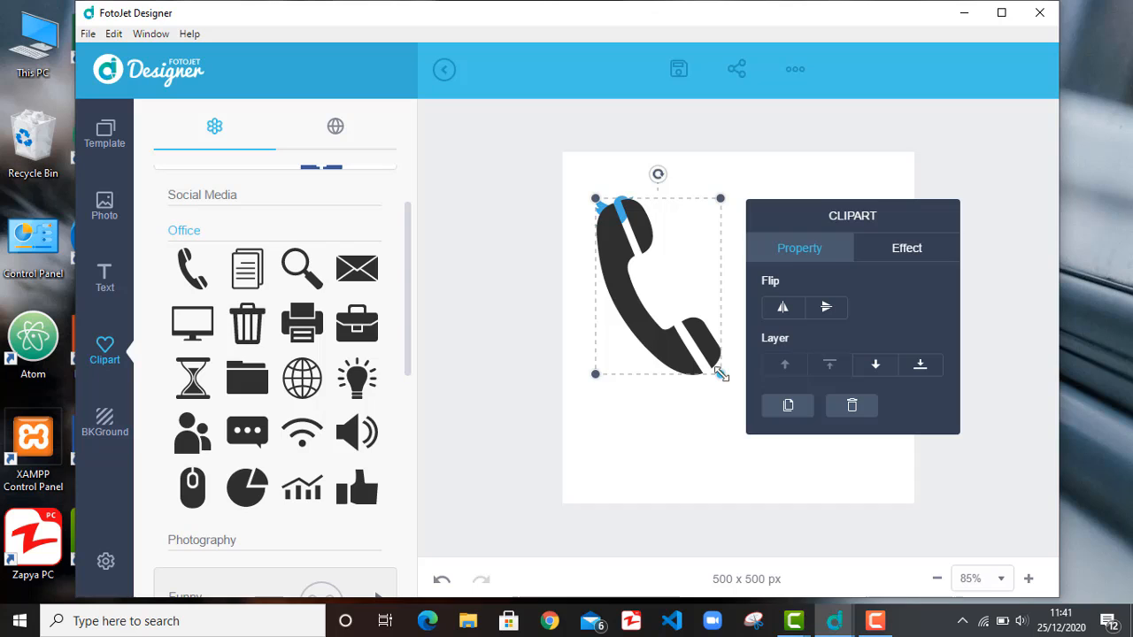
{"action": "left_click_drag", "start_coordinate": [720, 374], "coordinate": [647, 294]}
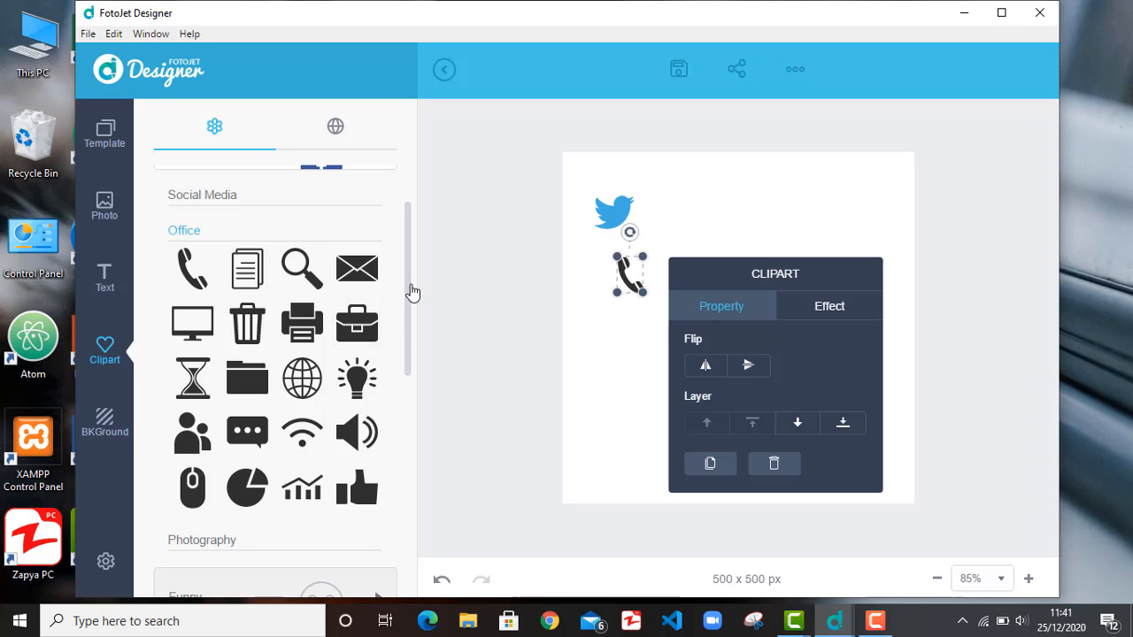
Step: Add the globe icon from the Office clipart, shrink it and place it slightly rotated beside the telephone
{"action": "left_click_drag", "start_coordinate": [408, 299], "coordinate": [412, 331]}
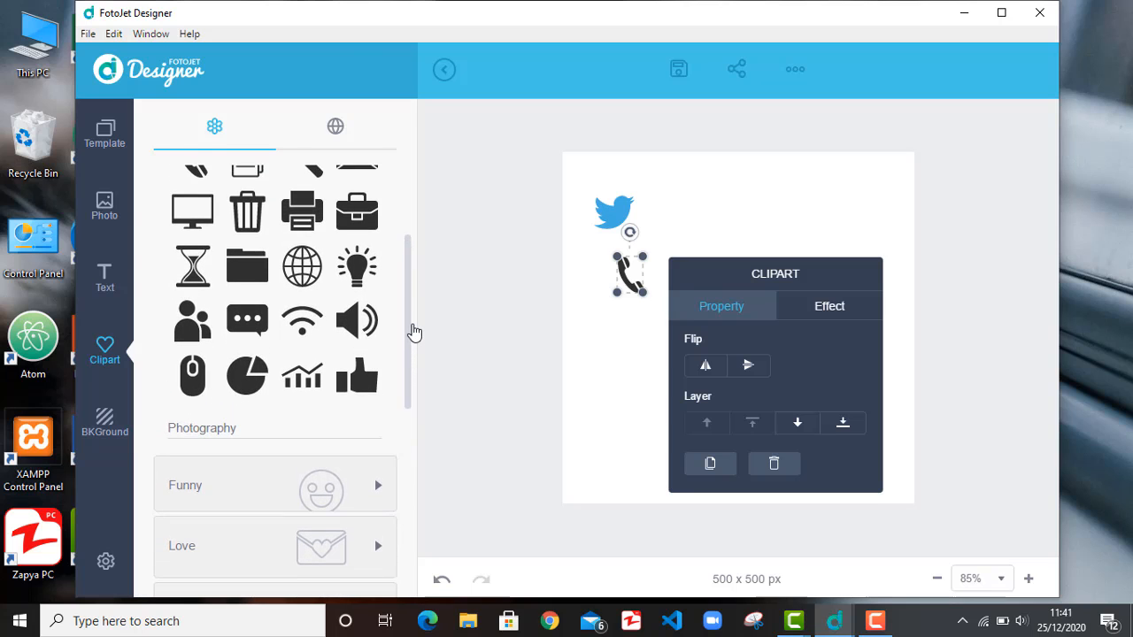
{"action": "left_click_drag", "start_coordinate": [302, 268], "coordinate": [782, 255]}
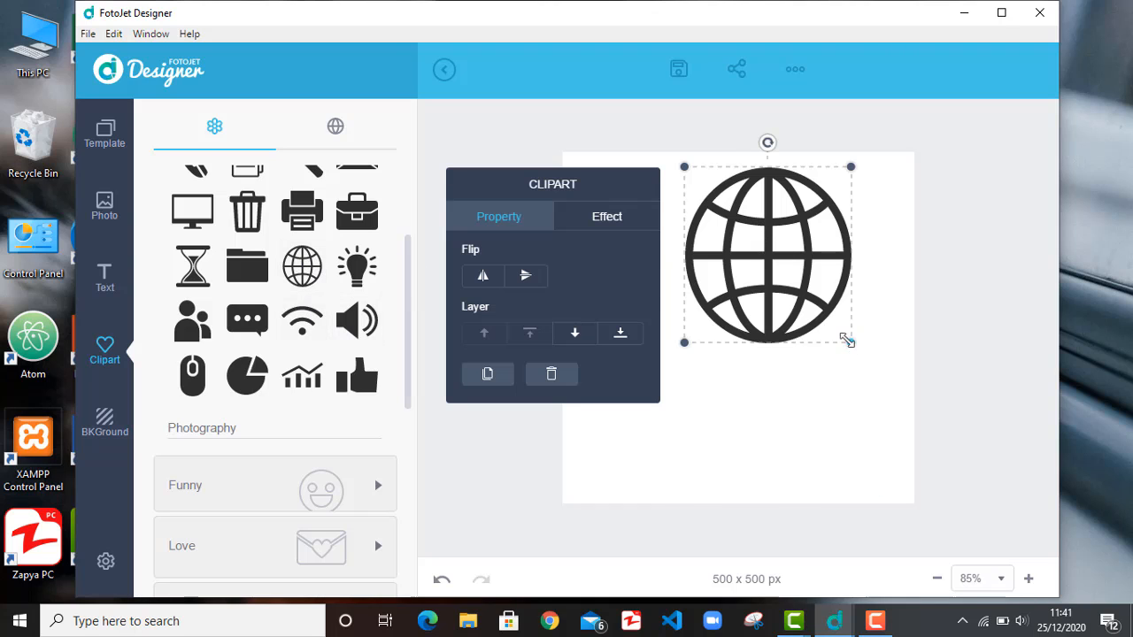
{"action": "left_click_drag", "start_coordinate": [847, 341], "coordinate": [695, 235]}
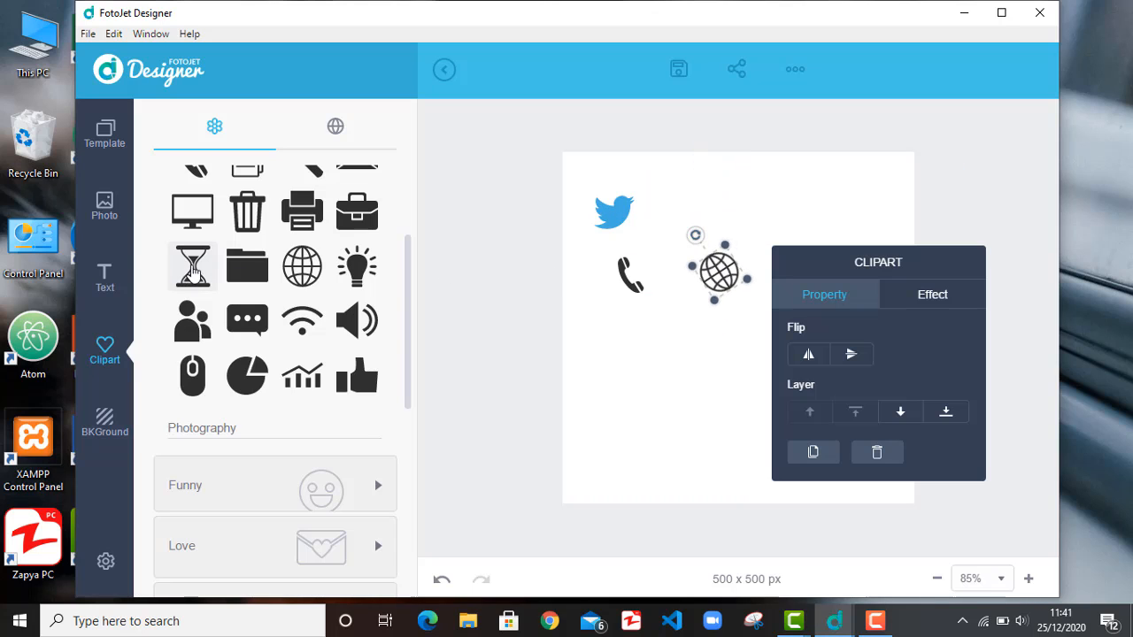
Step: Add the hourglass icon from the Office clipart, shrink it and place it below the telephone
{"action": "left_click_drag", "start_coordinate": [188, 267], "coordinate": [588, 358]}
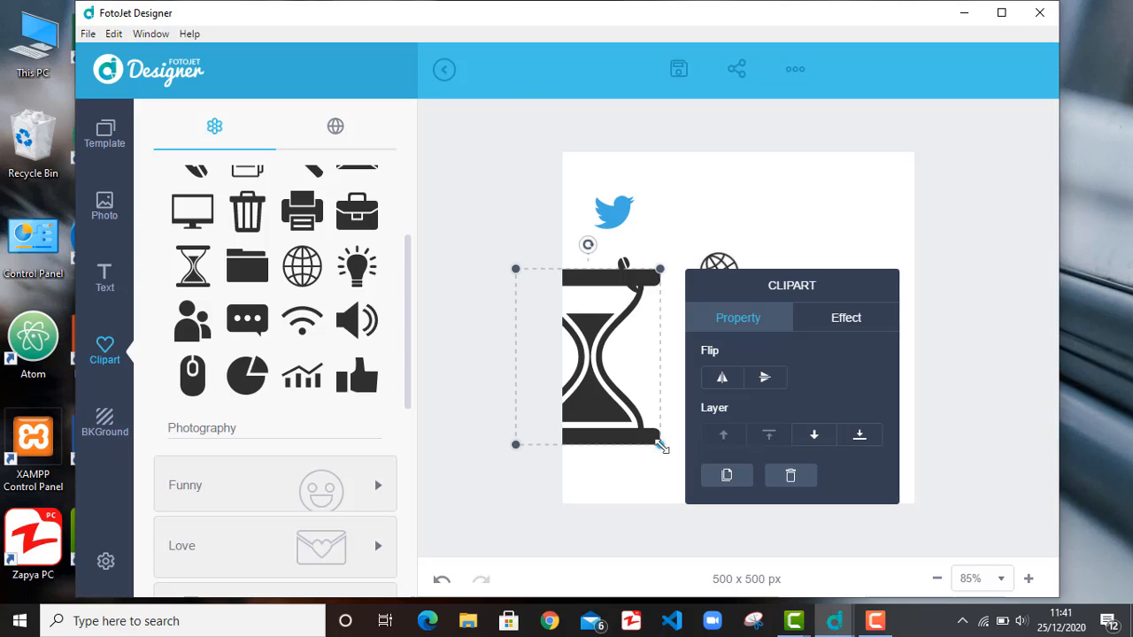
{"action": "left_click_drag", "start_coordinate": [661, 446], "coordinate": [644, 365]}
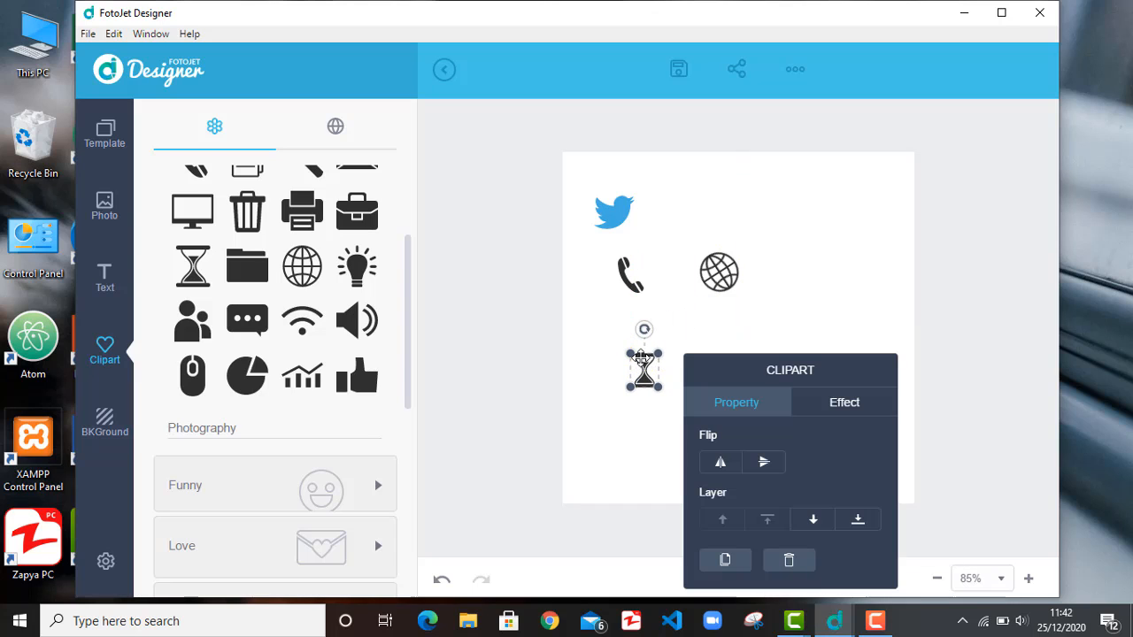
Step: Gather the telephone, Twitter bird, globe, hourglass and blue mask along the canvas's upper-right side, with the mask below the bow tie
{"action": "left_click_drag", "start_coordinate": [722, 274], "coordinate": [687, 226]}
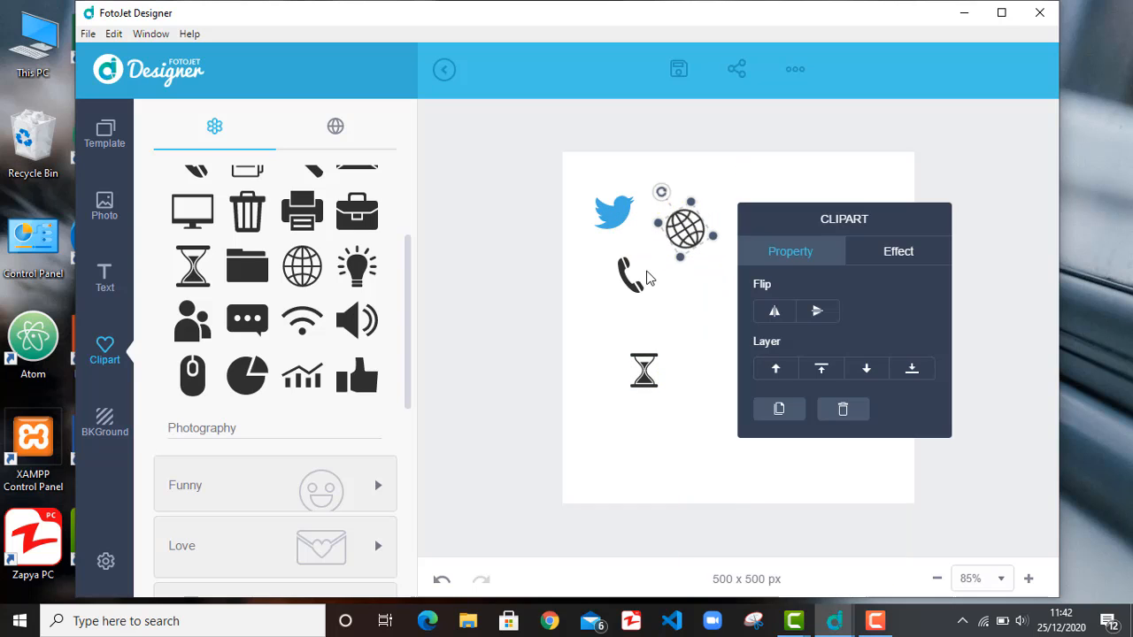
{"action": "left_click_drag", "start_coordinate": [632, 275], "coordinate": [890, 168]}
{"action": "left_click_drag", "start_coordinate": [614, 213], "coordinate": [908, 216]}
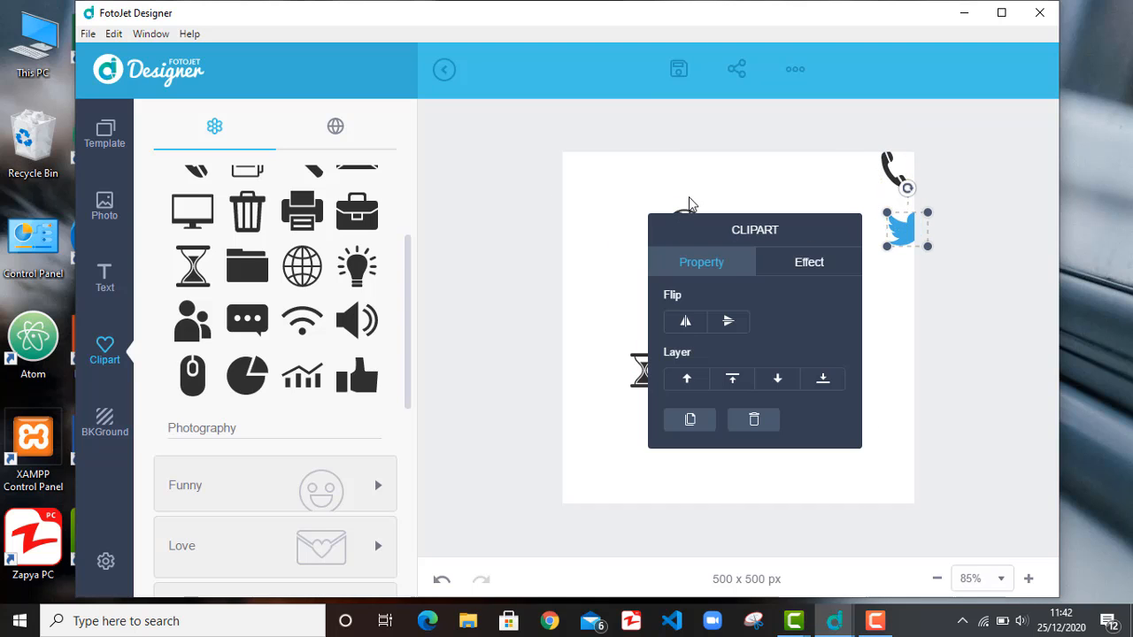
{"action": "left_click_drag", "start_coordinate": [691, 203], "coordinate": [848, 164]}
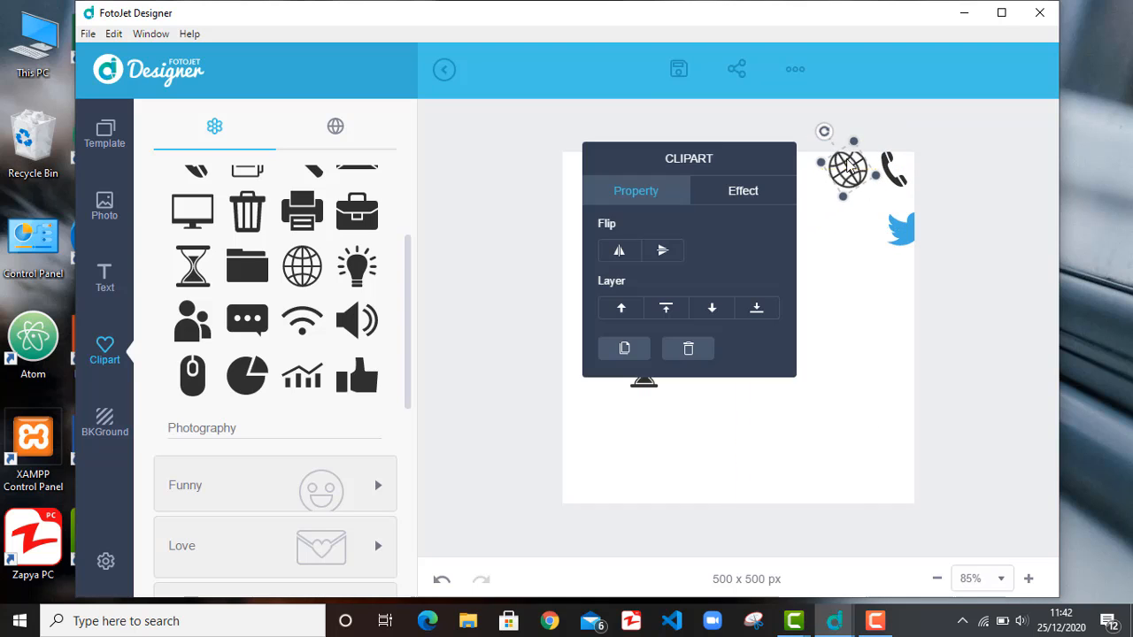
{"action": "left_click_drag", "start_coordinate": [637, 389], "coordinate": [914, 287]}
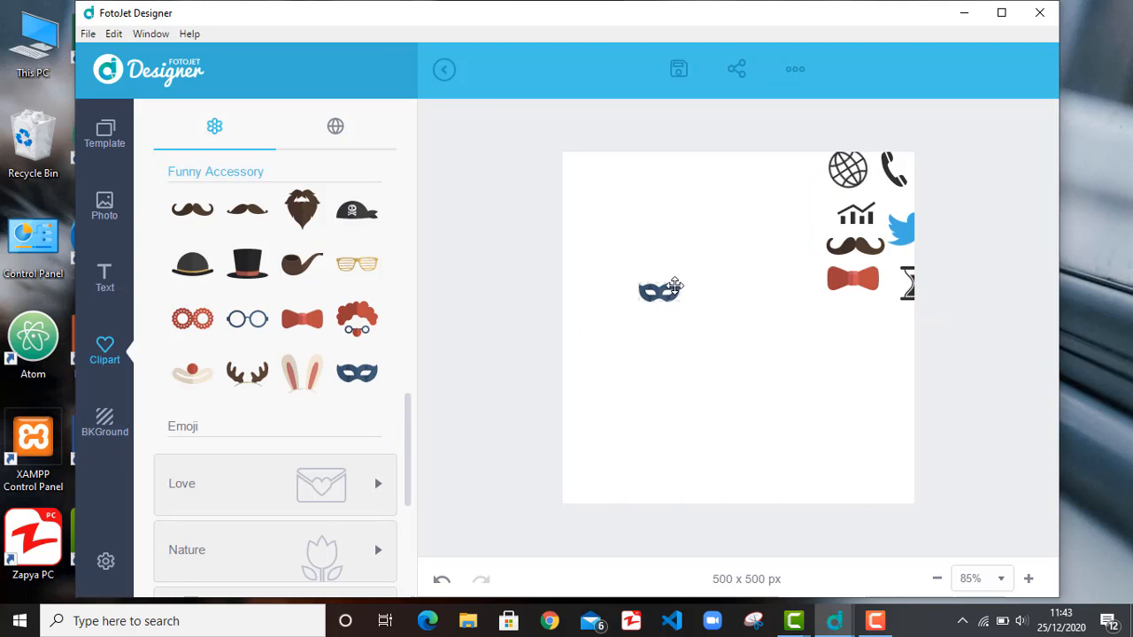
{"action": "left_click_drag", "start_coordinate": [658, 292], "coordinate": [870, 325]}
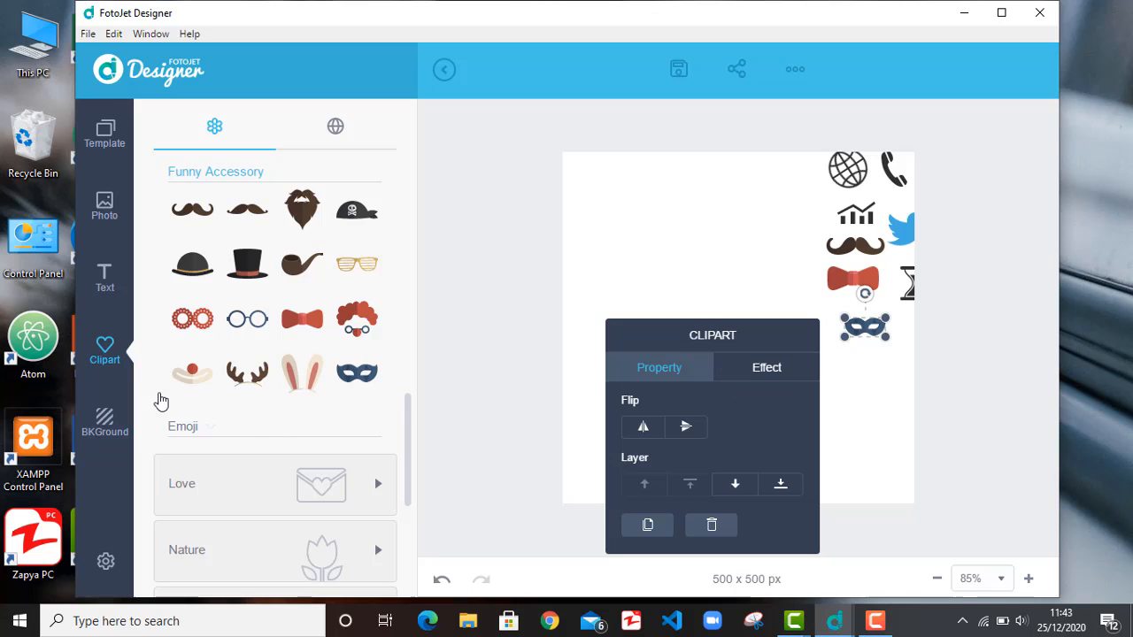
Step: Look through the Emoji clipart and the Heart and Hand Drawing Heart sets of the Love category
{"action": "scroll", "coordinate": [168, 392], "scroll_direction": "up", "scroll_amount": 1}
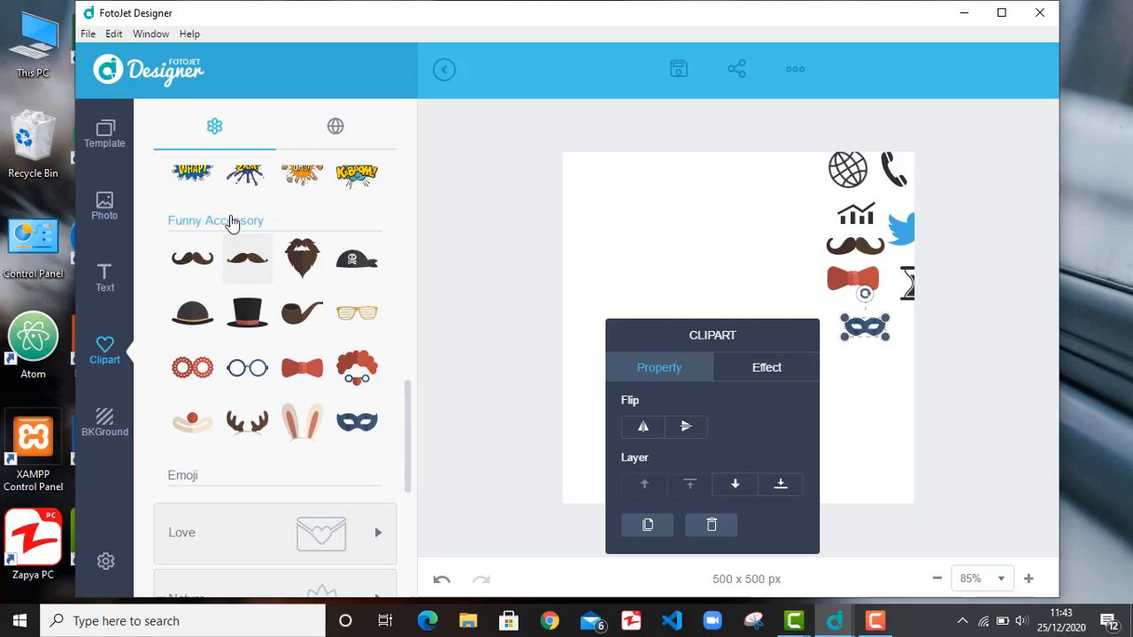
{"action": "left_click", "coordinate": [232, 222]}
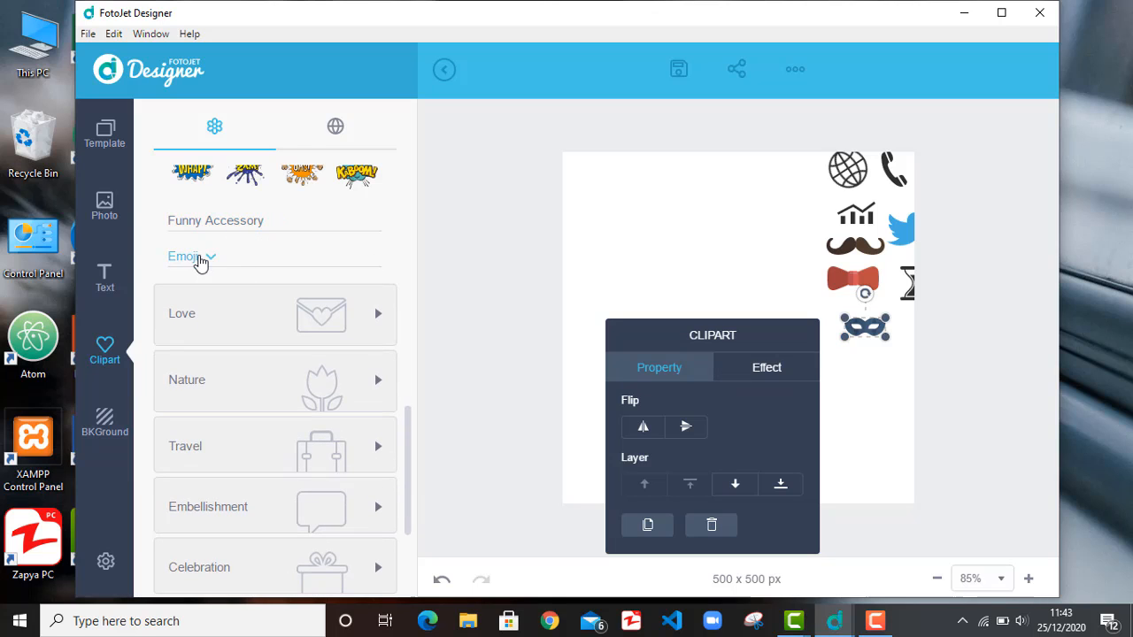
{"action": "left_click", "coordinate": [235, 257]}
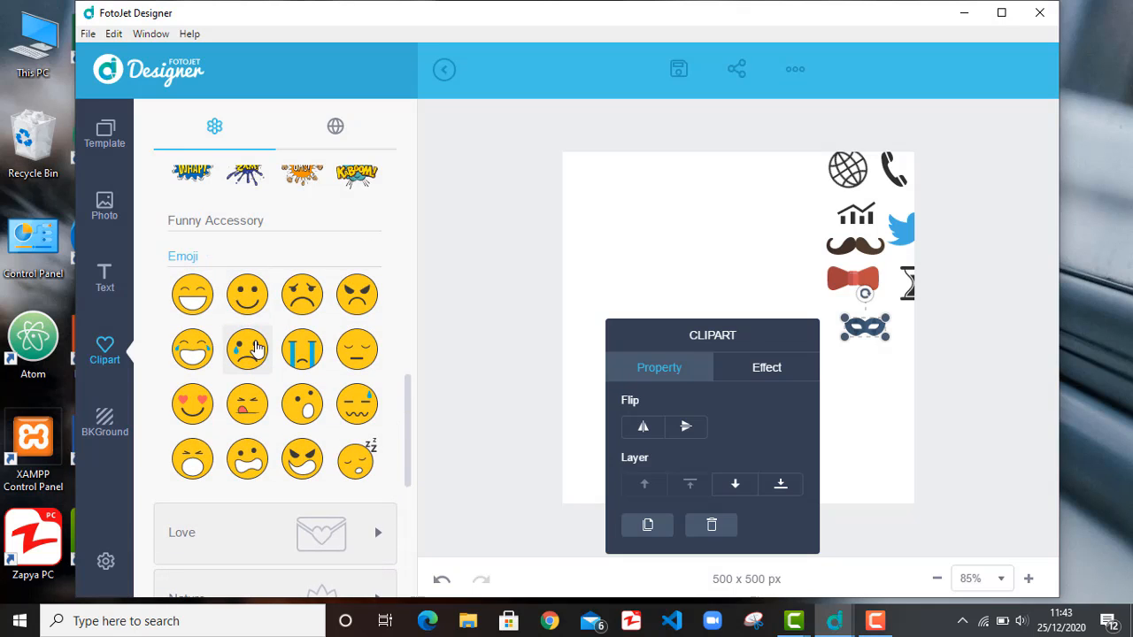
{"action": "left_click", "coordinate": [193, 262]}
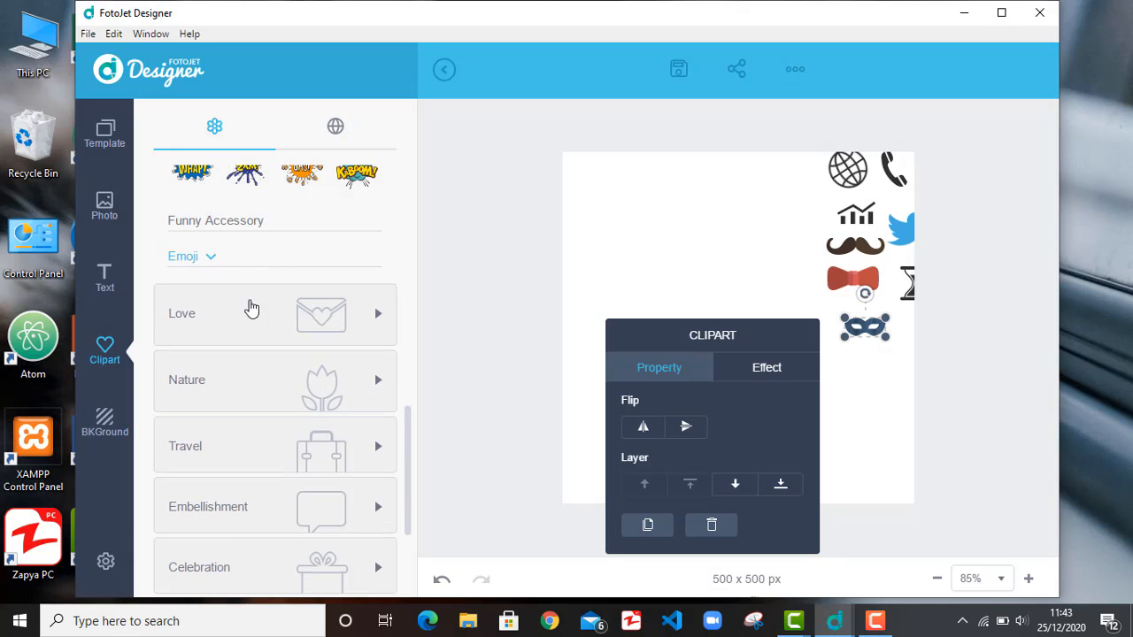
{"action": "left_click", "coordinate": [357, 325]}
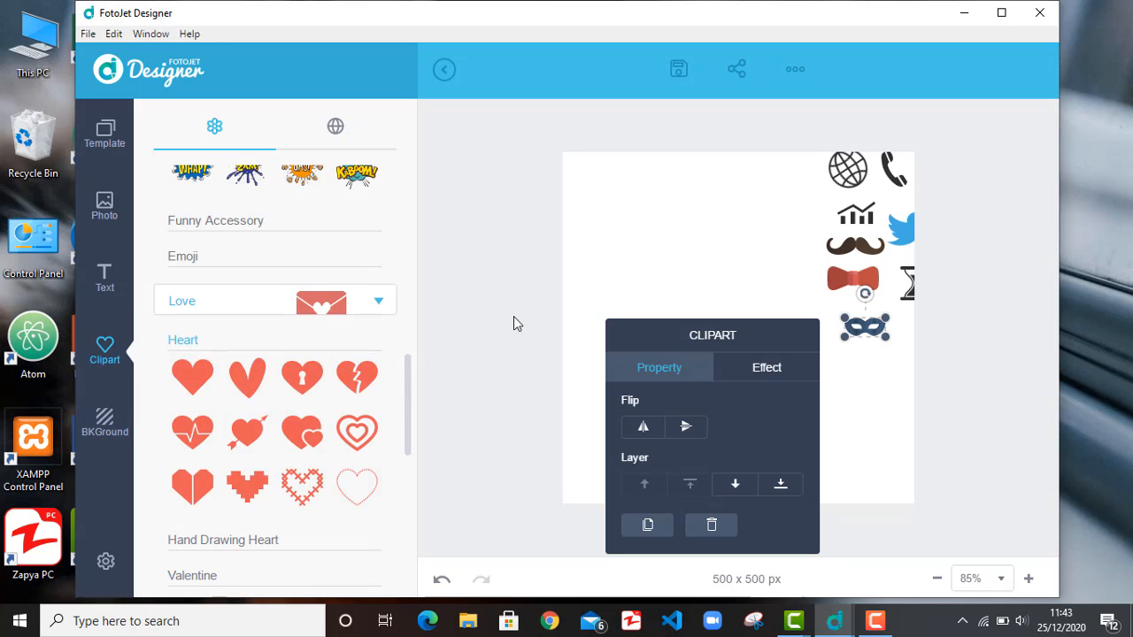
{"action": "scroll", "coordinate": [323, 387], "scroll_direction": "down", "scroll_amount": 4}
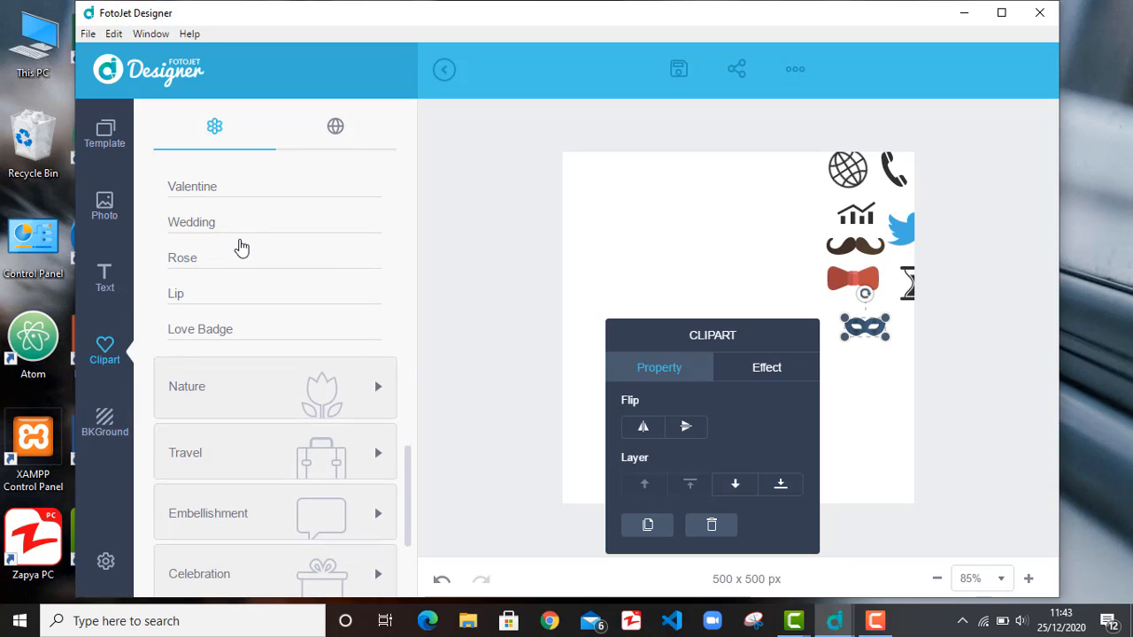
{"action": "scroll", "coordinate": [242, 245], "scroll_direction": "up", "scroll_amount": 4}
{"action": "left_click", "coordinate": [192, 349]}
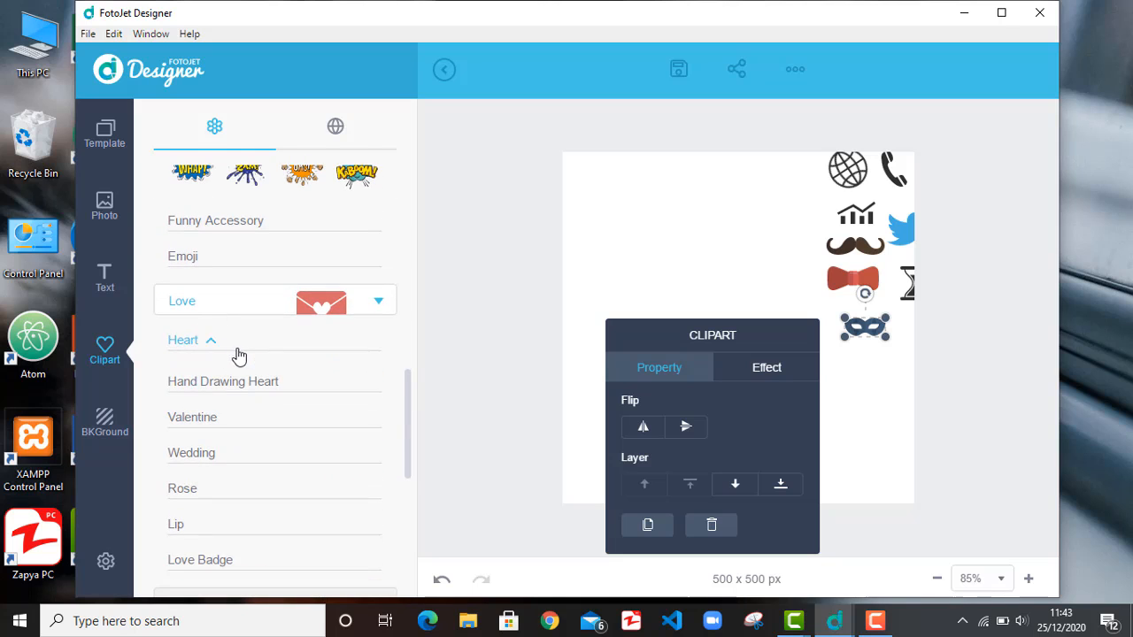
{"action": "left_click", "coordinate": [221, 385]}
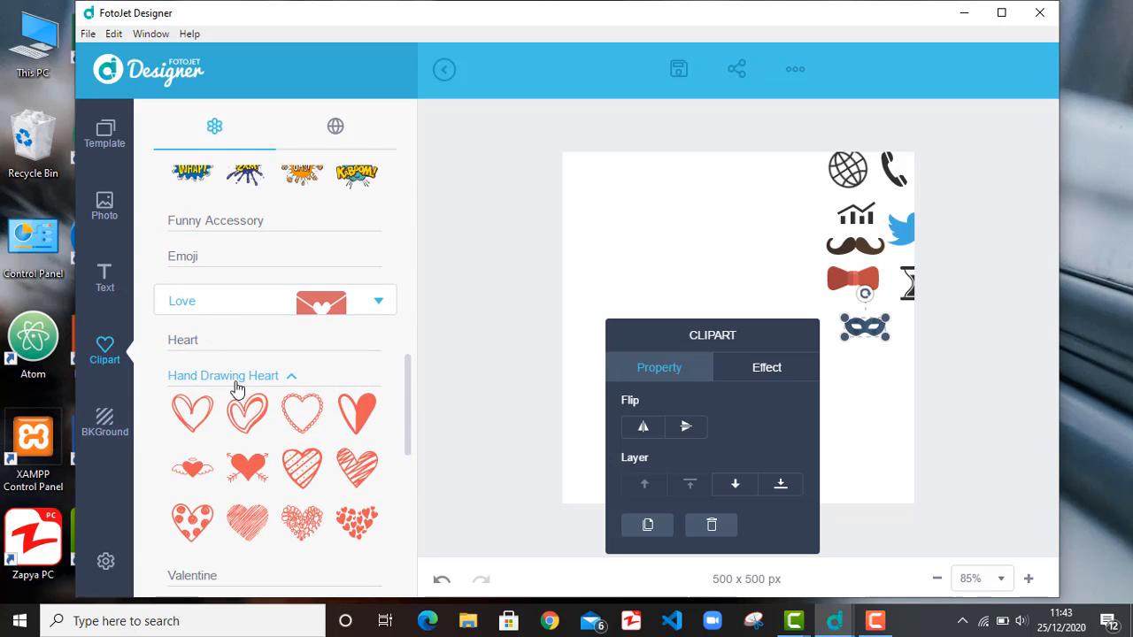
{"action": "left_click", "coordinate": [251, 382]}
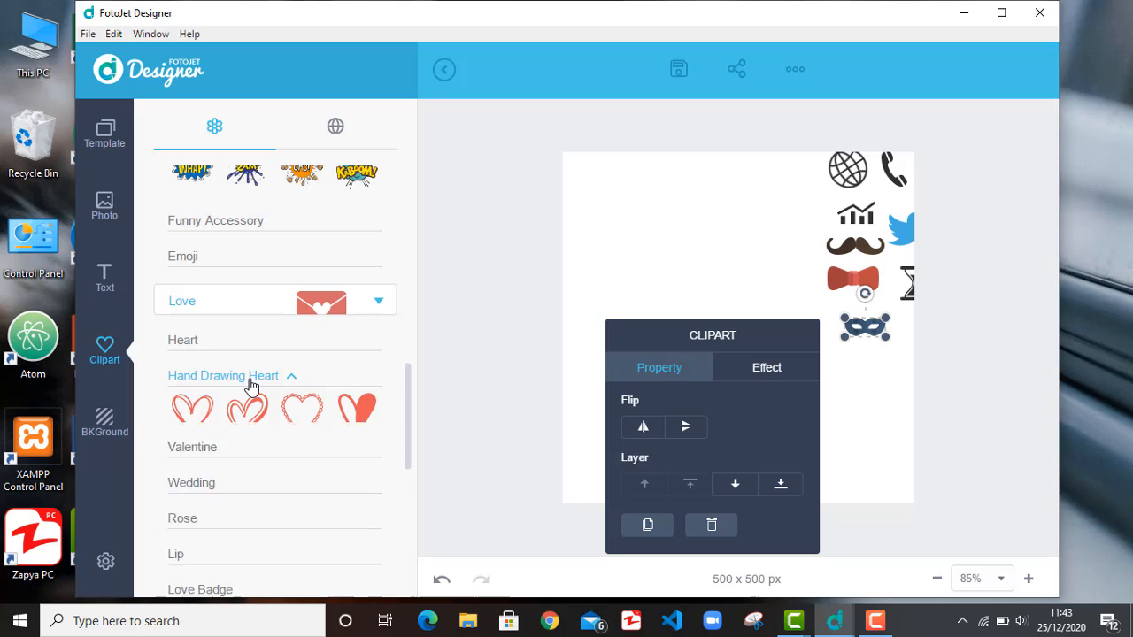
Step: Examine the Love category's Valentine clipart and the list of clipart categories after it
{"action": "left_click", "coordinate": [204, 410]}
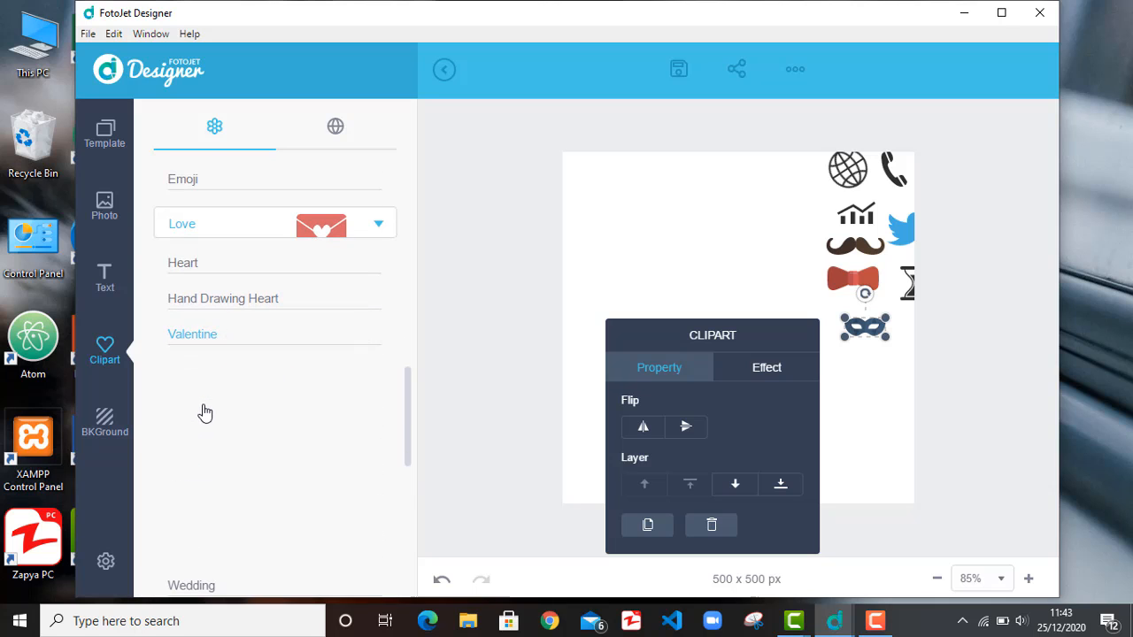
{"action": "left_click", "coordinate": [210, 337]}
{"action": "scroll", "coordinate": [207, 351], "scroll_direction": "down", "scroll_amount": 1}
{"action": "scroll", "coordinate": [204, 354], "scroll_direction": "down", "scroll_amount": 3}
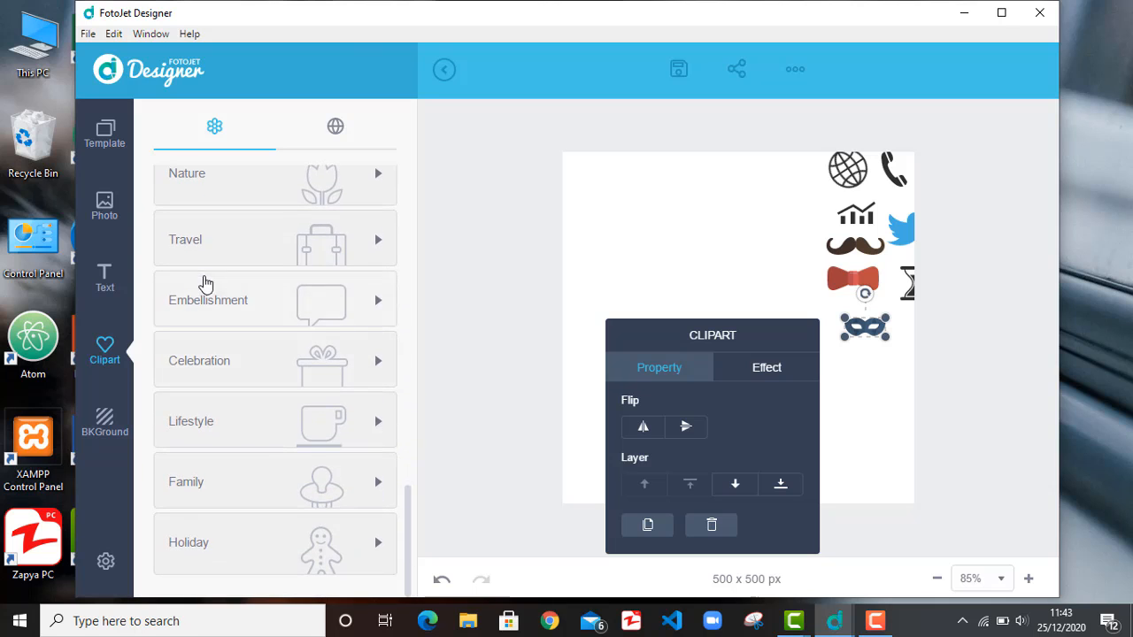
{"action": "scroll", "coordinate": [207, 273], "scroll_direction": "up", "scroll_amount": 4}
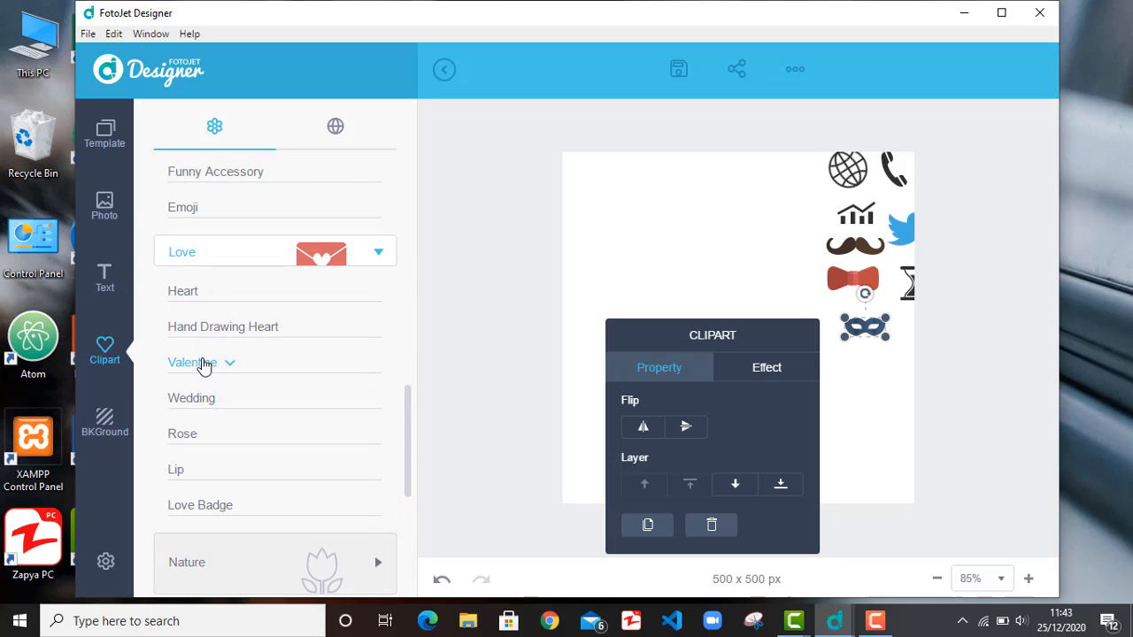
{"action": "left_click", "coordinate": [203, 369]}
{"action": "left_click", "coordinate": [214, 338]}
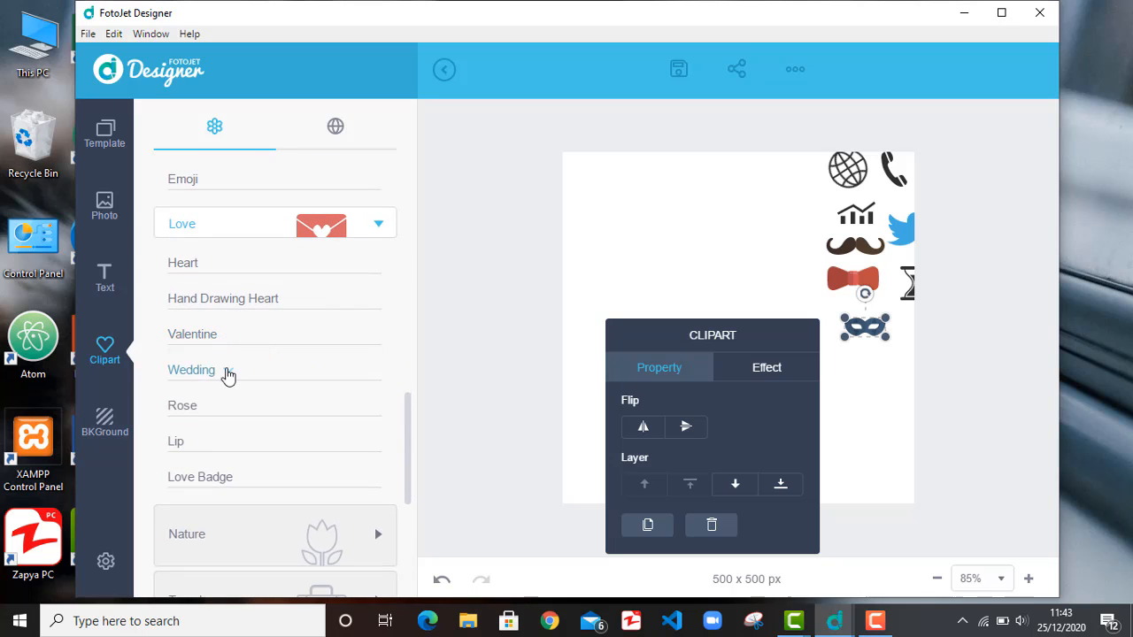
Step: Add the third rose from the Love category's Rose clipart, shrink it and place it beside the globe
{"action": "left_click", "coordinate": [186, 409]}
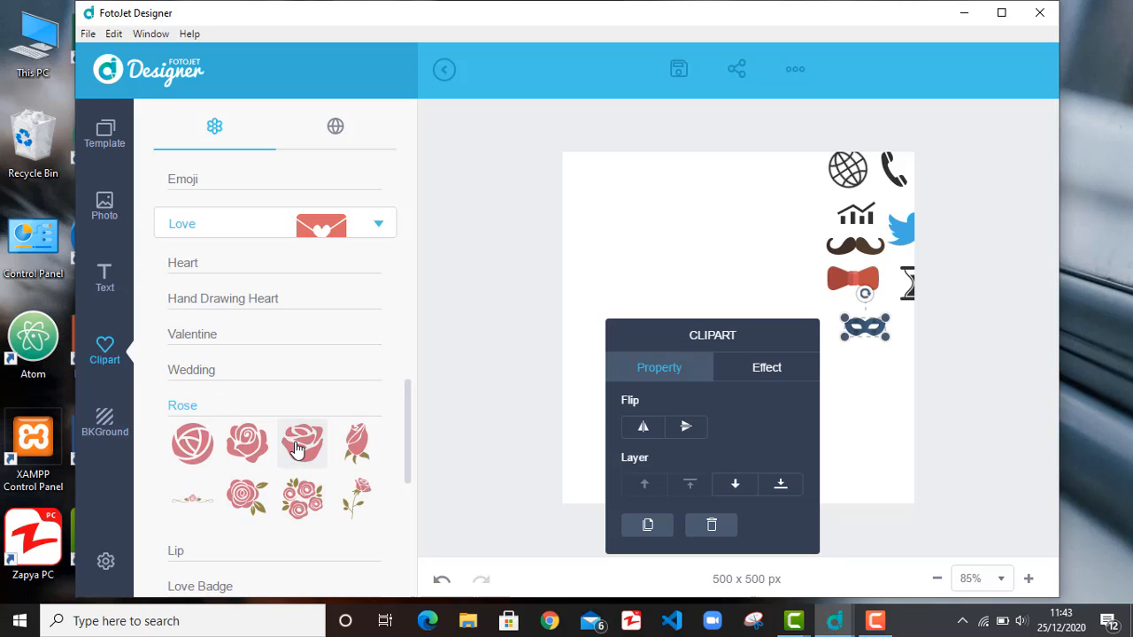
{"action": "left_click_drag", "start_coordinate": [301, 448], "coordinate": [650, 243]}
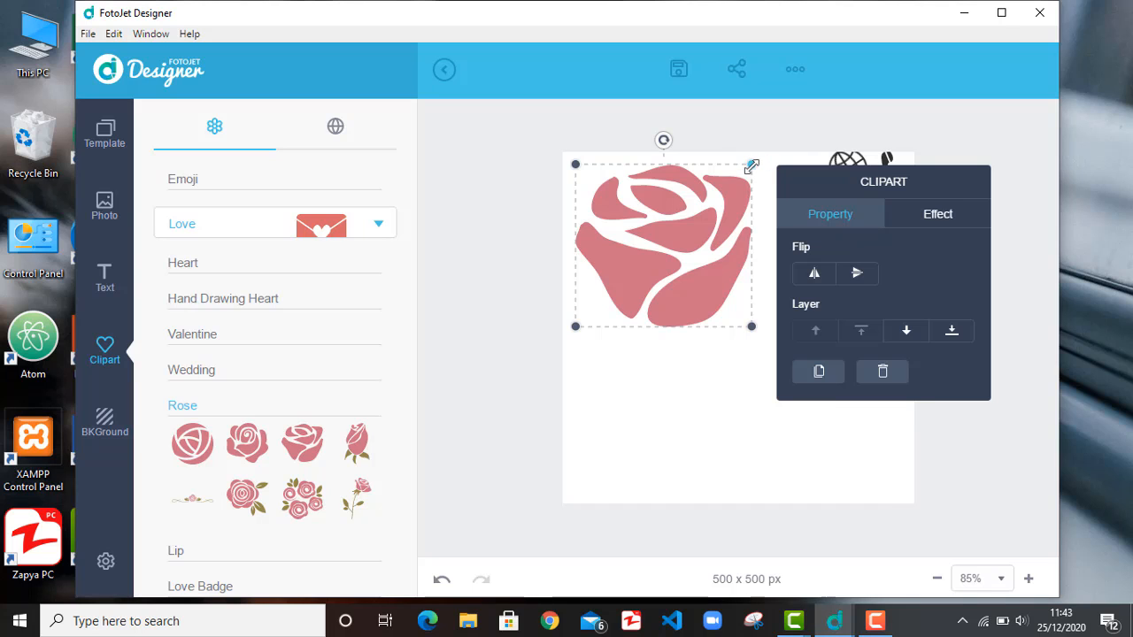
{"action": "left_click_drag", "start_coordinate": [752, 165], "coordinate": [815, 180]}
Step: Look through the Lip and Love Badge clipart in the Love category
{"action": "scroll", "coordinate": [284, 477], "scroll_direction": "down", "scroll_amount": 1}
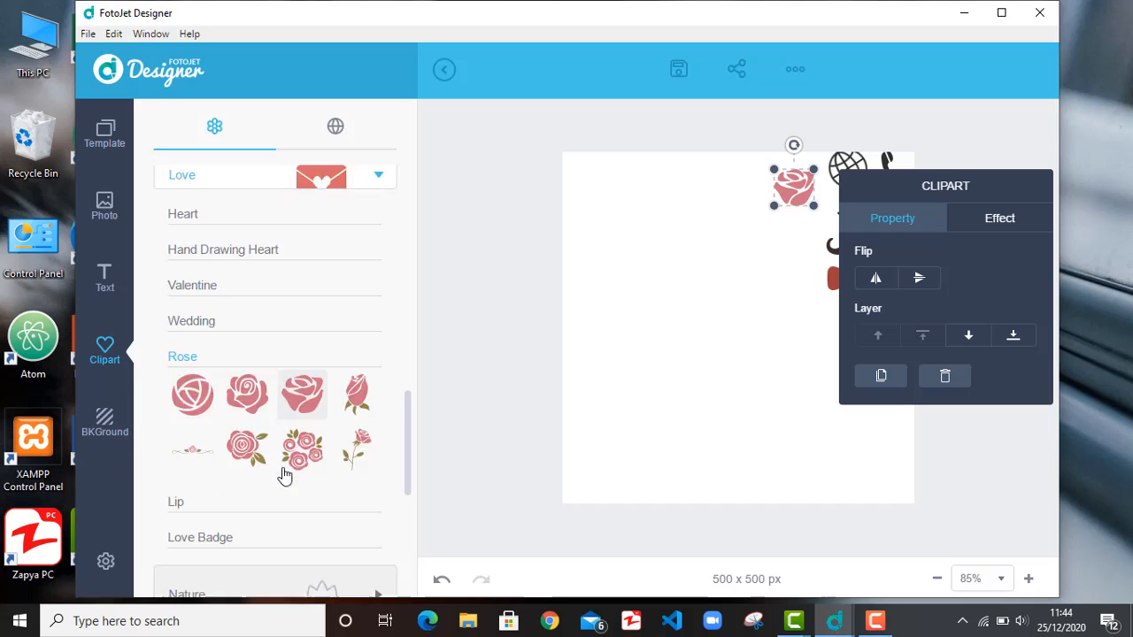
{"action": "scroll", "coordinate": [257, 425], "scroll_direction": "down", "scroll_amount": 7}
{"action": "scroll", "coordinate": [212, 354], "scroll_direction": "up", "scroll_amount": 8}
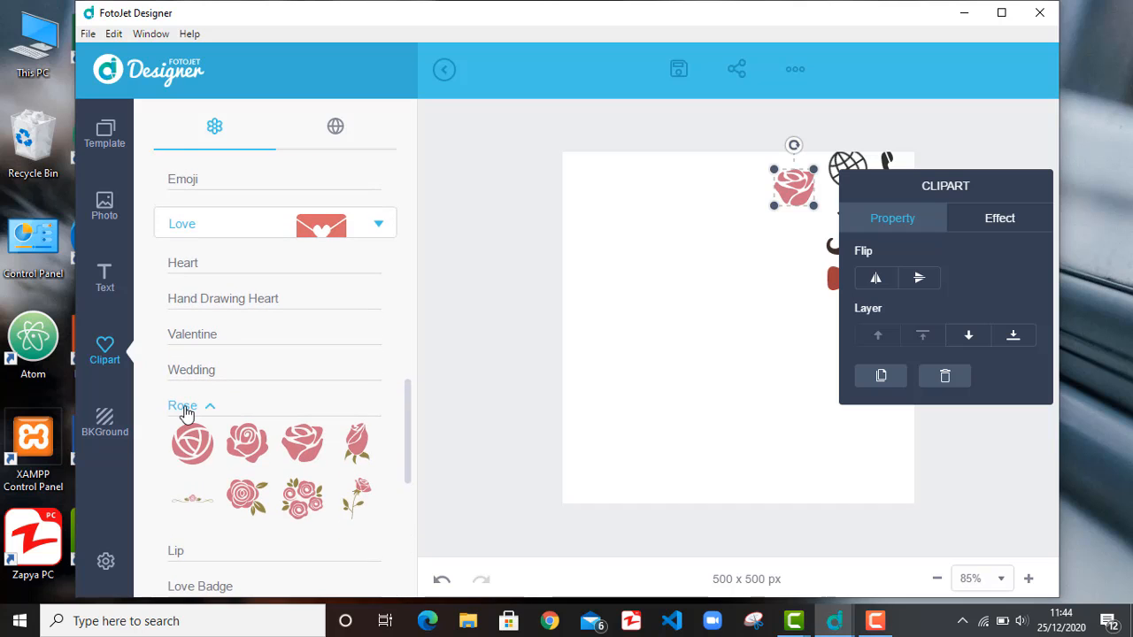
{"action": "left_click", "coordinate": [185, 410]}
{"action": "left_click", "coordinate": [179, 448]}
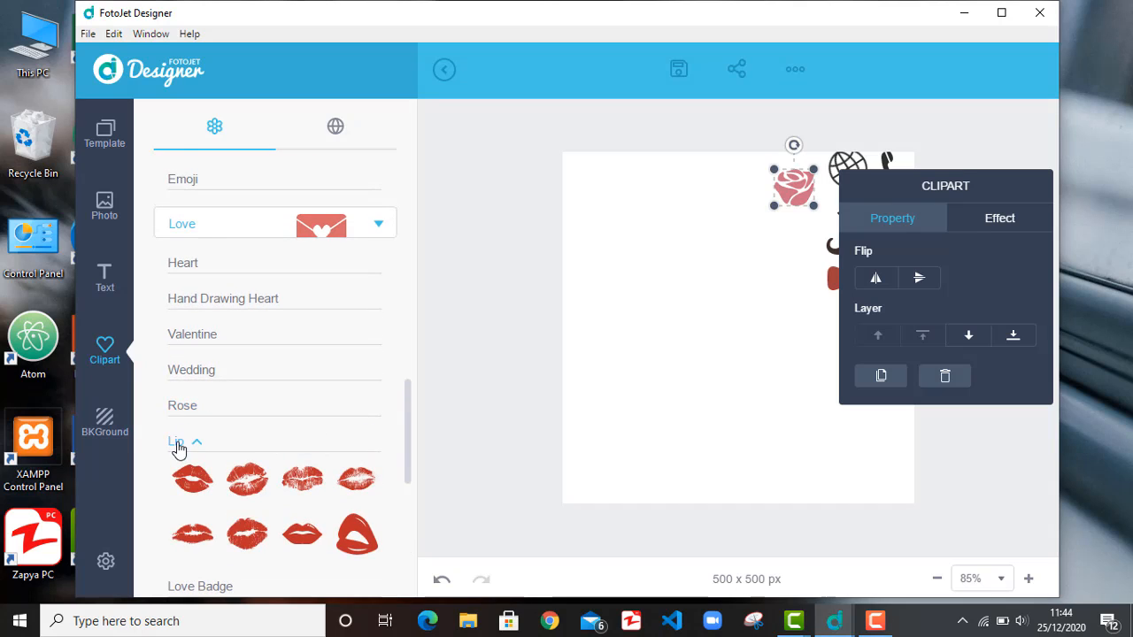
{"action": "left_click", "coordinate": [178, 451]}
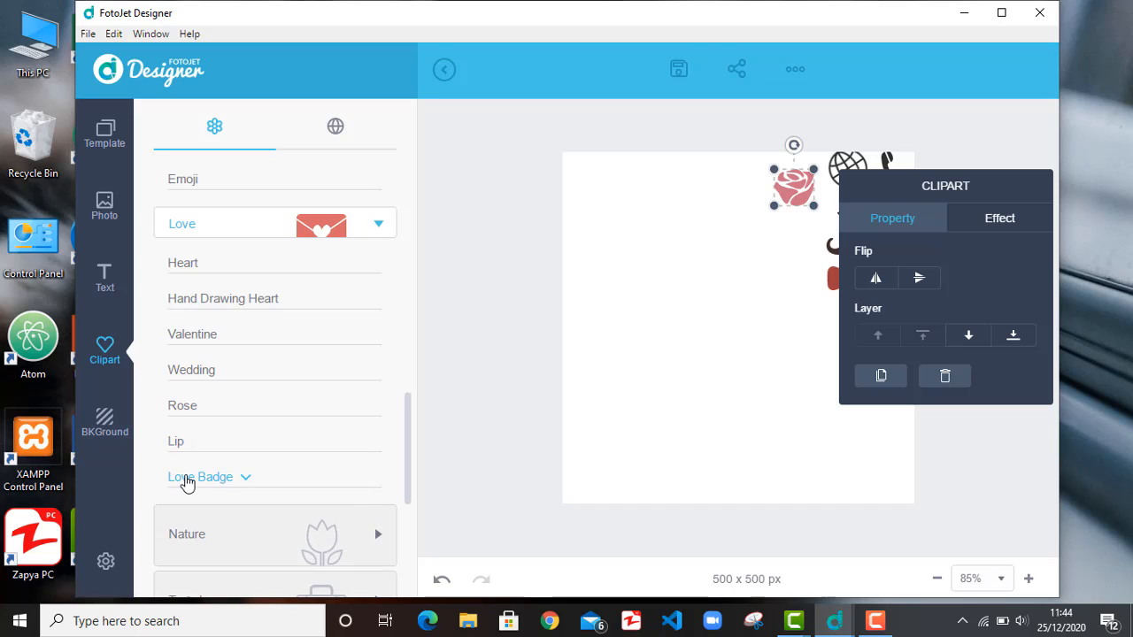
{"action": "left_click", "coordinate": [186, 479]}
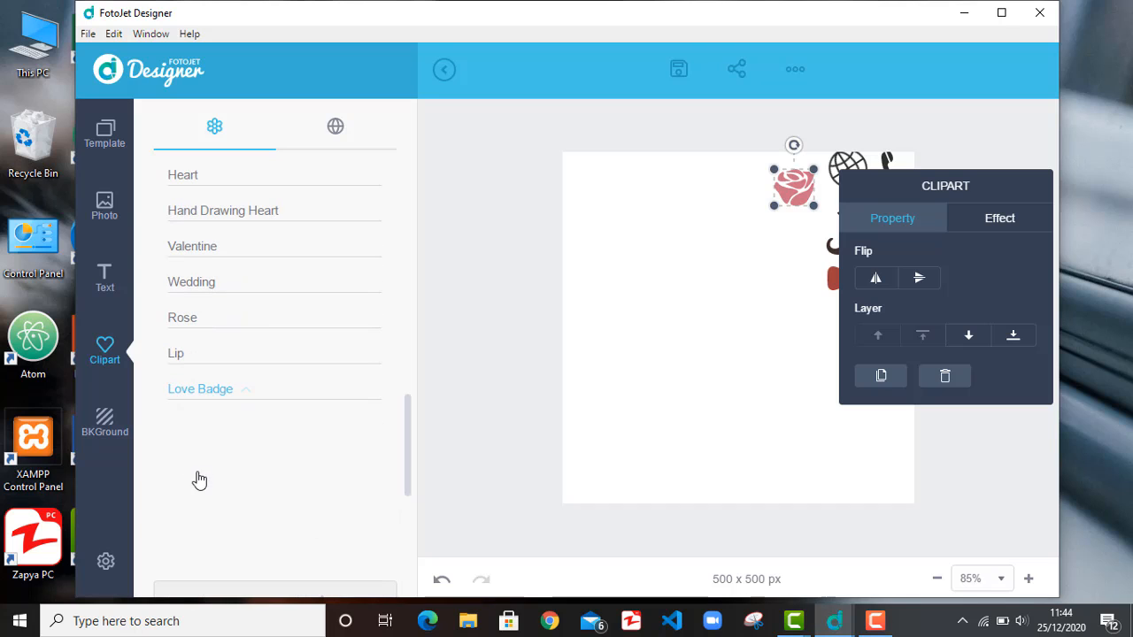
{"action": "left_click", "coordinate": [206, 396]}
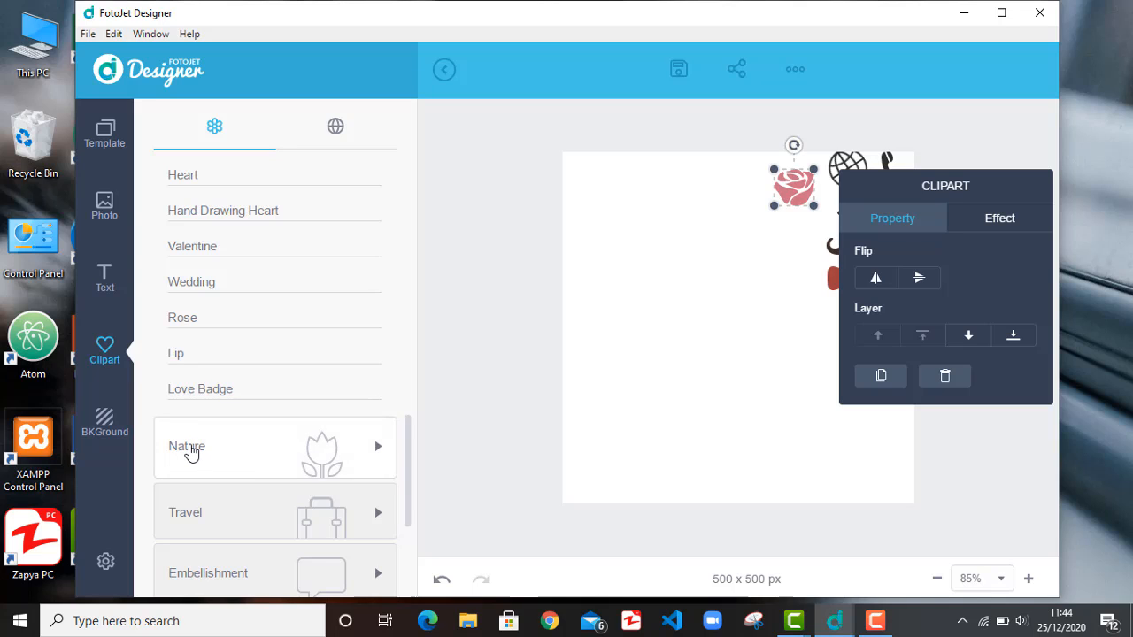
Step: Add the yellow flower with leafy sprigs from the Nature category's Flower clipart, shrink it and place it just below the rose
{"action": "left_click", "coordinate": [189, 450]}
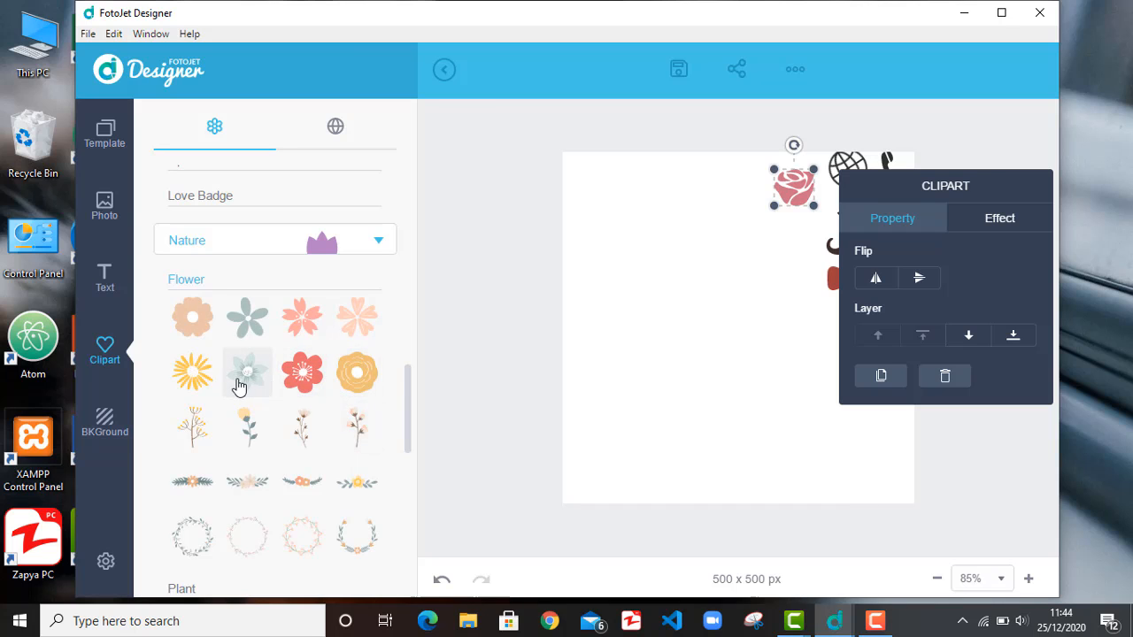
{"action": "left_click", "coordinate": [192, 281]}
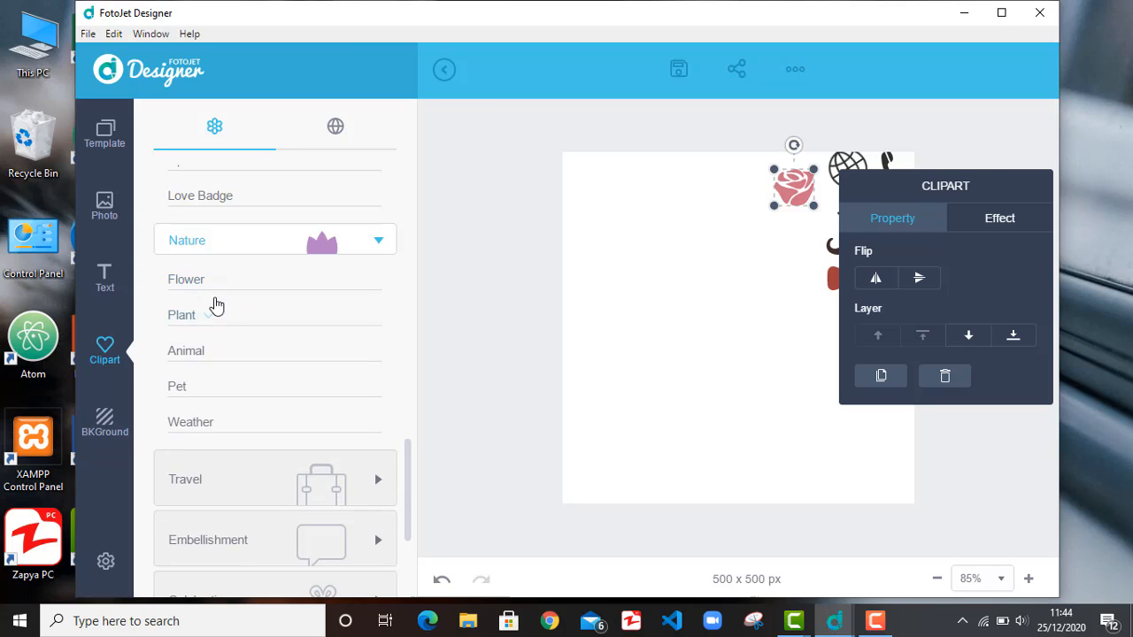
{"action": "left_click", "coordinate": [194, 279]}
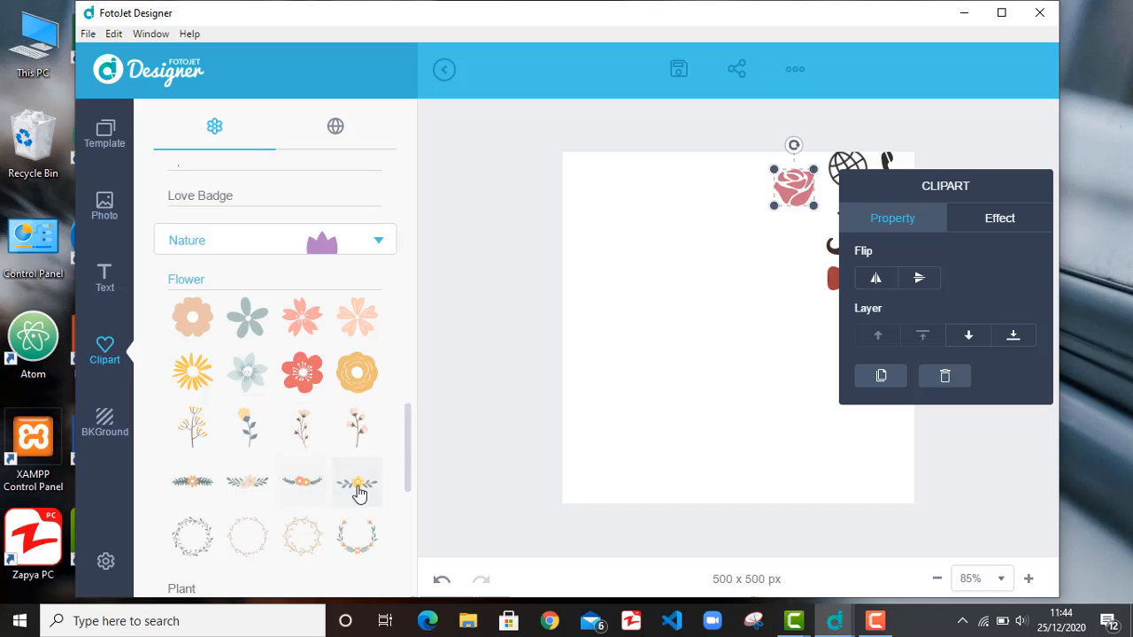
{"action": "left_click_drag", "start_coordinate": [357, 489], "coordinate": [605, 330]}
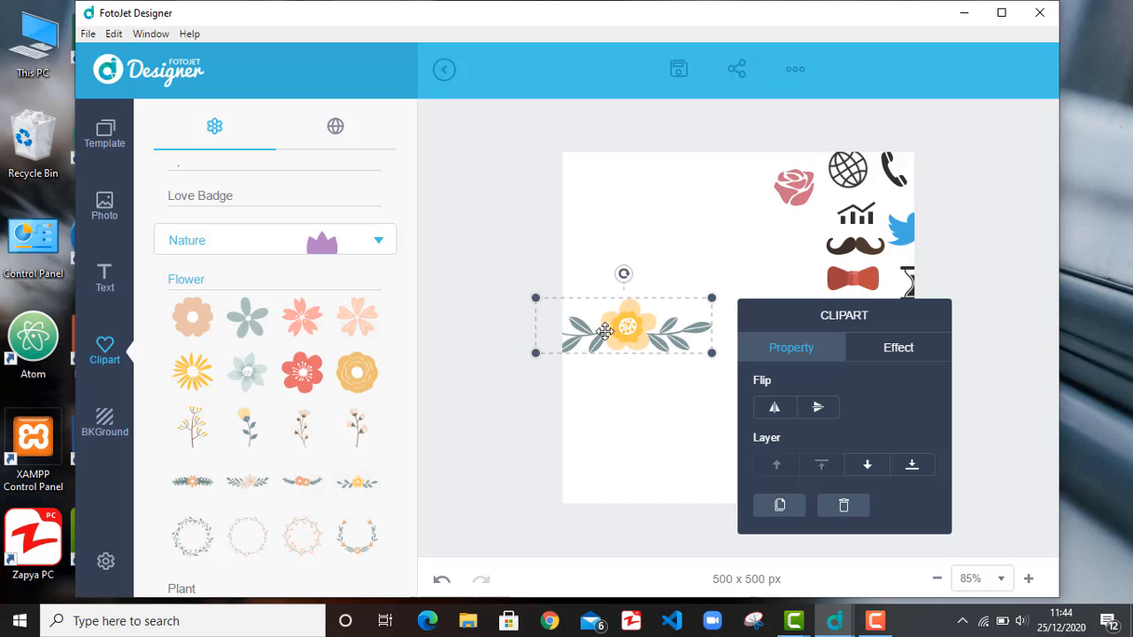
{"action": "left_click_drag", "start_coordinate": [711, 296], "coordinate": [791, 230]}
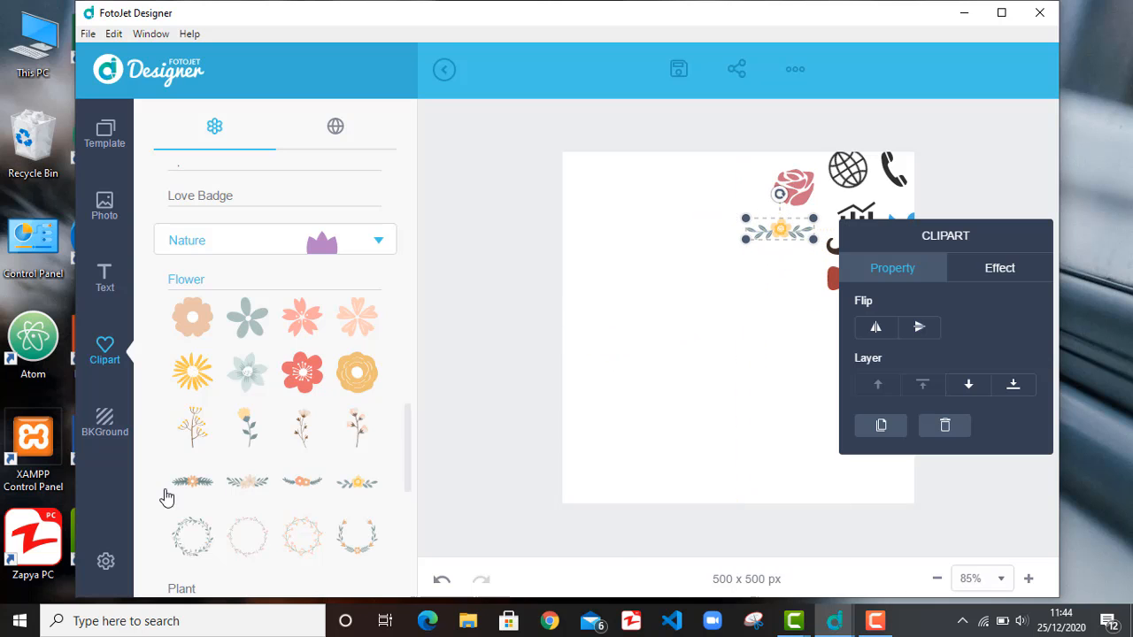
Step: Collapse the Nature clipart category and look over the remaining categories down to Holiday
{"action": "scroll", "coordinate": [228, 478], "scroll_direction": "down", "scroll_amount": 6}
{"action": "scroll", "coordinate": [230, 456], "scroll_direction": "up", "scroll_amount": 8}
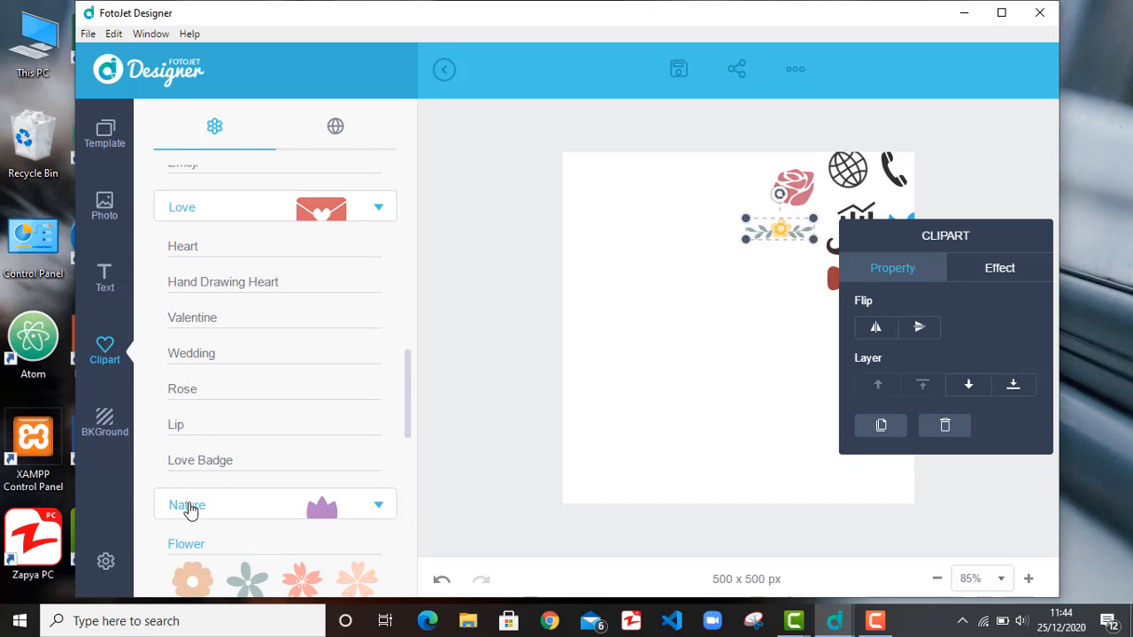
{"action": "left_click", "coordinate": [188, 511]}
{"action": "scroll", "coordinate": [214, 482], "scroll_direction": "down", "scroll_amount": 5}
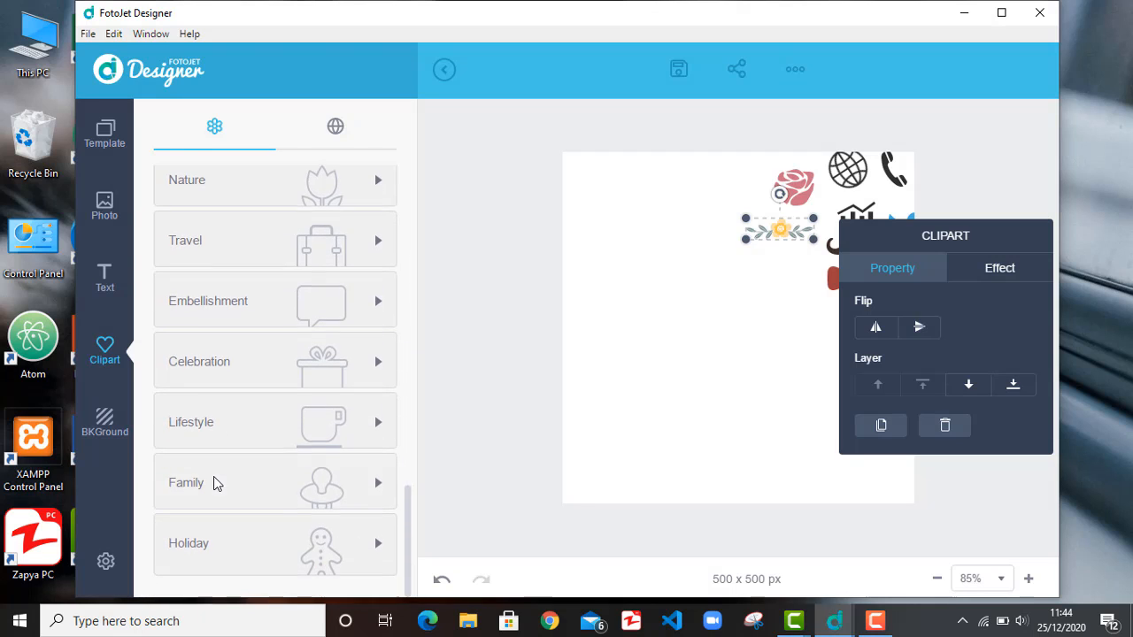
Step: Expand the Nature category again and look through its Weather and Flower clipart and the remaining subcategories
{"action": "scroll", "coordinate": [214, 483], "scroll_direction": "up", "scroll_amount": 5}
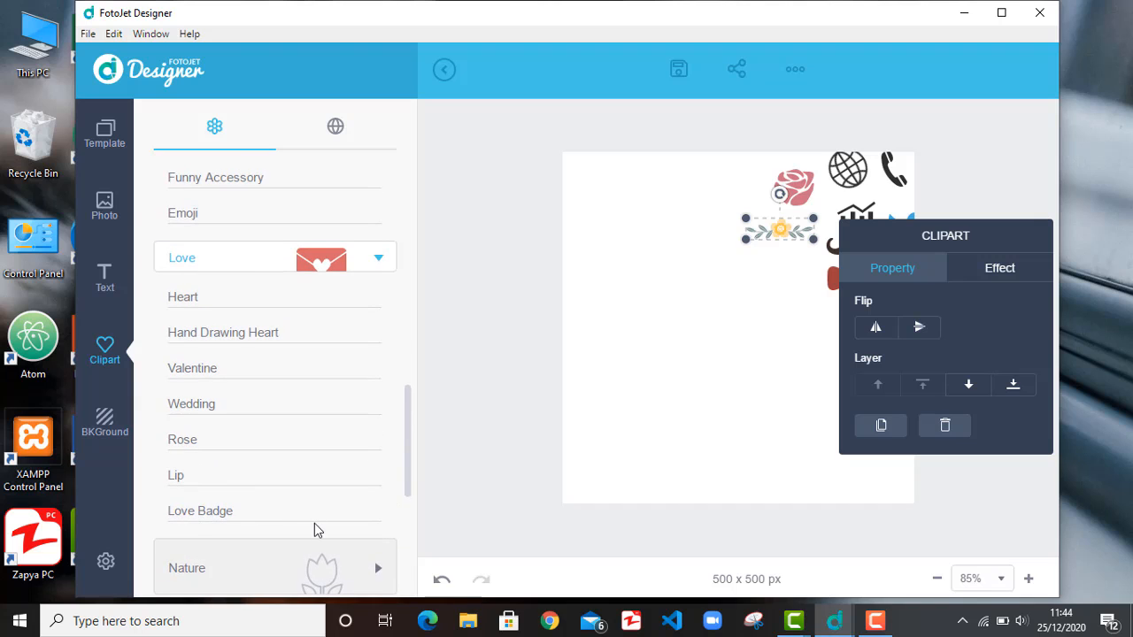
{"action": "scroll", "coordinate": [314, 523], "scroll_direction": "down", "scroll_amount": 5}
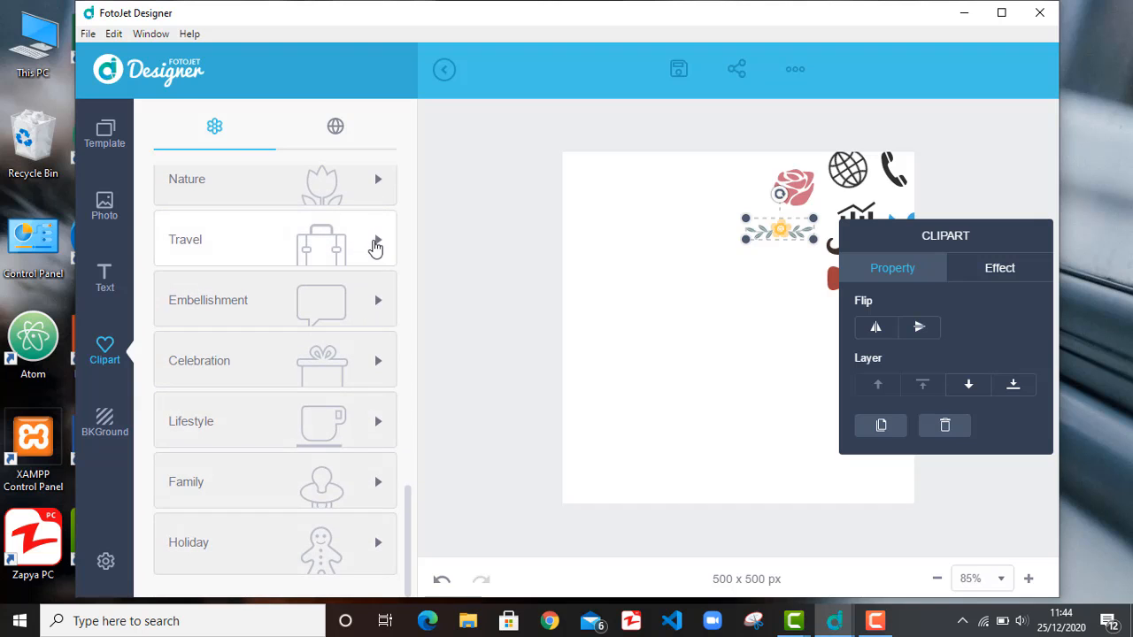
{"action": "left_click", "coordinate": [354, 184]}
{"action": "scroll", "coordinate": [271, 380], "scroll_direction": "down", "scroll_amount": 10}
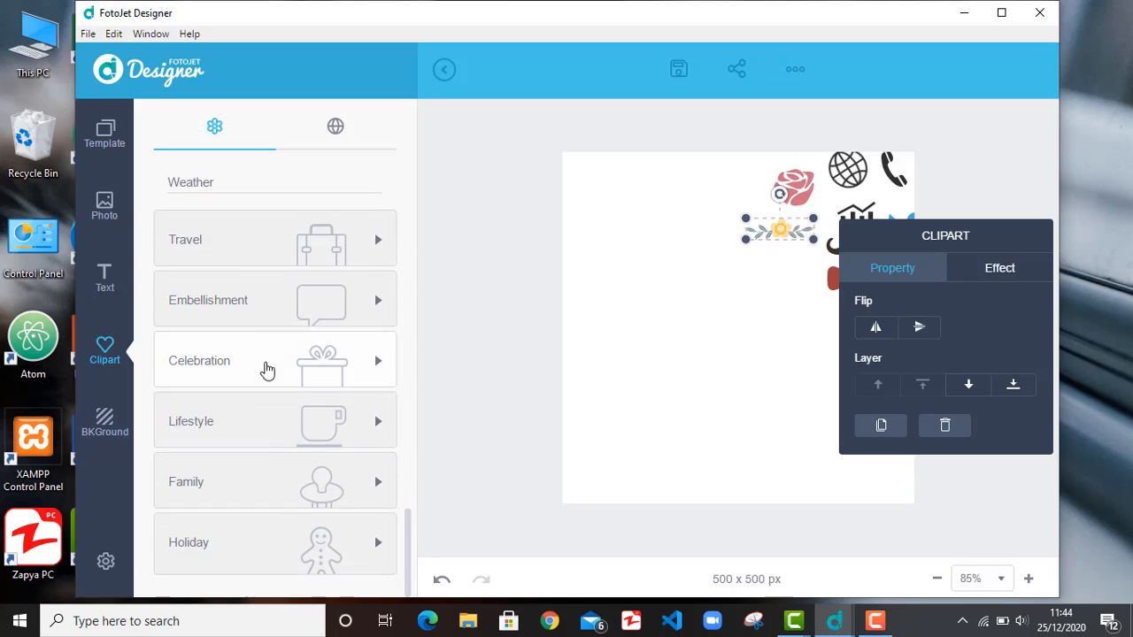
{"action": "left_click", "coordinate": [205, 184]}
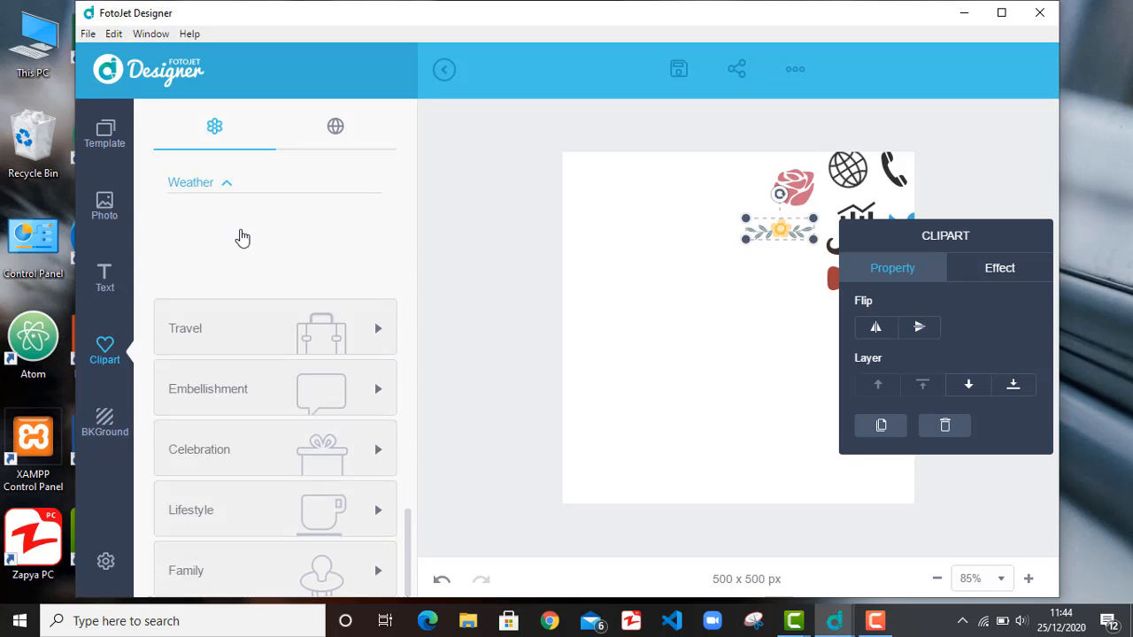
{"action": "left_click", "coordinate": [206, 184]}
{"action": "scroll", "coordinate": [207, 218], "scroll_direction": "up", "scroll_amount": 5}
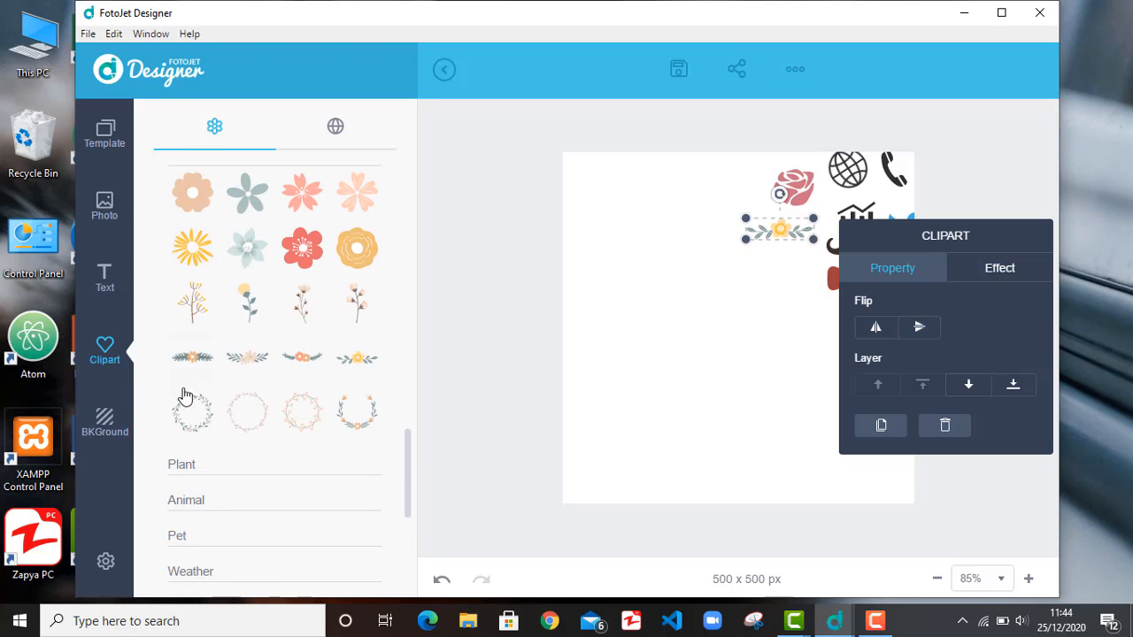
{"action": "scroll", "coordinate": [177, 425], "scroll_direction": "down", "scroll_amount": 2}
{"action": "scroll", "coordinate": [170, 416], "scroll_direction": "down", "scroll_amount": 3}
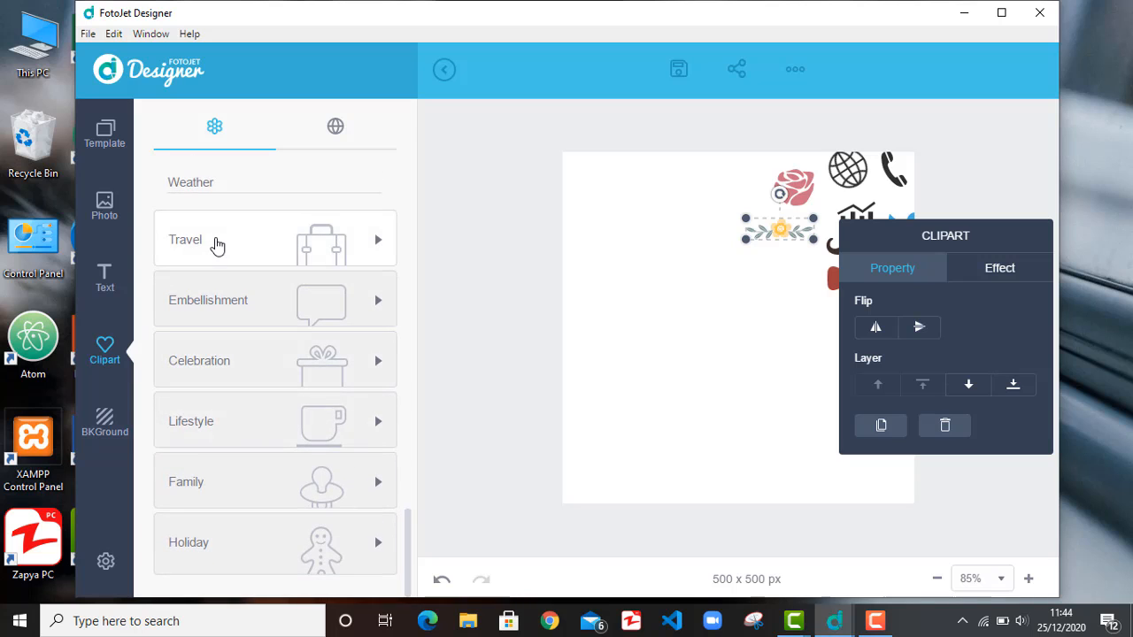
{"action": "scroll", "coordinate": [217, 245], "scroll_direction": "up", "scroll_amount": 5}
{"action": "scroll", "coordinate": [213, 256], "scroll_direction": "up", "scroll_amount": 1}
{"action": "scroll", "coordinate": [207, 267], "scroll_direction": "down", "scroll_amount": 4}
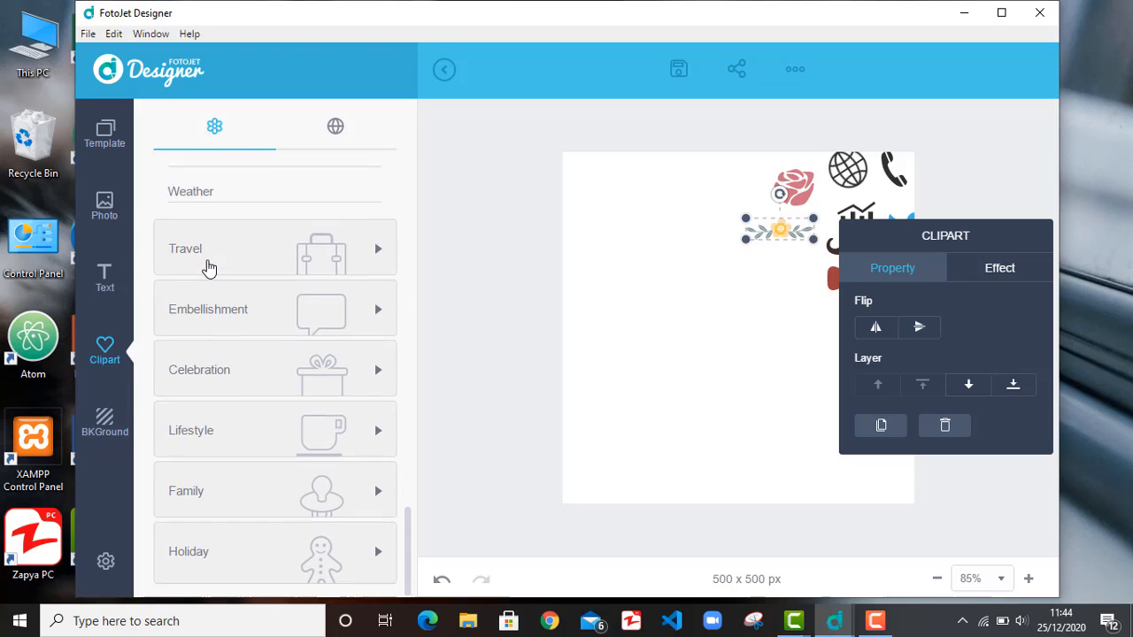
Step: Add the side-view butterfly from the Nature category's Animal clipart, shrink it and place it beside the rose
{"action": "scroll", "coordinate": [209, 265], "scroll_direction": "up", "scroll_amount": 5}
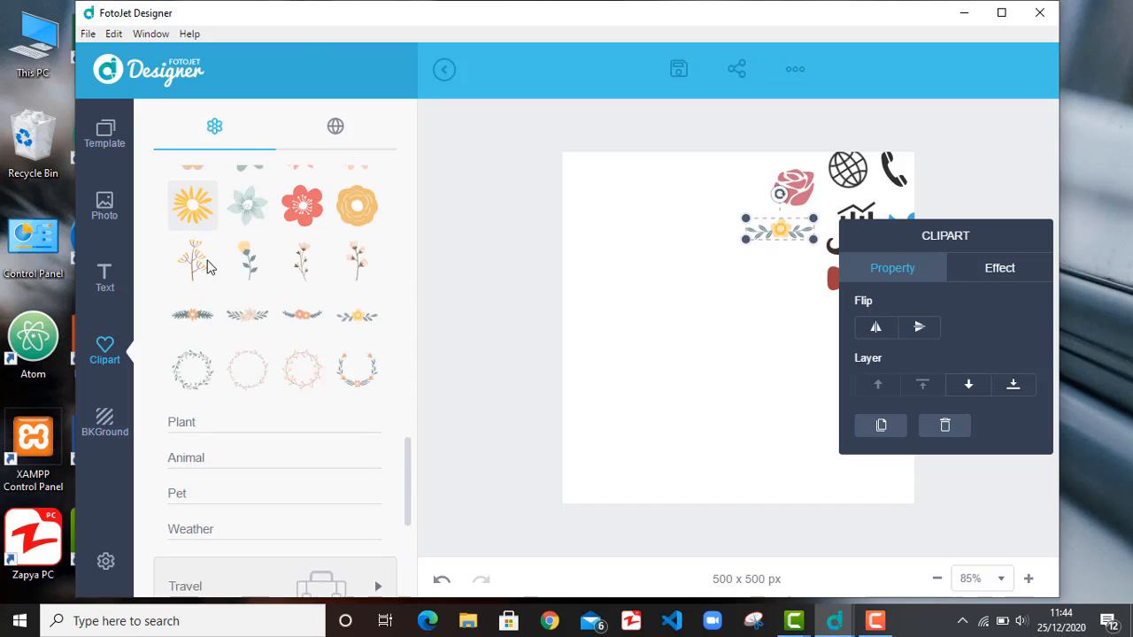
{"action": "left_click", "coordinate": [197, 505]}
{"action": "scroll", "coordinate": [197, 500], "scroll_direction": "down", "scroll_amount": 4}
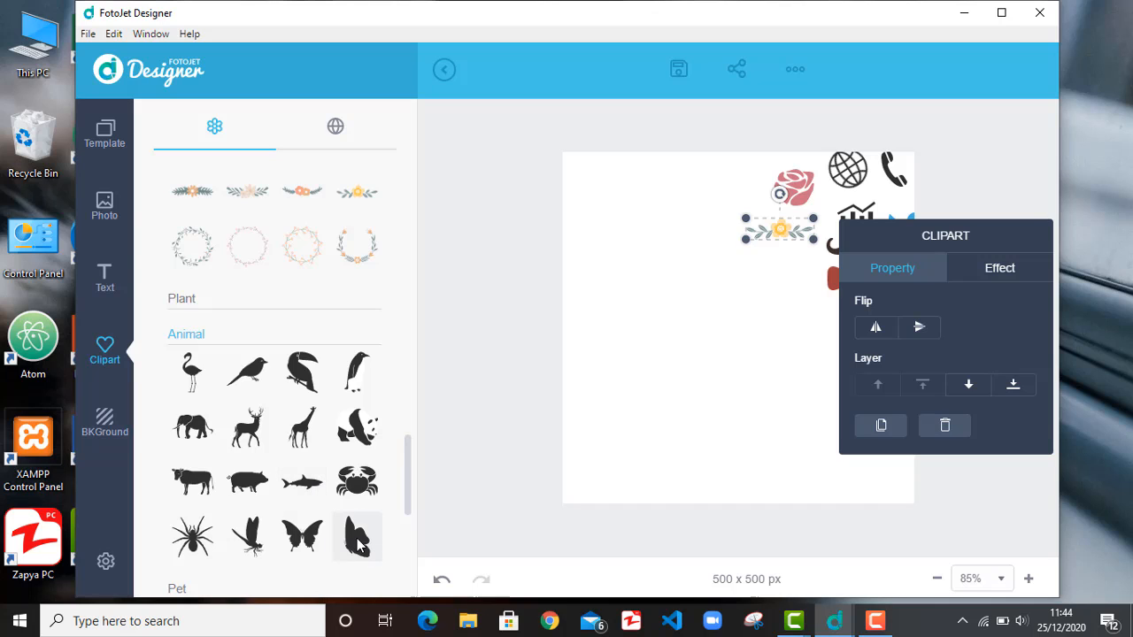
{"action": "left_click_drag", "start_coordinate": [356, 535], "coordinate": [625, 387]}
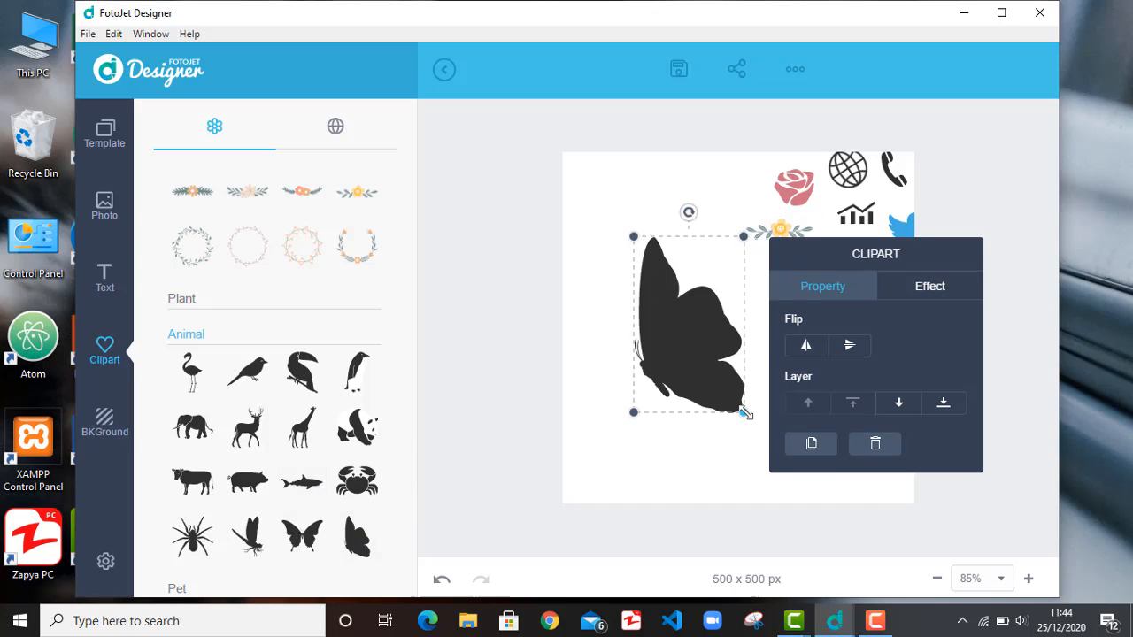
{"action": "left_click_drag", "start_coordinate": [744, 413], "coordinate": [713, 363]}
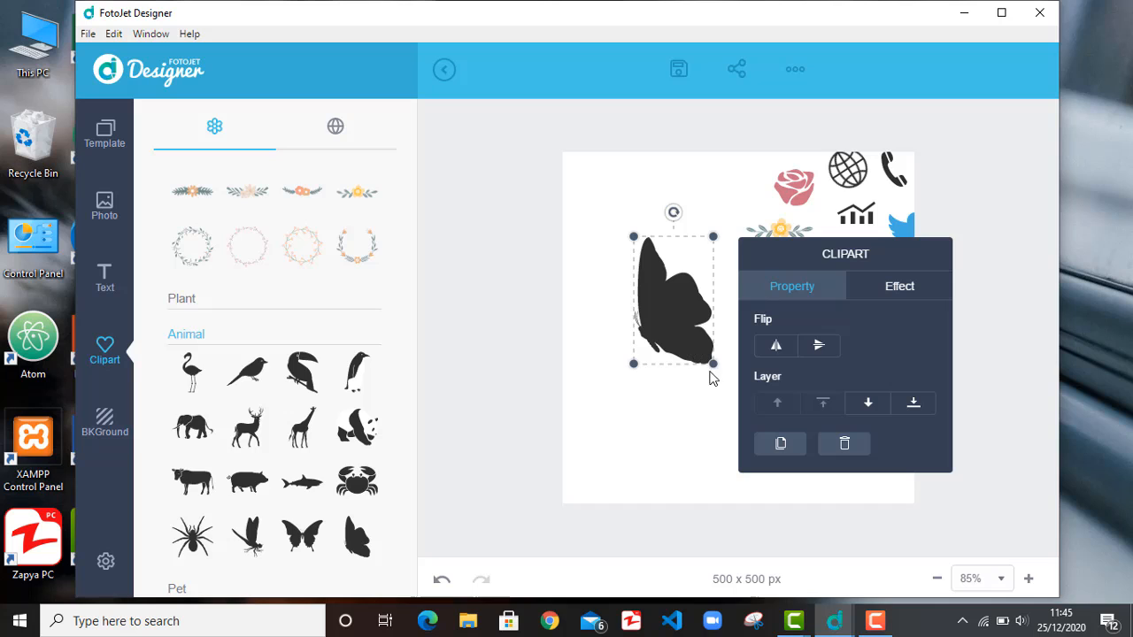
{"action": "left_click_drag", "start_coordinate": [715, 361], "coordinate": [643, 239]}
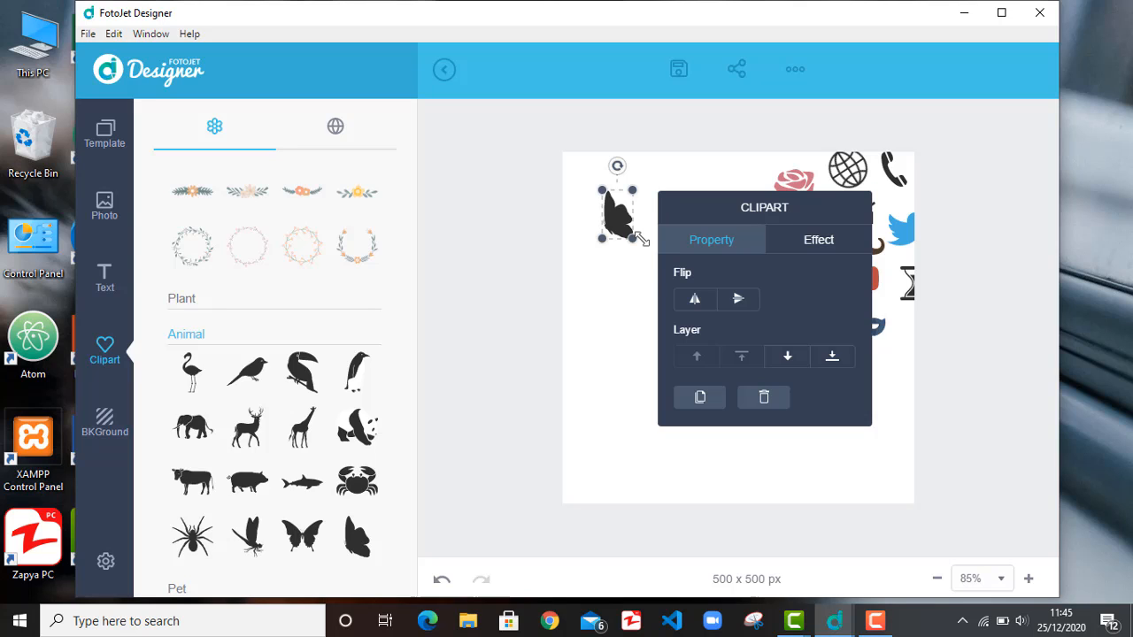
{"action": "left_click_drag", "start_coordinate": [617, 220], "coordinate": [731, 193]}
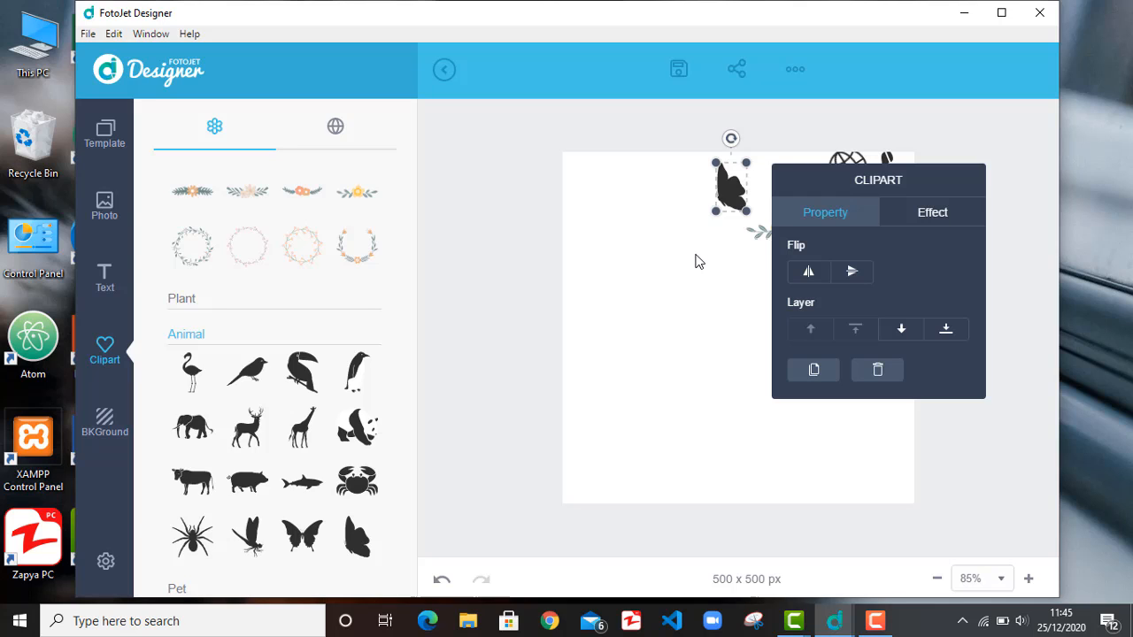
Step: Add the toucan from the Animal clipart, shrink it and place it below the butterfly
{"action": "scroll", "coordinate": [182, 381], "scroll_direction": "down", "scroll_amount": 1}
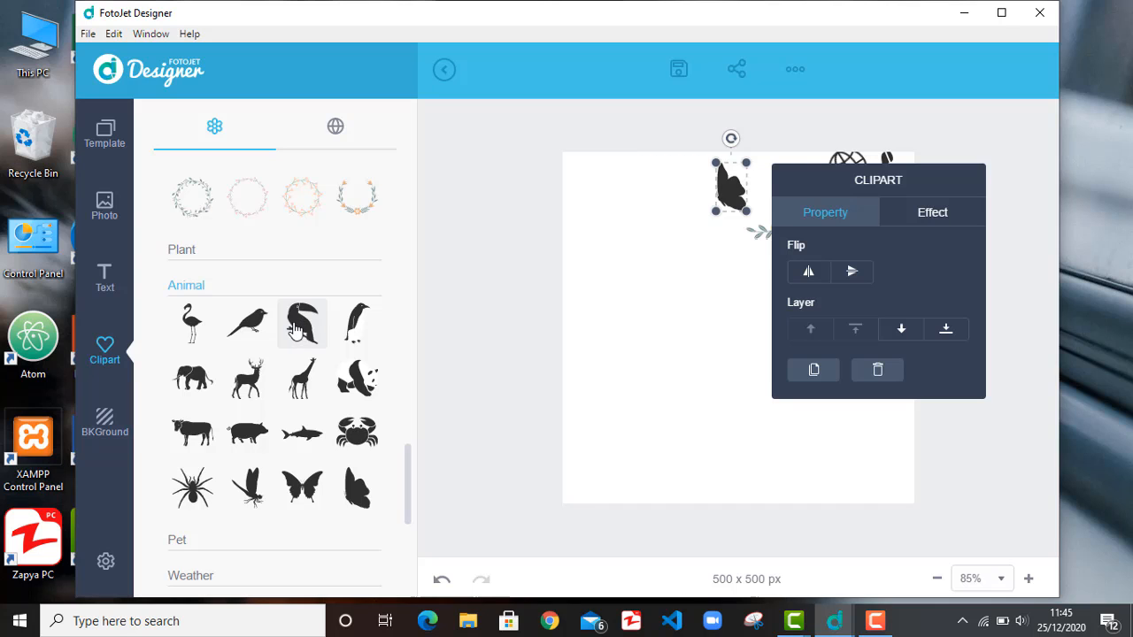
{"action": "left_click_drag", "start_coordinate": [297, 327], "coordinate": [657, 296]}
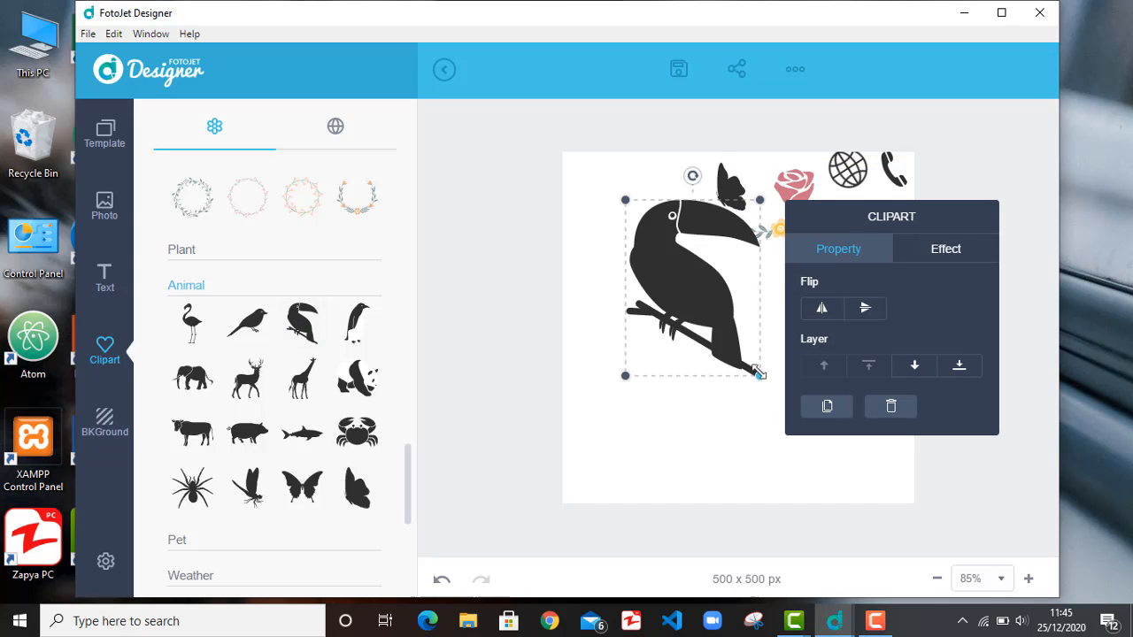
{"action": "left_click_drag", "start_coordinate": [751, 367], "coordinate": [725, 319]}
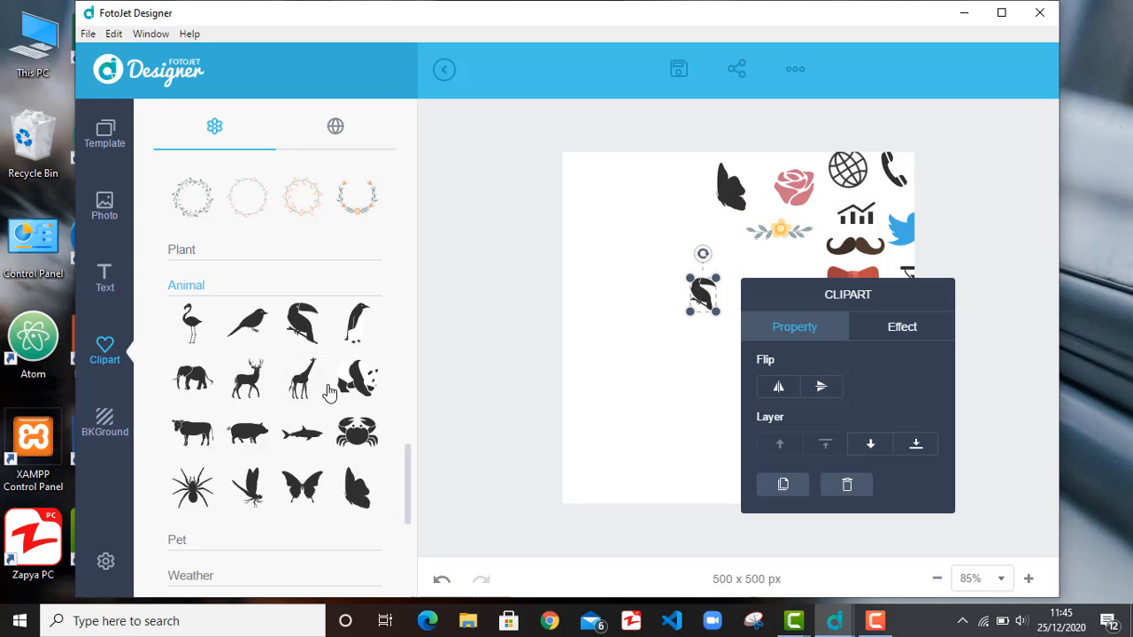
Step: Collapse the Animal clipart and look through the Weather clipart and the Travel category
{"action": "left_click", "coordinate": [184, 285]}
{"action": "scroll", "coordinate": [367, 326], "scroll_direction": "down", "scroll_amount": 2}
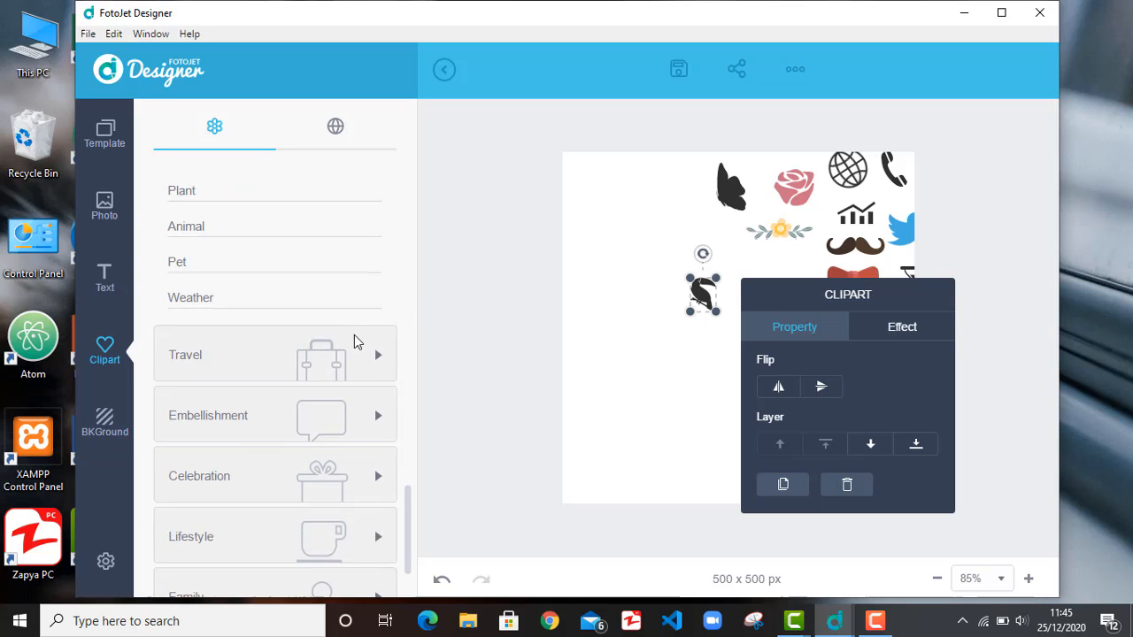
{"action": "scroll", "coordinate": [340, 334], "scroll_direction": "up", "scroll_amount": 1}
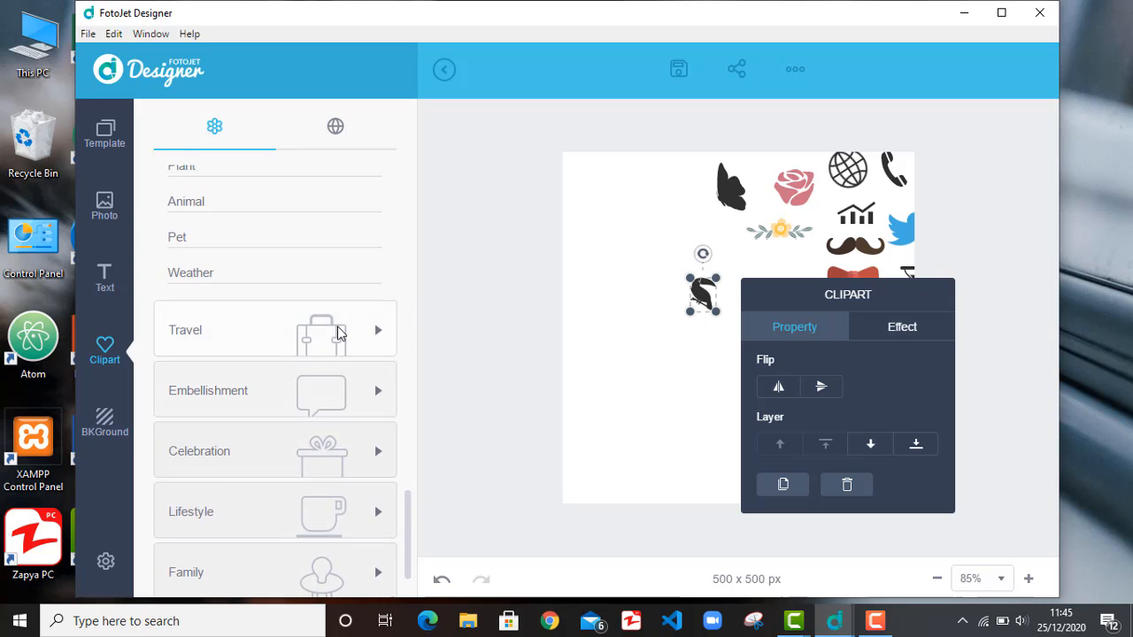
{"action": "scroll", "coordinate": [311, 323], "scroll_direction": "down", "scroll_amount": 1}
{"action": "left_click", "coordinate": [193, 186]}
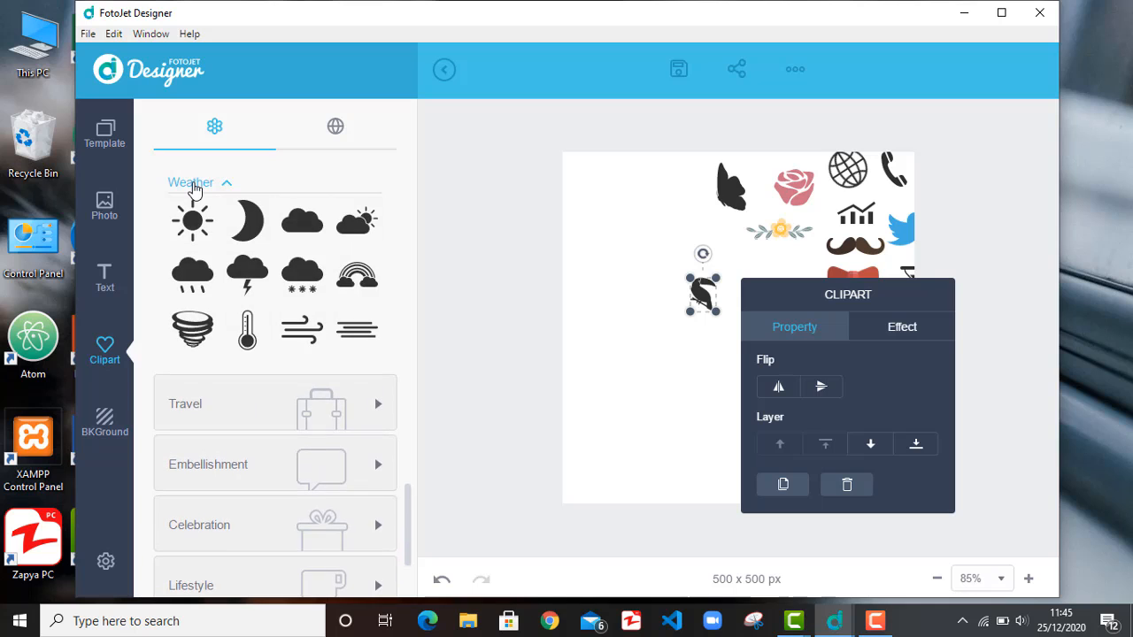
{"action": "left_click", "coordinate": [193, 185]}
{"action": "left_click", "coordinate": [197, 243]}
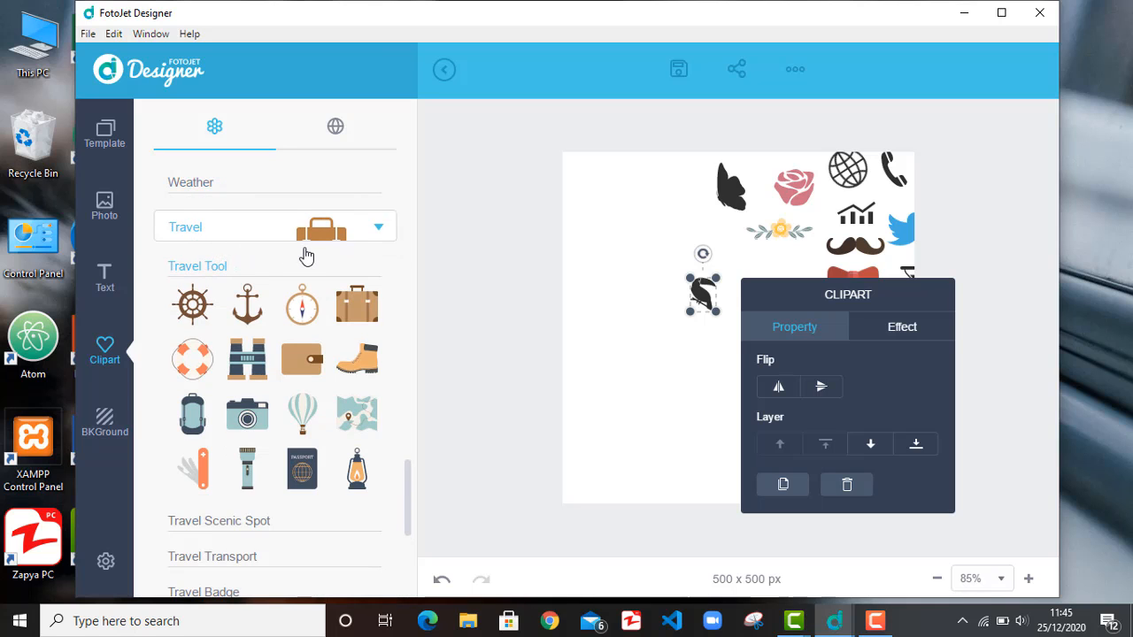
{"action": "left_click", "coordinate": [362, 230]}
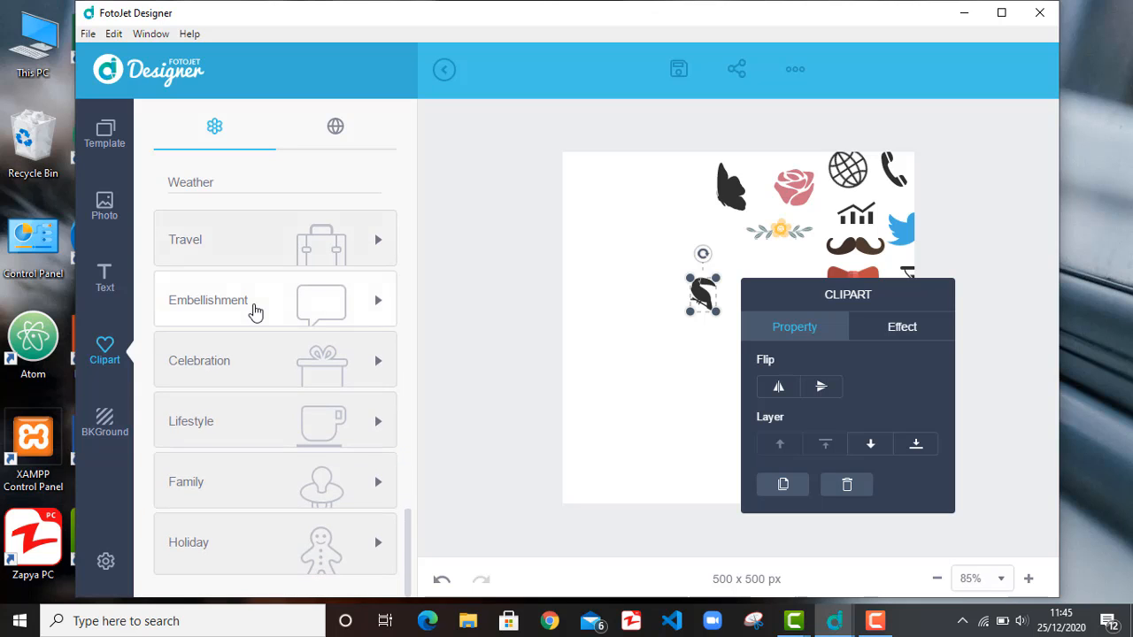
Step: Add the dotted arrow from the Embellishment category's Arrow clipart, shrink it and place it just below the blue mask
{"action": "left_click", "coordinate": [254, 310]}
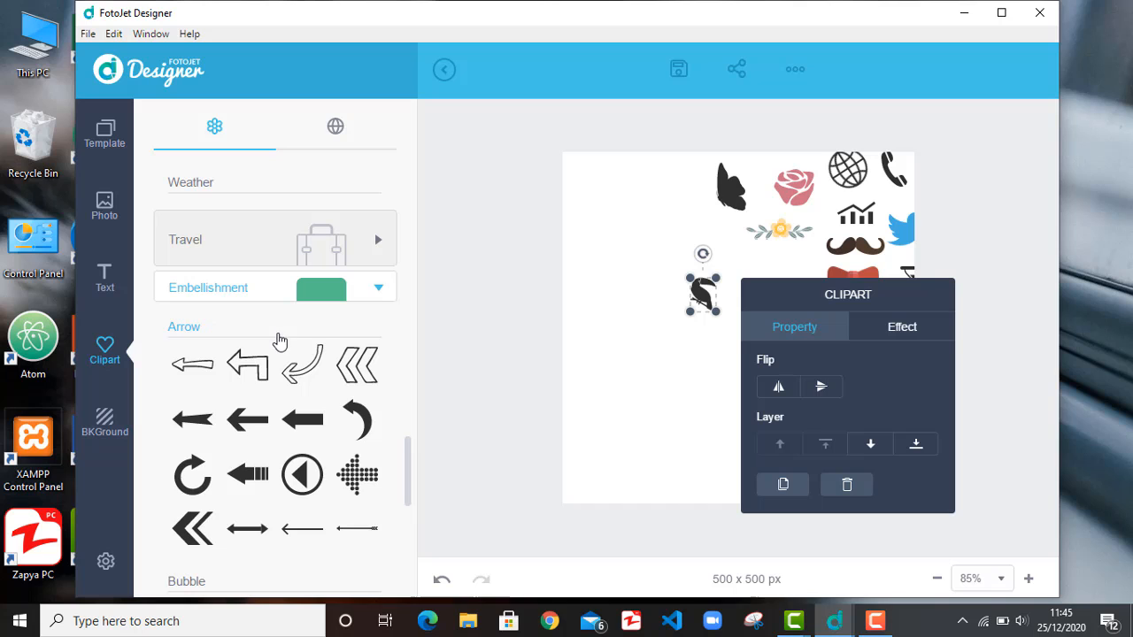
{"action": "scroll", "coordinate": [295, 386], "scroll_direction": "down", "scroll_amount": 2}
{"action": "scroll", "coordinate": [292, 376], "scroll_direction": "down", "scroll_amount": 4}
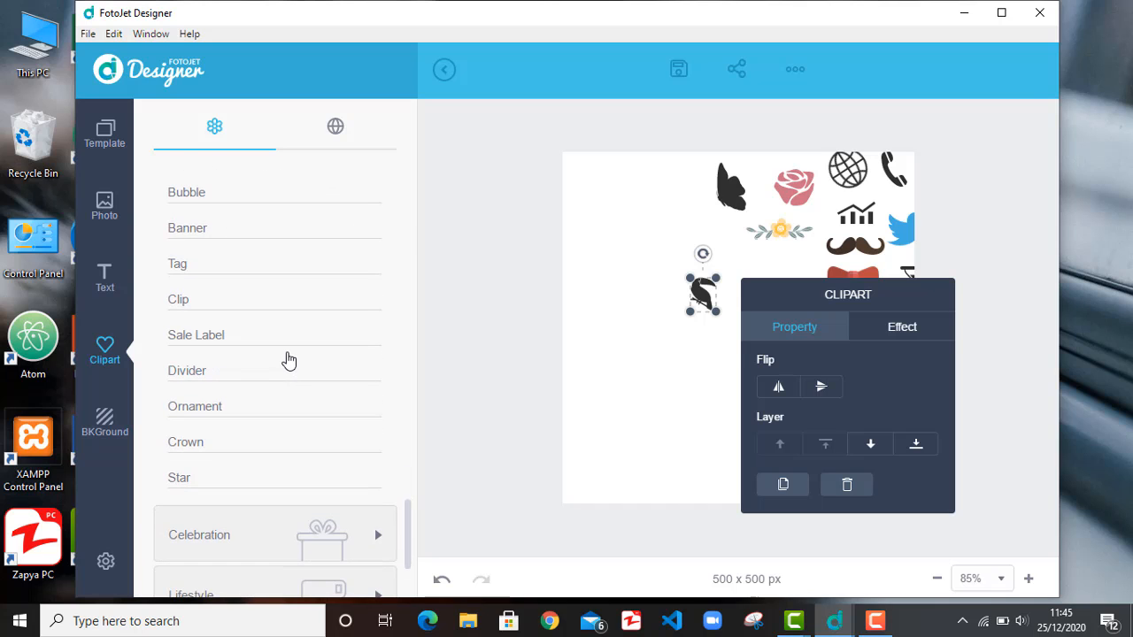
{"action": "scroll", "coordinate": [287, 359], "scroll_direction": "up", "scroll_amount": 6}
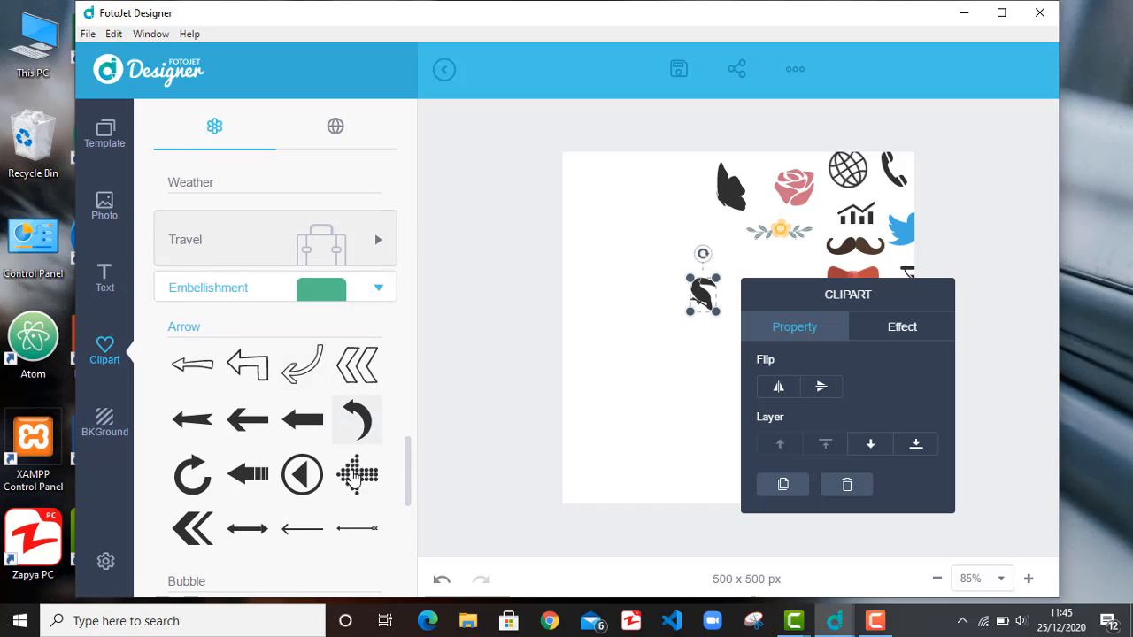
{"action": "left_click_drag", "start_coordinate": [354, 476], "coordinate": [605, 364]}
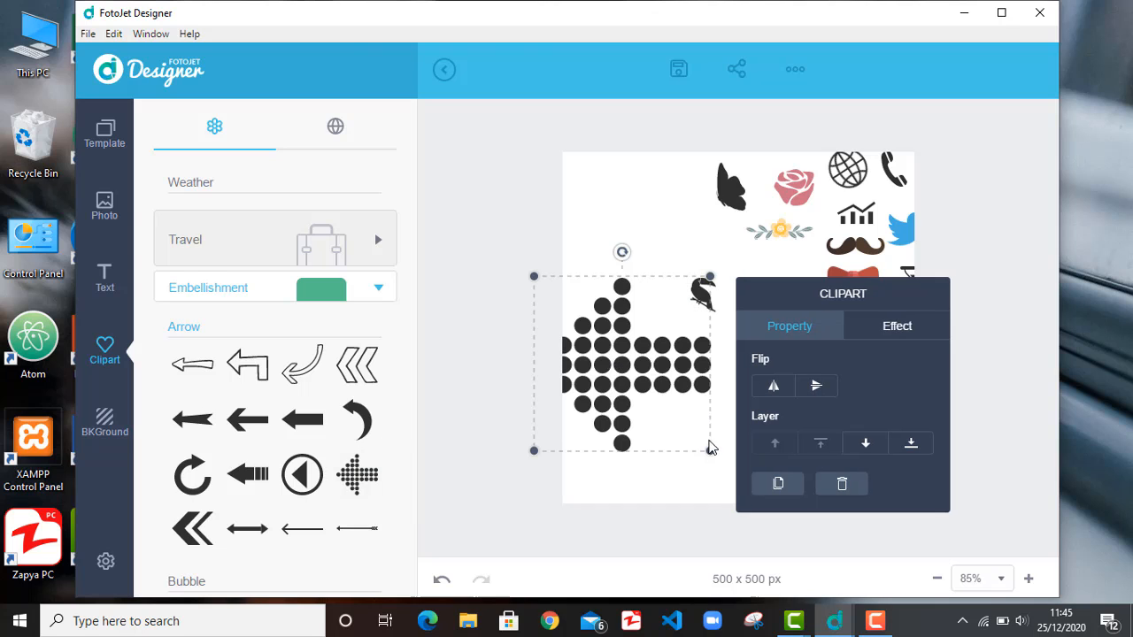
{"action": "left_click_drag", "start_coordinate": [710, 451], "coordinate": [873, 383]}
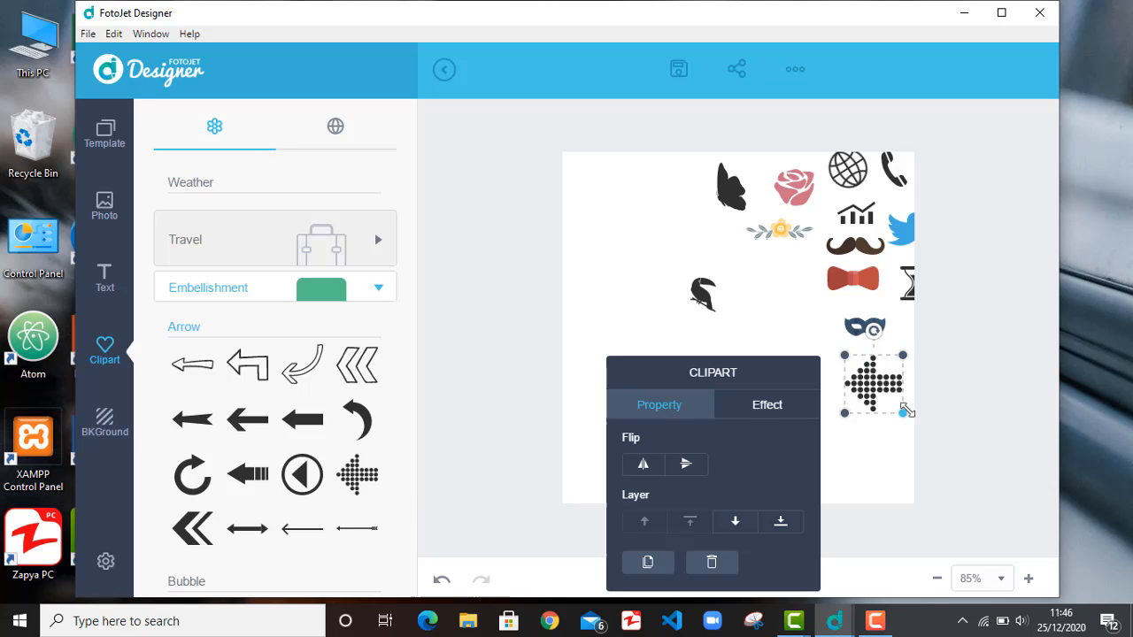
{"action": "left_click_drag", "start_coordinate": [902, 414], "coordinate": [878, 398]}
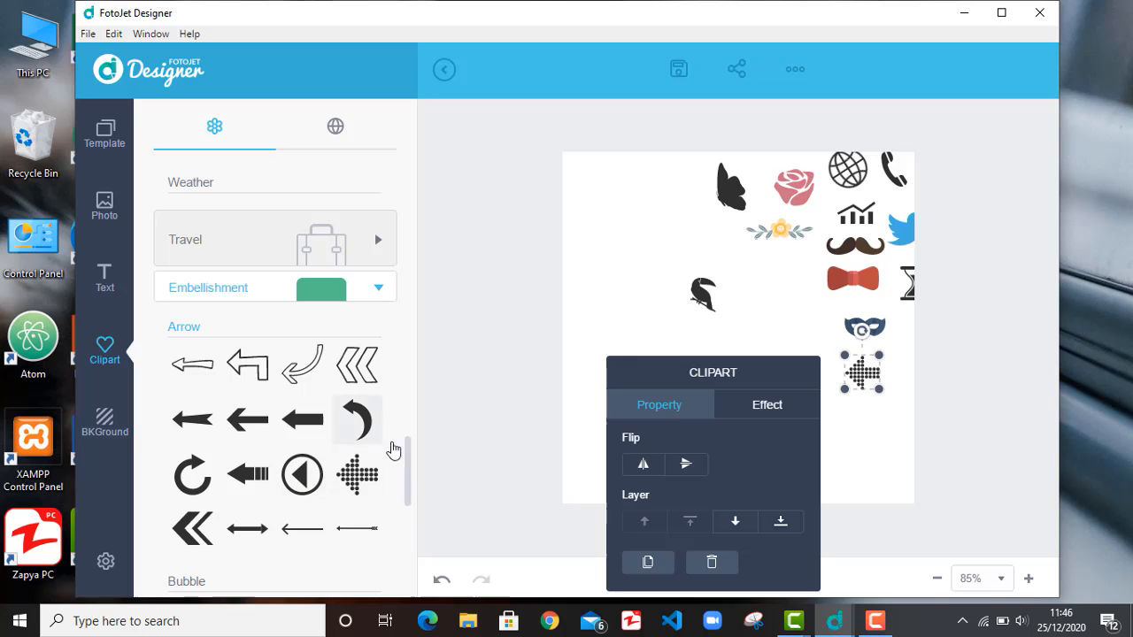
Step: Look through the Bubble, Banner, Tag and Clip clipart in the Embellishment category
{"action": "left_click_drag", "start_coordinate": [410, 469], "coordinate": [416, 495]}
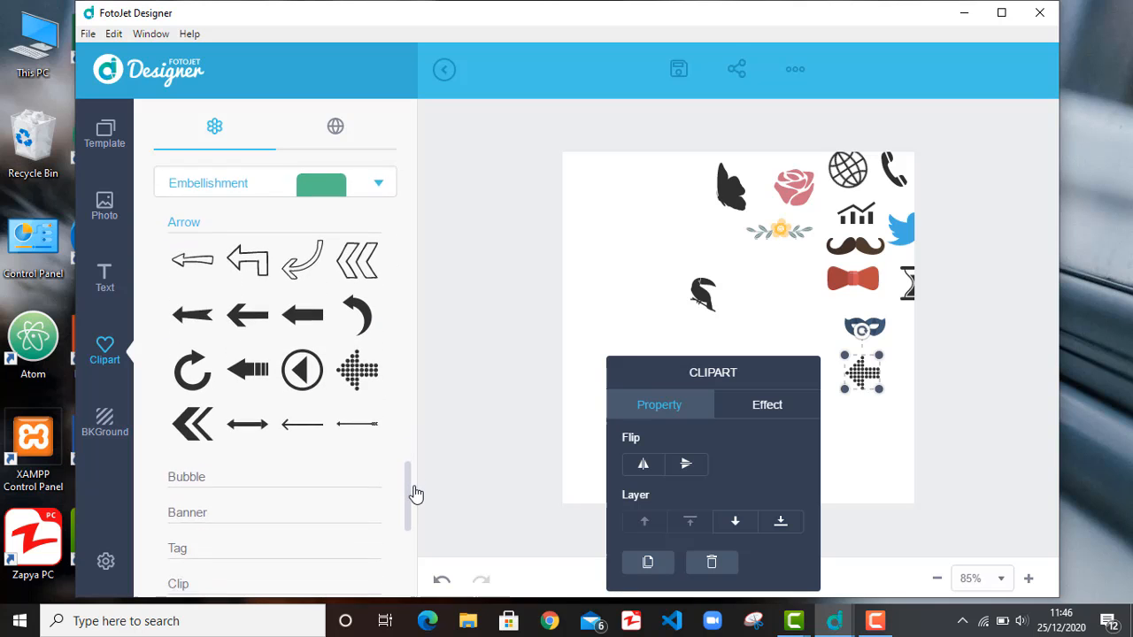
{"action": "left_click", "coordinate": [187, 413]}
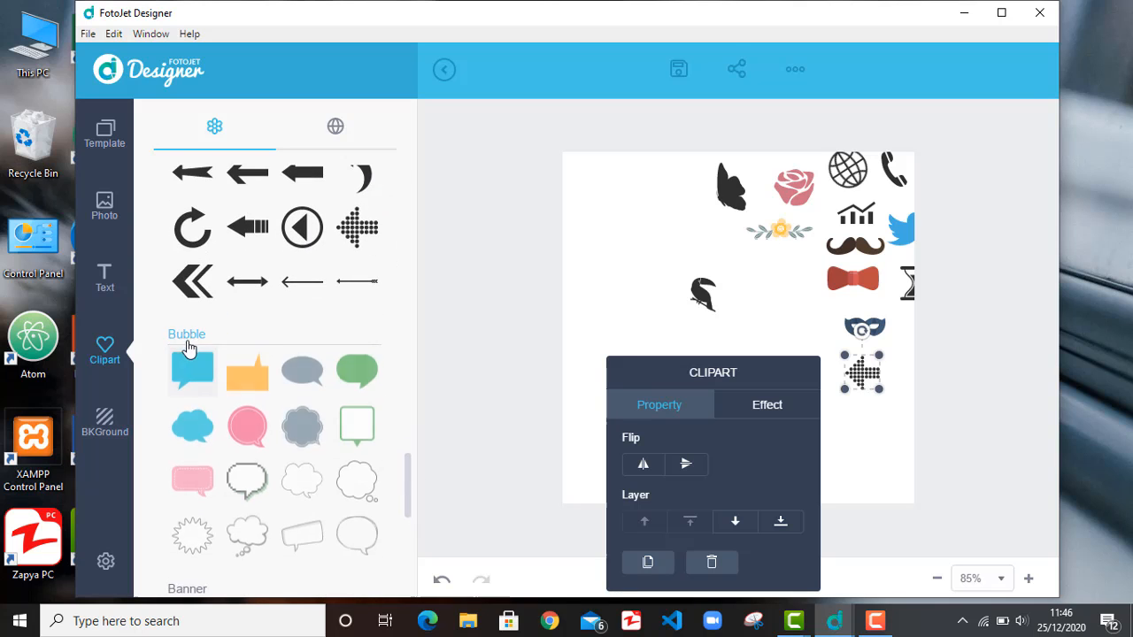
{"action": "left_click", "coordinate": [195, 335]}
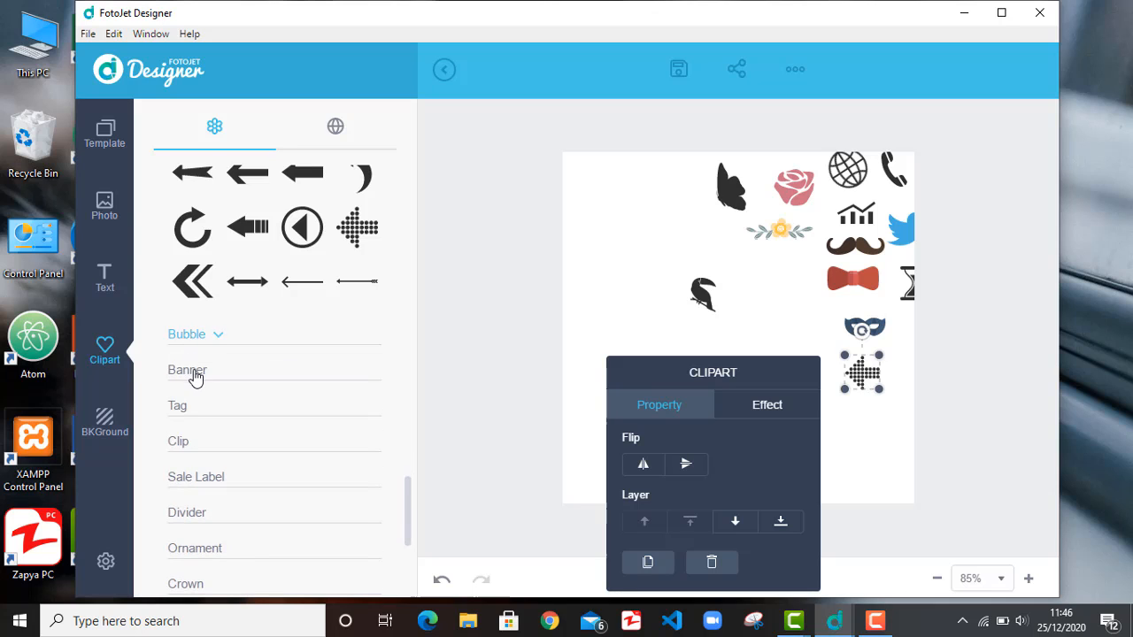
{"action": "left_click", "coordinate": [197, 372]}
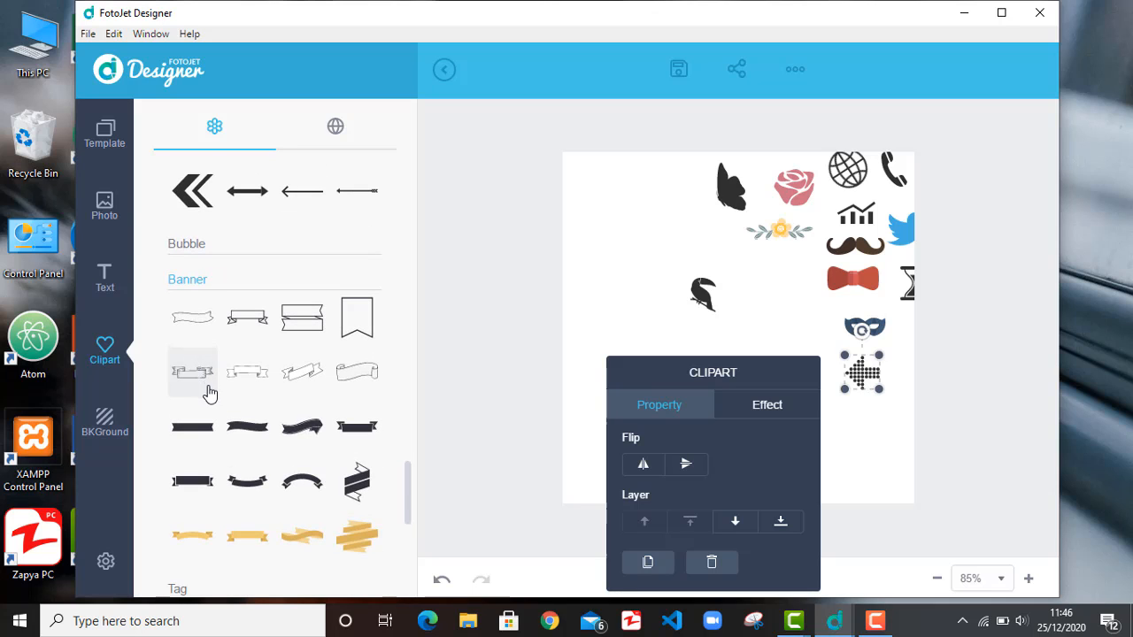
{"action": "left_click", "coordinate": [188, 280]}
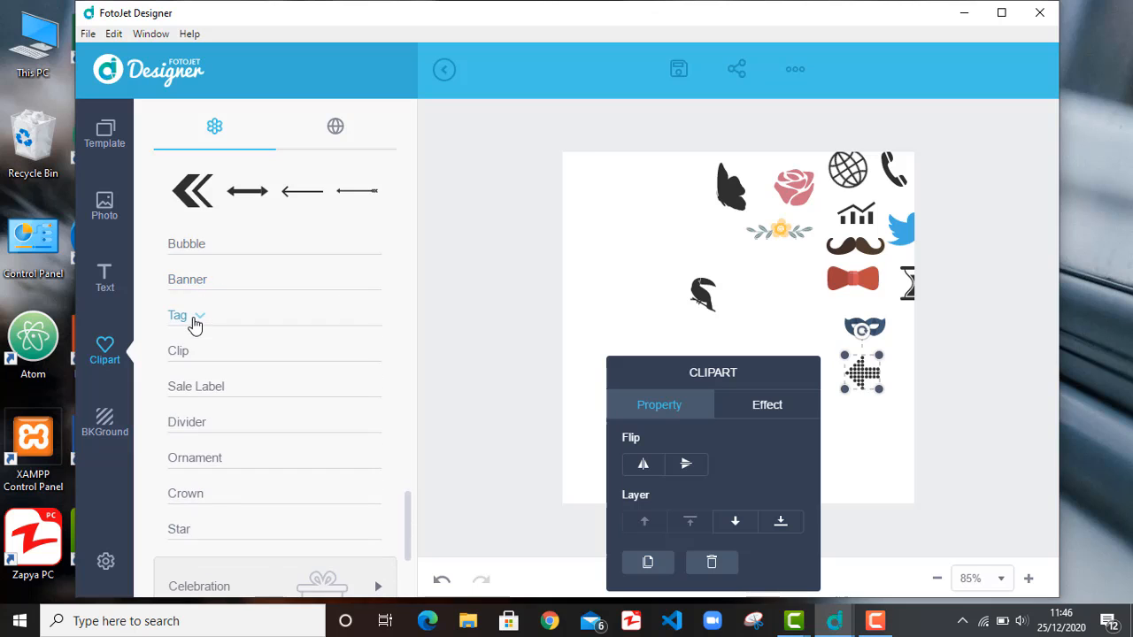
{"action": "left_click", "coordinate": [186, 321]}
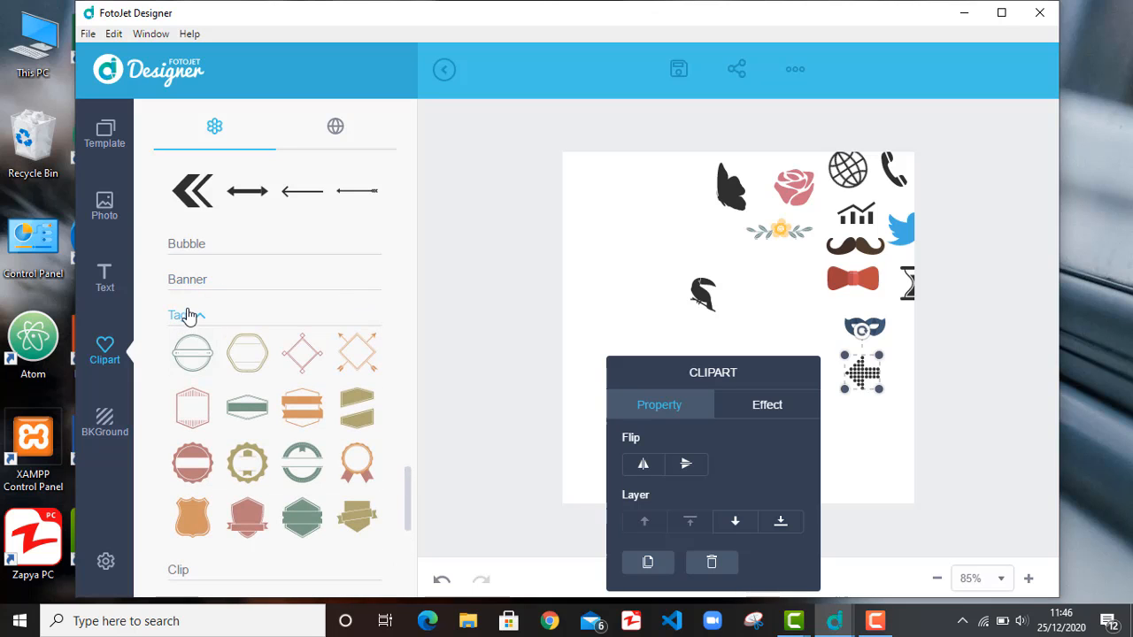
{"action": "left_click", "coordinate": [188, 314]}
{"action": "left_click", "coordinate": [182, 358]}
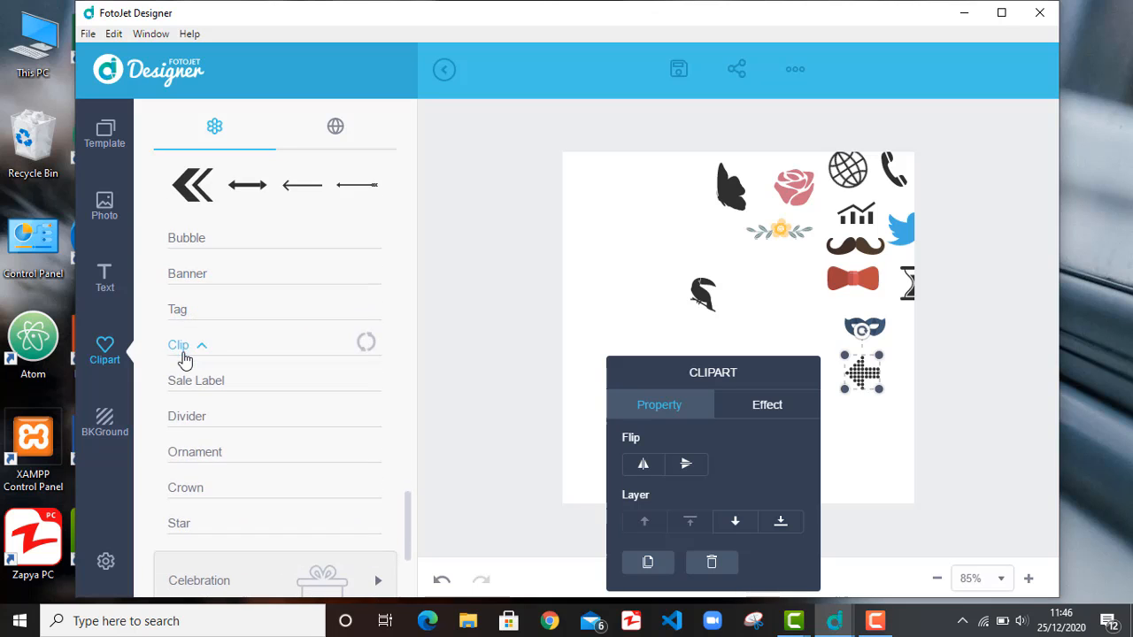
{"action": "scroll", "coordinate": [185, 360], "scroll_direction": "down", "scroll_amount": 2}
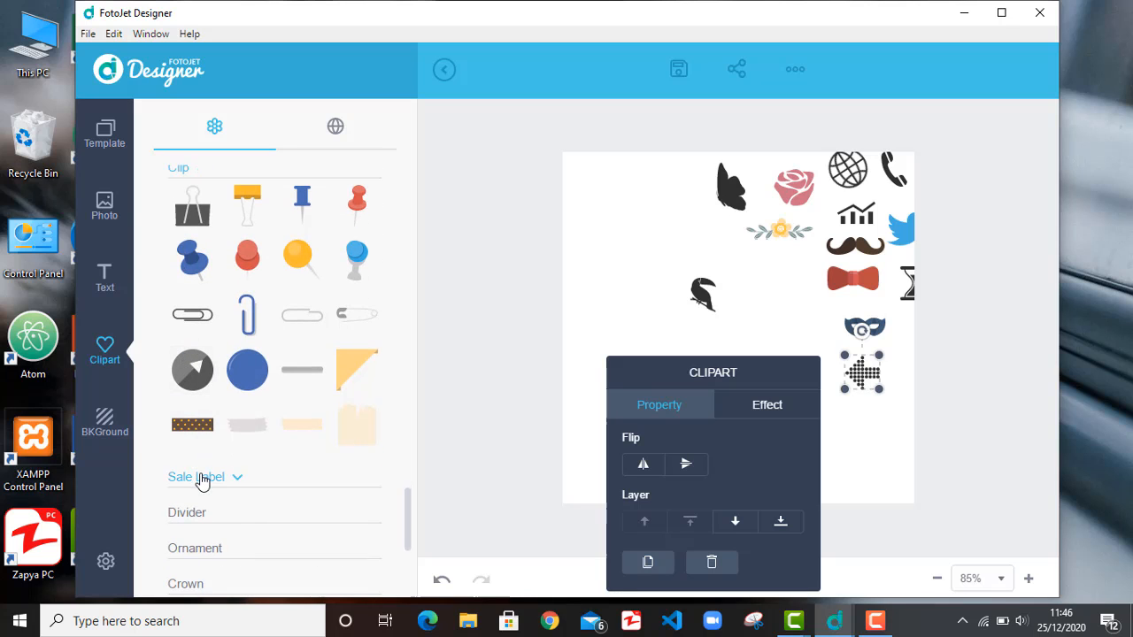
Step: Look through the Sale Label and Divider clipart in the Embellishment category
{"action": "left_click", "coordinate": [201, 479]}
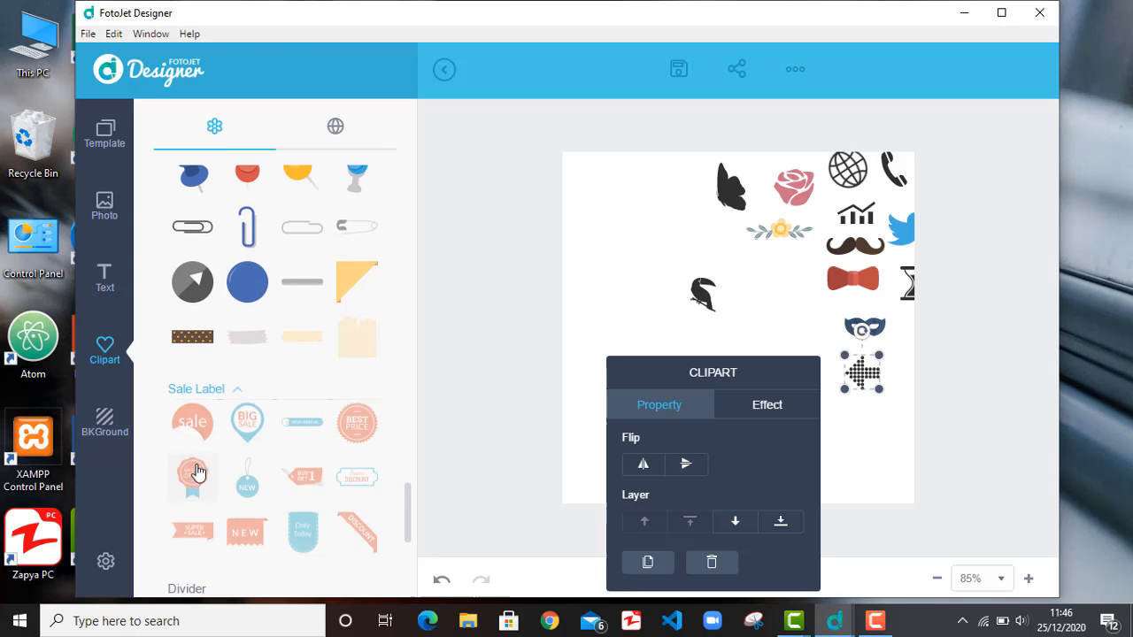
{"action": "left_click", "coordinate": [202, 389]}
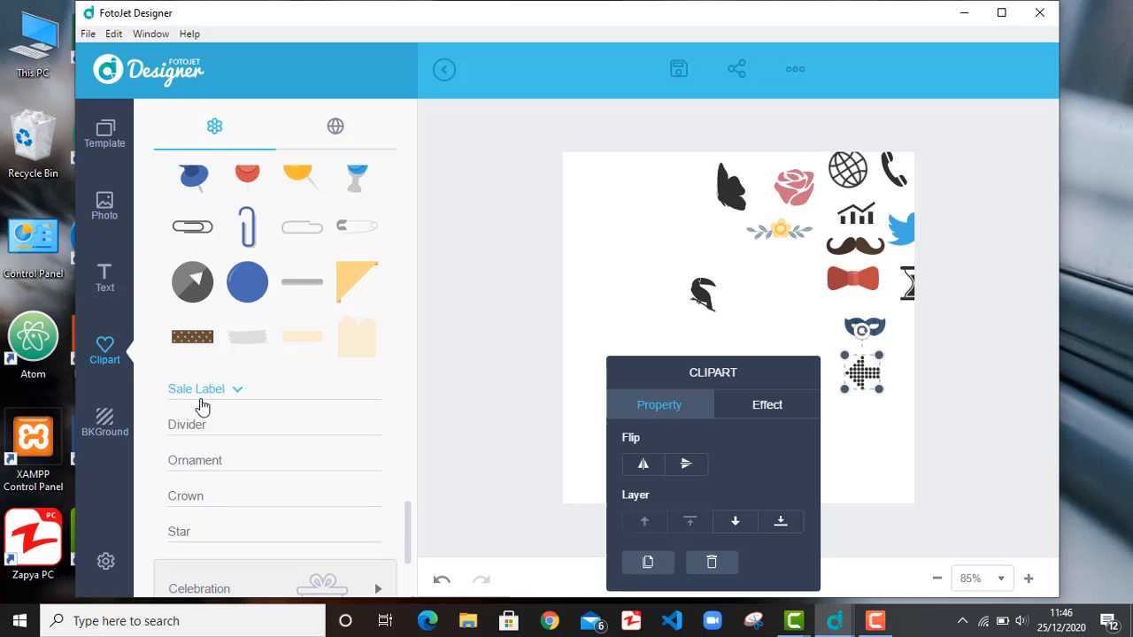
{"action": "scroll", "coordinate": [191, 380], "scroll_direction": "down", "scroll_amount": 4}
{"action": "scroll", "coordinate": [184, 345], "scroll_direction": "up", "scroll_amount": 7}
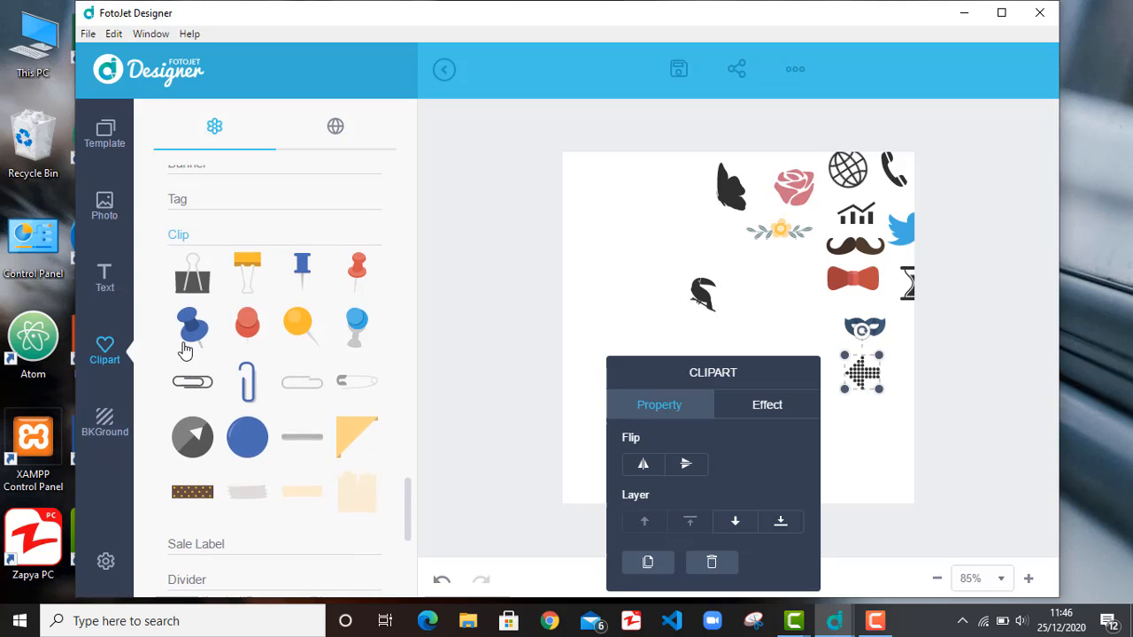
{"action": "scroll", "coordinate": [182, 354], "scroll_direction": "down", "scroll_amount": 3}
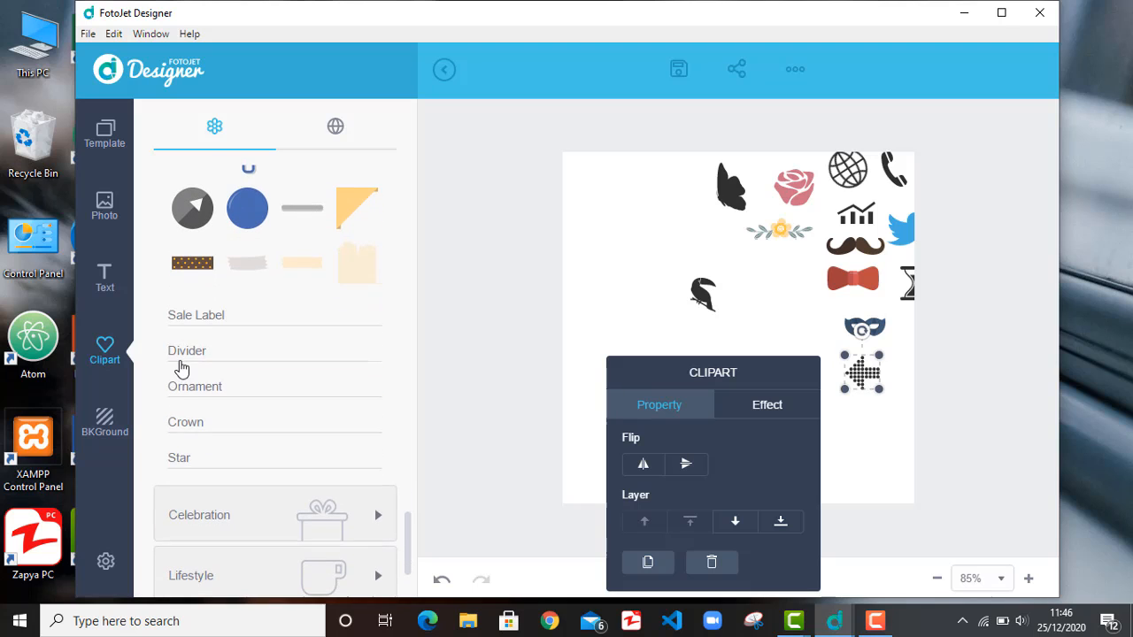
{"action": "left_click", "coordinate": [182, 358]}
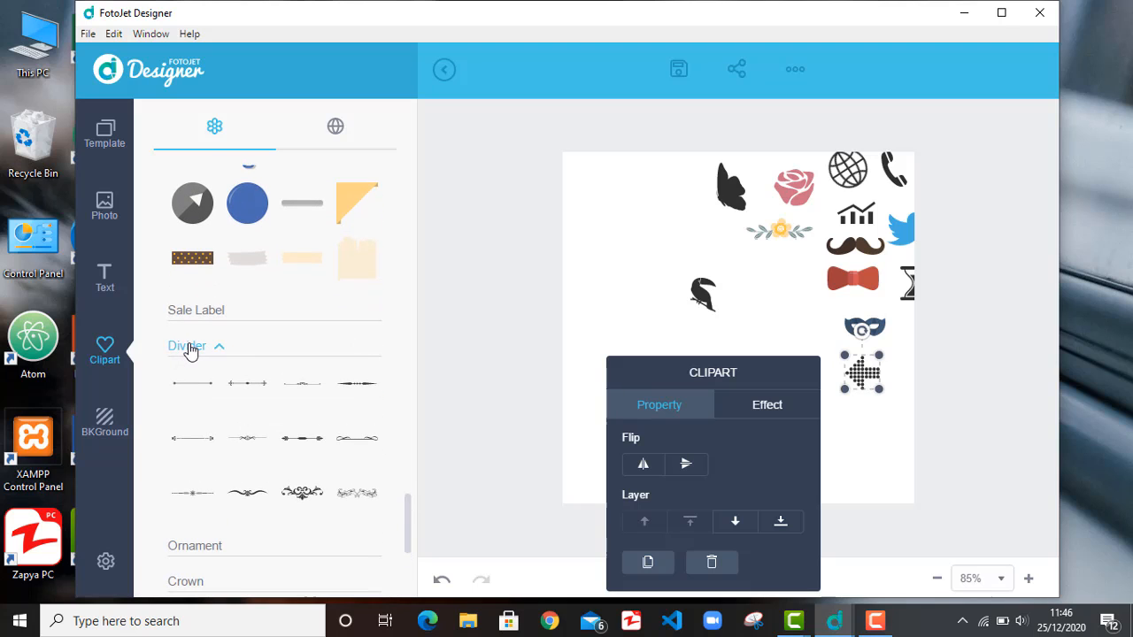
{"action": "left_click", "coordinate": [188, 349]}
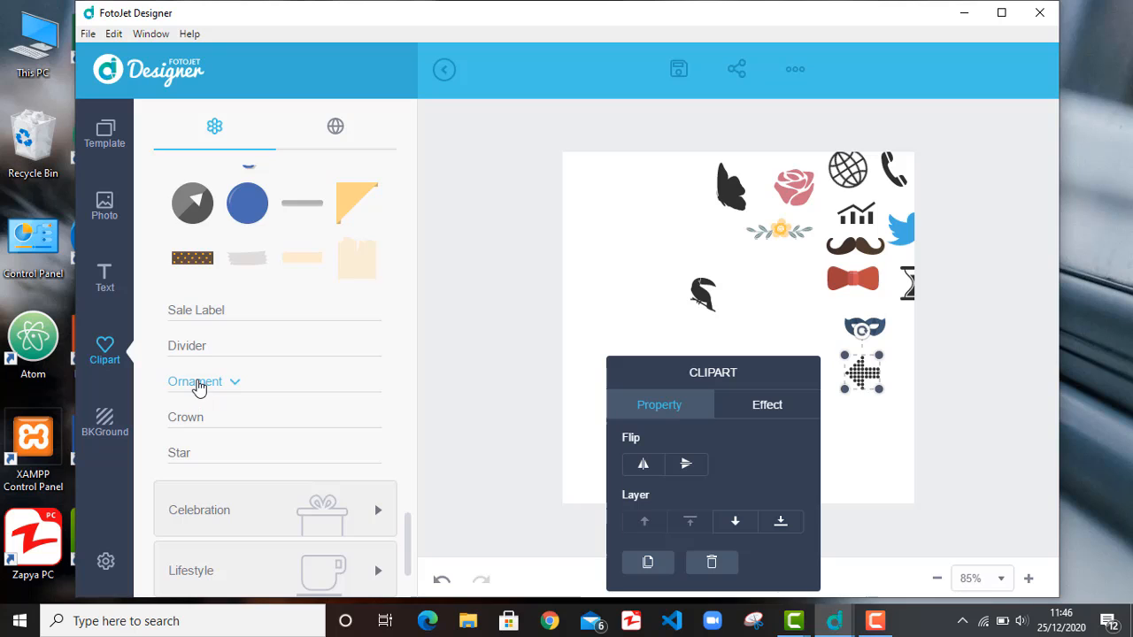
Step: Add the interlaced horizontal swirl from the Ornament clipart, shrink it and place it in the canvas's upper-left area, beside the butterfly
{"action": "left_click", "coordinate": [197, 386]}
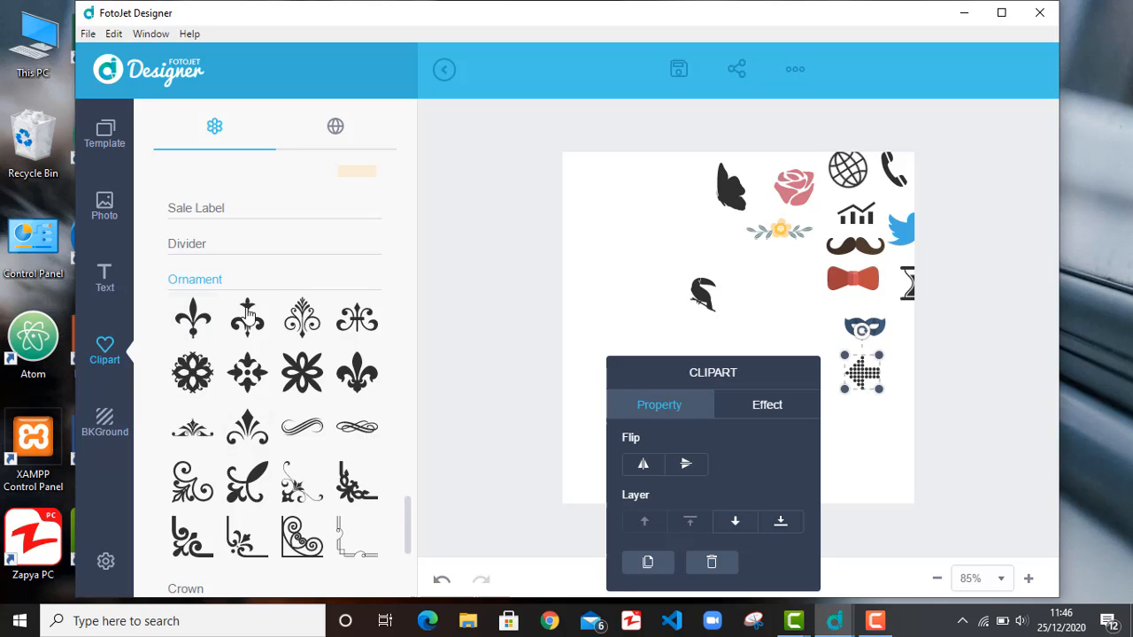
{"action": "scroll", "coordinate": [208, 409], "scroll_direction": "down", "scroll_amount": 3}
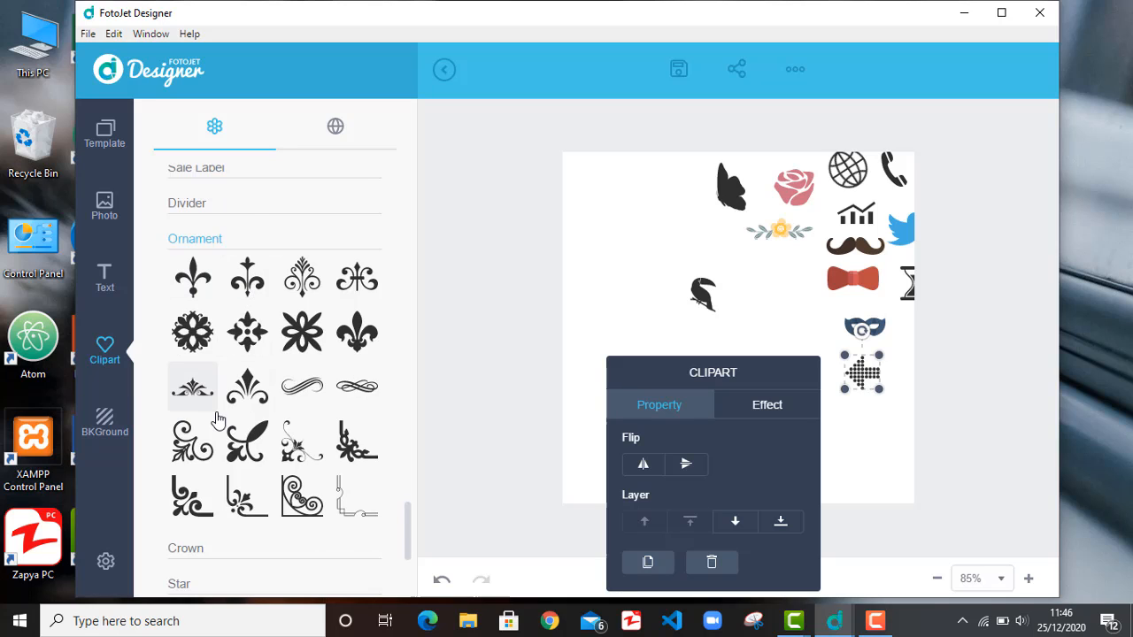
{"action": "scroll", "coordinate": [217, 418], "scroll_direction": "down", "scroll_amount": 2}
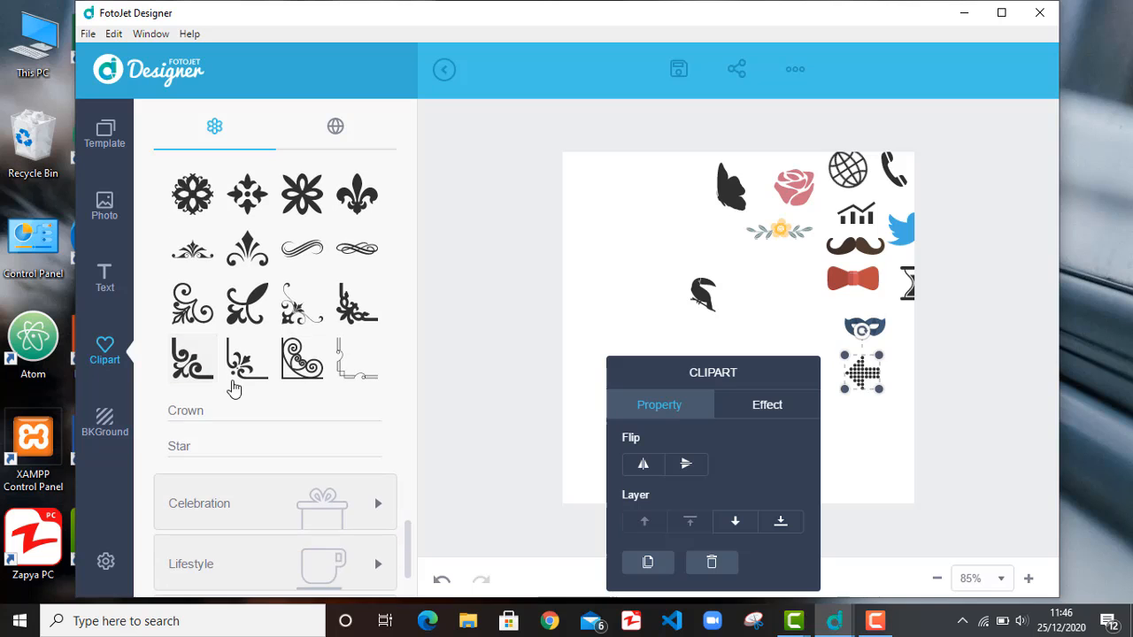
{"action": "scroll", "coordinate": [272, 307], "scroll_direction": "up", "scroll_amount": 1}
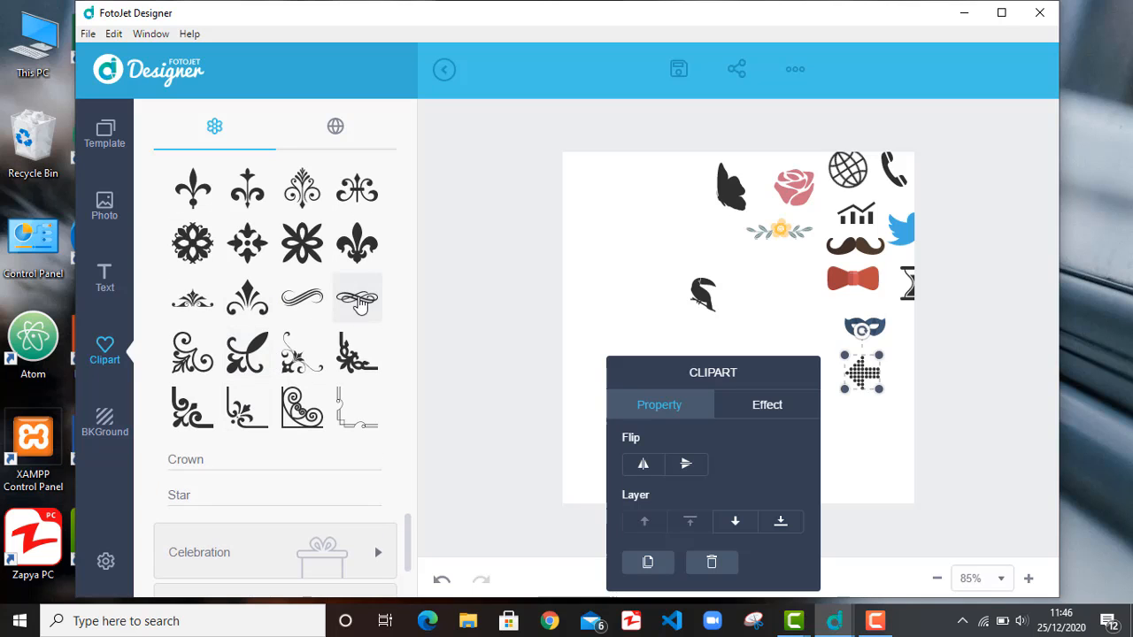
{"action": "left_click_drag", "start_coordinate": [357, 296], "coordinate": [644, 228]}
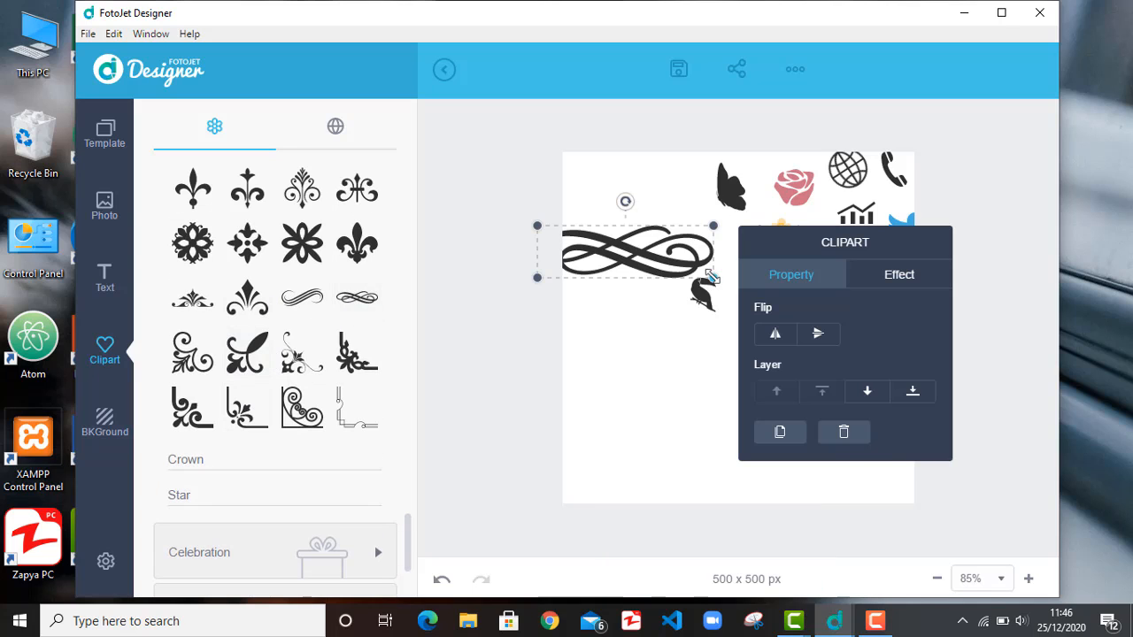
{"action": "left_click_drag", "start_coordinate": [712, 278], "coordinate": [639, 209]}
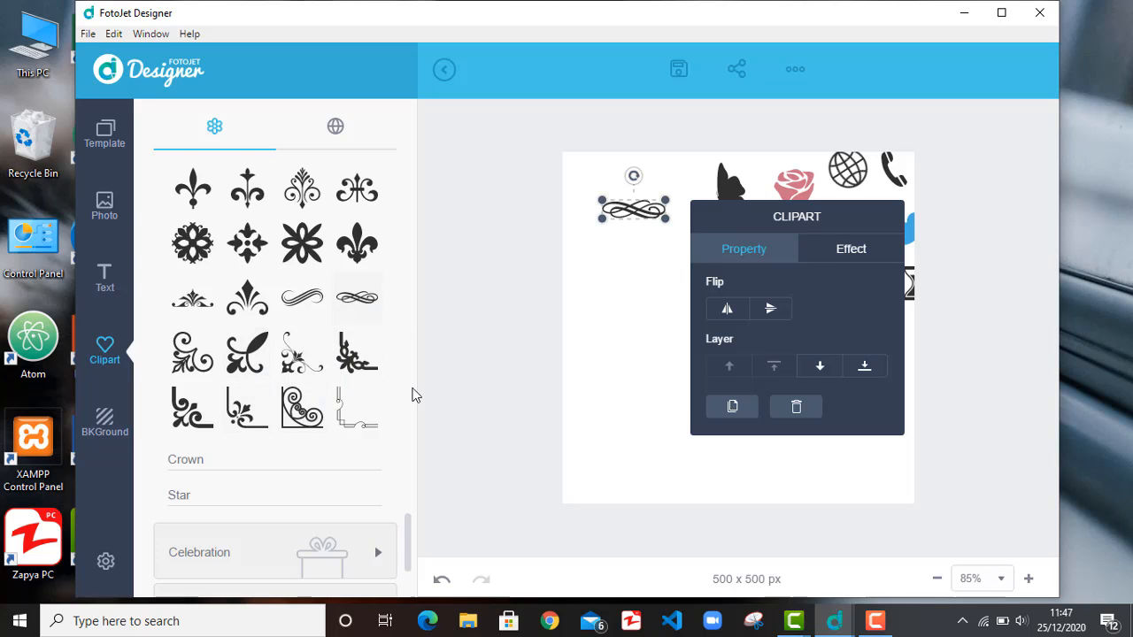
Step: Add the ornate beaded crown with a cross from the Crown clipart, shrink it and place it below the yellow flower
{"action": "left_click_drag", "start_coordinate": [410, 532], "coordinate": [410, 540]}
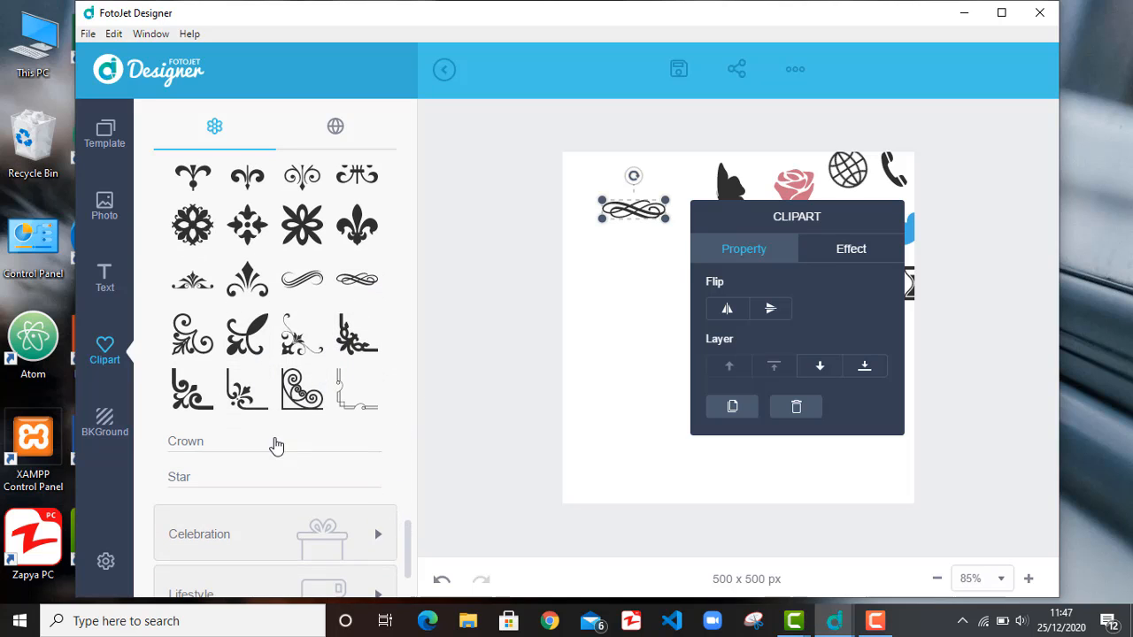
{"action": "left_click", "coordinate": [194, 444]}
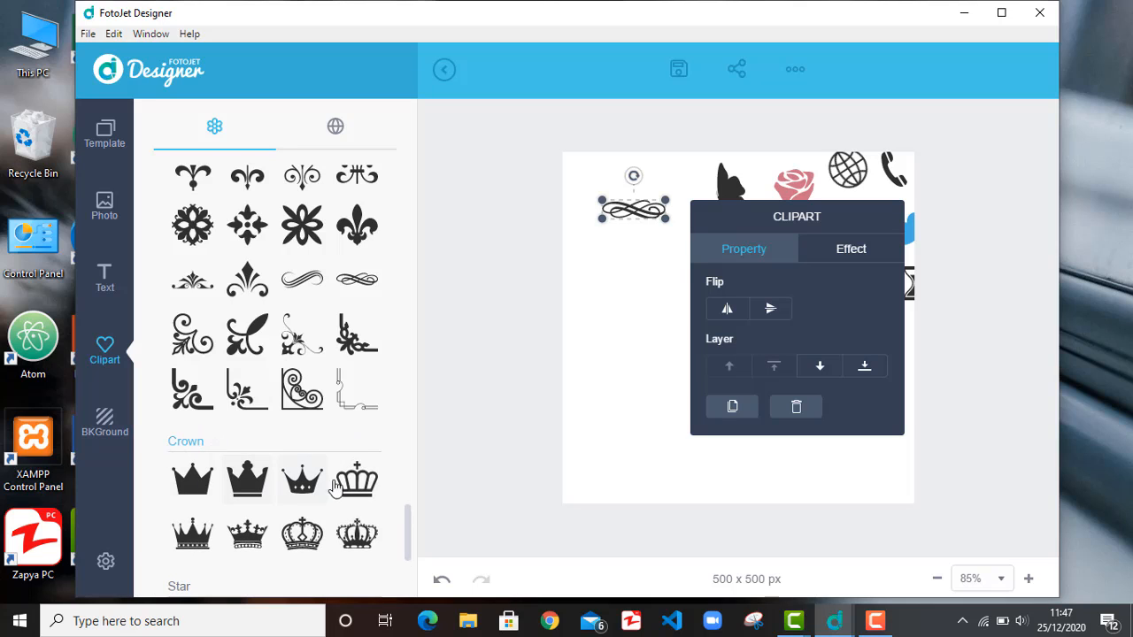
{"action": "left_click_drag", "start_coordinate": [357, 531], "coordinate": [717, 388]}
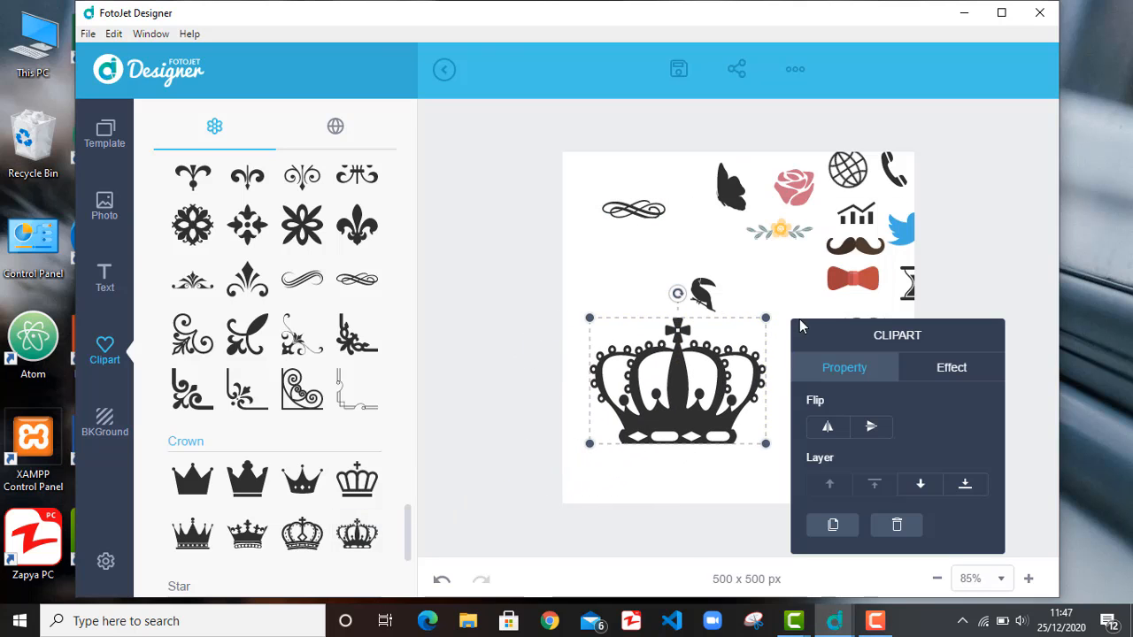
{"action": "left_click_drag", "start_coordinate": [765, 318], "coordinate": [786, 285]}
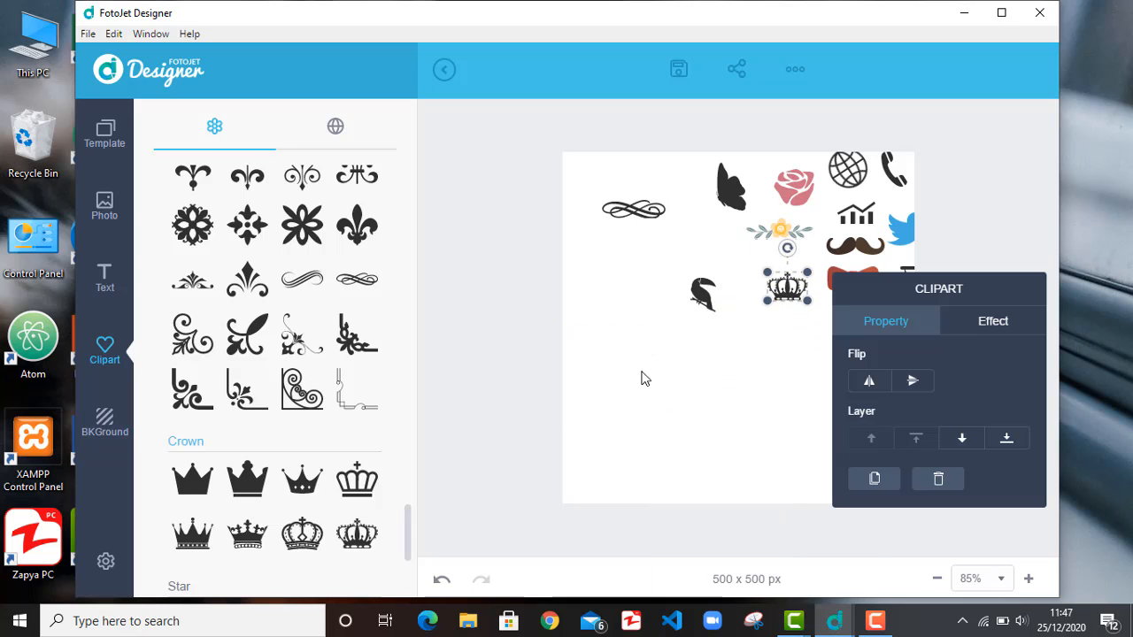
Step: Look through the Star clipart in the Embellishment category
{"action": "scroll", "coordinate": [283, 467], "scroll_direction": "down", "scroll_amount": 3}
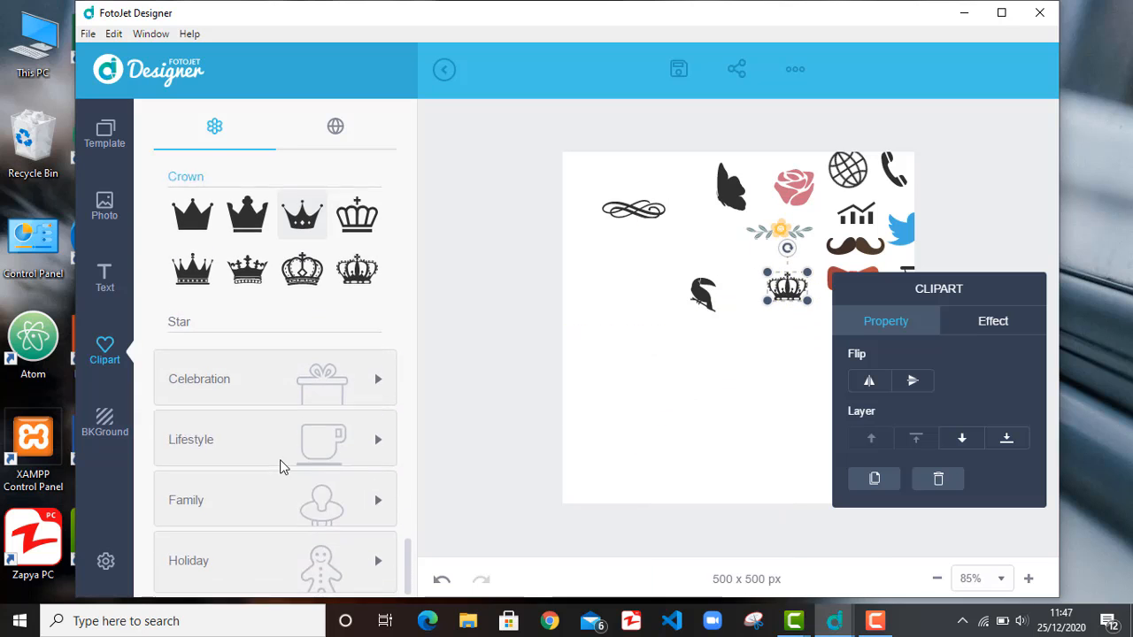
{"action": "left_click", "coordinate": [180, 306]}
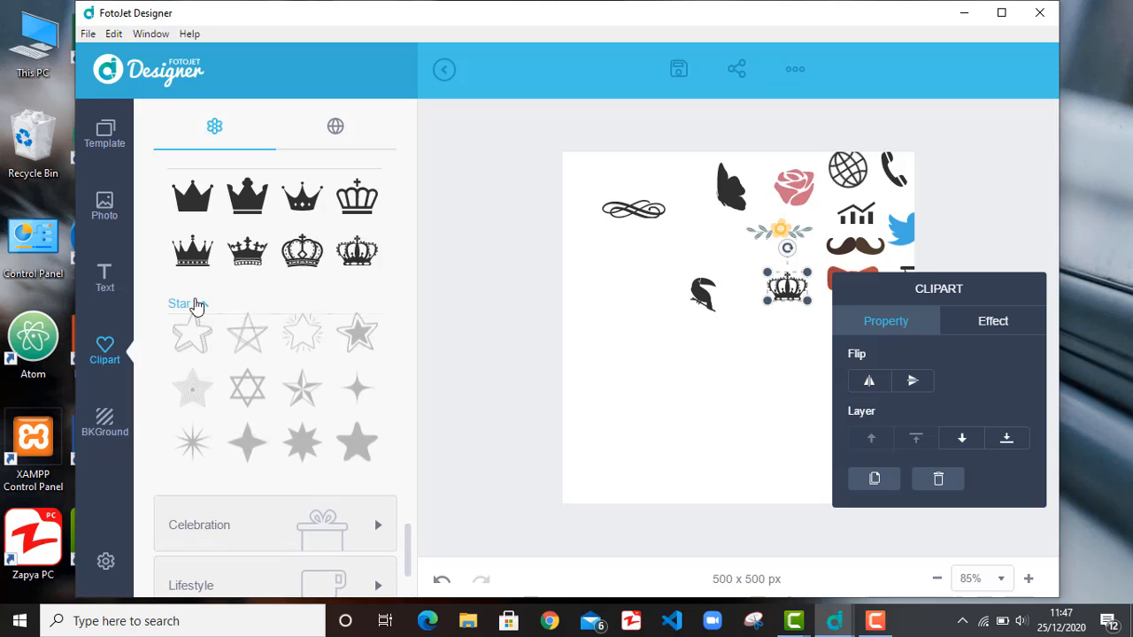
{"action": "scroll", "coordinate": [279, 357], "scroll_direction": "down", "scroll_amount": 2}
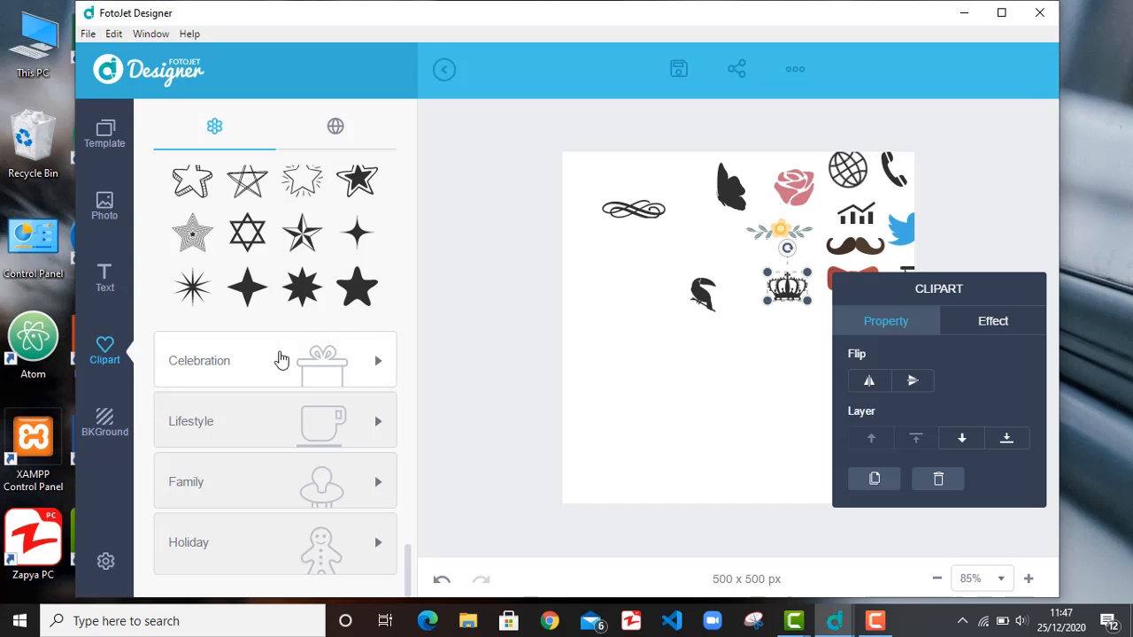
{"action": "scroll", "coordinate": [279, 357], "scroll_direction": "up", "scroll_amount": 3}
{"action": "scroll", "coordinate": [280, 357], "scroll_direction": "down", "scroll_amount": 3}
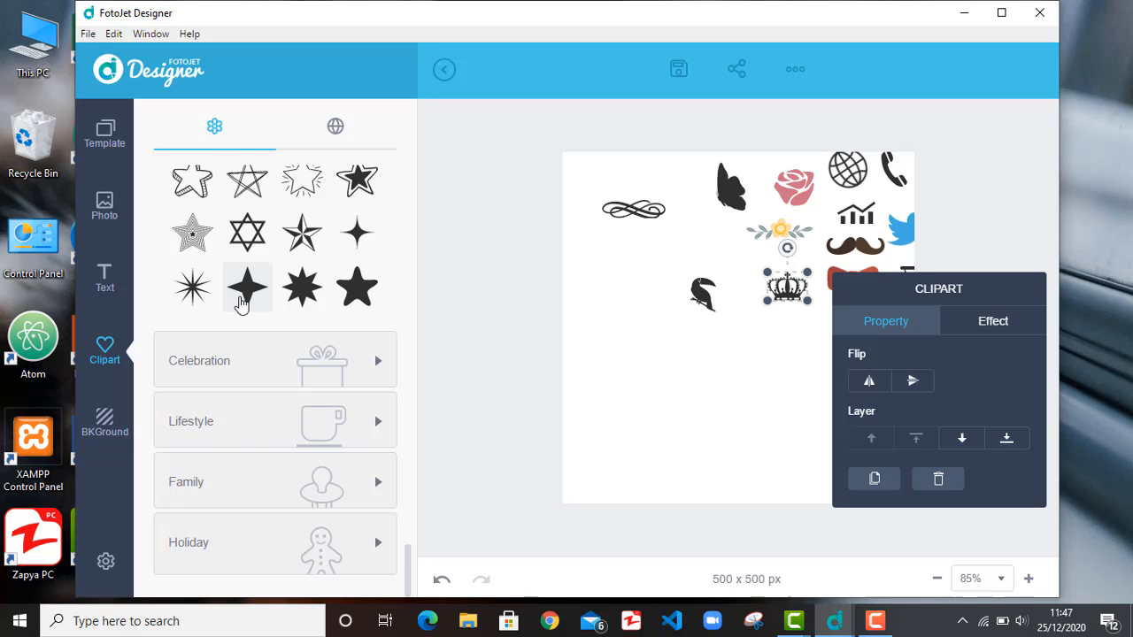
Step: Collapse the expanded Crown, Star, Ornament, Clip and Arrow clipart groups in the Embellishment category
{"action": "scroll", "coordinate": [241, 303], "scroll_direction": "up", "scroll_amount": 5}
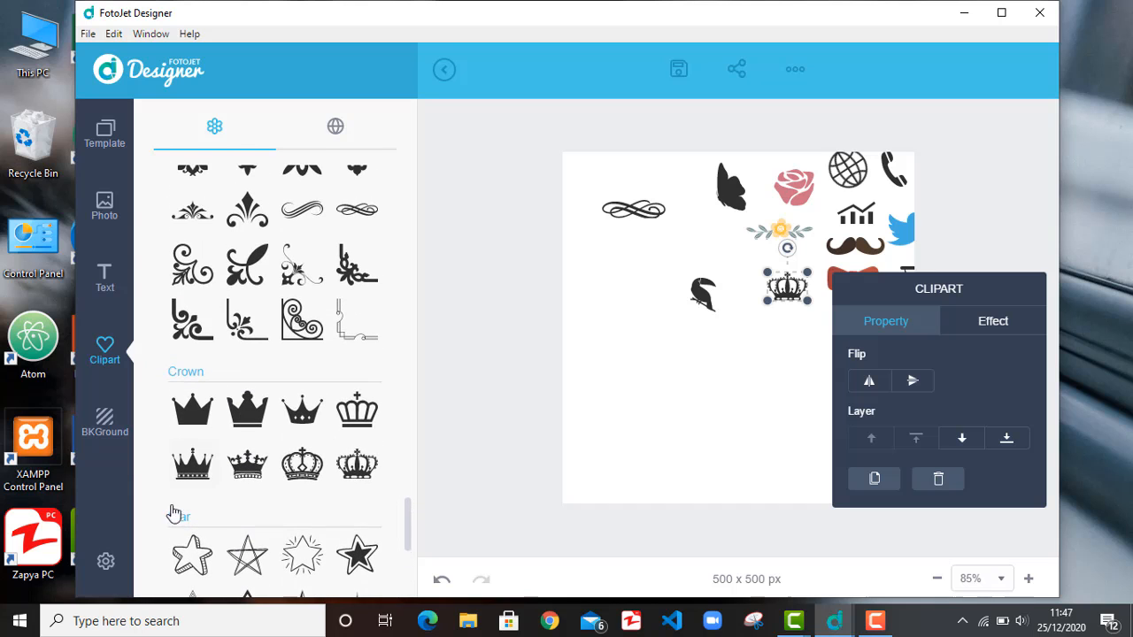
{"action": "left_click", "coordinate": [183, 372]}
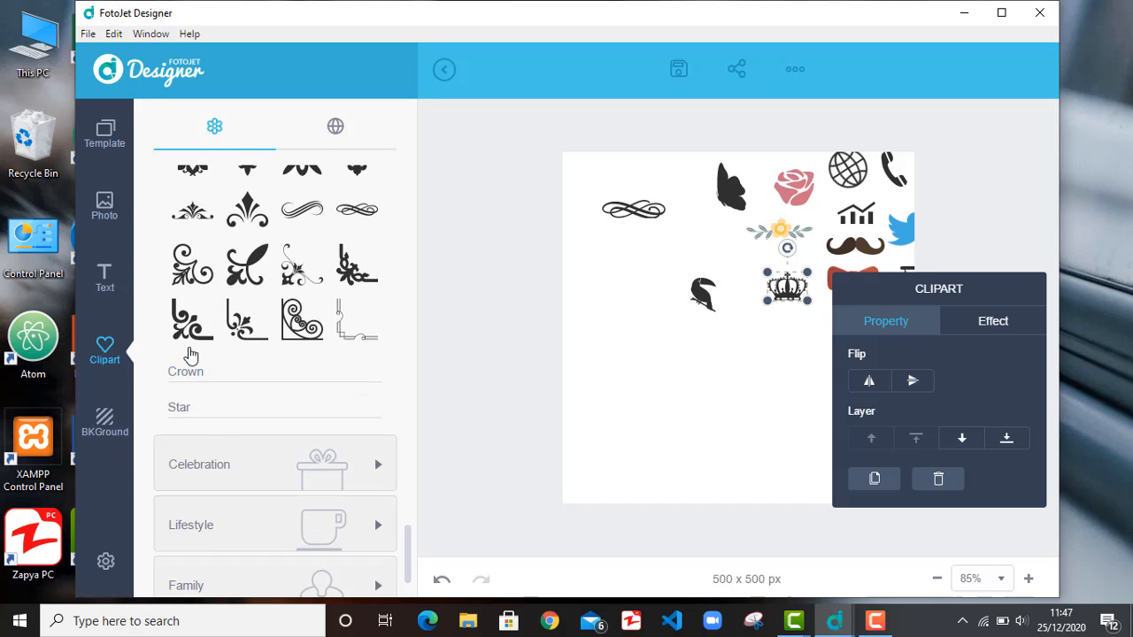
{"action": "scroll", "coordinate": [188, 361], "scroll_direction": "up", "scroll_amount": 5}
{"action": "left_click", "coordinate": [198, 453]}
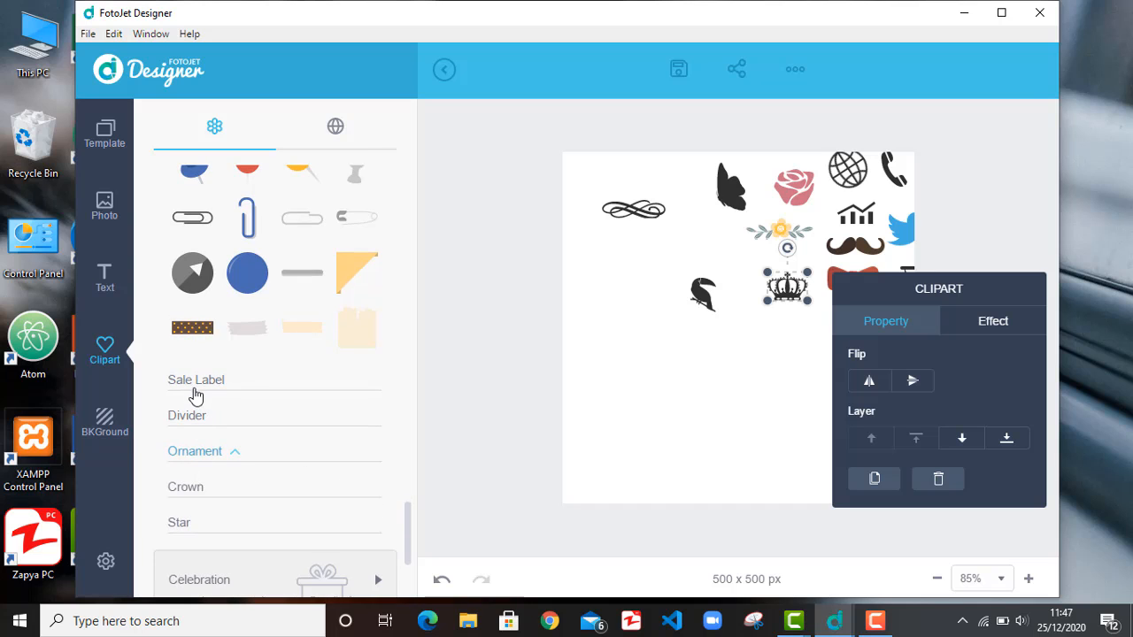
{"action": "scroll", "coordinate": [187, 442], "scroll_direction": "up", "scroll_amount": 6}
{"action": "left_click", "coordinate": [193, 589]}
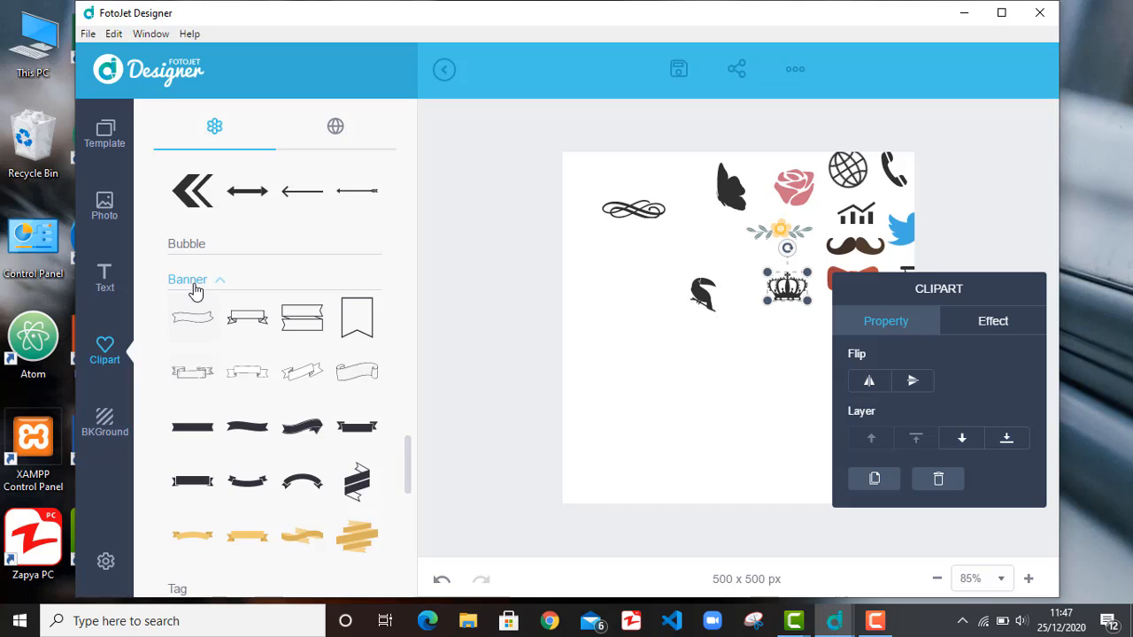
{"action": "left_click", "coordinate": [196, 281]}
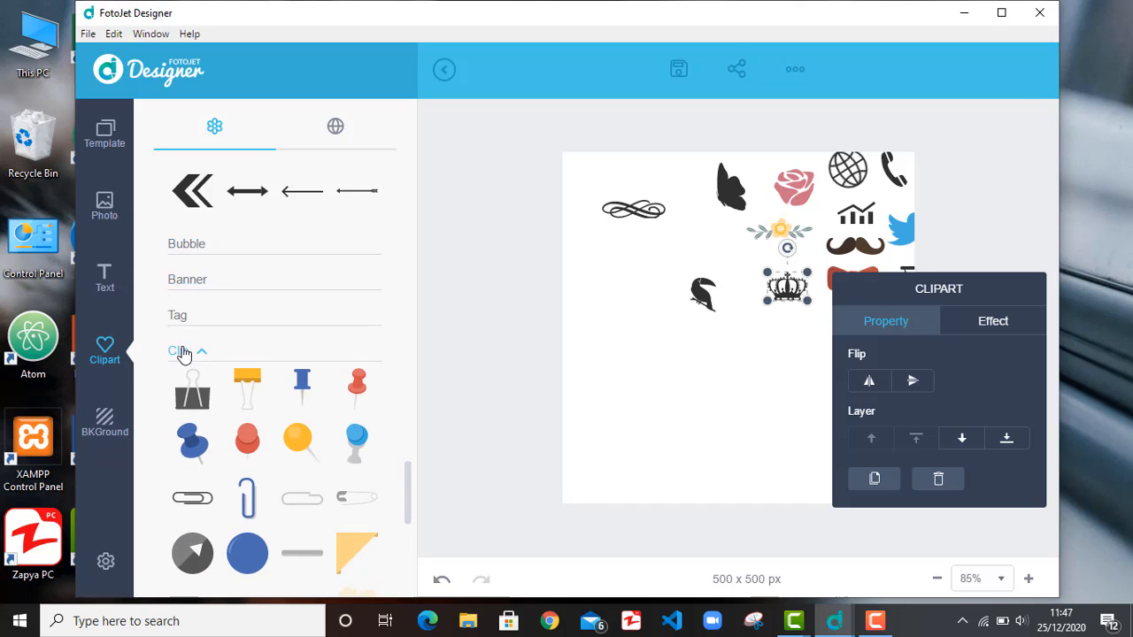
{"action": "left_click", "coordinate": [181, 352]}
{"action": "scroll", "coordinate": [194, 265], "scroll_direction": "up", "scroll_amount": 5}
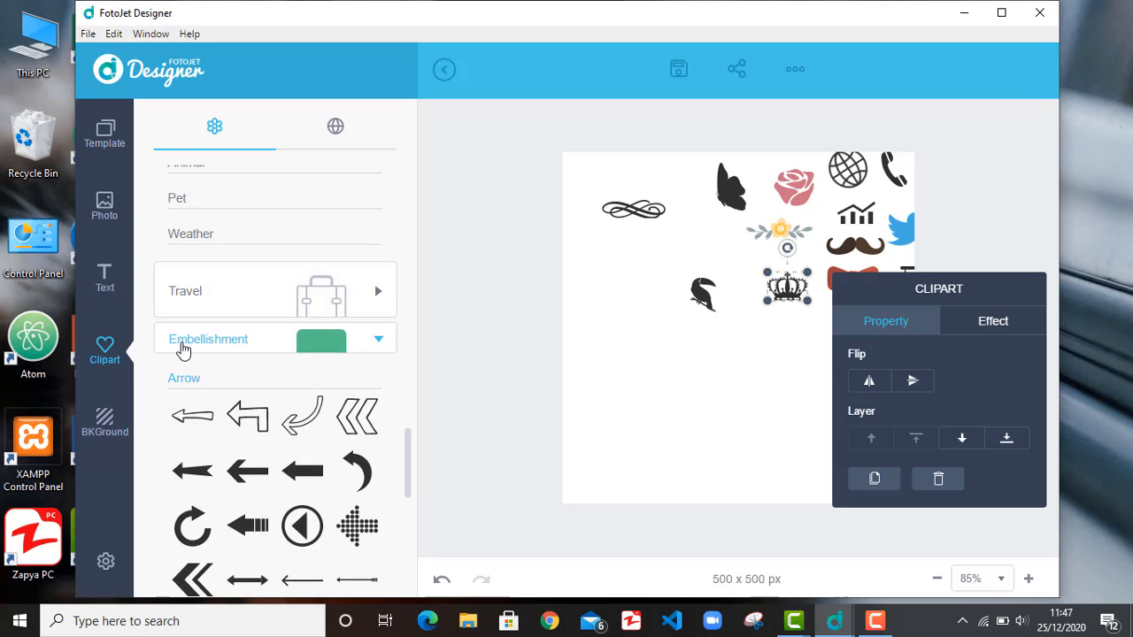
{"action": "left_click", "coordinate": [187, 378]}
{"action": "scroll", "coordinate": [190, 380], "scroll_direction": "down", "scroll_amount": 5}
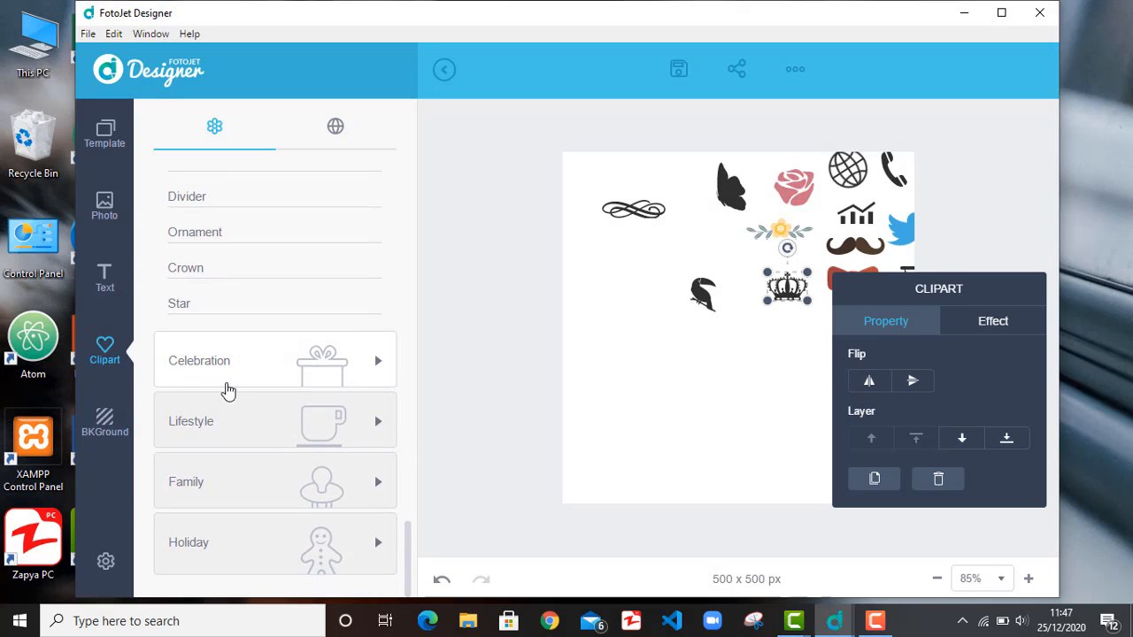
Step: Look through the Birthday, Birthday Icon, Balloon, Gift, Flag and Birthday Badge clipart in the Celebration category
{"action": "left_click", "coordinate": [341, 375]}
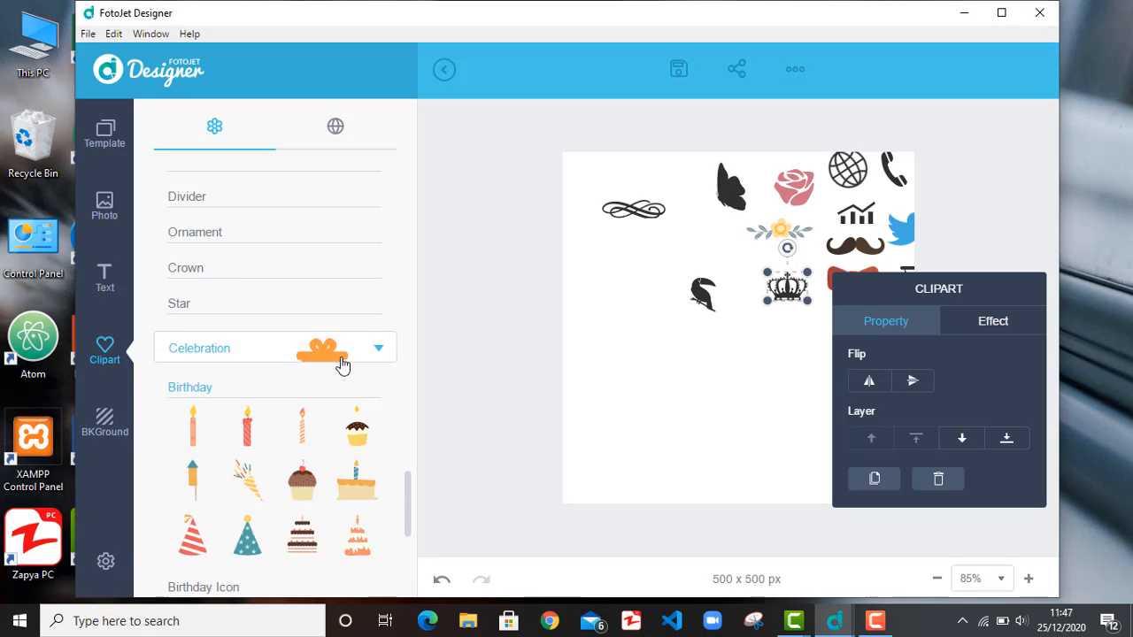
{"action": "scroll", "coordinate": [341, 365], "scroll_direction": "down", "scroll_amount": 4}
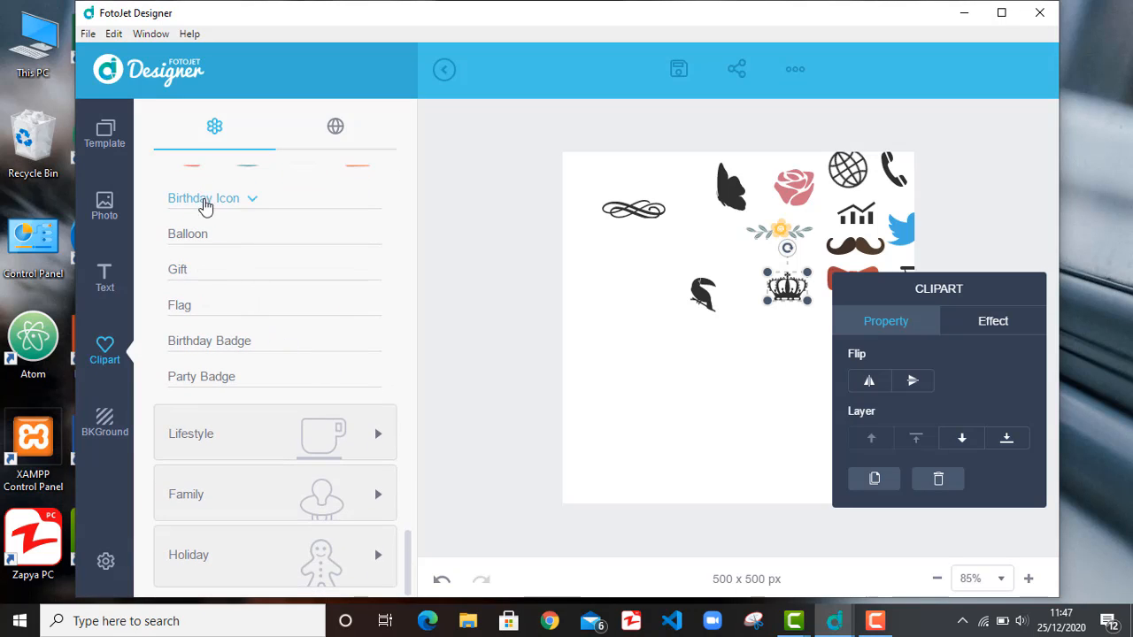
{"action": "left_click", "coordinate": [208, 211]}
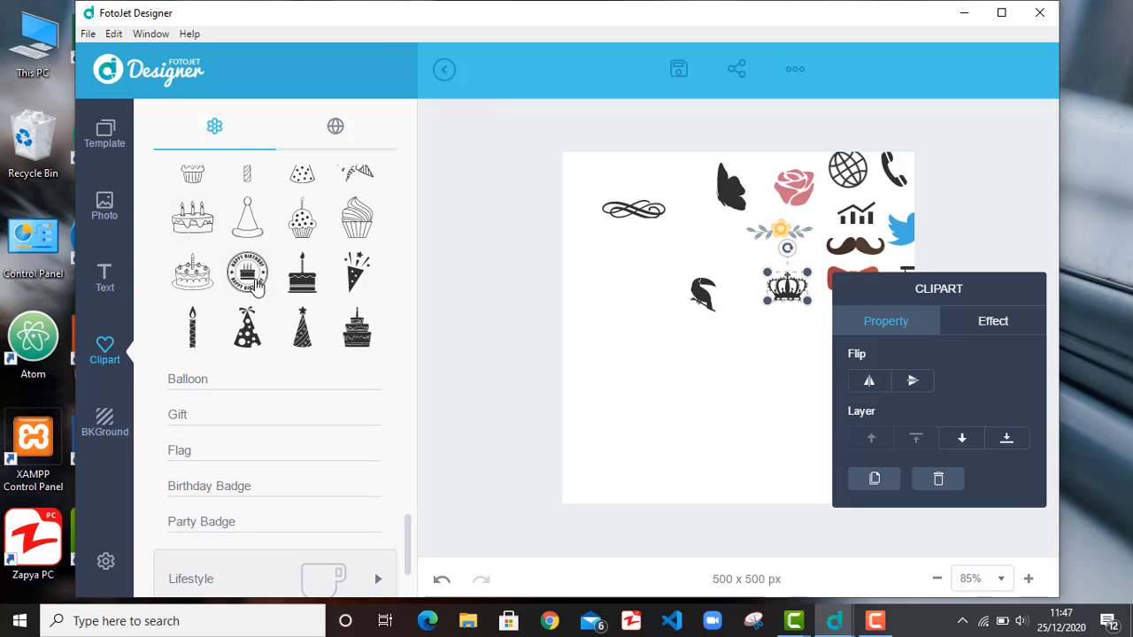
{"action": "left_click", "coordinate": [180, 387]}
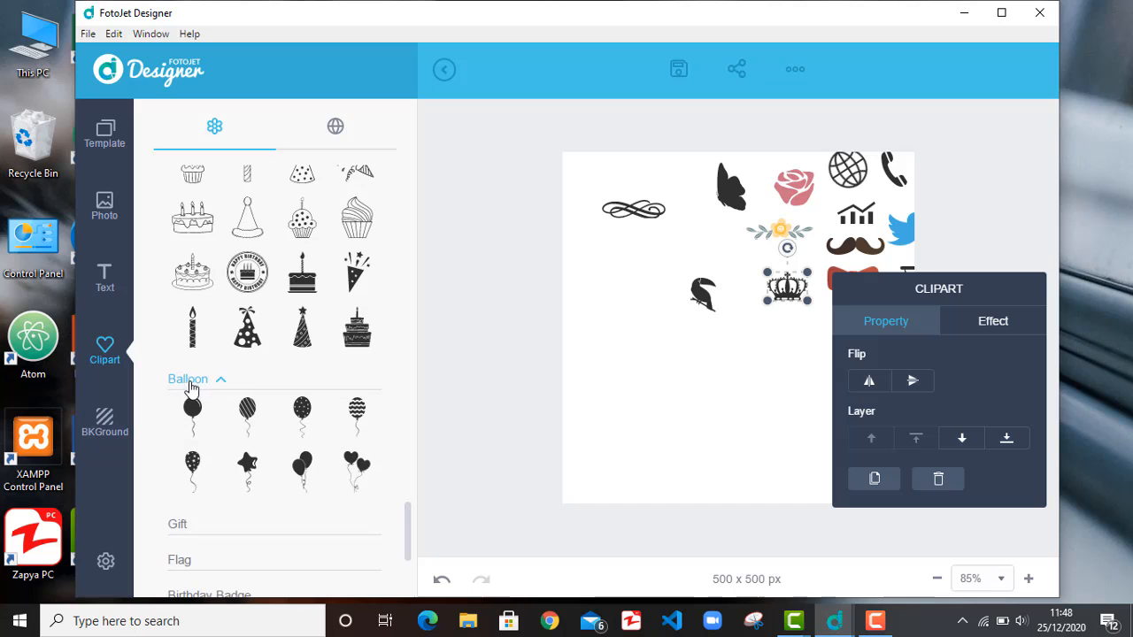
{"action": "left_click", "coordinate": [191, 389]}
{"action": "left_click", "coordinate": [193, 419]}
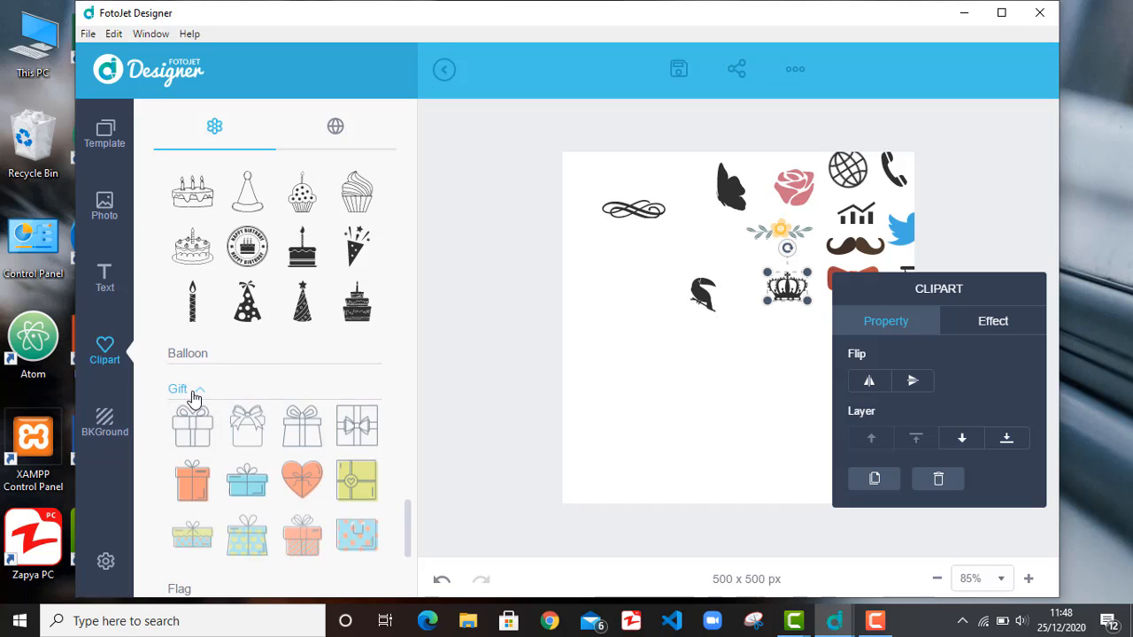
{"action": "left_click", "coordinate": [196, 397]}
{"action": "left_click", "coordinate": [185, 423]}
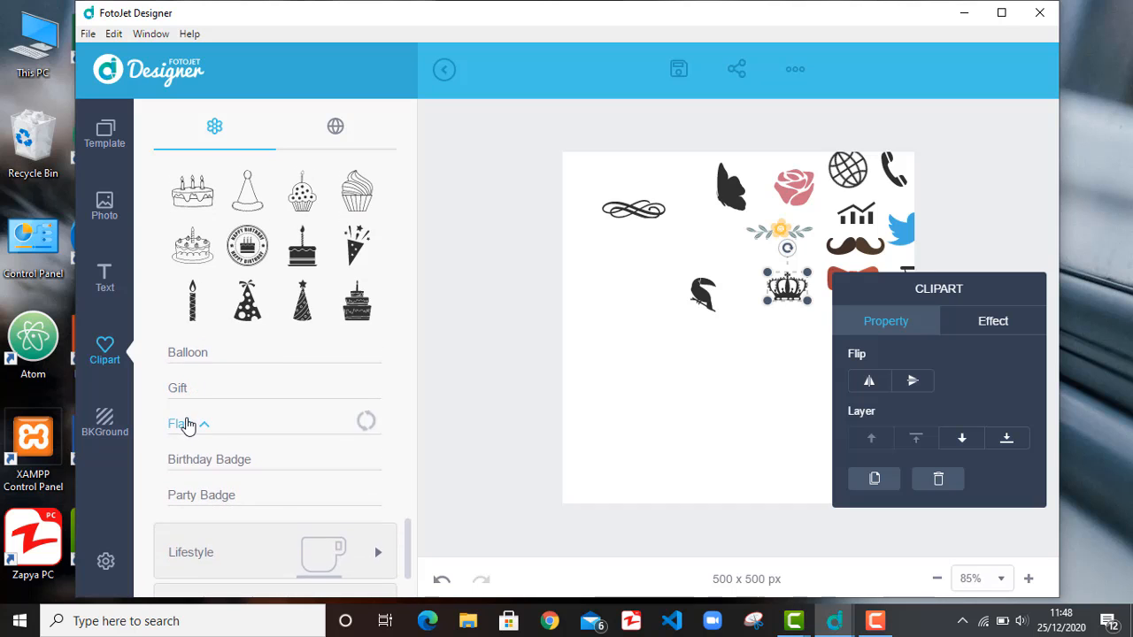
{"action": "left_click", "coordinate": [186, 391]}
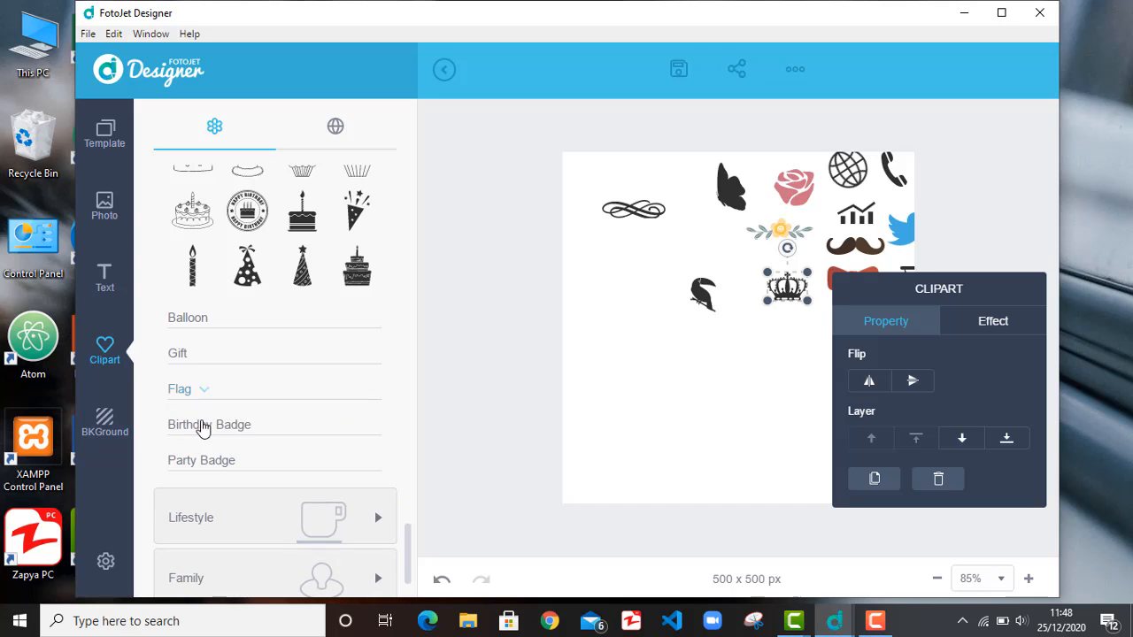
{"action": "left_click", "coordinate": [203, 426]}
{"action": "left_click", "coordinate": [205, 400]}
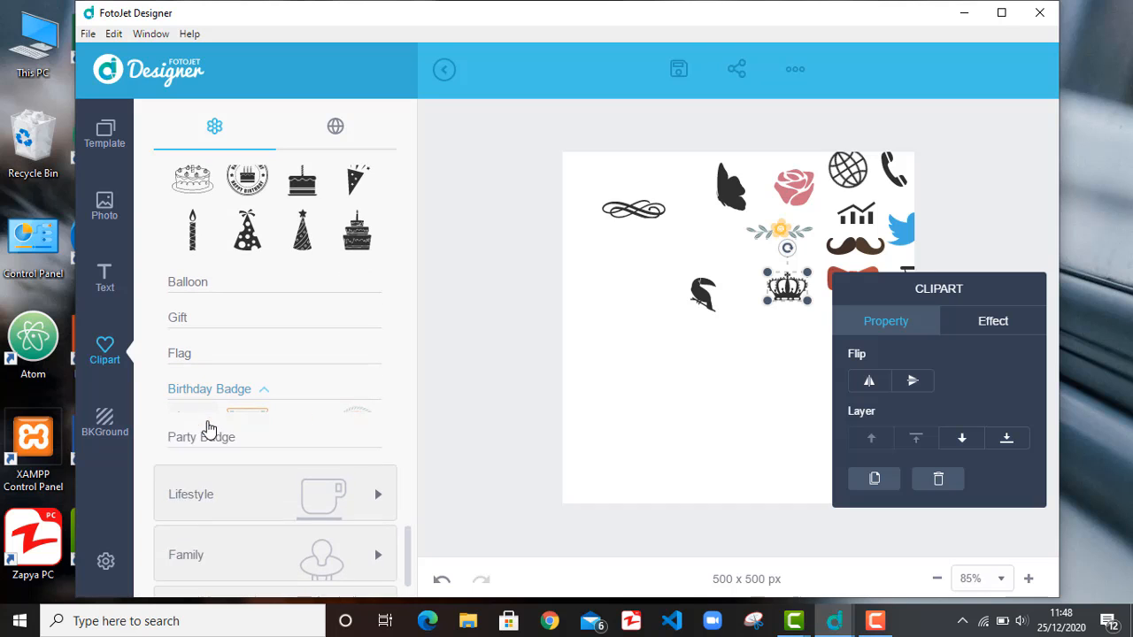
Step: Add the pink doughnut from the Food clipart in the Lifestyle category and shrink it to 68 x 68 px below the swirl ornament
{"action": "left_click", "coordinate": [208, 426]}
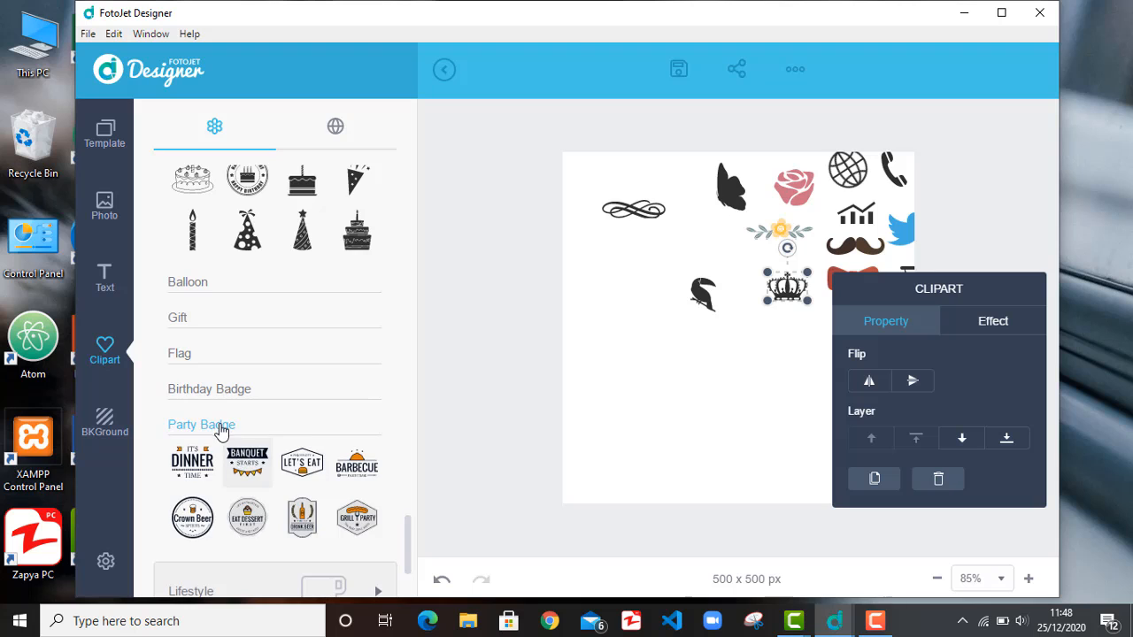
{"action": "left_click", "coordinate": [221, 427]}
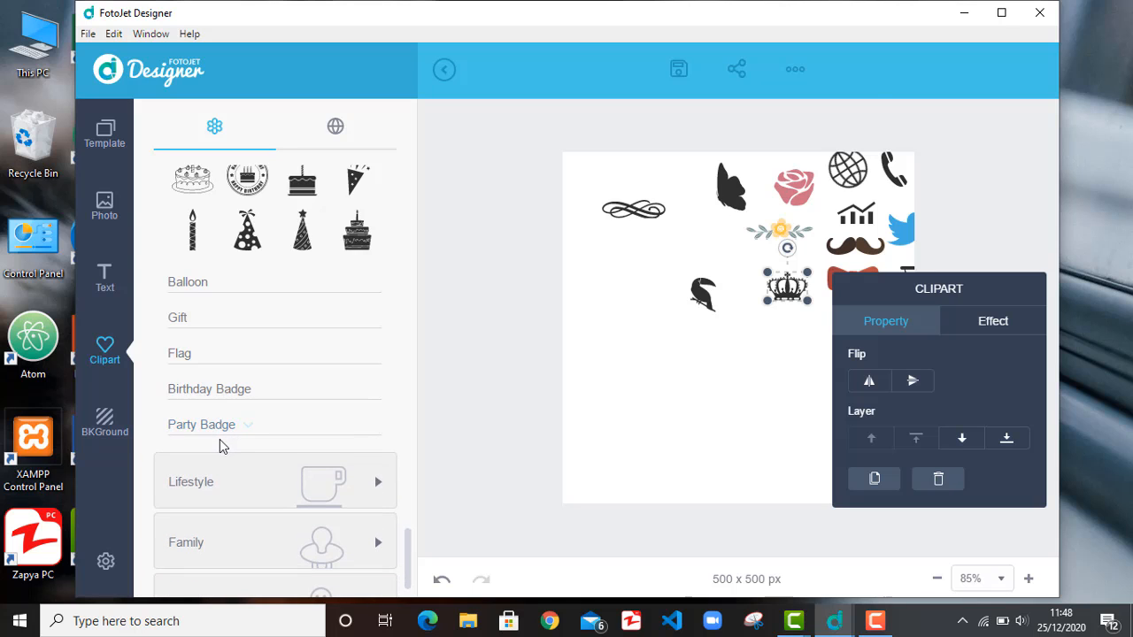
{"action": "left_click", "coordinate": [224, 487]}
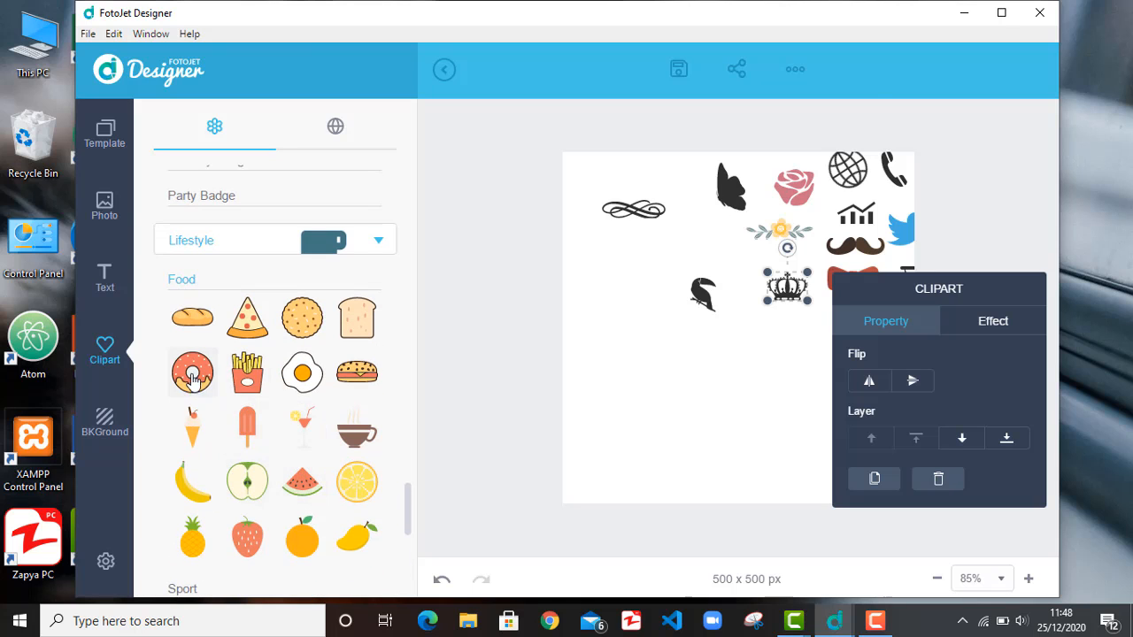
{"action": "left_click_drag", "start_coordinate": [193, 379], "coordinate": [661, 349]}
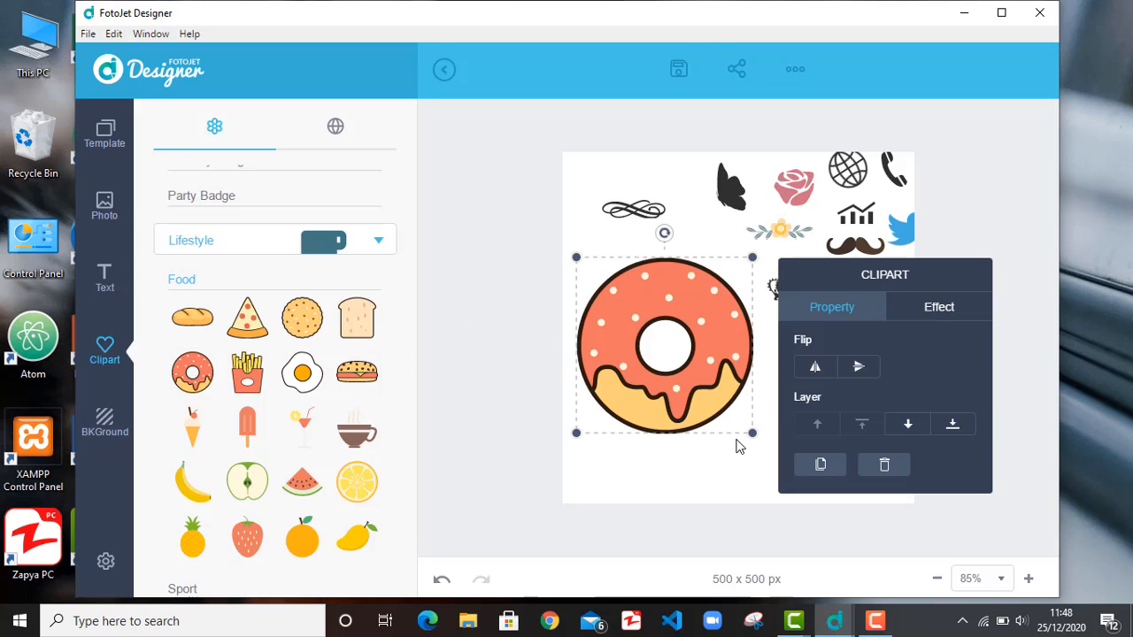
{"action": "left_click_drag", "start_coordinate": [748, 426], "coordinate": [580, 308]}
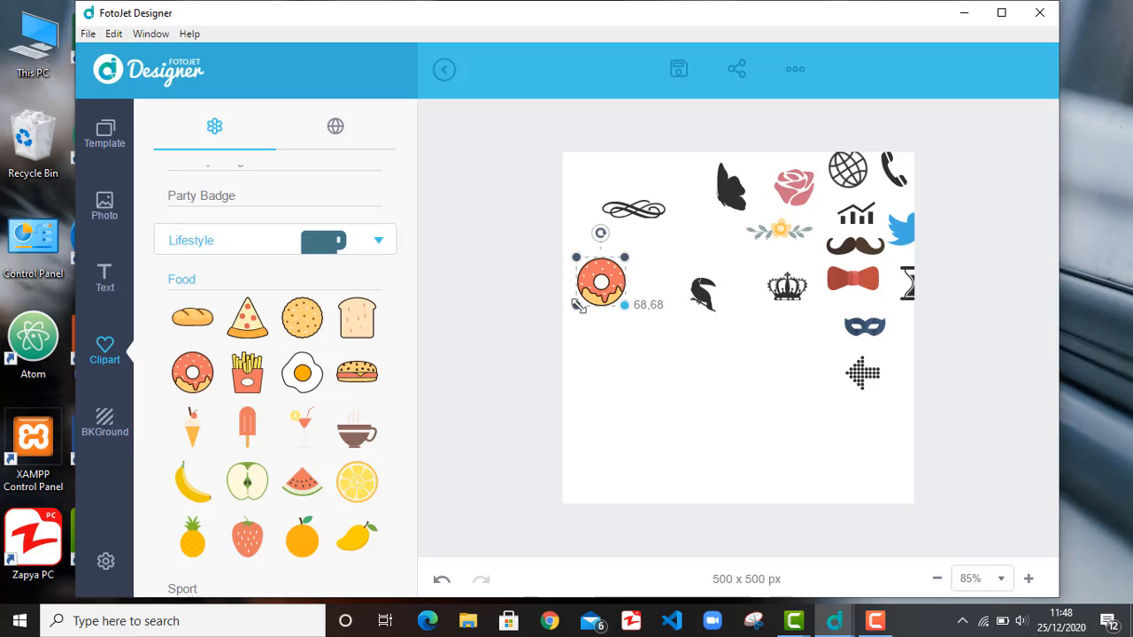
{"action": "left_click_drag", "start_coordinate": [577, 305], "coordinate": [577, 306]}
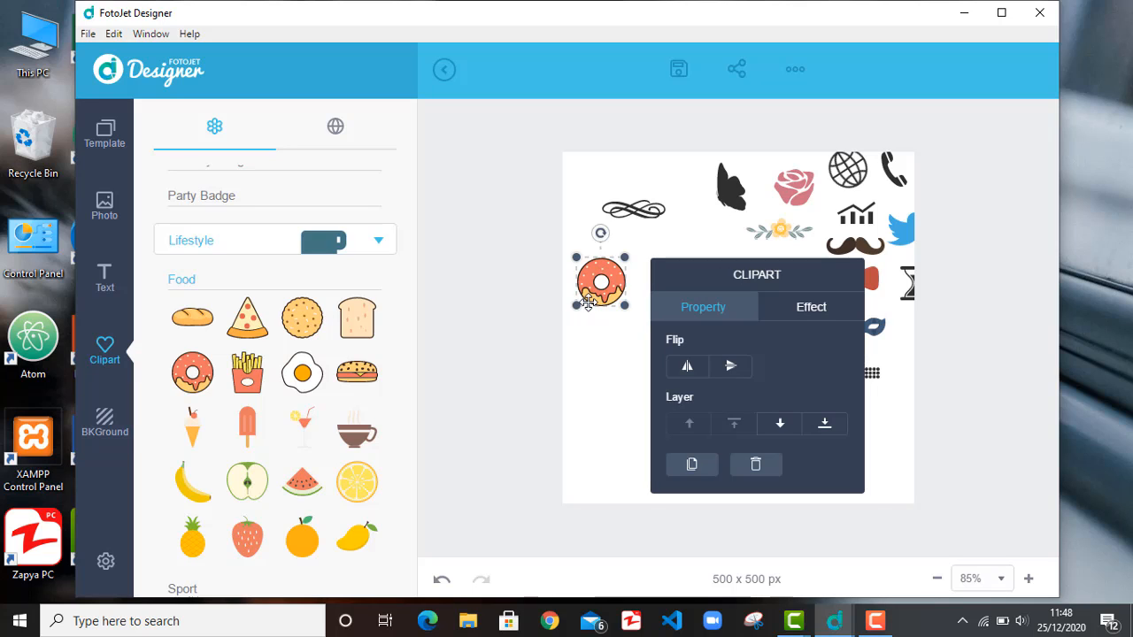
{"action": "left_click", "coordinate": [593, 356]}
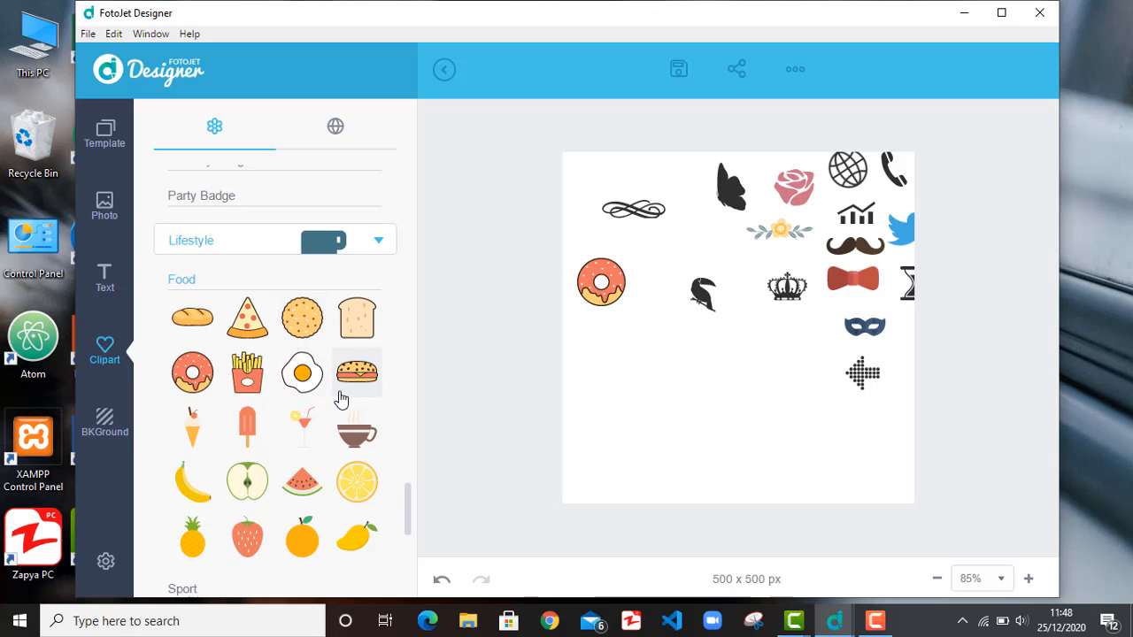
Step: Look through the Sport clipart in the Lifestyle category
{"action": "left_click", "coordinate": [184, 290]}
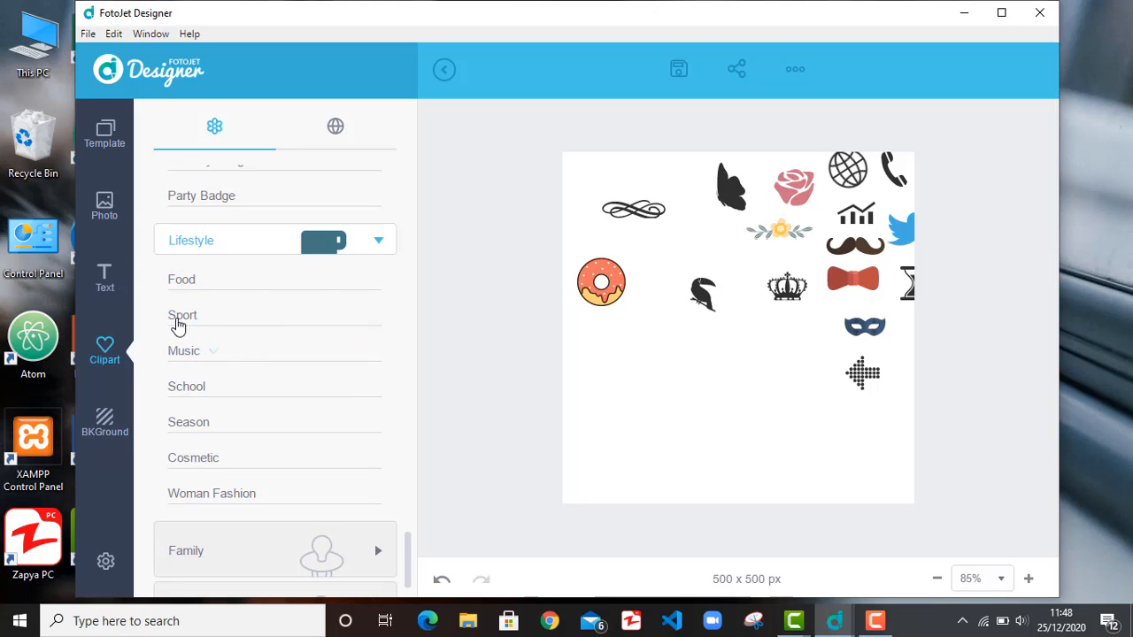
{"action": "left_click", "coordinate": [178, 319]}
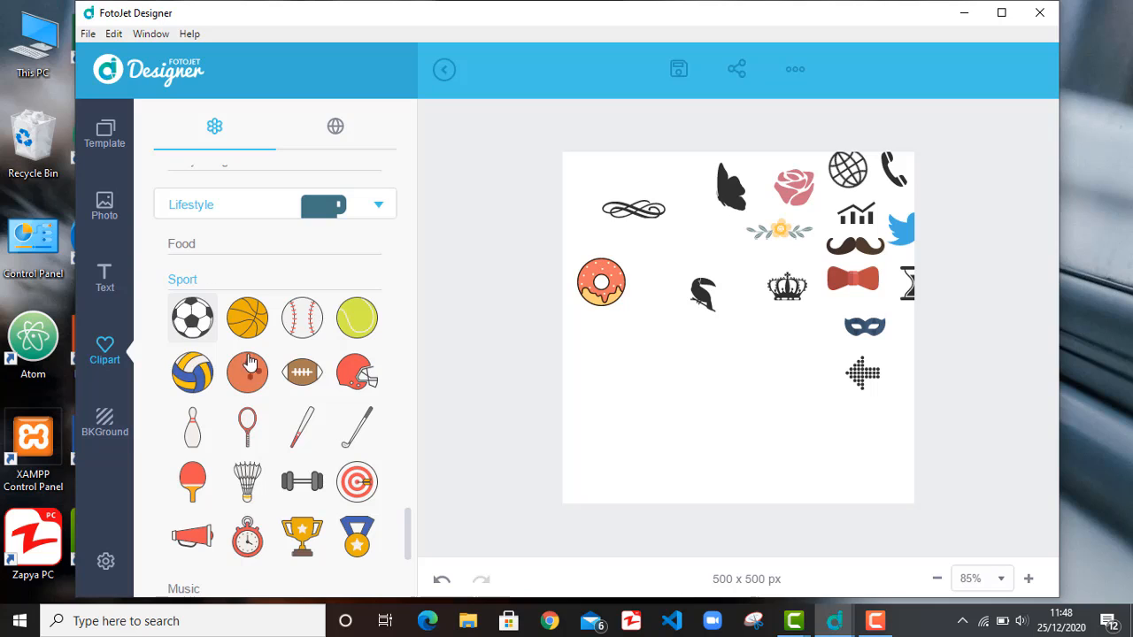
{"action": "scroll", "coordinate": [299, 366], "scroll_direction": "down", "scroll_amount": 1}
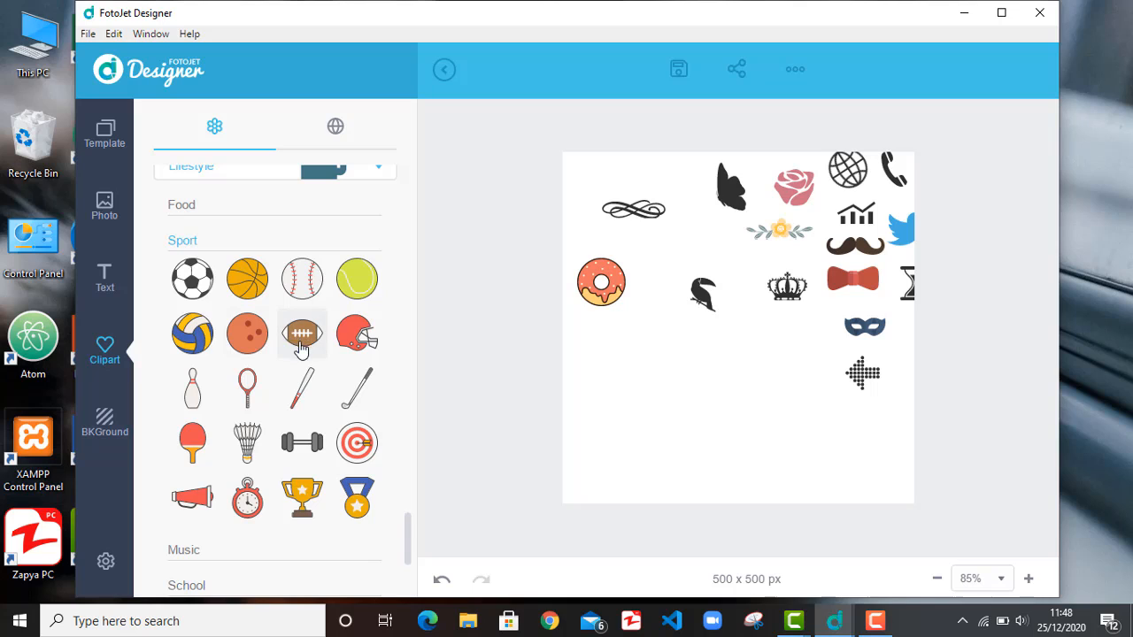
{"action": "scroll", "coordinate": [306, 371], "scroll_direction": "down", "scroll_amount": 2}
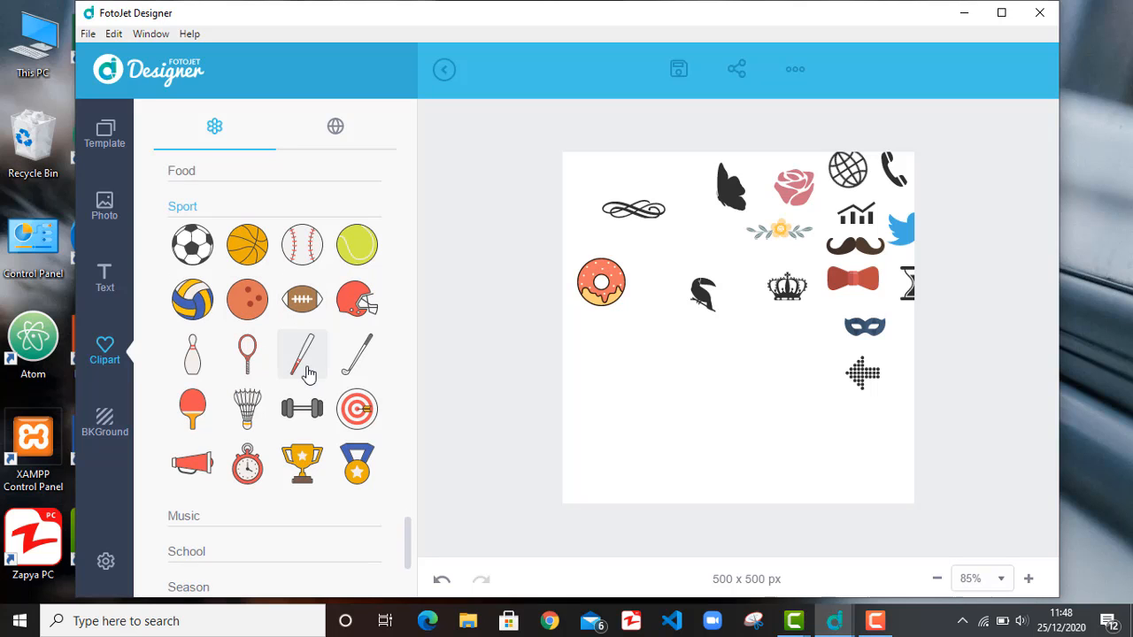
{"action": "scroll", "coordinate": [305, 371], "scroll_direction": "down", "scroll_amount": 3}
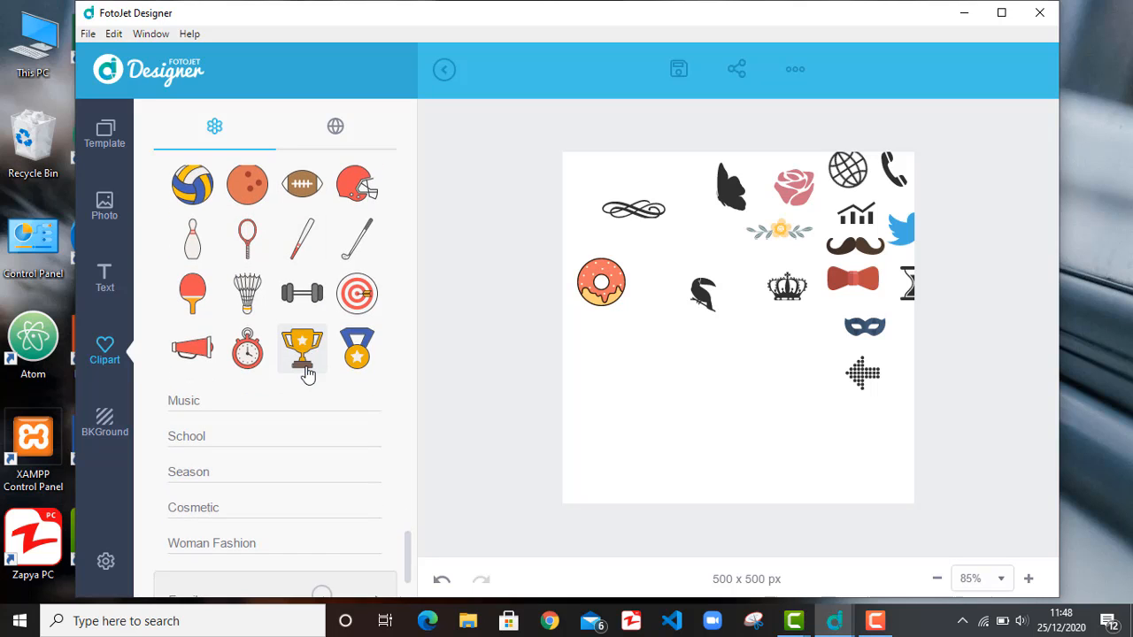
Step: Add the round badge with two raised rock hands from the Music clipart, shrink it and place it below the crown
{"action": "left_click", "coordinate": [194, 390]}
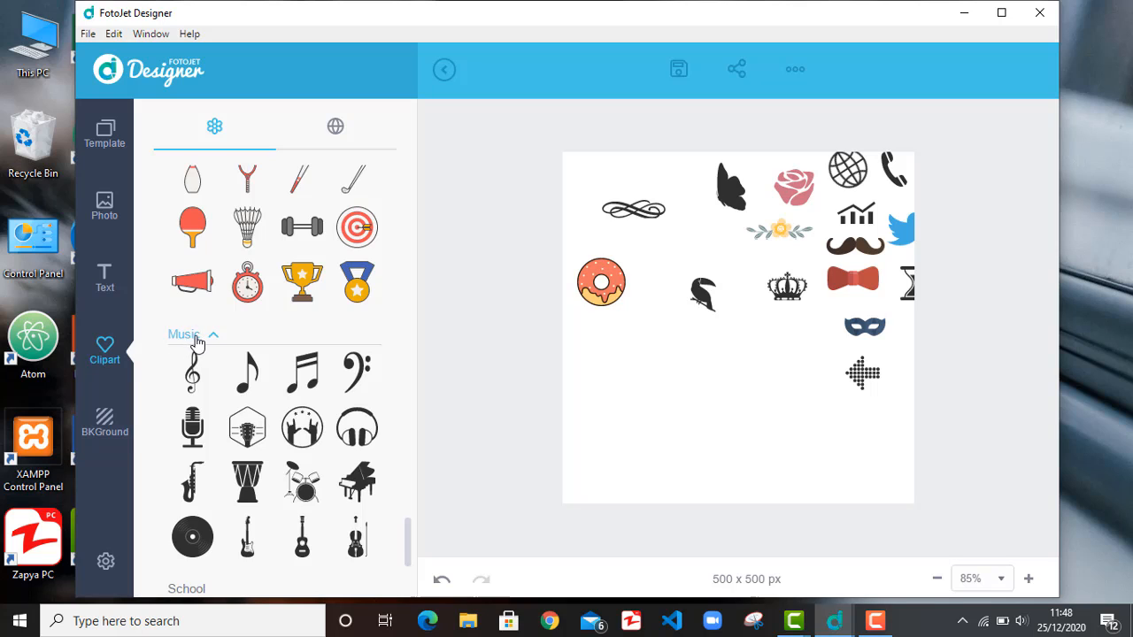
{"action": "left_click_drag", "start_coordinate": [301, 431], "coordinate": [639, 403]}
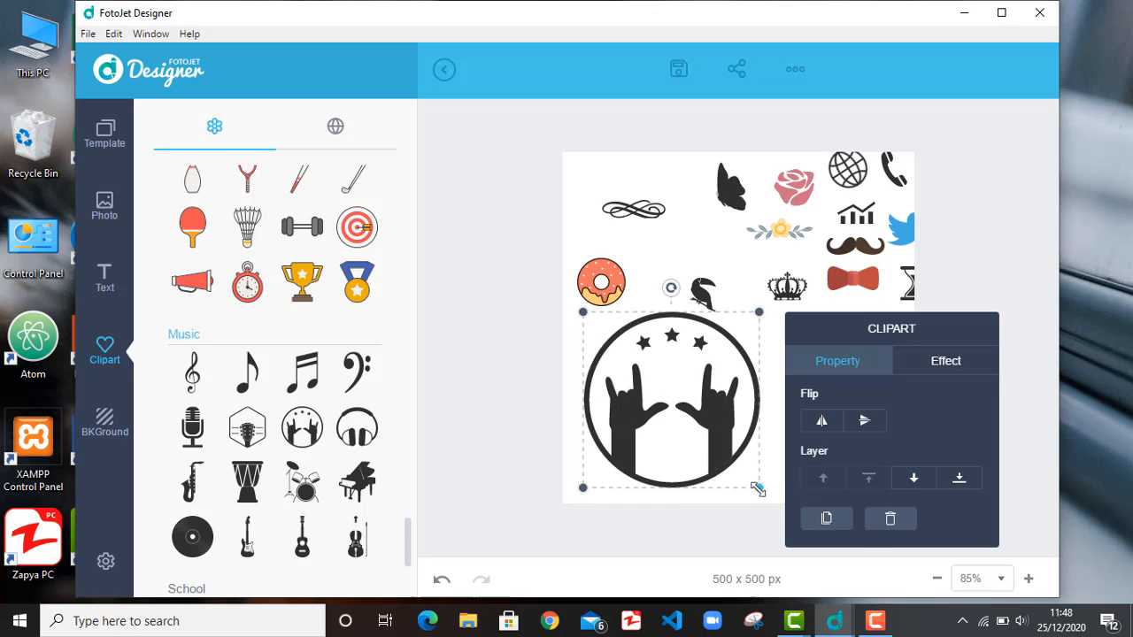
{"action": "left_click_drag", "start_coordinate": [758, 489], "coordinate": [775, 375]}
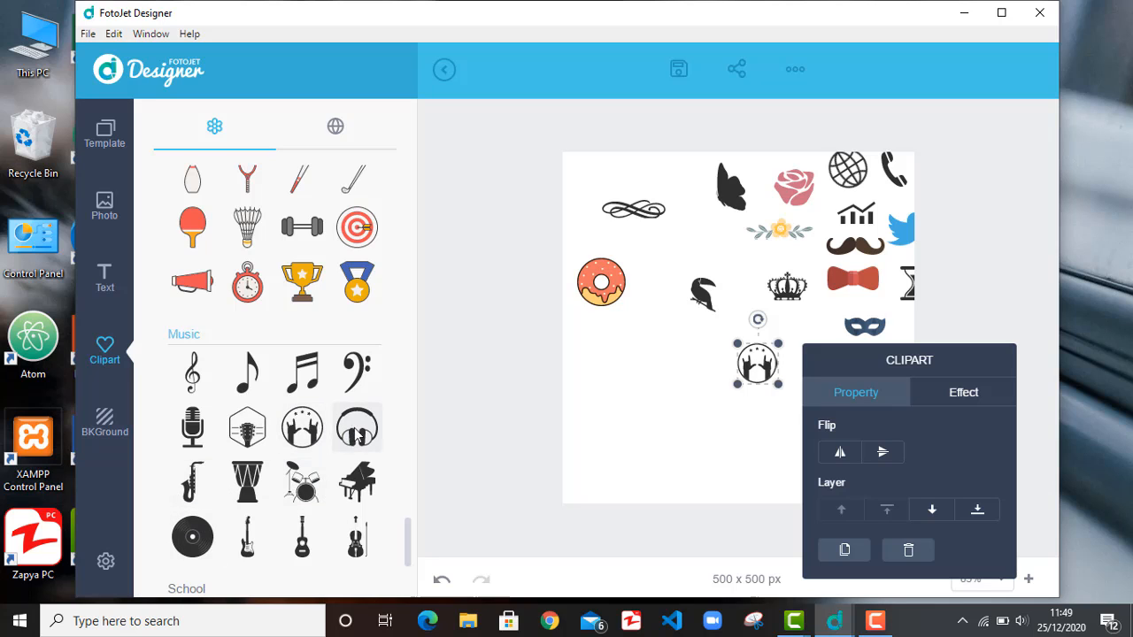
Step: Add the headphones and the bass clef from the Music clipart, shrinking the headphones and placing them below the dotted arrow
{"action": "left_click_drag", "start_coordinate": [357, 431], "coordinate": [672, 380]}
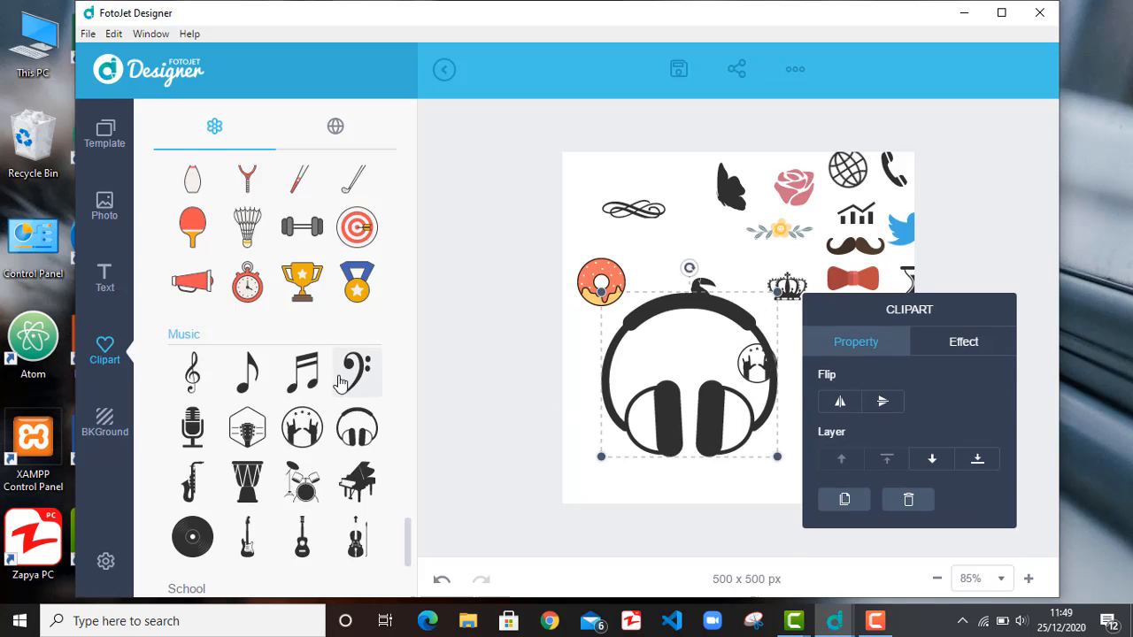
{"action": "left_click_drag", "start_coordinate": [401, 380], "coordinate": [611, 361]}
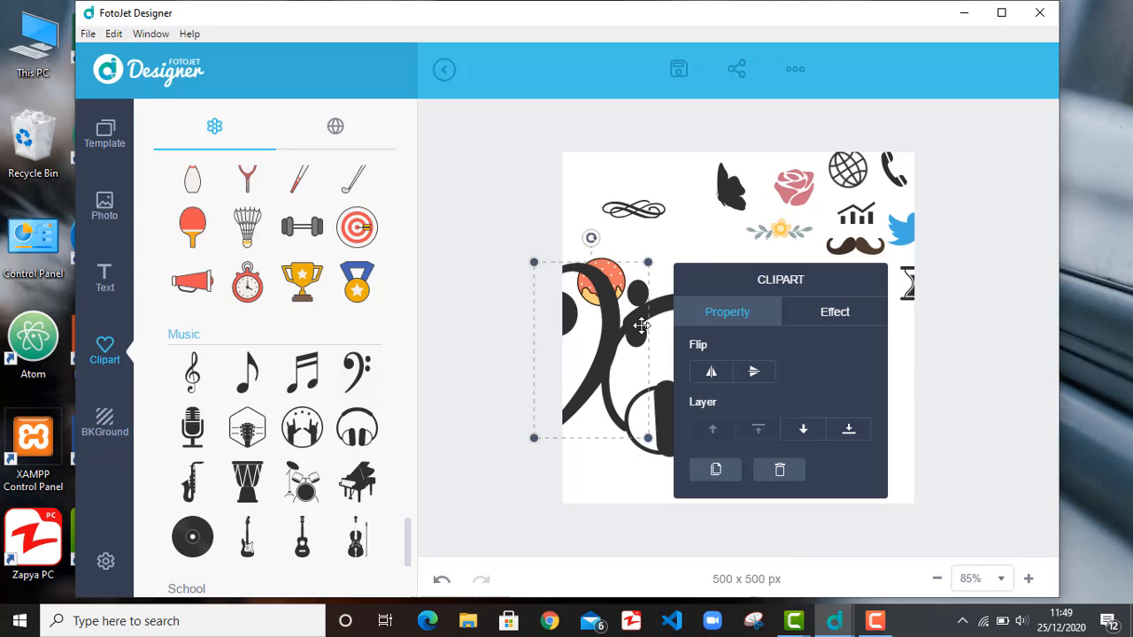
{"action": "left_click_drag", "start_coordinate": [653, 402], "coordinate": [716, 457]}
{"action": "left_click_drag", "start_coordinate": [818, 333], "coordinate": [806, 421]}
Step: Shrink the bass clef and place it below the black toucan
{"action": "left_click", "coordinate": [588, 334]}
{"action": "left_click", "coordinate": [588, 334]}
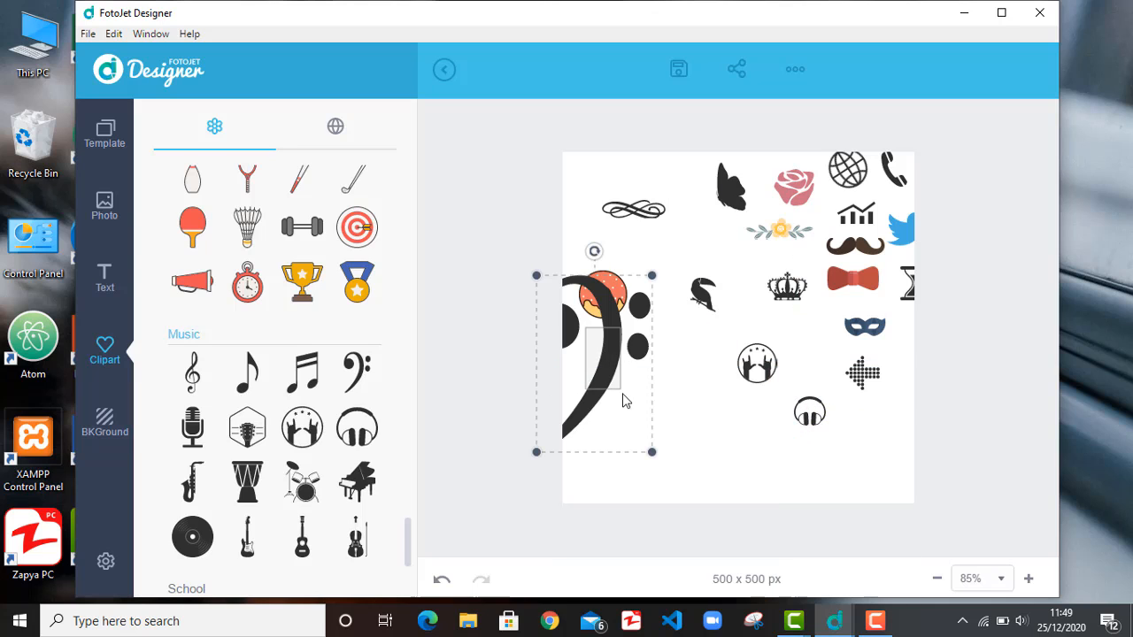
{"action": "left_click", "coordinate": [588, 376]}
{"action": "left_click", "coordinate": [600, 503]}
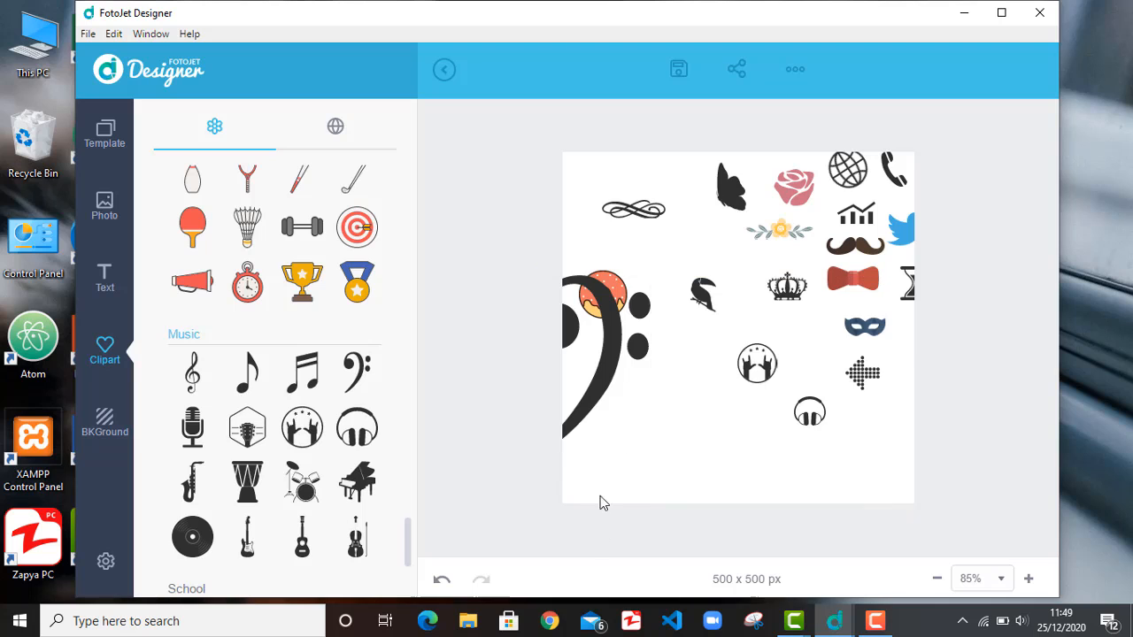
{"action": "left_click_drag", "start_coordinate": [593, 381], "coordinate": [659, 449]}
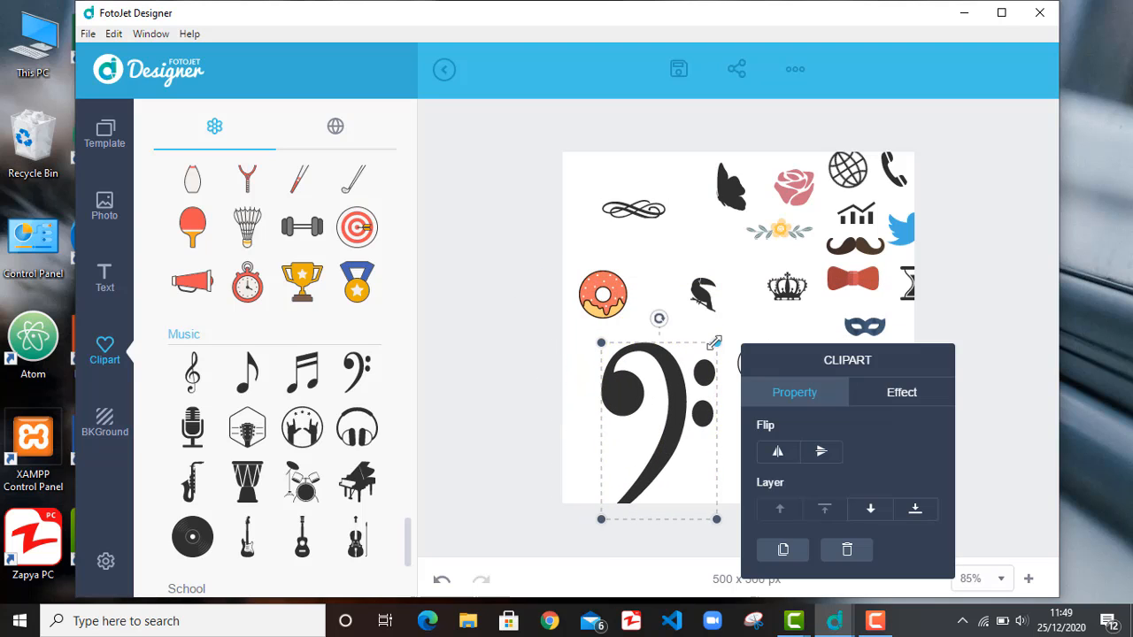
{"action": "mouse_move", "coordinate": [714, 342]}
{"action": "left_mouse_down"}
{"action": "mouse_move", "coordinate": [652, 420]}
{"action": "mouse_move", "coordinate": [633, 469]}
{"action": "mouse_move", "coordinate": [614, 475]}
{"action": "mouse_move", "coordinate": [664, 378]}
{"action": "mouse_move", "coordinate": [692, 346]}
{"action": "mouse_move", "coordinate": [706, 349]}
{"action": "left_mouse_up"}
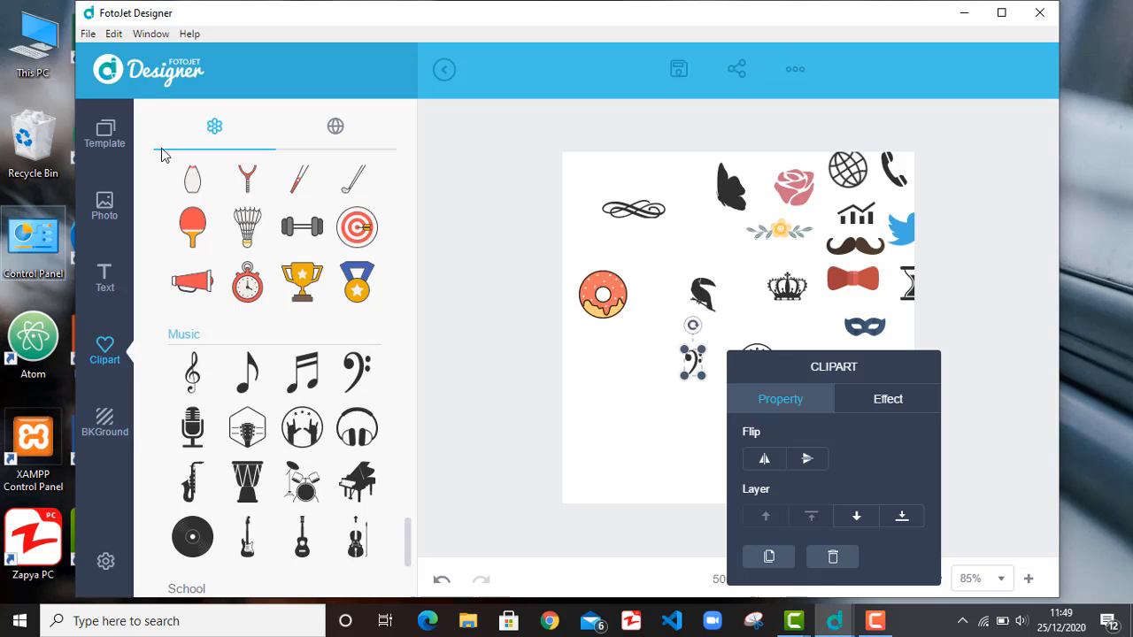
Step: Add the paintbrush from the School clipart, shrink it and place it below the doughnut
{"action": "left_click", "coordinate": [186, 335]}
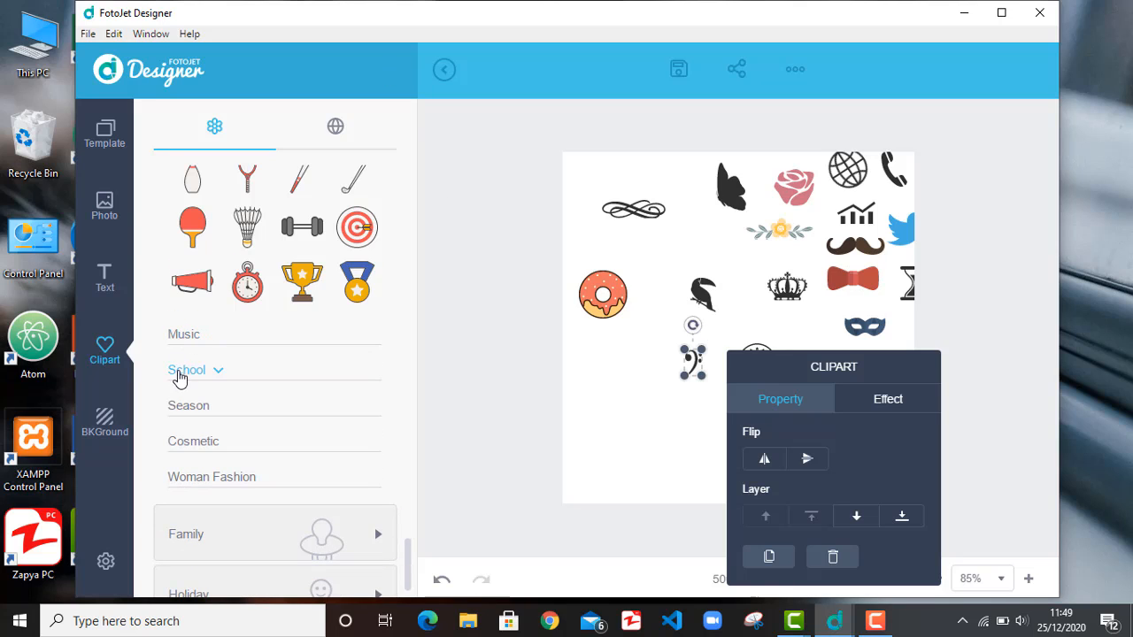
{"action": "left_click", "coordinate": [178, 372]}
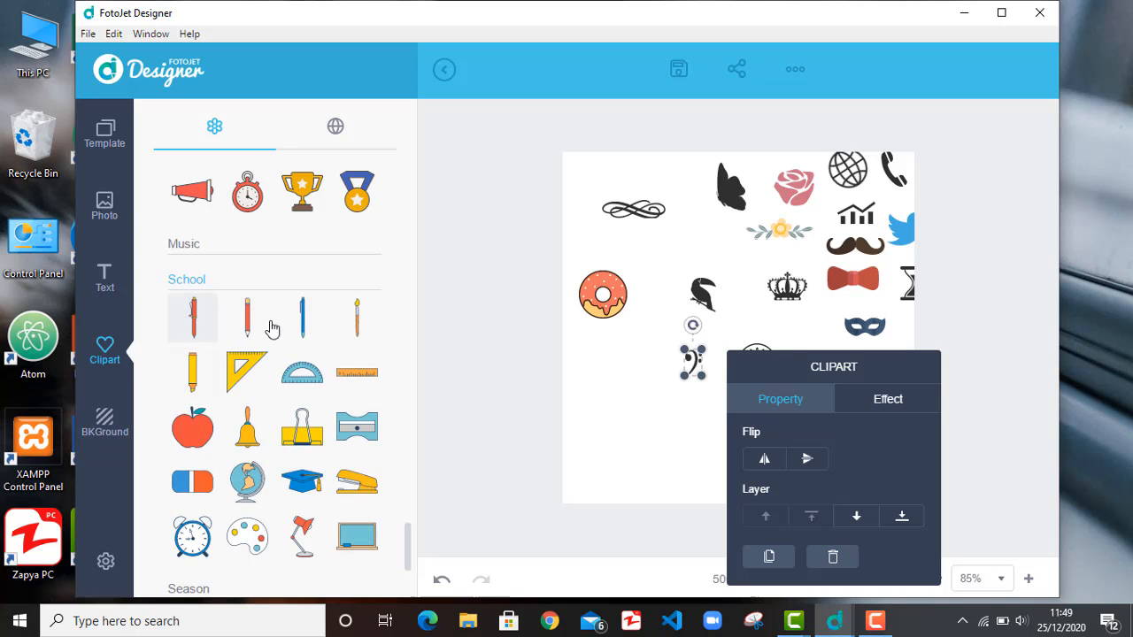
{"action": "left_click", "coordinate": [356, 329]}
{"action": "scroll", "coordinate": [355, 336], "scroll_direction": "down", "scroll_amount": 3}
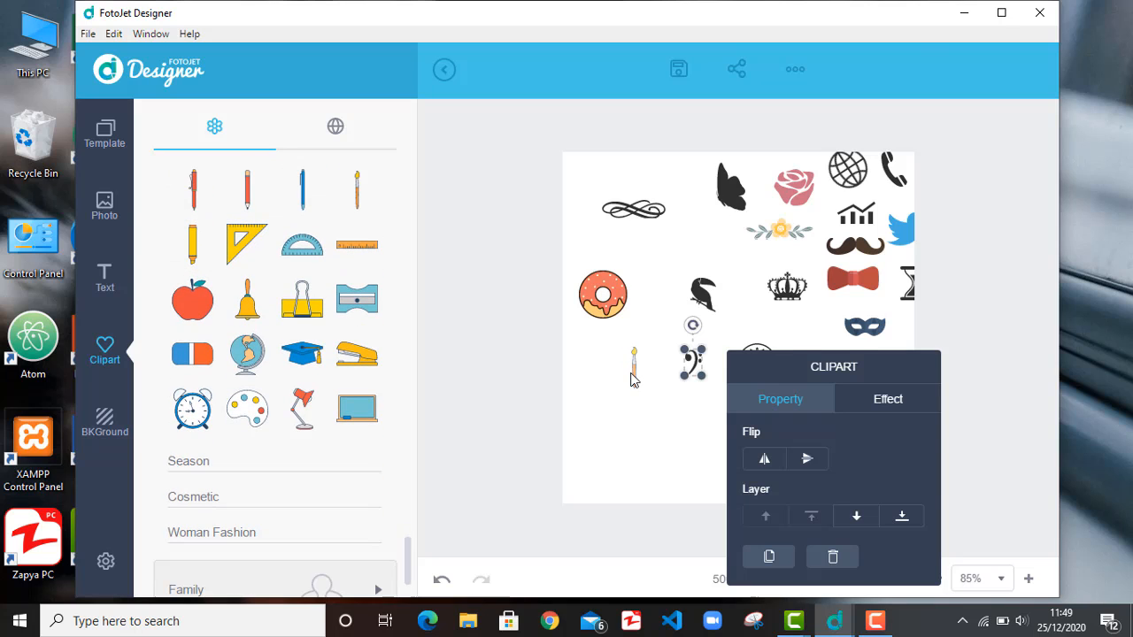
{"action": "left_click_drag", "start_coordinate": [654, 263], "coordinate": [638, 360]}
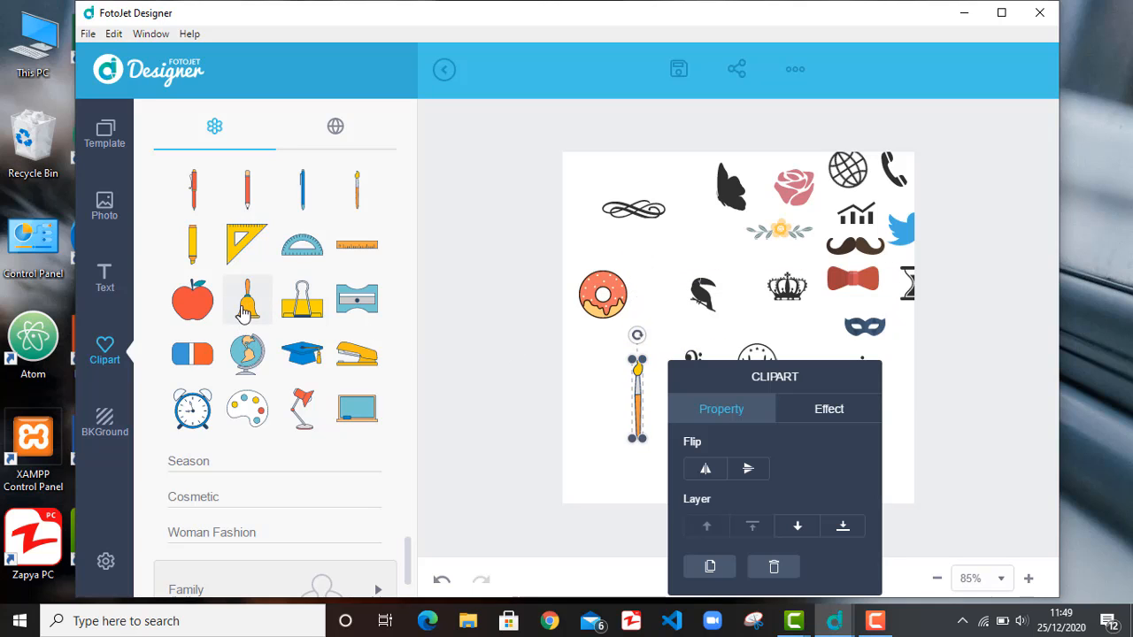
Step: Try out the yellow bell from the School clipart at a reduced size, view its effect options and delete it
{"action": "left_click_drag", "start_coordinate": [245, 311], "coordinate": [686, 252]}
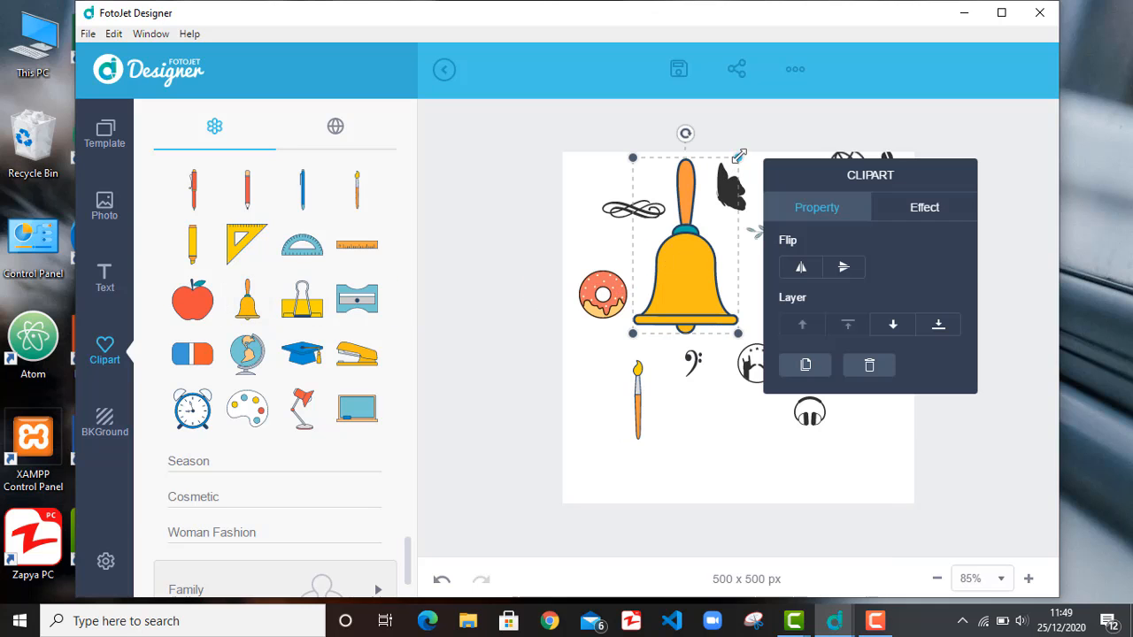
{"action": "left_click_drag", "start_coordinate": [739, 156], "coordinate": [681, 212]}
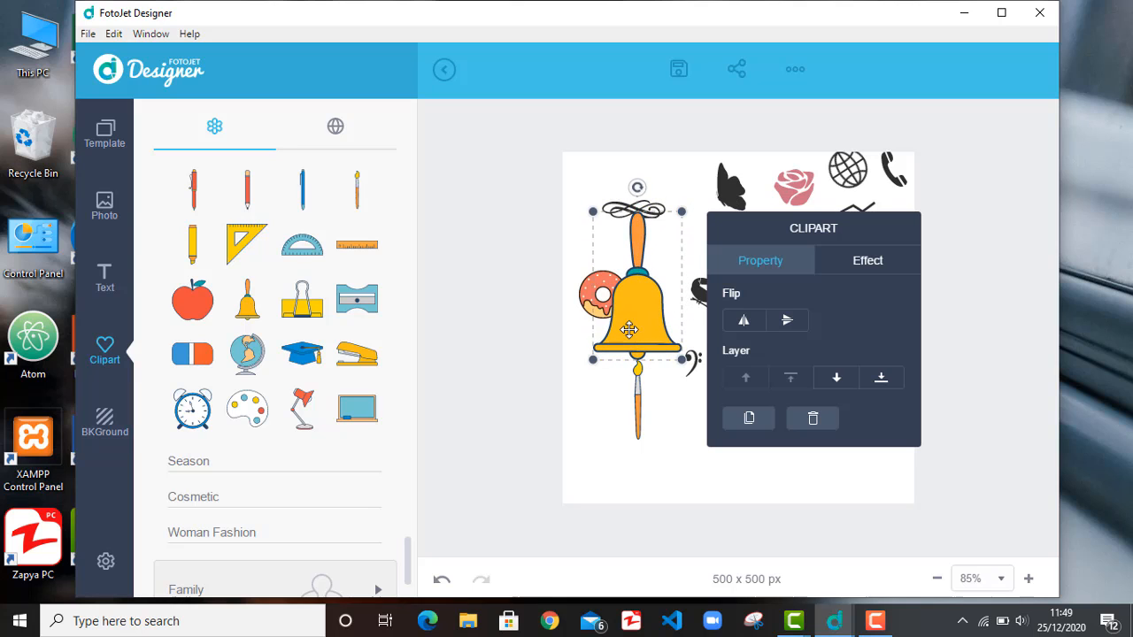
{"action": "left_click", "coordinate": [843, 274]}
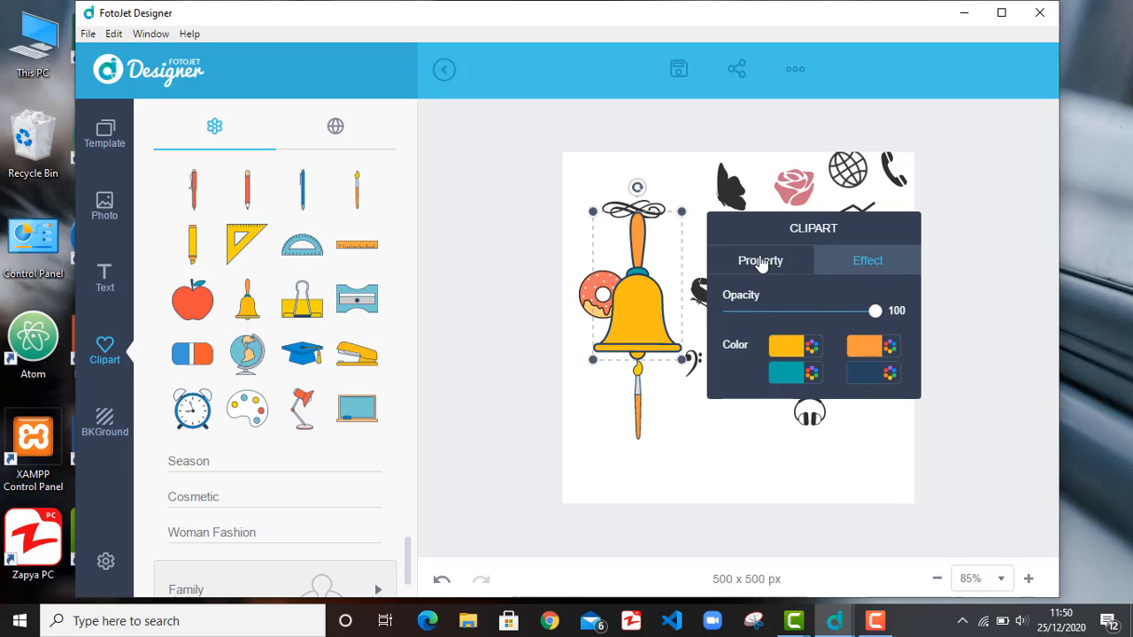
{"action": "left_click_drag", "start_coordinate": [638, 313], "coordinate": [640, 344]}
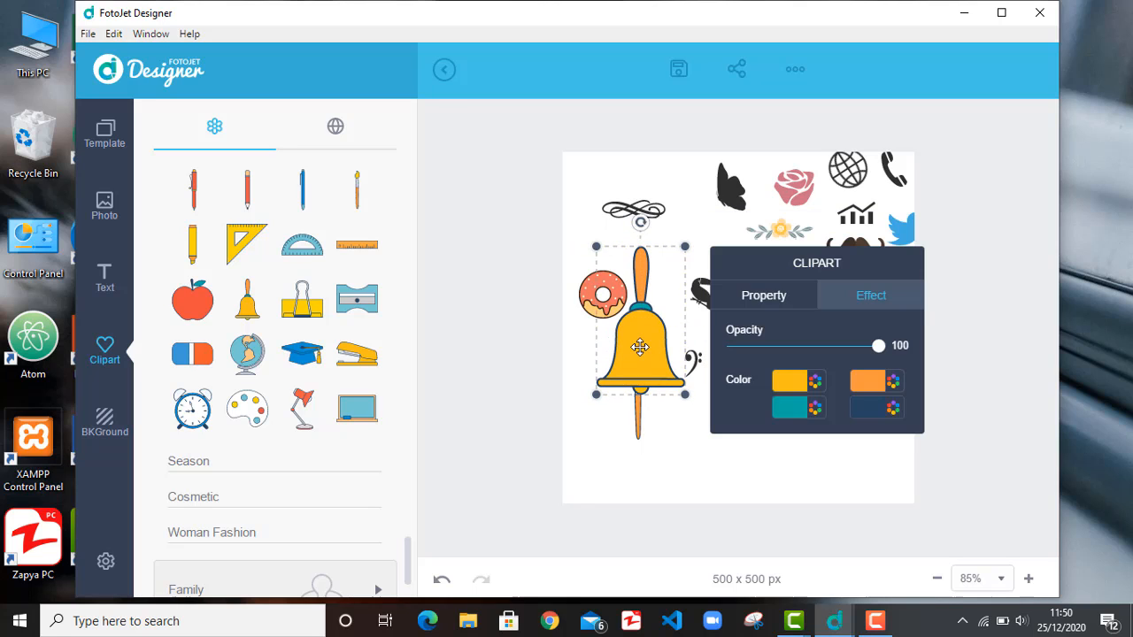
{"action": "key", "text": "Delete"}
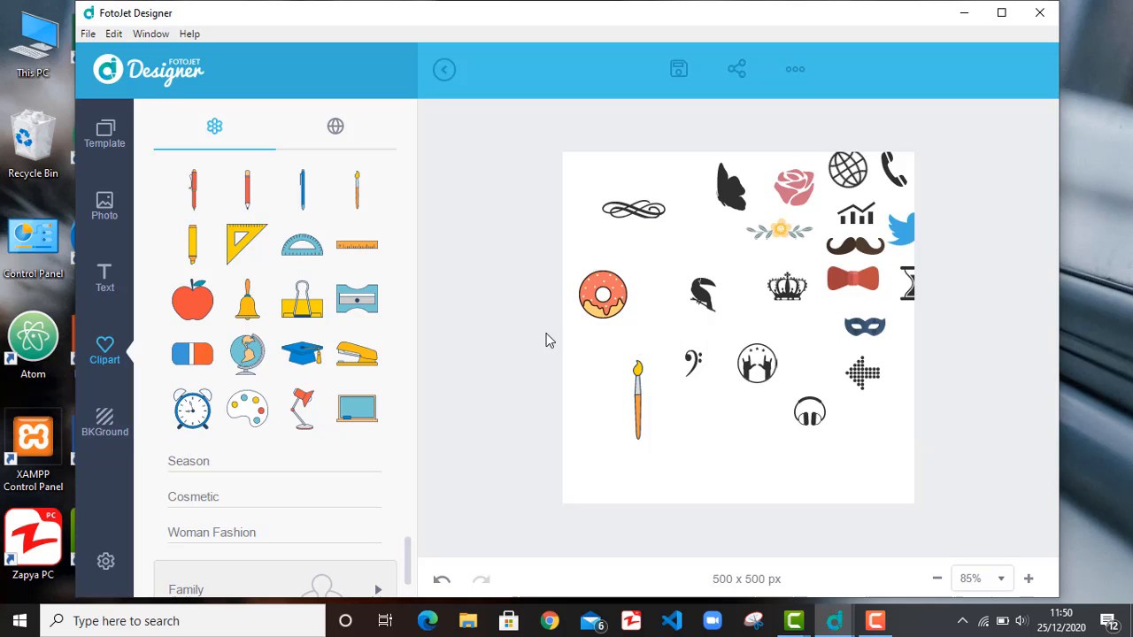
Step: Try out the blue graduation cap and the paint palette from the School clipart, deleting each from the canvas
{"action": "left_click", "coordinate": [639, 413]}
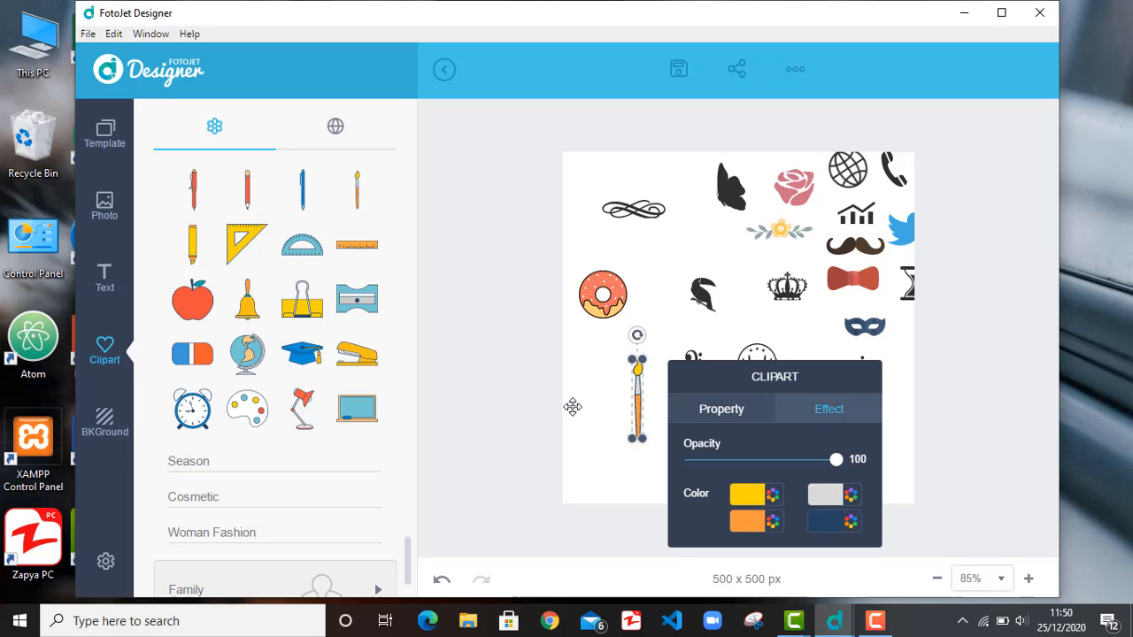
{"action": "left_click", "coordinate": [300, 356]}
{"action": "left_click_drag", "start_coordinate": [726, 341], "coordinate": [692, 381]}
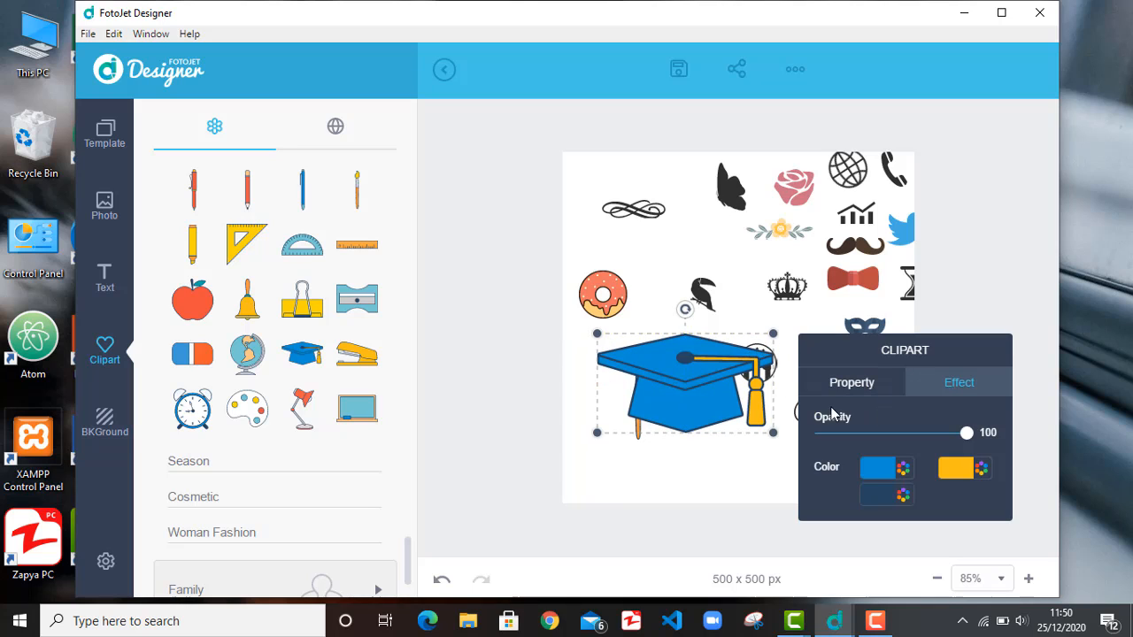
{"action": "key", "text": "Delete"}
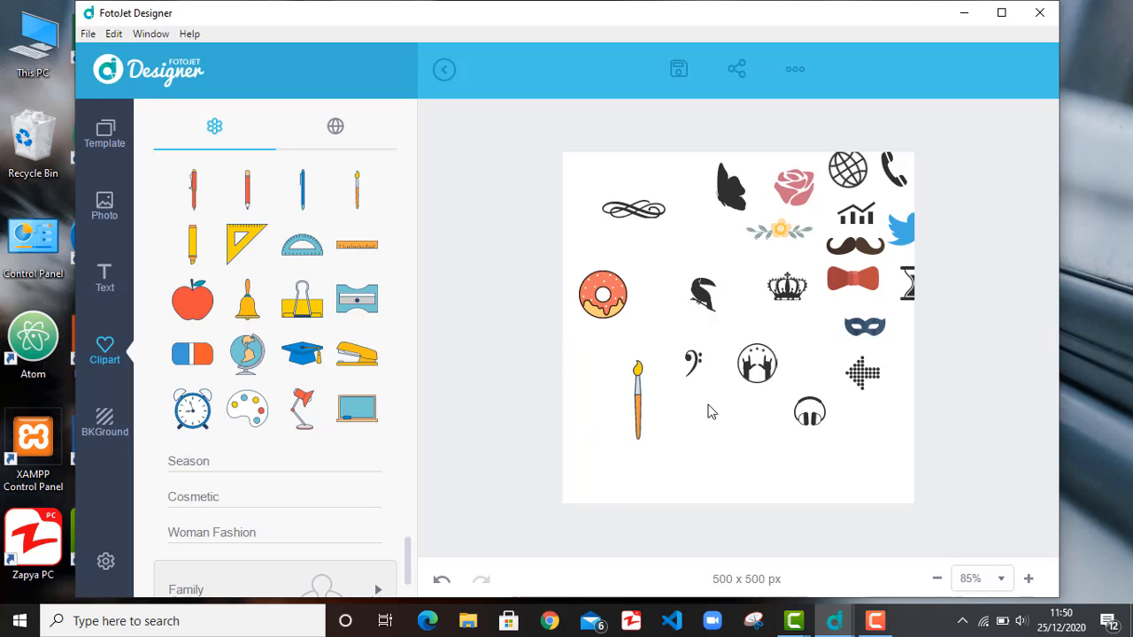
{"action": "left_click", "coordinate": [250, 413]}
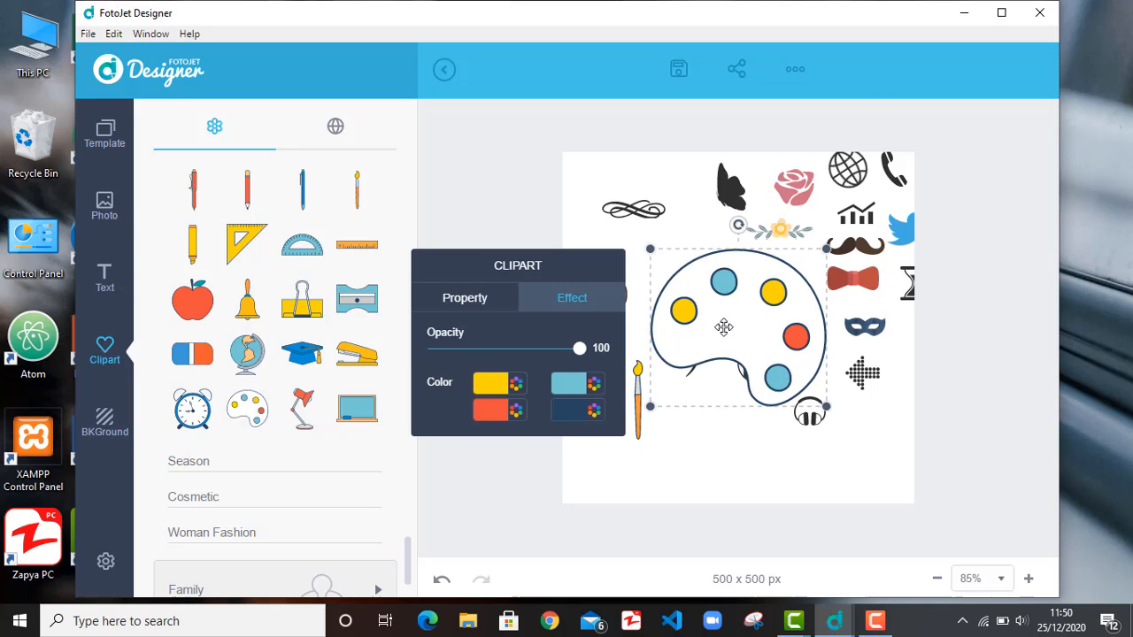
{"action": "key", "text": "Delete"}
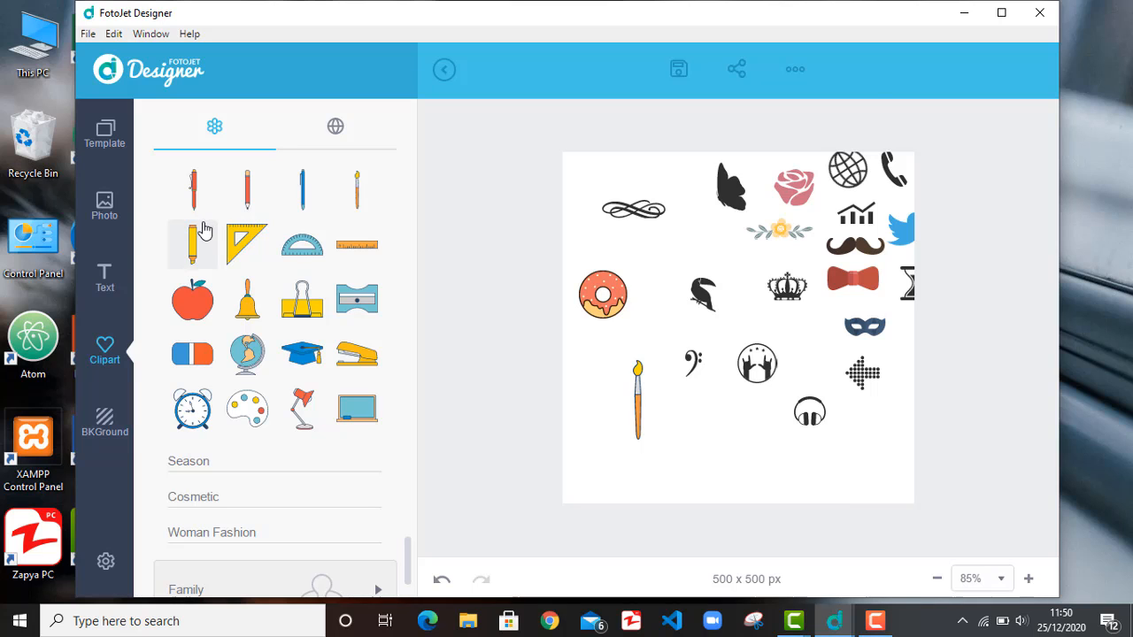
Step: Close the School clipart and look through the Music and Season clipart categories
{"action": "scroll", "coordinate": [199, 237], "scroll_direction": "up", "scroll_amount": 1}
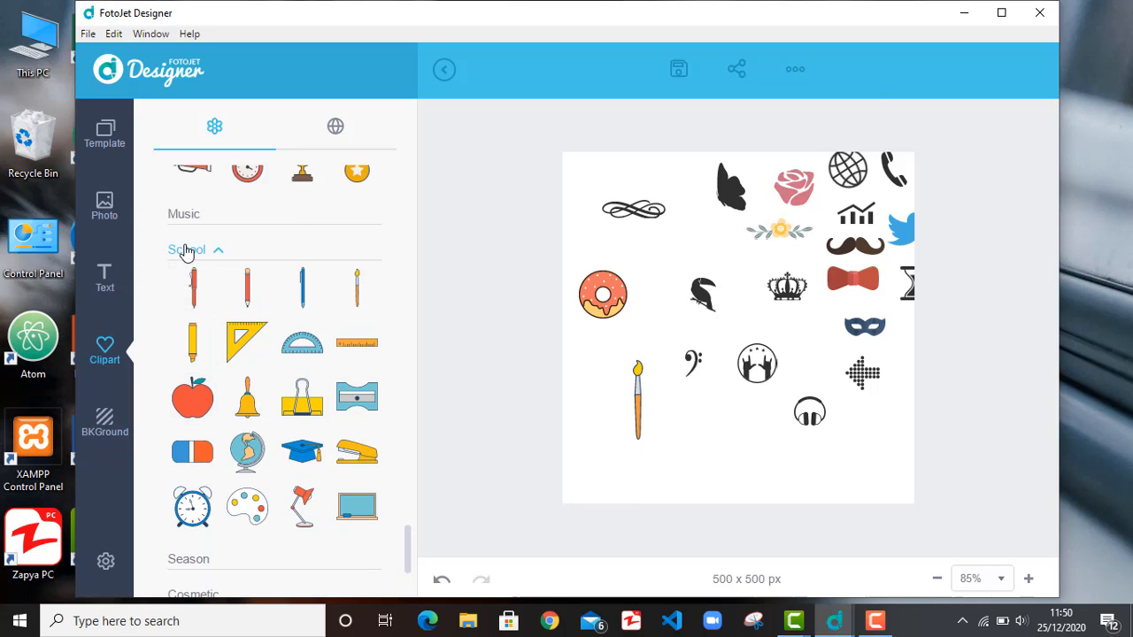
{"action": "left_click", "coordinate": [186, 251]}
{"action": "left_click", "coordinate": [181, 284]}
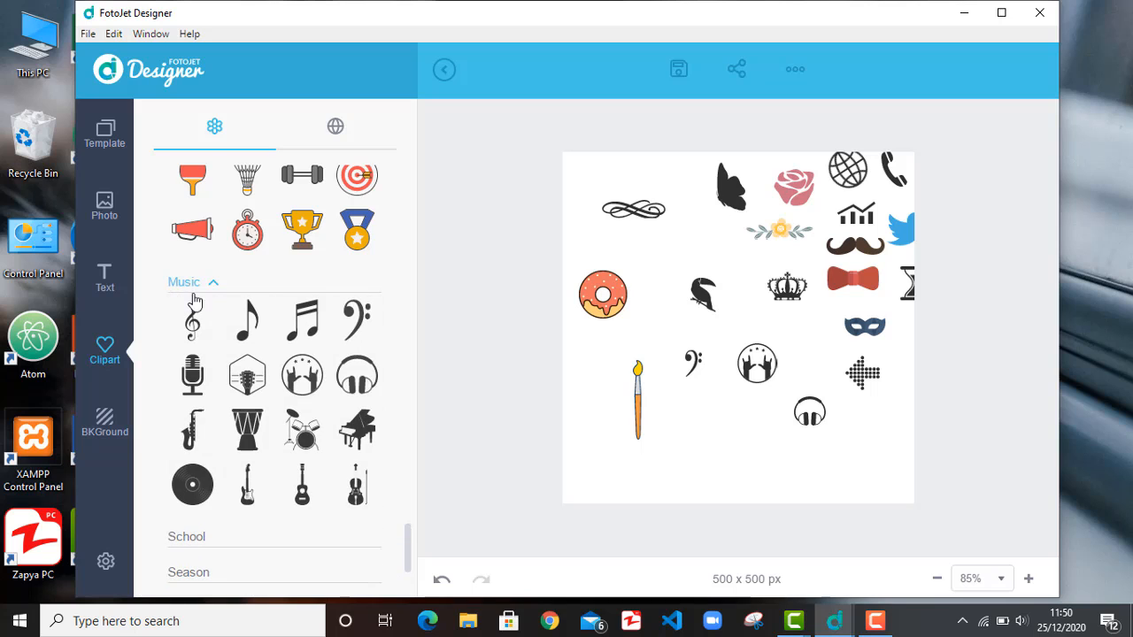
{"action": "left_click", "coordinate": [190, 283]}
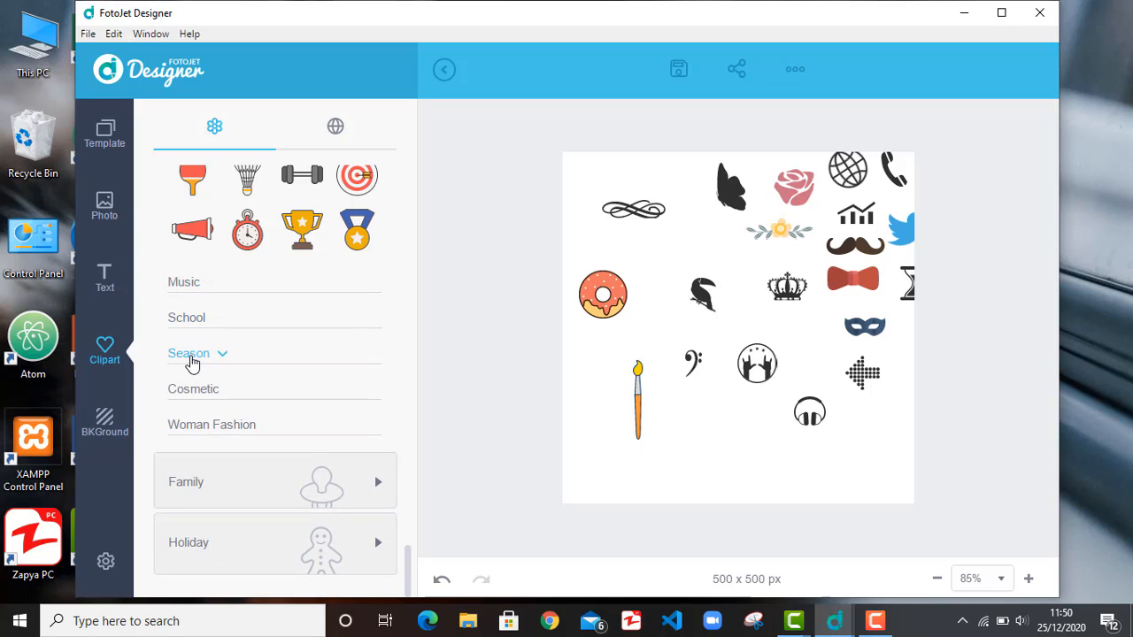
{"action": "left_click", "coordinate": [192, 359]}
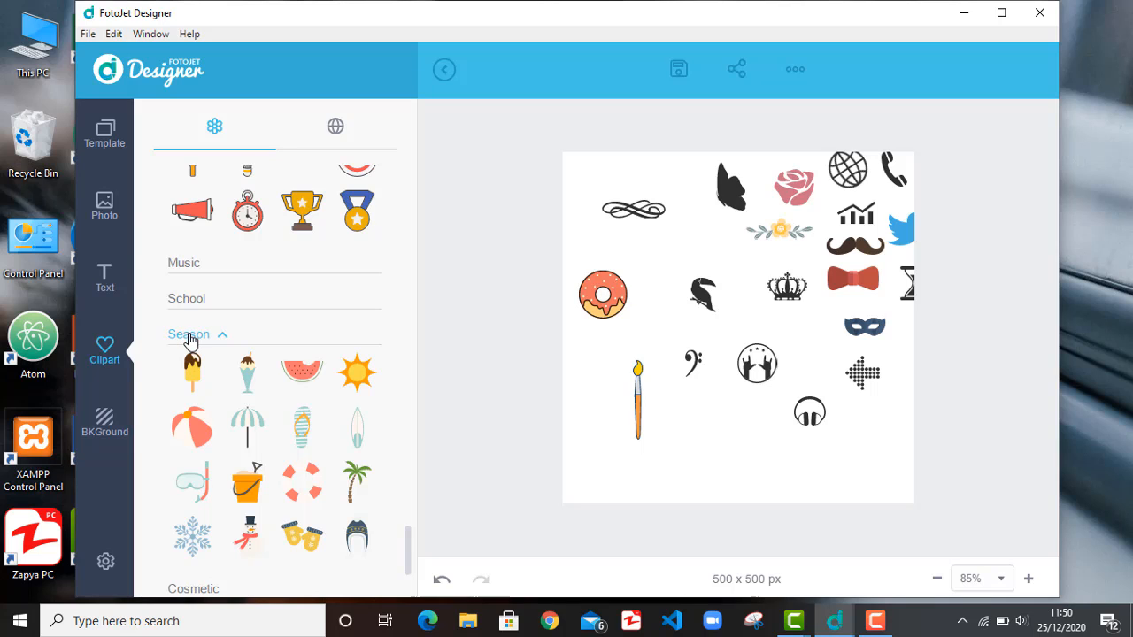
{"action": "left_click", "coordinate": [190, 335]}
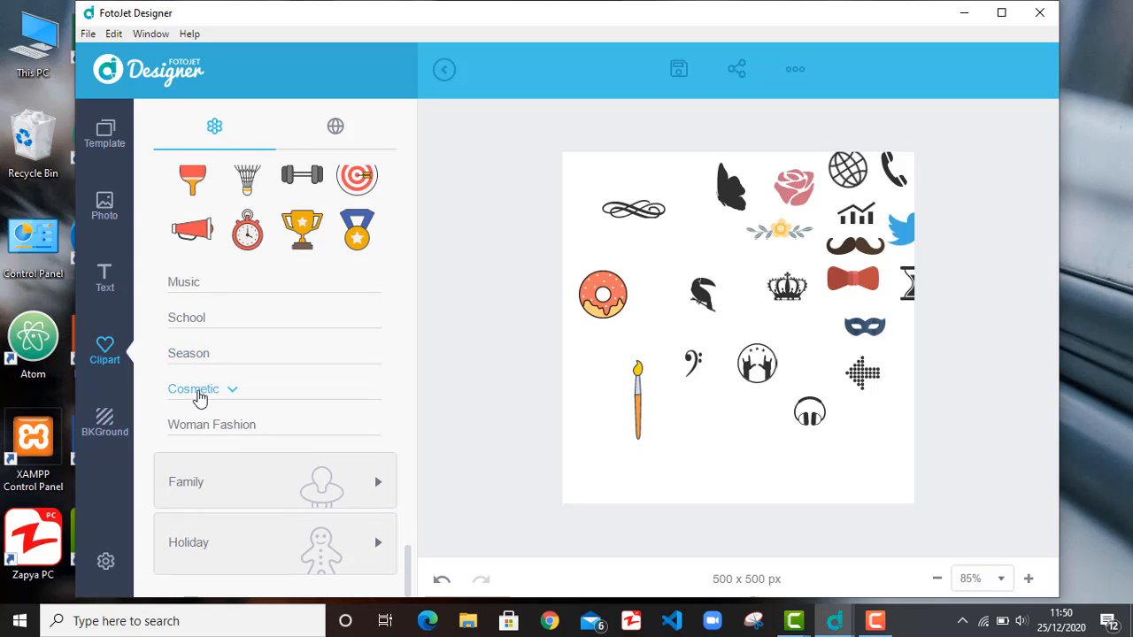
Step: Add the pink nail polish bottle from the Cosmetic clipart, shrink it and place it between the flourish and the black toucan
{"action": "left_click", "coordinate": [196, 386]}
{"action": "scroll", "coordinate": [221, 414], "scroll_direction": "down", "scroll_amount": 2}
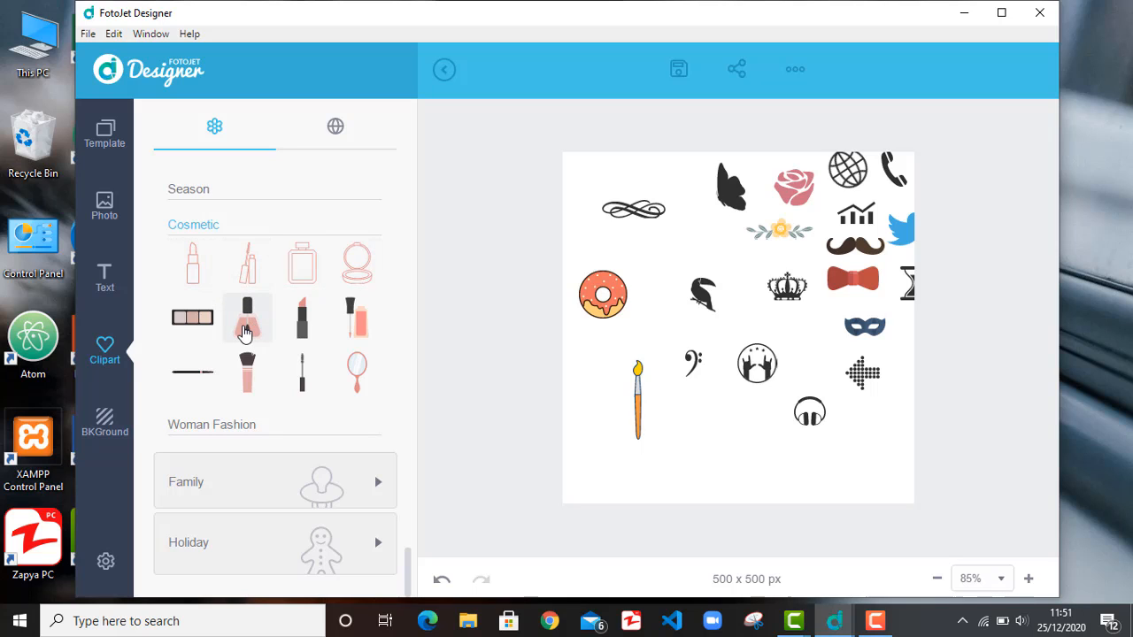
{"action": "left_click_drag", "start_coordinate": [247, 315], "coordinate": [672, 265]}
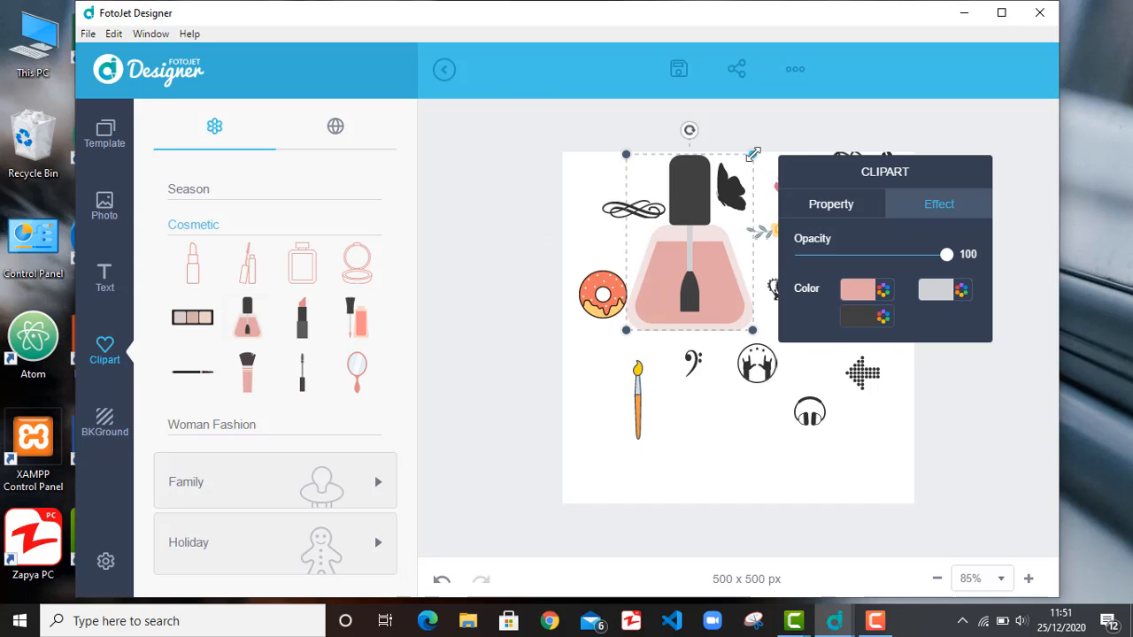
{"action": "left_click_drag", "start_coordinate": [752, 154], "coordinate": [676, 244]}
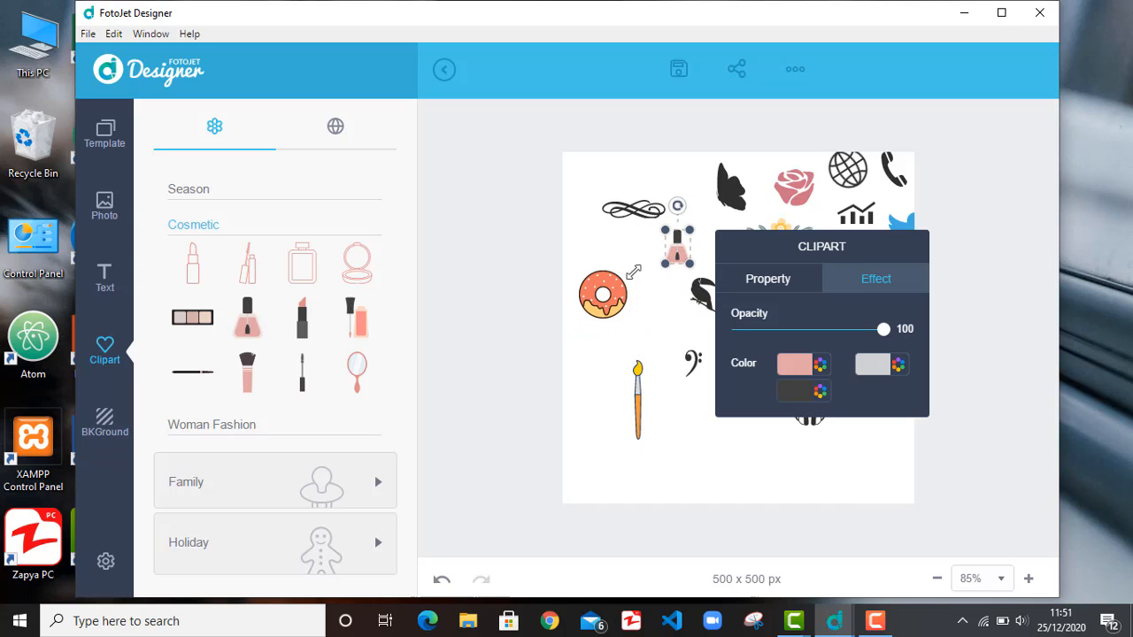
Step: Add the dark lipstick with the pink tip from the Cosmetic clipart, shrink it and place it below the bass clef
{"action": "left_click", "coordinate": [301, 333]}
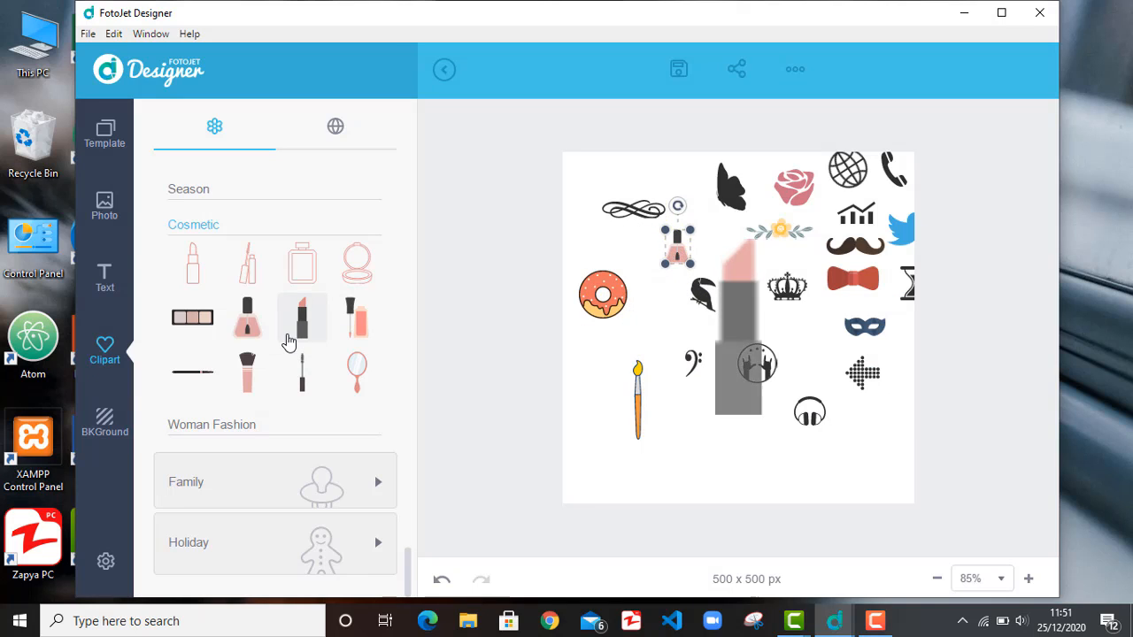
{"action": "left_click_drag", "start_coordinate": [741, 391], "coordinate": [737, 443]}
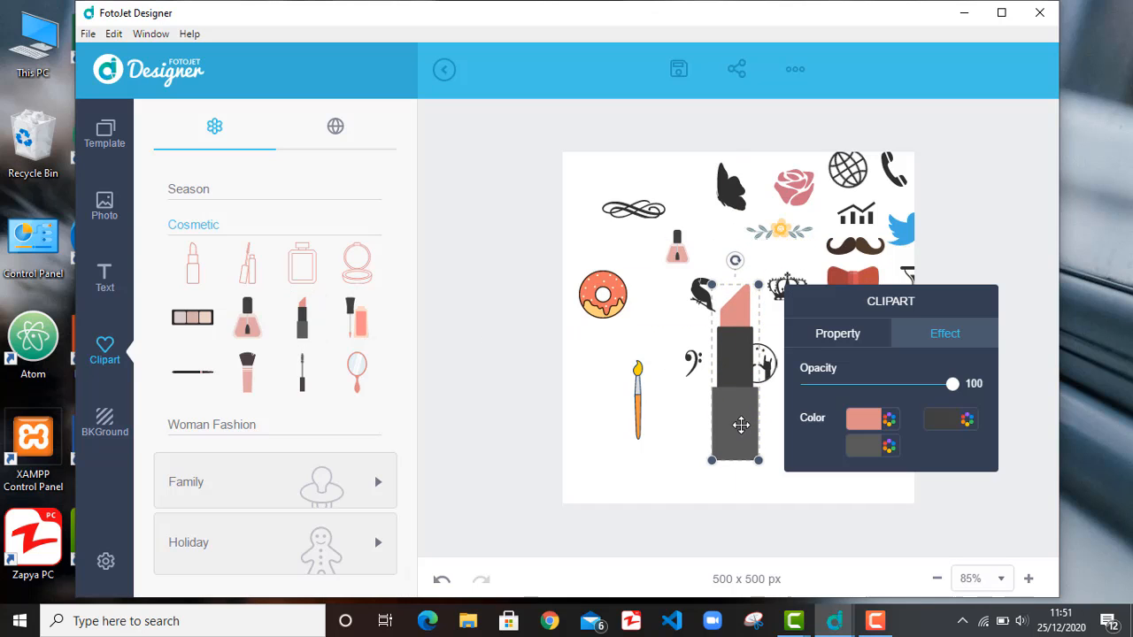
{"action": "left_click_drag", "start_coordinate": [759, 285], "coordinate": [723, 424]}
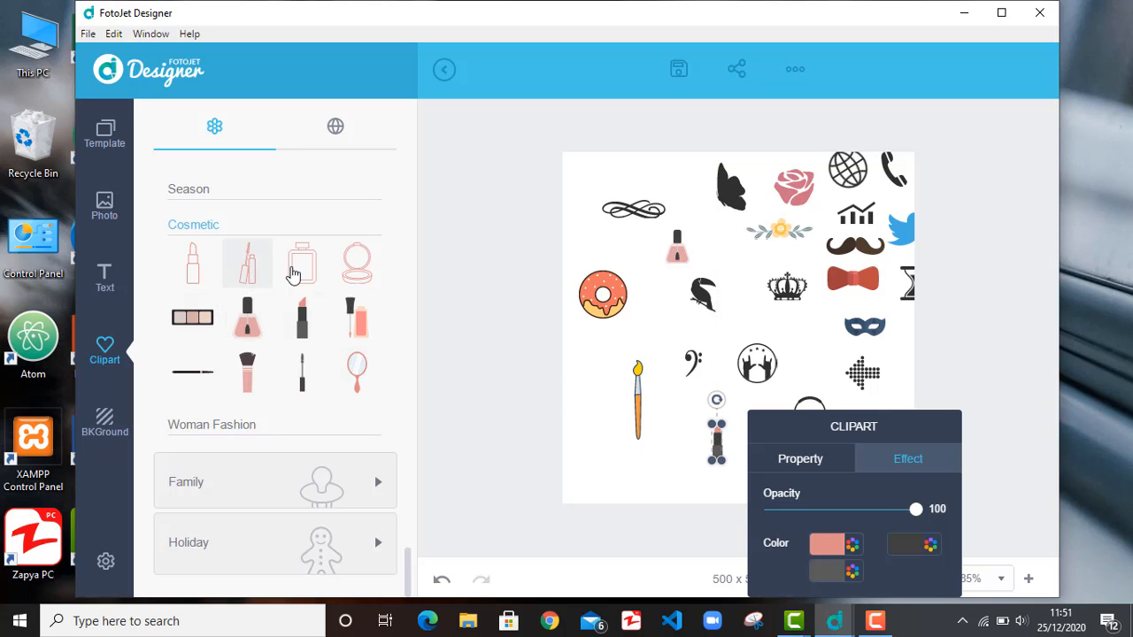
Step: Try out the outlined mascara from the Cosmetic clipart and delete it from the canvas
{"action": "left_click_drag", "start_coordinate": [248, 262], "coordinate": [676, 330]}
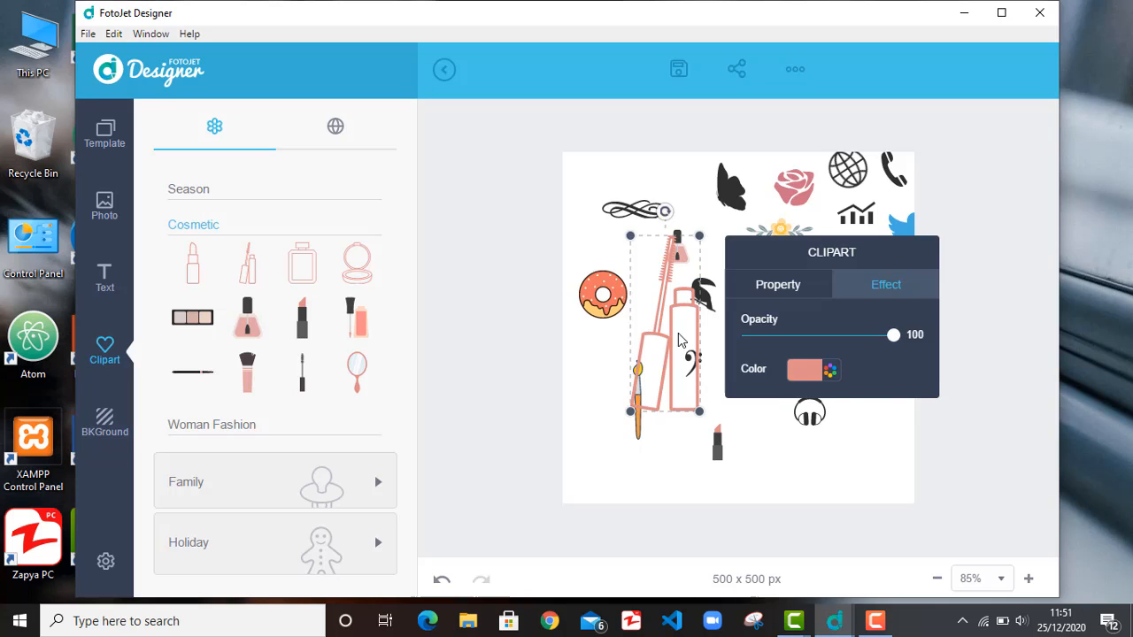
{"action": "key", "text": "Delete"}
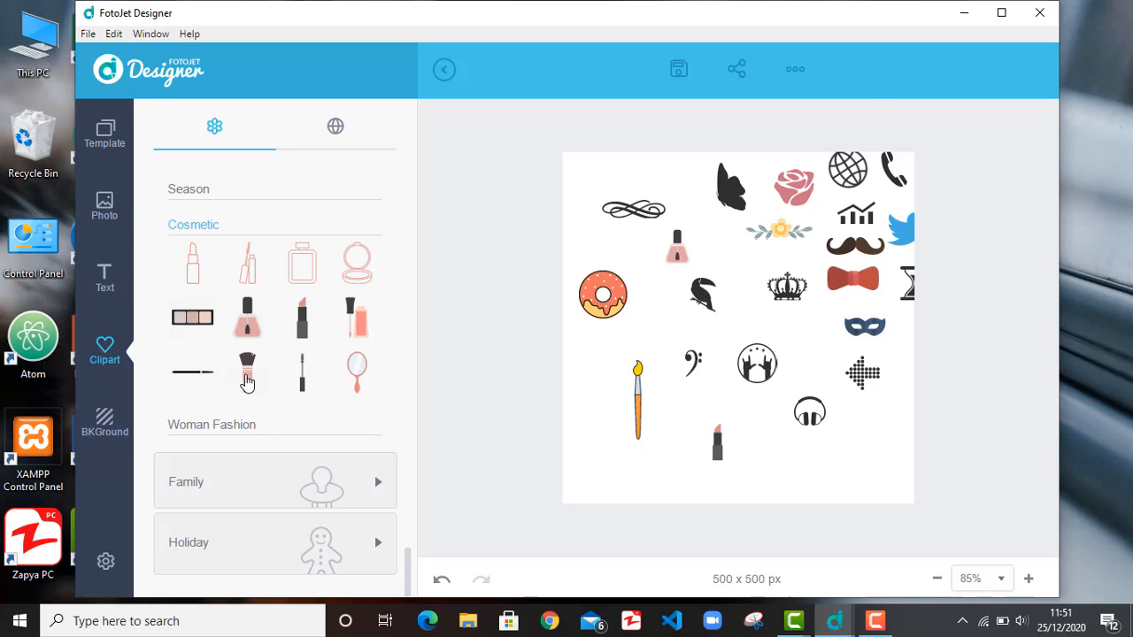
Step: Add the beige skirt from the Woman Fashion clipart, shrink it and place it below the dotted arrow
{"action": "left_click", "coordinate": [211, 428]}
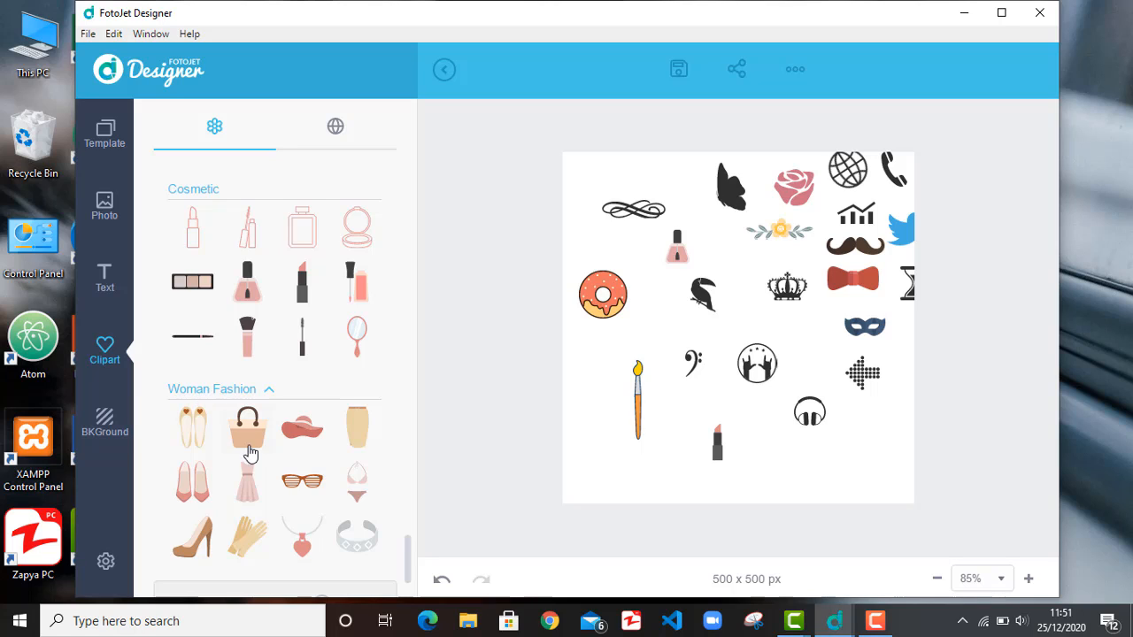
{"action": "left_click", "coordinate": [358, 430]}
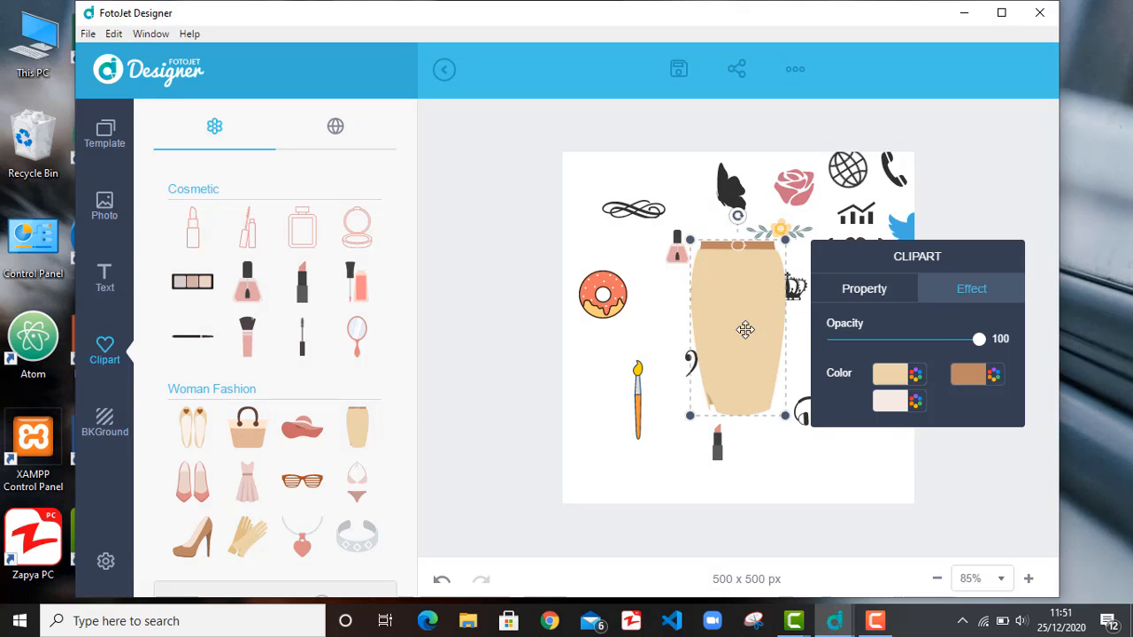
{"action": "left_click_drag", "start_coordinate": [744, 329], "coordinate": [752, 328]}
{"action": "left_click_drag", "start_coordinate": [783, 270], "coordinate": [862, 436]}
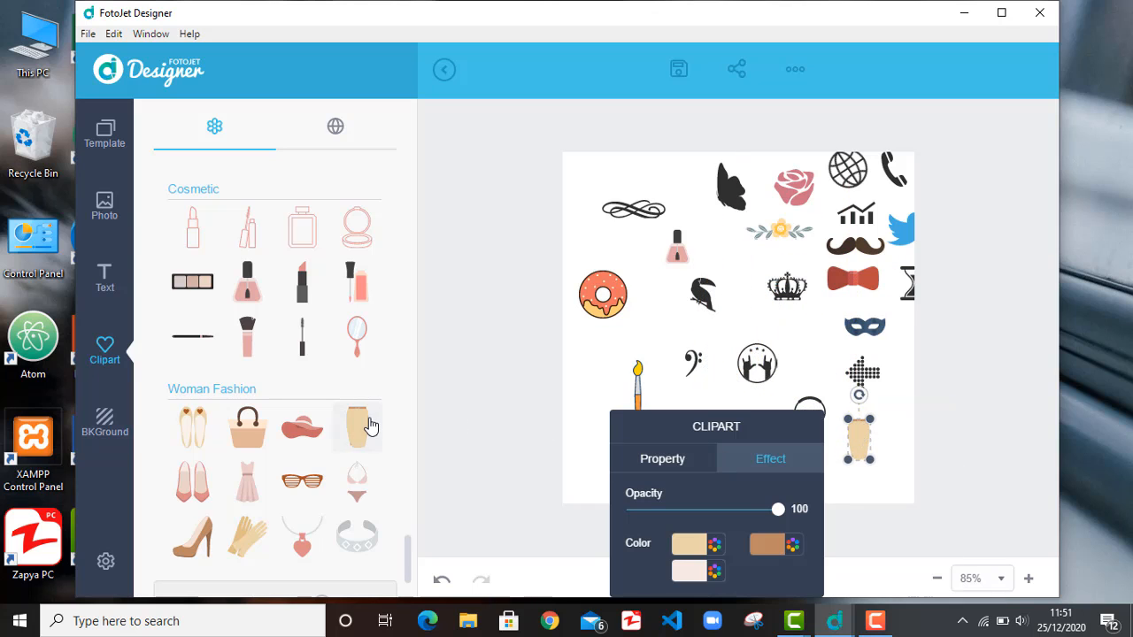
Step: Close the Woman Fashion clipart and look through the Baby Boy clipart in the Family group
{"action": "scroll", "coordinate": [363, 425], "scroll_direction": "down", "scroll_amount": 3}
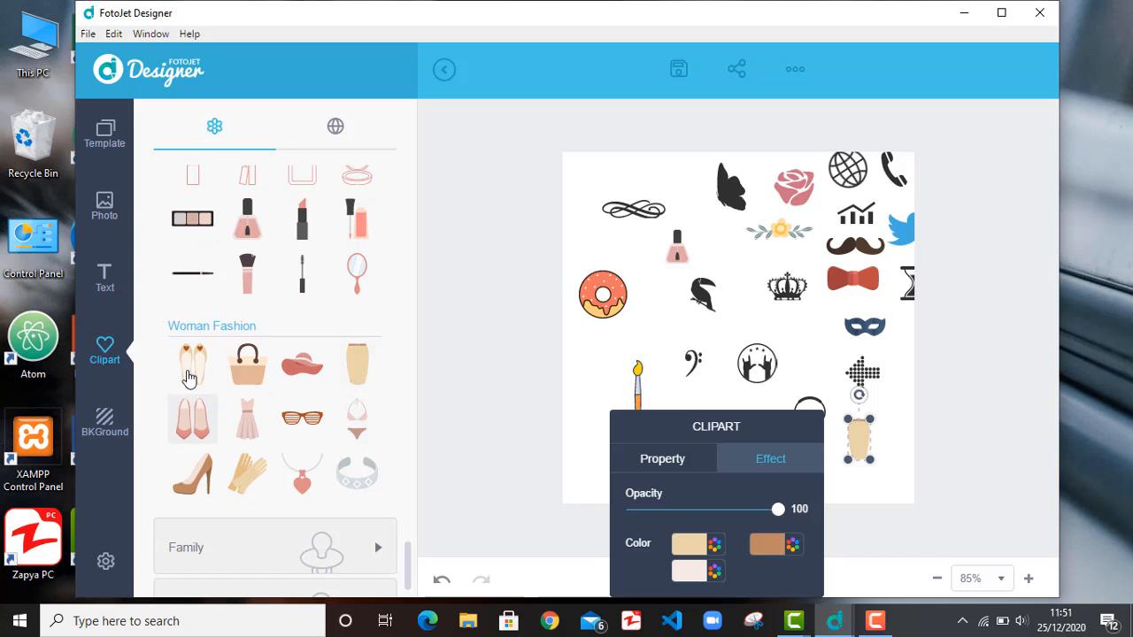
{"action": "left_click", "coordinate": [195, 326]}
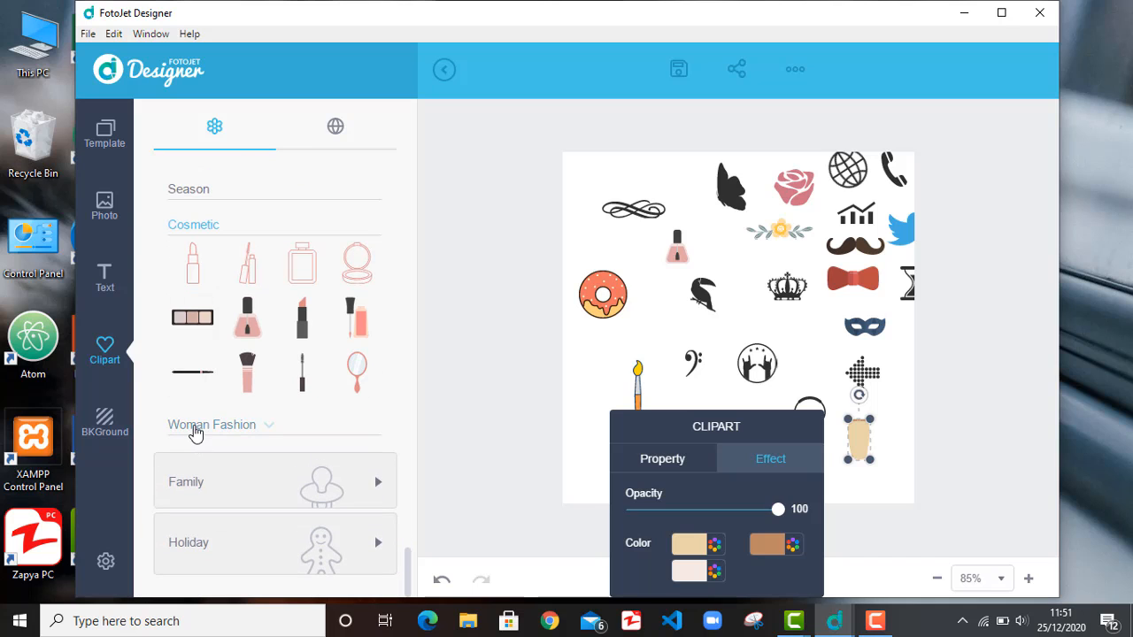
{"action": "left_click", "coordinate": [196, 432]}
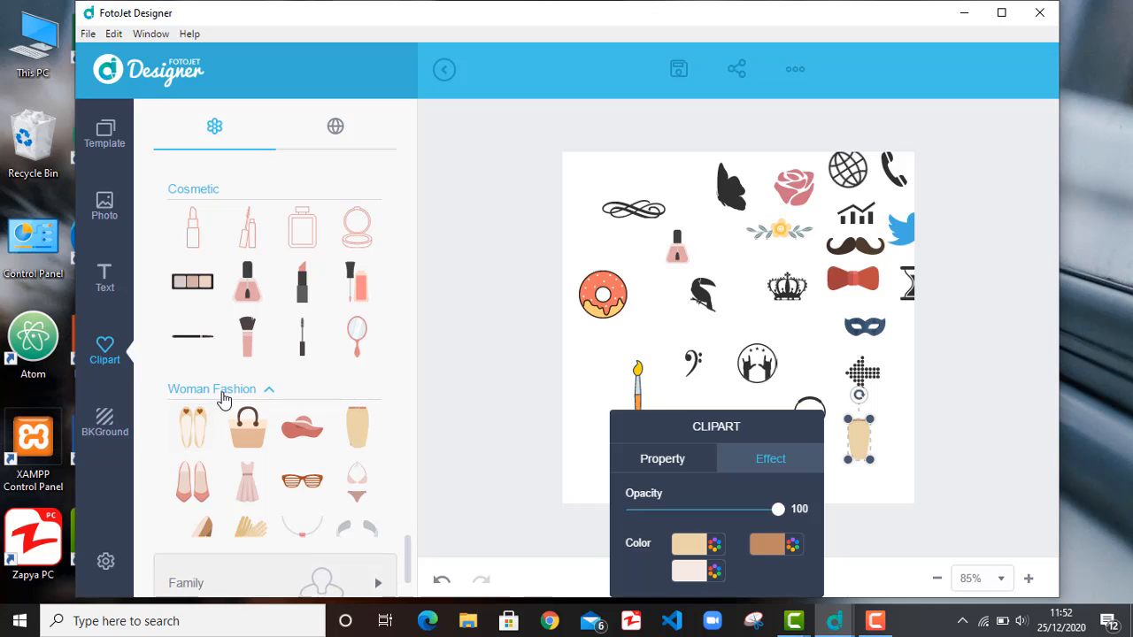
{"action": "left_click", "coordinate": [224, 394]}
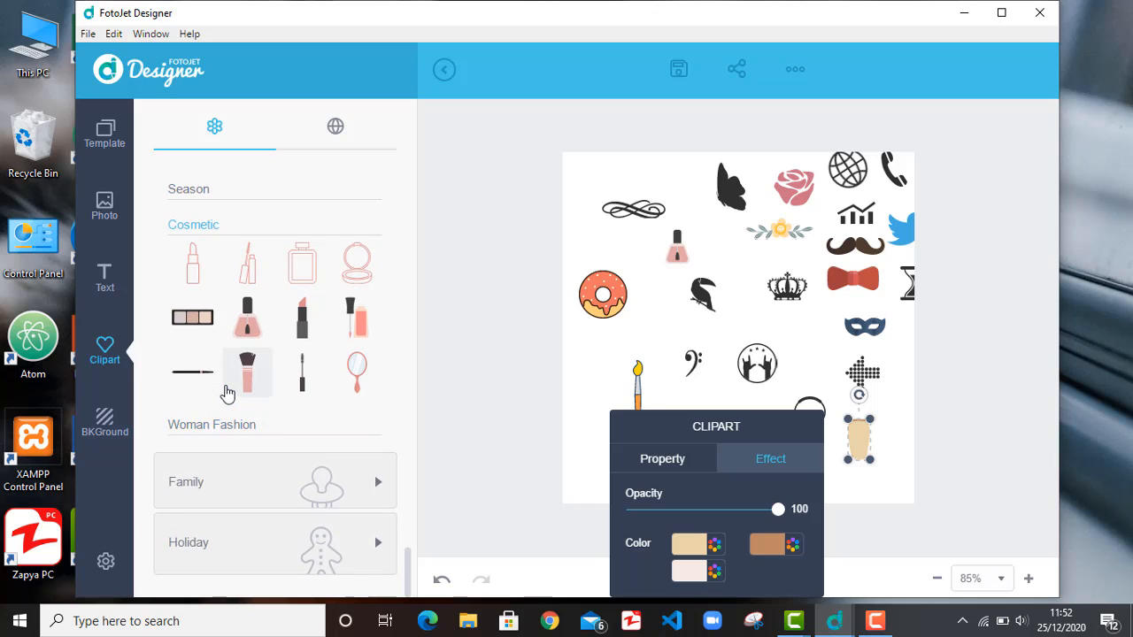
{"action": "left_click", "coordinate": [247, 481]}
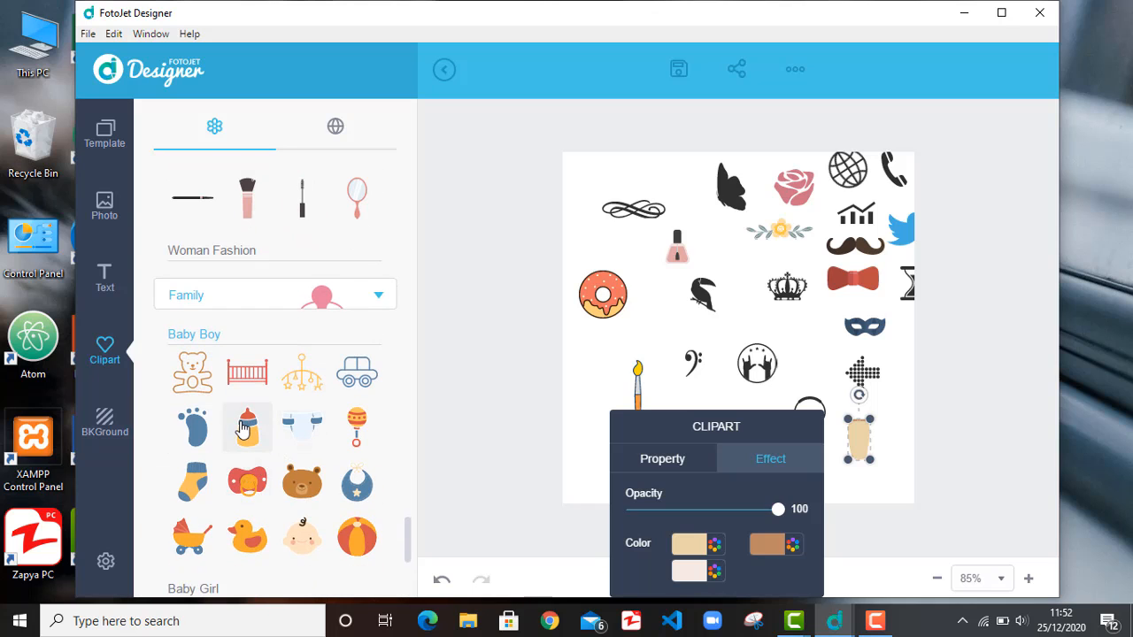
{"action": "scroll", "coordinate": [243, 428], "scroll_direction": "down", "scroll_amount": 3}
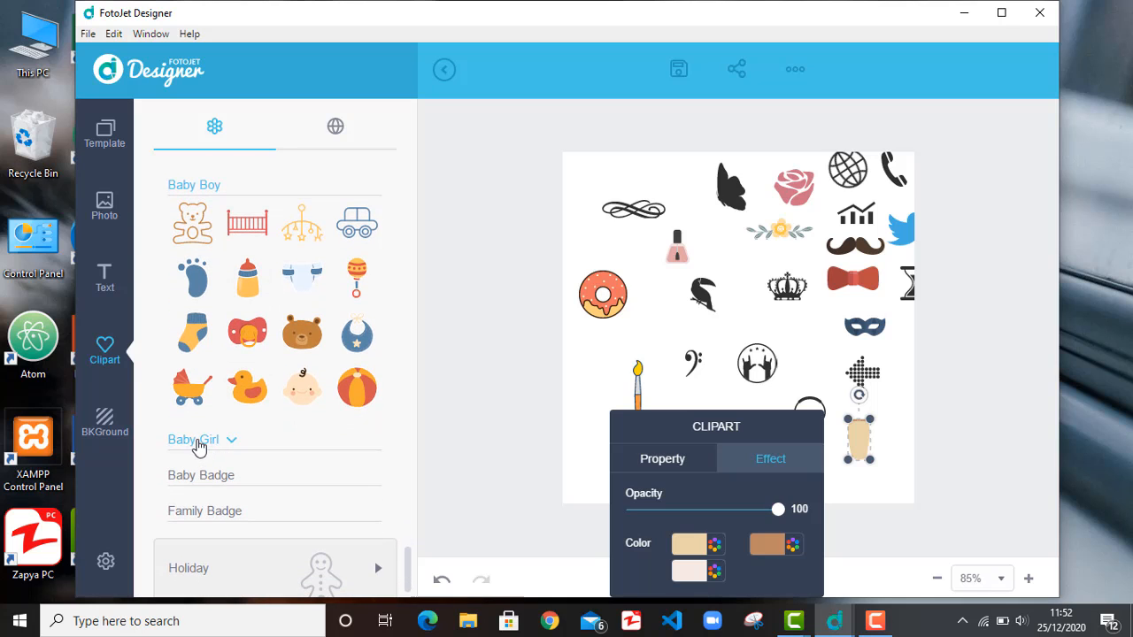
Step: Add the pink safety pin from the Baby Girl clipart, shrink it and place it between the flourish and the doughnut
{"action": "left_click", "coordinate": [199, 442]}
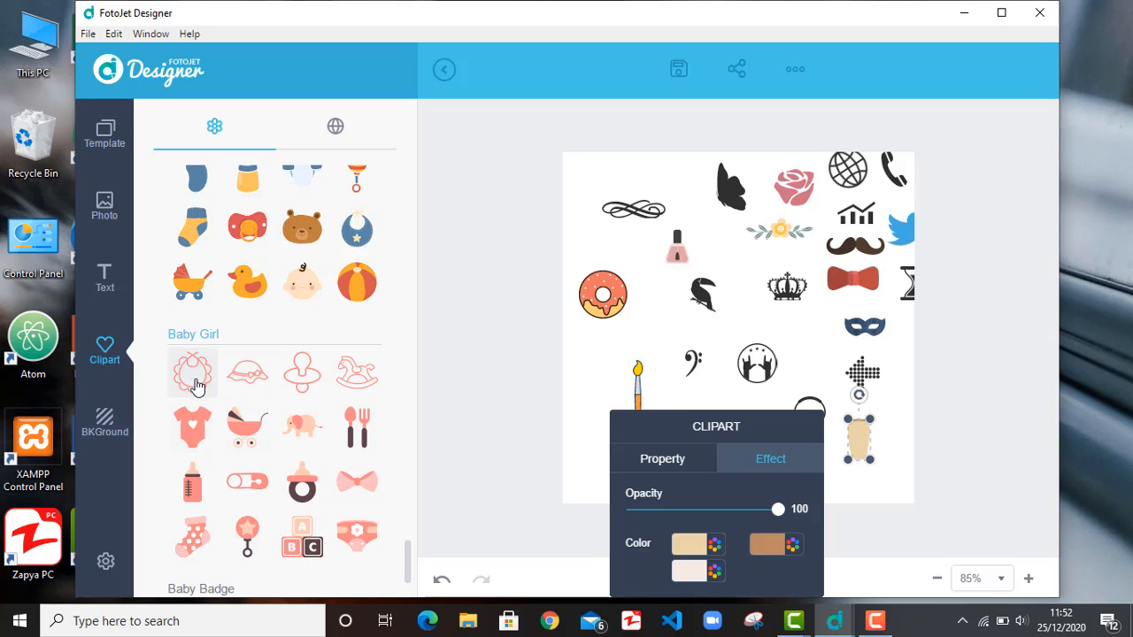
{"action": "scroll", "coordinate": [352, 436], "scroll_direction": "down", "scroll_amount": 2}
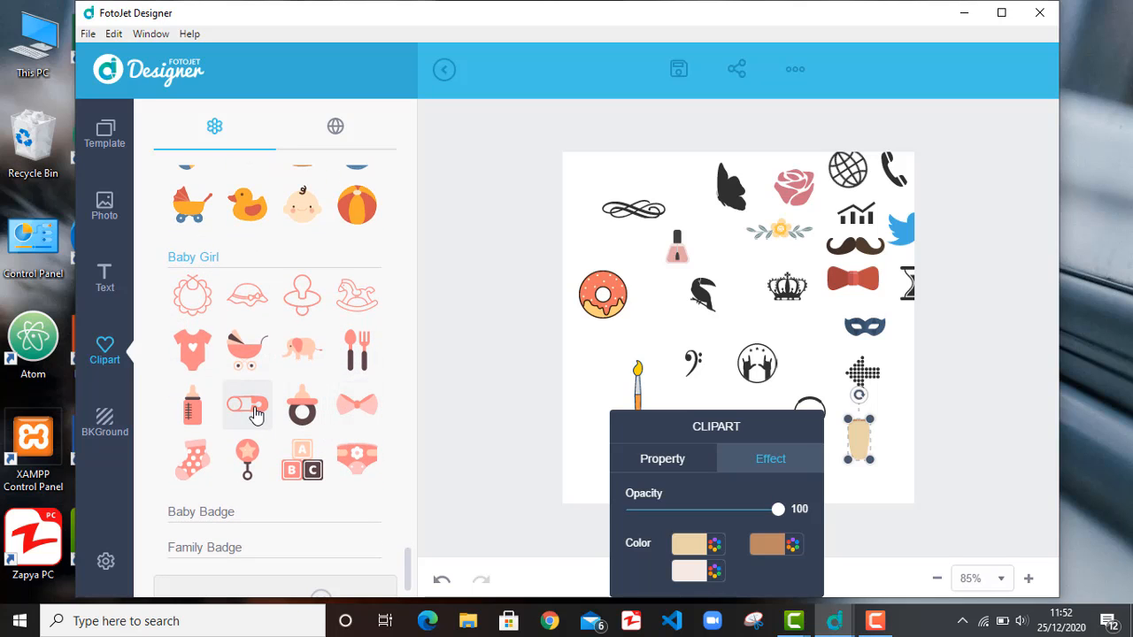
{"action": "left_click_drag", "start_coordinate": [246, 403], "coordinate": [626, 245]}
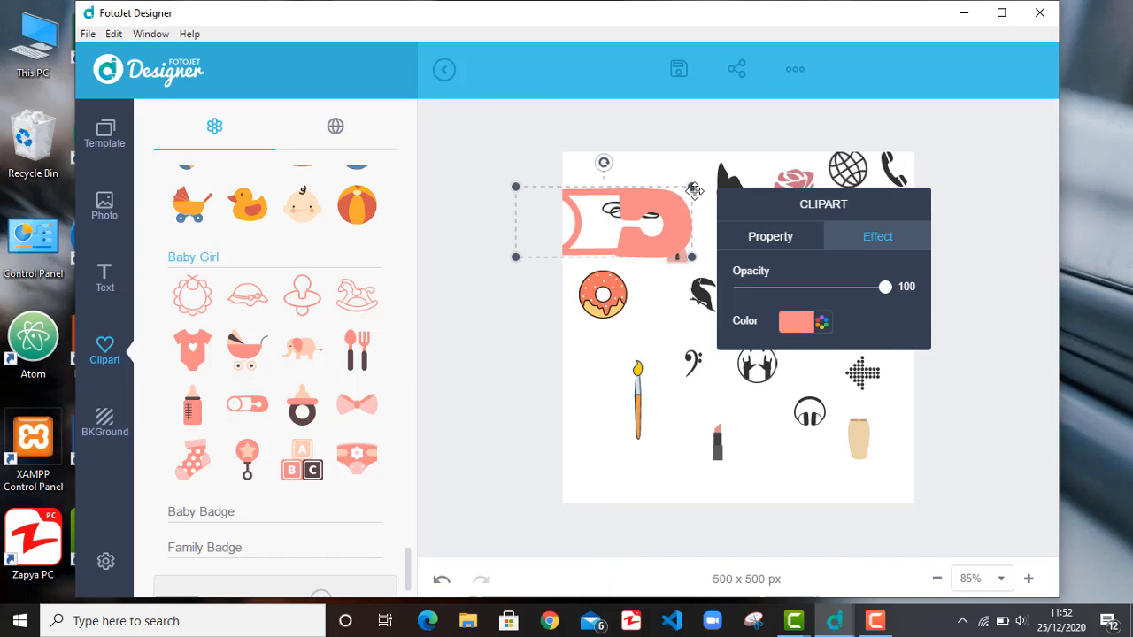
{"action": "left_click_drag", "start_coordinate": [692, 187], "coordinate": [621, 246]}
{"action": "left_click", "coordinate": [510, 307]}
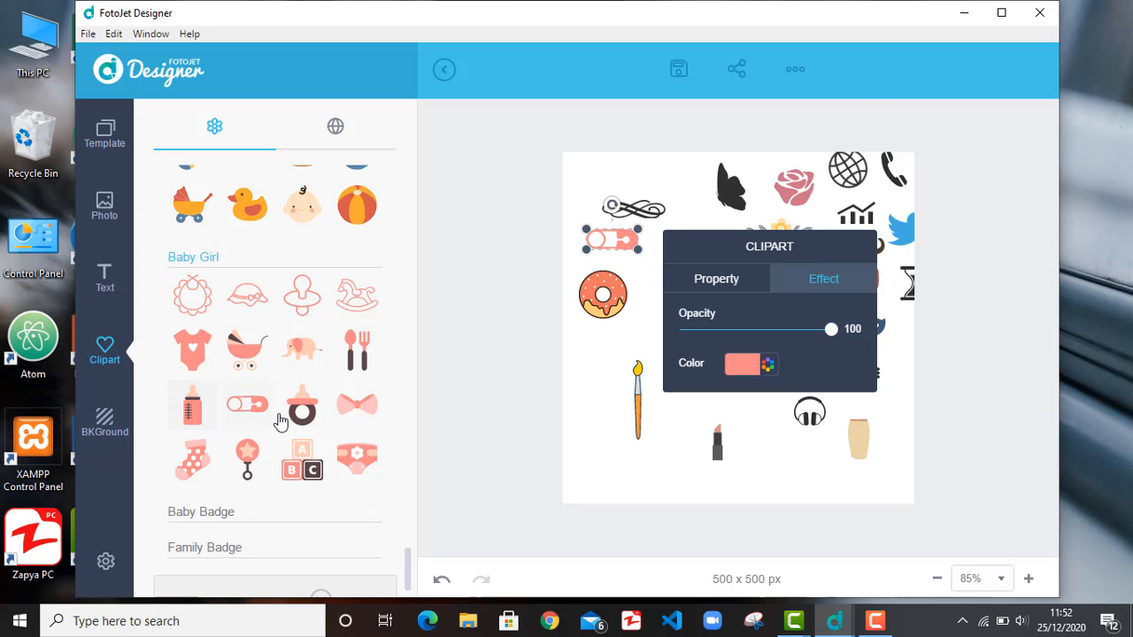
Step: Close the Baby Girl clipart and look through the Baby Badge and Family Badge categories
{"action": "scroll", "coordinate": [278, 419], "scroll_direction": "down", "scroll_amount": 1}
{"action": "left_click", "coordinate": [205, 245]}
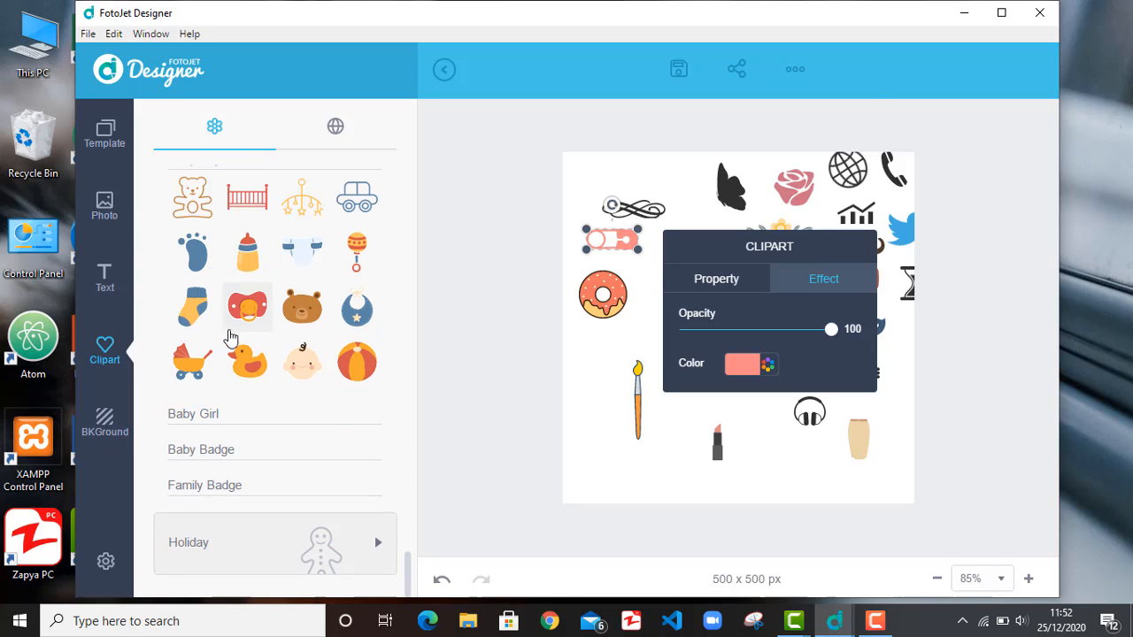
{"action": "left_click", "coordinate": [198, 451]}
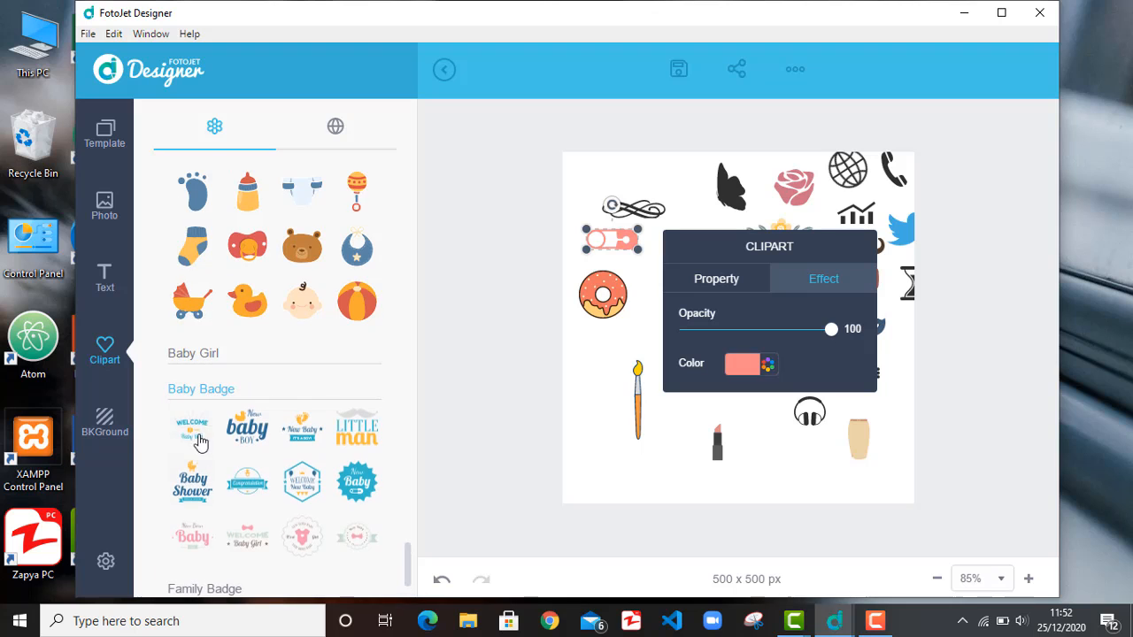
{"action": "left_click", "coordinate": [189, 373]}
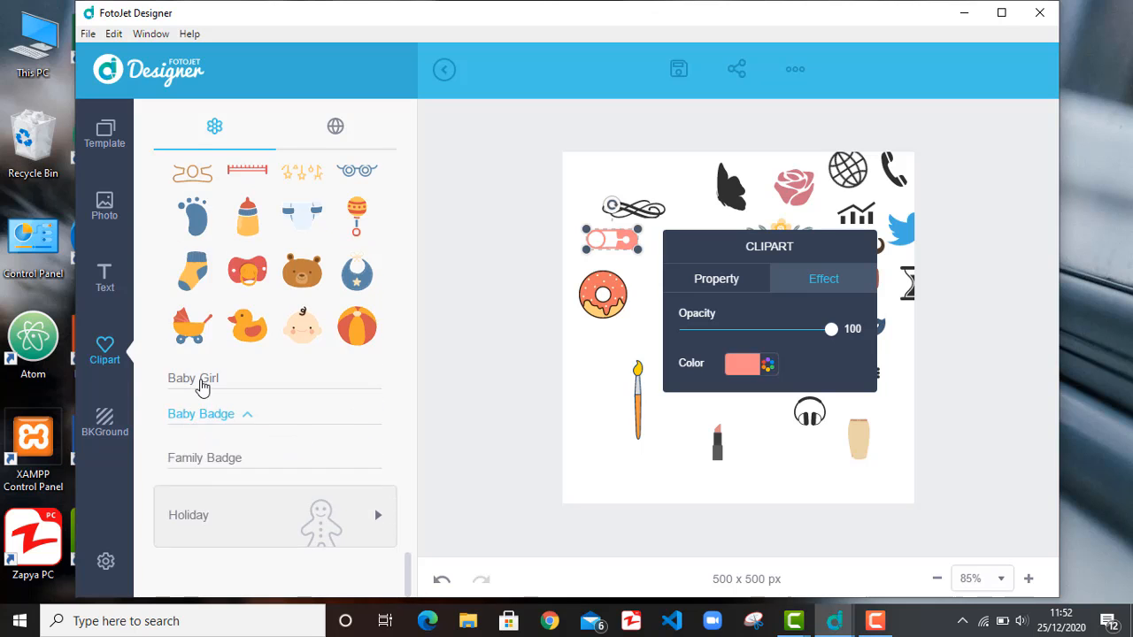
{"action": "left_click", "coordinate": [204, 489]}
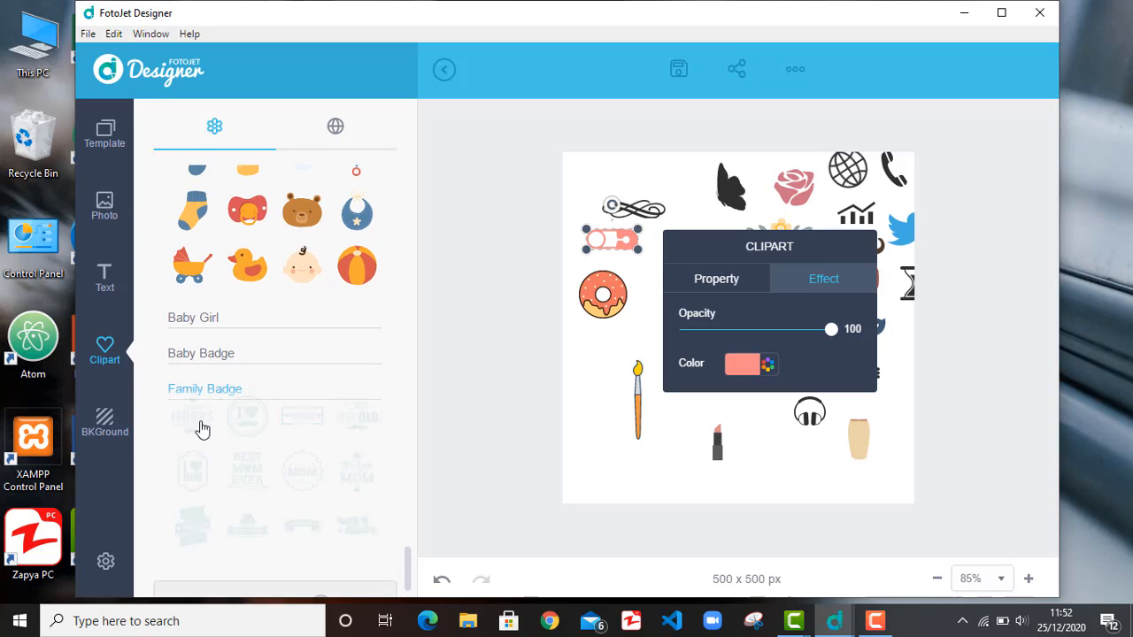
{"action": "left_click", "coordinate": [200, 390]}
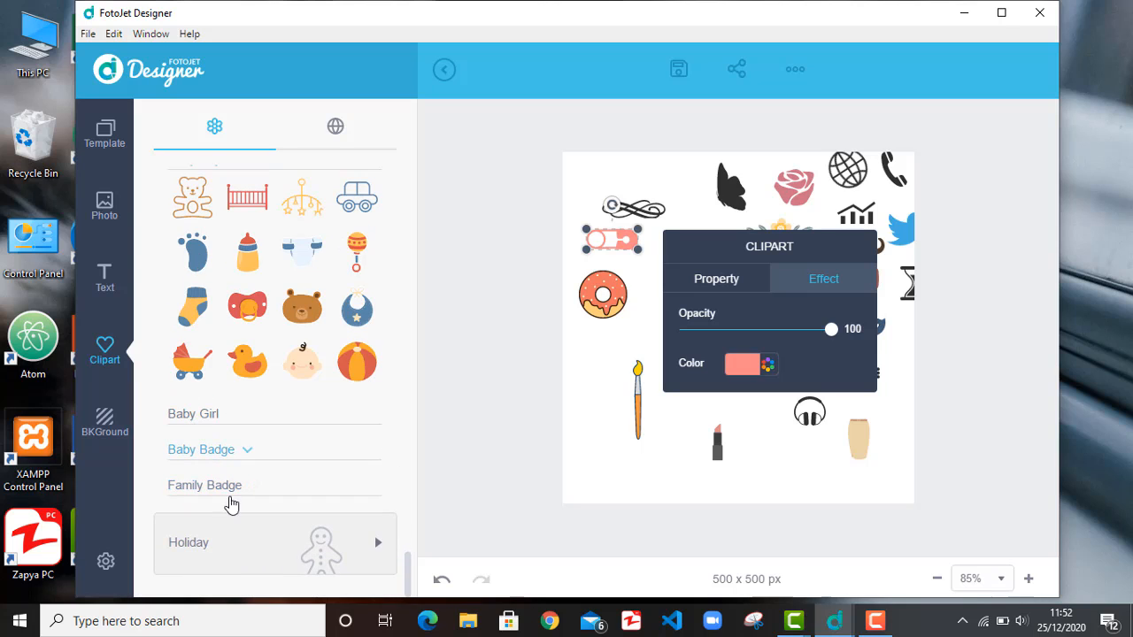
Step: Add the brown reindeer from the Holiday group's Christmas clipart, shrink it and place it below the doughnut
{"action": "left_click", "coordinate": [311, 547]}
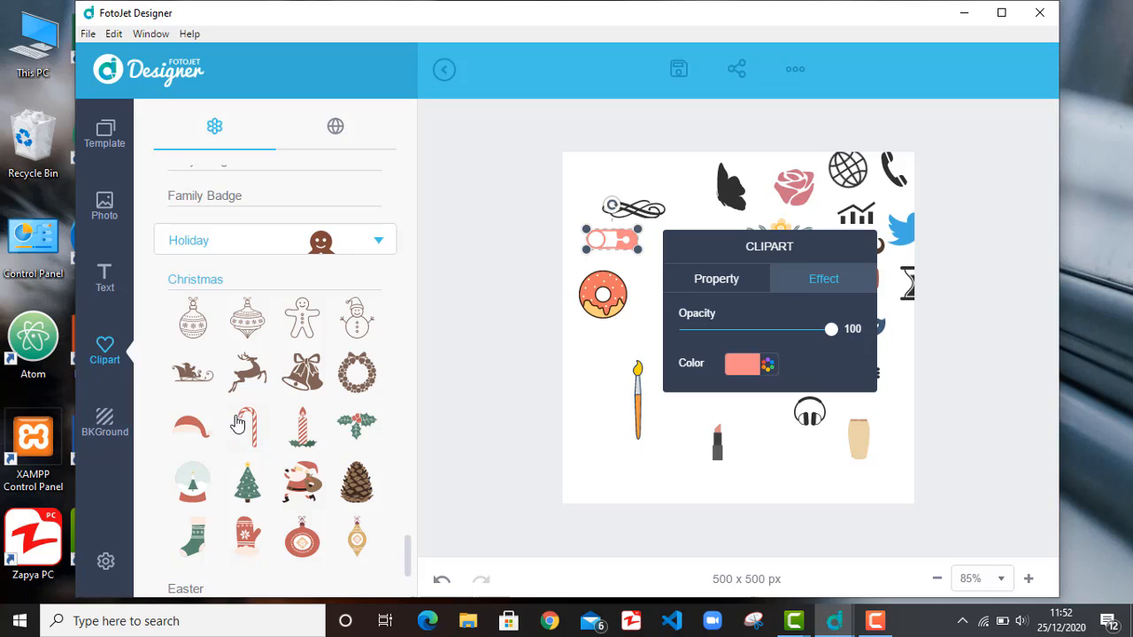
{"action": "left_click_drag", "start_coordinate": [438, 397], "coordinate": [589, 416]}
{"action": "left_click_drag", "start_coordinate": [677, 306], "coordinate": [613, 338]}
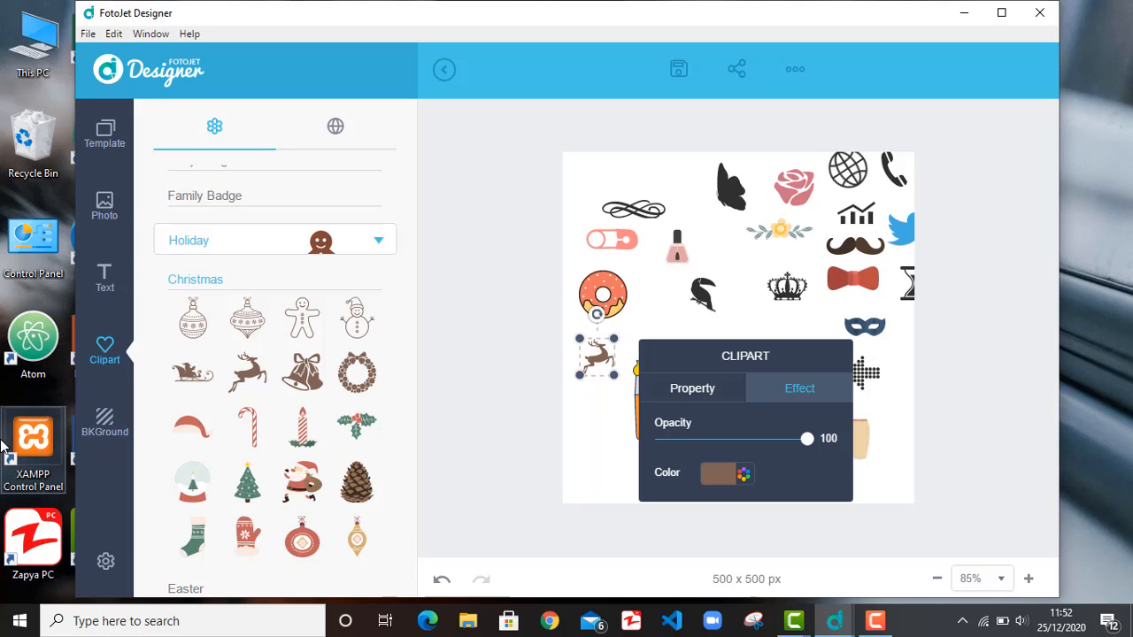
{"action": "left_click", "coordinate": [357, 482]}
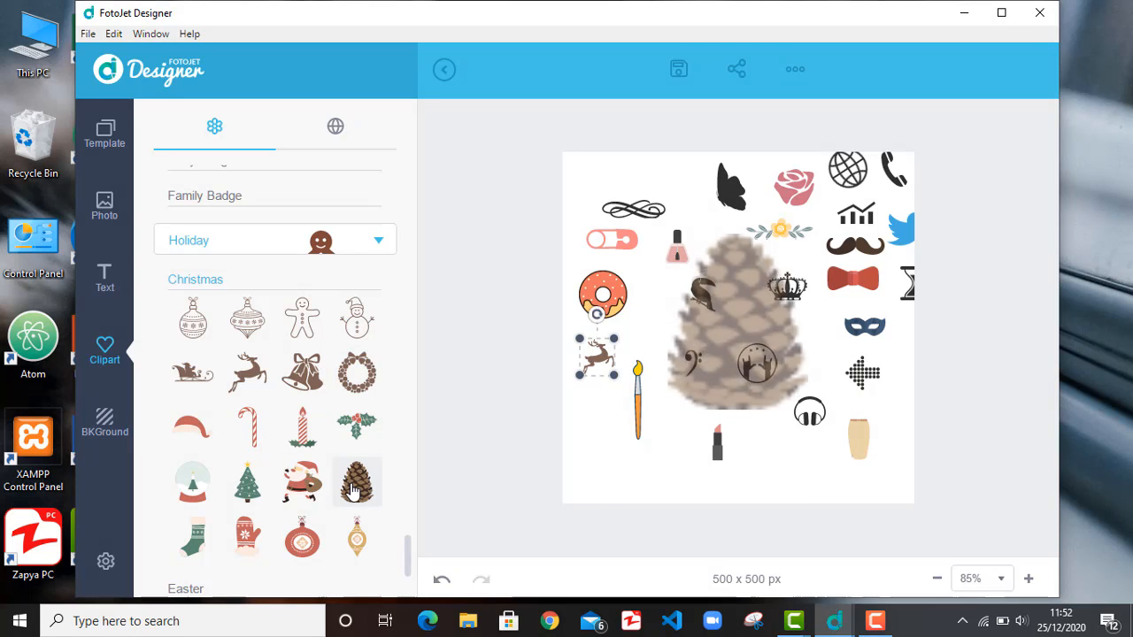
{"action": "left_click_drag", "start_coordinate": [753, 356], "coordinate": [734, 413]}
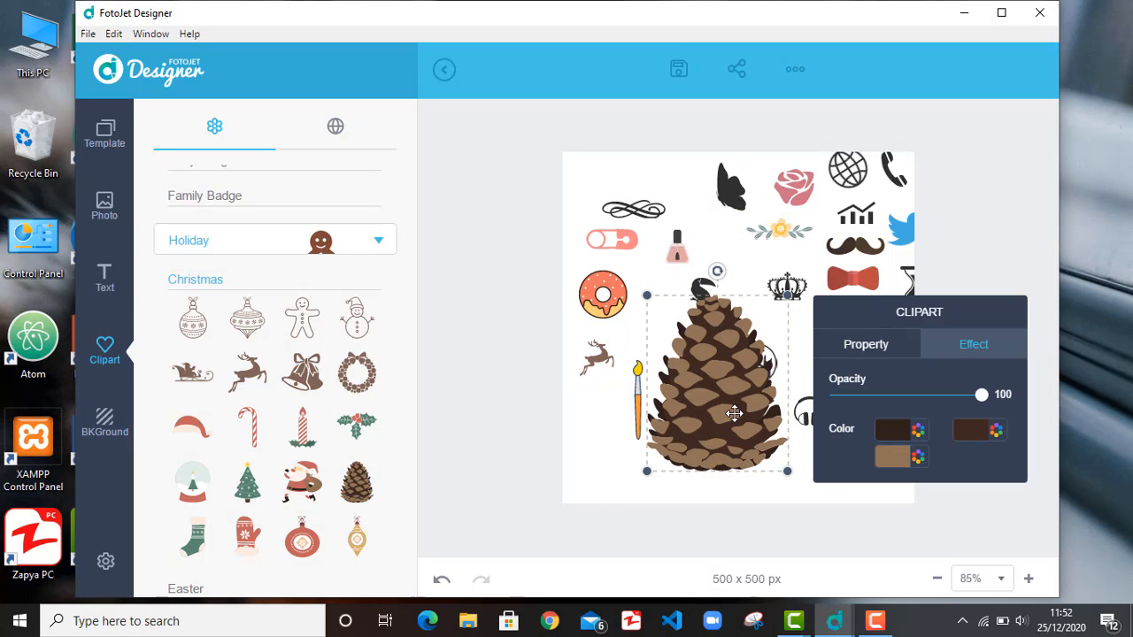
{"action": "key", "text": "Delete"}
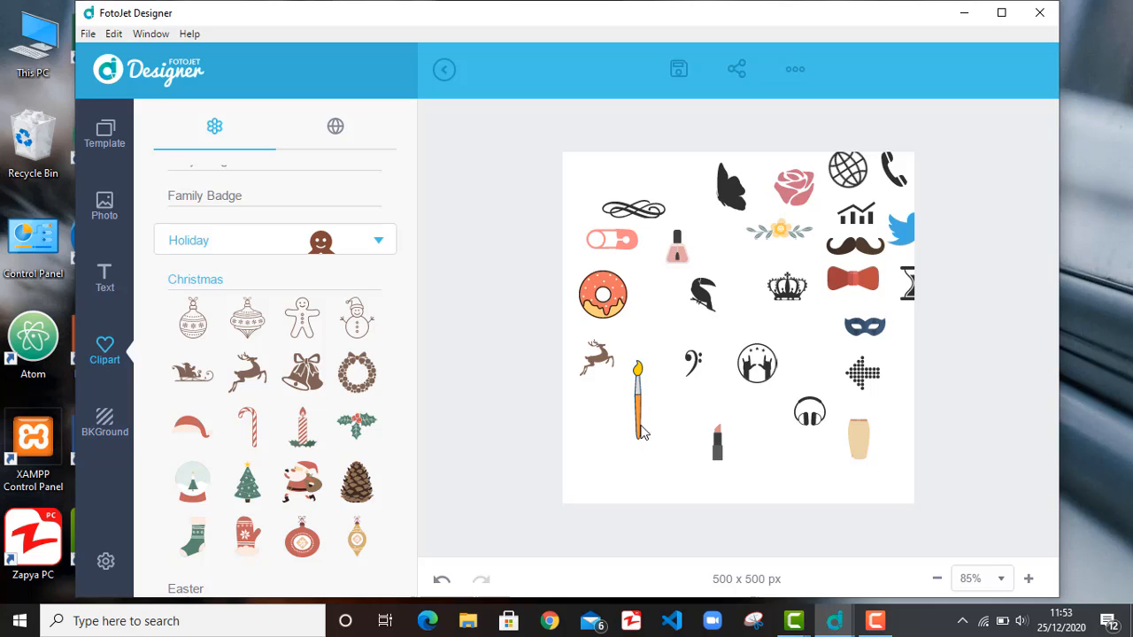
Step: Look through the Easter clipart in the Holiday group and close that category
{"action": "scroll", "coordinate": [314, 482], "scroll_direction": "down", "scroll_amount": 2}
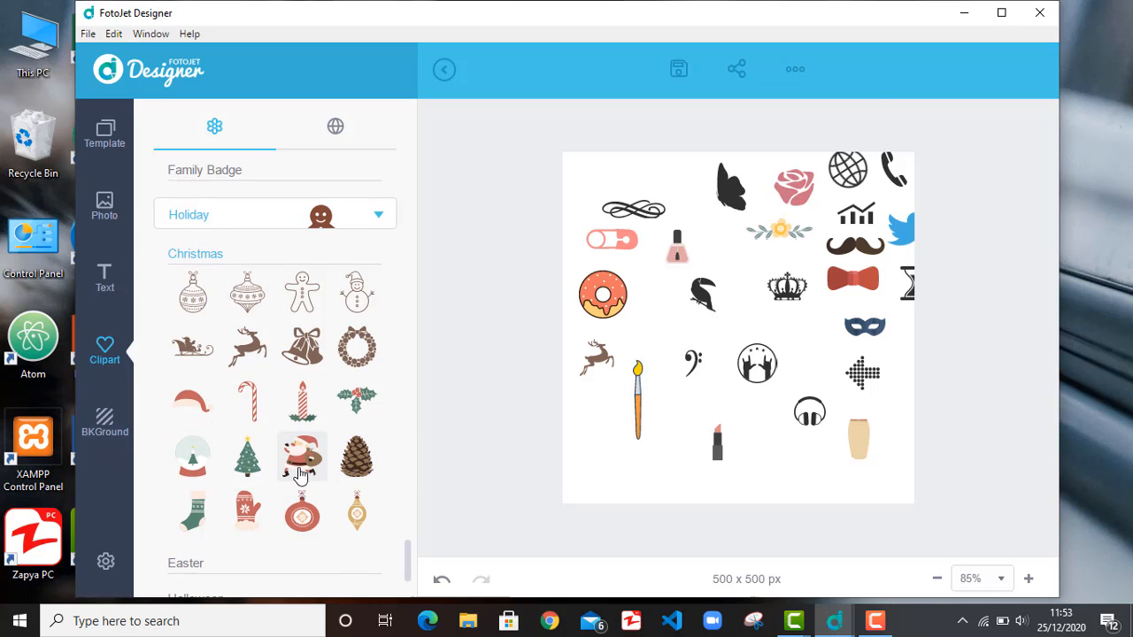
{"action": "scroll", "coordinate": [217, 465], "scroll_direction": "down", "scroll_amount": 3}
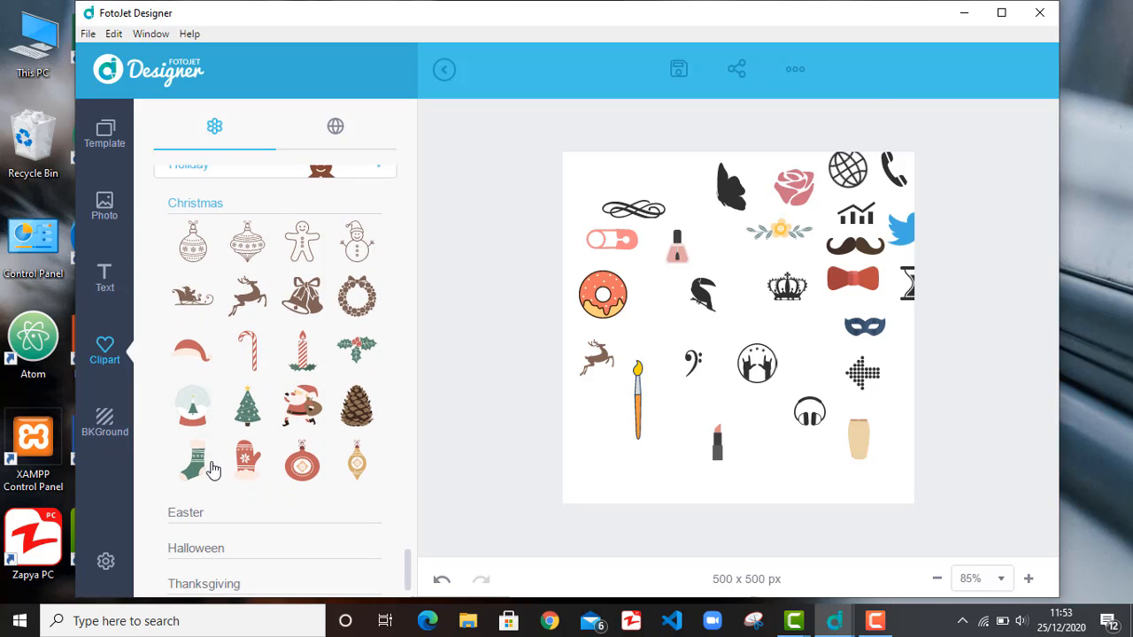
{"action": "left_click", "coordinate": [195, 498]}
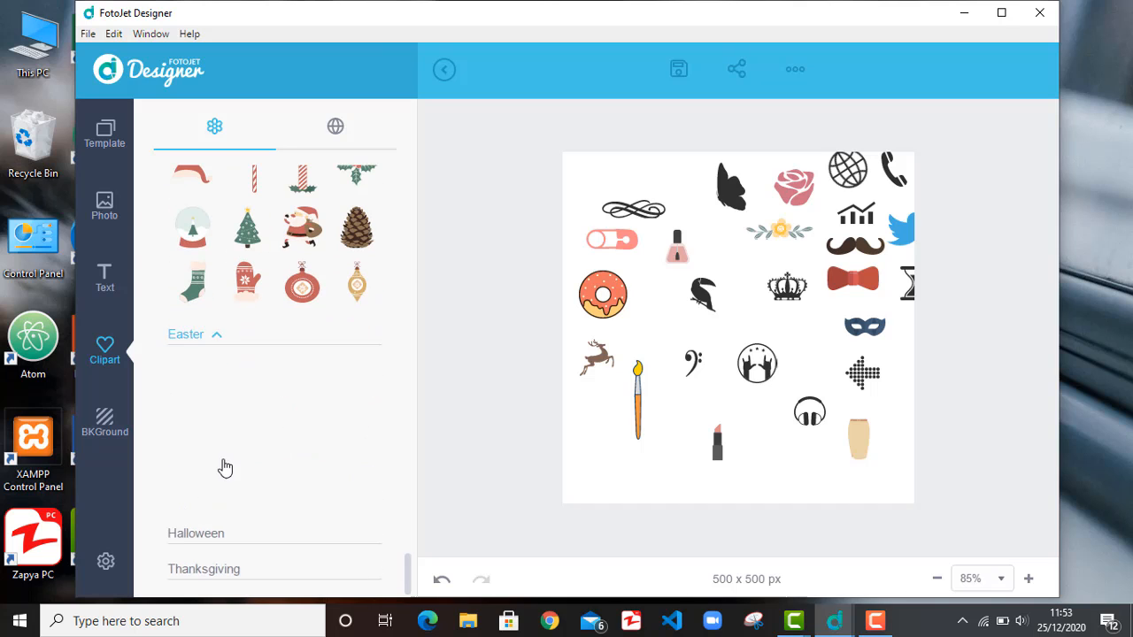
{"action": "scroll", "coordinate": [350, 398], "scroll_direction": "down", "scroll_amount": 2}
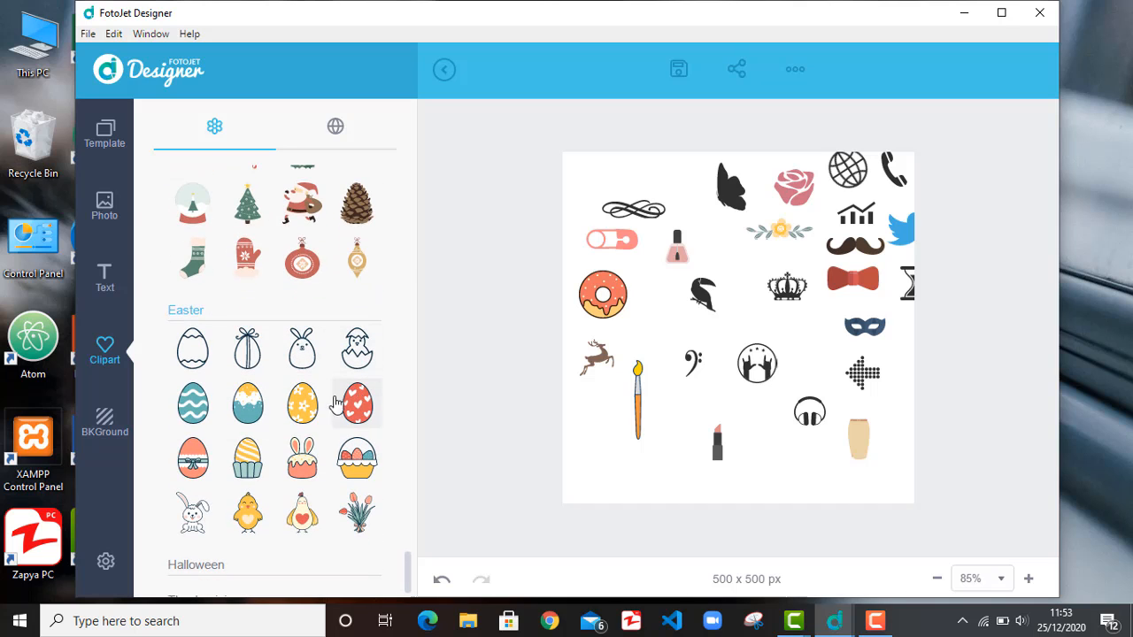
{"action": "left_click", "coordinate": [209, 304]}
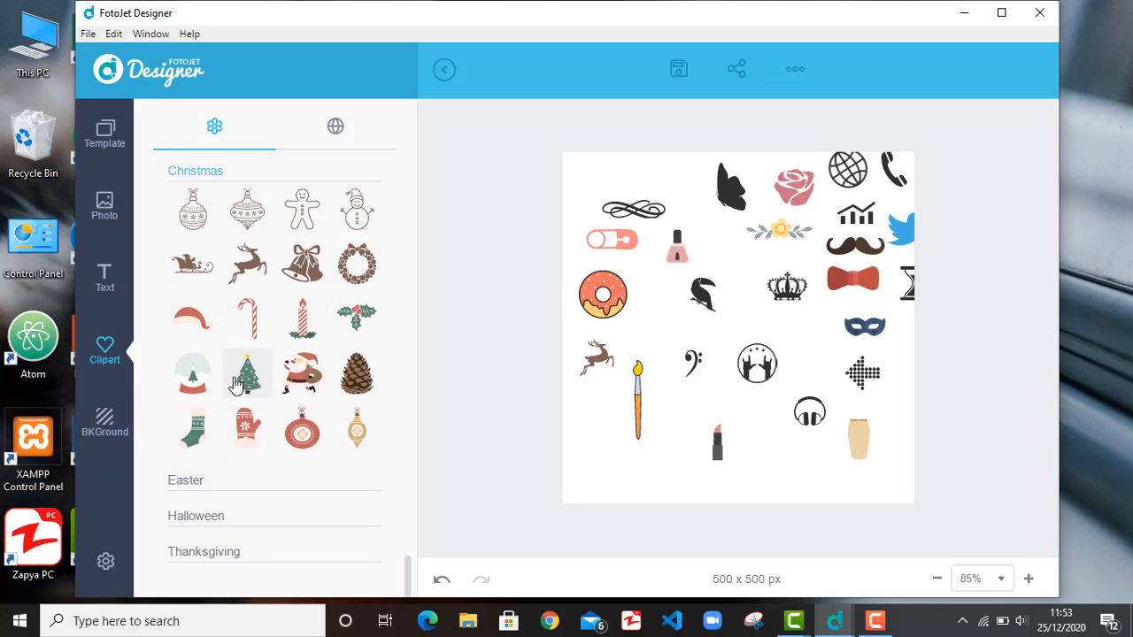
Step: Add the black ghost with outspread arms from the Halloween clipart, shrink it and place it below the headphones
{"action": "left_click", "coordinate": [200, 516]}
{"action": "scroll", "coordinate": [203, 513], "scroll_direction": "down", "scroll_amount": 3}
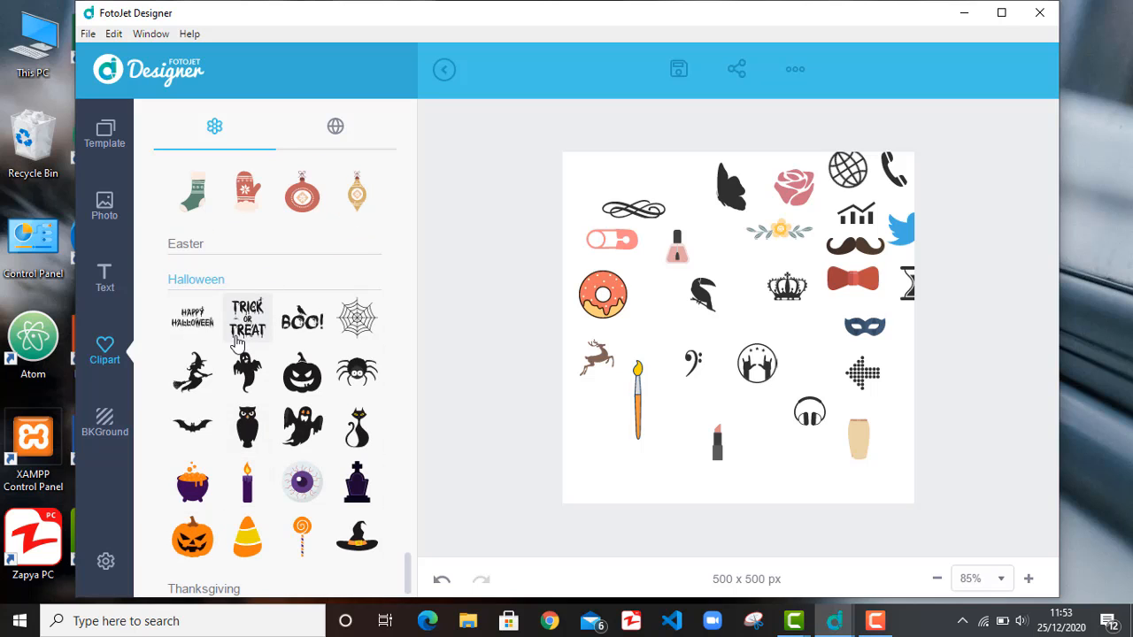
{"action": "scroll", "coordinate": [237, 341], "scroll_direction": "down", "scroll_amount": 1}
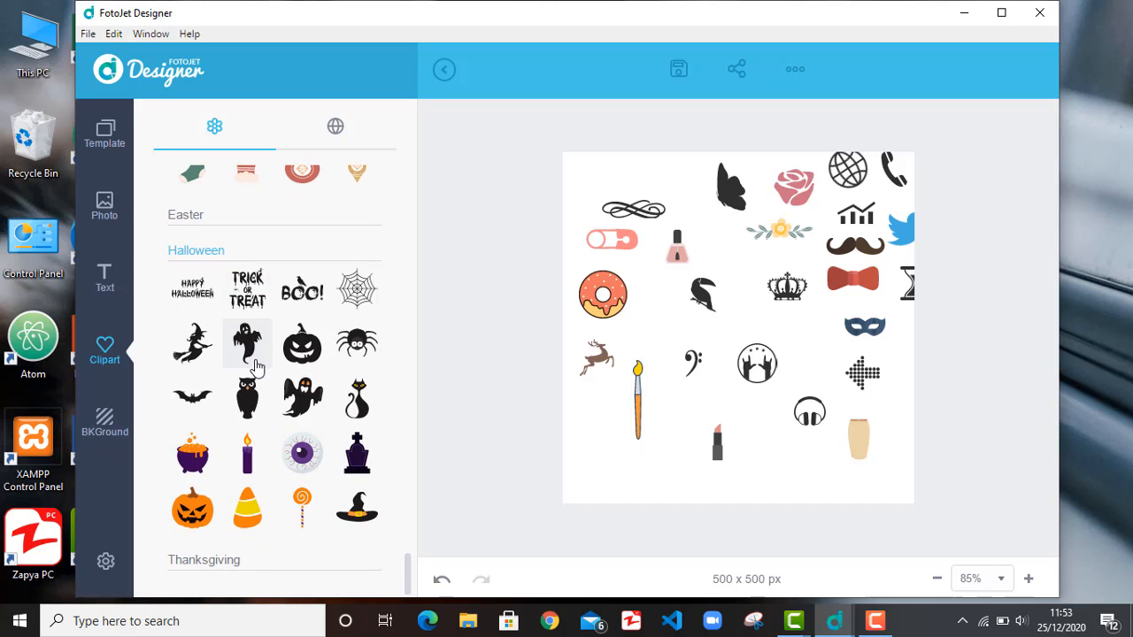
{"action": "scroll", "coordinate": [257, 365], "scroll_direction": "up", "scroll_amount": 3}
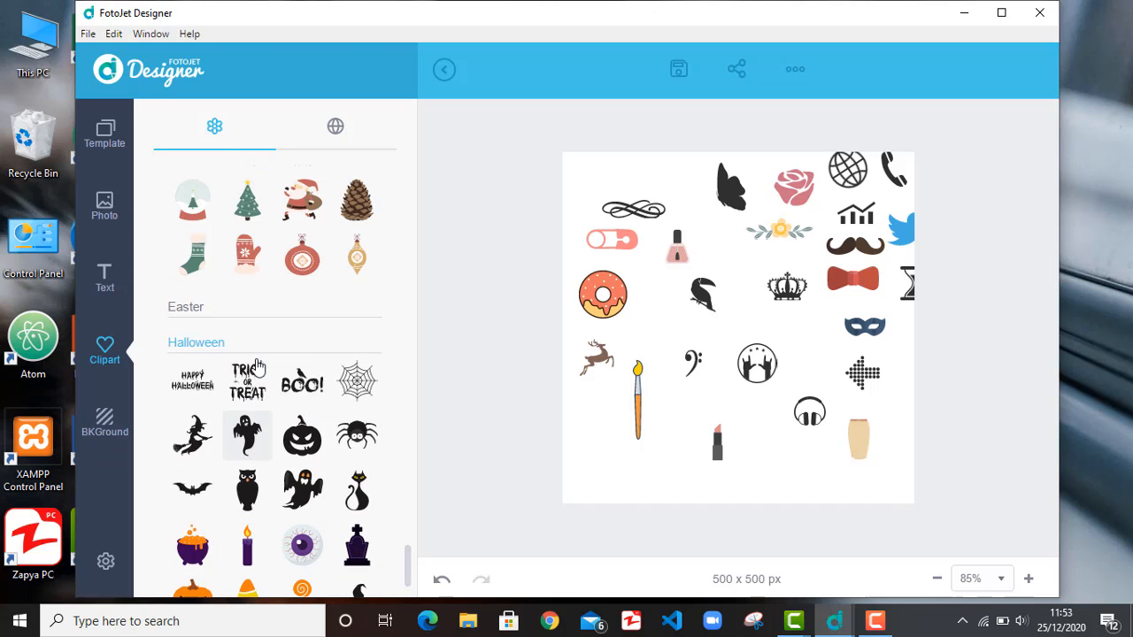
{"action": "scroll", "coordinate": [255, 366], "scroll_direction": "down", "scroll_amount": 2}
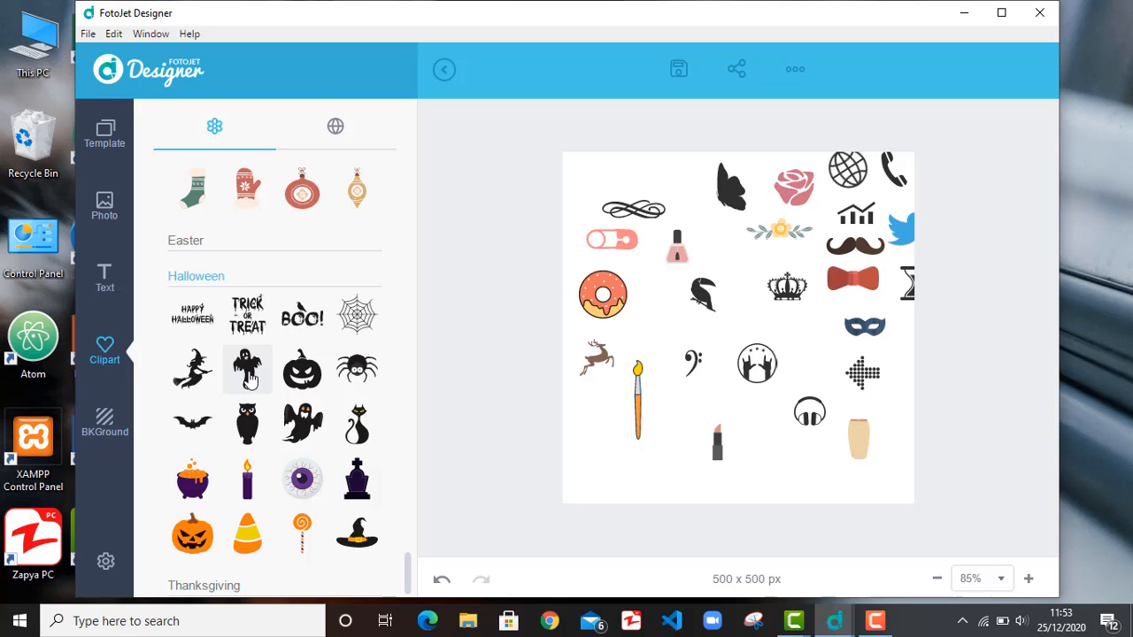
{"action": "left_click_drag", "start_coordinate": [423, 395], "coordinate": [700, 426]}
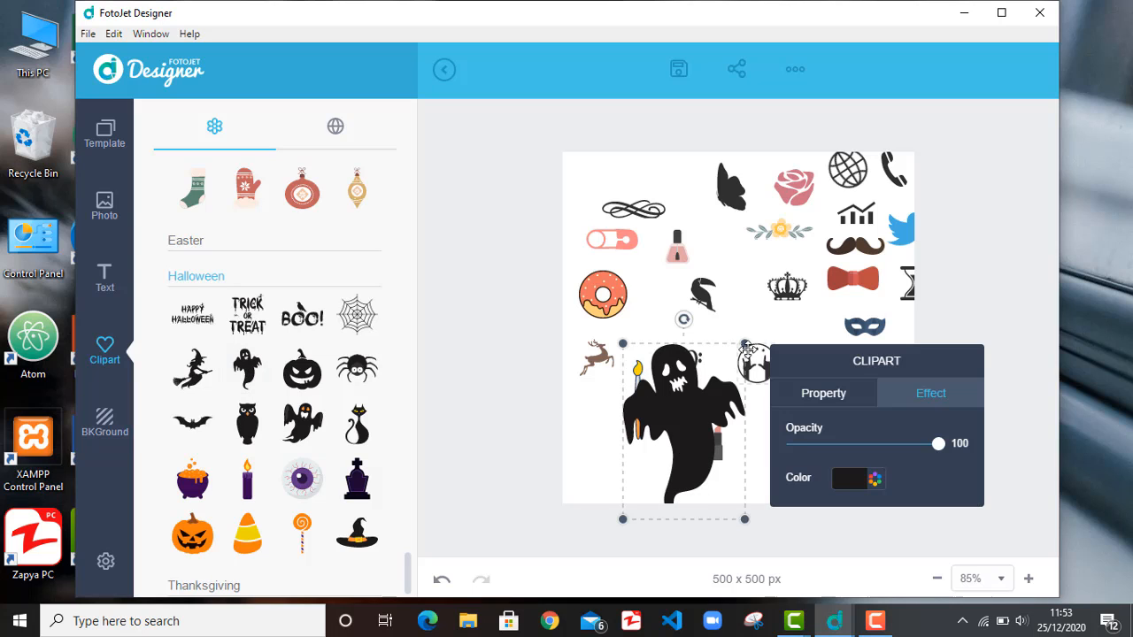
{"action": "mouse_move", "coordinate": [745, 345]}
{"action": "left_mouse_down"}
{"action": "mouse_move", "coordinate": [652, 476]}
{"action": "mouse_move", "coordinate": [802, 450]}
{"action": "mouse_move", "coordinate": [796, 430]}
{"action": "mouse_move", "coordinate": [811, 458]}
{"action": "left_mouse_up"}
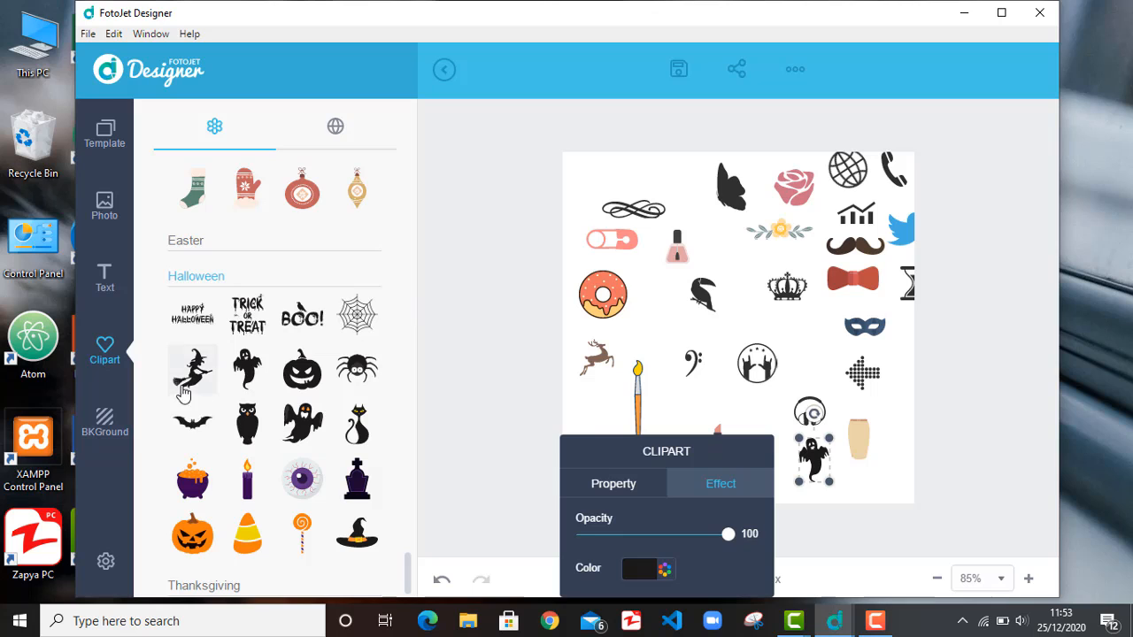
Step: Add the orange oval leaf from the Thanksgiving clipart, shrink it, place it beside the drum near the canvas's right edge and deselect it
{"action": "scroll", "coordinate": [244, 336], "scroll_direction": "down", "scroll_amount": 1}
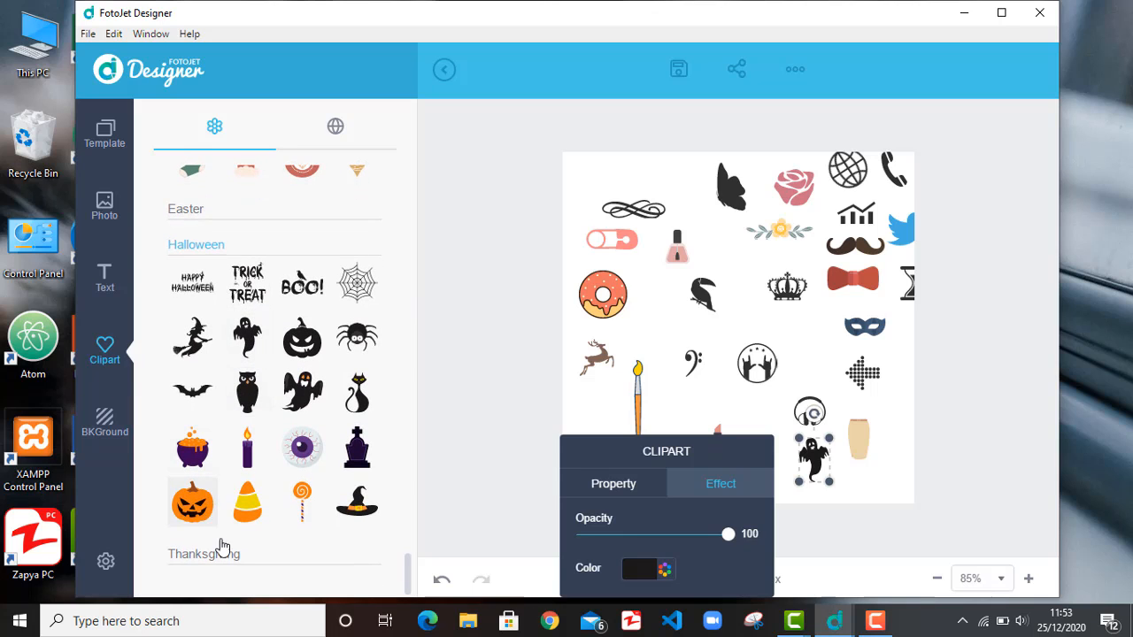
{"action": "left_click", "coordinate": [212, 556]}
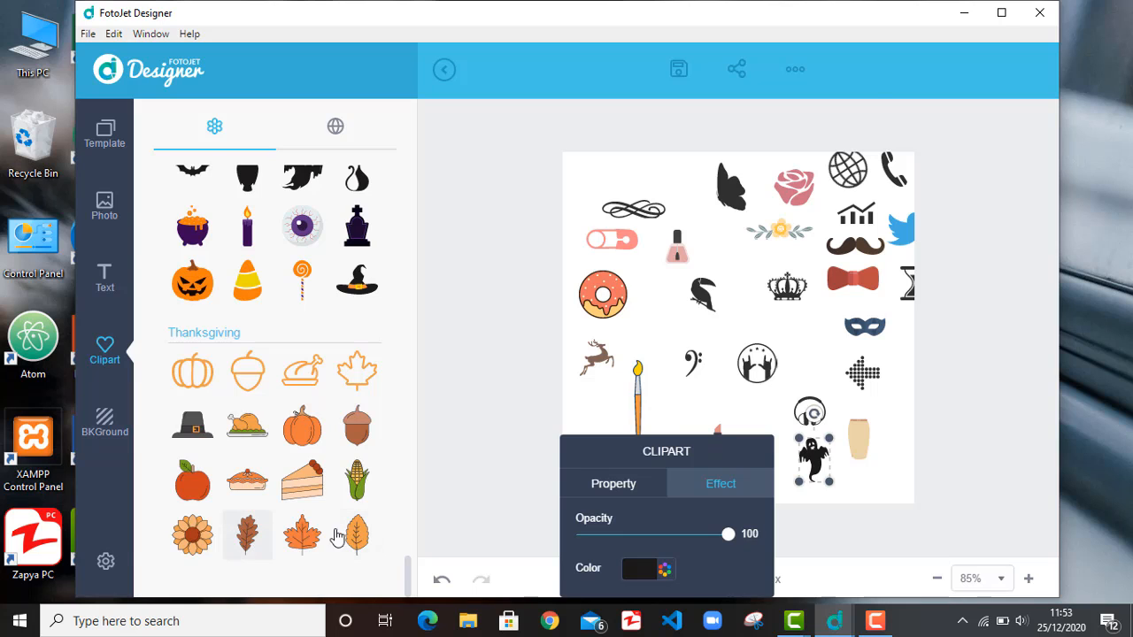
{"action": "left_click_drag", "start_coordinate": [357, 534], "coordinate": [719, 392]}
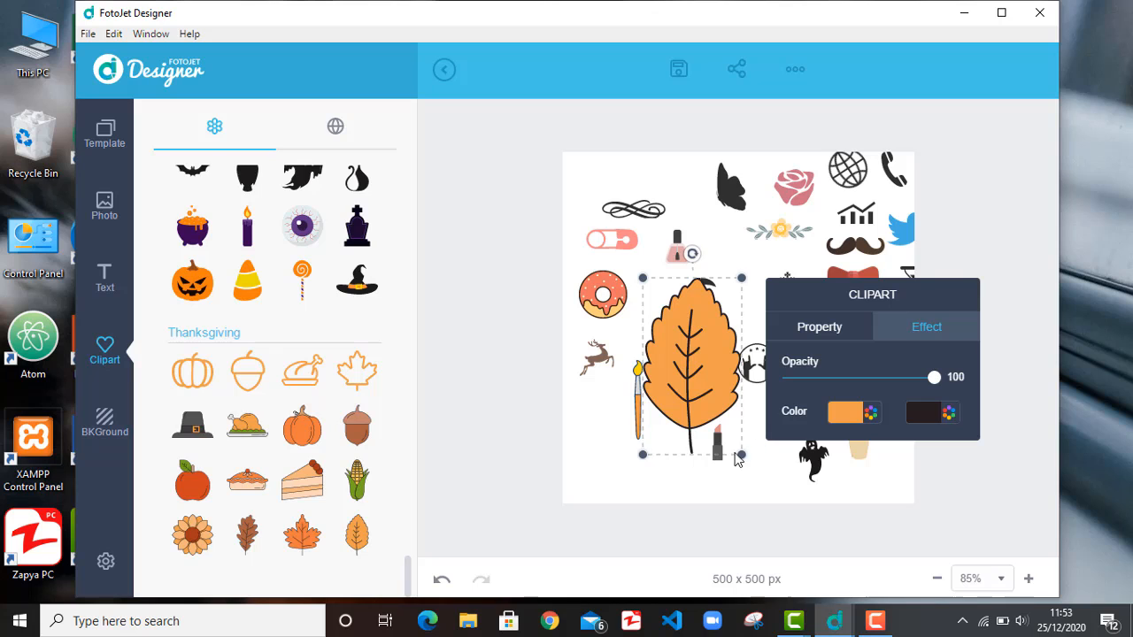
{"action": "left_click_drag", "start_coordinate": [742, 453], "coordinate": [889, 411]}
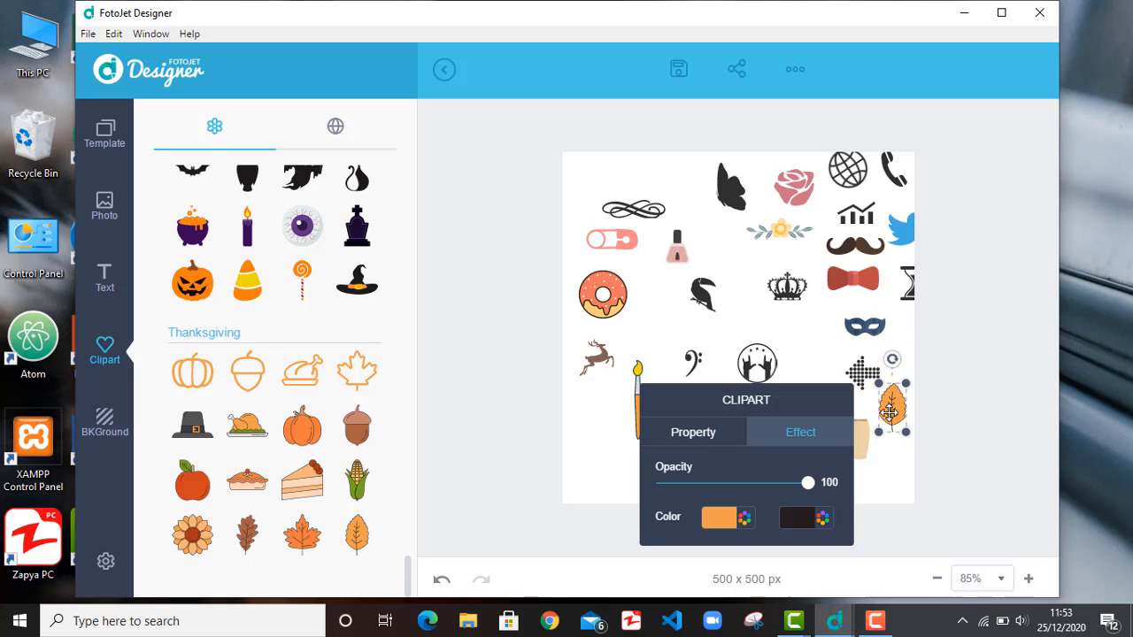
{"action": "left_click", "coordinate": [545, 440]}
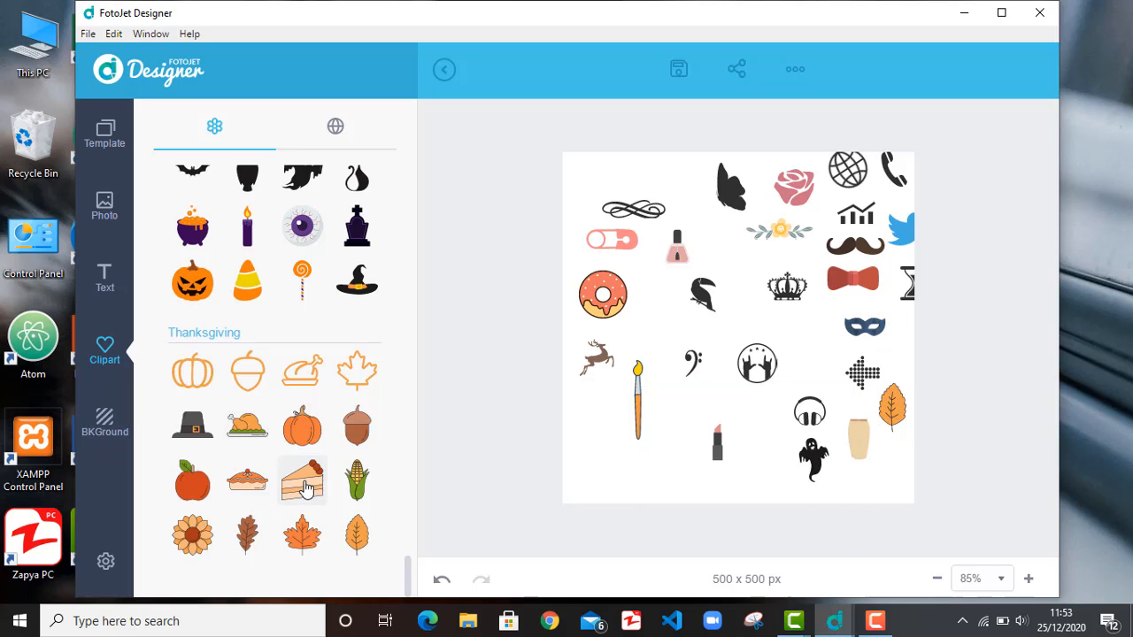
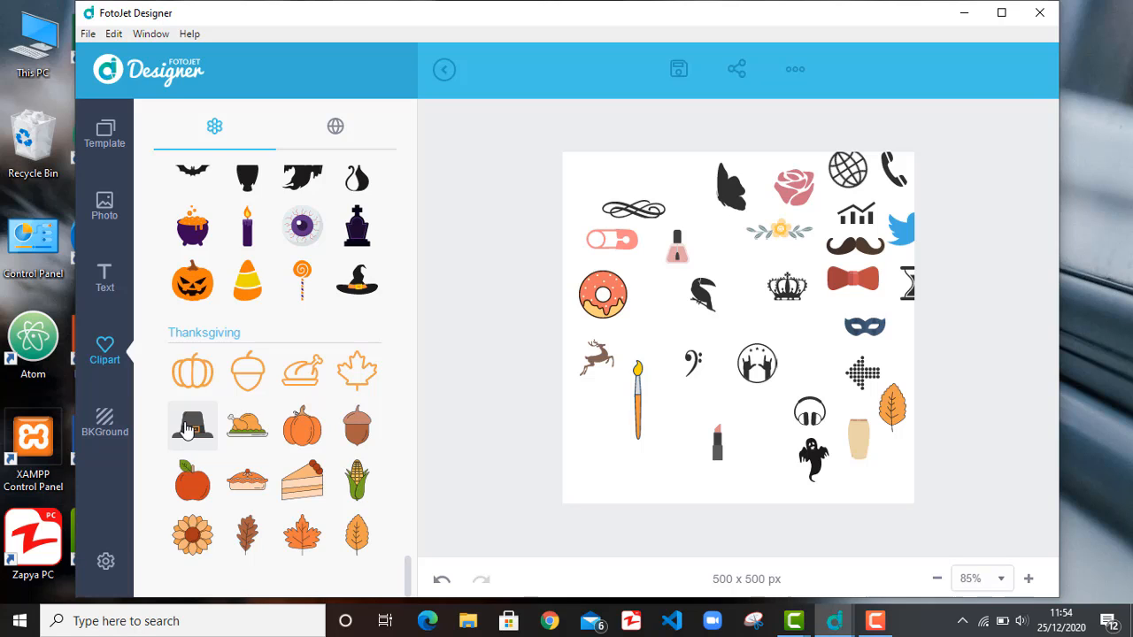
Step: Collapse the Thanksgiving, Halloween and Christmas categories in the Holiday group
{"action": "left_click", "coordinate": [199, 333]}
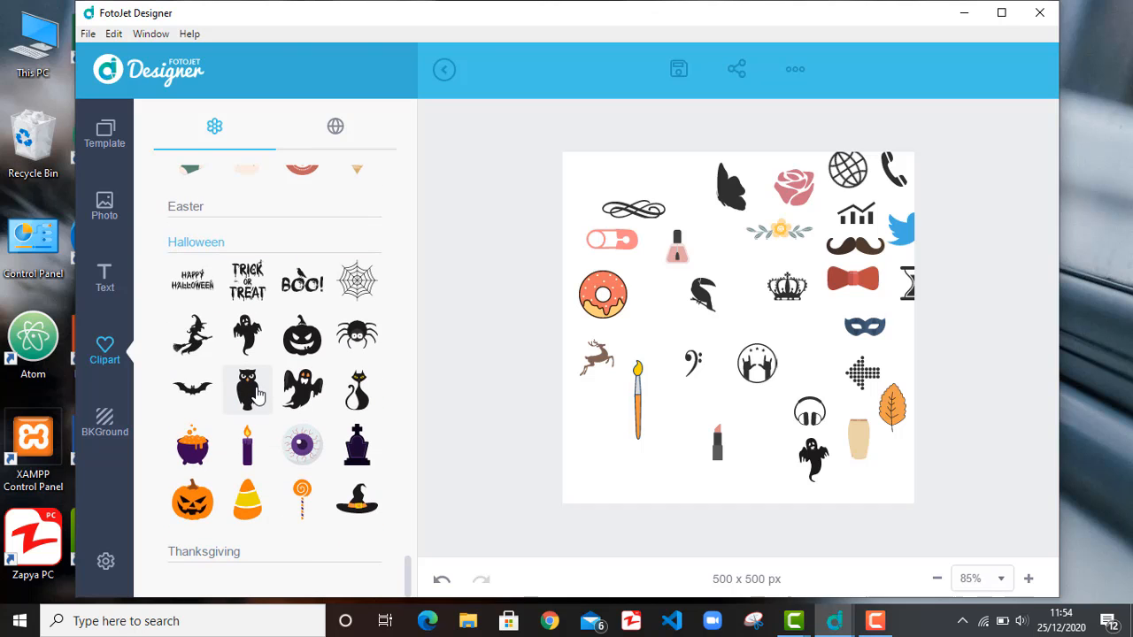
{"action": "left_click", "coordinate": [199, 246]}
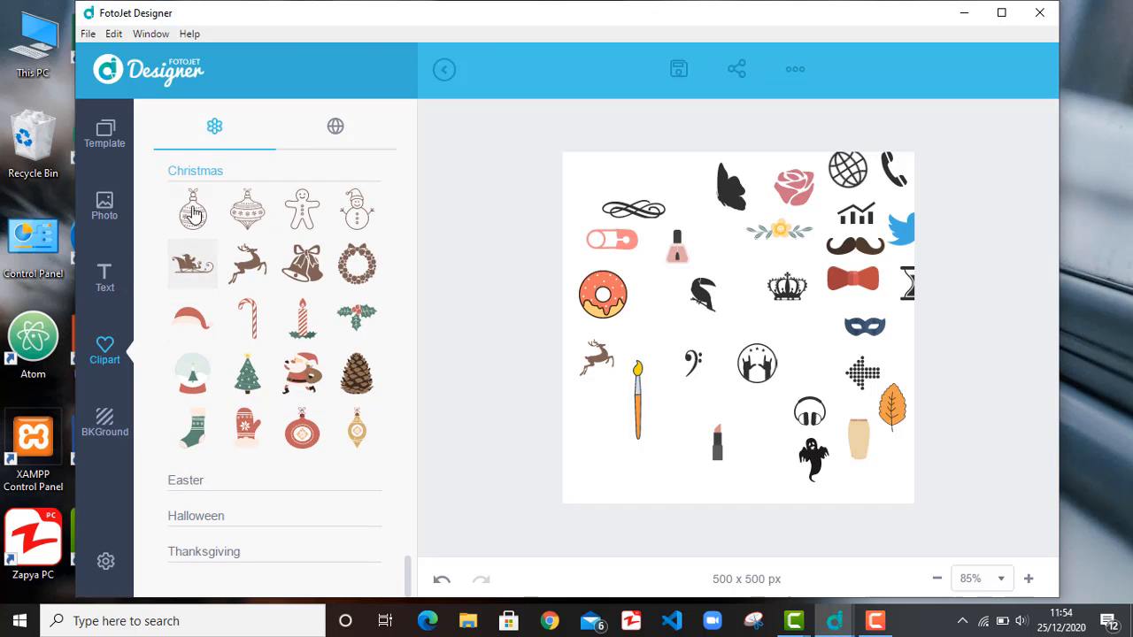
{"action": "left_click", "coordinate": [202, 172]}
Step: Collapse the remaining expanded clipart categories and groups, including Family and Music, and return to the start of the clipart list
{"action": "scroll", "coordinate": [201, 186], "scroll_direction": "up", "scroll_amount": 10}
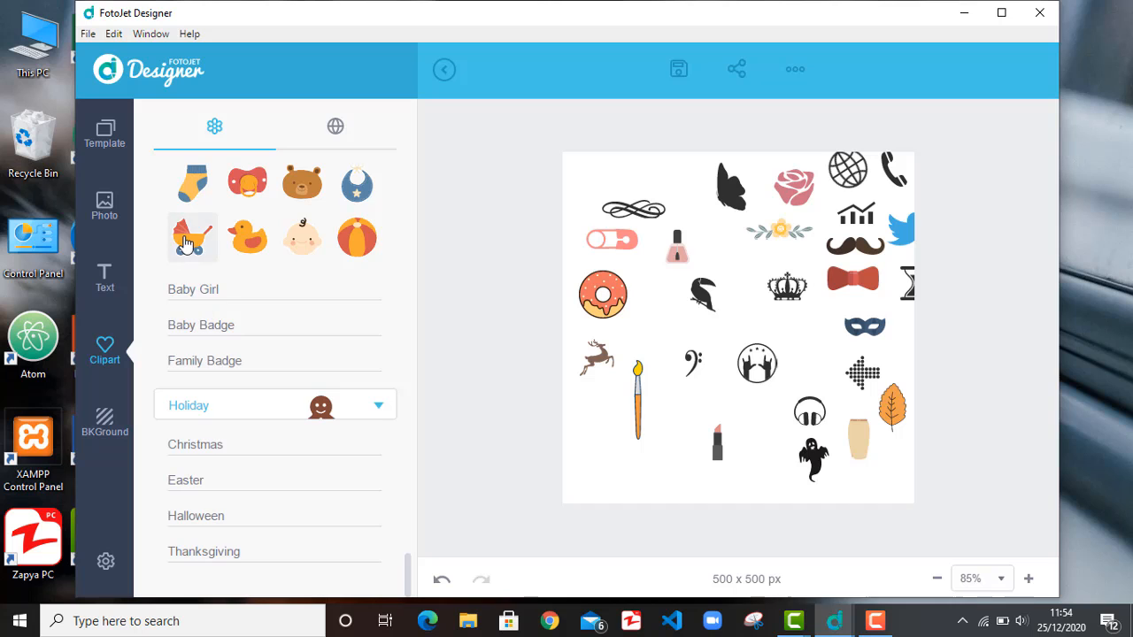
{"action": "left_click", "coordinate": [202, 426]}
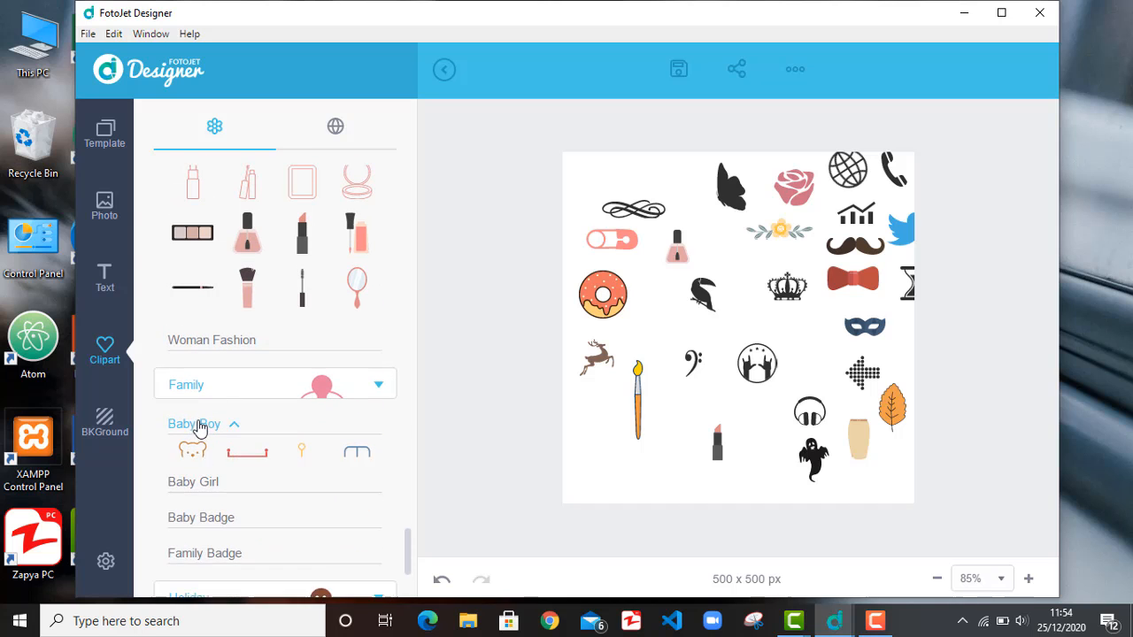
{"action": "left_click", "coordinate": [202, 382]}
{"action": "scroll", "coordinate": [190, 461], "scroll_direction": "up", "scroll_amount": 3}
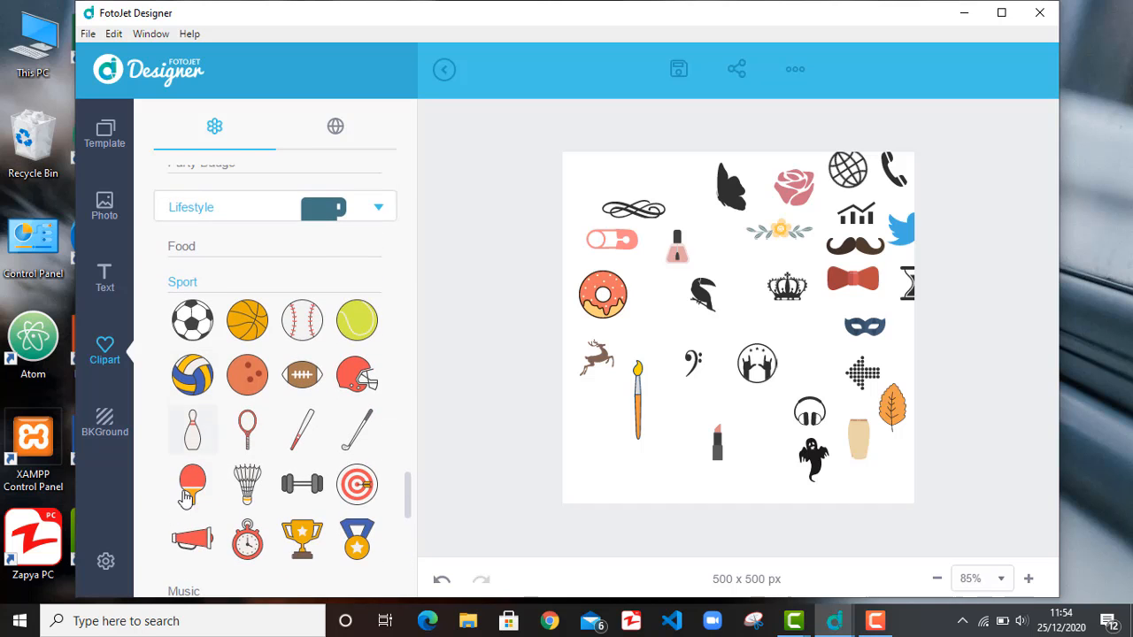
{"action": "left_click", "coordinate": [184, 591]}
{"action": "scroll", "coordinate": [186, 337], "scroll_direction": "up", "scroll_amount": 1}
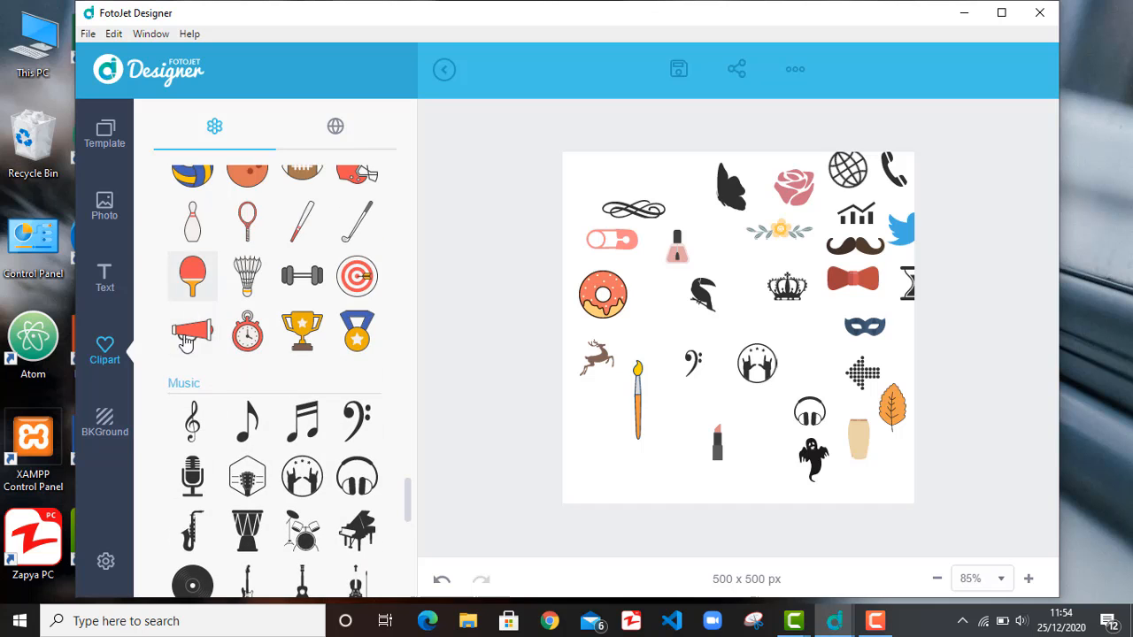
{"action": "left_click", "coordinate": [189, 384]}
{"action": "scroll", "coordinate": [186, 363], "scroll_direction": "up", "scroll_amount": 10}
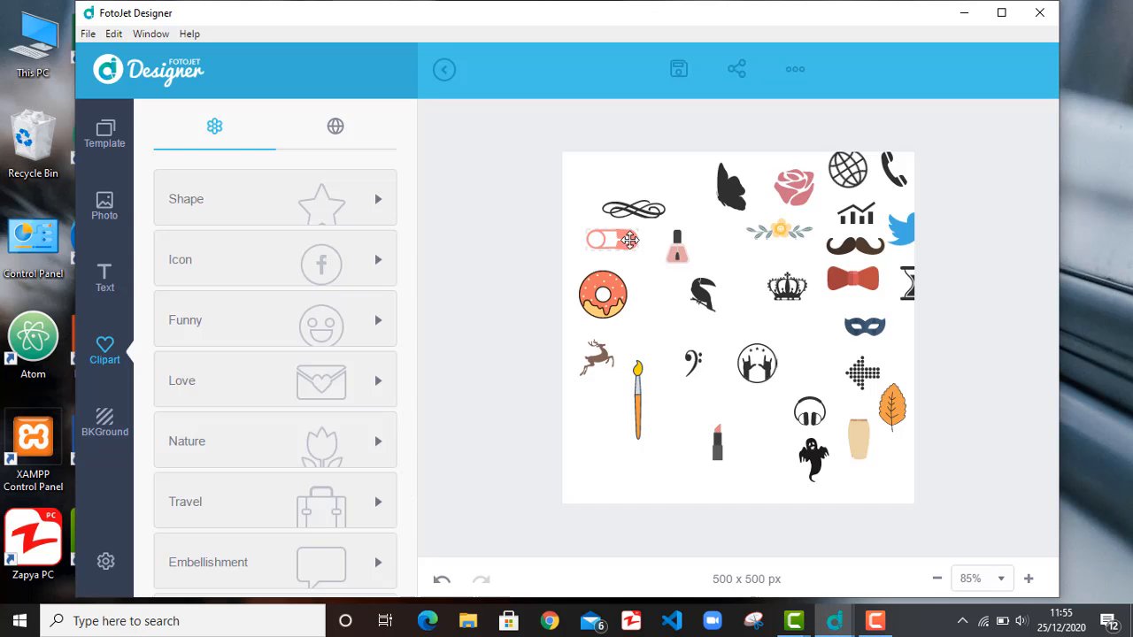
Step: Move the pink safety pin below the drum, near the canvas's lower right corner
{"action": "left_click_drag", "start_coordinate": [628, 239], "coordinate": [890, 492]}
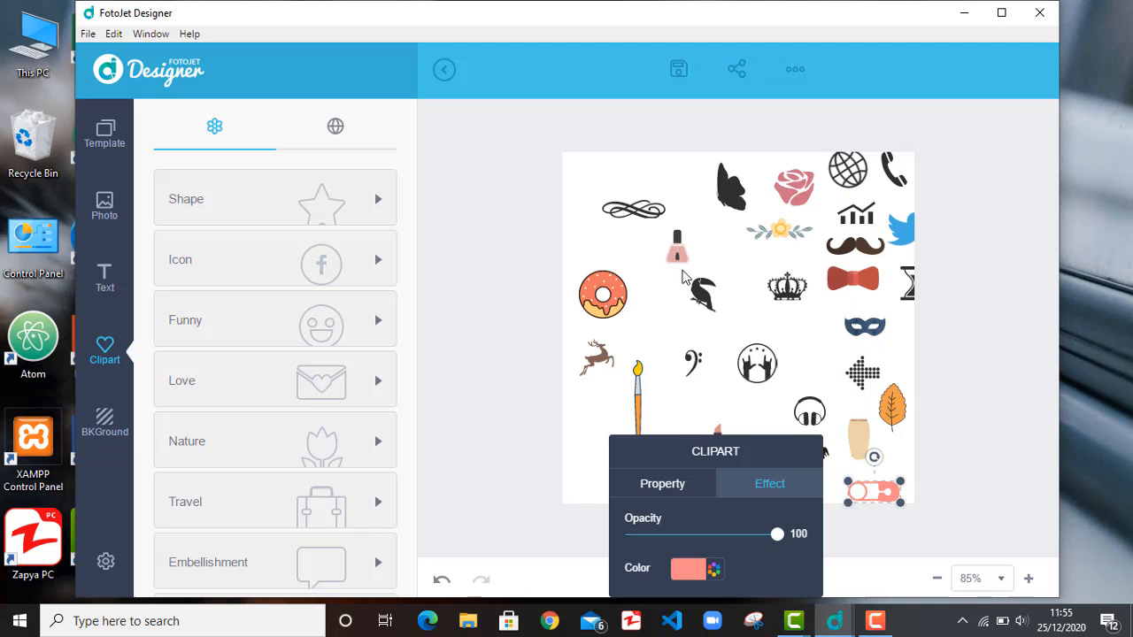
Step: Move the flourish and nail polish cliparts down to the bottom edge of the canvas
{"action": "left_click", "coordinate": [630, 209]}
{"action": "left_click_drag", "start_coordinate": [630, 209], "coordinate": [746, 518]}
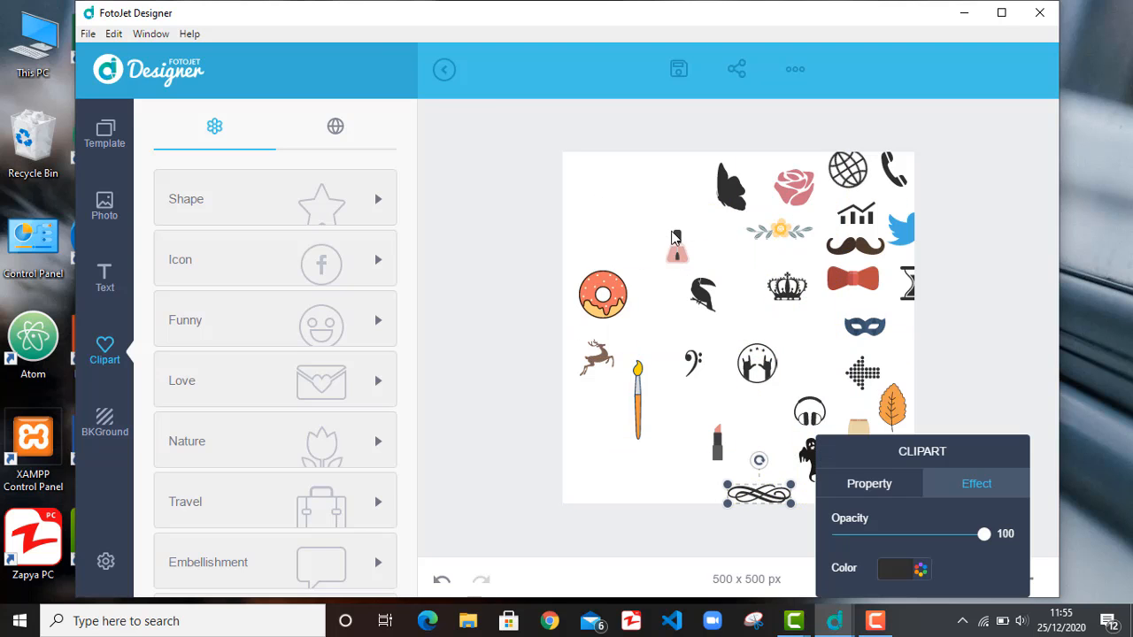
{"action": "left_click_drag", "start_coordinate": [678, 251], "coordinate": [713, 520]}
Step: Move the butterfly clipart left along the top edge of the canvas into the cleared space
{"action": "left_click_drag", "start_coordinate": [723, 191], "coordinate": [697, 193]}
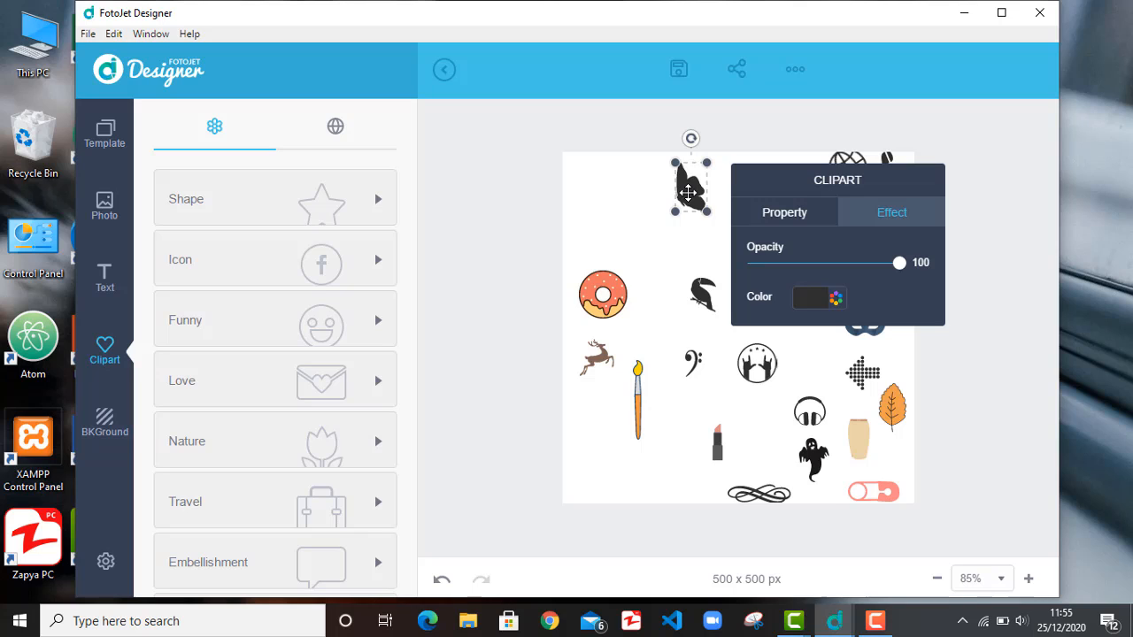
{"action": "left_click_drag", "start_coordinate": [692, 191], "coordinate": [651, 191]}
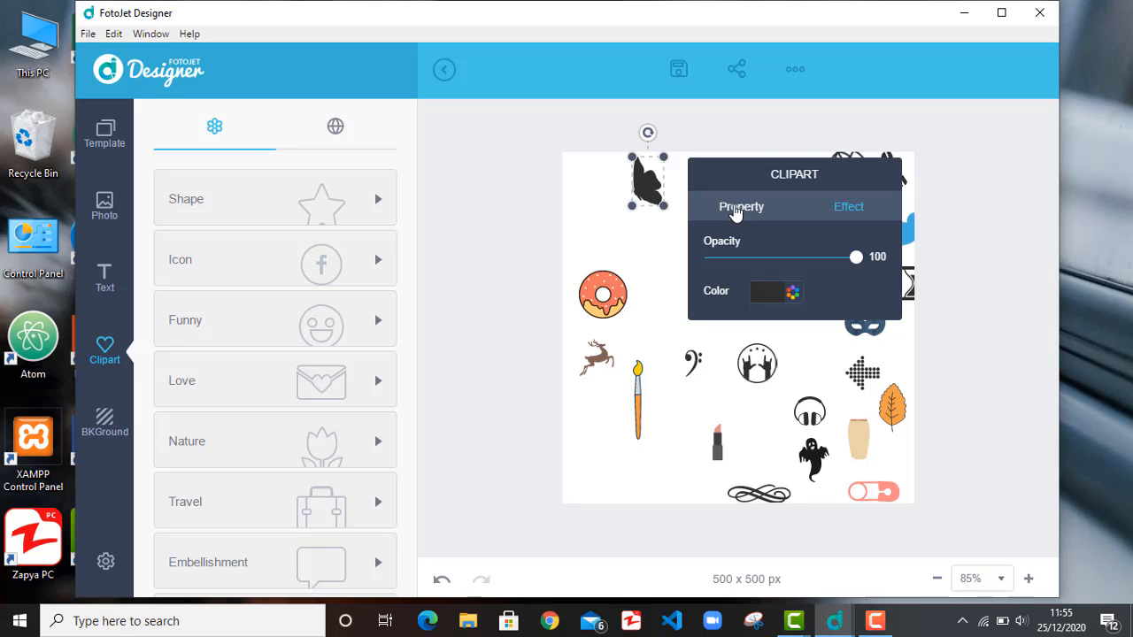
Step: Try flipping the butterfly clipart horizontally
{"action": "left_click", "coordinate": [736, 210]}
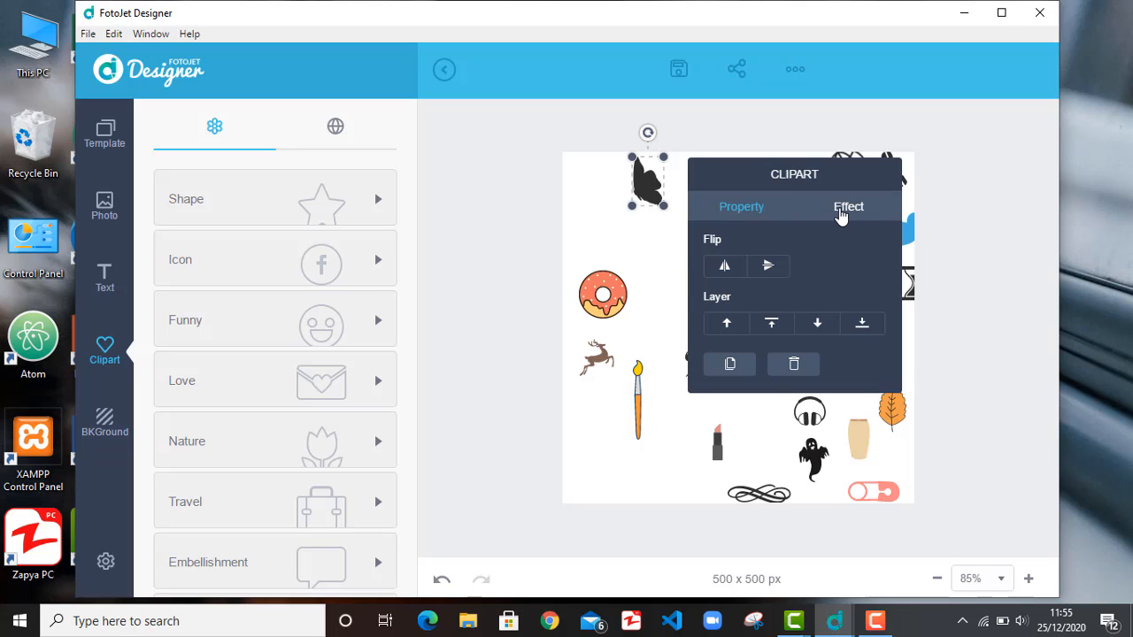
{"action": "left_click", "coordinate": [840, 212]}
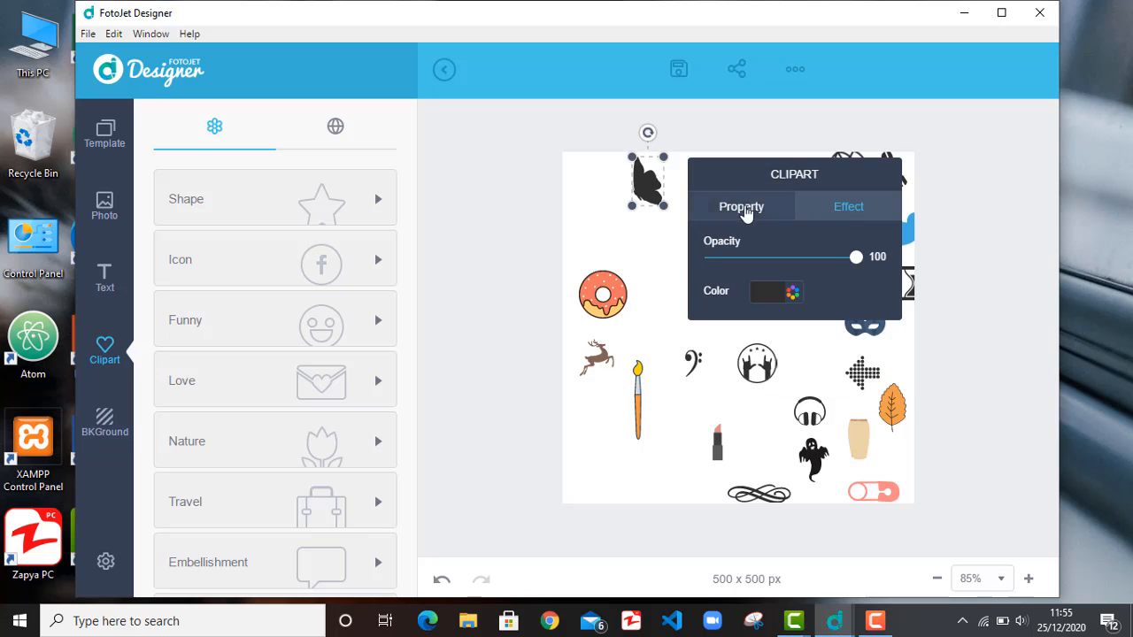
{"action": "left_click", "coordinate": [741, 209]}
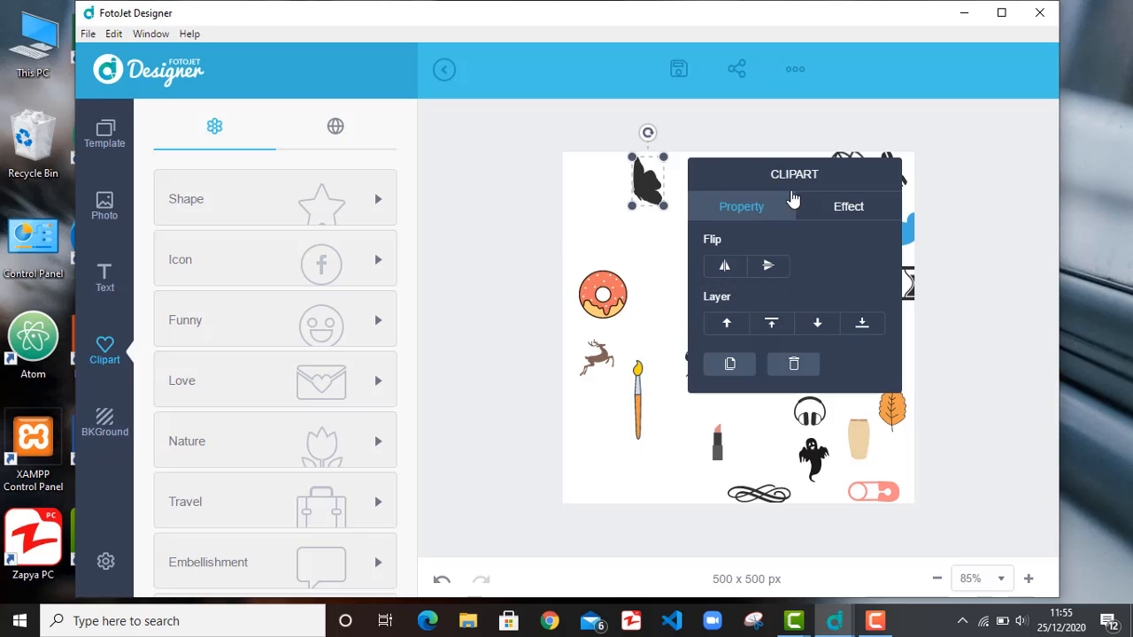
{"action": "left_click", "coordinate": [724, 268]}
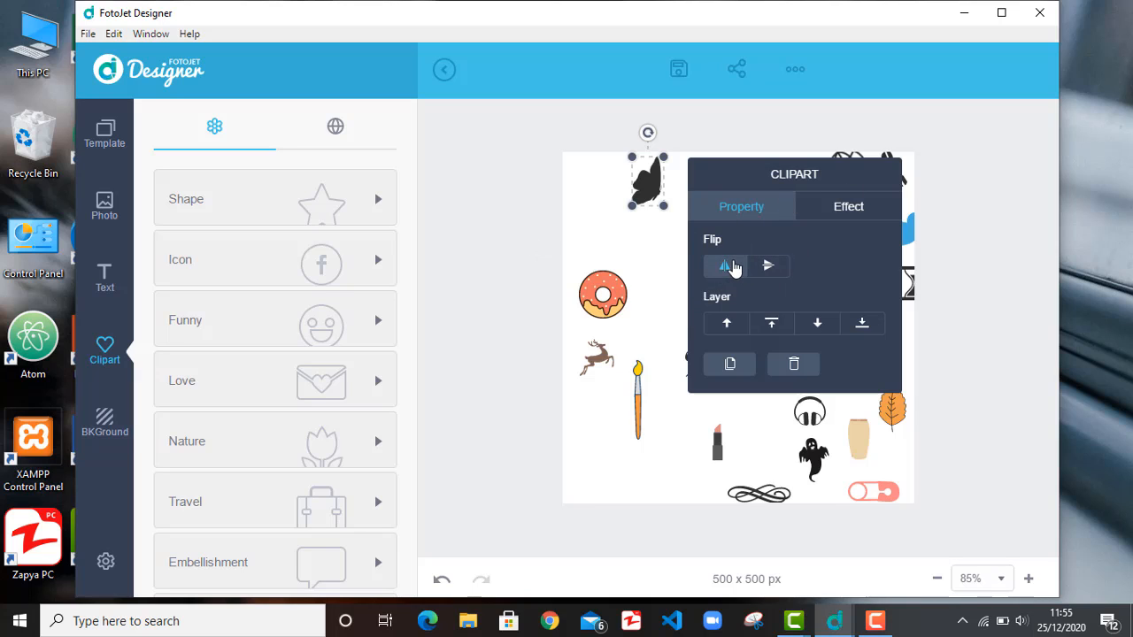
{"action": "left_click", "coordinate": [725, 265]}
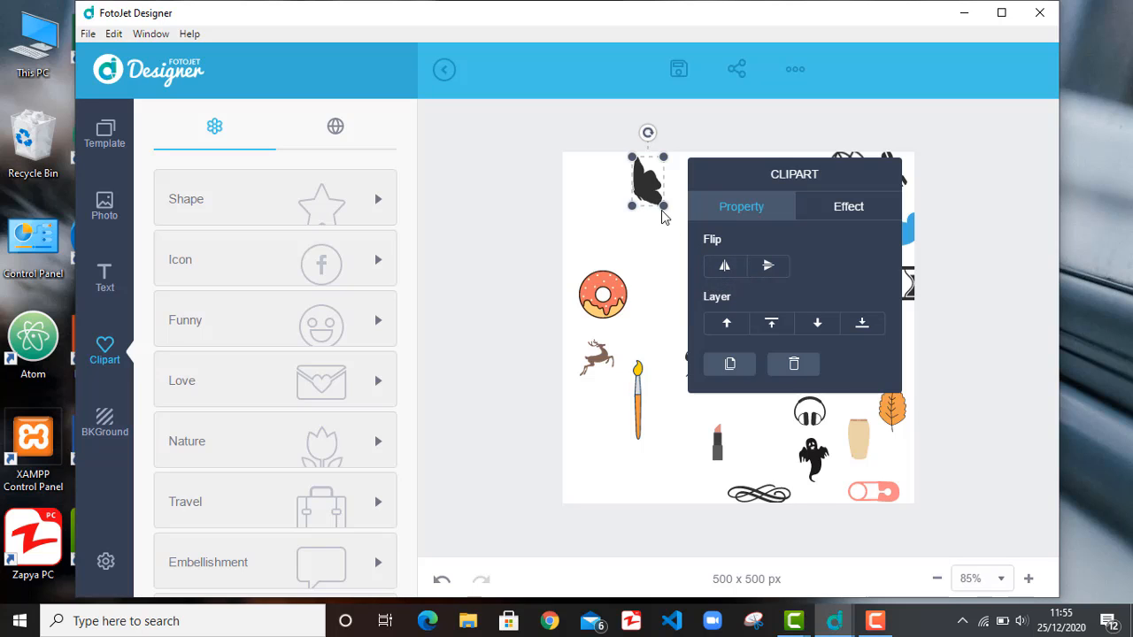
{"action": "left_click", "coordinate": [728, 268]}
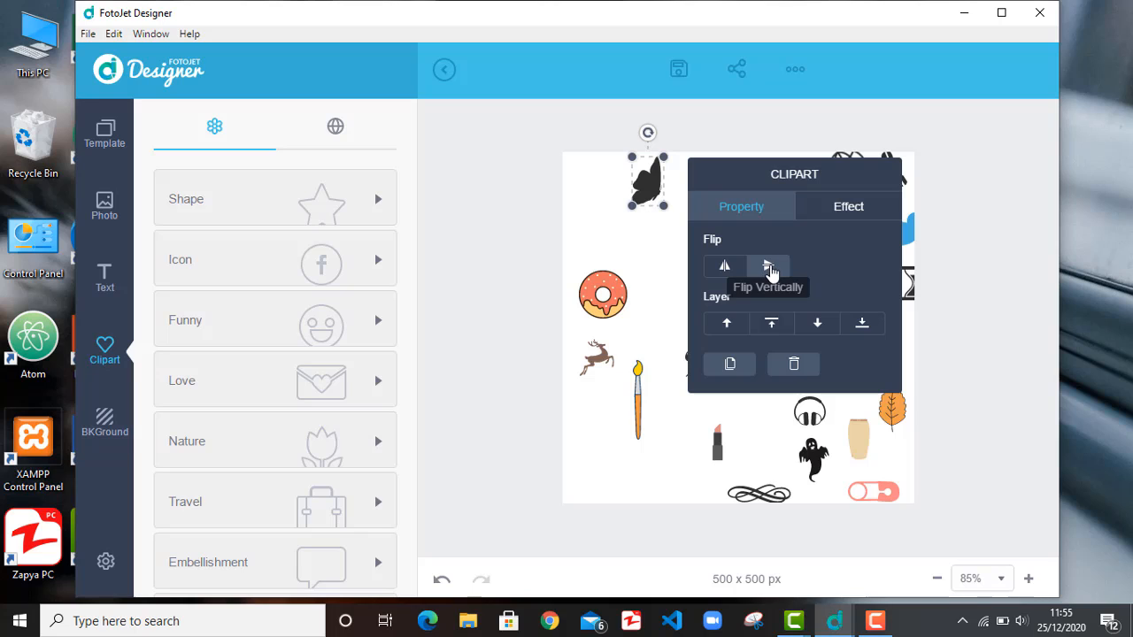
Step: Try flipping the butterfly clipart vertically several times and return it to its original orientation
{"action": "left_click", "coordinate": [769, 268]}
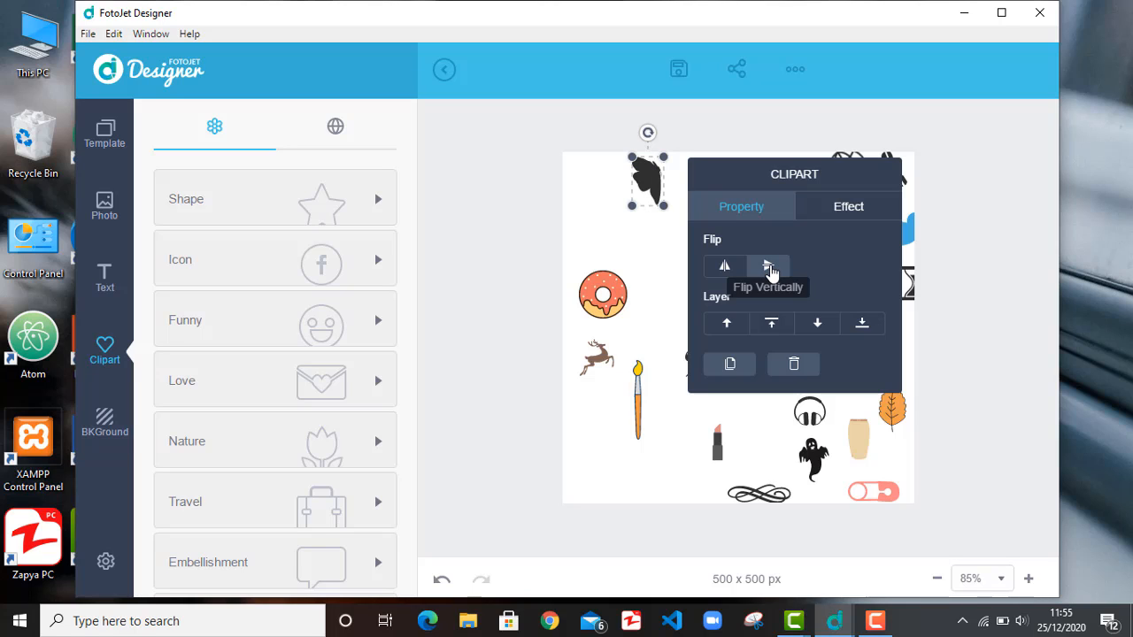
{"action": "left_click", "coordinate": [768, 267]}
{"action": "left_click", "coordinate": [768, 267]}
{"action": "left_click", "coordinate": [768, 267]}
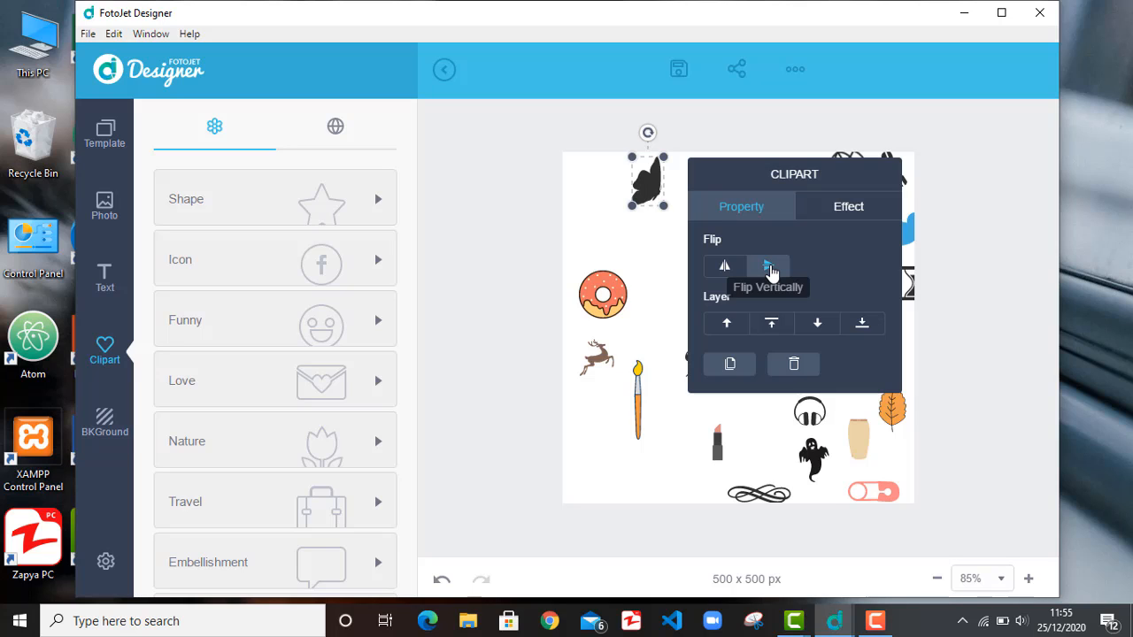
{"action": "left_click", "coordinate": [768, 268]}
{"action": "left_click", "coordinate": [768, 268]}
{"action": "left_click", "coordinate": [725, 267]}
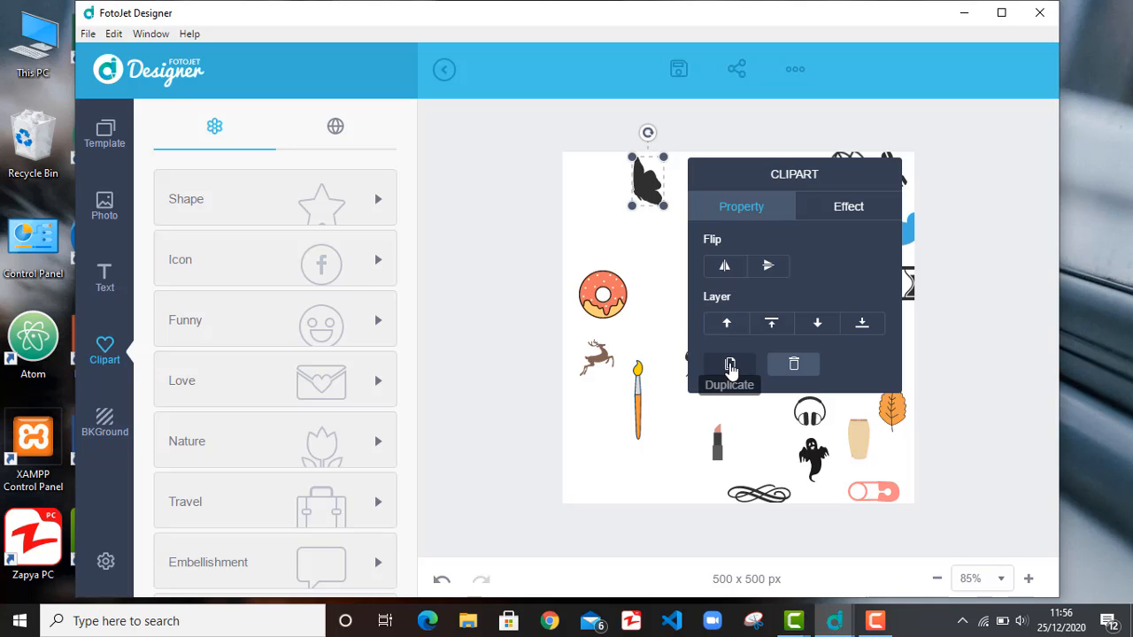
Step: Try duplicating the butterfly clipart and nudge it slightly upward
{"action": "left_click", "coordinate": [730, 366]}
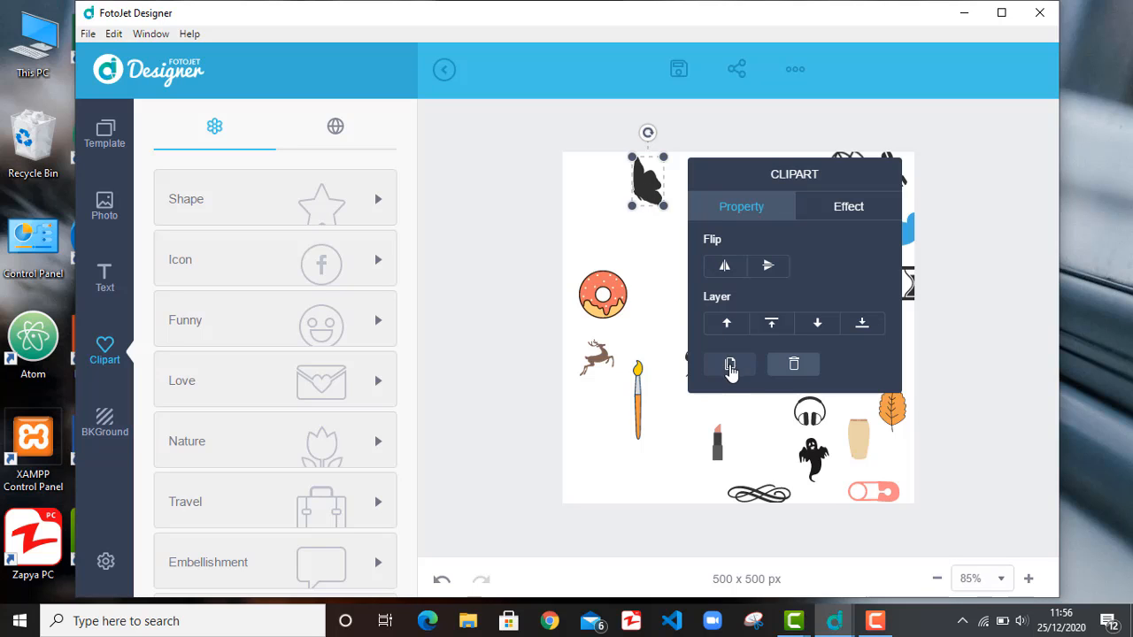
{"action": "left_click", "coordinate": [730, 366]}
{"action": "mouse_move", "coordinate": [665, 210]}
{"action": "left_mouse_down"}
{"action": "mouse_move", "coordinate": [665, 226]}
{"action": "mouse_move", "coordinate": [652, 192]}
{"action": "left_mouse_up"}
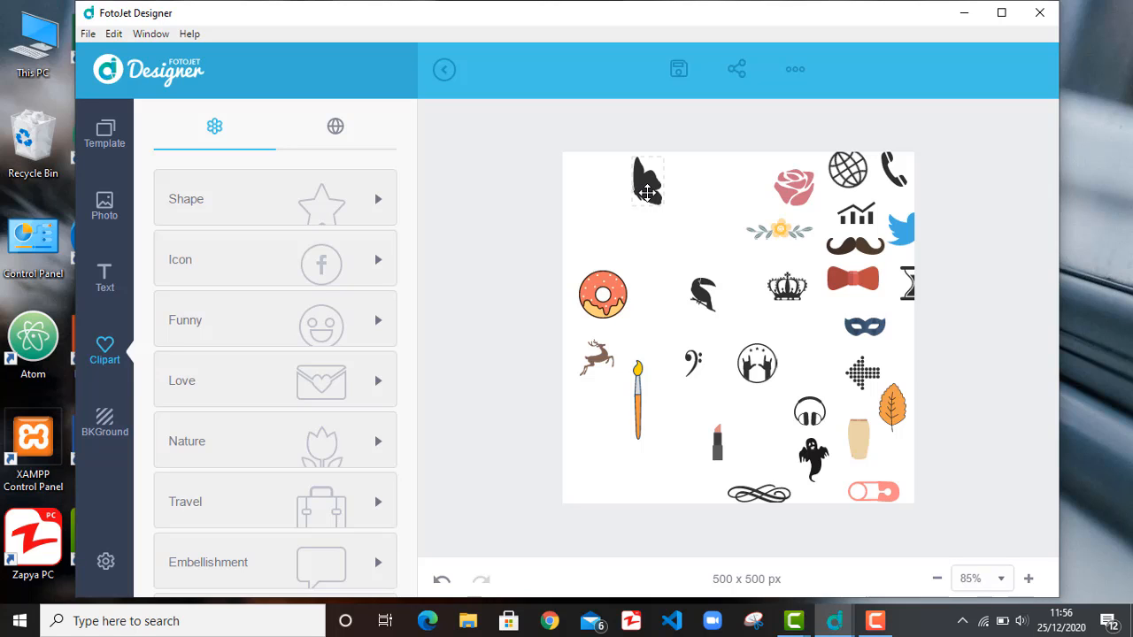
{"action": "mouse_move", "coordinate": [647, 192]}
{"action": "left_mouse_down"}
{"action": "mouse_move", "coordinate": [660, 200]}
{"action": "mouse_move", "coordinate": [653, 192]}
{"action": "left_mouse_up"}
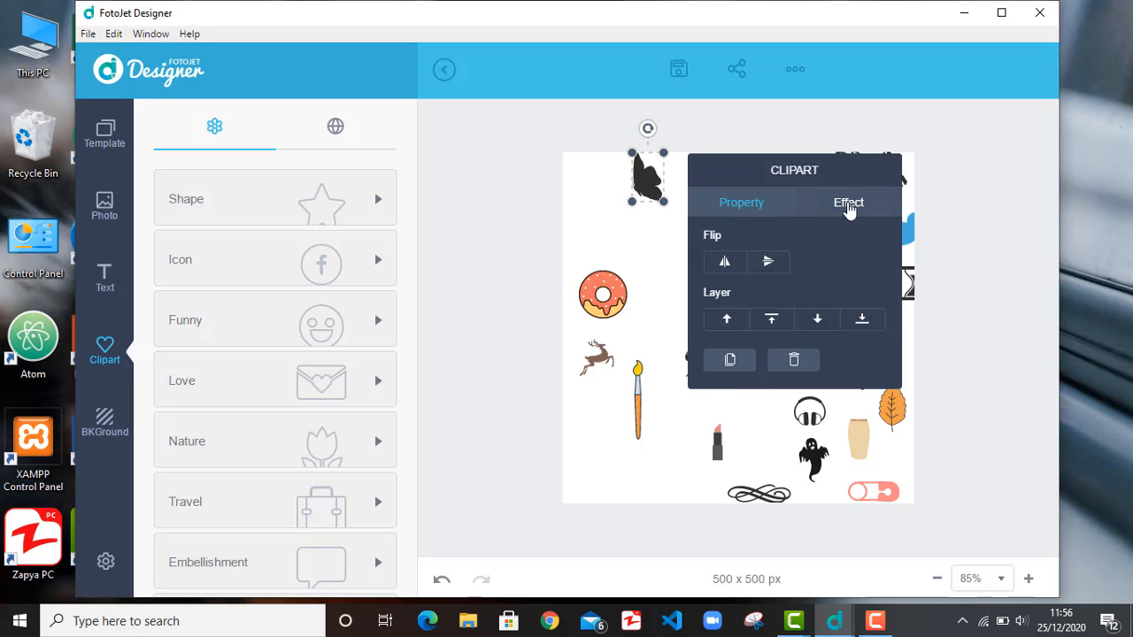
Step: Recolor the butterfly clipart with the custom blue 092DDB
{"action": "left_click", "coordinate": [849, 207]}
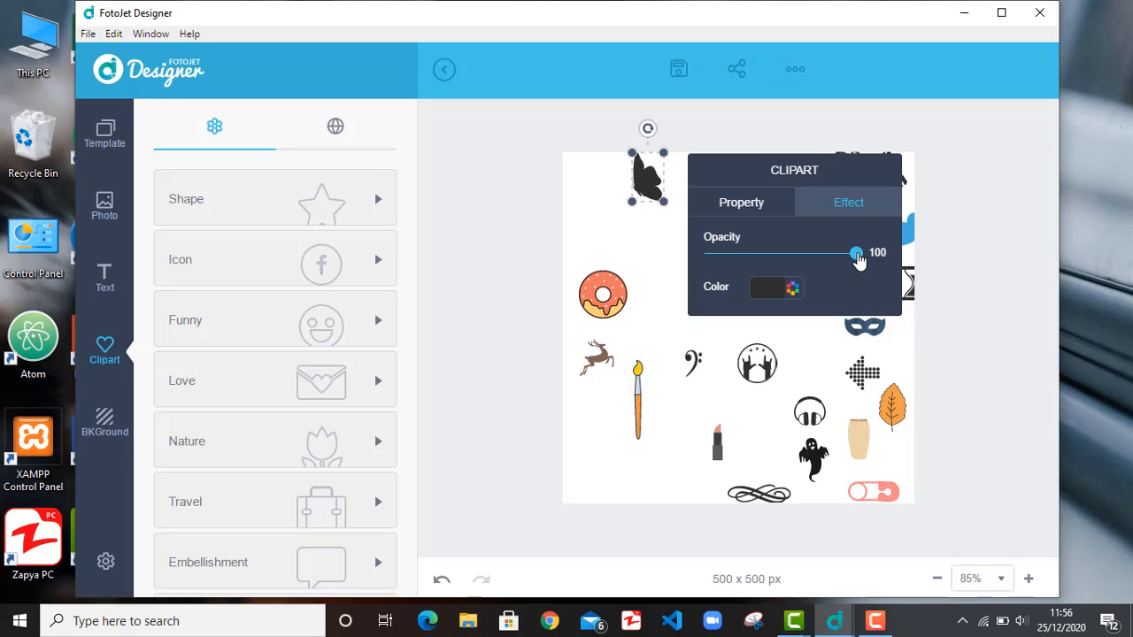
{"action": "mouse_move", "coordinate": [858, 257]}
{"action": "left_mouse_down"}
{"action": "mouse_move", "coordinate": [715, 259]}
{"action": "mouse_move", "coordinate": [867, 263]}
{"action": "left_mouse_up"}
{"action": "left_click", "coordinate": [768, 291]}
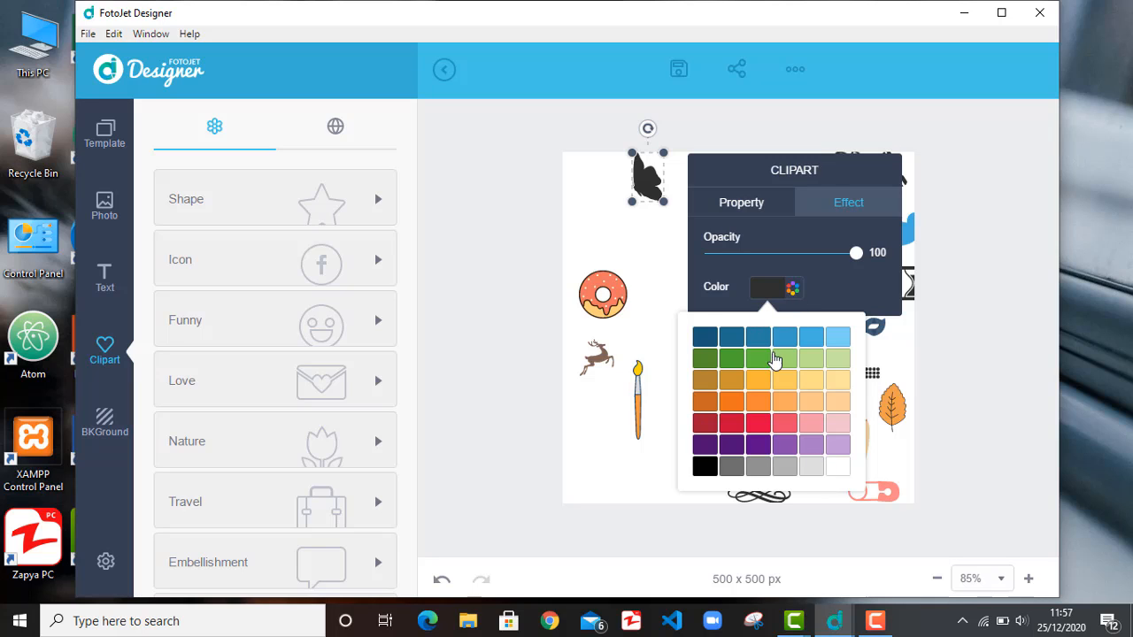
{"action": "left_click", "coordinate": [770, 293]}
{"action": "left_click", "coordinate": [770, 293]}
{"action": "left_click", "coordinate": [793, 290]}
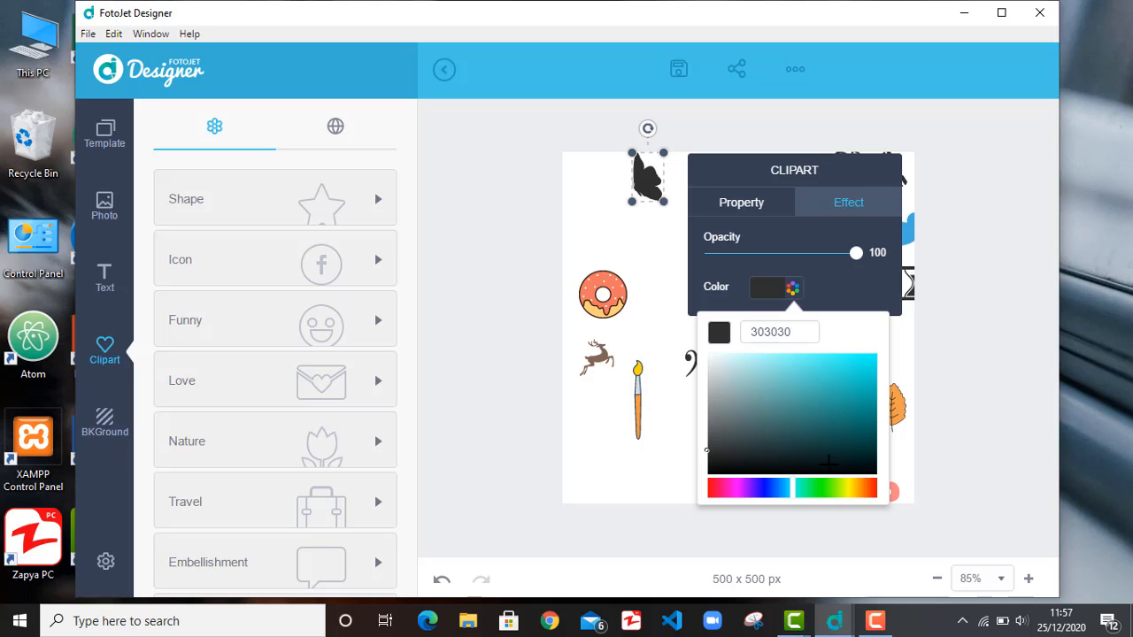
{"action": "left_click_drag", "start_coordinate": [771, 487], "coordinate": [768, 487]}
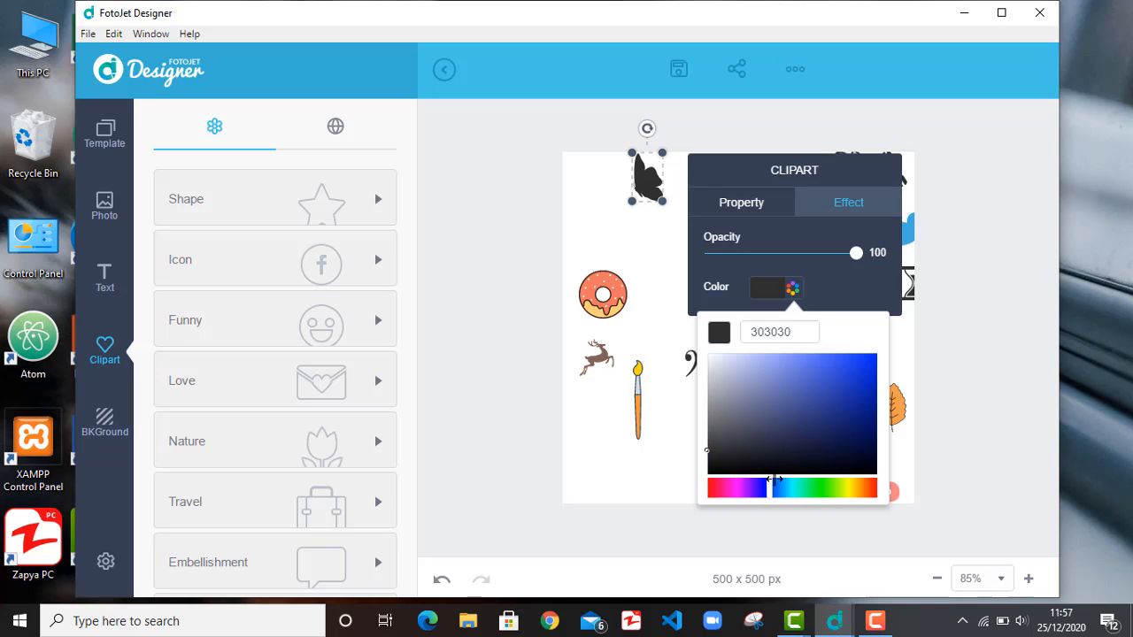
{"action": "left_click", "coordinate": [871, 374]}
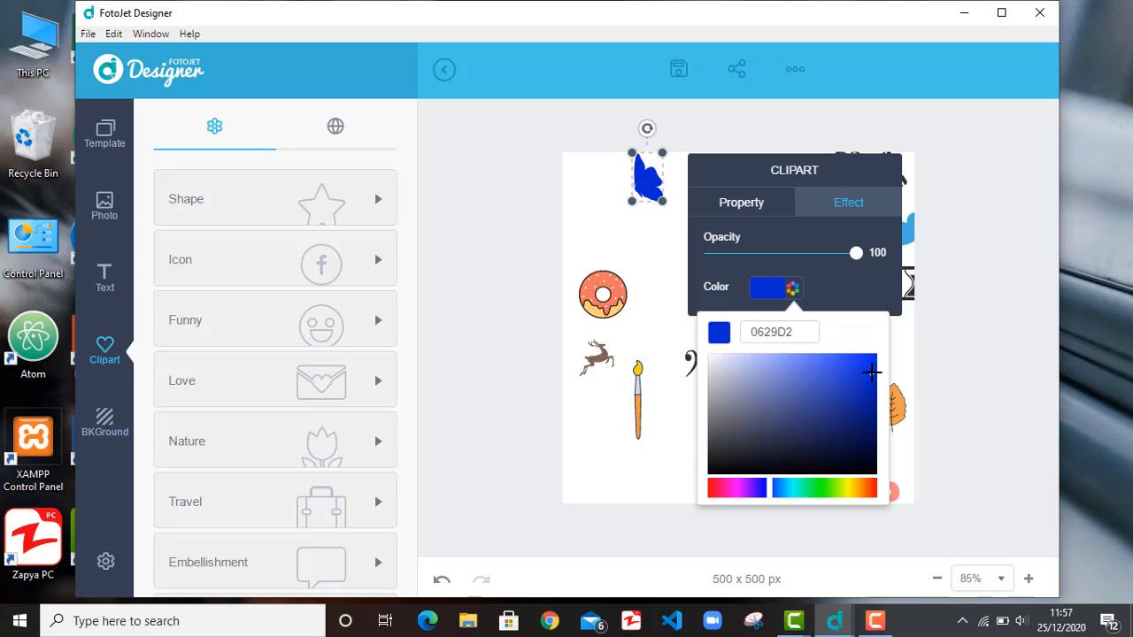
{"action": "left_click_drag", "start_coordinate": [870, 372], "coordinate": [869, 369]}
Step: Shrink and move the butterfly toward the canvas's left edge, and copy its color code
{"action": "left_click_drag", "start_coordinate": [659, 195], "coordinate": [611, 212]}
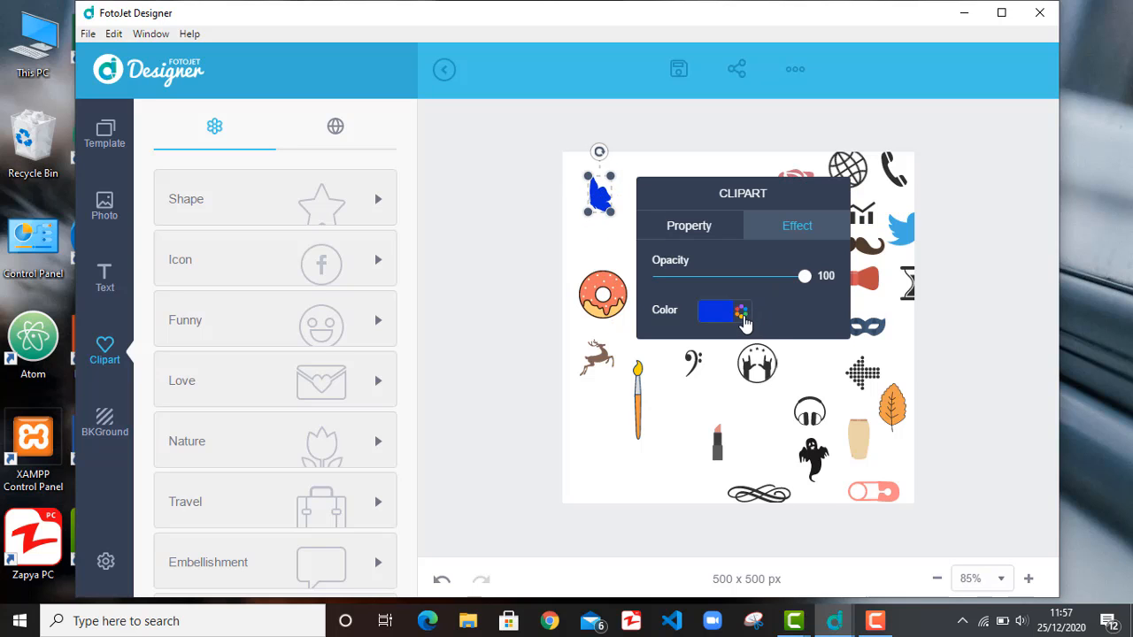
{"action": "left_click", "coordinate": [742, 313]}
{"action": "left_click_drag", "start_coordinate": [752, 356], "coordinate": [690, 349]}
{"action": "key", "text": "ctrl+c"}
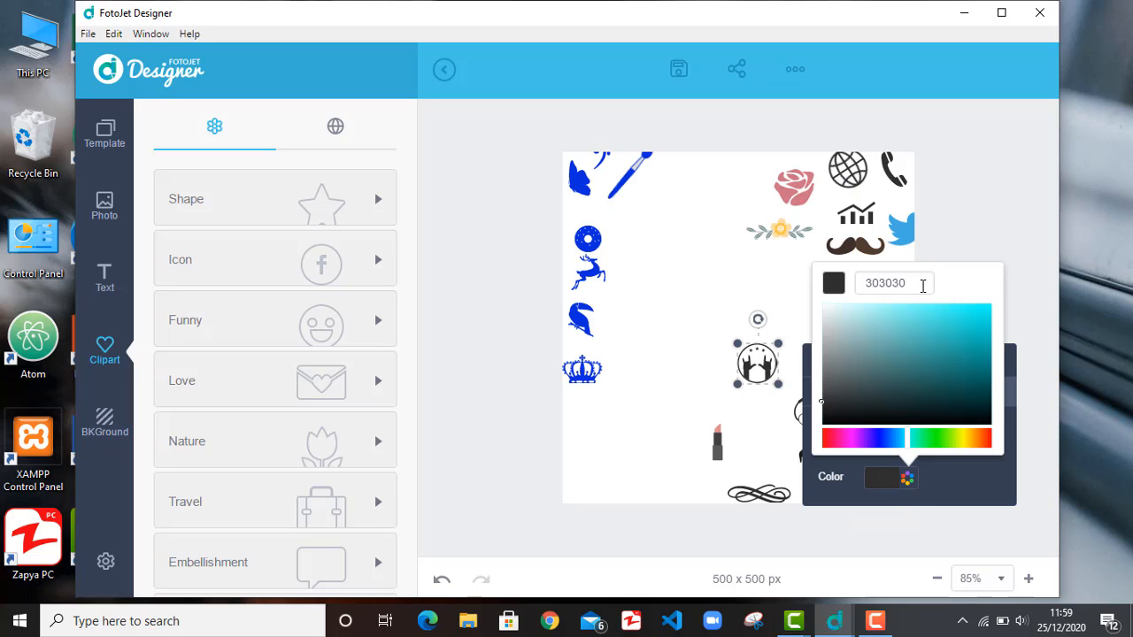
Step: Recolor the round raised-hands clipart with the copied blue 092DDB and place it below the crown
{"action": "left_click_drag", "start_coordinate": [922, 285], "coordinate": [805, 290]}
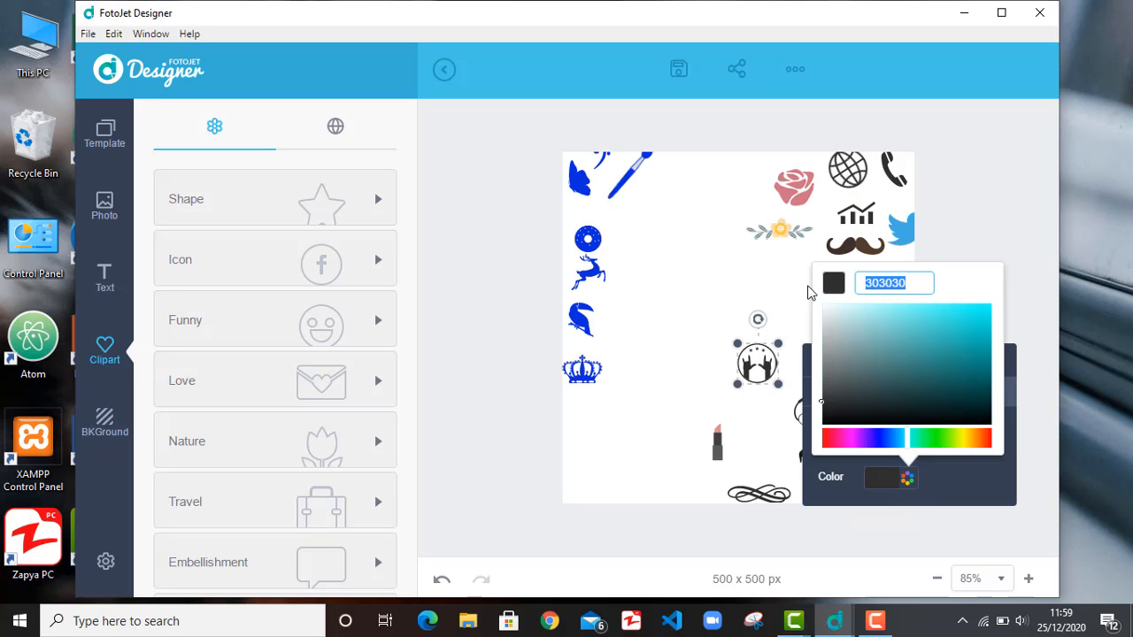
{"action": "key", "text": "ctrl+v"}
{"action": "left_click", "coordinate": [734, 321]}
{"action": "left_click_drag", "start_coordinate": [747, 363], "coordinate": [644, 403]}
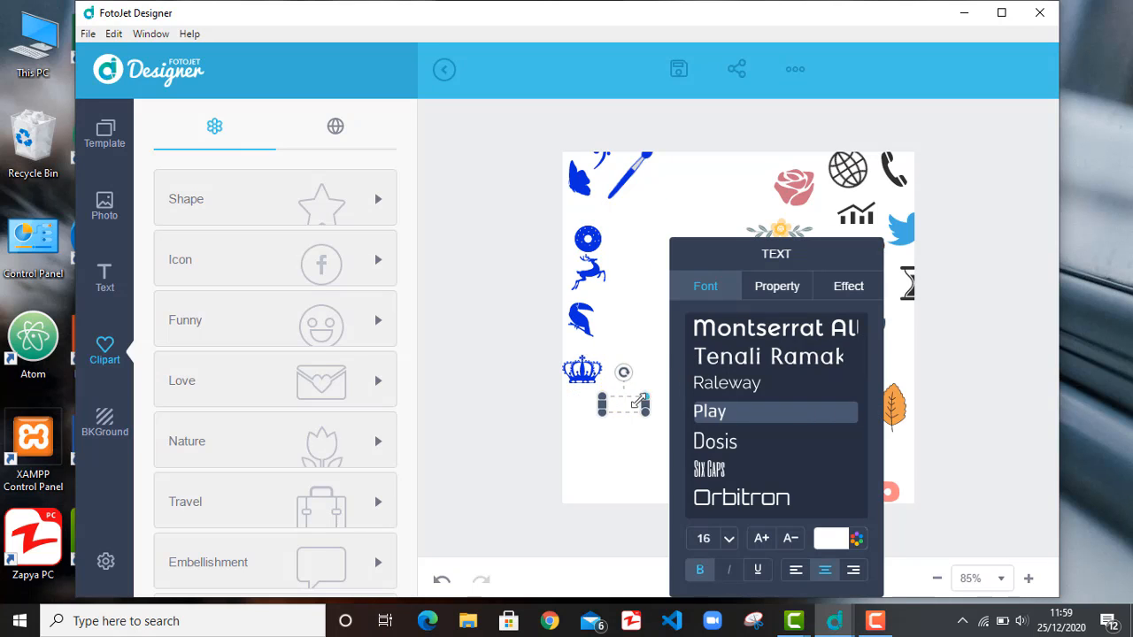
{"action": "left_click", "coordinate": [638, 398]}
{"action": "left_click_drag", "start_coordinate": [750, 362], "coordinate": [602, 440]}
{"action": "left_click", "coordinate": [718, 312]}
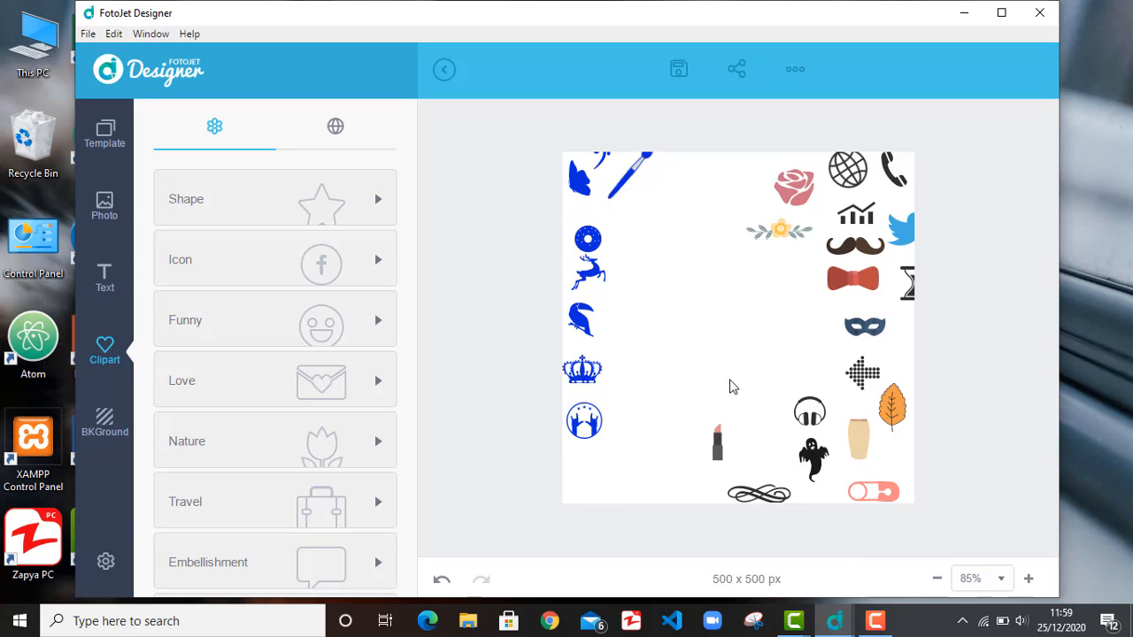
Step: Move the lipstick clipart up to the middle of the canvas and set its pink color to 092DDB
{"action": "left_click_drag", "start_coordinate": [715, 447], "coordinate": [726, 296]}
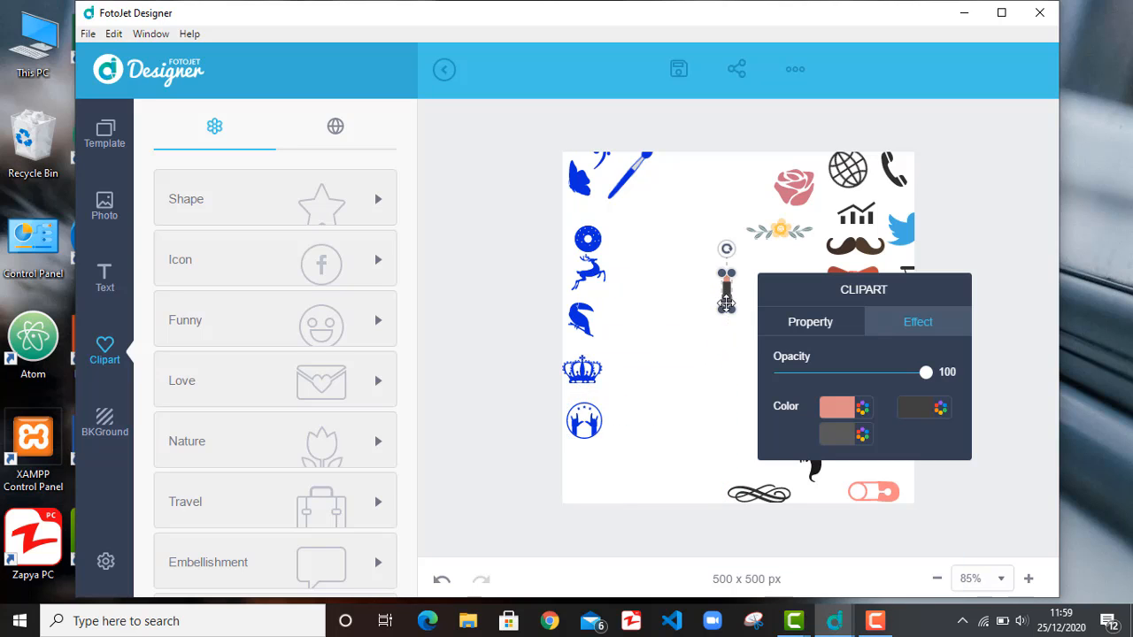
{"action": "left_click", "coordinate": [862, 409]}
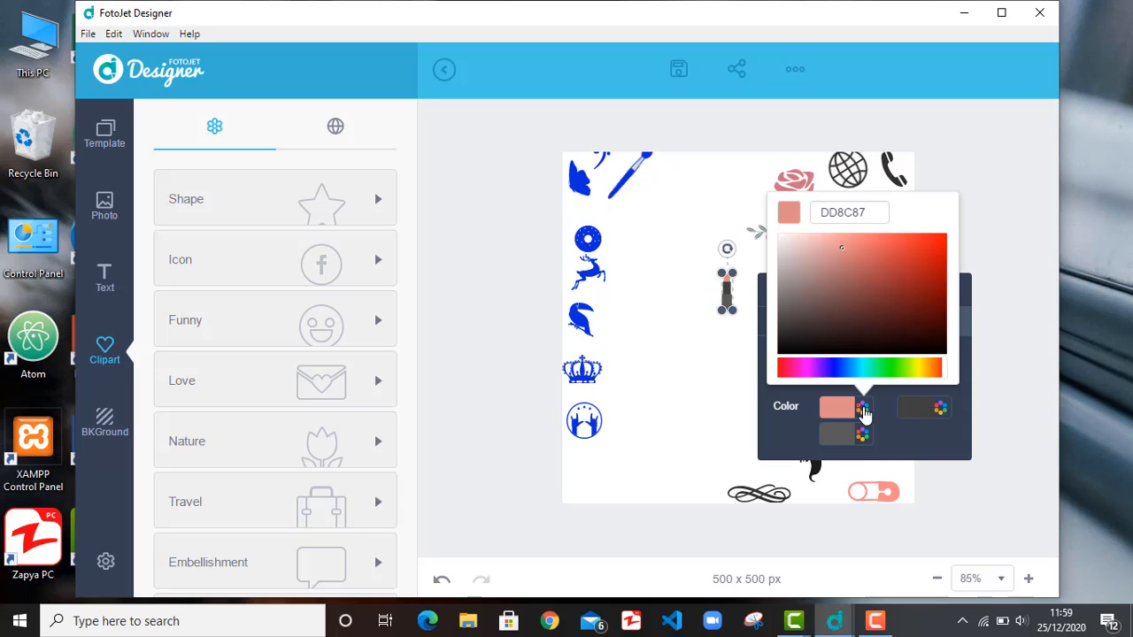
{"action": "left_click_drag", "start_coordinate": [873, 215], "coordinate": [794, 219]}
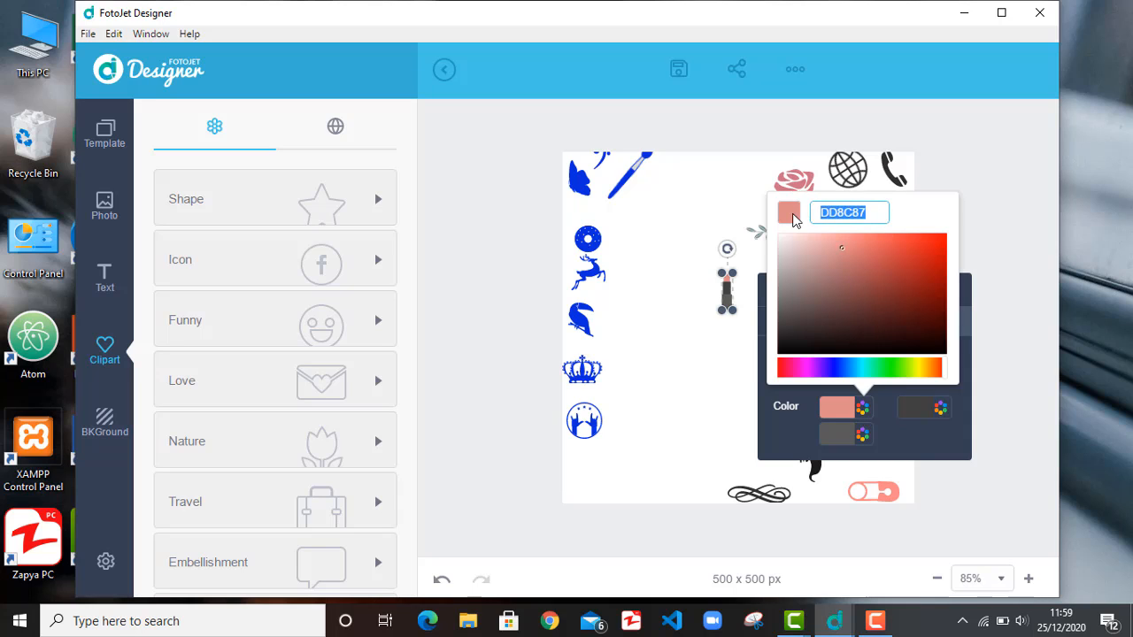
{"action": "key", "text": "ctrl+v"}
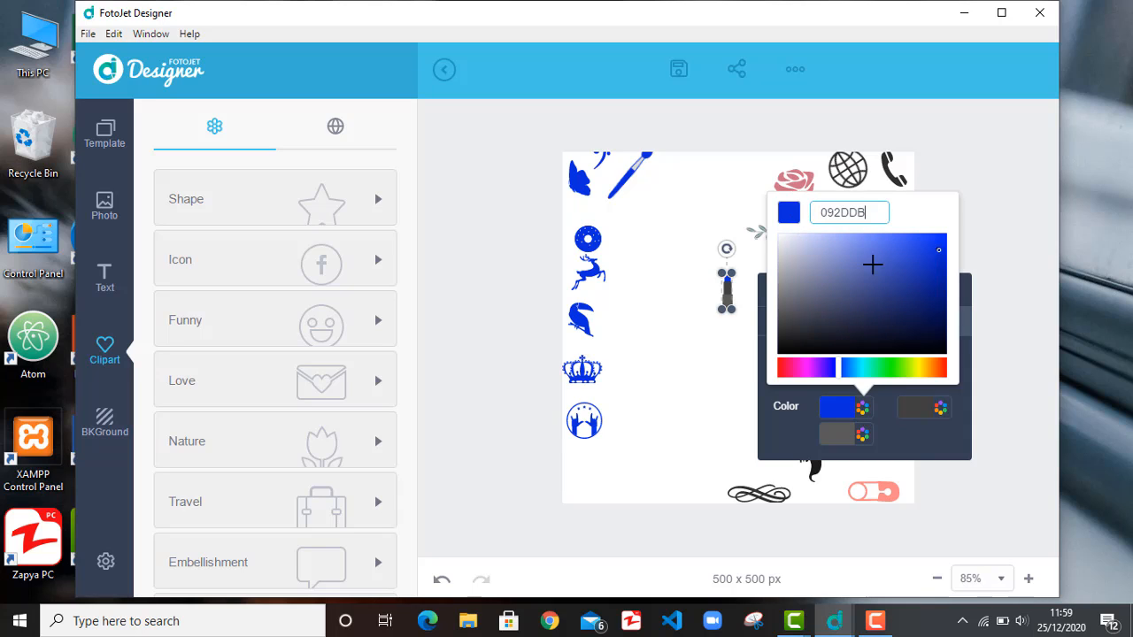
{"action": "left_click", "coordinate": [717, 429]}
Step: Open the lipstick's second color for editing and select its color code
{"action": "left_click", "coordinate": [727, 294]}
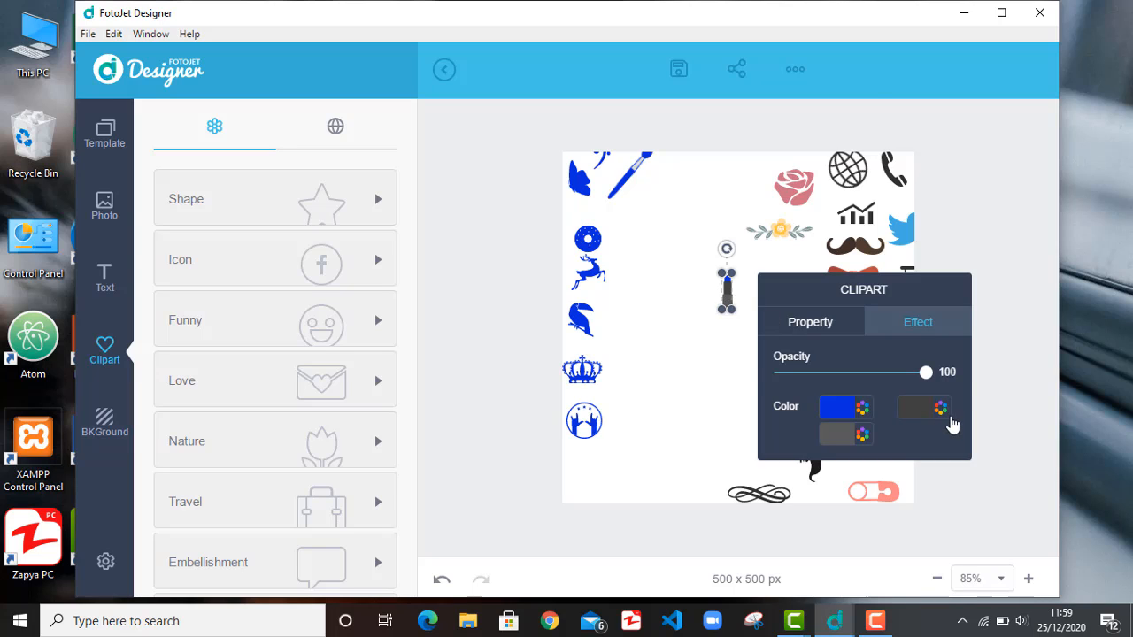
{"action": "left_click", "coordinate": [941, 408]}
{"action": "left_click", "coordinate": [939, 217]}
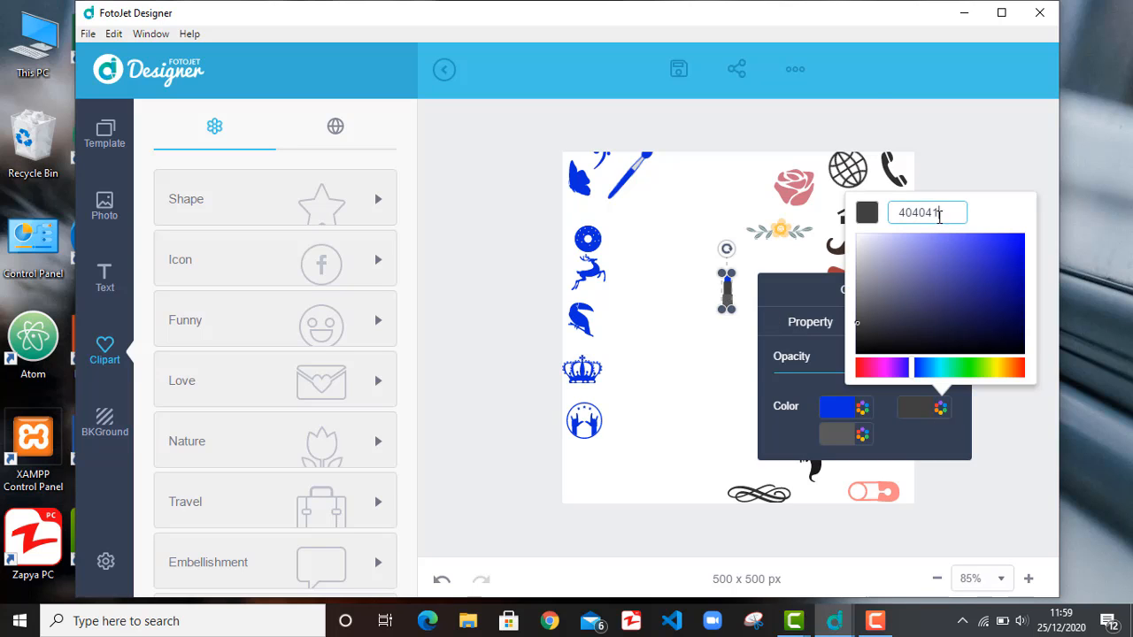
{"action": "double_click", "coordinate": [939, 212]}
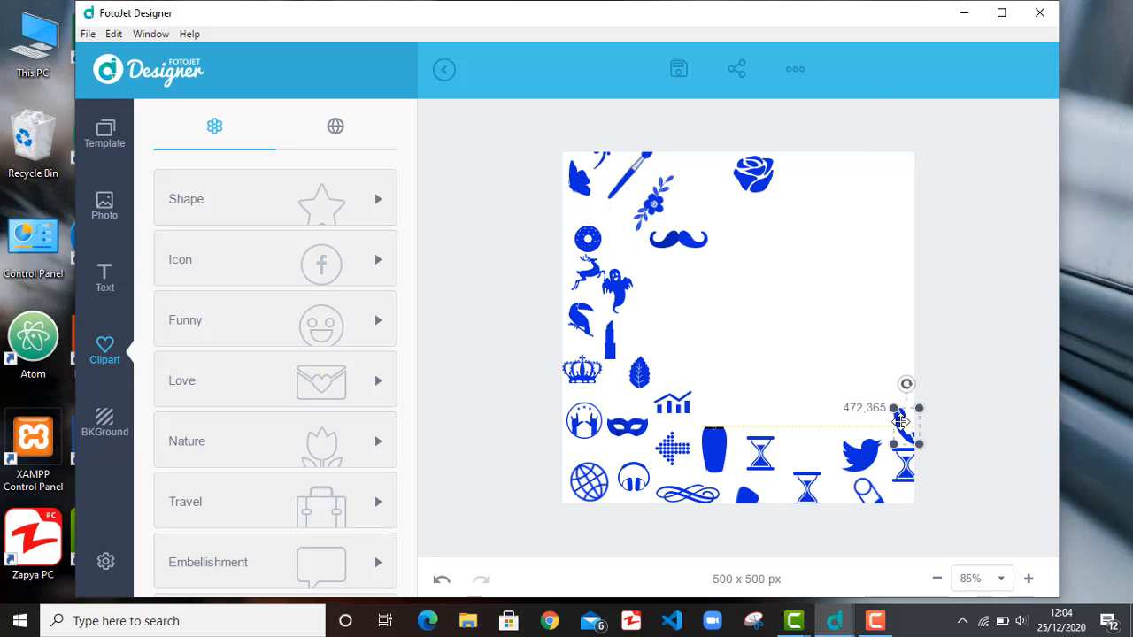
Step: Place the phone clipart above the hourglass at the canvas's right edge and move the rose to the upper-right area
{"action": "left_click", "coordinate": [905, 426]}
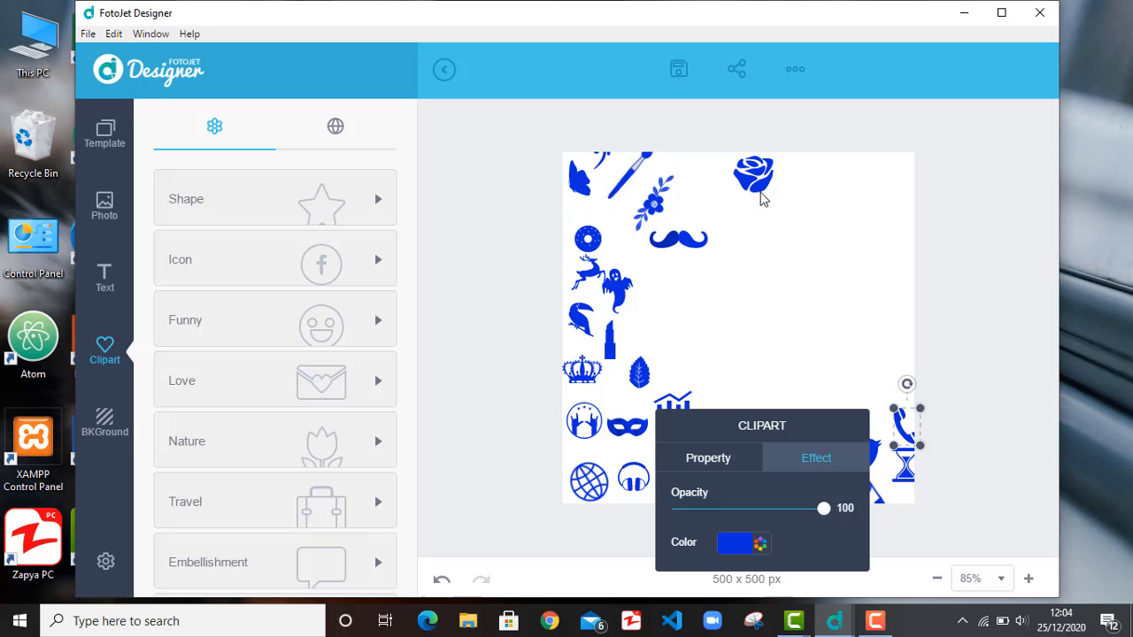
{"action": "left_click_drag", "start_coordinate": [759, 195], "coordinate": [828, 247]}
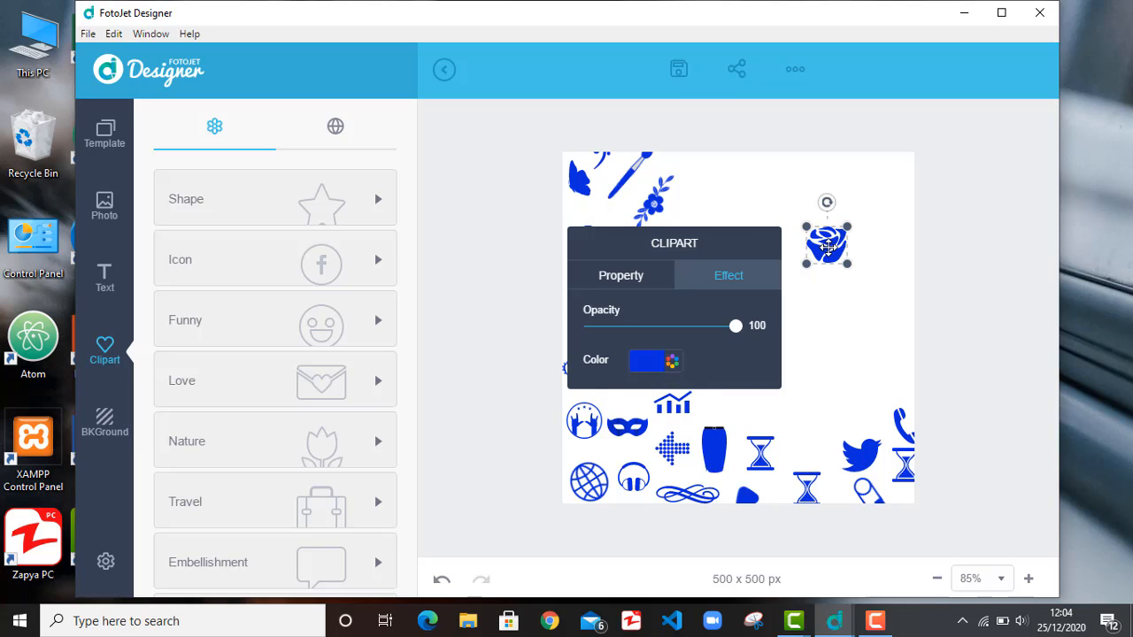
{"action": "left_click_drag", "start_coordinate": [829, 248], "coordinate": [822, 248]}
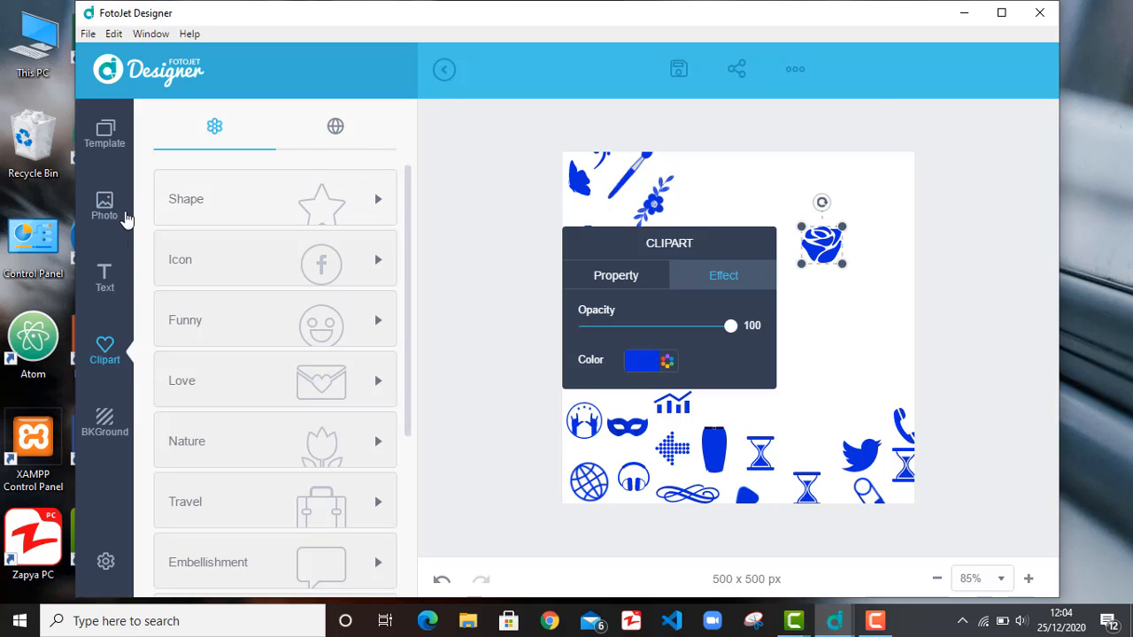
Step: Set the canvas background to solid black after trying light green and turquoise
{"action": "left_click", "coordinate": [104, 423]}
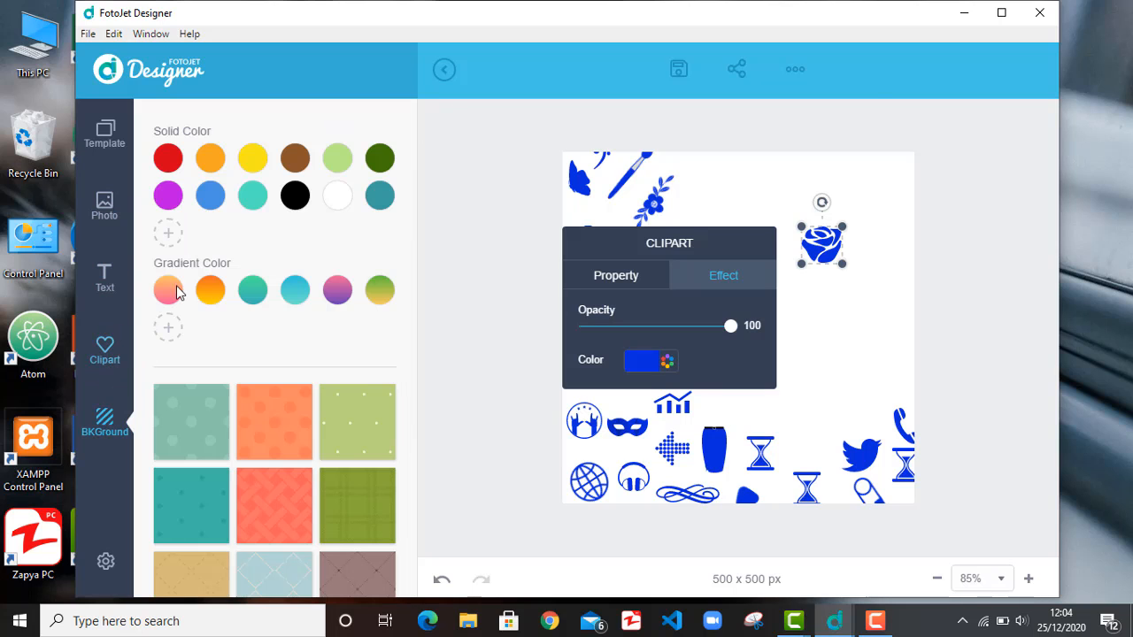
{"action": "left_click", "coordinate": [337, 163]}
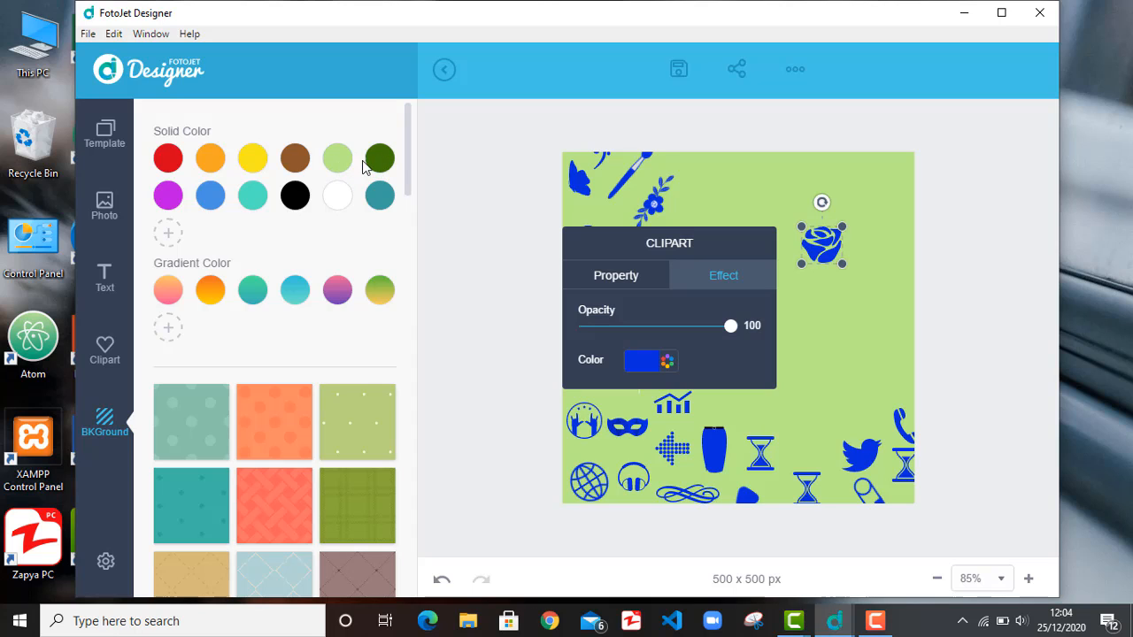
{"action": "left_click", "coordinate": [258, 198]}
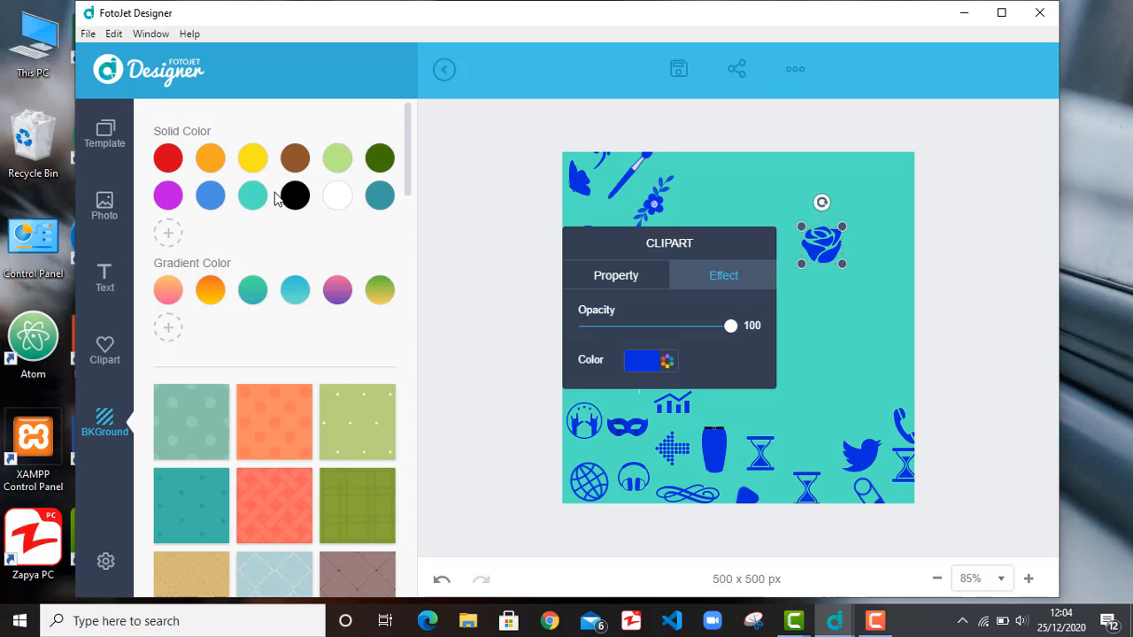
{"action": "left_click", "coordinate": [296, 196]}
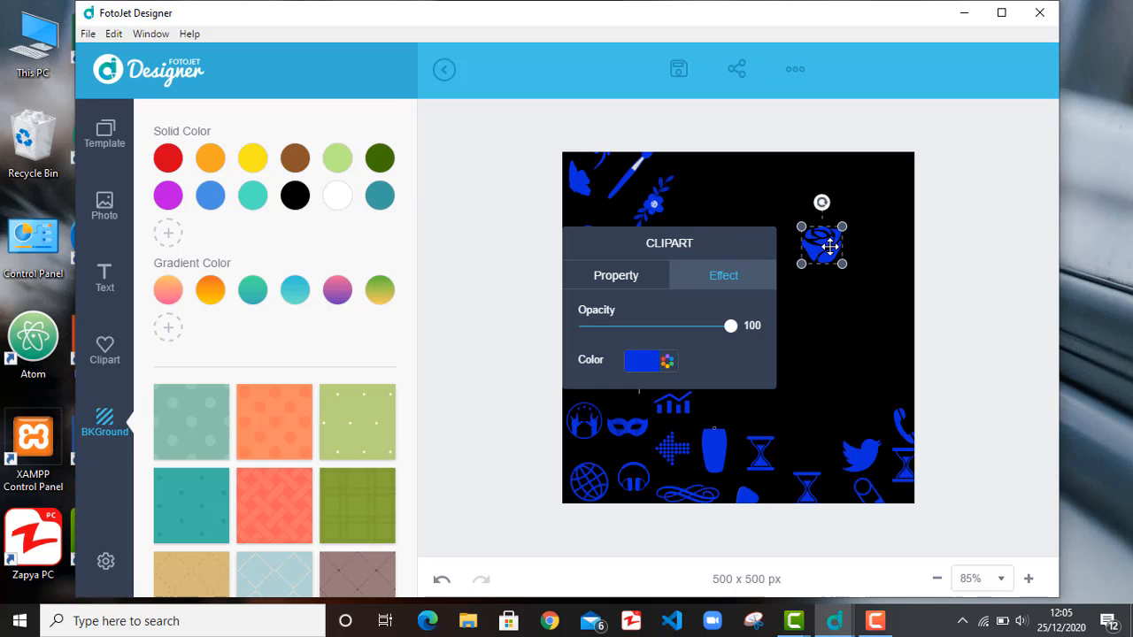
Step: Shrink the rose in the upper-right area and place a smaller blue Twitter bird directly beside it on the left
{"action": "left_click", "coordinate": [828, 246]}
{"action": "left_click", "coordinate": [824, 243]}
{"action": "left_click", "coordinate": [856, 321]}
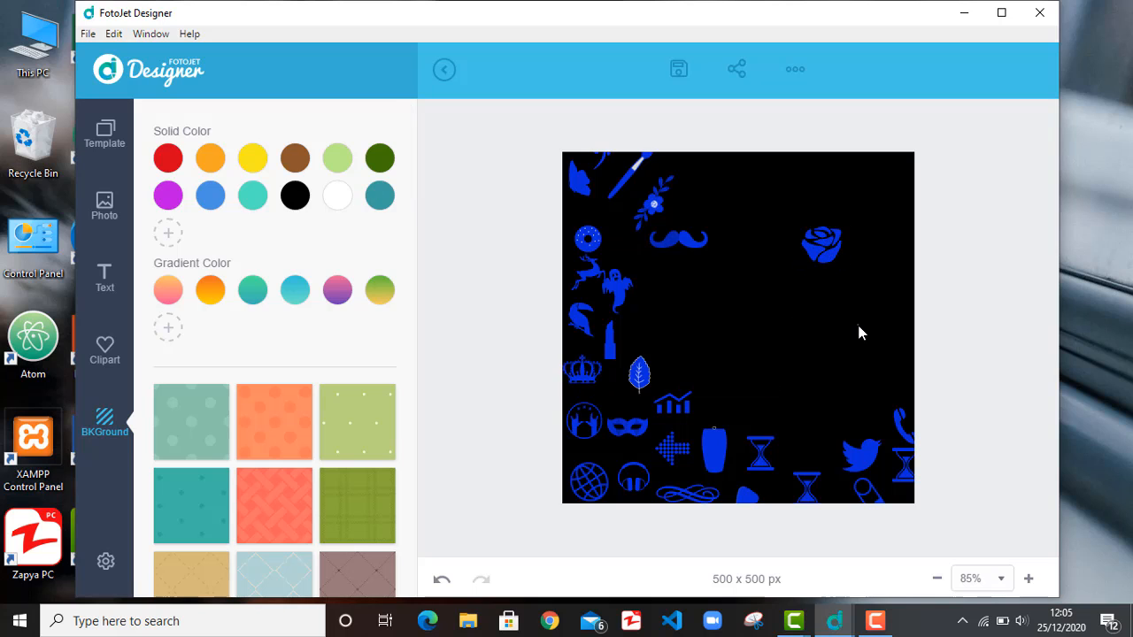
{"action": "left_click", "coordinate": [822, 249]}
{"action": "mouse_move", "coordinate": [822, 249]}
{"action": "left_mouse_down"}
{"action": "mouse_move", "coordinate": [802, 250]}
{"action": "mouse_move", "coordinate": [825, 261]}
{"action": "mouse_move", "coordinate": [824, 245]}
{"action": "mouse_move", "coordinate": [794, 240]}
{"action": "mouse_move", "coordinate": [829, 242]}
{"action": "mouse_move", "coordinate": [820, 238]}
{"action": "mouse_move", "coordinate": [751, 253]}
{"action": "mouse_move", "coordinate": [742, 233]}
{"action": "mouse_move", "coordinate": [733, 267]}
{"action": "mouse_move", "coordinate": [758, 263]}
{"action": "mouse_move", "coordinate": [748, 217]}
{"action": "mouse_move", "coordinate": [773, 213]}
{"action": "mouse_move", "coordinate": [753, 231]}
{"action": "mouse_move", "coordinate": [760, 252]}
{"action": "mouse_move", "coordinate": [802, 250]}
{"action": "mouse_move", "coordinate": [805, 232]}
{"action": "mouse_move", "coordinate": [809, 254]}
{"action": "mouse_move", "coordinate": [822, 255]}
{"action": "left_mouse_up"}
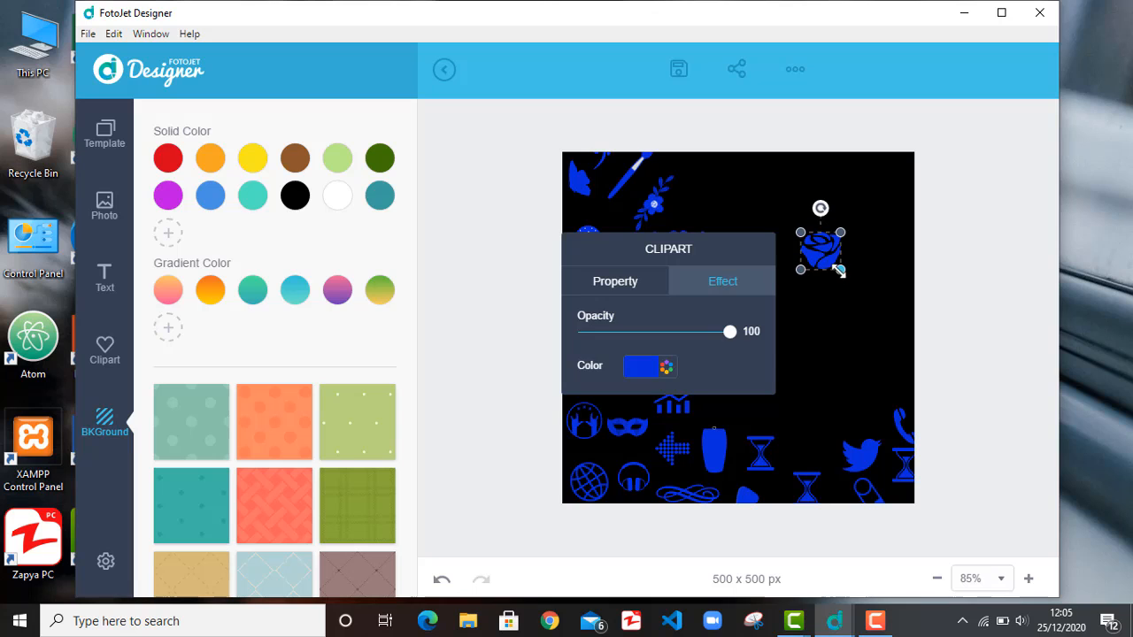
{"action": "left_click_drag", "start_coordinate": [841, 269], "coordinate": [819, 253]}
{"action": "left_click_drag", "start_coordinate": [871, 474], "coordinate": [768, 210]}
{"action": "left_click_drag", "start_coordinate": [784, 248], "coordinate": [807, 244]}
{"action": "left_click", "coordinate": [778, 302]}
Step: Shrink and rotate the moustache clipart until it stands nearly upright, and place it just left of the Twitter bird
{"action": "left_click", "coordinate": [690, 246]}
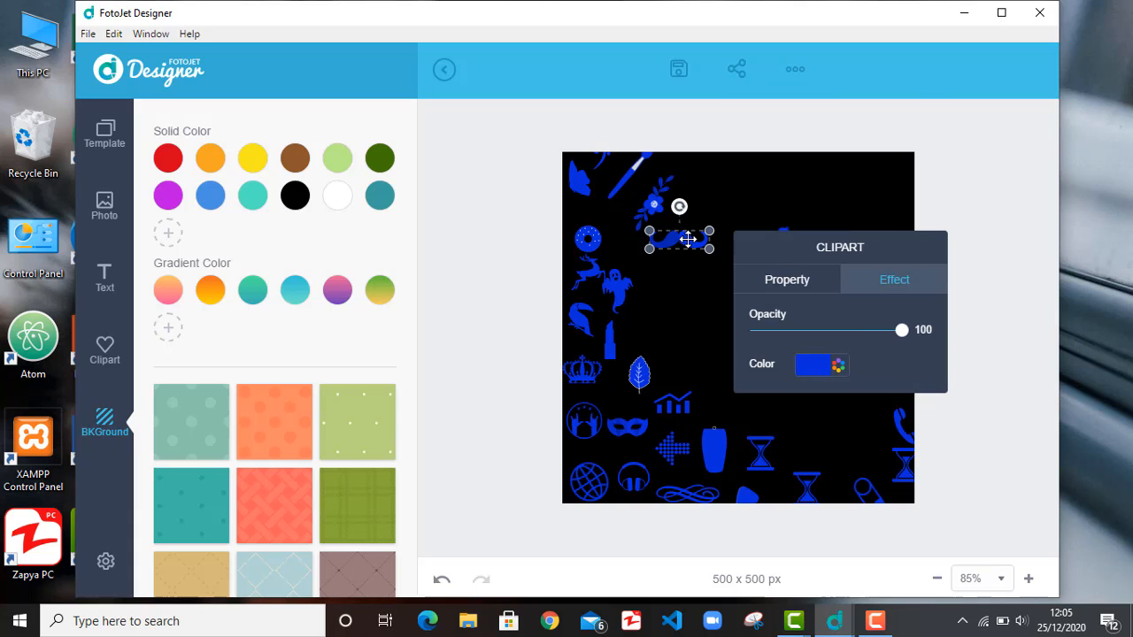
{"action": "left_click_drag", "start_coordinate": [678, 205], "coordinate": [753, 234]}
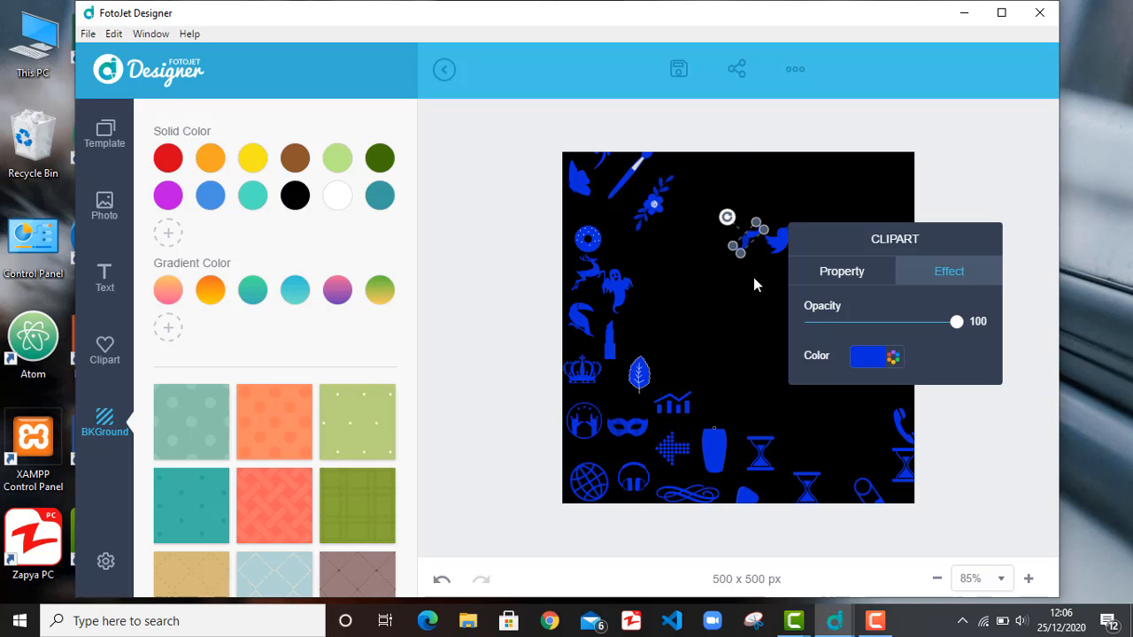
{"action": "key", "text": "Right"}
{"action": "key", "text": "Right"}
{"action": "key", "text": "Right"}
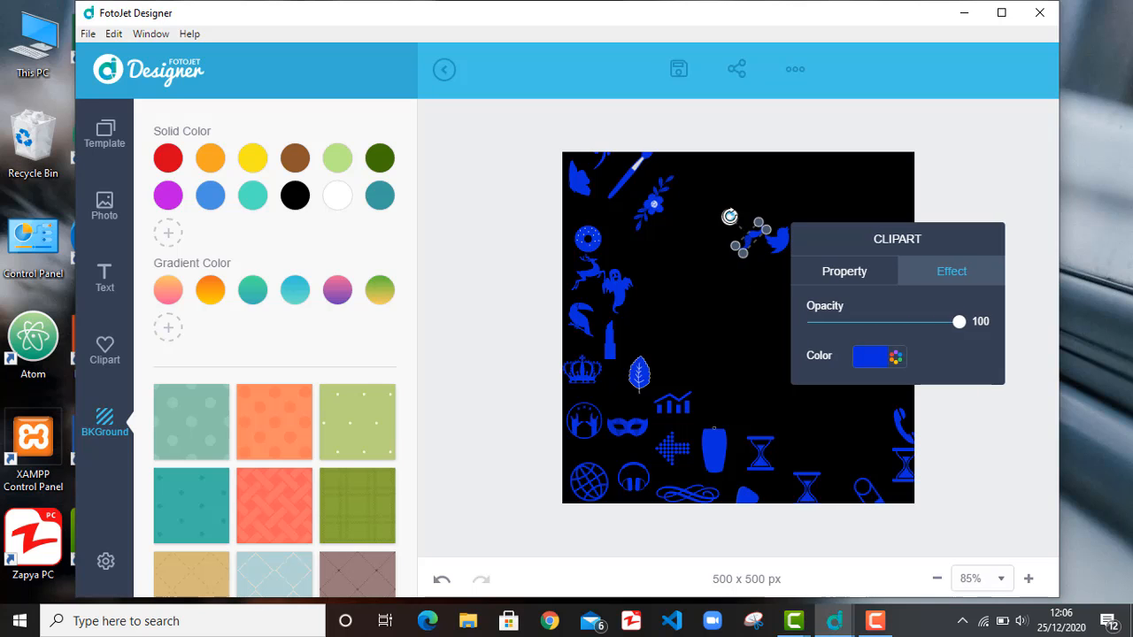
{"action": "left_click_drag", "start_coordinate": [729, 217], "coordinate": [723, 224]}
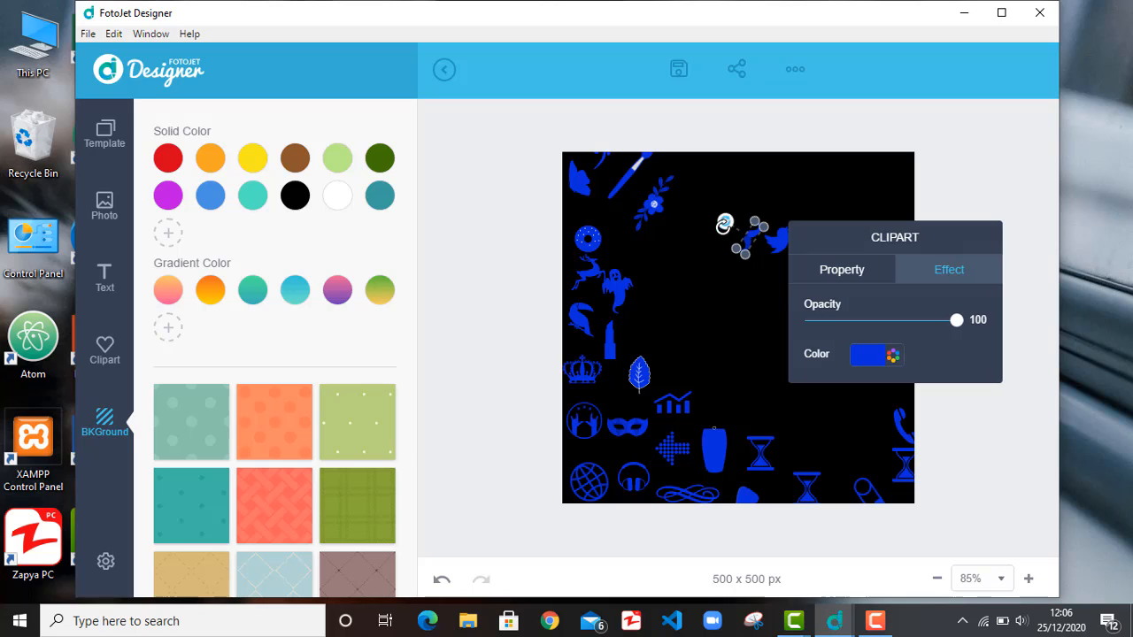
{"action": "key", "text": "Right"}
{"action": "key", "text": "Right"}
{"action": "key", "text": "Right"}
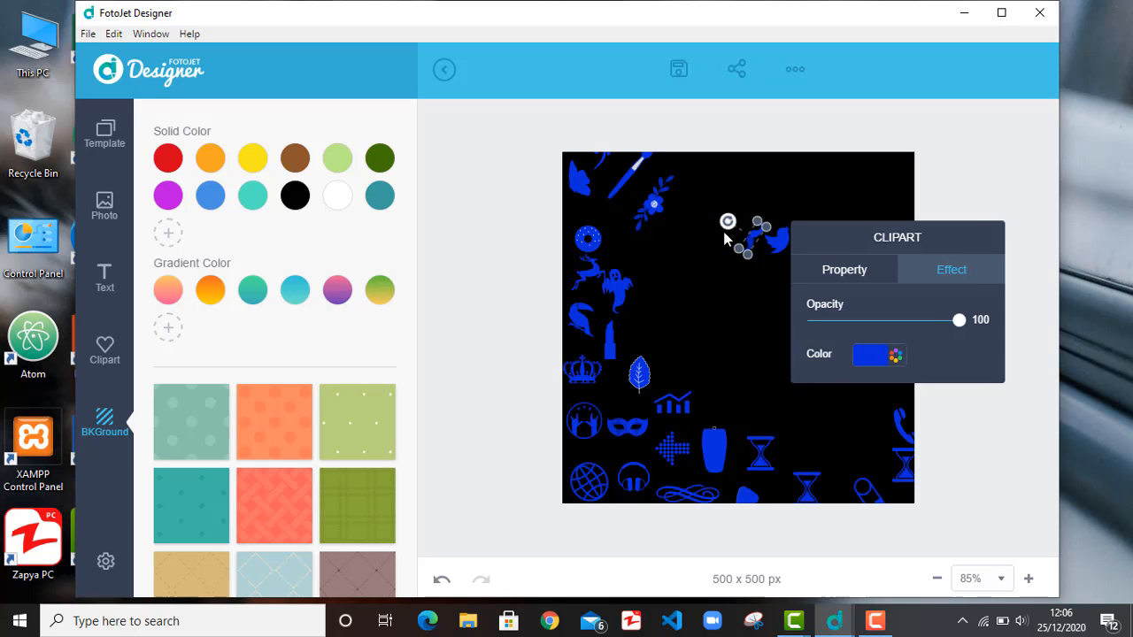
{"action": "key", "text": "Right"}
{"action": "key", "text": "Up"}
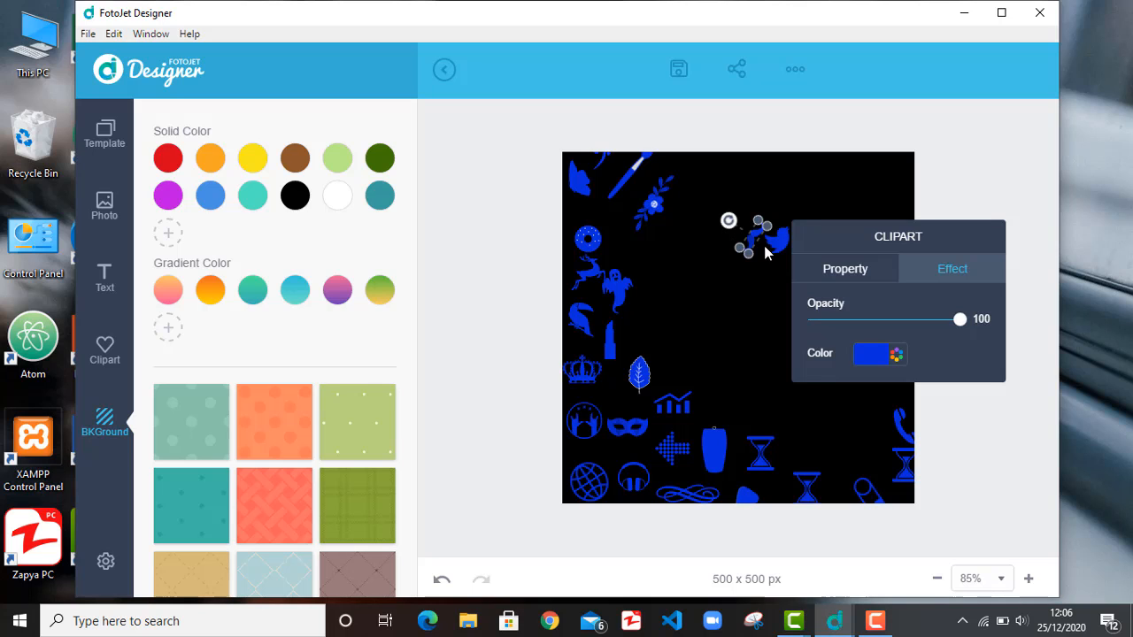
{"action": "left_click", "coordinate": [736, 276]}
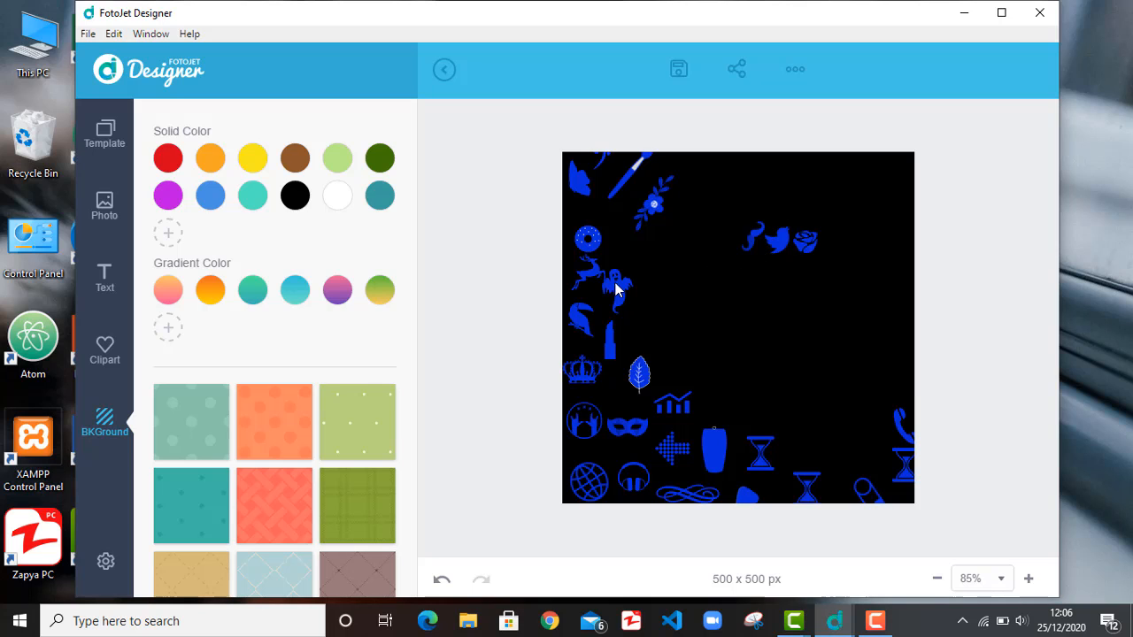
Step: Move the donut inward from the canvas's left edge and place the flower sprig below the rose
{"action": "left_click_drag", "start_coordinate": [588, 239], "coordinate": [669, 252]}
{"action": "left_click_drag", "start_coordinate": [657, 188], "coordinate": [809, 268]}
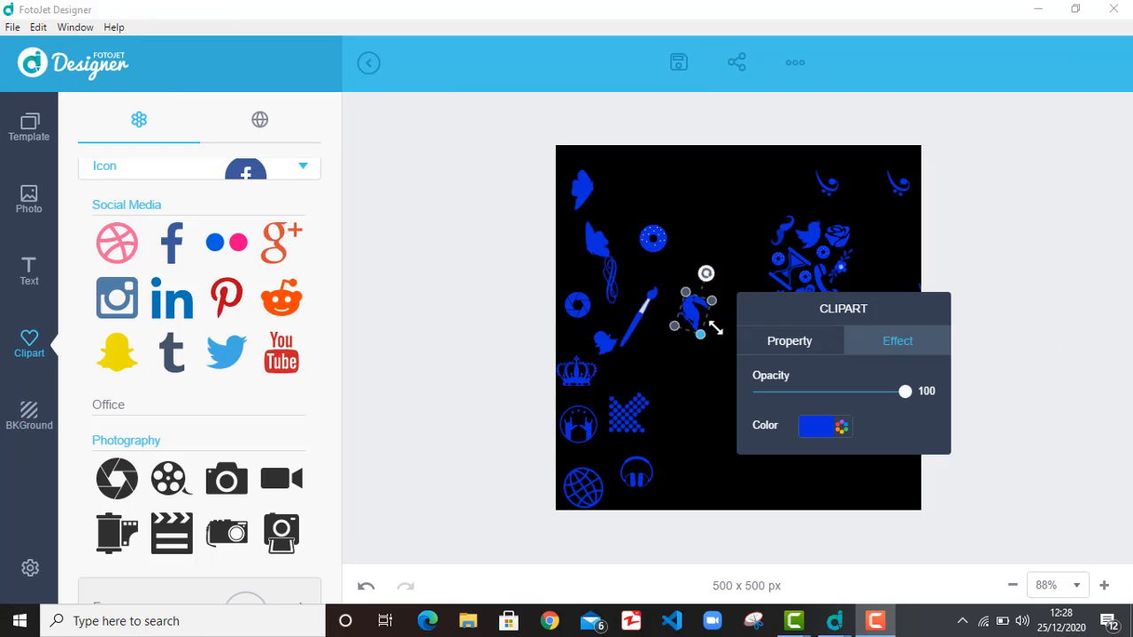
Step: Move the toucan clipart up to the right of the donut and adjust its rotation slightly
{"action": "left_click", "coordinate": [681, 366]}
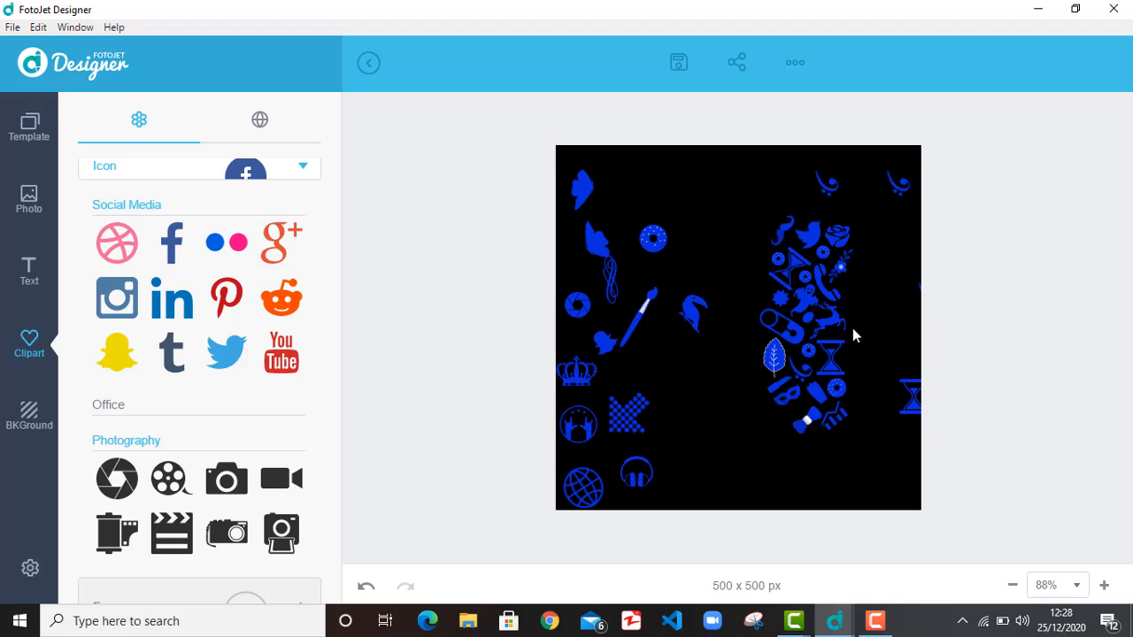
{"action": "left_click_drag", "start_coordinate": [687, 324], "coordinate": [713, 239]}
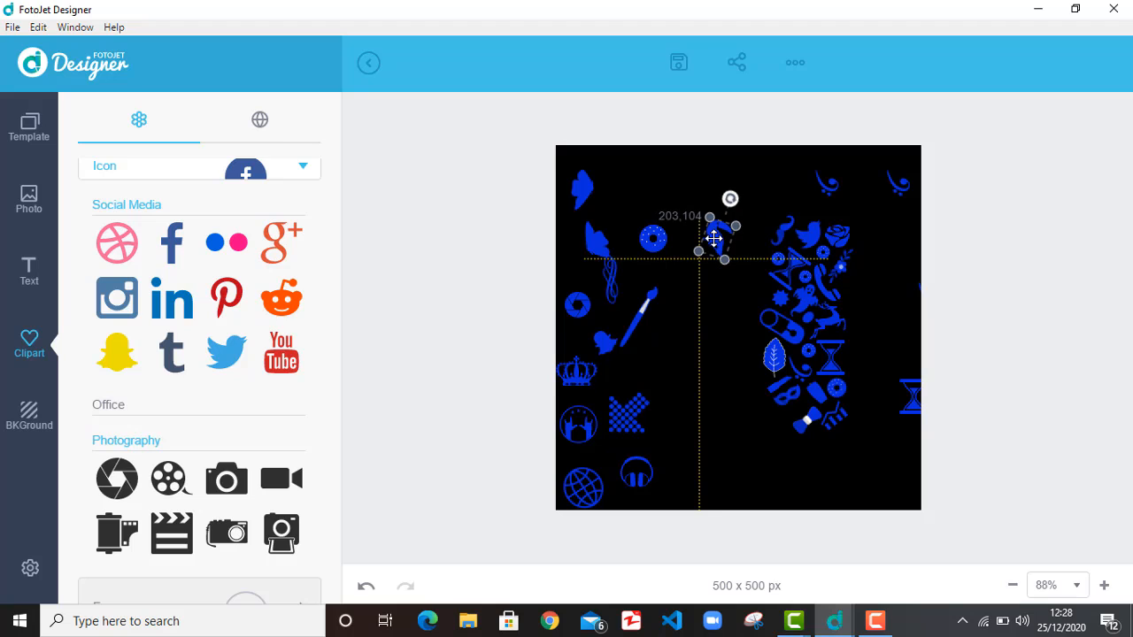
{"action": "left_click_drag", "start_coordinate": [714, 239], "coordinate": [714, 237]}
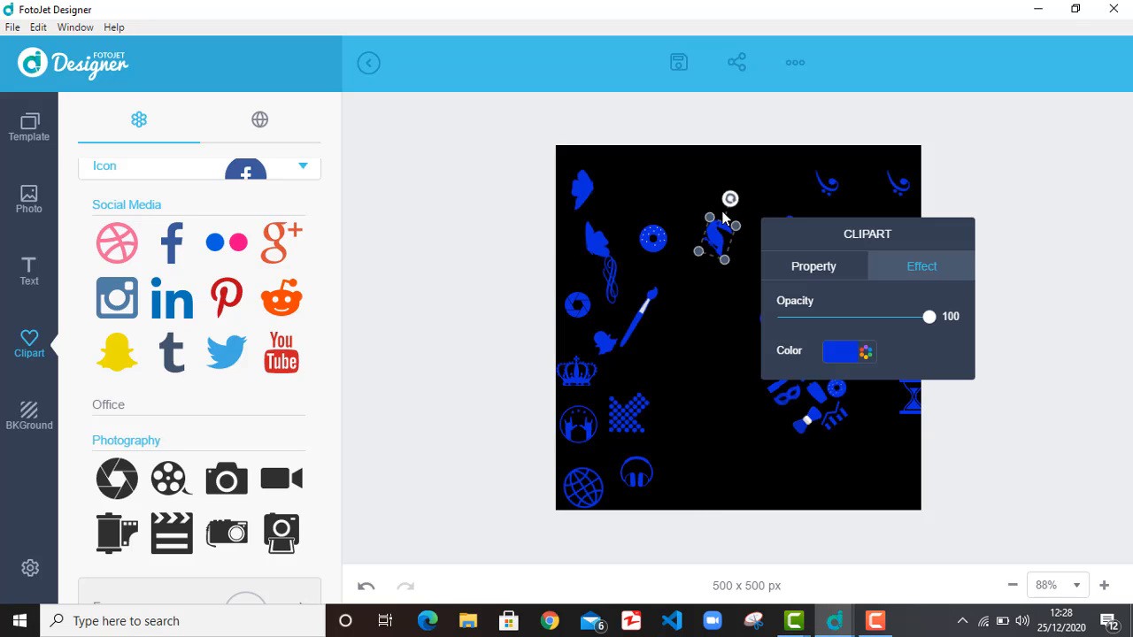
{"action": "left_click_drag", "start_coordinate": [729, 198], "coordinate": [726, 195]}
{"action": "left_click", "coordinate": [715, 239]}
Step: Move the donut closer to the toucan and place the paintbrush diagonally between them
{"action": "left_click_drag", "start_coordinate": [715, 239], "coordinate": [666, 248]}
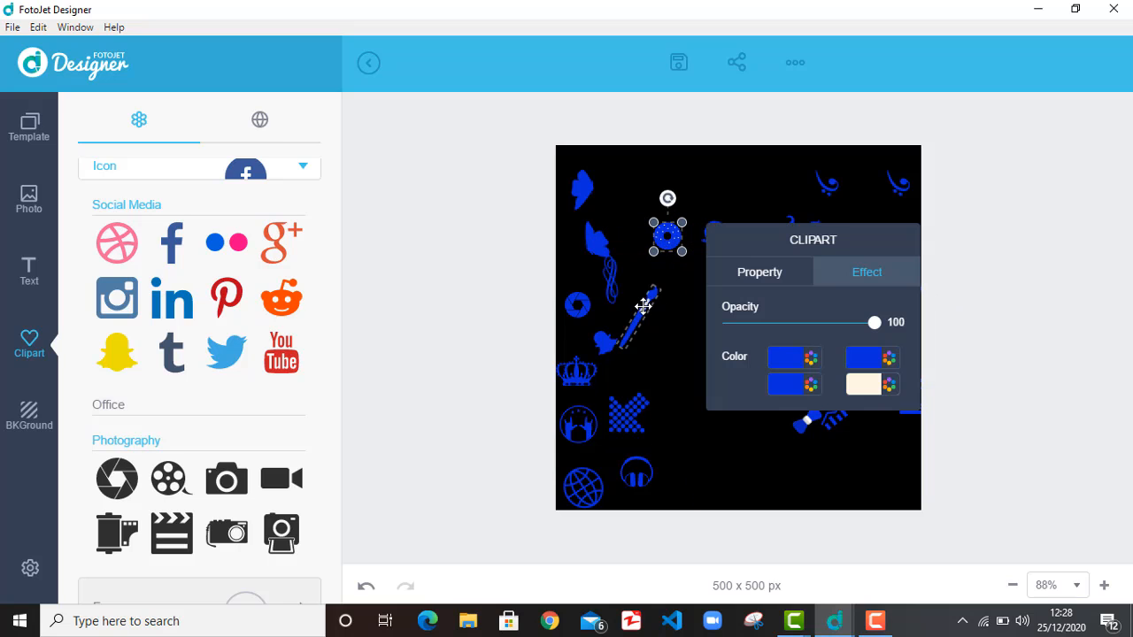
{"action": "mouse_move", "coordinate": [643, 303]}
{"action": "left_mouse_down"}
{"action": "mouse_move", "coordinate": [684, 244]}
{"action": "mouse_move", "coordinate": [669, 235]}
{"action": "left_mouse_up"}
{"action": "left_click", "coordinate": [638, 215]}
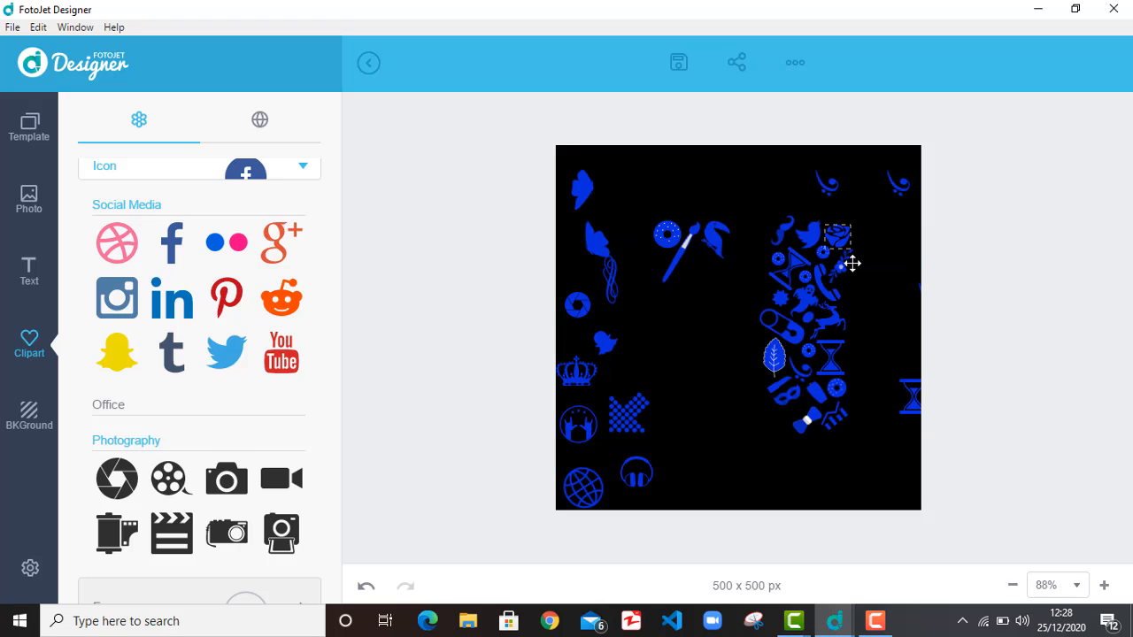
Step: Place the swirl ornament beside the paintbrush's lower end and the lower butterfly beneath the toucan
{"action": "left_click", "coordinate": [610, 283]}
{"action": "left_click_drag", "start_coordinate": [609, 283], "coordinate": [655, 289]}
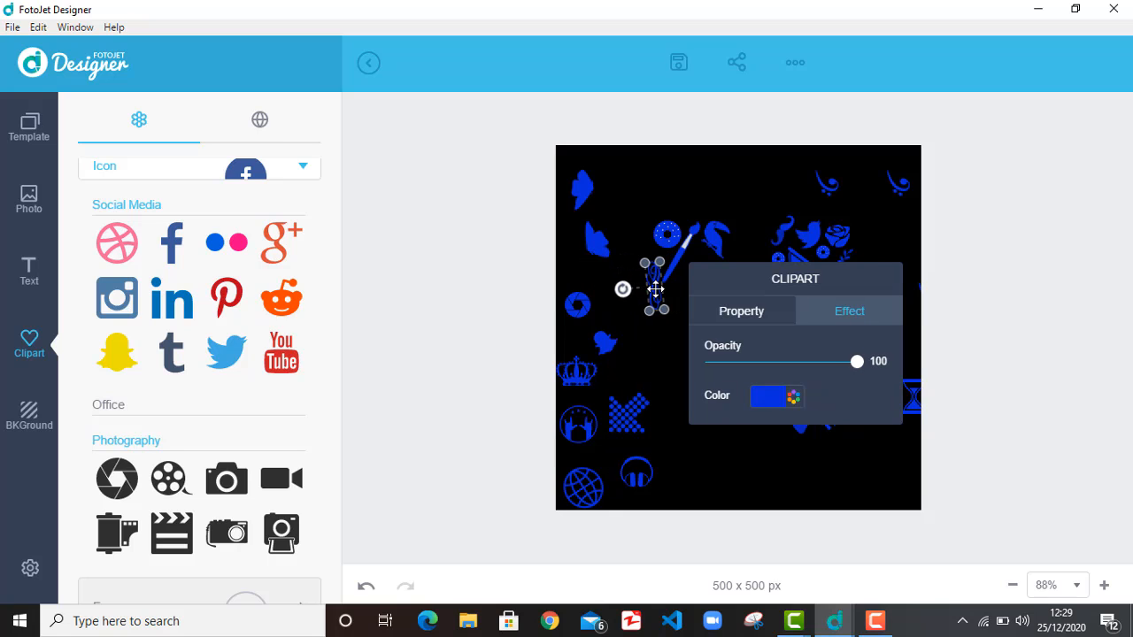
{"action": "left_click", "coordinate": [610, 277]}
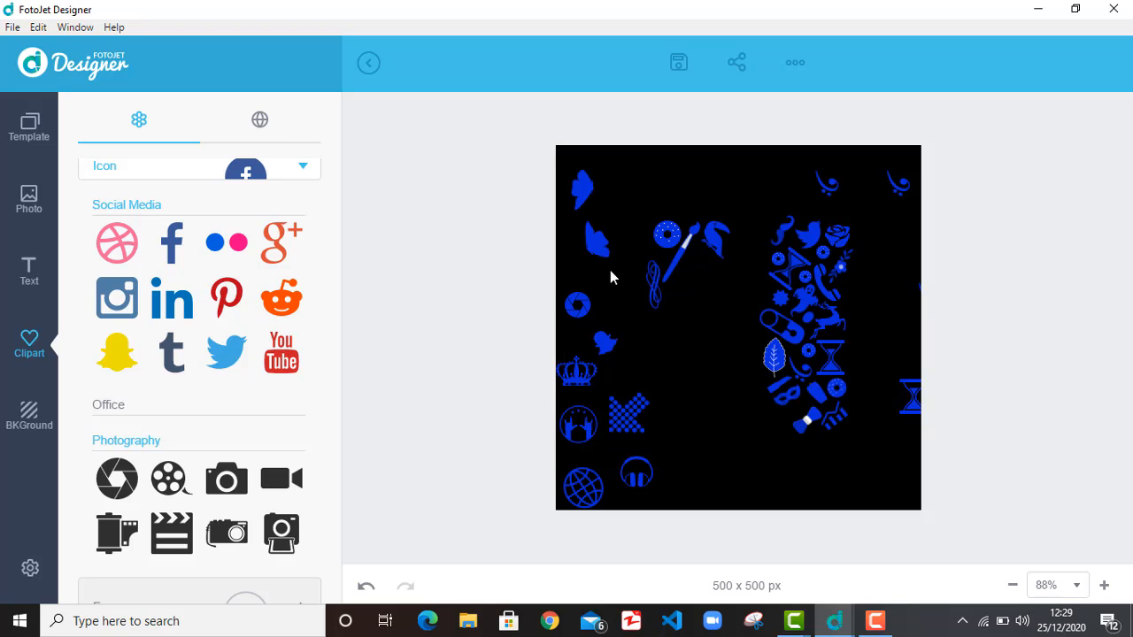
{"action": "mouse_move", "coordinate": [595, 244]}
{"action": "left_mouse_down"}
{"action": "mouse_move", "coordinate": [670, 308]}
{"action": "mouse_move", "coordinate": [716, 291]}
{"action": "mouse_move", "coordinate": [700, 267]}
{"action": "left_mouse_up"}
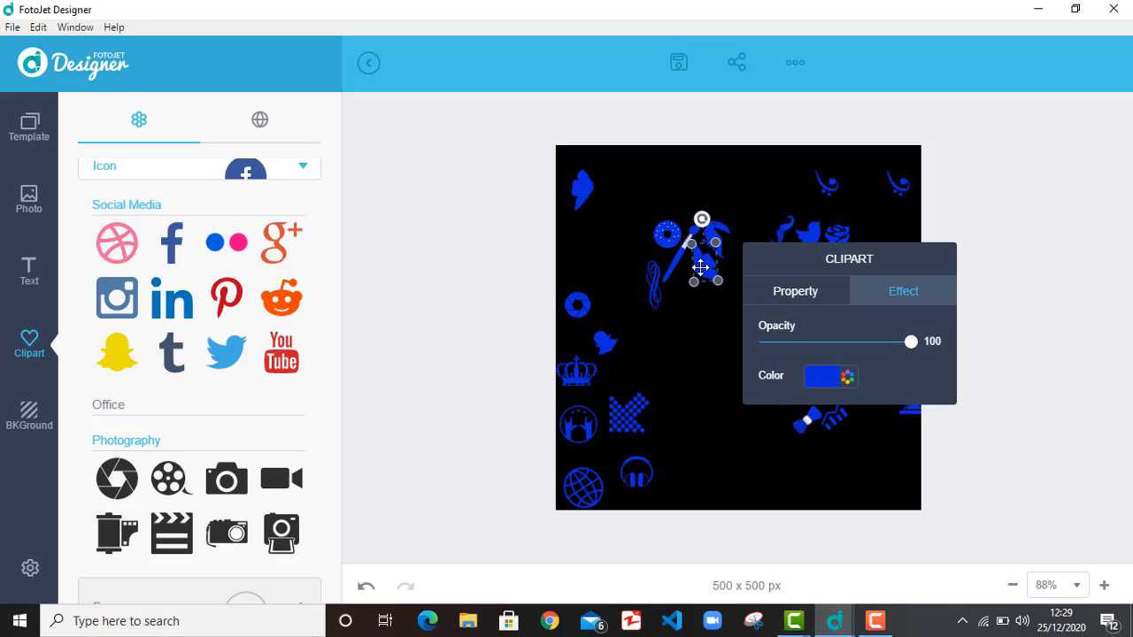
{"action": "left_click", "coordinate": [597, 249]}
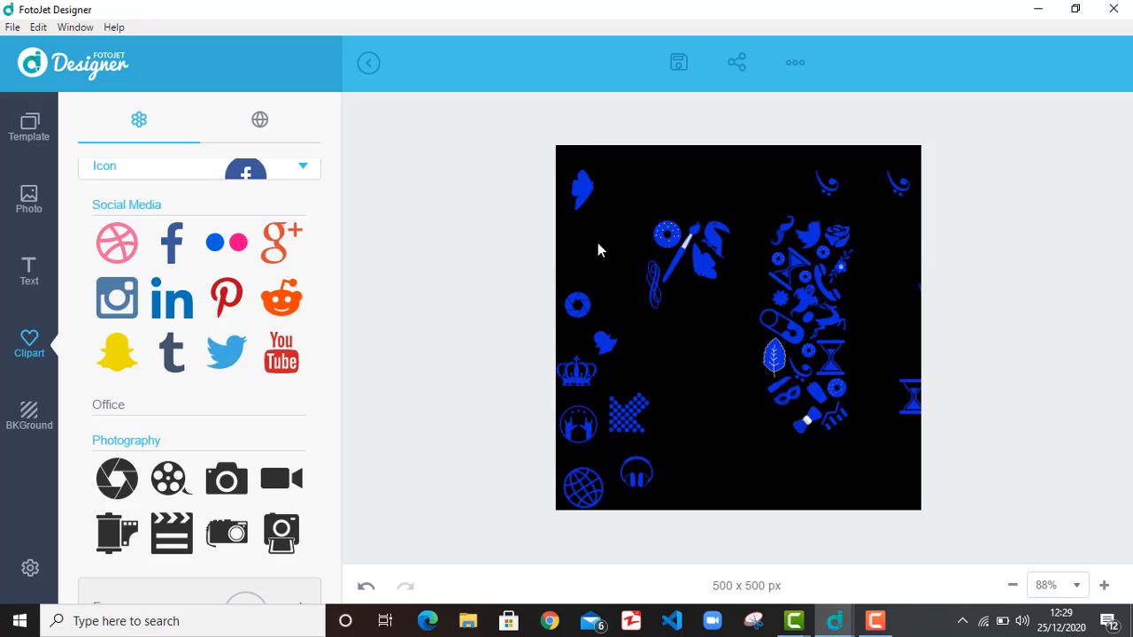
Step: Place the aperture ring below the paintbrush and the remaining butterfly, rotated, beneath the swirl ornament
{"action": "left_click_drag", "start_coordinate": [571, 301], "coordinate": [679, 290]}
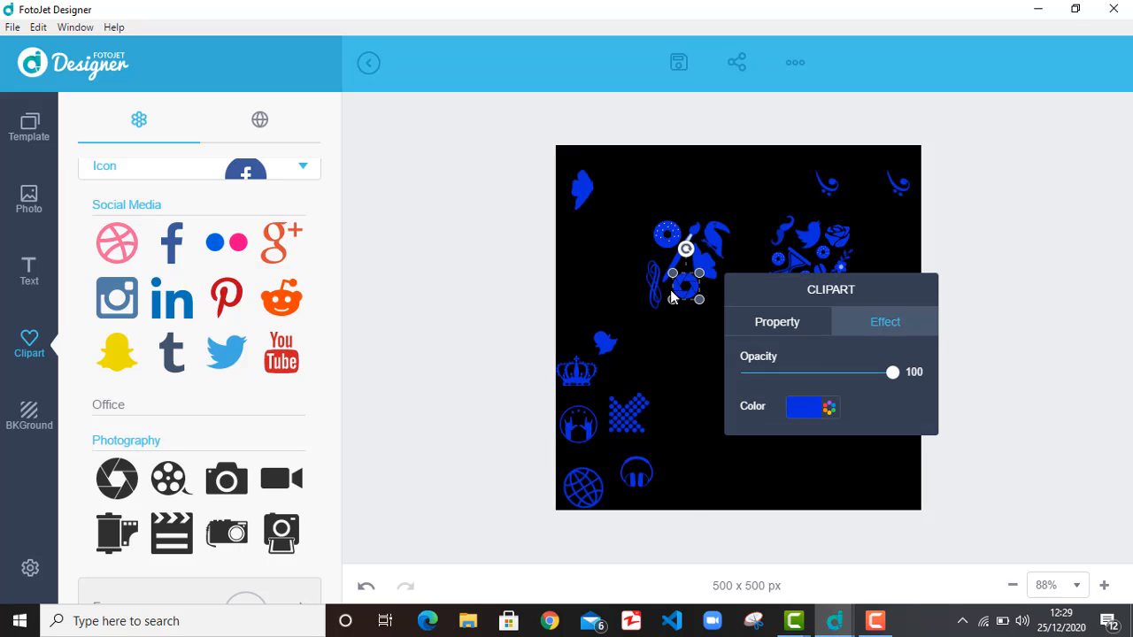
{"action": "left_click", "coordinate": [609, 269]}
{"action": "left_click_drag", "start_coordinate": [579, 187], "coordinate": [668, 323]}
{"action": "left_click", "coordinate": [603, 266]}
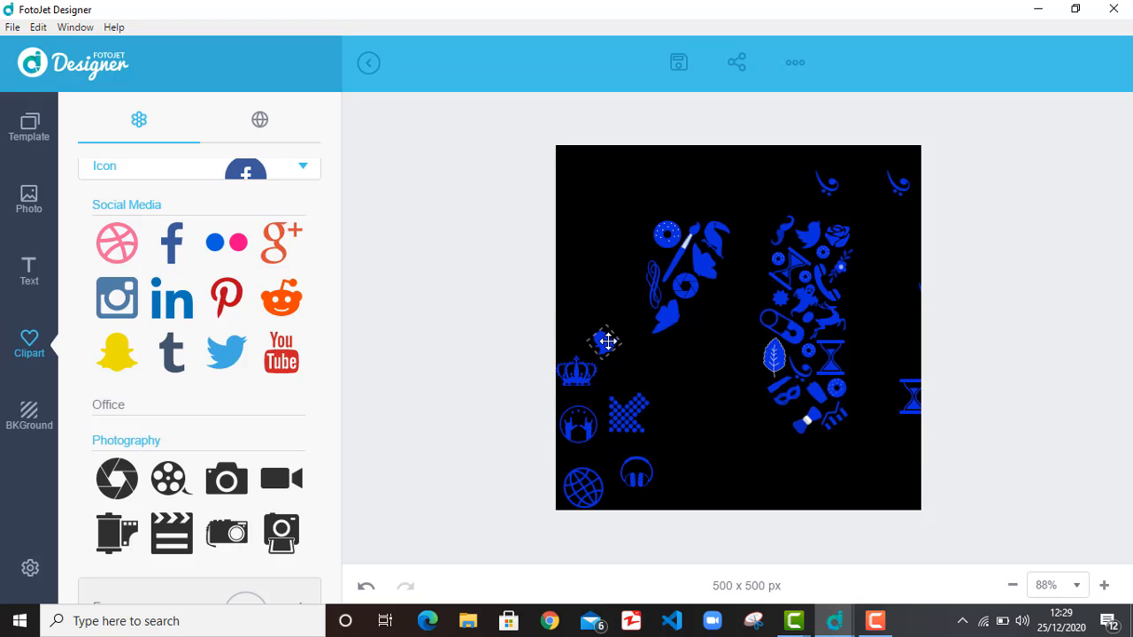
Step: Move the small bird to the donut's lower left and nudge it into the gap above the swirl ornament
{"action": "left_click_drag", "start_coordinate": [607, 342], "coordinate": [645, 257]}
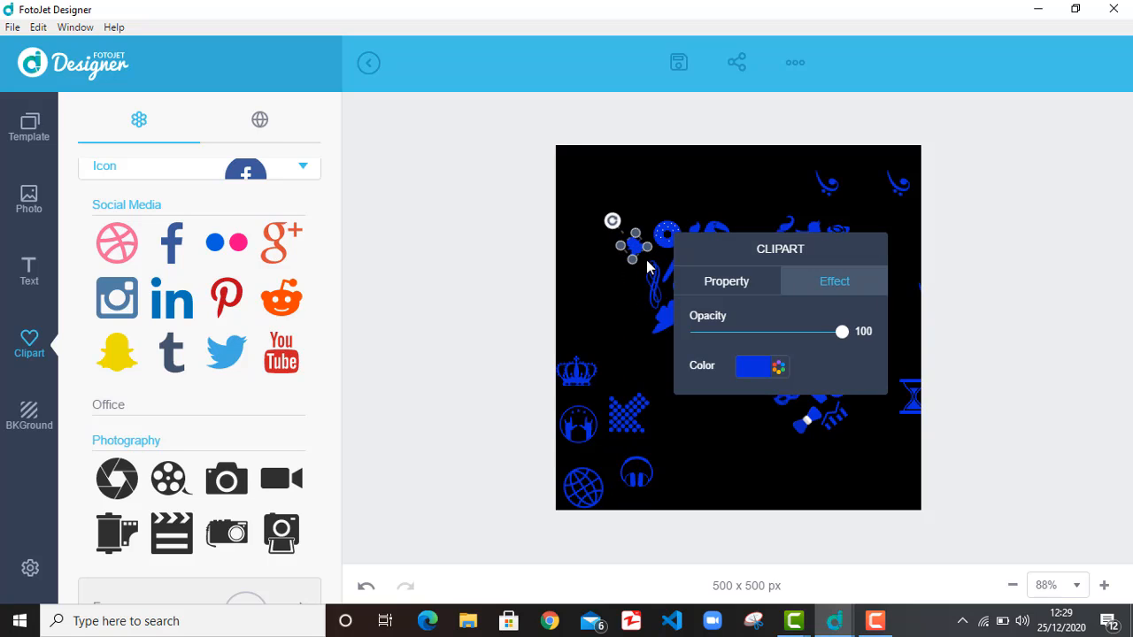
{"action": "key", "text": "Right"}
{"action": "key", "text": "Right"}
{"action": "key", "text": "Right"}
{"action": "key", "text": "Right"}
{"action": "key", "text": "Right"}
{"action": "key", "text": "Right"}
{"action": "key", "text": "Right"}
{"action": "key", "text": "Right"}
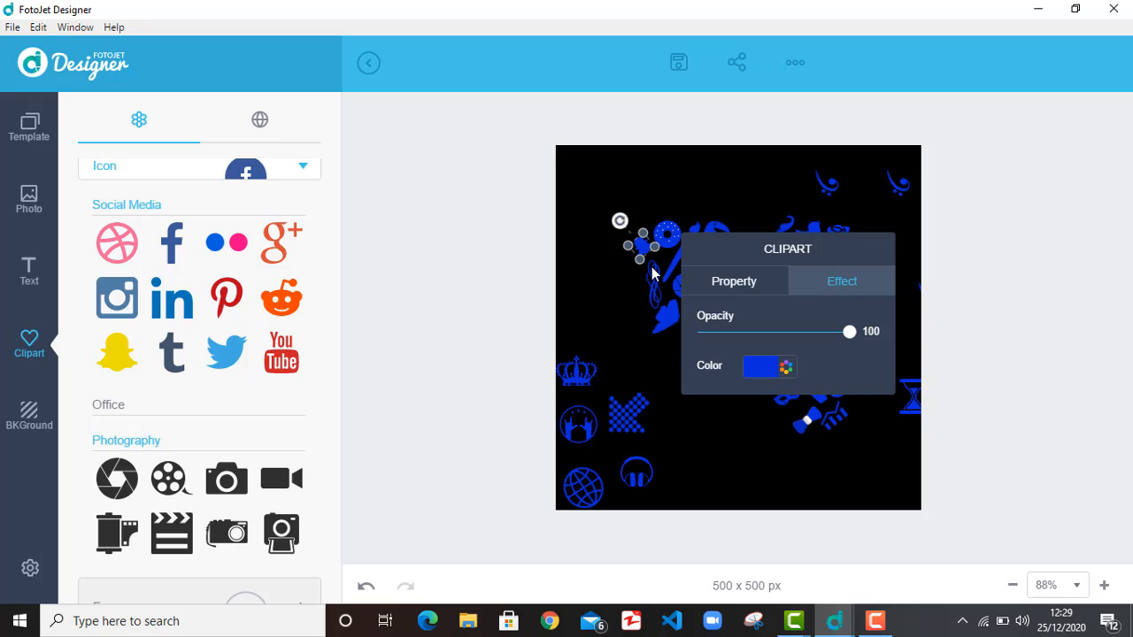
{"action": "key", "text": "Right"}
{"action": "key", "text": "Right"}
{"action": "key", "text": "Down"}
{"action": "key", "text": "Down"}
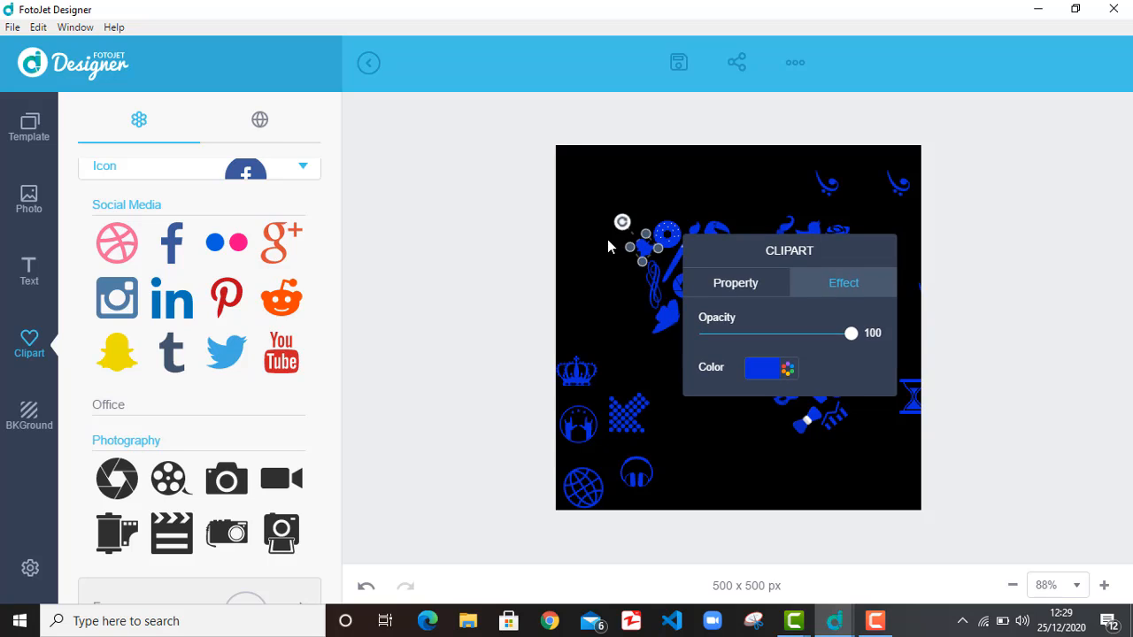
{"action": "left_click", "coordinate": [608, 241]}
{"action": "left_click", "coordinate": [647, 249]}
{"action": "key", "text": "Right"}
{"action": "key", "text": "Right"}
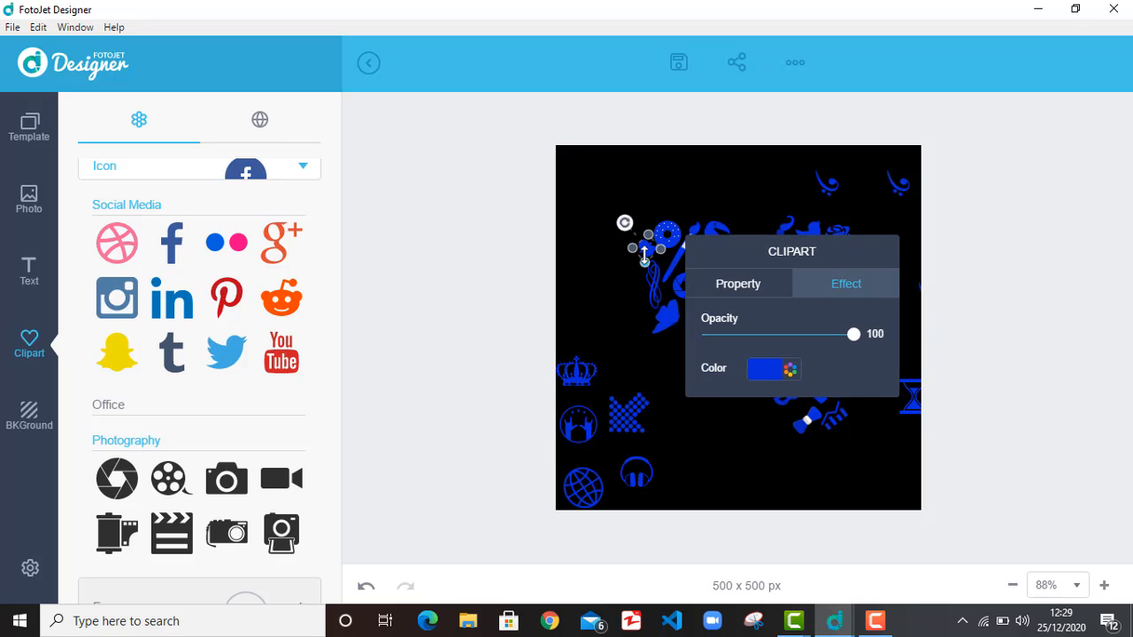
{"action": "left_click", "coordinate": [617, 275]}
{"action": "left_click", "coordinate": [646, 258]}
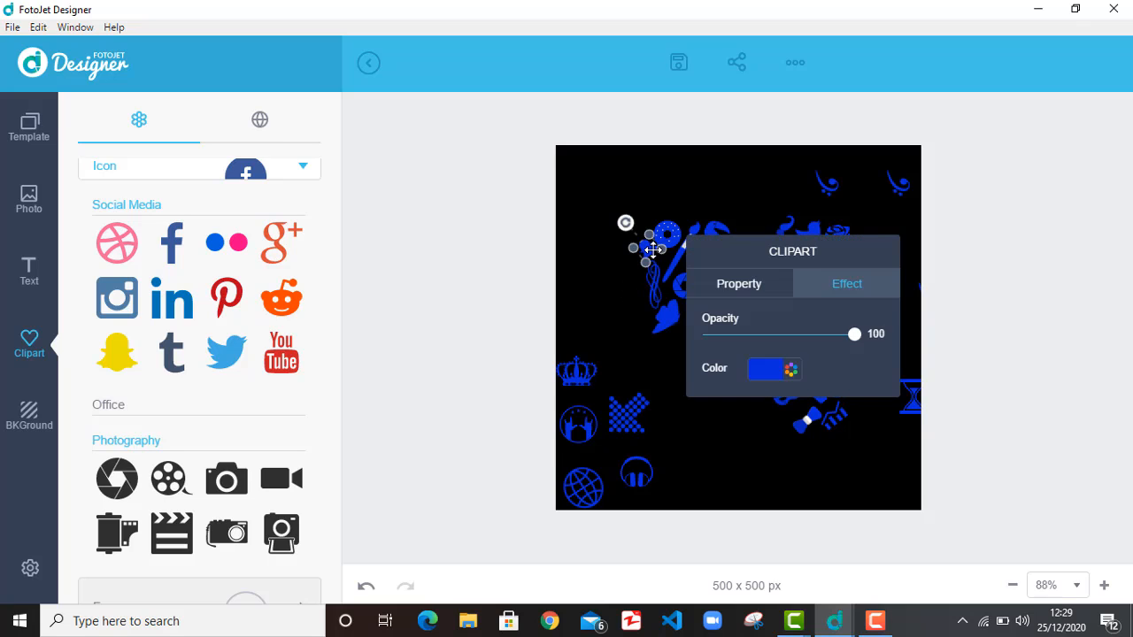
{"action": "left_click", "coordinate": [597, 258]}
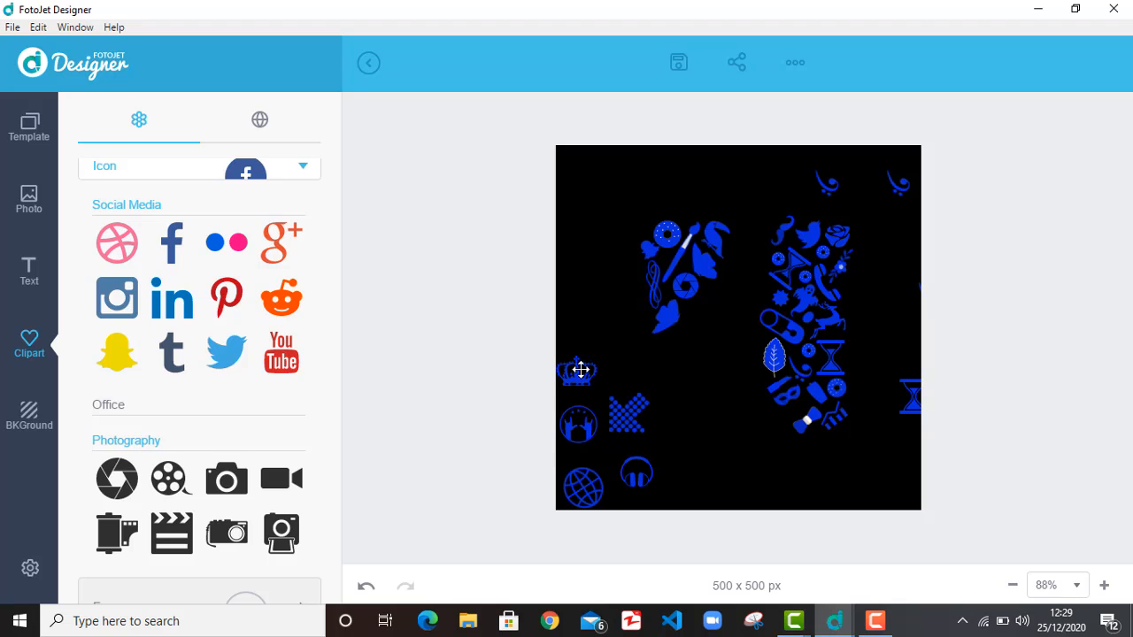
Step: Shrink and tilt the crown clipart, and place it below the aperture ring beside the butterfly
{"action": "left_click_drag", "start_coordinate": [577, 375], "coordinate": [676, 356]}
{"action": "left_click", "coordinate": [662, 366]}
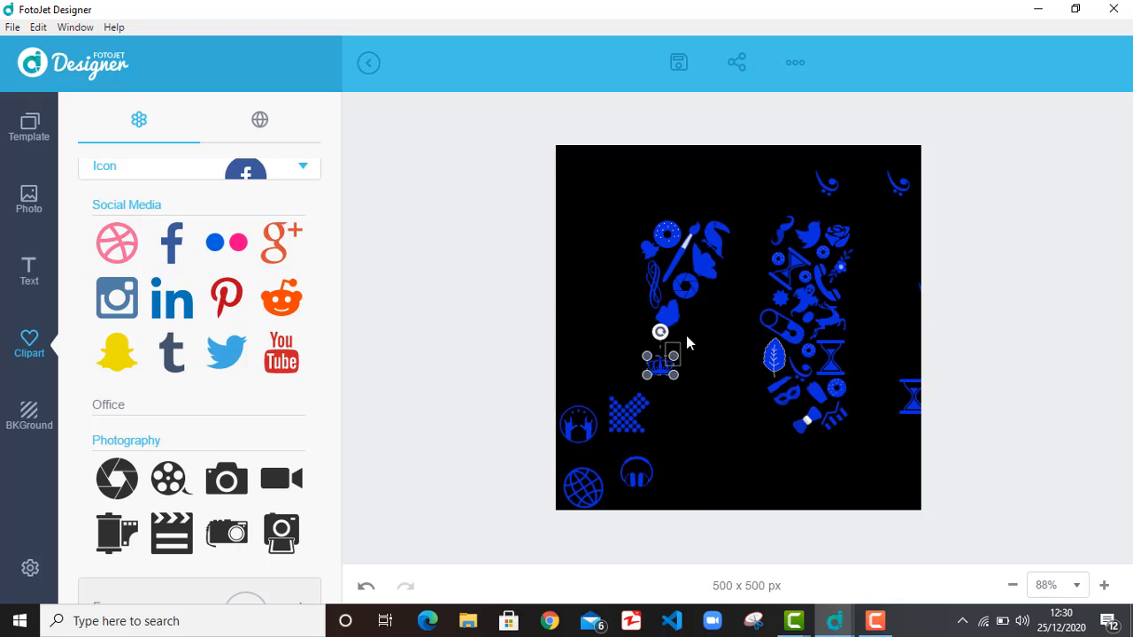
{"action": "left_click", "coordinate": [661, 366]}
{"action": "left_click_drag", "start_coordinate": [660, 366], "coordinate": [699, 319]}
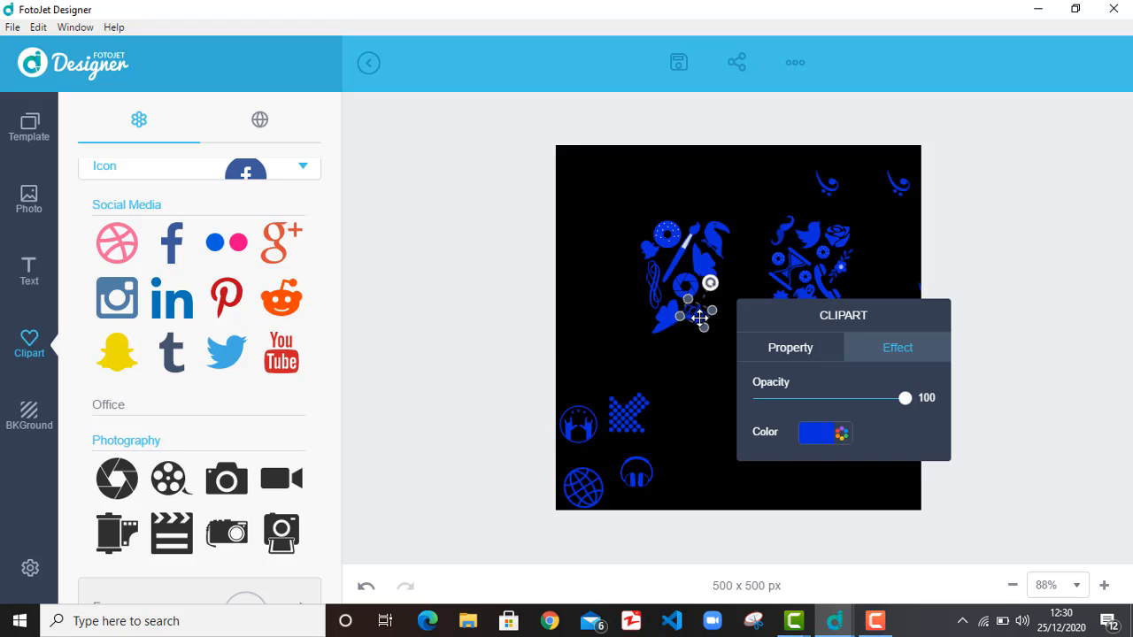
{"action": "left_click", "coordinate": [617, 342]}
Step: Shrink the dotted arrow, rotate it to point upward, and place it below the butterfly and crown
{"action": "left_click", "coordinate": [628, 410]}
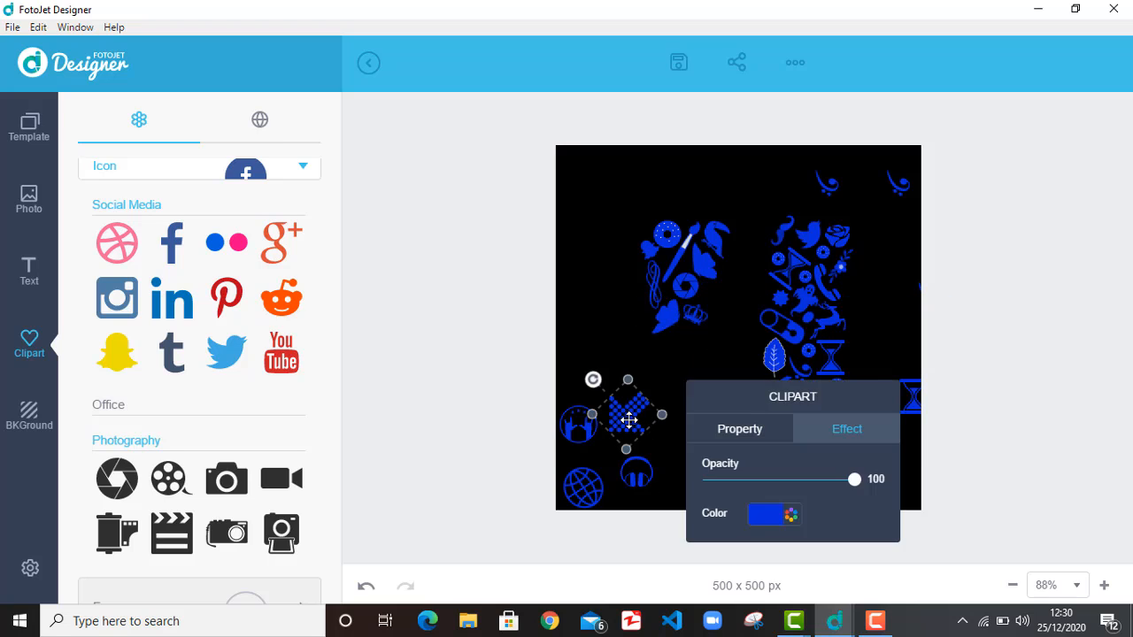
{"action": "left_click_drag", "start_coordinate": [627, 409], "coordinate": [694, 350]}
{"action": "left_click_drag", "start_coordinate": [661, 315], "coordinate": [681, 374]}
{"action": "left_click", "coordinate": [599, 334]}
{"action": "left_click", "coordinate": [655, 371]}
{"action": "left_click", "coordinate": [580, 380]}
Step: Shrink the round hands emblem and place it beside the aperture ring, above the crown
{"action": "left_click", "coordinate": [577, 426]}
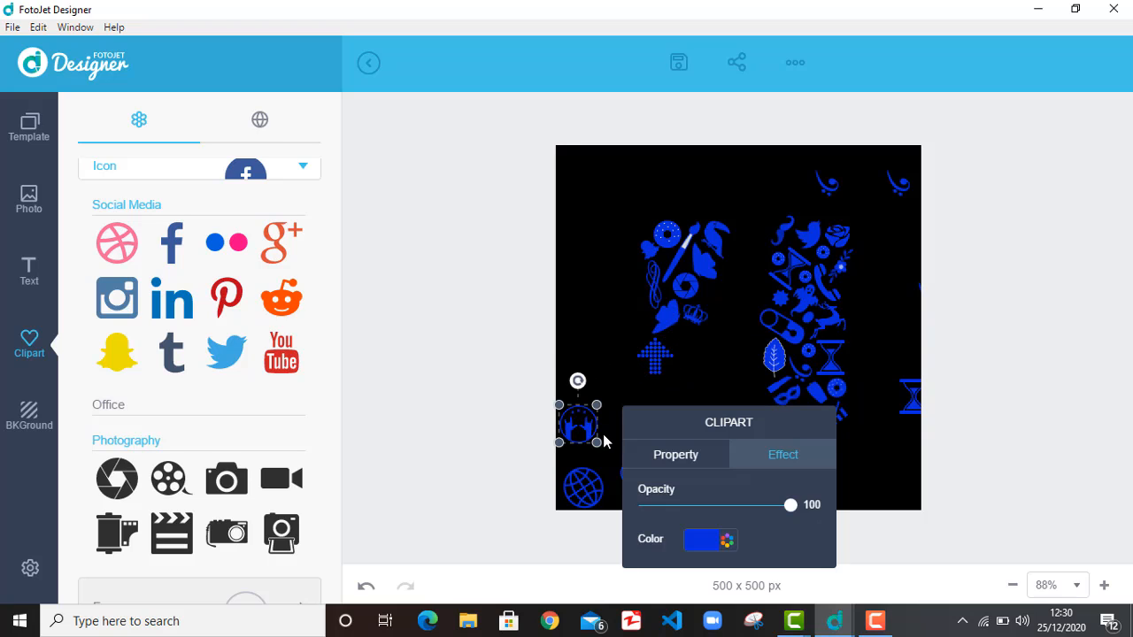
{"action": "left_click_drag", "start_coordinate": [598, 441], "coordinate": [708, 295]}
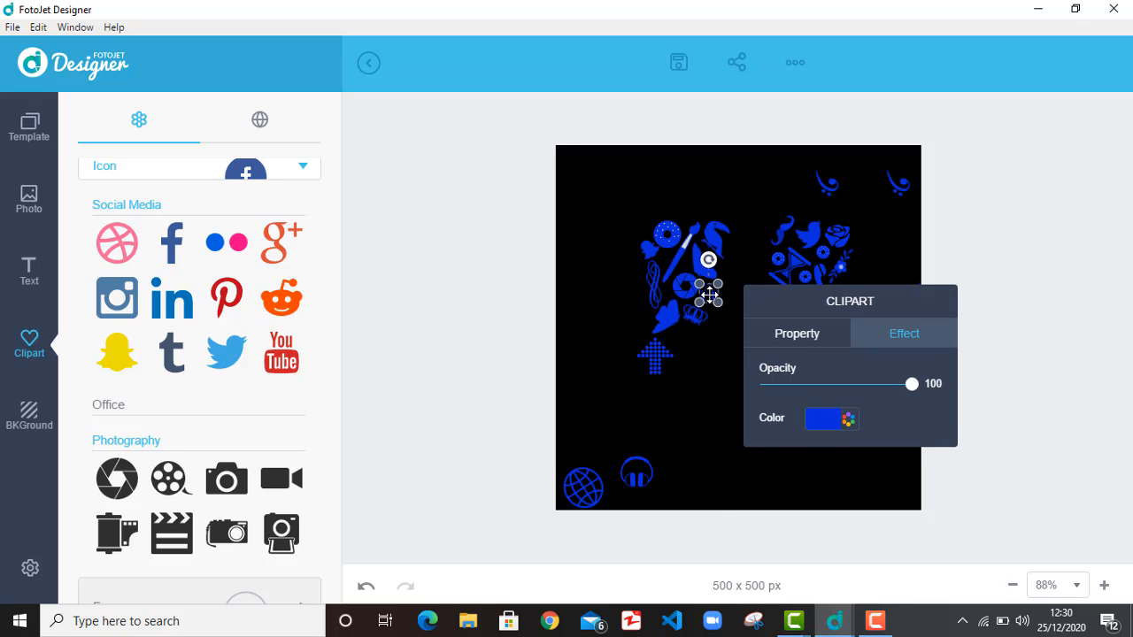
{"action": "left_click", "coordinate": [677, 367]}
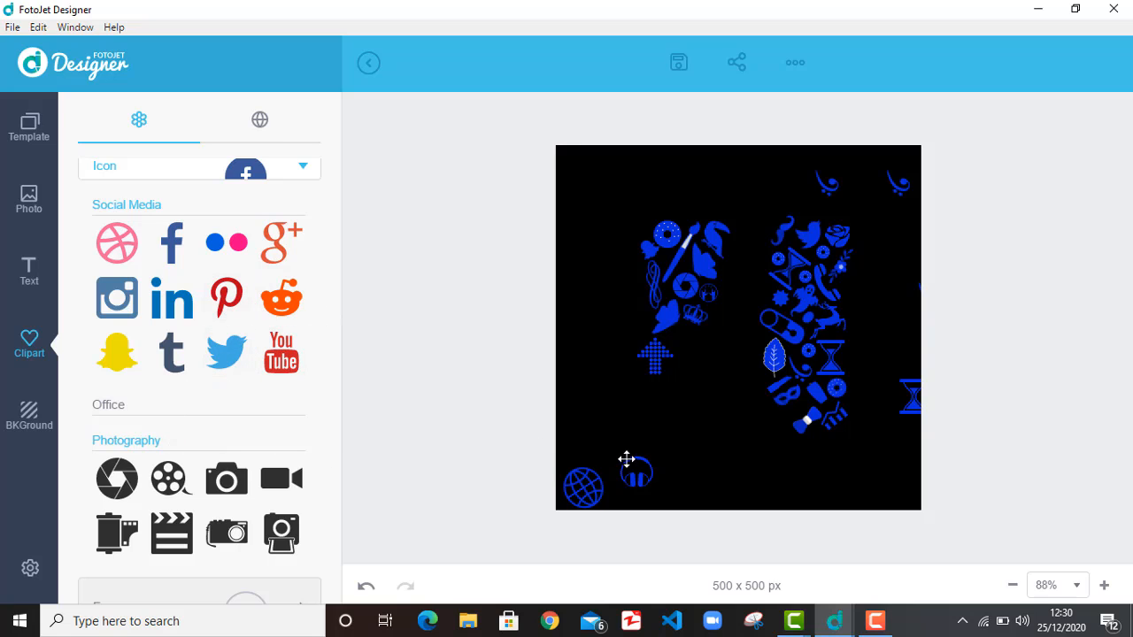
Step: Move the spare hourglass from the canvas's edge to below the left cluster and shrink it
{"action": "left_click", "coordinate": [909, 405]}
{"action": "left_click_drag", "start_coordinate": [683, 430], "coordinate": [684, 426]}
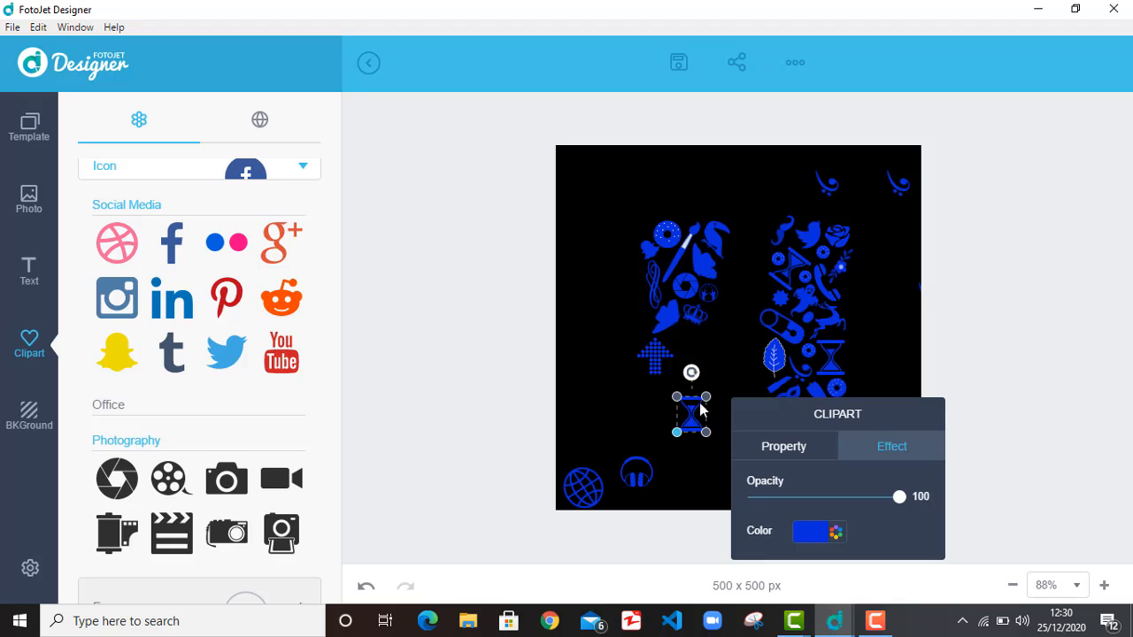
{"action": "left_click", "coordinate": [829, 191]}
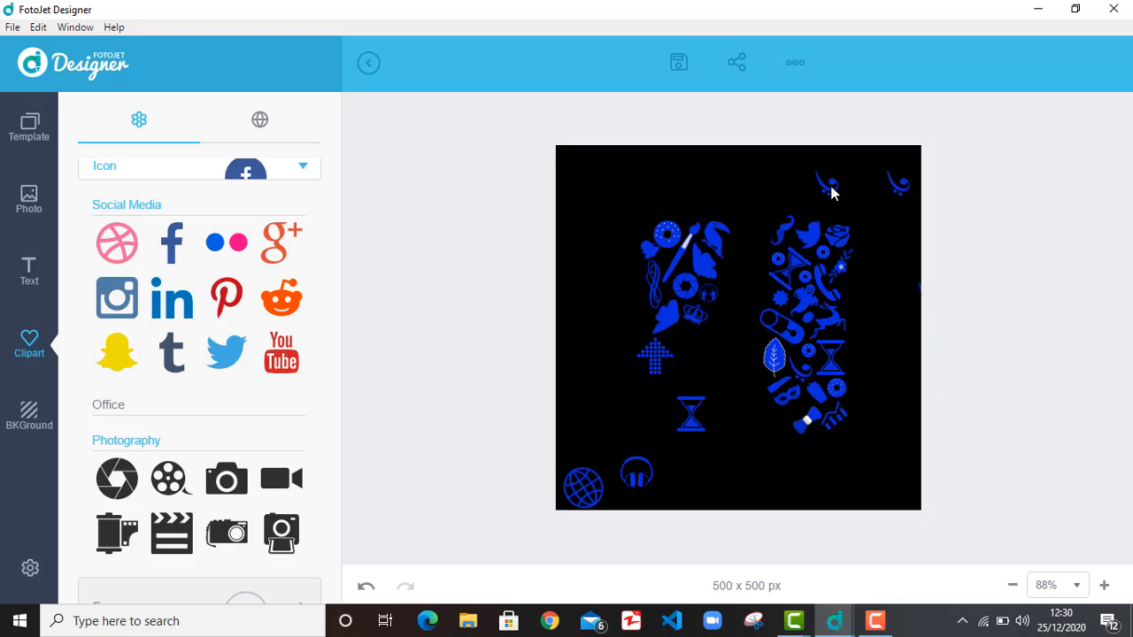
Step: Place the upper bass-clef ornament that lies nearer the left cluster directly beneath the crown
{"action": "left_click_drag", "start_coordinate": [829, 180], "coordinate": [696, 336]}
{"action": "left_click", "coordinate": [666, 390]}
{"action": "left_click", "coordinate": [697, 335]}
Step: Rotate the spare hourglass onto its side and place it beside the dotted arrow, under the bass-clef ornament
{"action": "left_click", "coordinate": [692, 414]}
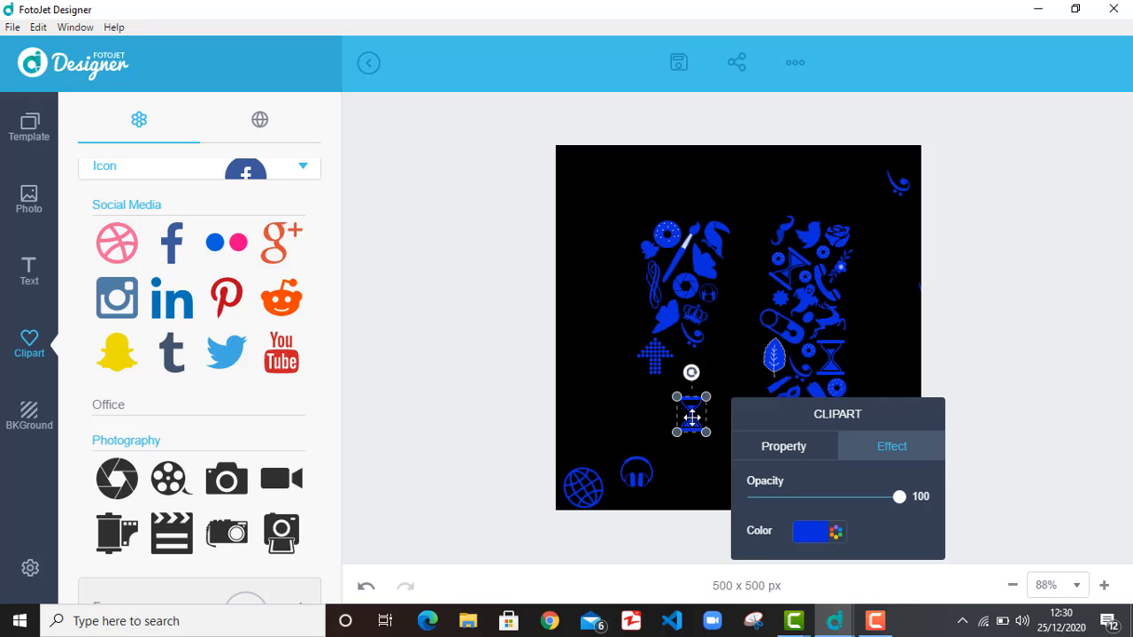
{"action": "mouse_move", "coordinate": [691, 372]}
{"action": "left_mouse_down"}
{"action": "mouse_move", "coordinate": [655, 389]}
{"action": "mouse_move", "coordinate": [693, 385]}
{"action": "mouse_move", "coordinate": [700, 363]}
{"action": "mouse_move", "coordinate": [655, 360]}
{"action": "mouse_move", "coordinate": [658, 369]}
{"action": "mouse_move", "coordinate": [657, 359]}
{"action": "mouse_move", "coordinate": [700, 363]}
{"action": "left_mouse_up"}
{"action": "left_click", "coordinate": [676, 428]}
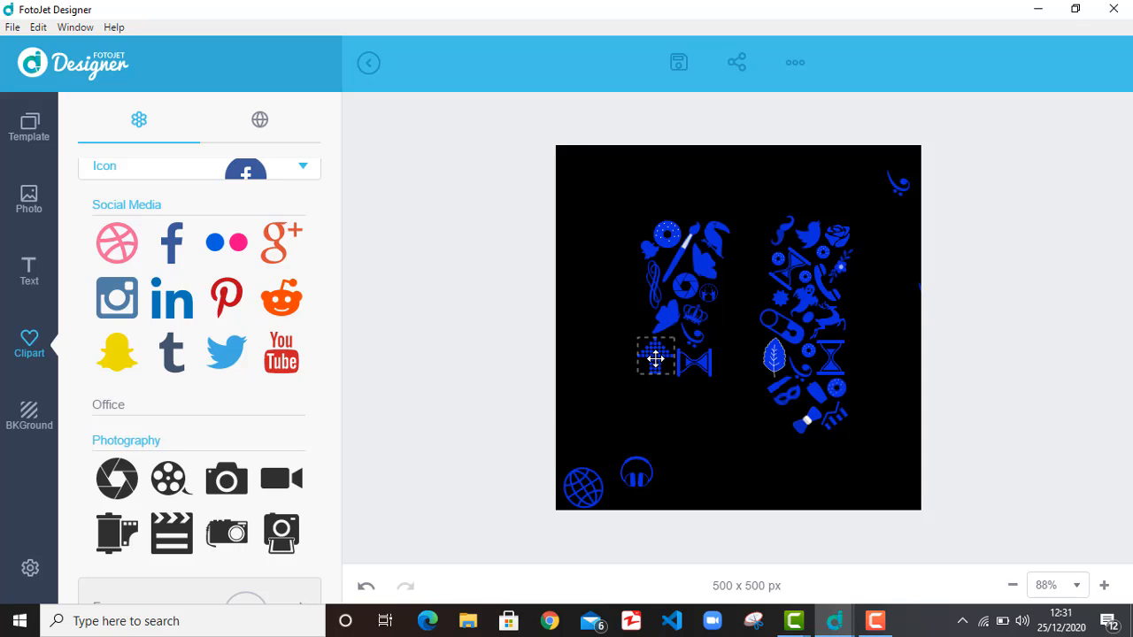
Step: Shrink and tilt the headphones, place them beneath the dotted arrow, and park the globe above the left cluster
{"action": "left_click", "coordinate": [637, 478]}
{"action": "left_click", "coordinate": [610, 443]}
{"action": "left_click", "coordinate": [639, 476]}
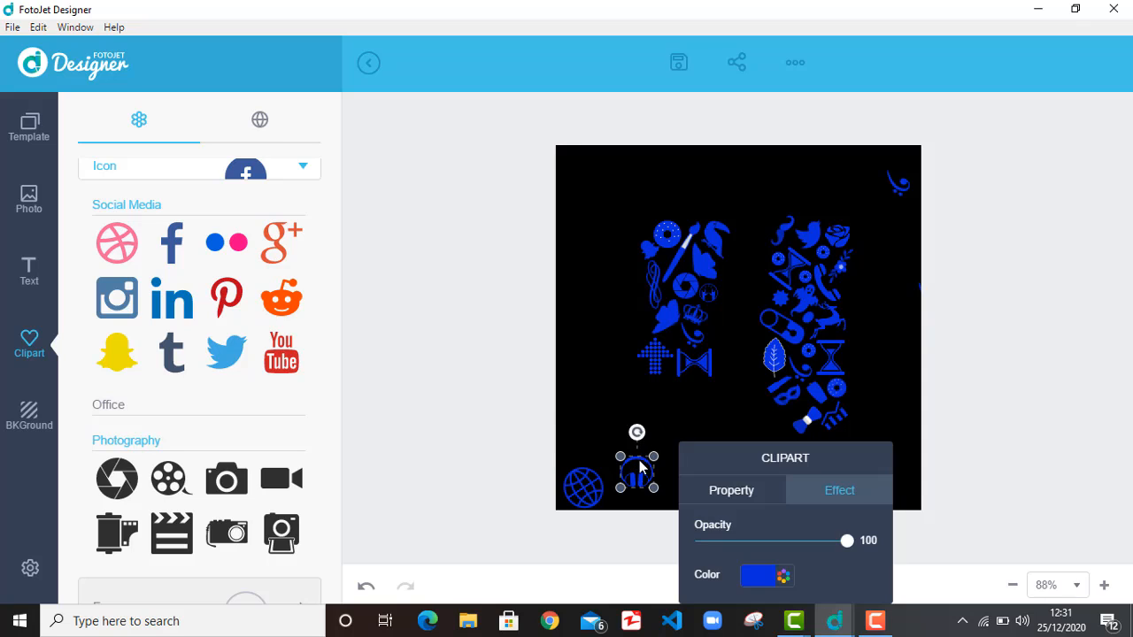
{"action": "left_click", "coordinate": [607, 448]}
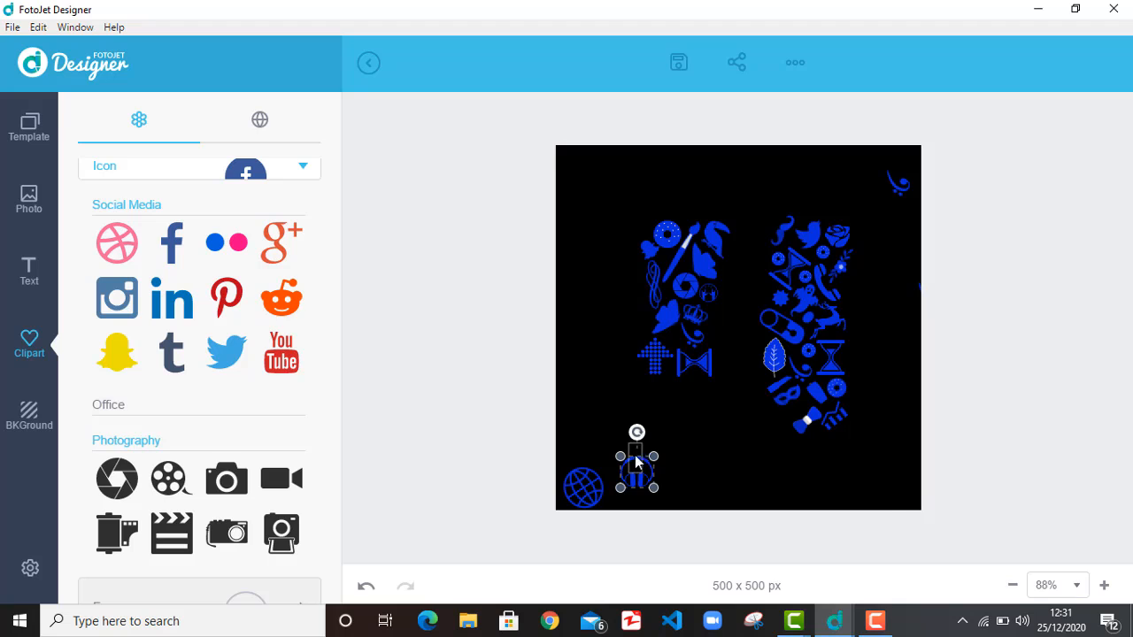
{"action": "left_click", "coordinate": [638, 433]}
{"action": "left_click_drag", "start_coordinate": [642, 467], "coordinate": [666, 392]}
{"action": "left_click", "coordinate": [603, 407]}
{"action": "left_click_drag", "start_coordinate": [576, 496], "coordinate": [601, 159]}
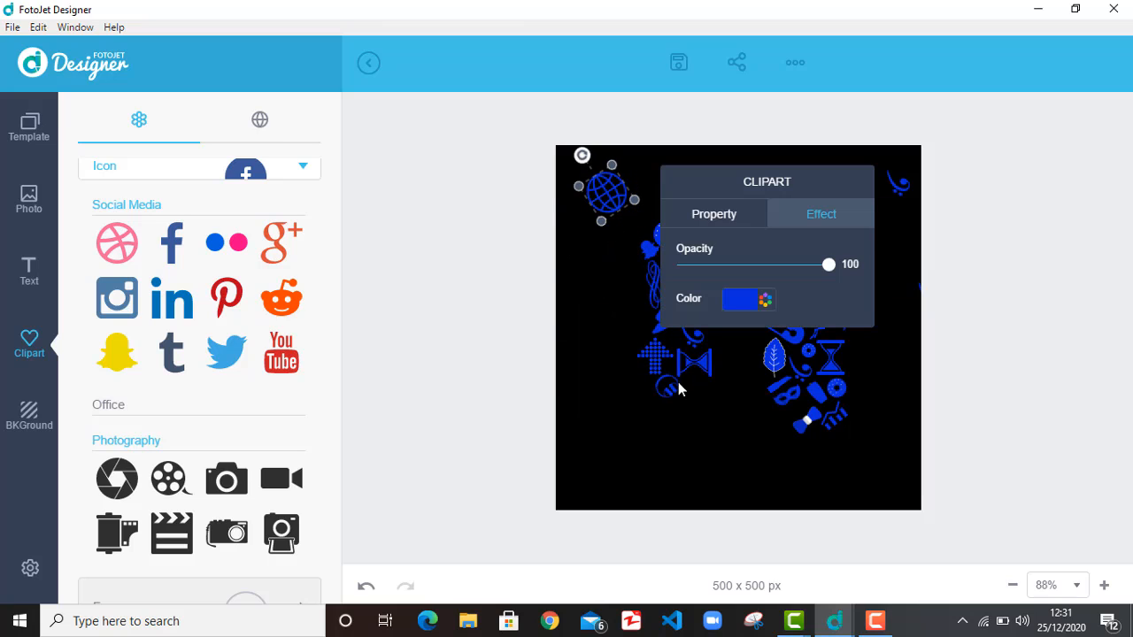
Step: Add the thumbs-up clipart from the Office icons to the canvas and set its colour to 092DDB
{"action": "left_click", "coordinate": [134, 437]}
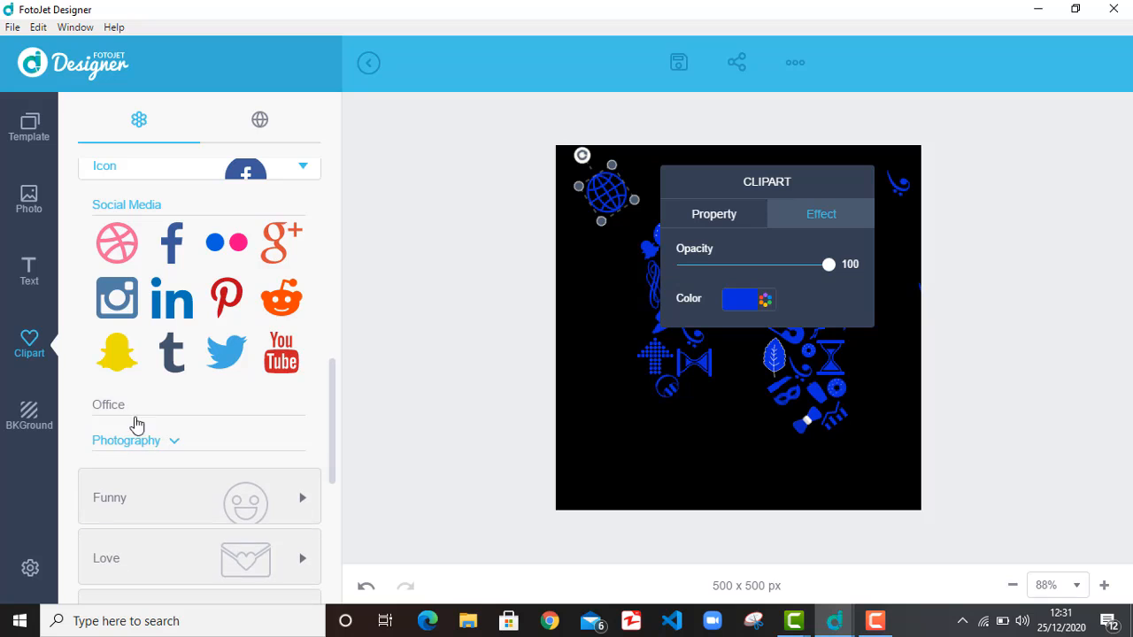
{"action": "left_click", "coordinate": [126, 405]}
{"action": "scroll", "coordinate": [168, 416], "scroll_direction": "down", "scroll_amount": 1}
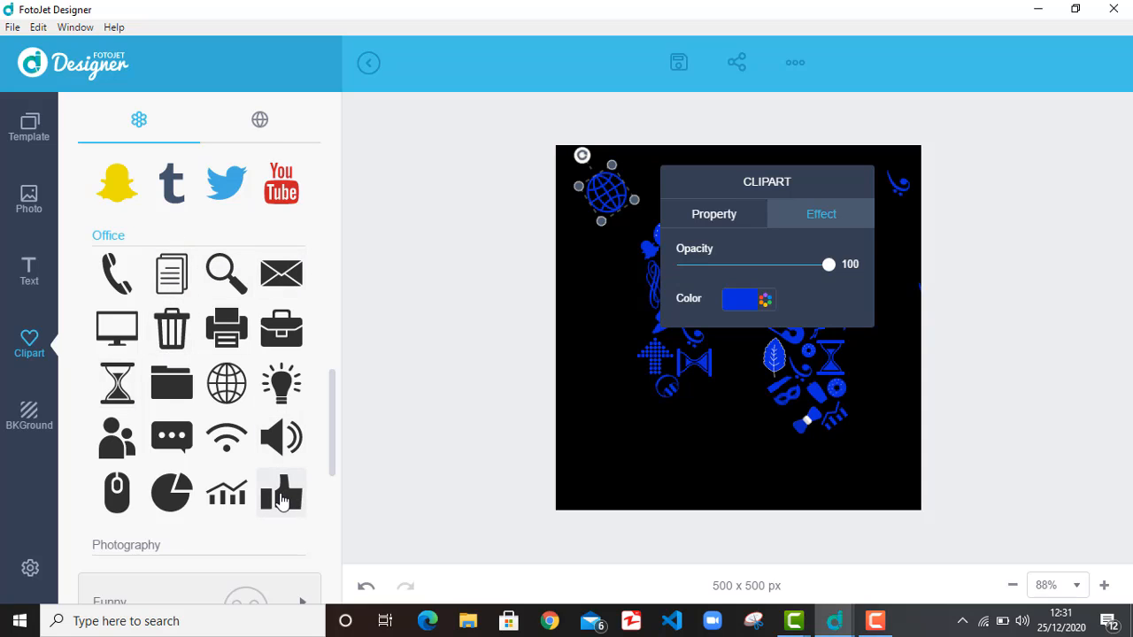
{"action": "left_click_drag", "start_coordinate": [283, 503], "coordinate": [607, 451]}
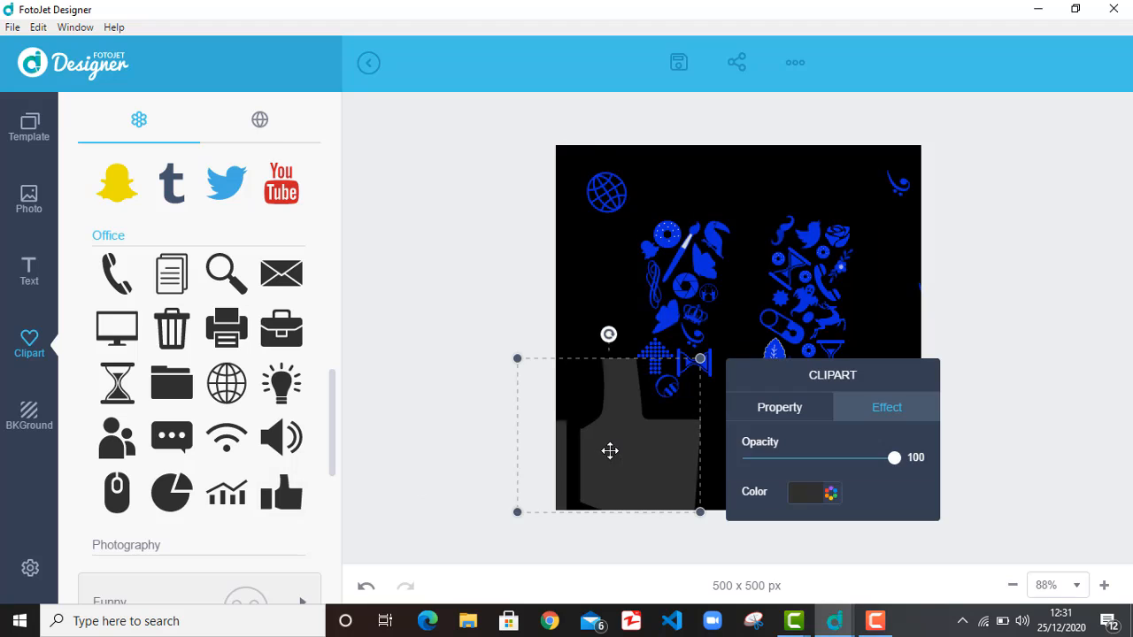
{"action": "left_click", "coordinate": [830, 493]}
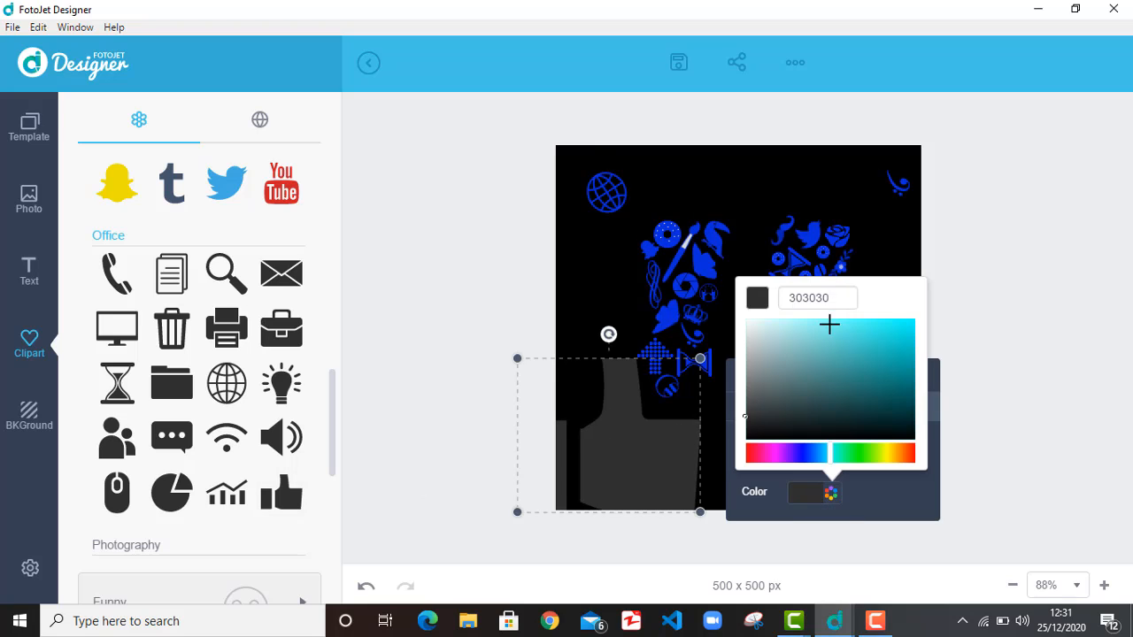
{"action": "left_click_drag", "start_coordinate": [835, 306], "coordinate": [712, 295]}
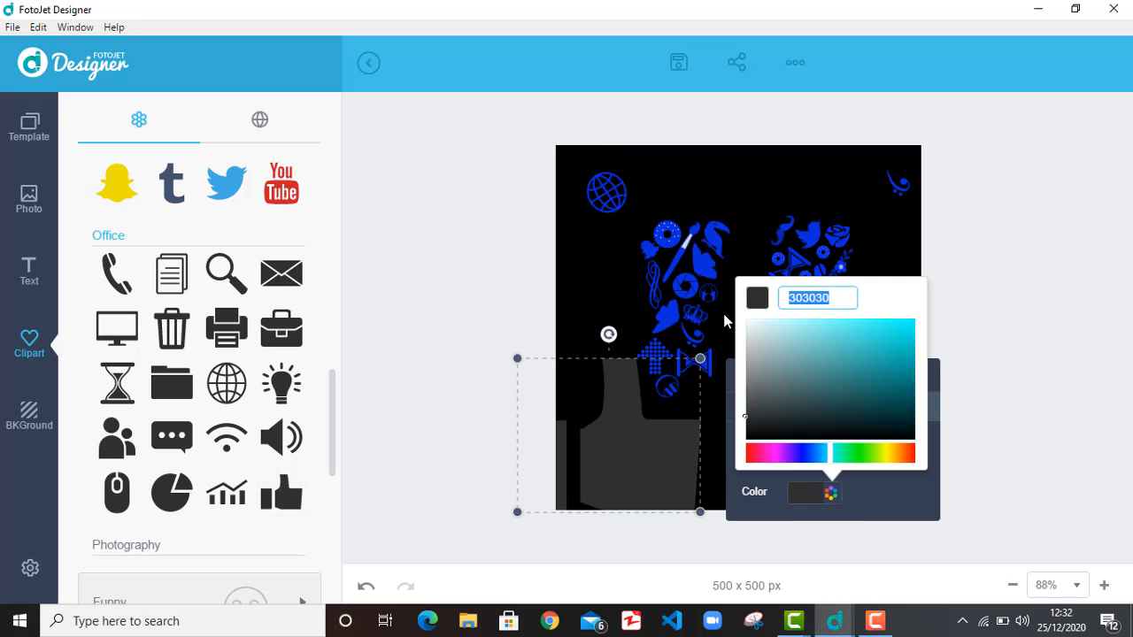
{"action": "type", "text": "092DDB"}
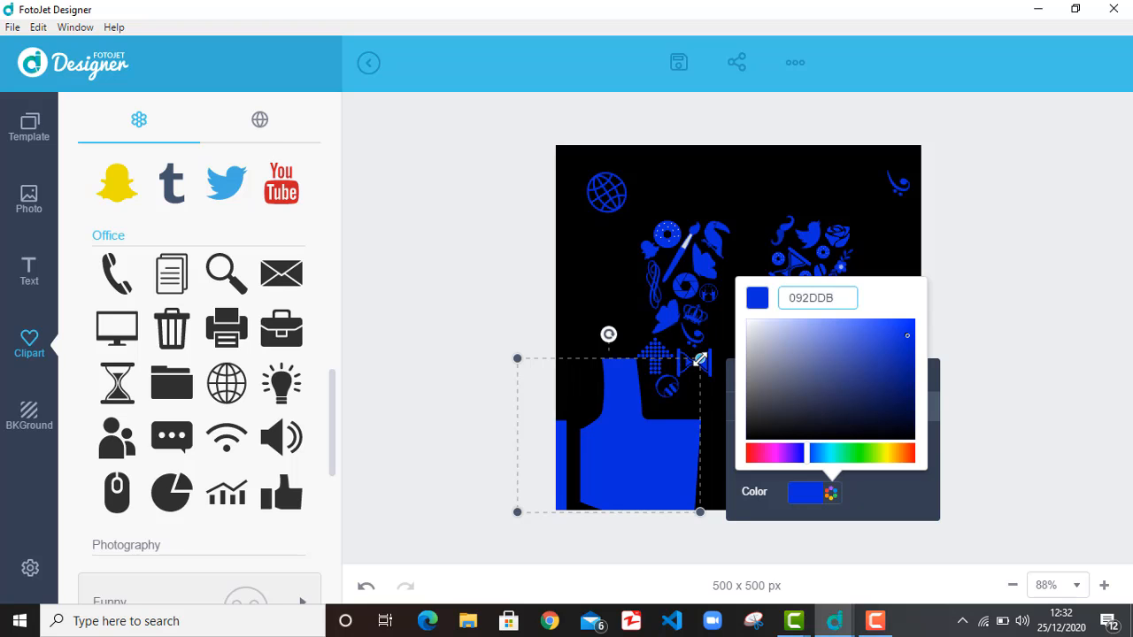
Step: Shrink the thumbs-up clipart and place it under the sideways hourglass, beside the headphones
{"action": "left_click_drag", "start_coordinate": [699, 359], "coordinate": [690, 385]}
{"action": "left_click", "coordinate": [691, 430]}
{"action": "left_click", "coordinate": [689, 386]}
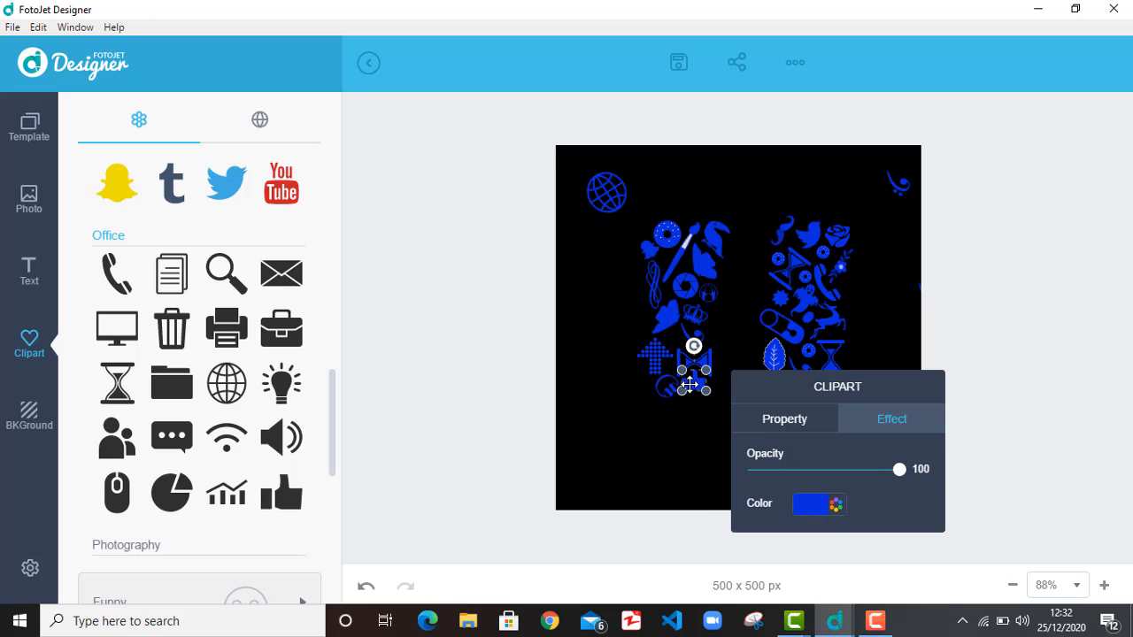
{"action": "left_click", "coordinate": [671, 452]}
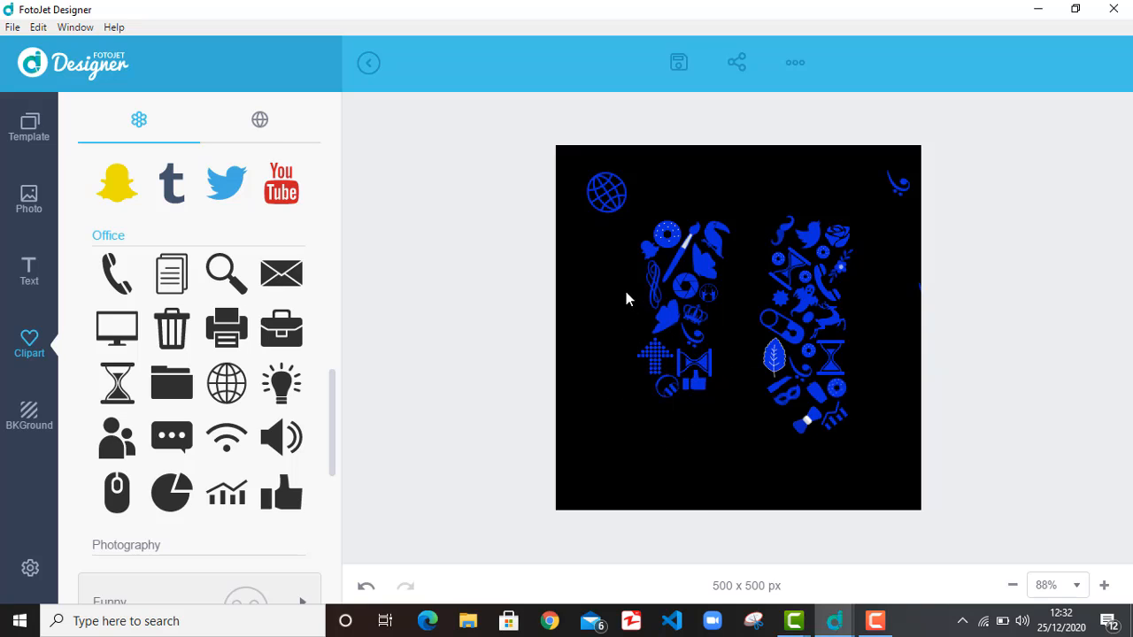
Step: Find the Food cliparts in the Lifestyle category and add the mango near the canvas's lower edge
{"action": "scroll", "coordinate": [156, 341], "scroll_direction": "down", "scroll_amount": 3}
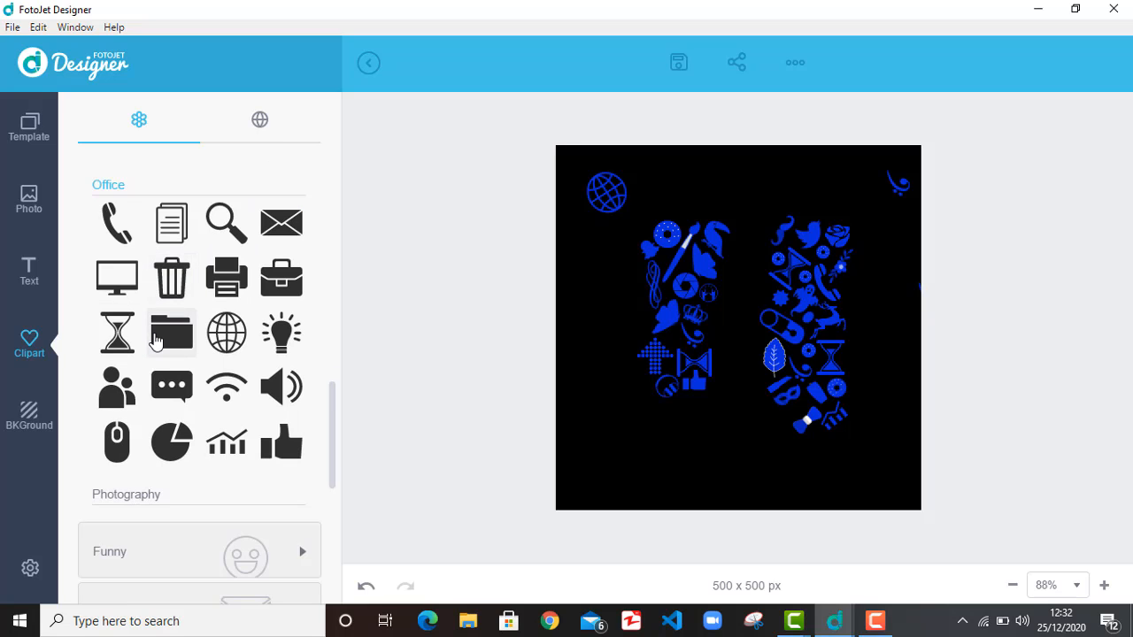
{"action": "left_click", "coordinate": [162, 305]}
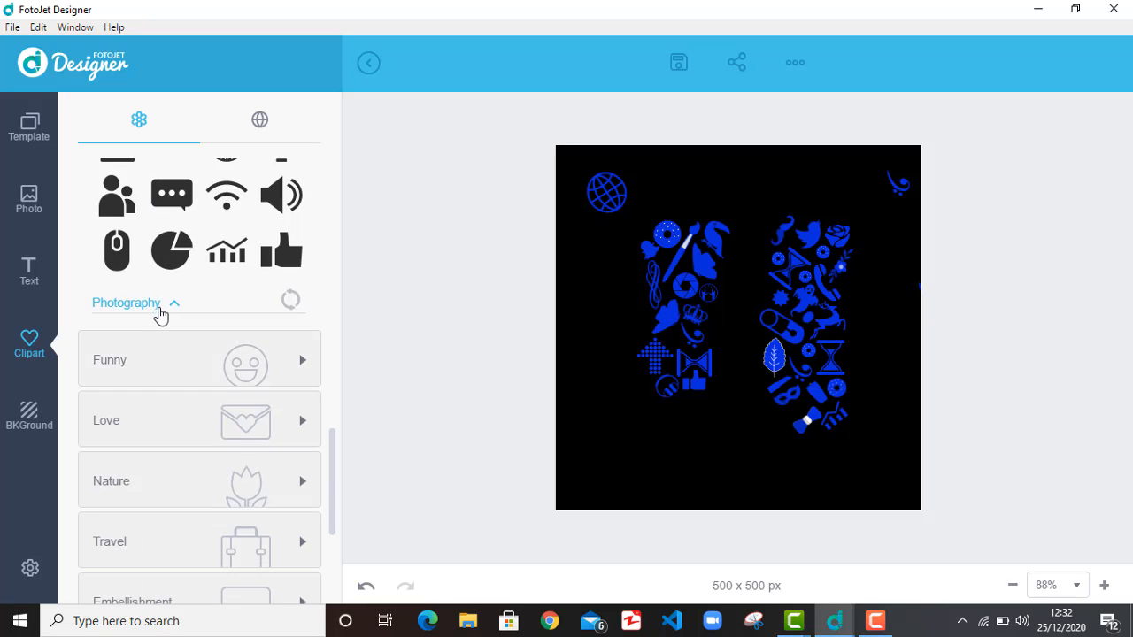
{"action": "scroll", "coordinate": [161, 314], "scroll_direction": "down", "scroll_amount": 5}
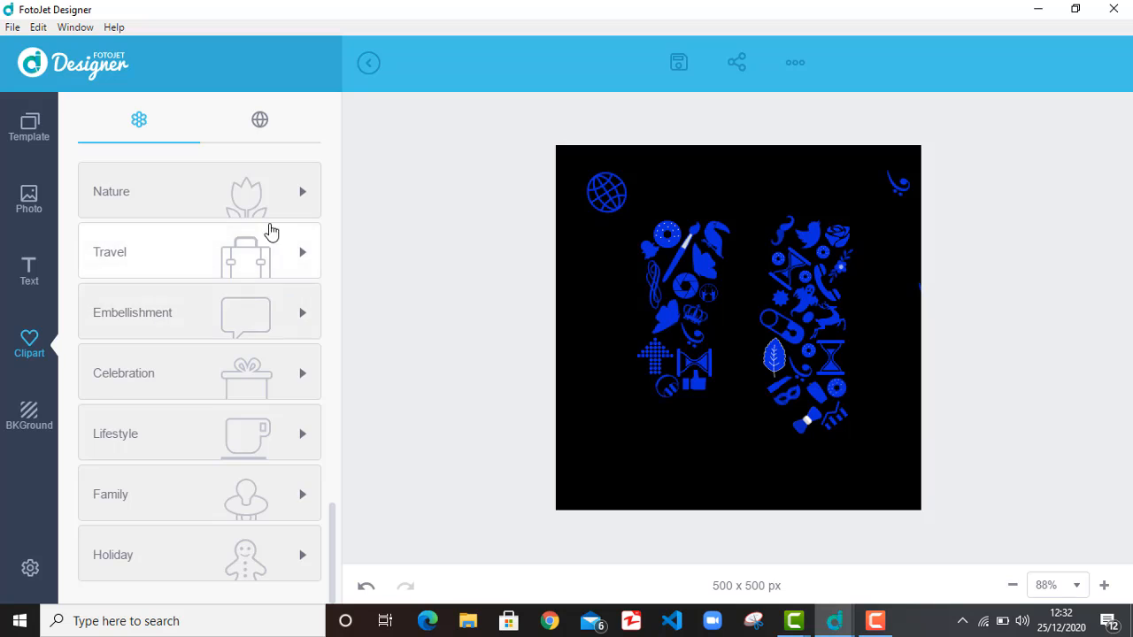
{"action": "left_click", "coordinate": [303, 194]}
{"action": "scroll", "coordinate": [313, 352], "scroll_direction": "down", "scroll_amount": 5}
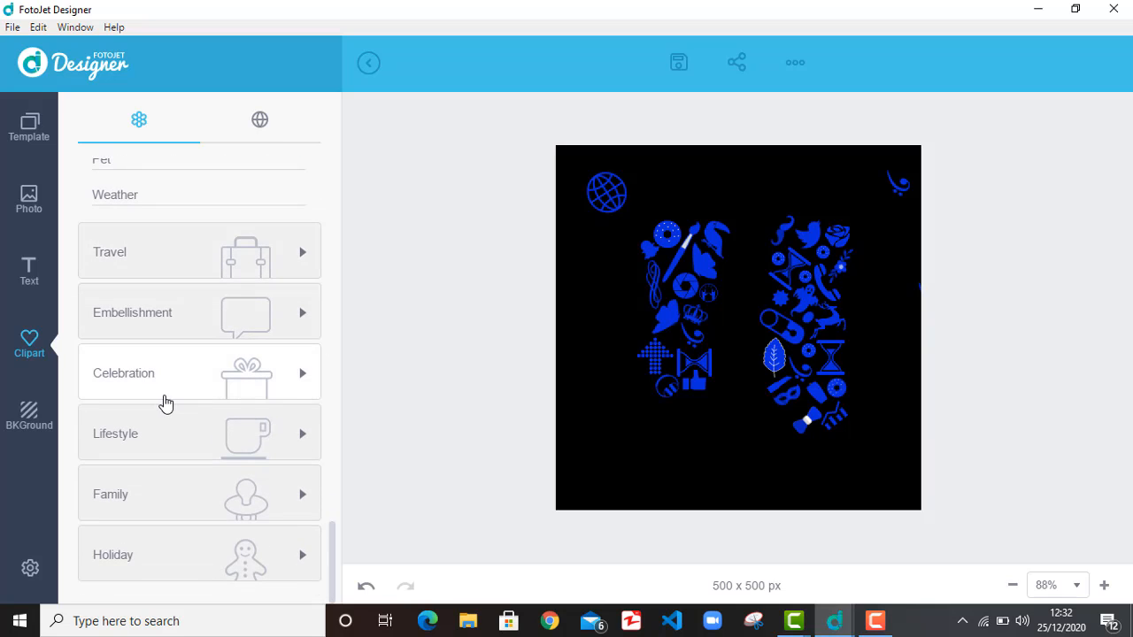
{"action": "left_click", "coordinate": [293, 436]}
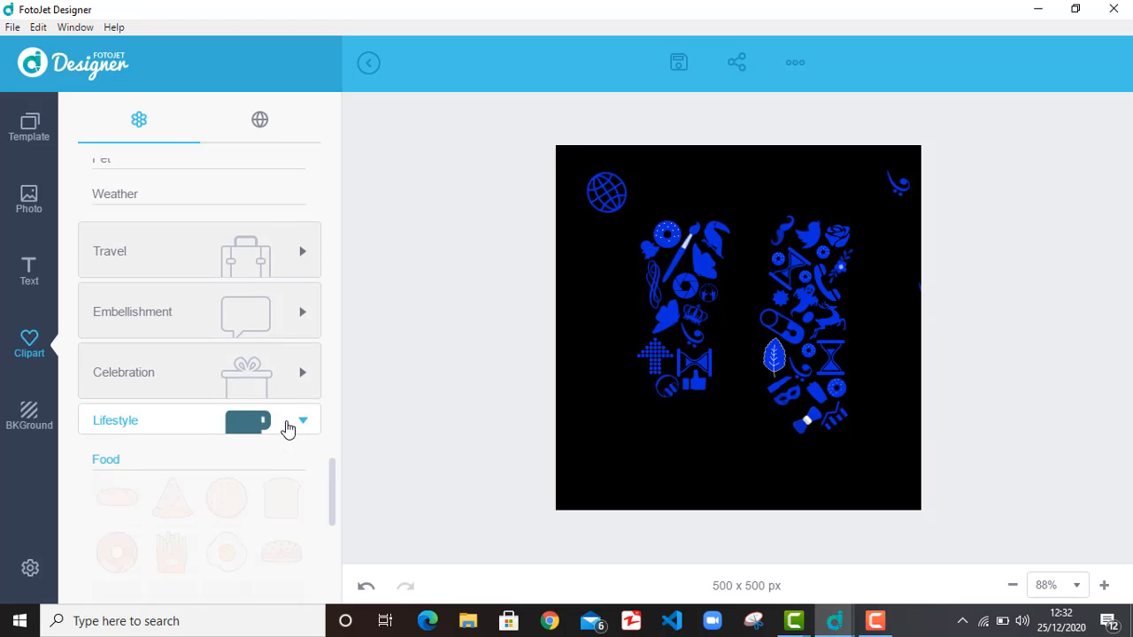
{"action": "scroll", "coordinate": [286, 426], "scroll_direction": "down", "scroll_amount": 2}
{"action": "scroll", "coordinate": [220, 432], "scroll_direction": "down", "scroll_amount": 1}
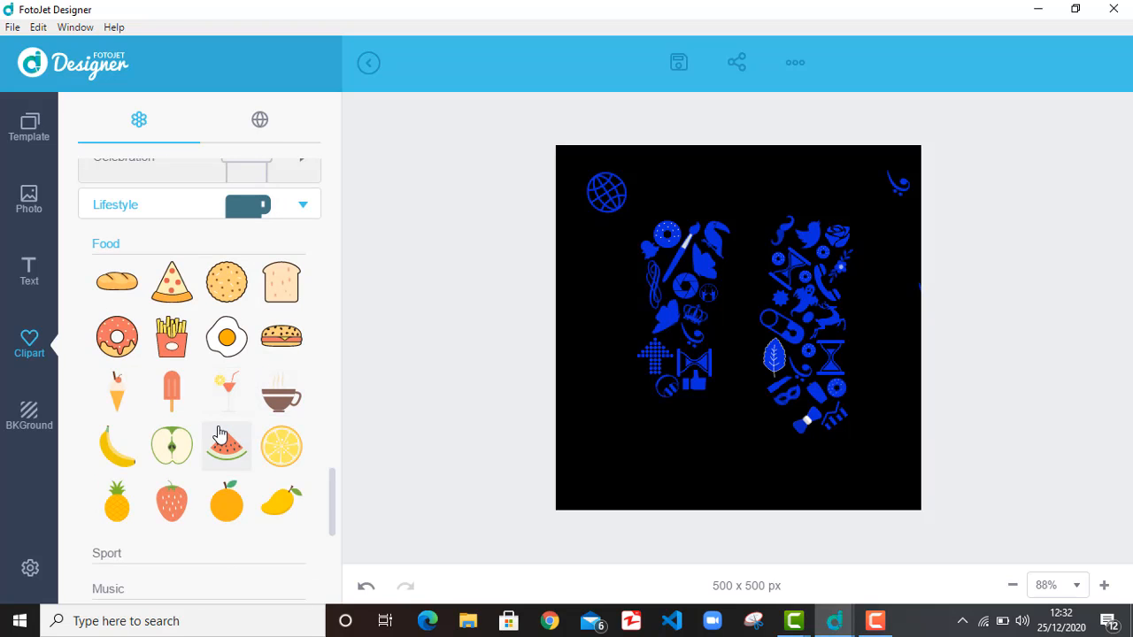
{"action": "scroll", "coordinate": [223, 438], "scroll_direction": "down", "scroll_amount": 2}
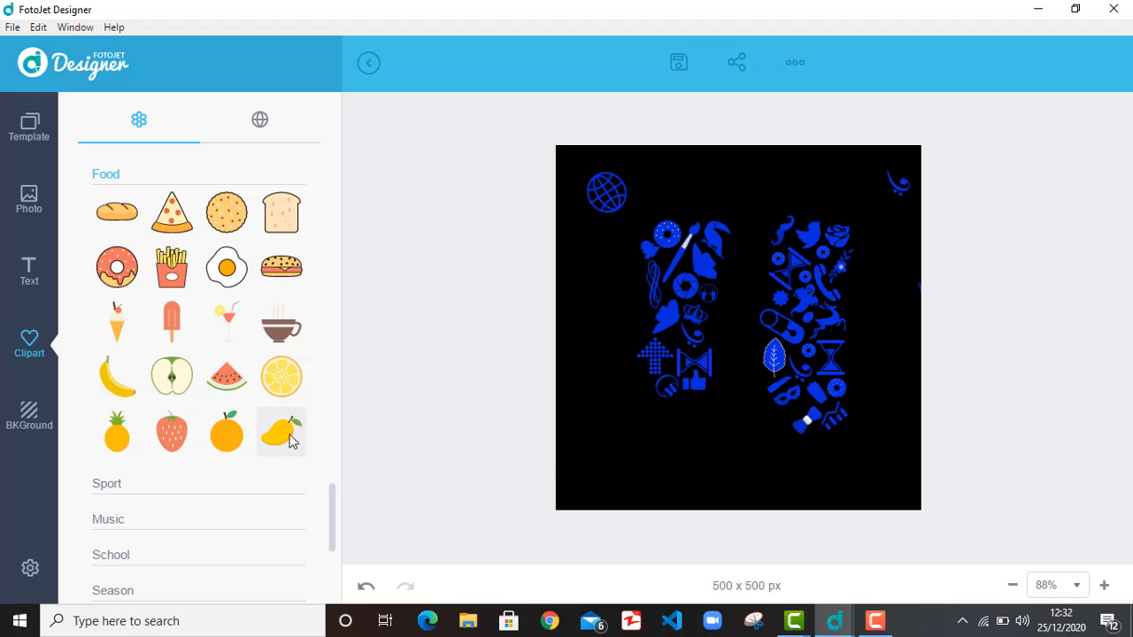
{"action": "left_click_drag", "start_coordinate": [289, 439], "coordinate": [748, 477]}
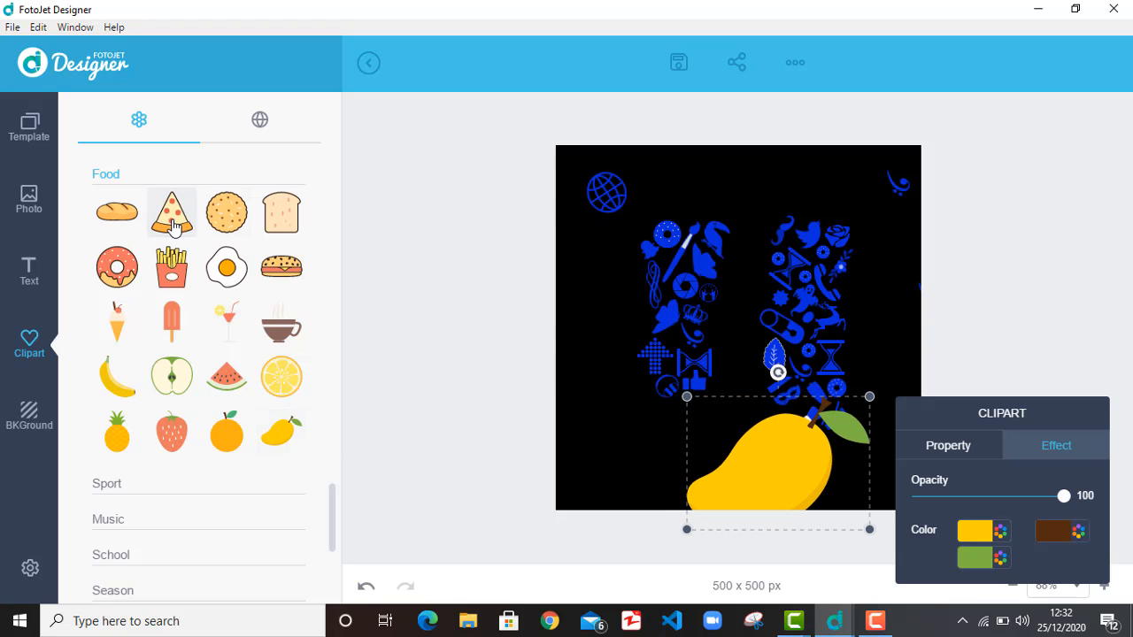
{"action": "left_click_drag", "start_coordinate": [172, 212], "coordinate": [588, 443]}
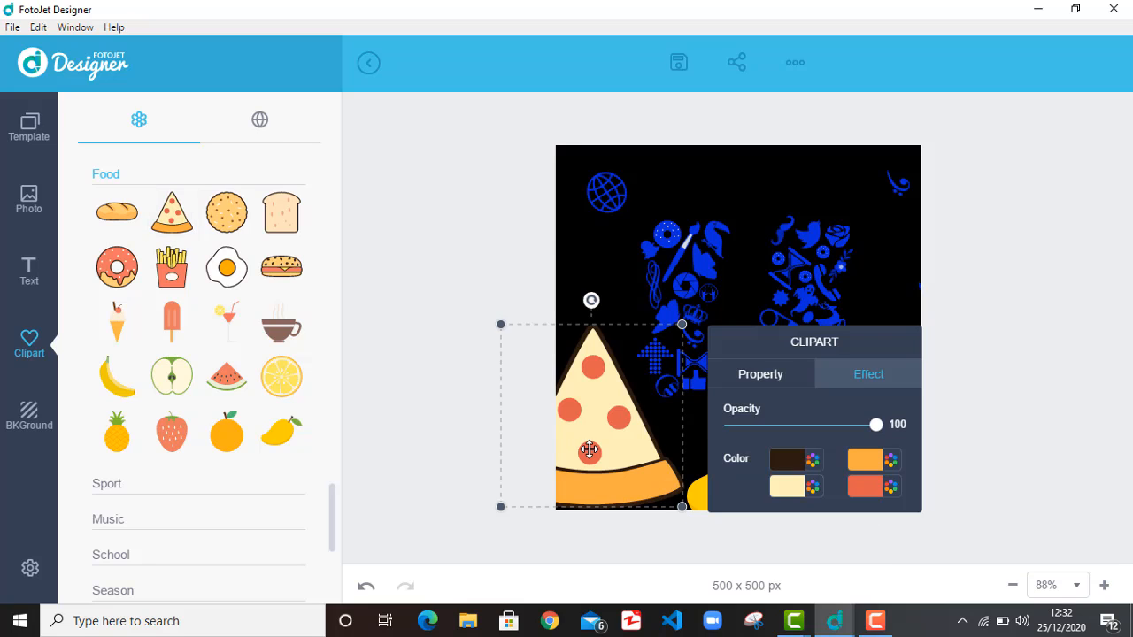
{"action": "left_click_drag", "start_coordinate": [615, 479], "coordinate": [627, 475]}
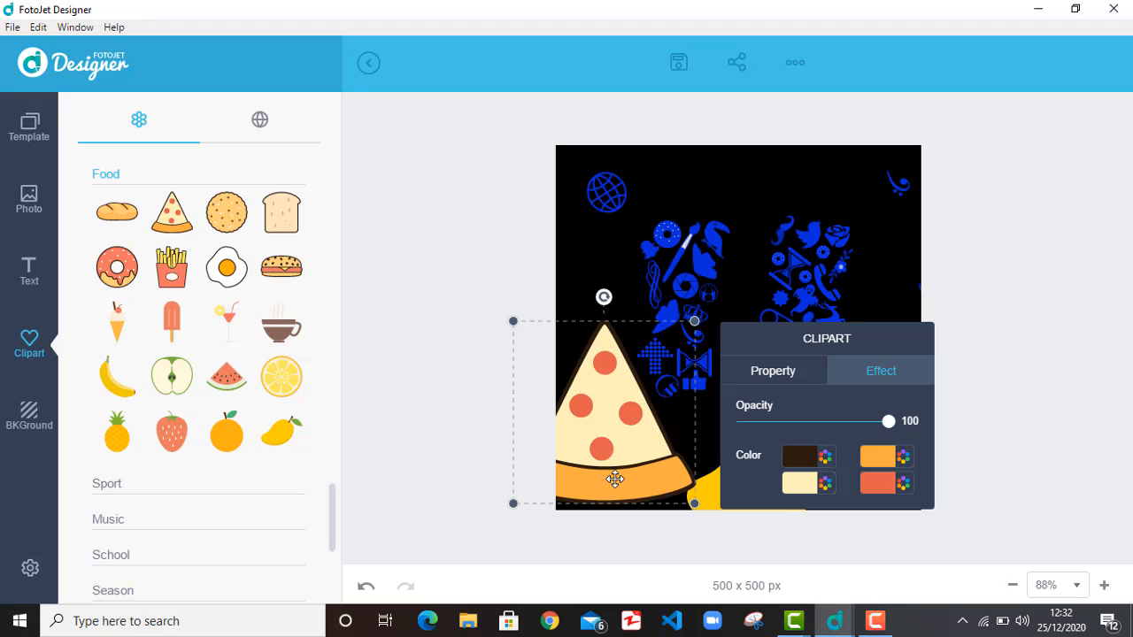
{"action": "key", "text": "Delete"}
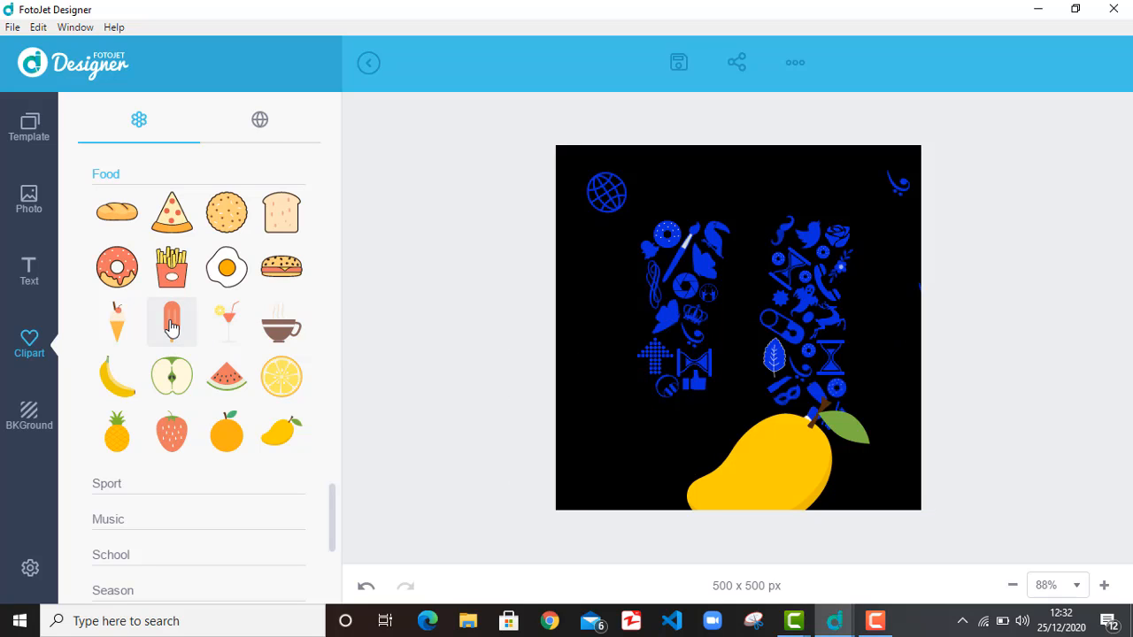
Step: Add the ice pop from the Food cliparts below the left cluster and try to replace its coral body colour
{"action": "left_click_drag", "start_coordinate": [172, 320], "coordinate": [631, 412]}
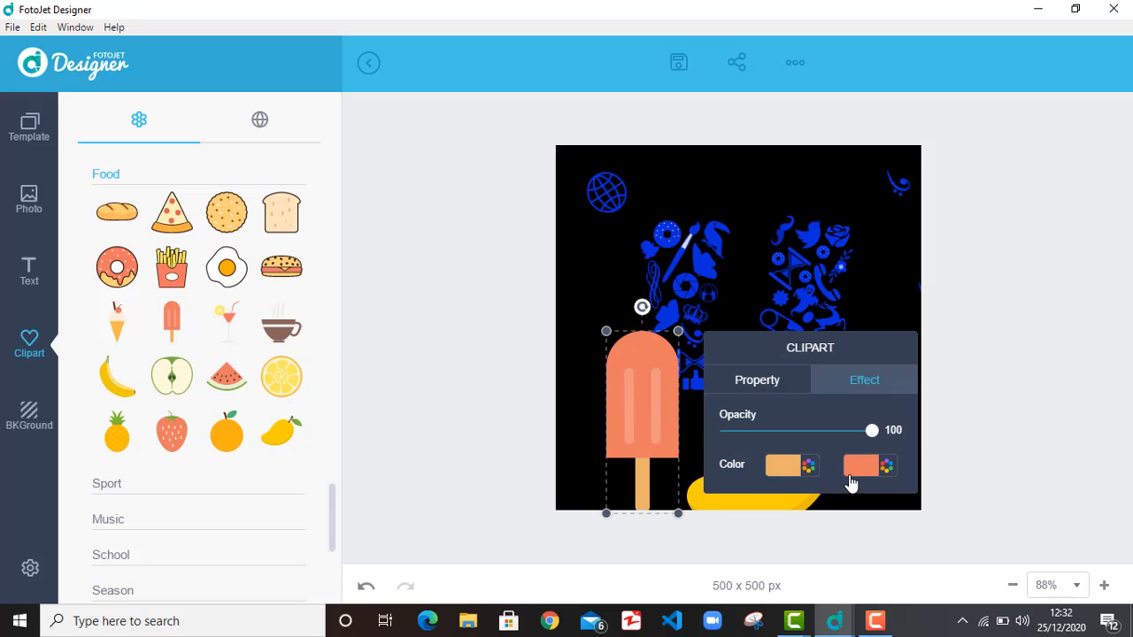
{"action": "left_click", "coordinate": [885, 467]}
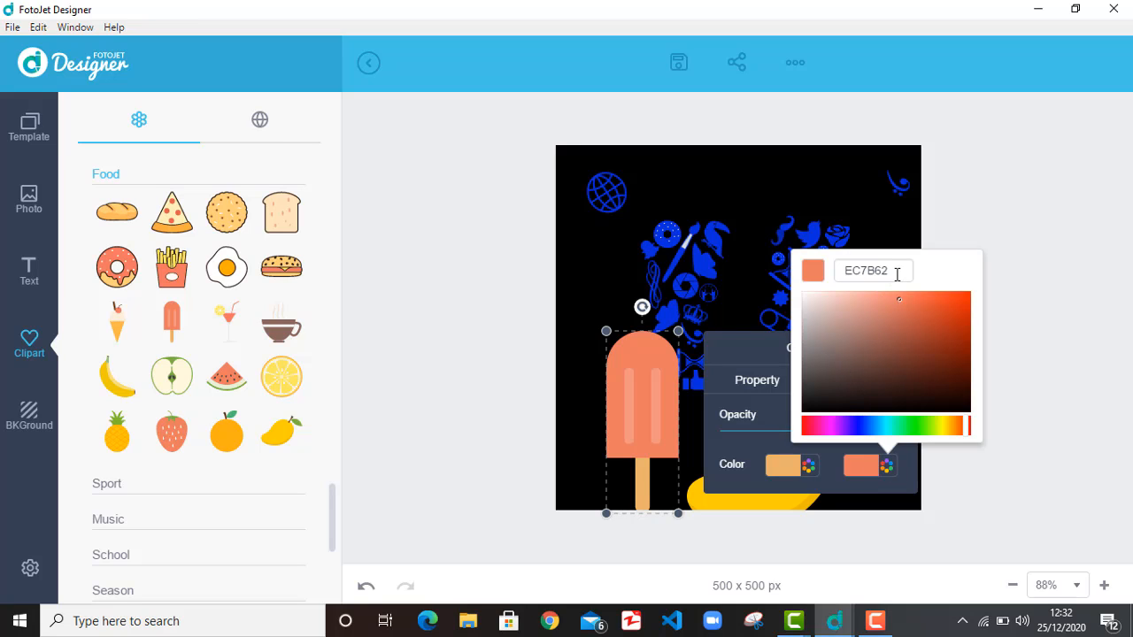
{"action": "left_click_drag", "start_coordinate": [896, 274], "coordinate": [807, 281]}
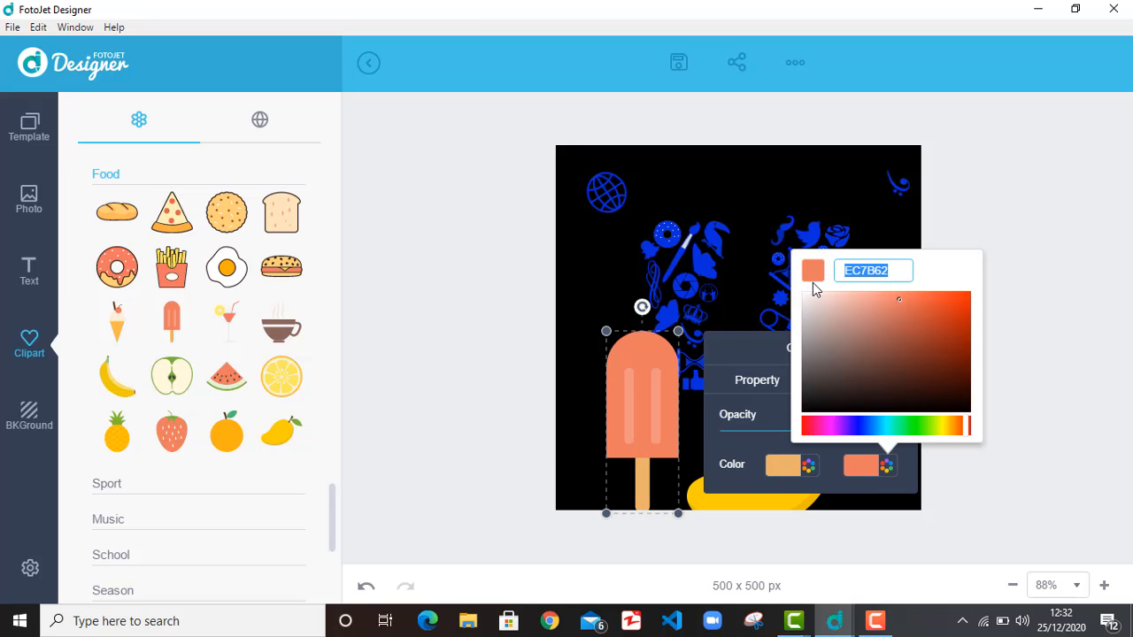
{"action": "key", "text": "BackSpace"}
{"action": "type", "text": "EC7B62"}
{"action": "left_click", "coordinate": [588, 447]}
Step: Copy the colour code 092DDB from the globe clipart
{"action": "left_click", "coordinate": [607, 204]}
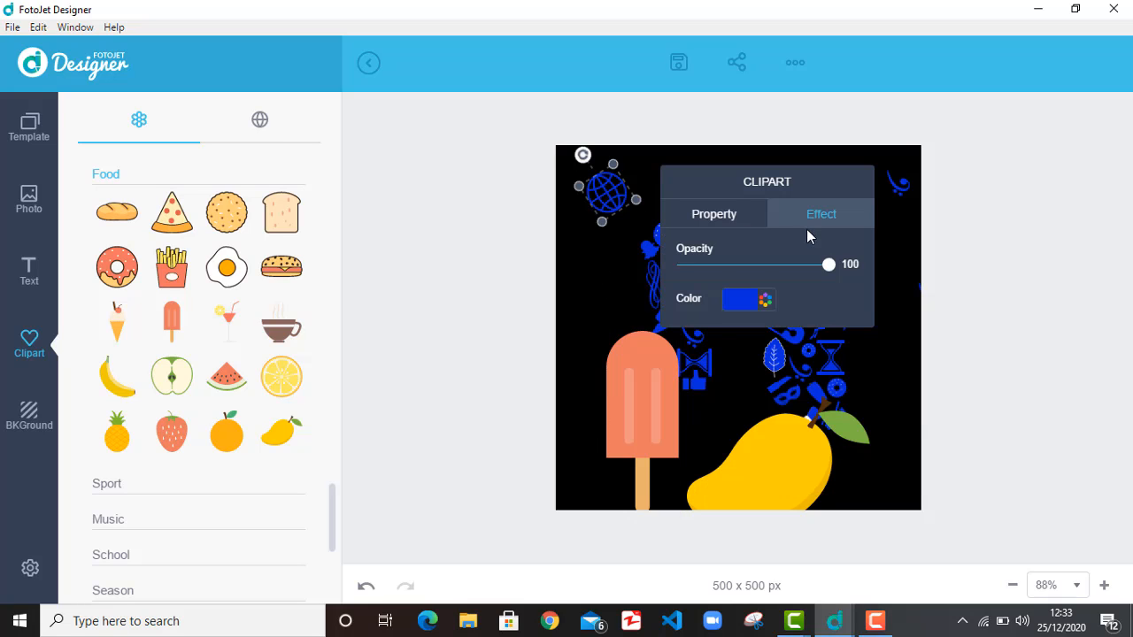
{"action": "left_click", "coordinate": [766, 302]}
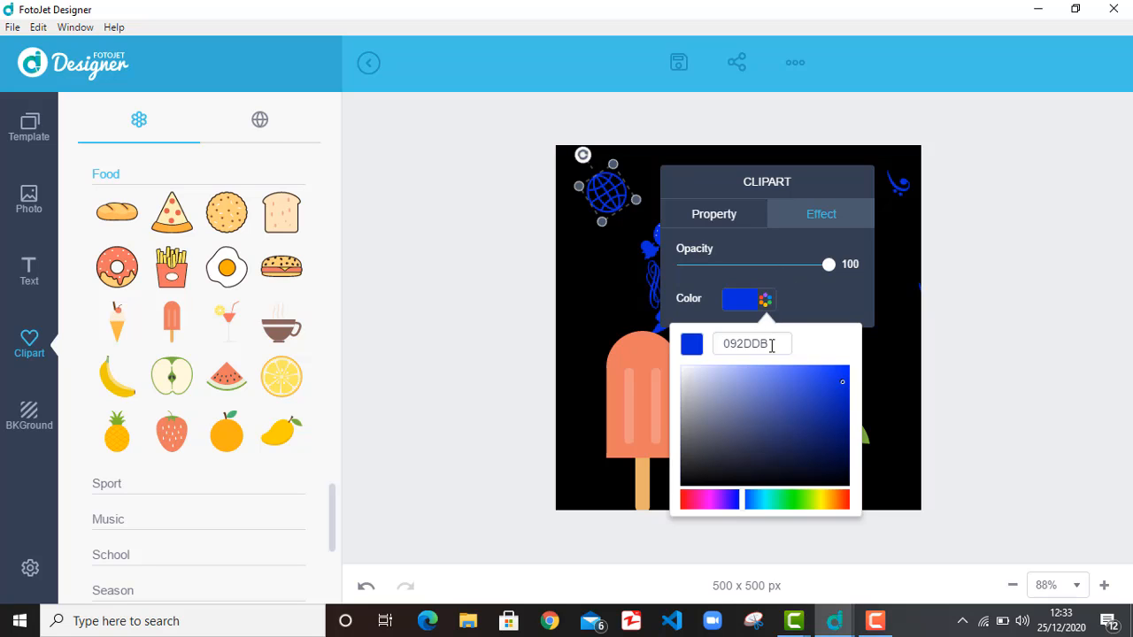
{"action": "left_click_drag", "start_coordinate": [771, 346], "coordinate": [684, 350]}
{"action": "key", "text": "ctrl+c"}
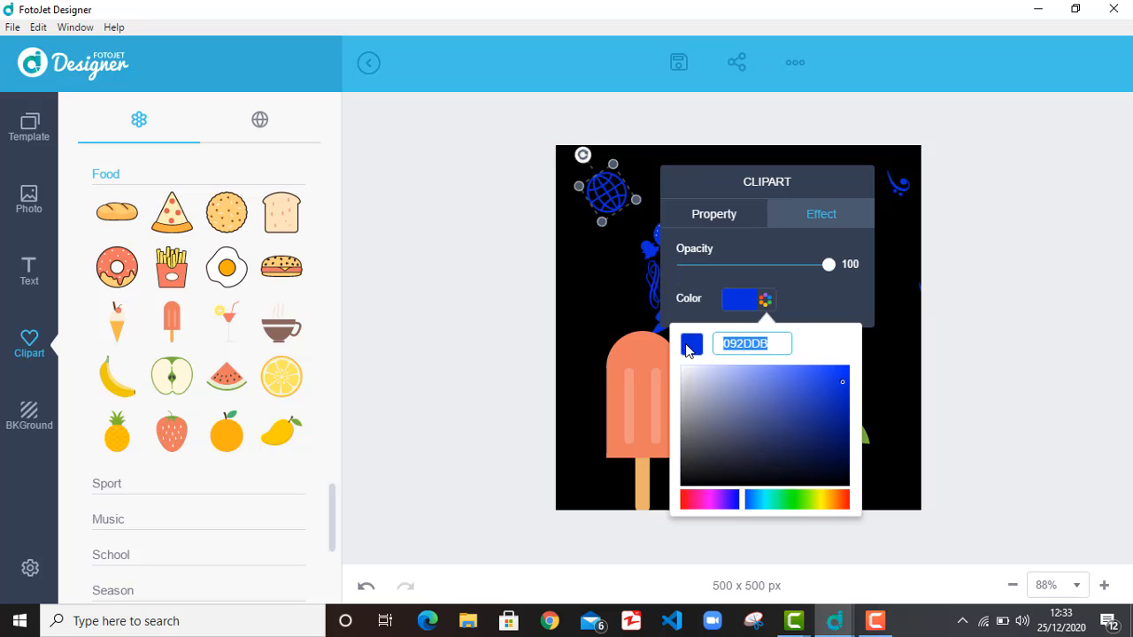
Step: Colour the ice pop's coral body 092DDB and its stick white (FFFFFF)
{"action": "left_click", "coordinate": [631, 296]}
{"action": "left_click", "coordinate": [640, 363]}
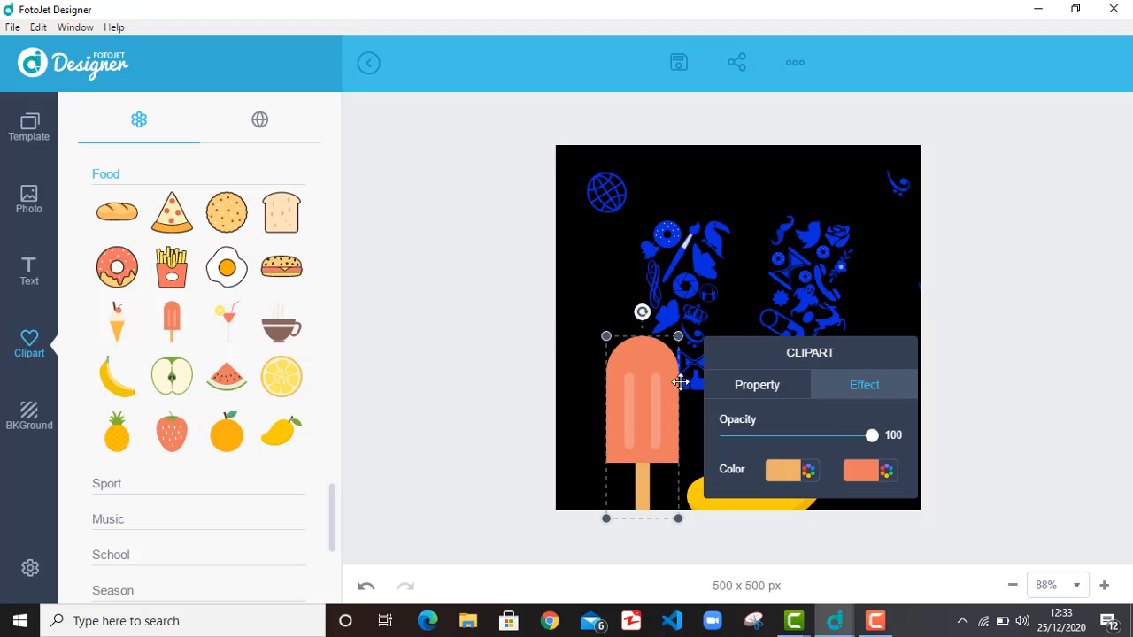
{"action": "left_click", "coordinate": [886, 472]}
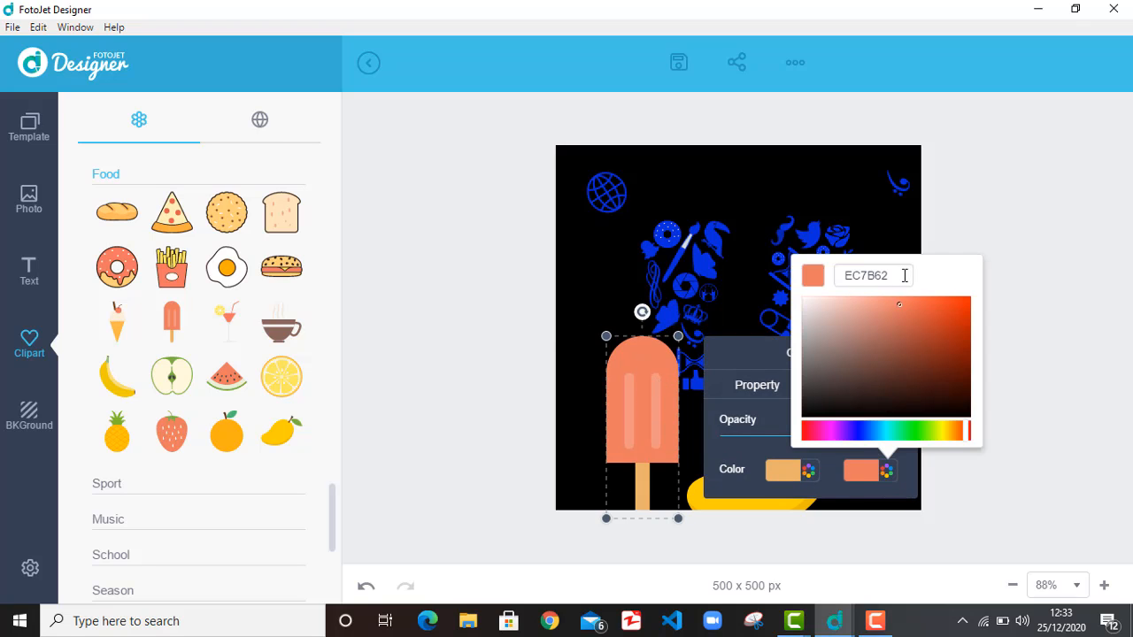
{"action": "left_click_drag", "start_coordinate": [904, 276], "coordinate": [780, 284]}
{"action": "type", "text": "0022D8"}
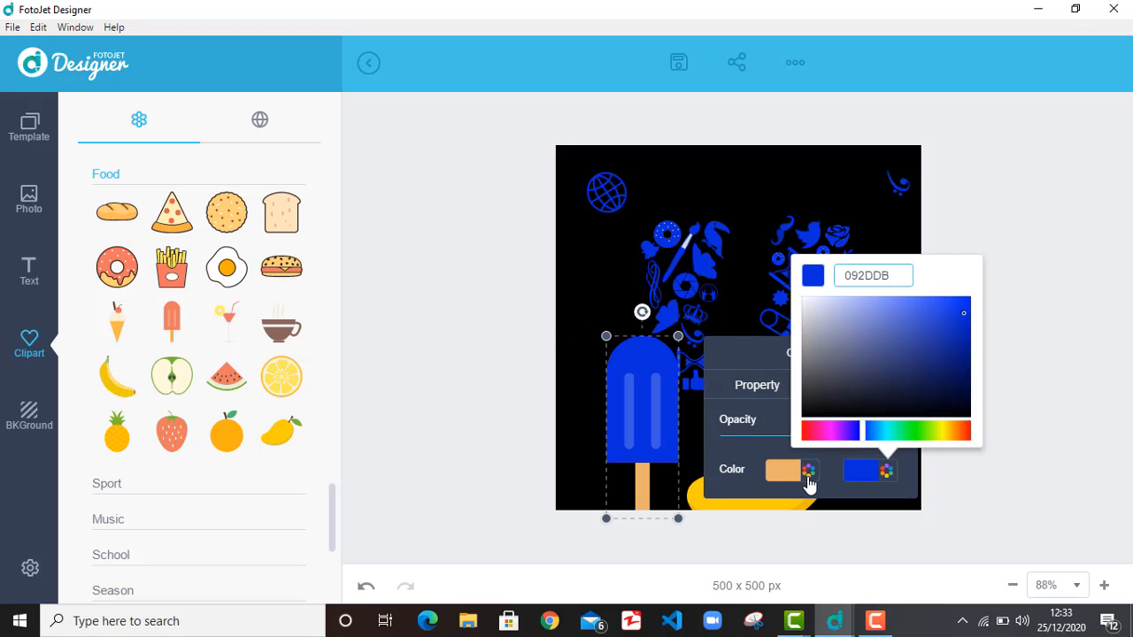
{"action": "left_click", "coordinate": [808, 471]}
{"action": "left_click_drag", "start_coordinate": [797, 279], "coordinate": [711, 283]}
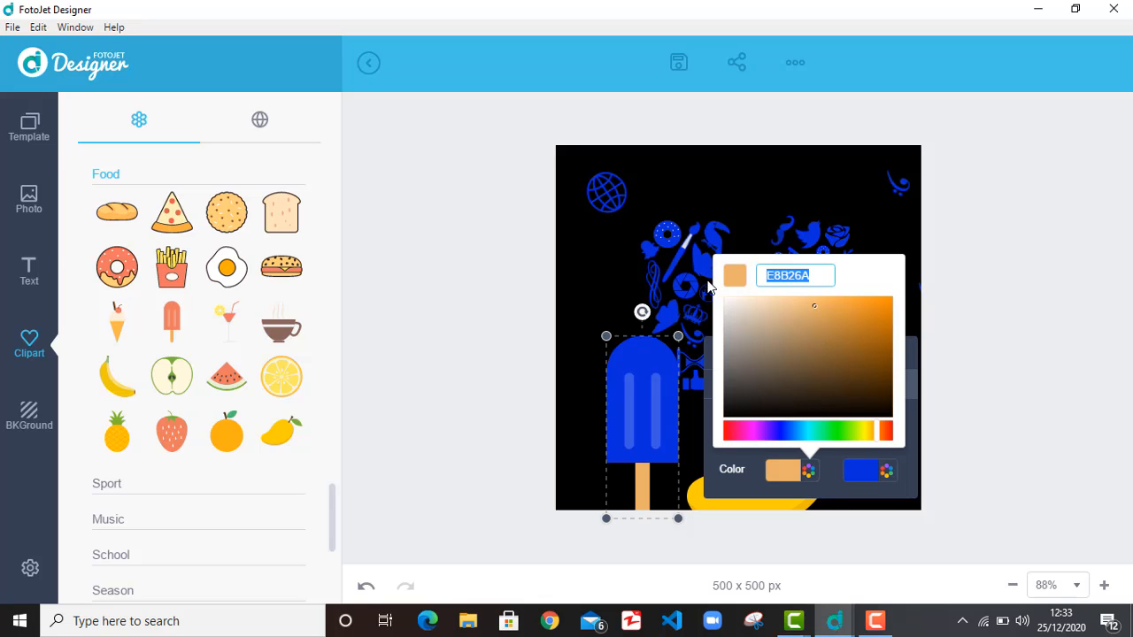
{"action": "type", "text": "FFFFFF"}
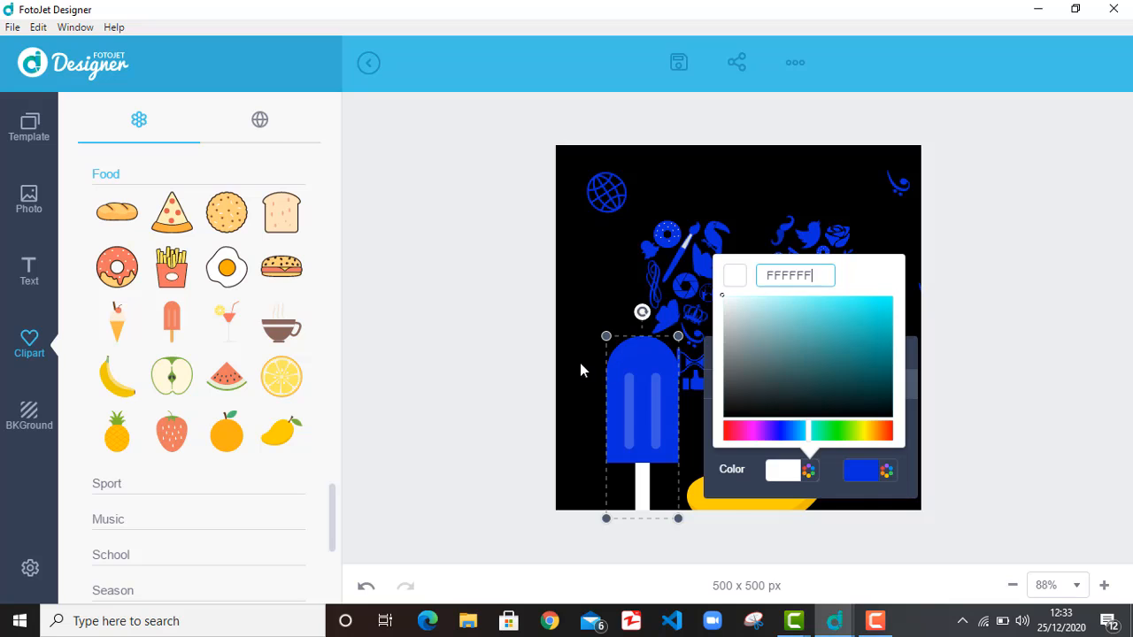
{"action": "left_click", "coordinate": [579, 363]}
Step: Shrink the ice pop and tilt it into the left cluster, below the dotted arrow and beside the headphones
{"action": "left_click", "coordinate": [632, 354]}
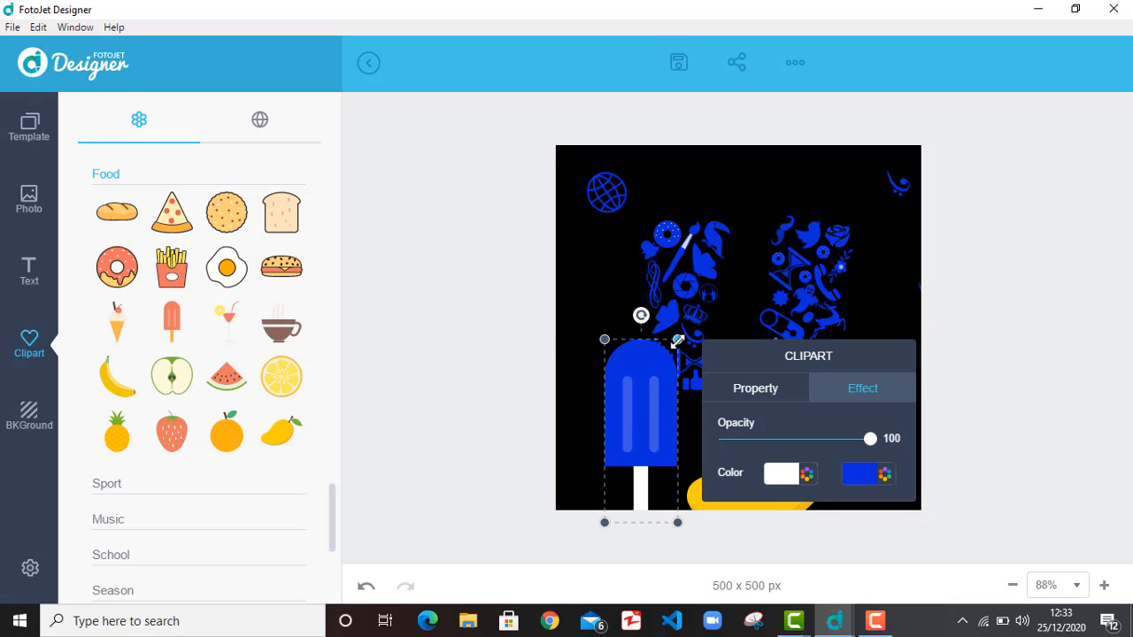
{"action": "left_click_drag", "start_coordinate": [677, 339], "coordinate": [607, 407]}
{"action": "left_click", "coordinate": [574, 421]}
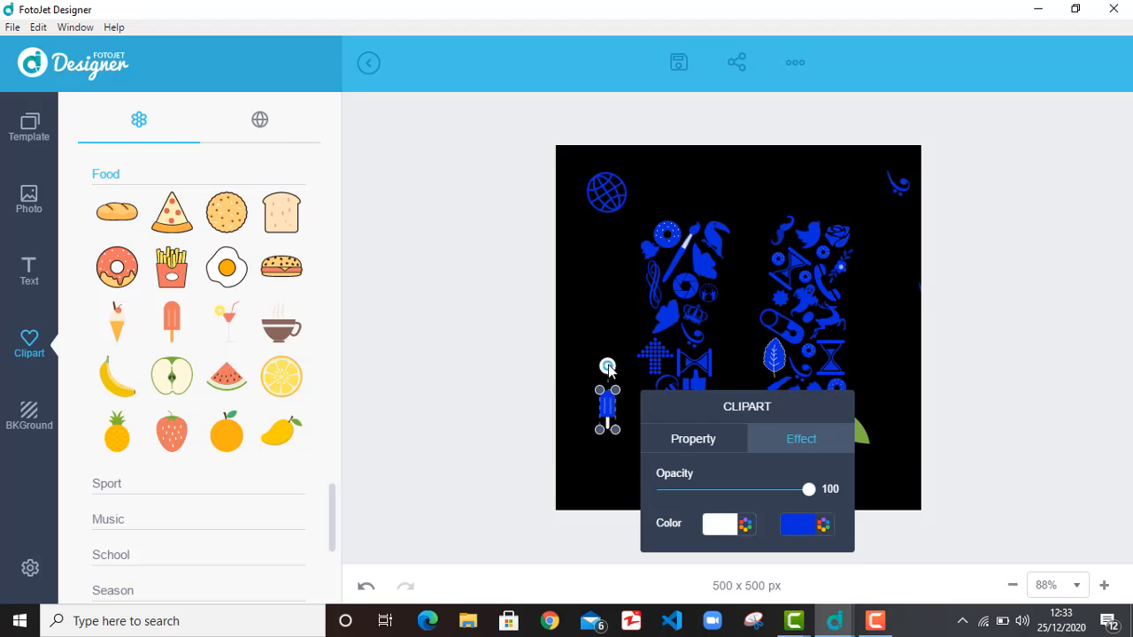
{"action": "left_click", "coordinate": [634, 370]}
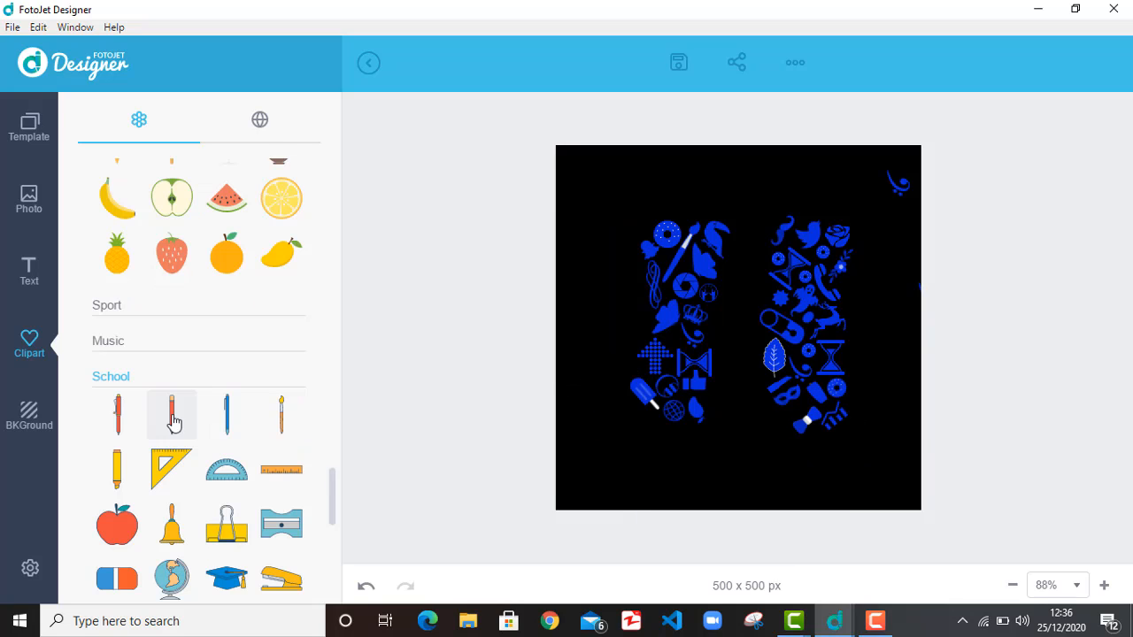
Step: Add the pencil from the School cliparts and colour its eraser, dark outline and red body 092DDB
{"action": "mouse_move", "coordinate": [174, 423]}
{"action": "left_mouse_down"}
{"action": "mouse_move", "coordinate": [558, 460]}
{"action": "mouse_move", "coordinate": [613, 454]}
{"action": "left_mouse_up"}
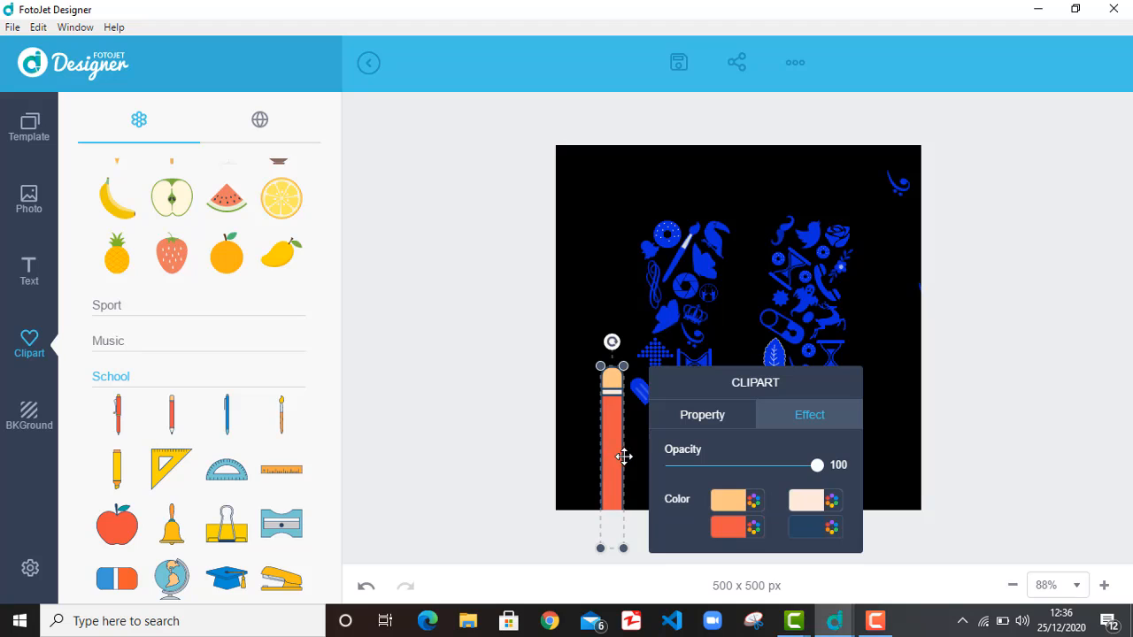
{"action": "left_click", "coordinate": [752, 501]}
{"action": "left_click", "coordinate": [747, 305]}
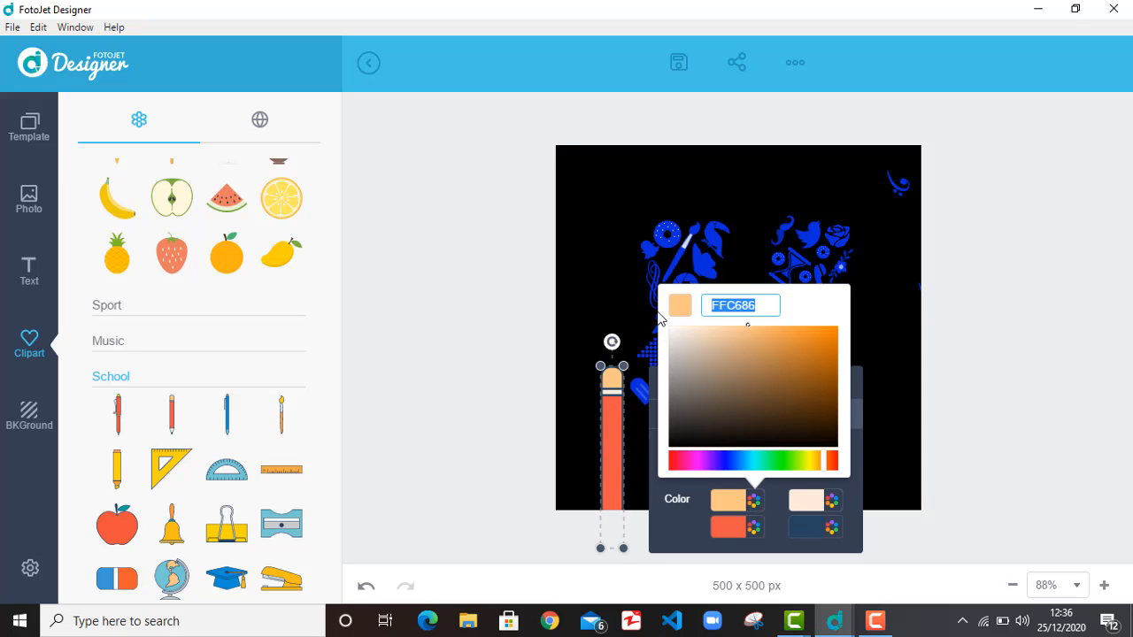
{"action": "key", "text": "ctrl+v"}
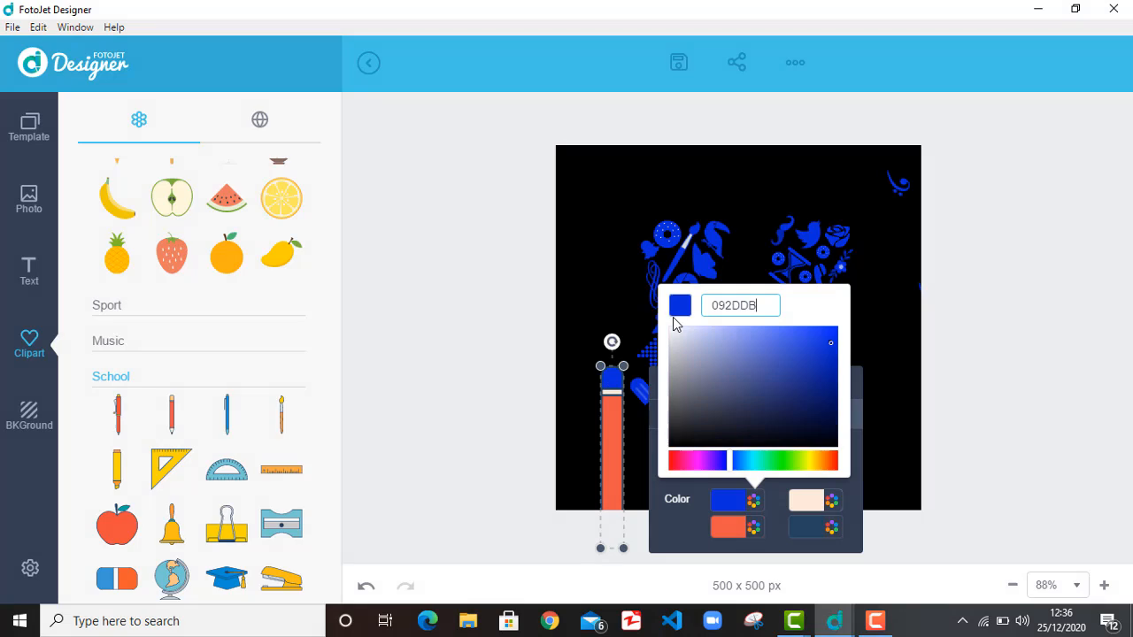
{"action": "left_click", "coordinate": [831, 528]}
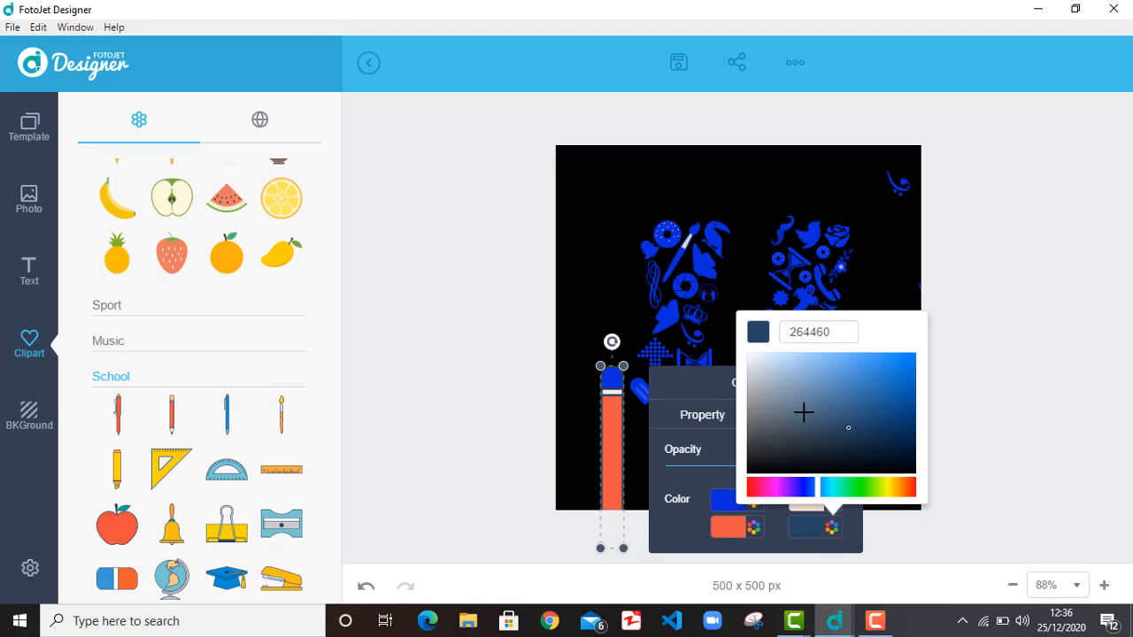
{"action": "left_click", "coordinate": [847, 335]}
{"action": "key", "text": "ctrl+v"}
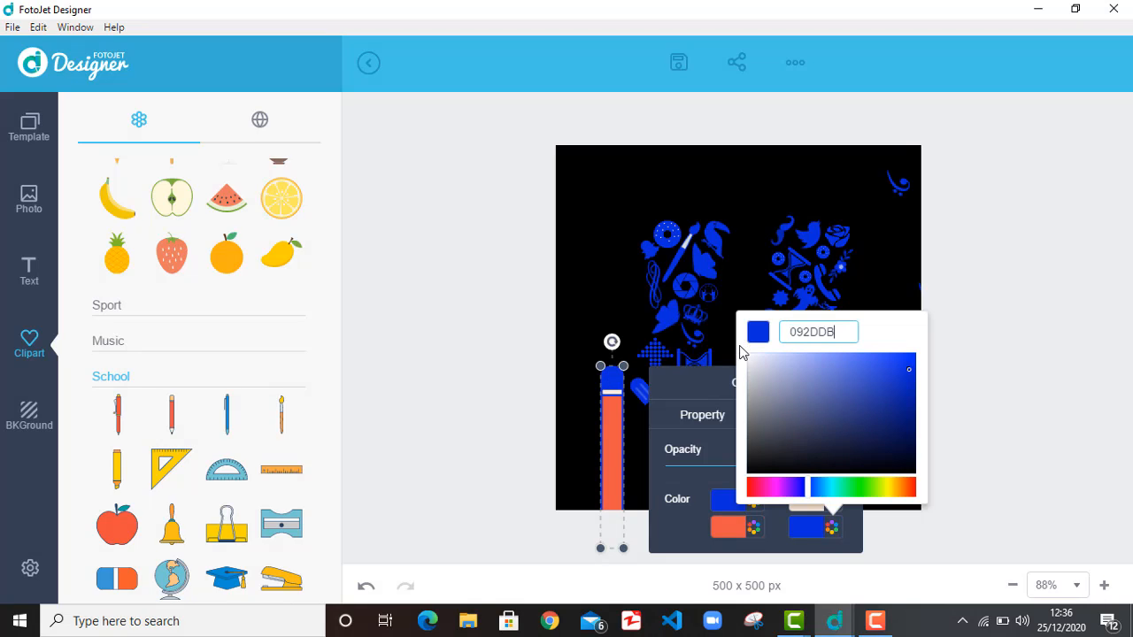
{"action": "left_click", "coordinate": [753, 528]}
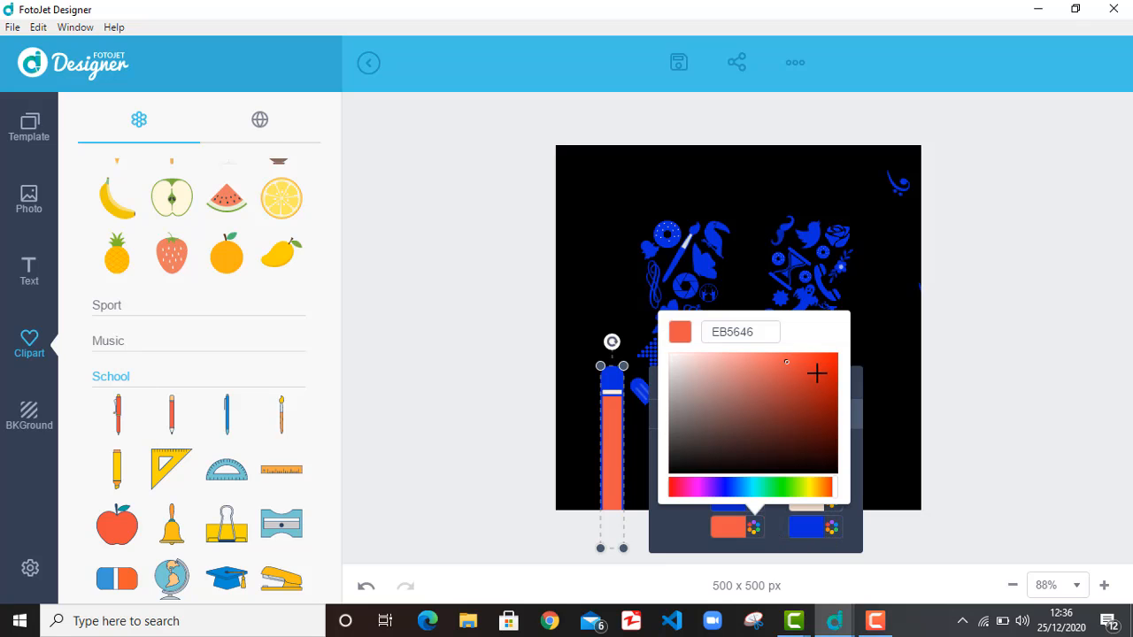
{"action": "left_click", "coordinate": [776, 334]}
{"action": "key", "text": "ctrl+v"}
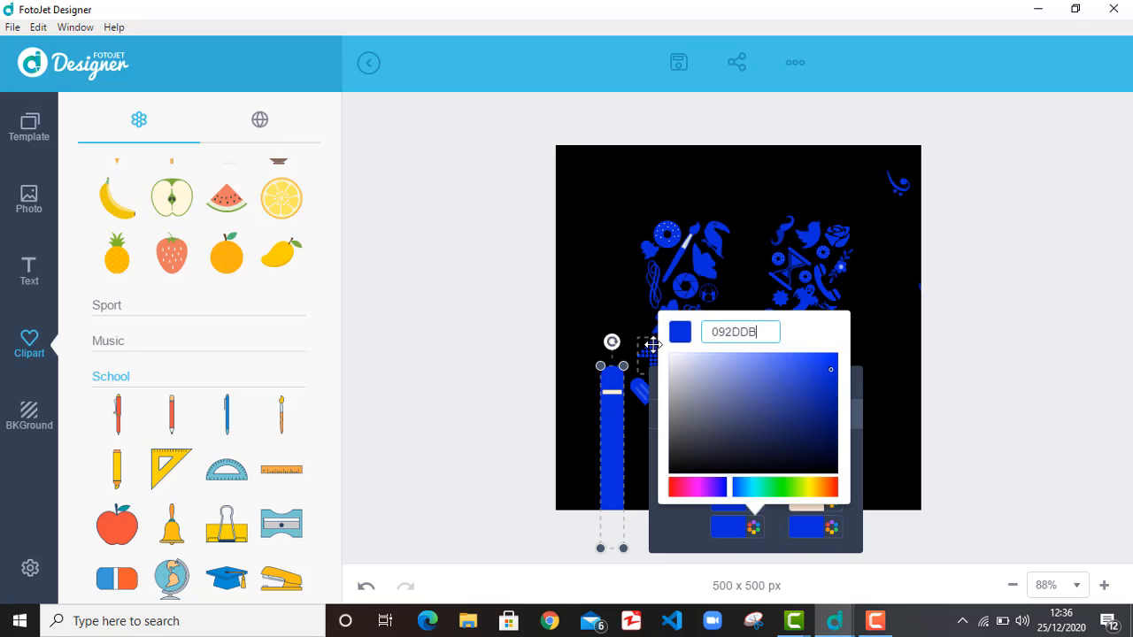
{"action": "left_click", "coordinate": [572, 288]}
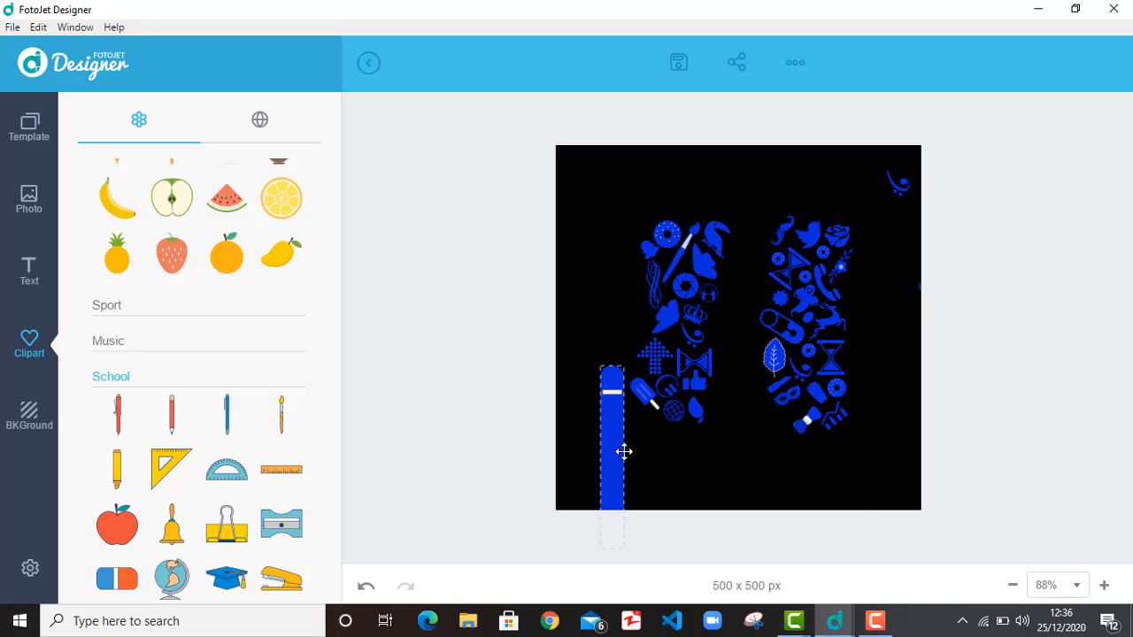
Step: Shrink the pencil and place it upright on the left cluster's outer edge, beside the looped rope
{"action": "left_click_drag", "start_coordinate": [611, 463], "coordinate": [600, 321]}
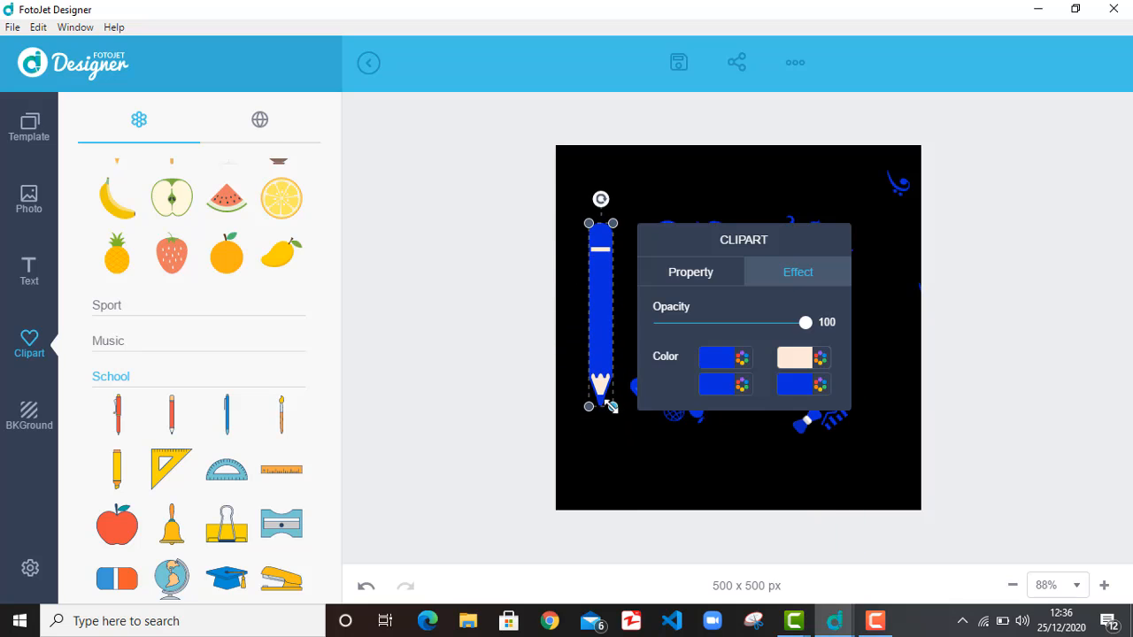
{"action": "mouse_move", "coordinate": [610, 404]}
{"action": "left_mouse_down"}
{"action": "mouse_move", "coordinate": [592, 275]}
{"action": "mouse_move", "coordinate": [602, 256]}
{"action": "mouse_move", "coordinate": [639, 295]}
{"action": "mouse_move", "coordinate": [638, 282]}
{"action": "left_mouse_up"}
{"action": "left_click", "coordinate": [588, 248]}
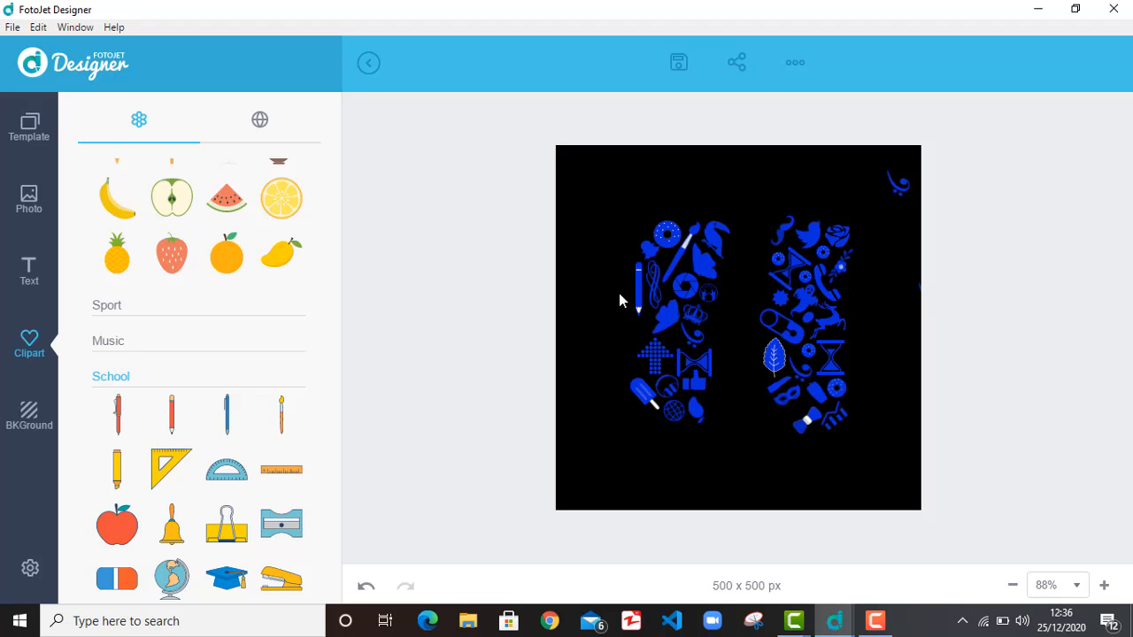
{"action": "left_click", "coordinate": [637, 290]}
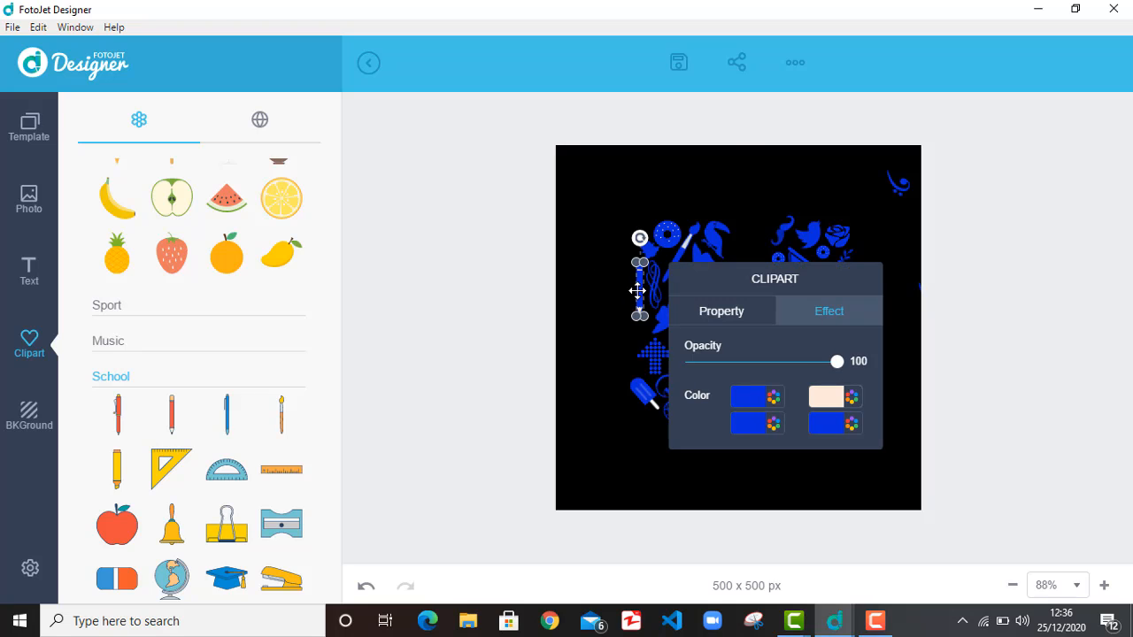
{"action": "left_click", "coordinate": [574, 246]}
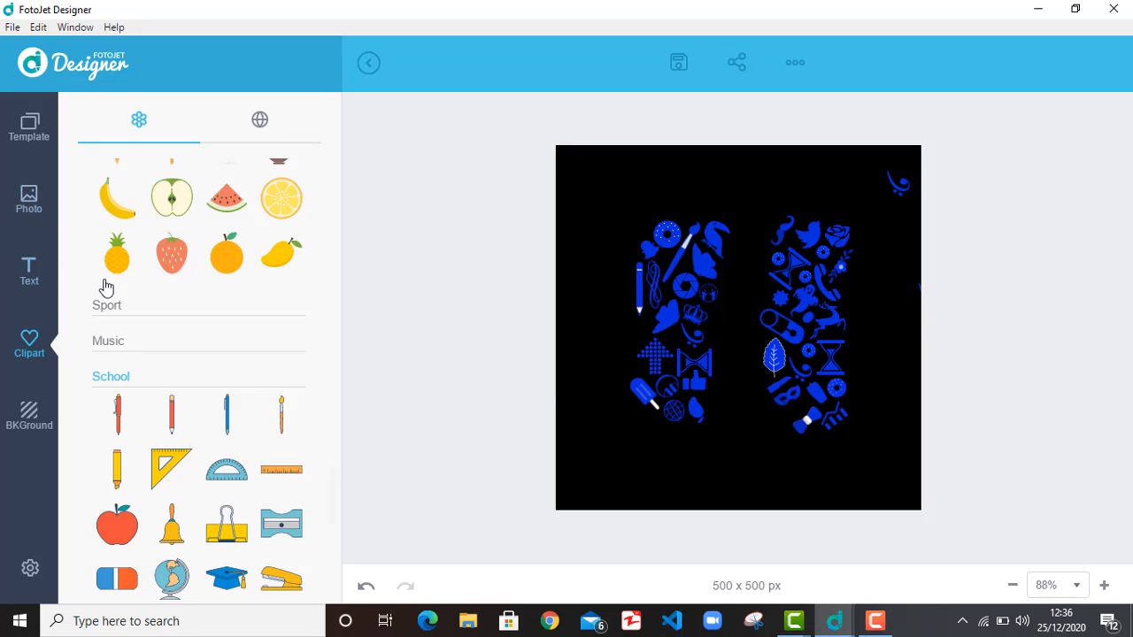
Step: Add the pineapple from the Food cliparts and colour its yellow body 092DDB
{"action": "left_click_drag", "start_coordinate": [115, 259], "coordinate": [623, 395]}
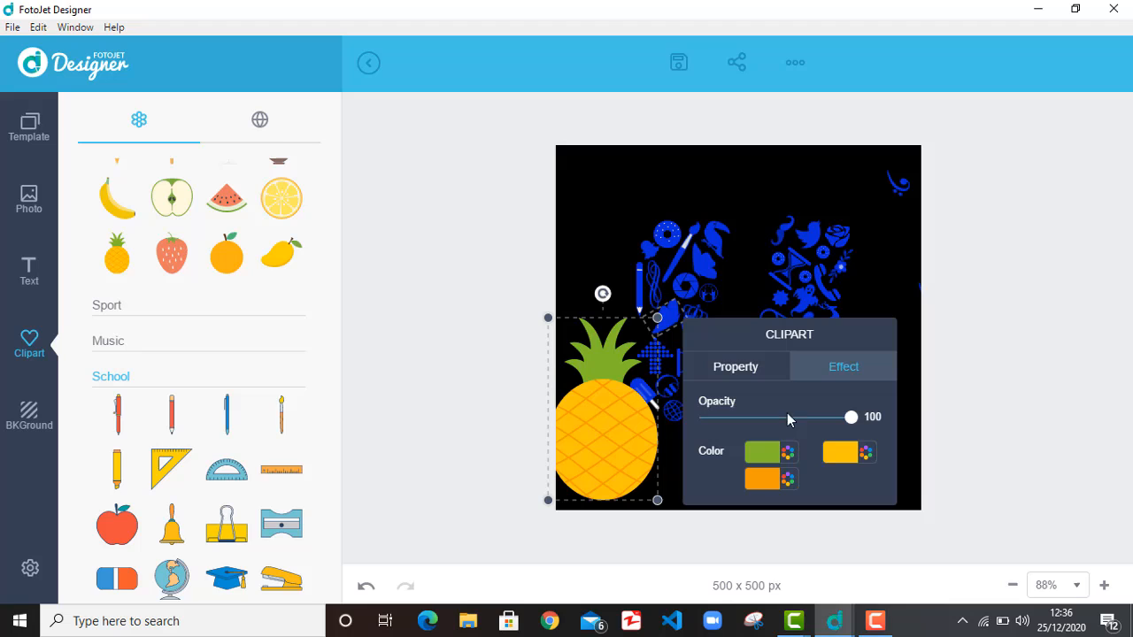
{"action": "left_click", "coordinate": [865, 452]}
{"action": "left_click_drag", "start_coordinate": [873, 264], "coordinate": [774, 256]}
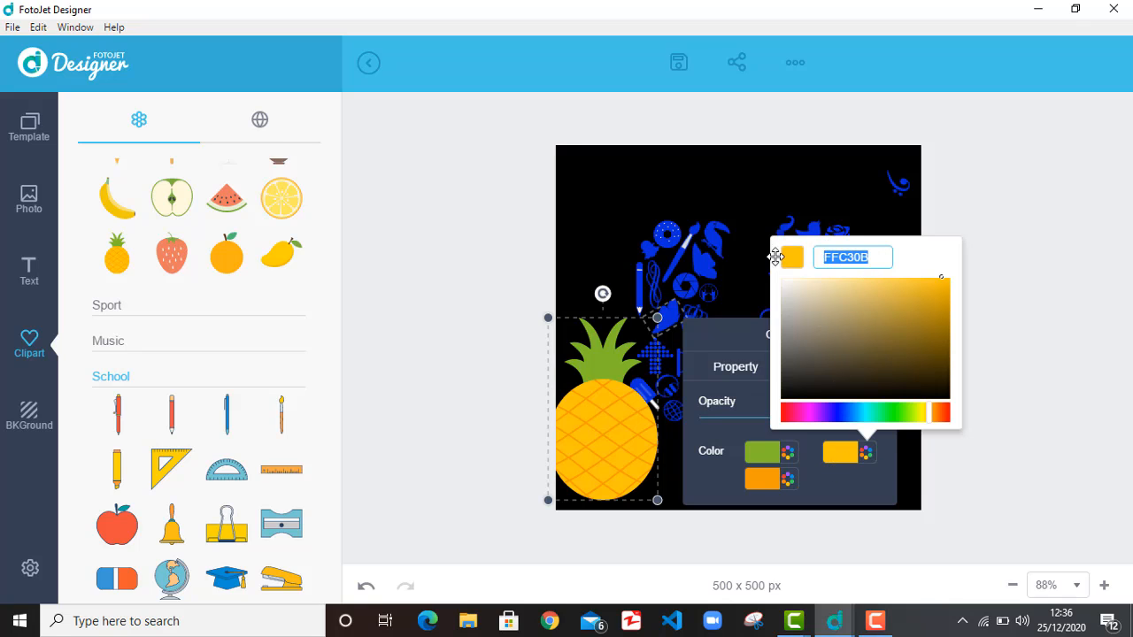
{"action": "type", "text": "0922DB"}
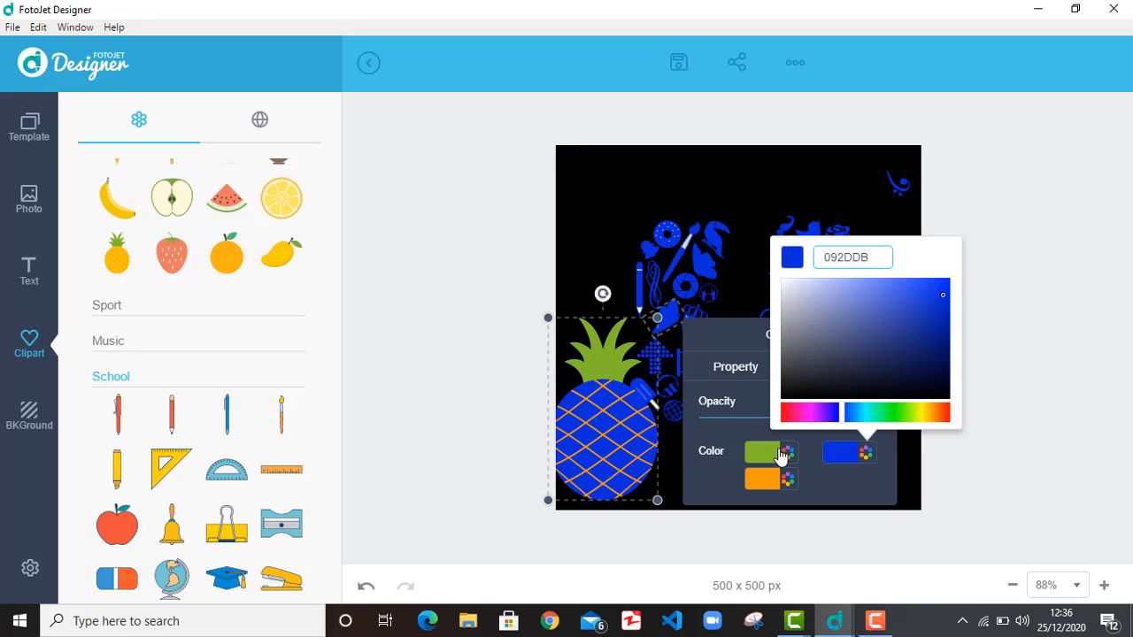
Step: Colour the pineapple's green leaves and orange crossing lines white (FFFFFF)
{"action": "left_click", "coordinate": [786, 453]}
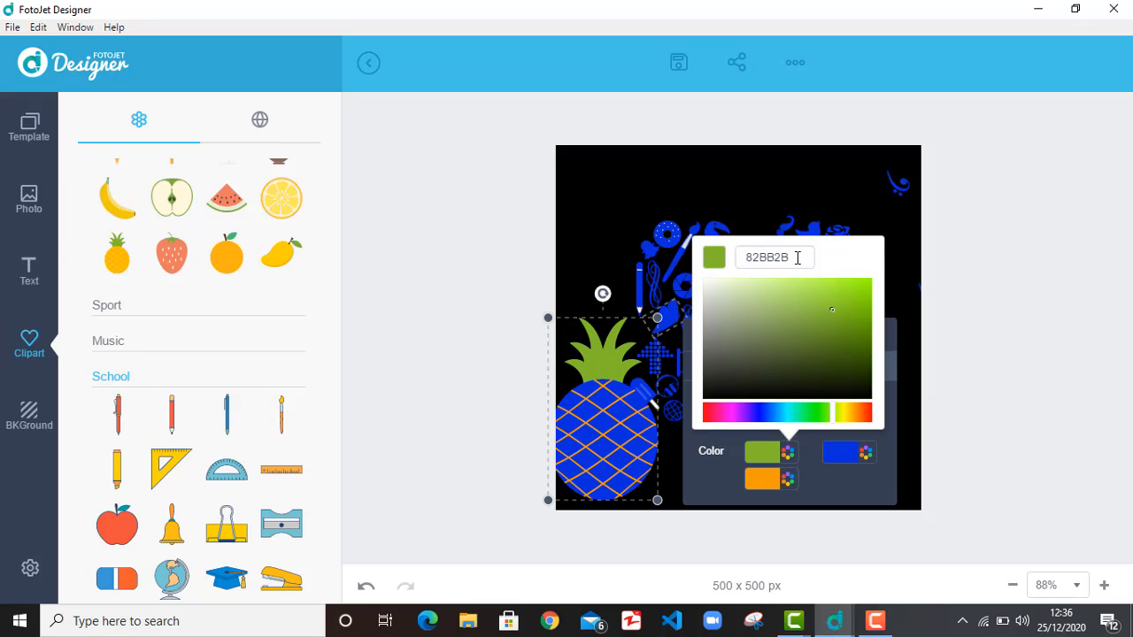
{"action": "left_click_drag", "start_coordinate": [798, 258], "coordinate": [739, 257]}
{"action": "type", "text": "FFFFFF"}
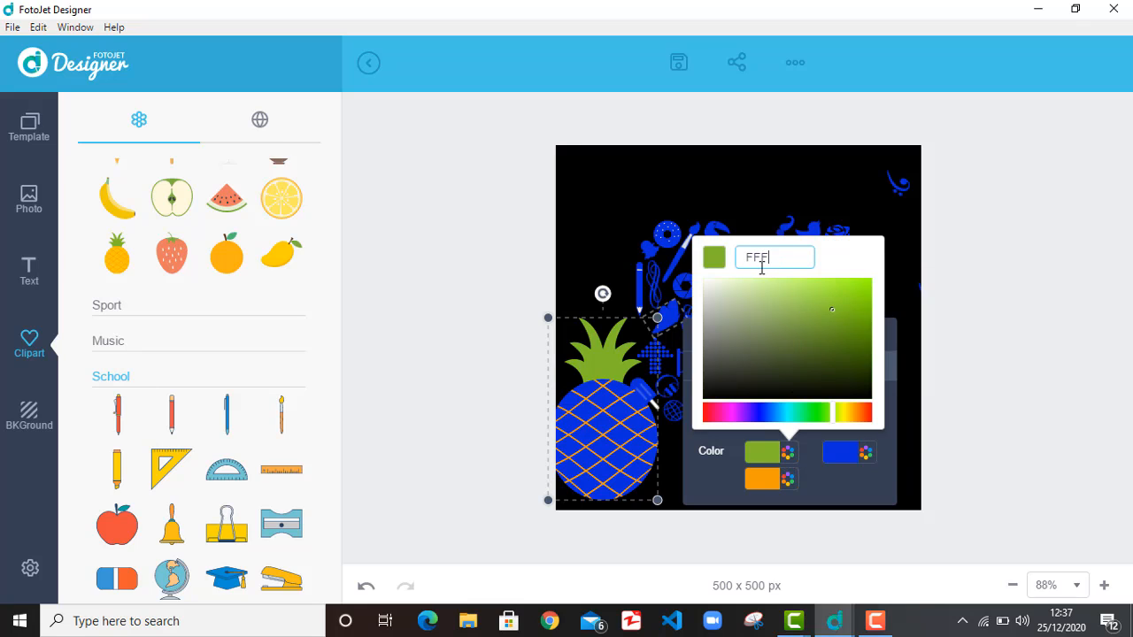
{"action": "left_click", "coordinate": [788, 479]}
{"action": "left_click_drag", "start_coordinate": [797, 289], "coordinate": [733, 282]}
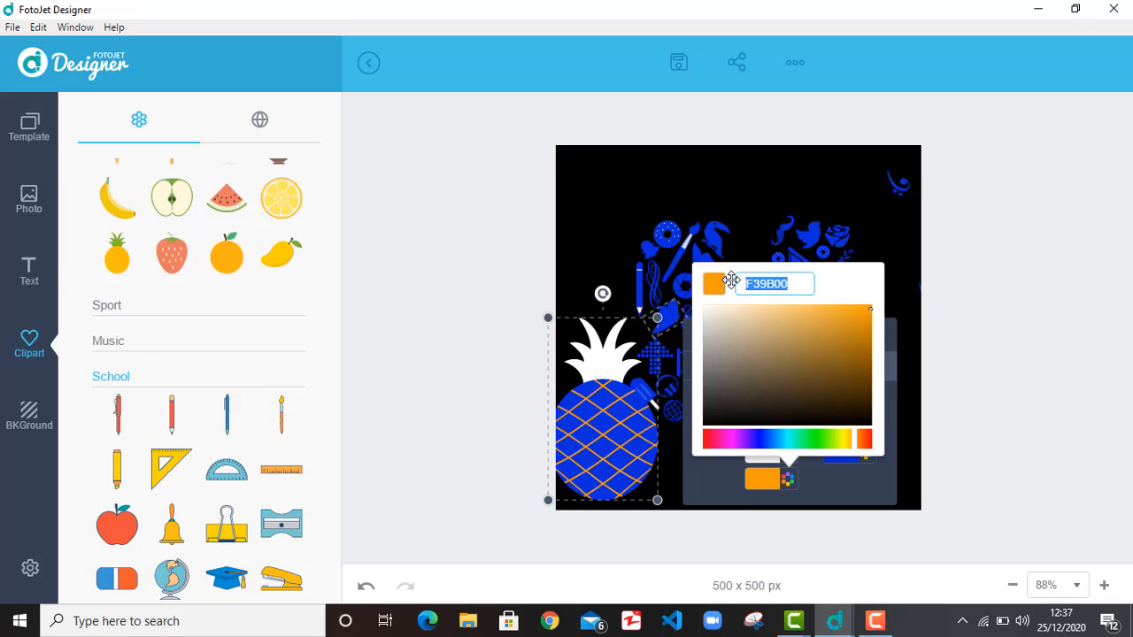
{"action": "type", "text": "FFFFFF"}
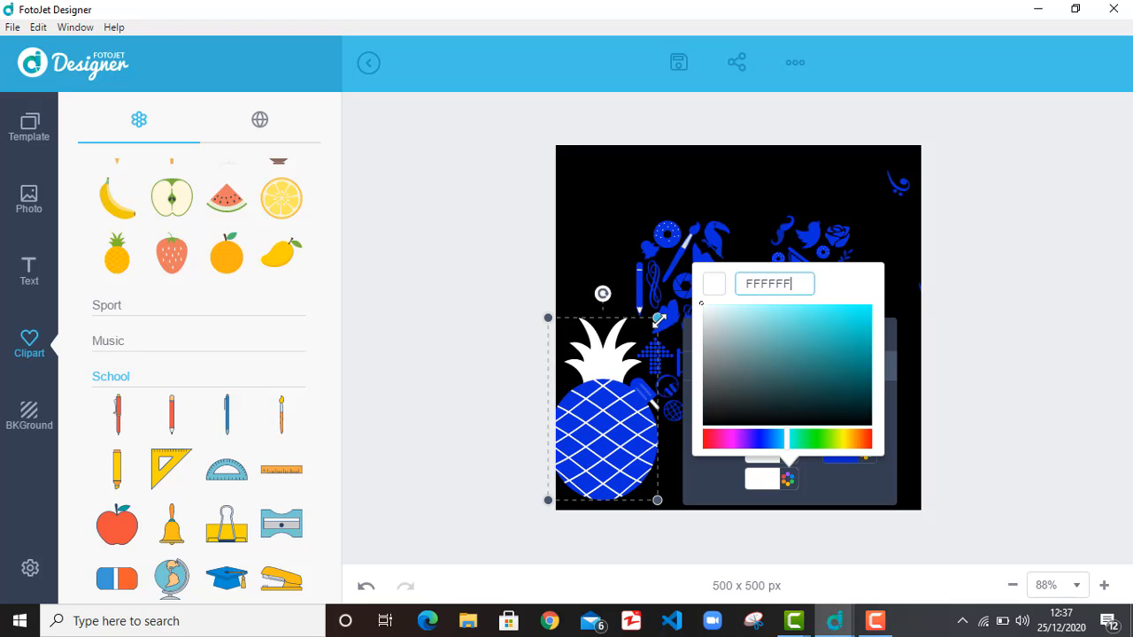
Step: Shrink the pineapple, tilt it clockwise and place it under the pencil in the left cluster
{"action": "mouse_move", "coordinate": [656, 318]}
{"action": "left_mouse_down"}
{"action": "mouse_move", "coordinate": [602, 478]}
{"action": "mouse_move", "coordinate": [580, 449]}
{"action": "mouse_move", "coordinate": [635, 334]}
{"action": "left_mouse_up"}
{"action": "left_click", "coordinate": [639, 288]}
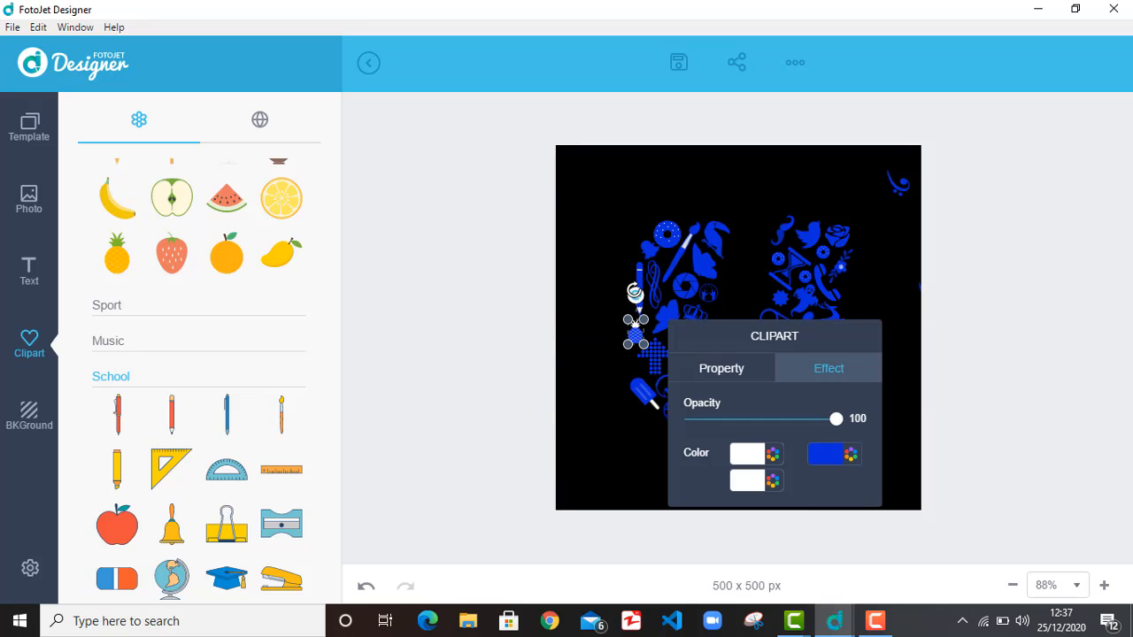
{"action": "left_click", "coordinate": [599, 343]}
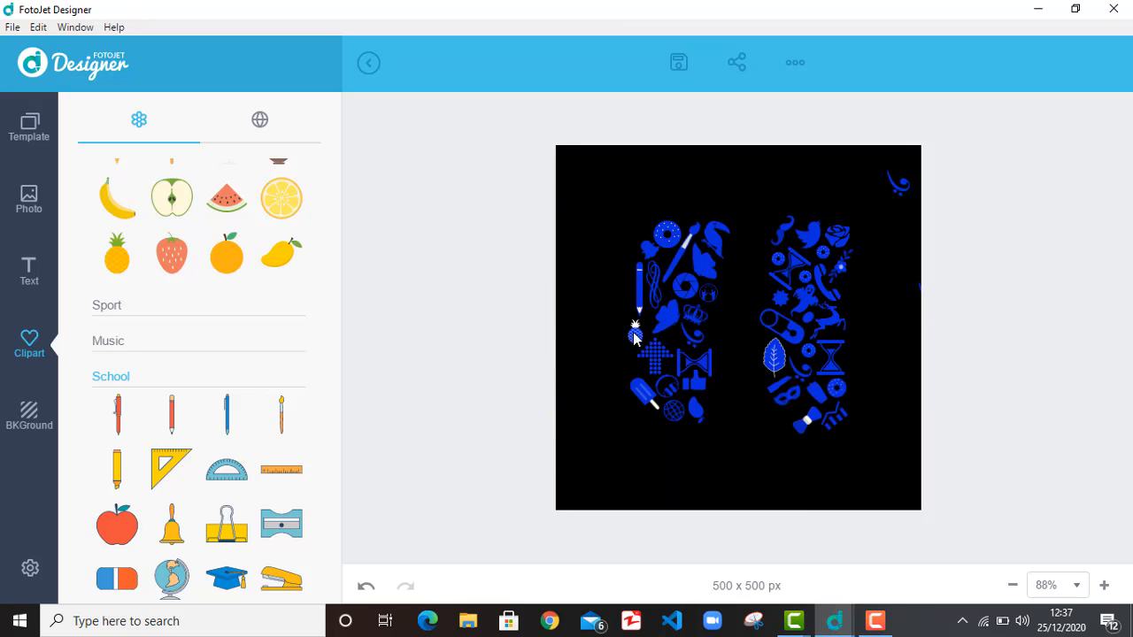
{"action": "left_click", "coordinate": [635, 336]}
{"action": "left_click_drag", "start_coordinate": [636, 297], "coordinate": [658, 304]}
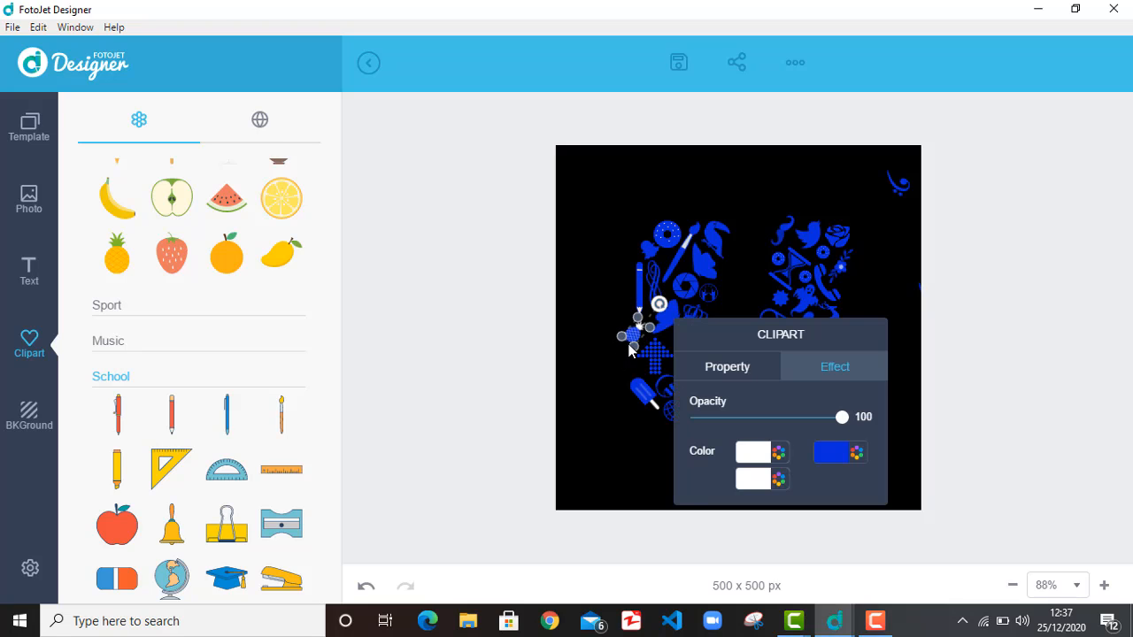
{"action": "left_click_drag", "start_coordinate": [632, 347], "coordinate": [632, 351]}
Step: Place the tilted floral branch at the left cluster's upper outer corner, beside the donut
{"action": "left_click_drag", "start_coordinate": [685, 456], "coordinate": [638, 231]}
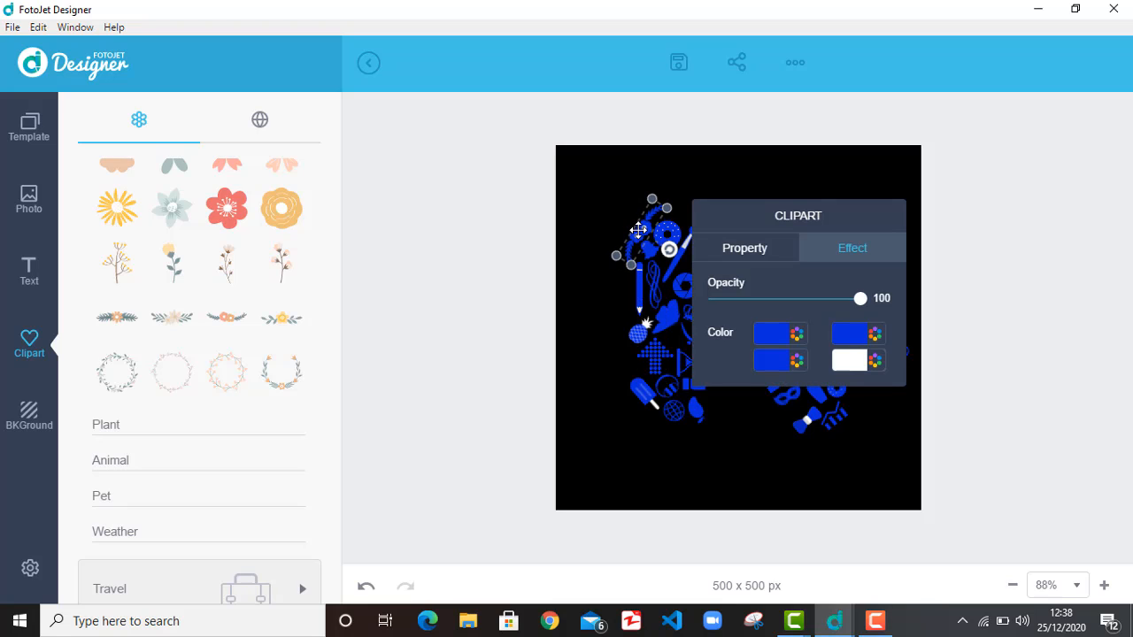
{"action": "left_click", "coordinate": [603, 249]}
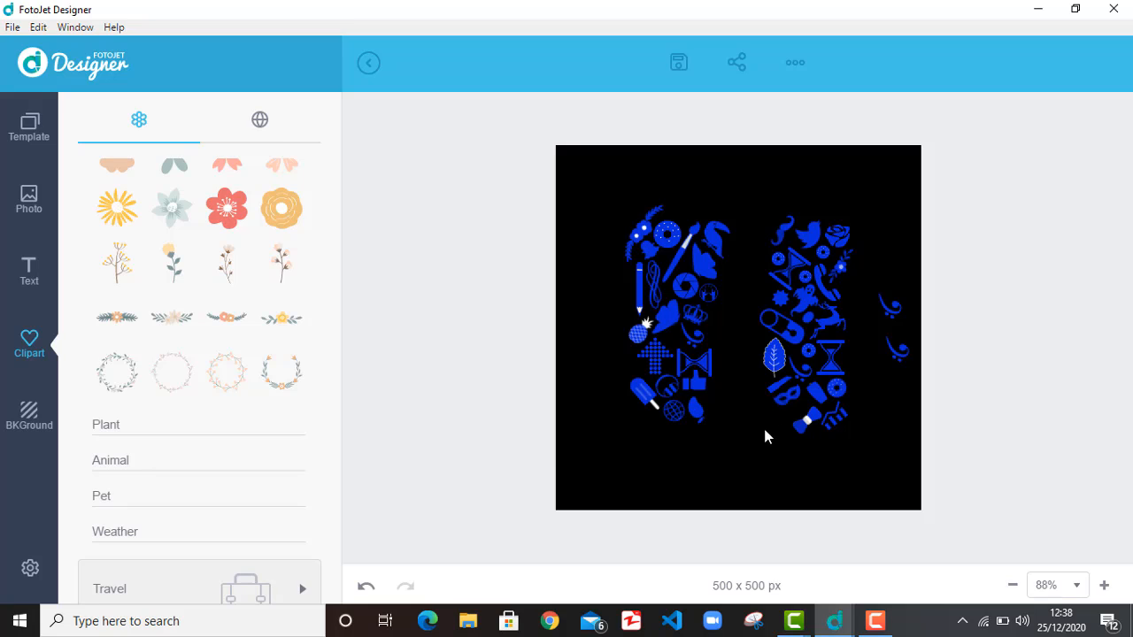
Step: Move the lower spare curl ornament to the left cluster's lower inner corner, below the thumbs-up clipart
{"action": "left_click", "coordinate": [900, 358]}
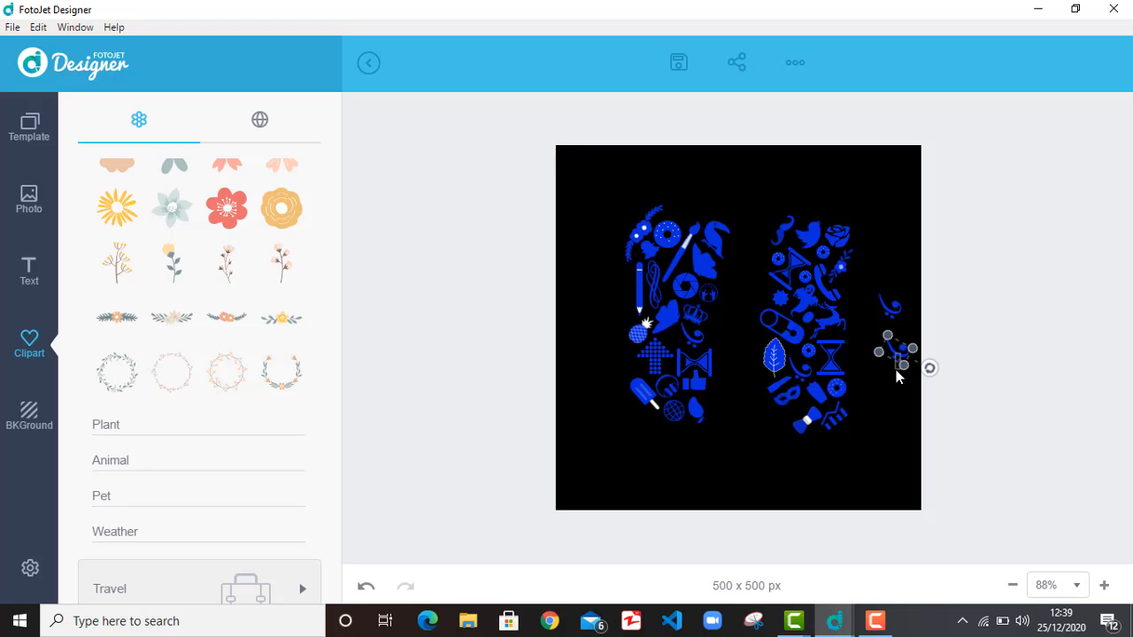
{"action": "left_click", "coordinate": [891, 359]}
{"action": "left_click_drag", "start_coordinate": [898, 357], "coordinate": [719, 409]}
{"action": "left_click", "coordinate": [706, 438]}
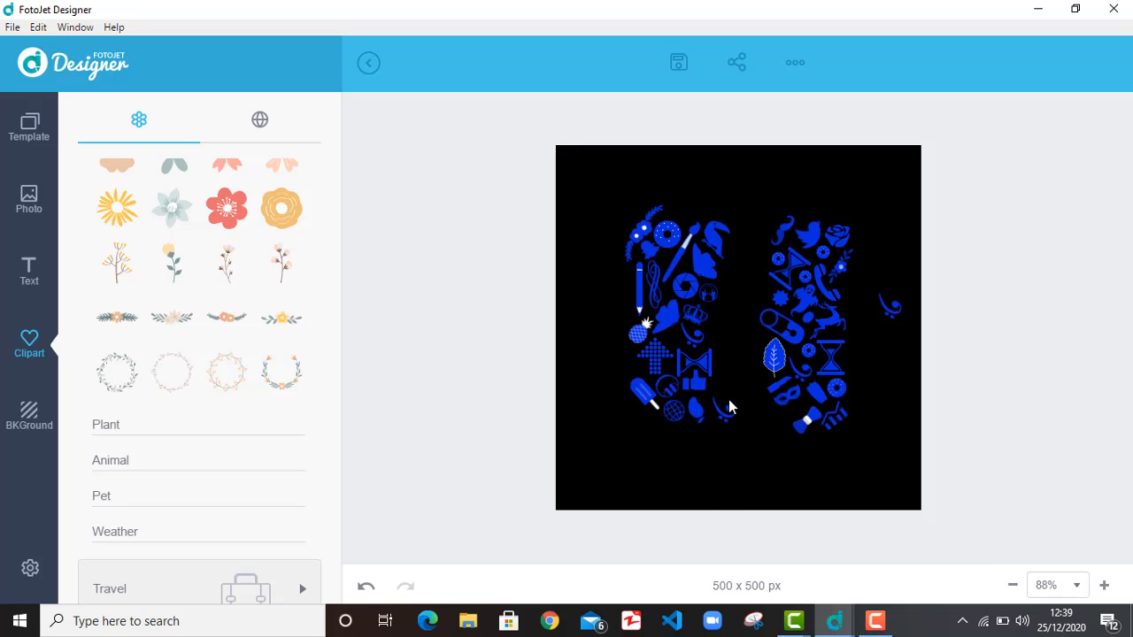
{"action": "left_click", "coordinate": [727, 413]}
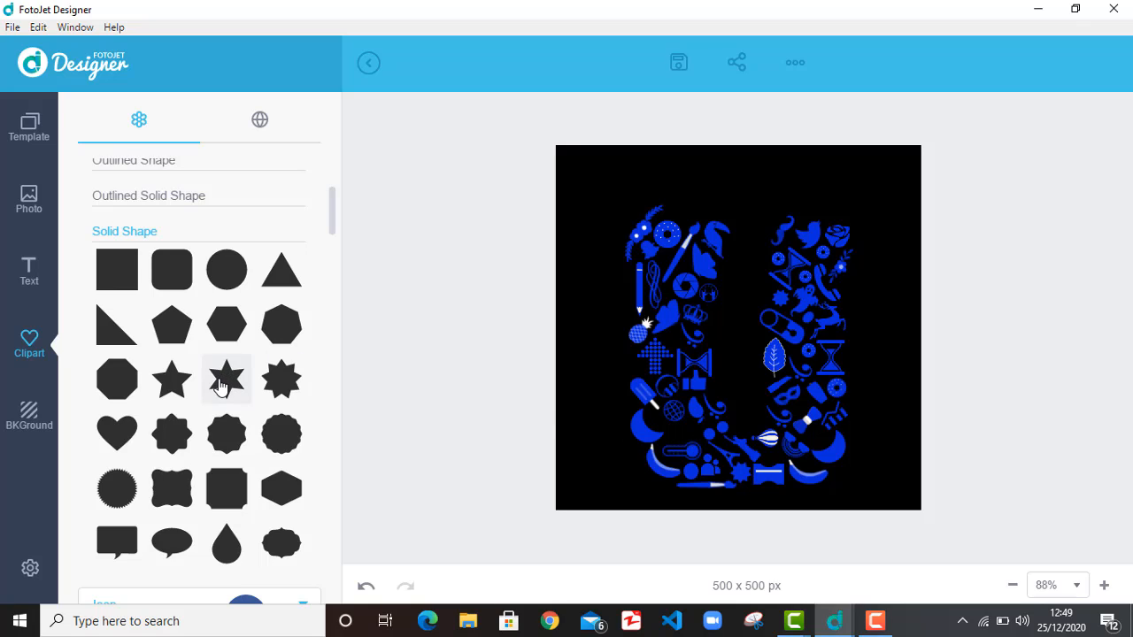
Step: Add a solid six-pointed star to the canvas and fill it with blue 092DDB
{"action": "left_click_drag", "start_coordinate": [222, 383], "coordinate": [766, 195]}
{"action": "left_click", "coordinate": [1015, 393]}
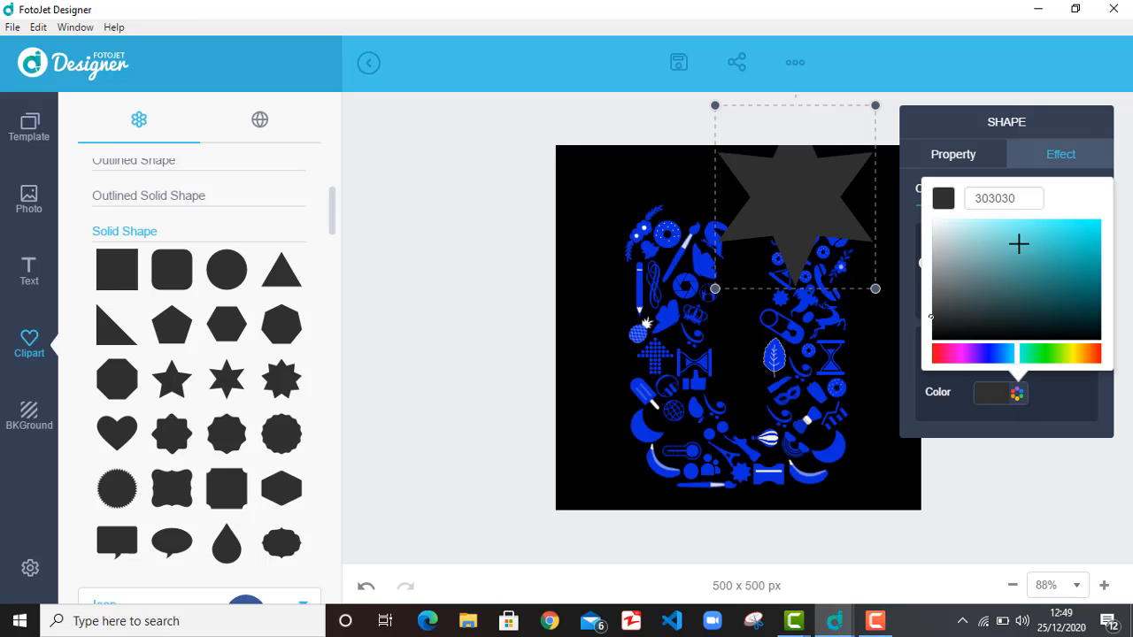
{"action": "left_click_drag", "start_coordinate": [1029, 203], "coordinate": [942, 213]}
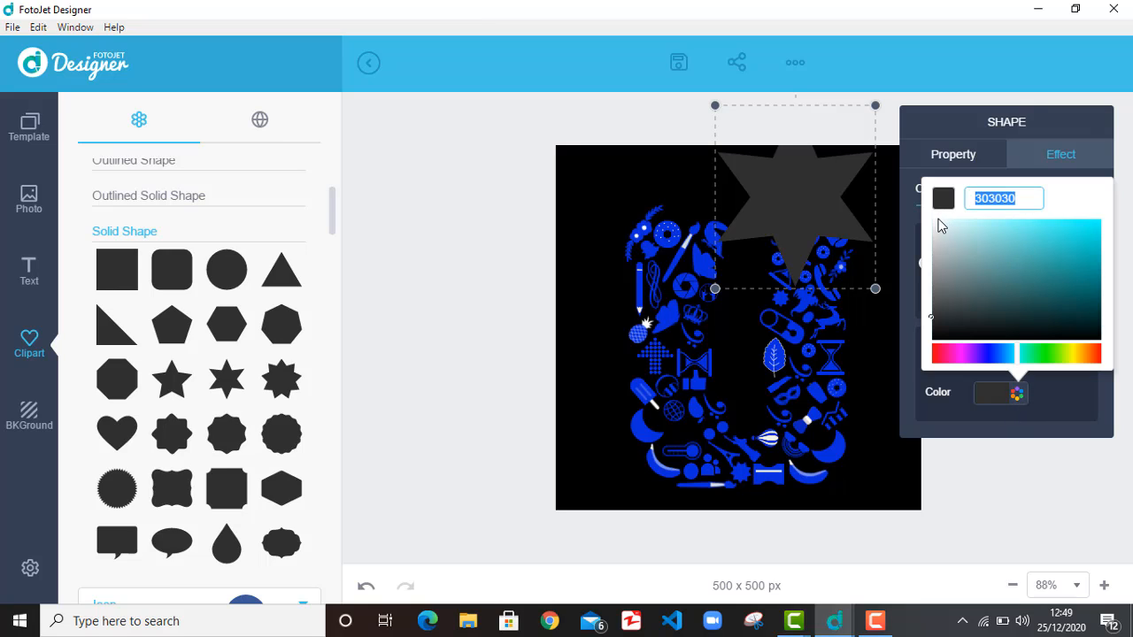
{"action": "type", "text": "092DDB"}
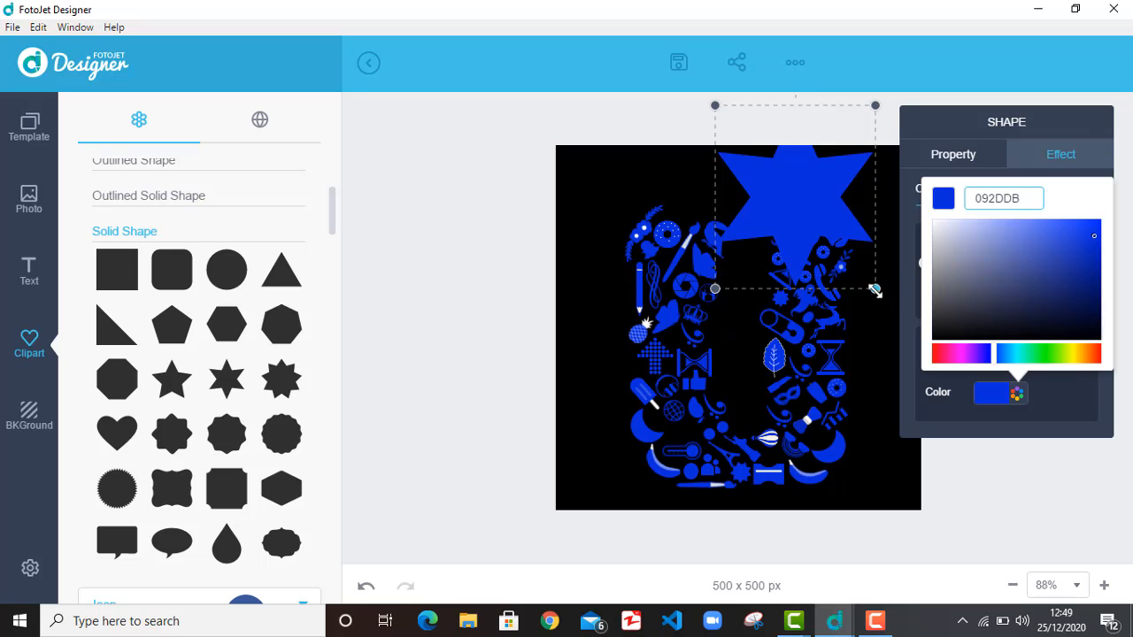
Step: Shrink the blue star and fit it just above the thermometer at the foot of the left cluster
{"action": "left_click_drag", "start_coordinate": [875, 291], "coordinate": [682, 430]}
{"action": "left_click", "coordinate": [755, 235]}
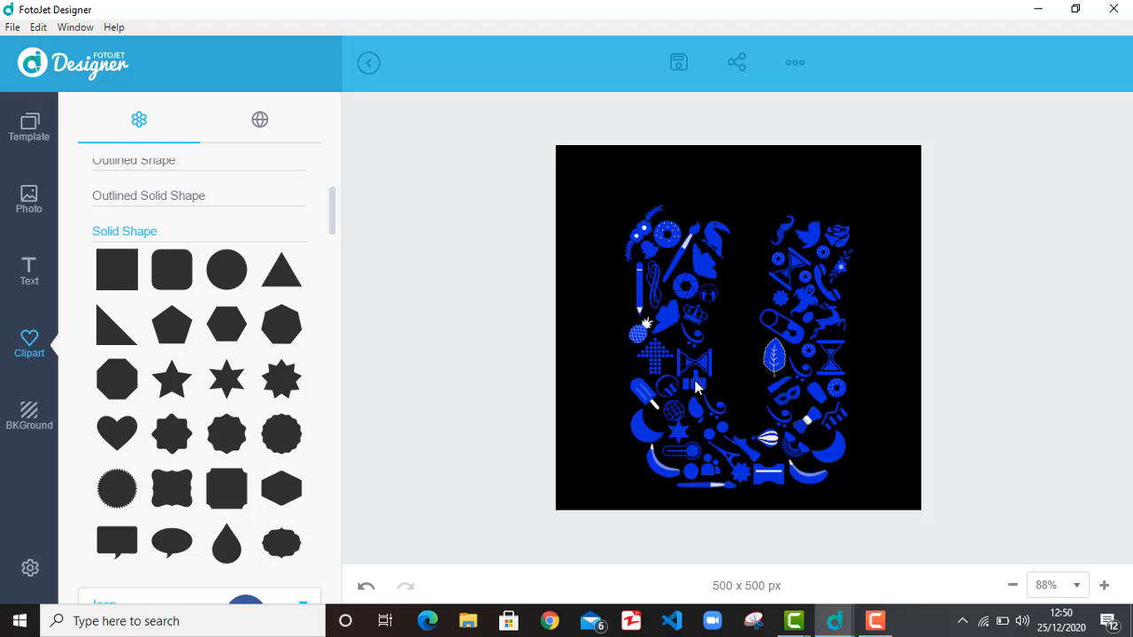
{"action": "left_click", "coordinate": [677, 432]}
{"action": "left_click_drag", "start_coordinate": [679, 434], "coordinate": [685, 438]}
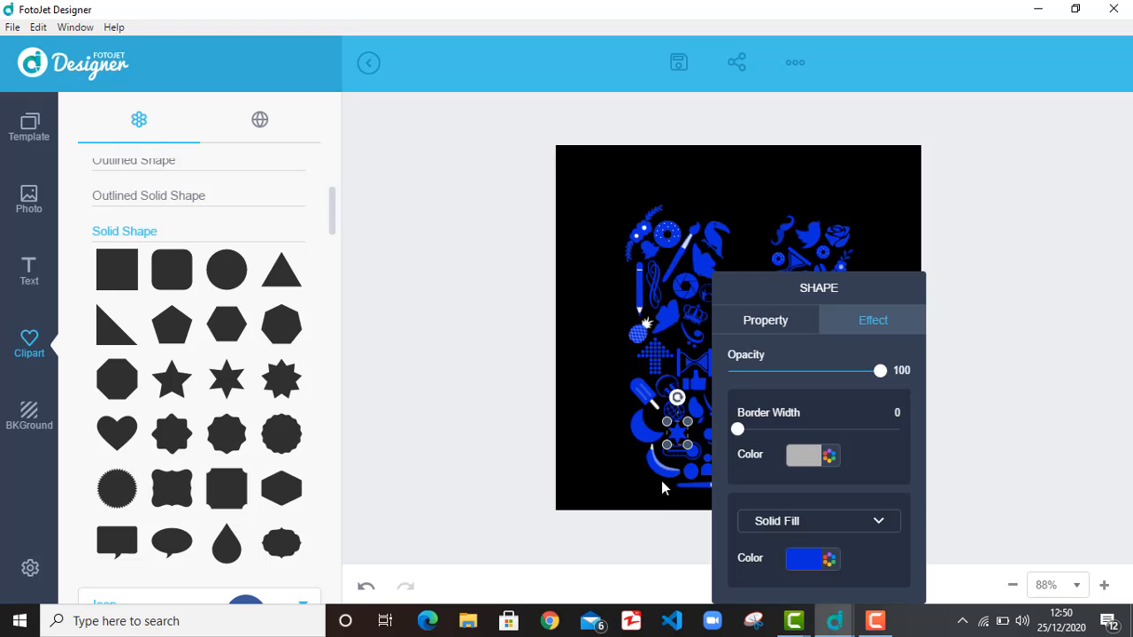
{"action": "left_click", "coordinate": [666, 516]}
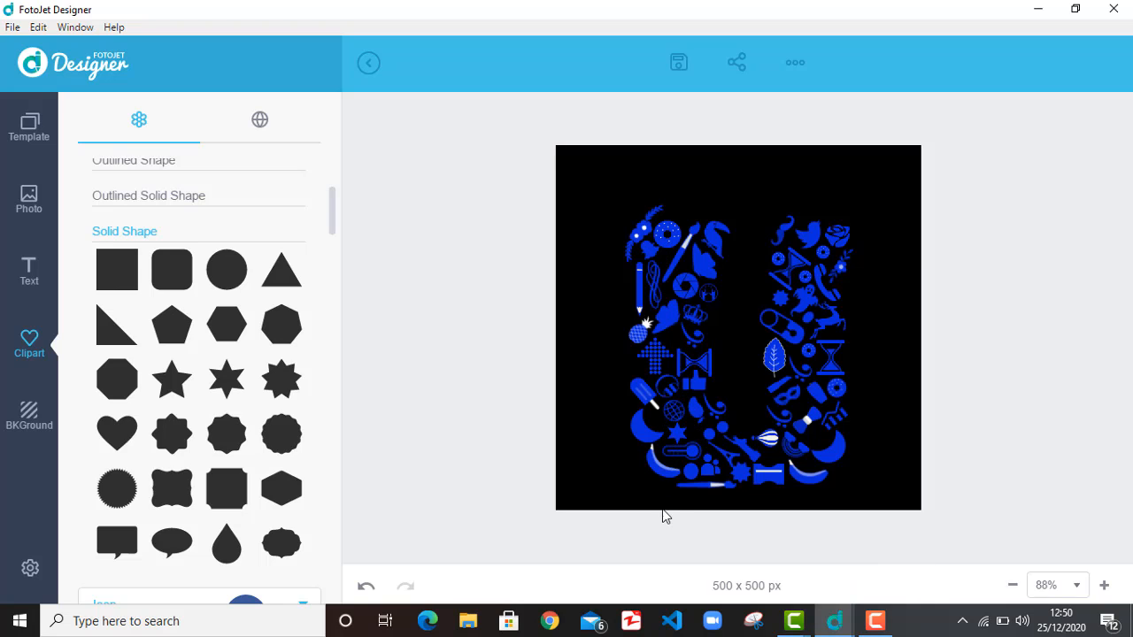
Step: Duplicate the star, make the copy smaller and place it on the inner side of the first star above the thermometer
{"action": "left_click", "coordinate": [679, 434]}
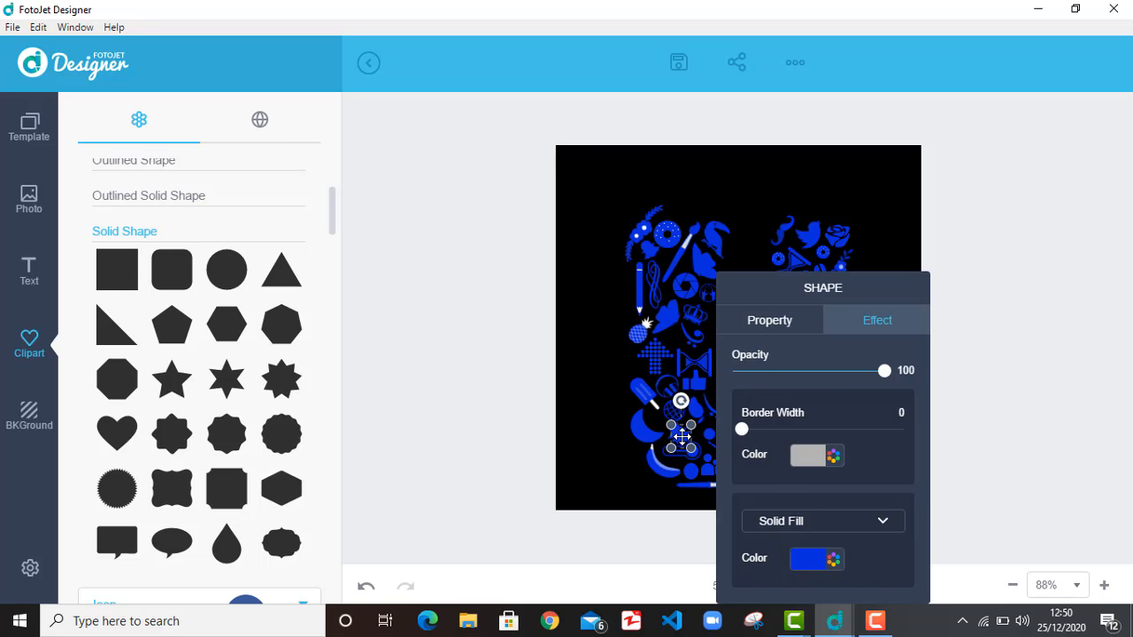
{"action": "left_click_drag", "start_coordinate": [681, 436], "coordinate": [708, 430]}
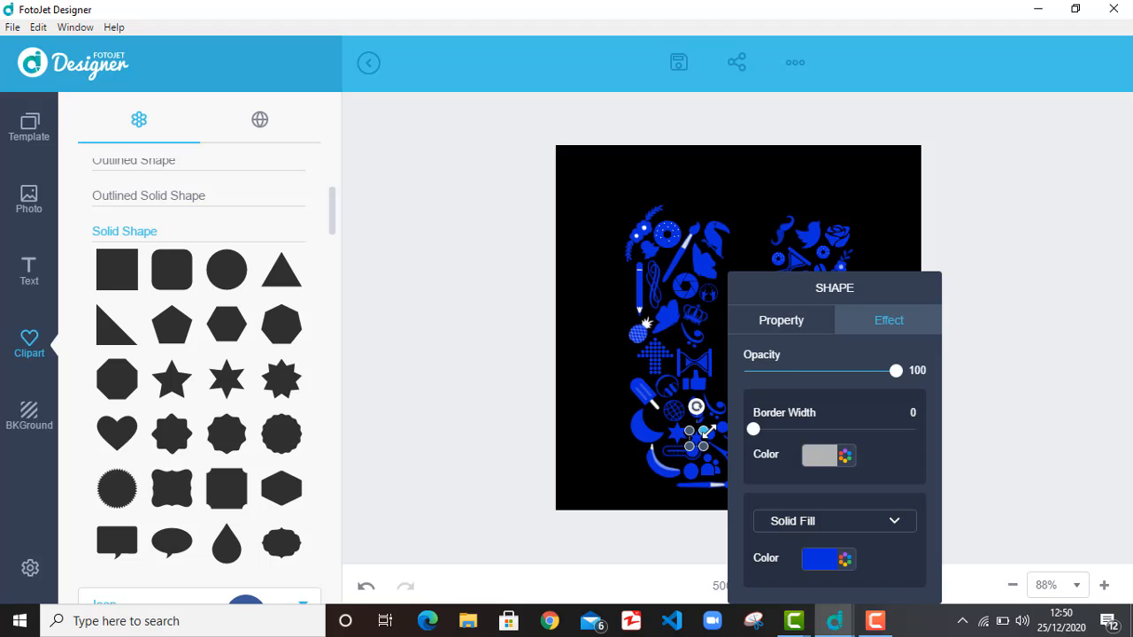
{"action": "left_click", "coordinate": [746, 237]}
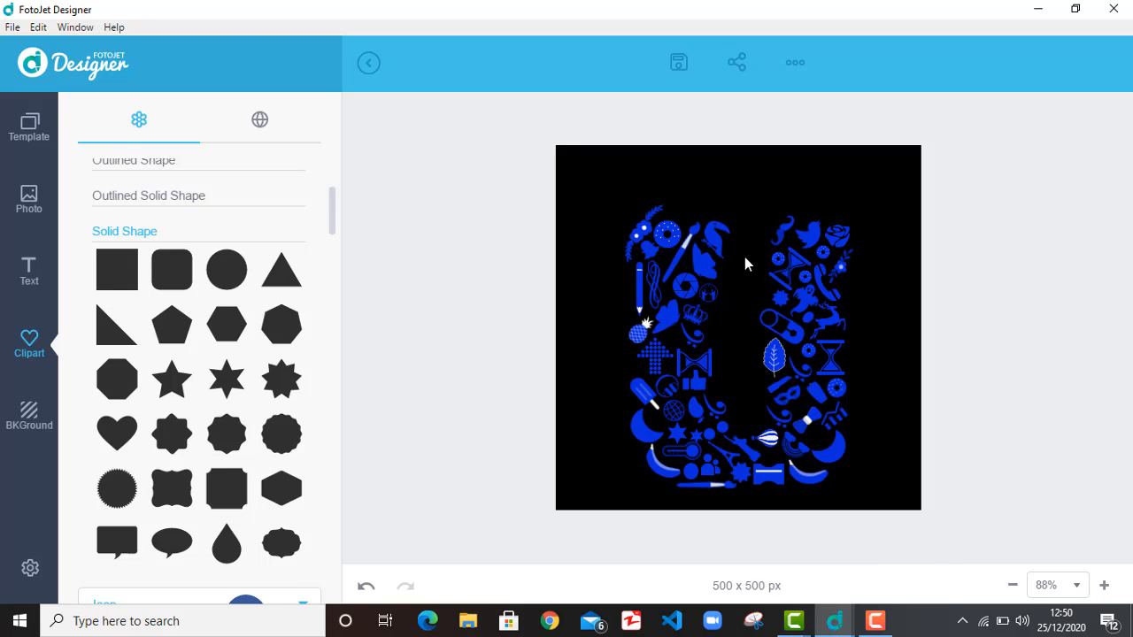
{"action": "left_click", "coordinate": [696, 437]}
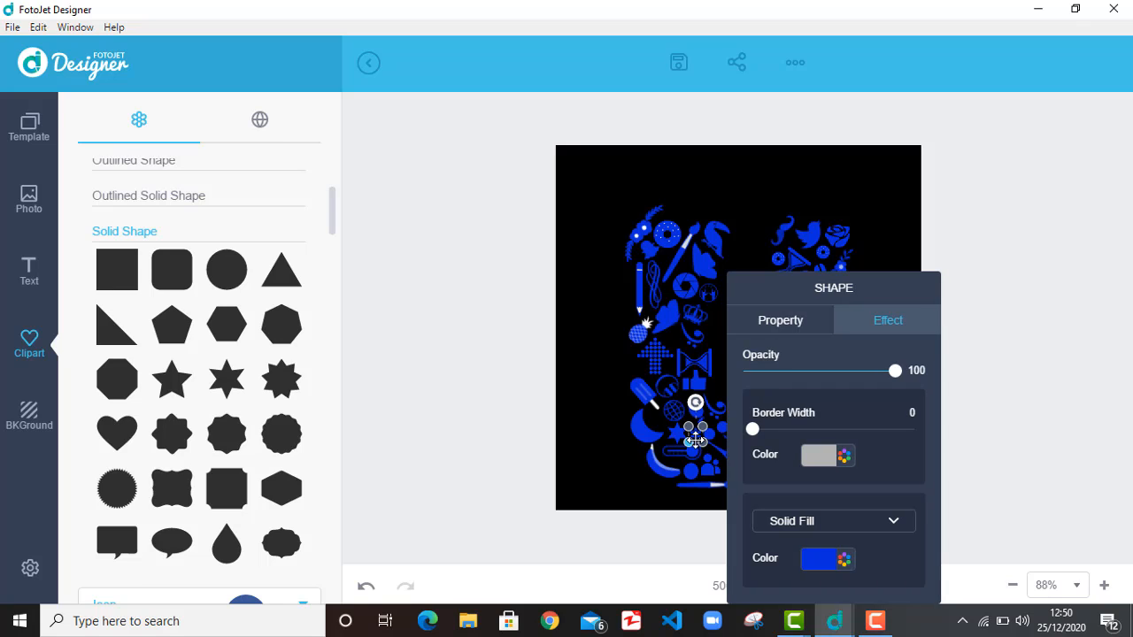
{"action": "left_click", "coordinate": [749, 203]}
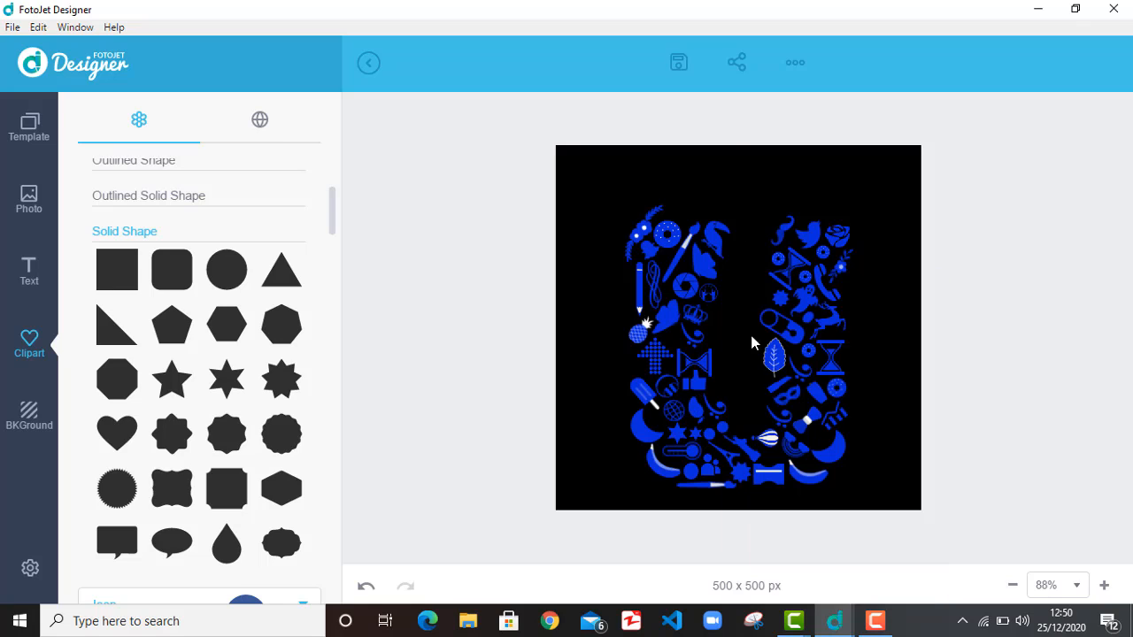
Step: Place a copy of the small star in the hollow of the left cluster's crescent moon
{"action": "left_click", "coordinate": [697, 434]}
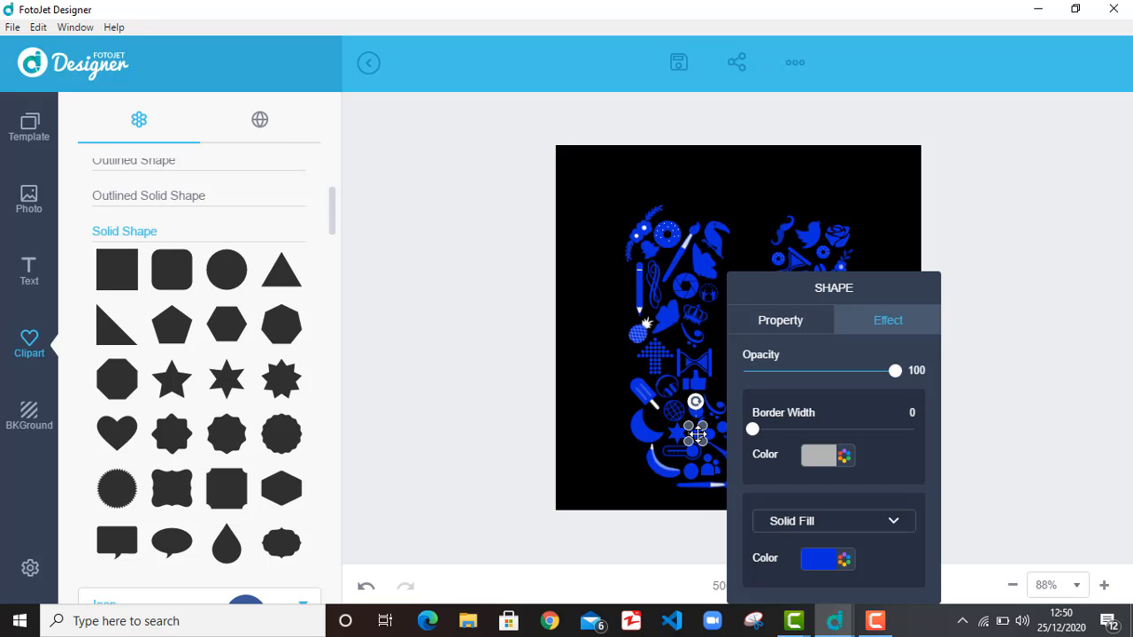
{"action": "left_click_drag", "start_coordinate": [697, 434], "coordinate": [653, 423]}
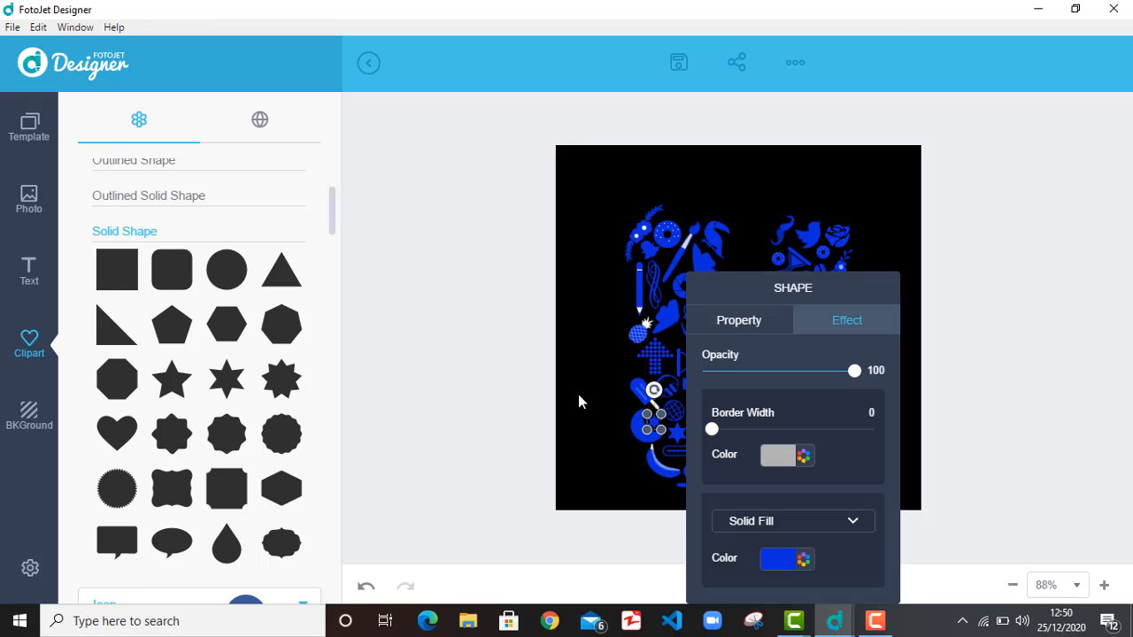
{"action": "left_click", "coordinate": [617, 422]}
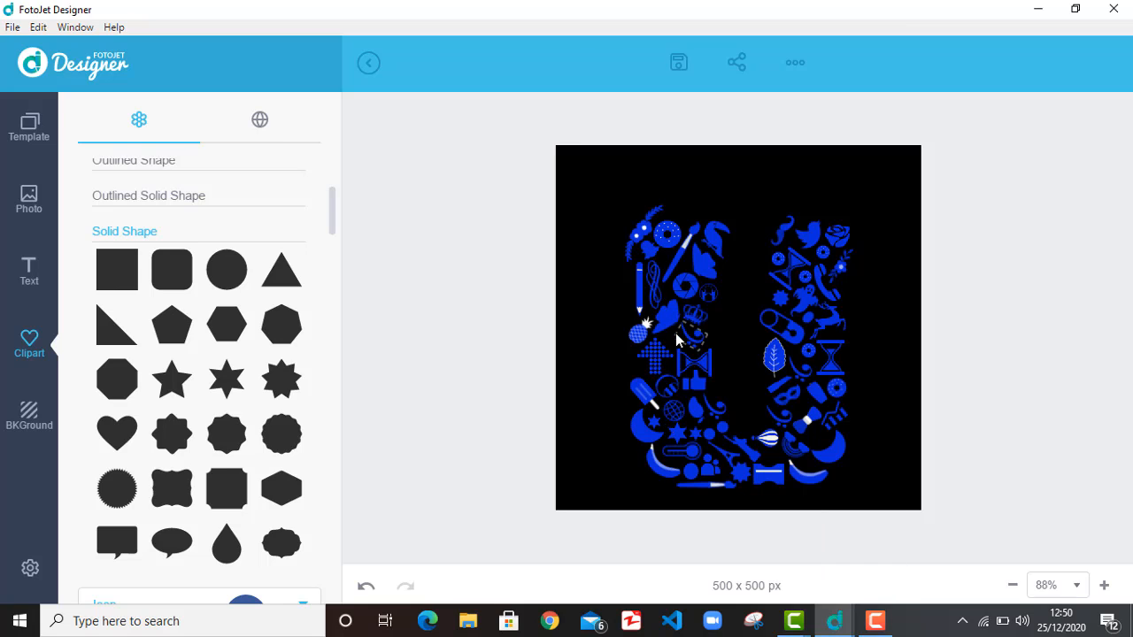
Step: Make further copies of the small star and park them in the empty gap between the two clusters
{"action": "left_click", "coordinate": [652, 419]}
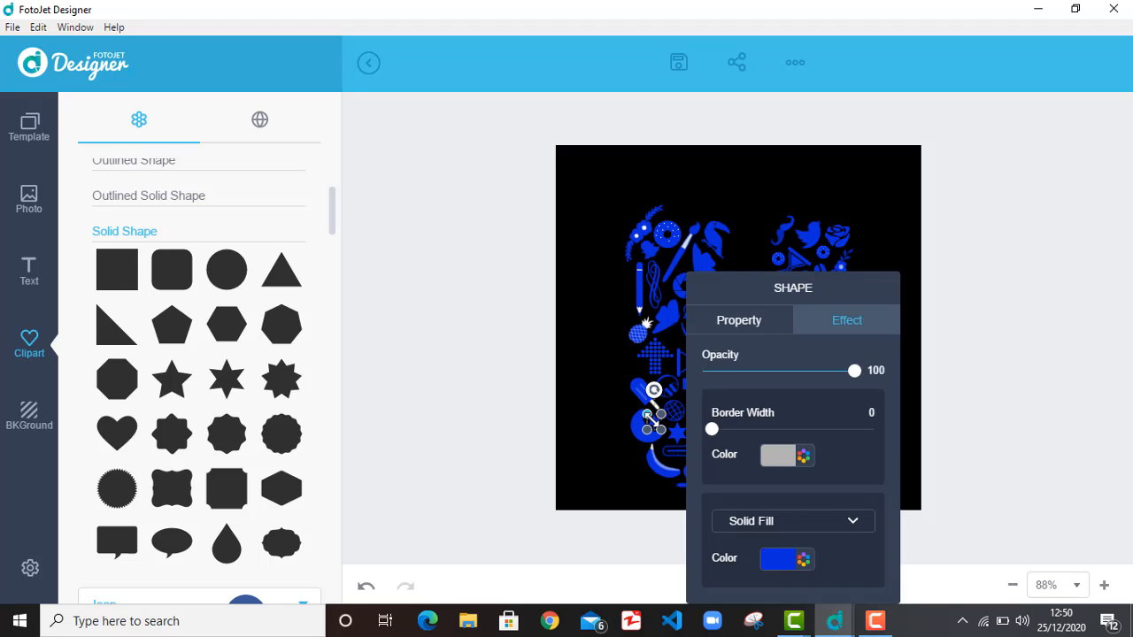
{"action": "left_click_drag", "start_coordinate": [650, 419], "coordinate": [706, 442]}
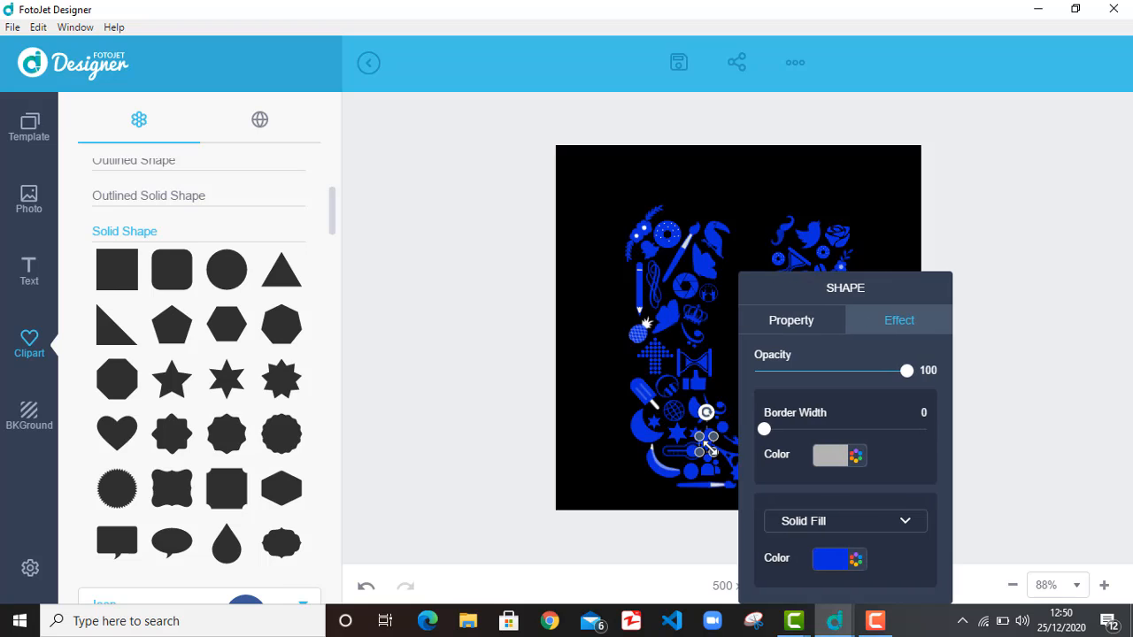
{"action": "left_click", "coordinate": [651, 504]}
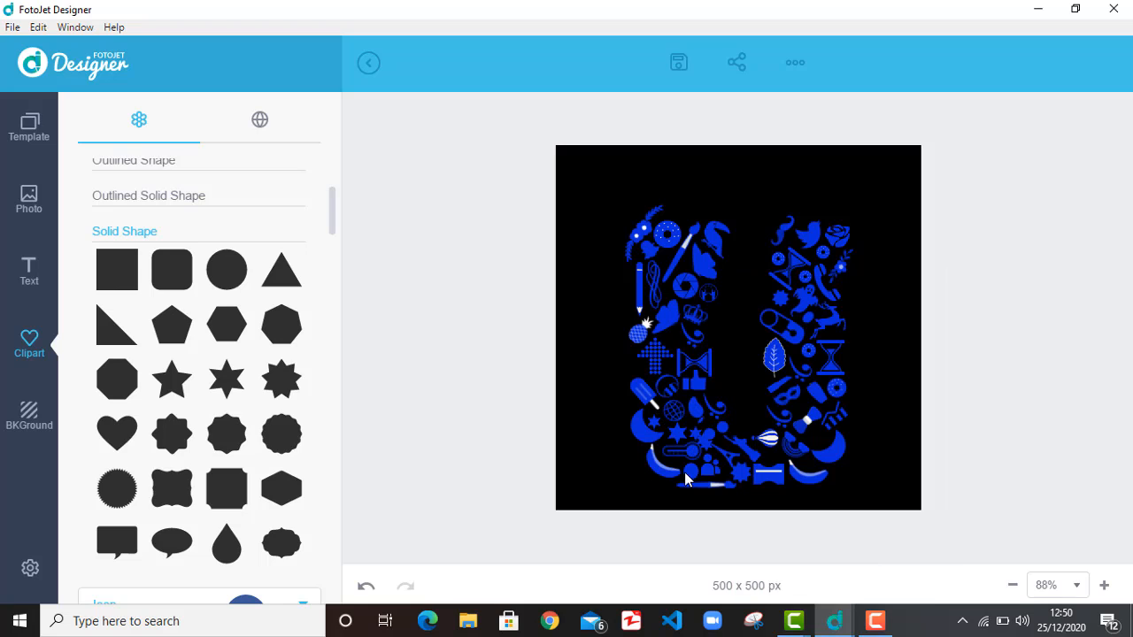
{"action": "left_click", "coordinate": [707, 445]}
{"action": "left_click_drag", "start_coordinate": [708, 443], "coordinate": [749, 274]}
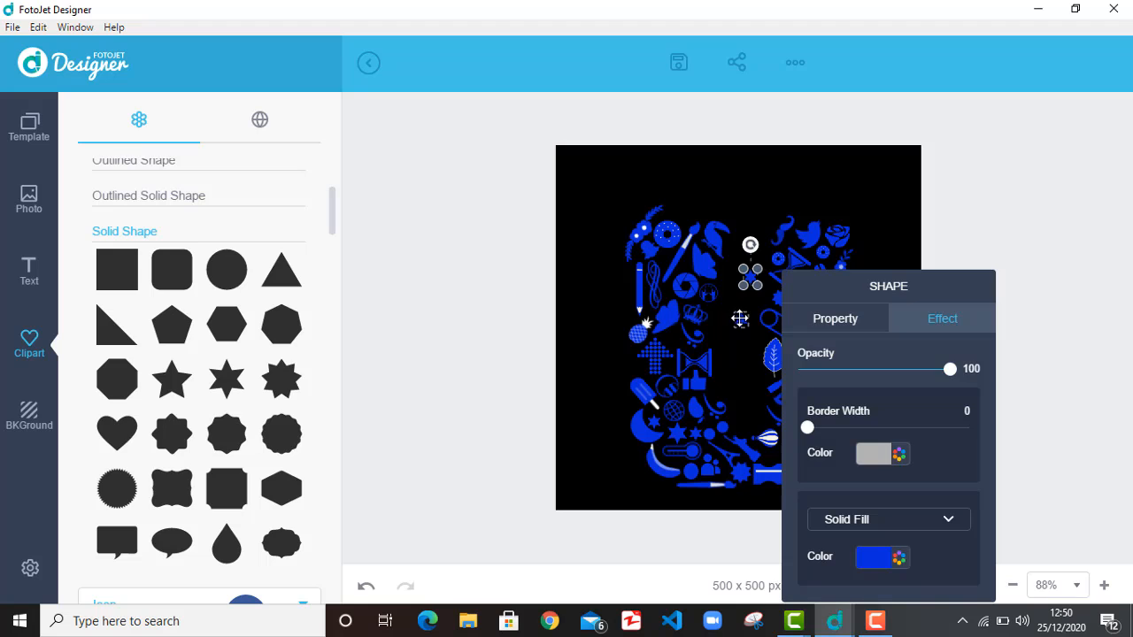
Step: Move the lower spare star into the left cluster, below the bird and beside the curl ornament
{"action": "left_click_drag", "start_coordinate": [738, 317], "coordinate": [670, 324]}
{"action": "left_click", "coordinate": [764, 215]}
{"action": "left_click", "coordinate": [678, 335]}
{"action": "left_click", "coordinate": [757, 223]}
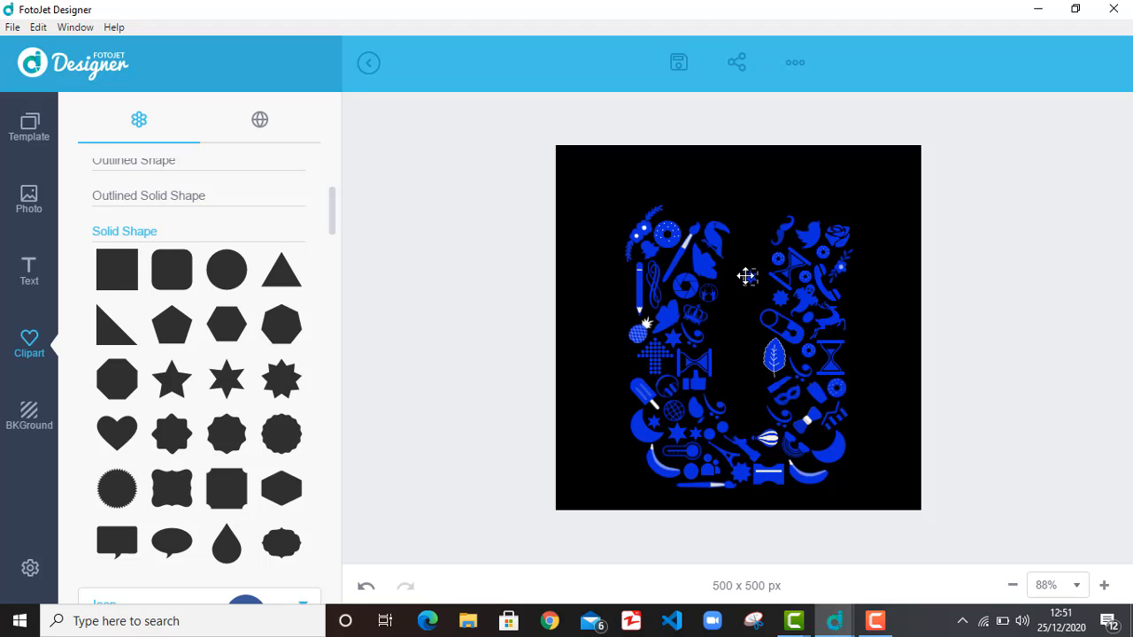
Step: Move the upper spare star into the space below the upper donut, beside the paintbrush handle
{"action": "left_click_drag", "start_coordinate": [748, 277], "coordinate": [662, 256]}
{"action": "left_click", "coordinate": [764, 186]}
{"action": "left_click", "coordinate": [666, 256]}
Step: Paste more star copies, then shrink one and fit it between the tilted paintbrush and the butterfly in the left cluster
{"action": "key", "text": "ctrl+v"}
{"action": "key", "text": "ctrl+v"}
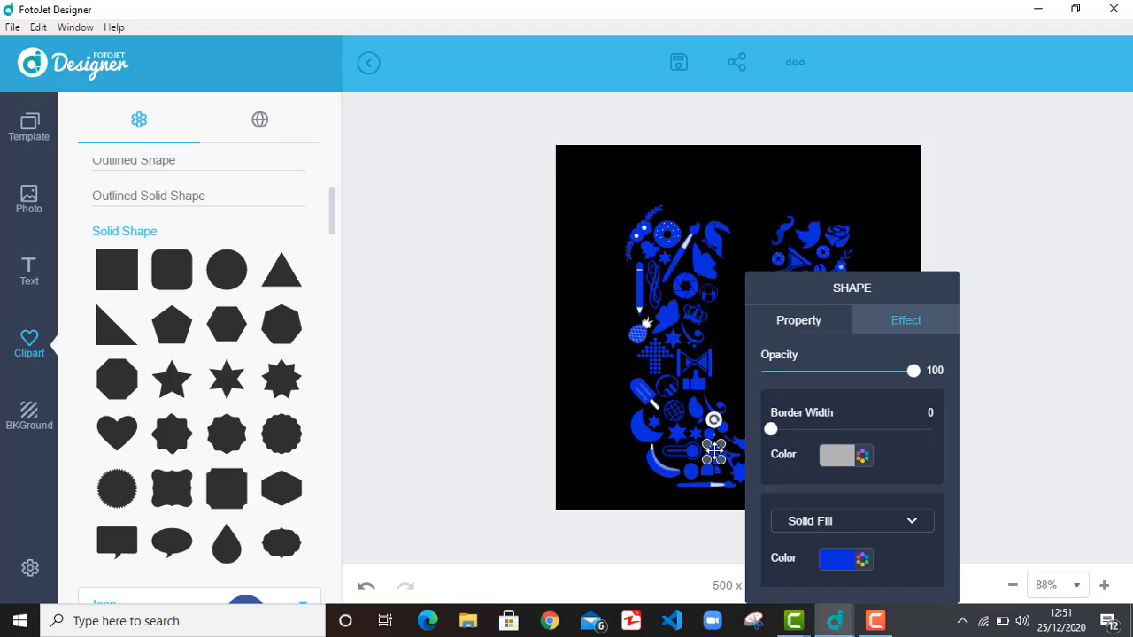
{"action": "left_click_drag", "start_coordinate": [715, 450], "coordinate": [751, 334]}
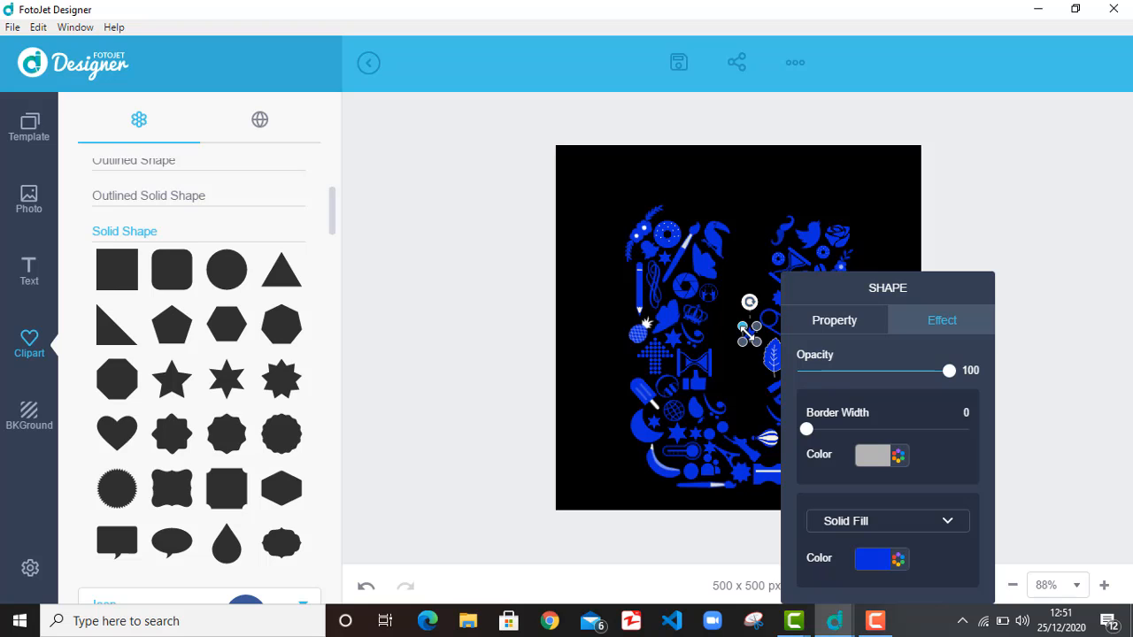
{"action": "left_click_drag", "start_coordinate": [743, 330], "coordinate": [692, 272]}
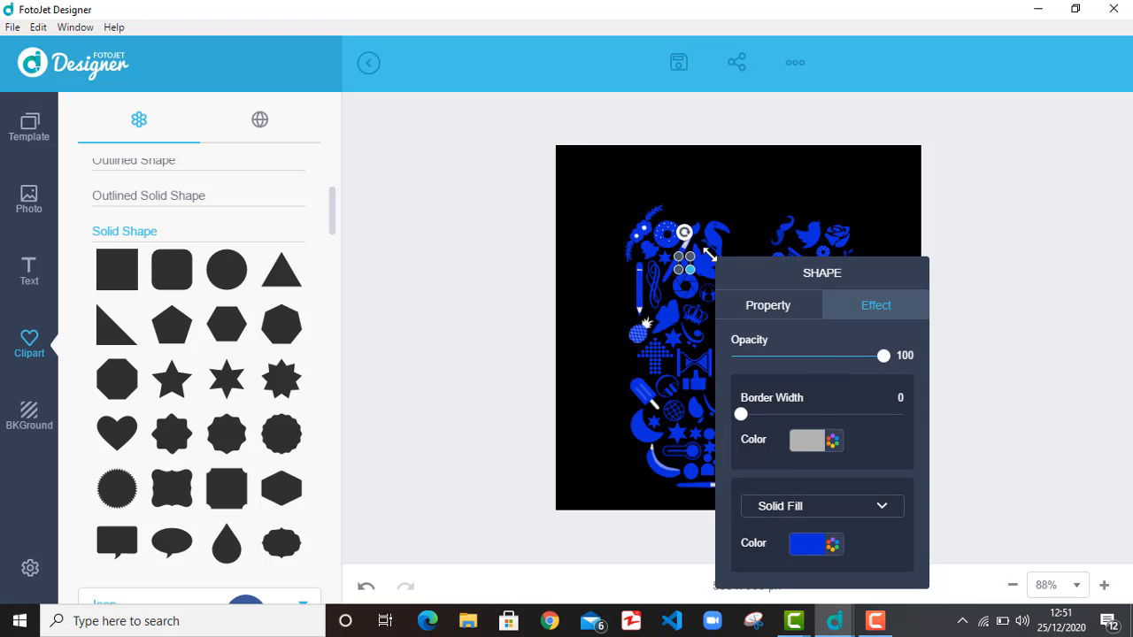
{"action": "left_click", "coordinate": [748, 208]}
{"action": "left_click", "coordinate": [687, 264]}
{"action": "left_click", "coordinate": [771, 163]}
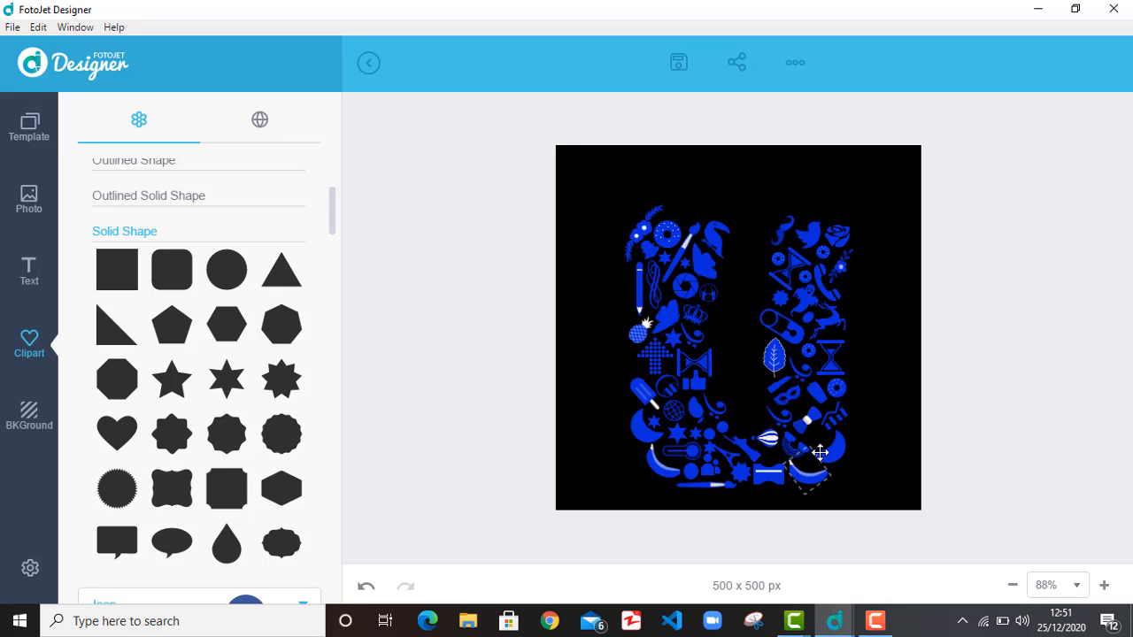
Step: Nudge the star below the upper donut to centre it in its gap beside the paintbrush
{"action": "left_click", "coordinate": [665, 255]}
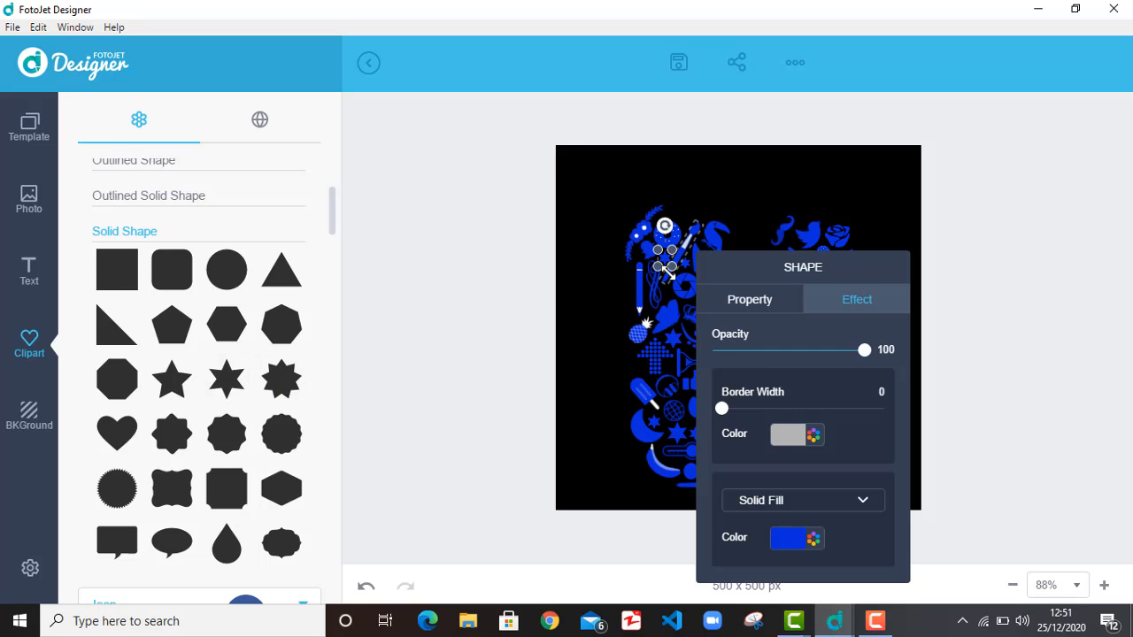
{"action": "left_click_drag", "start_coordinate": [666, 272], "coordinate": [669, 276]}
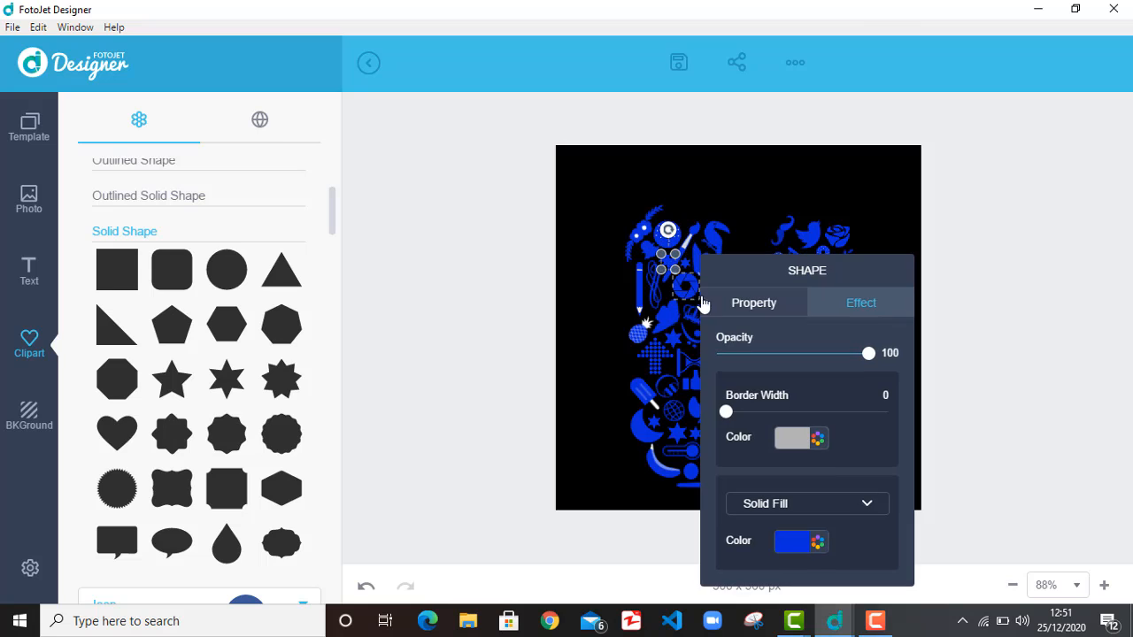
{"action": "left_click", "coordinate": [594, 260]}
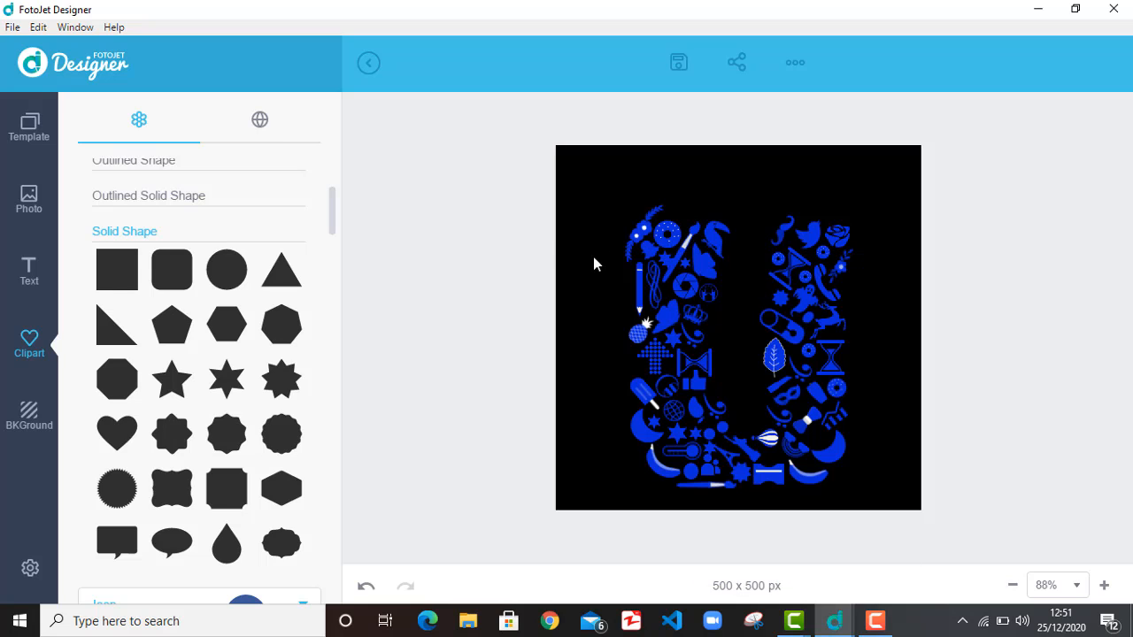
Step: Place a copy of the star in the right cluster between the mask and the bow tie, adjusting its size and position
{"action": "left_click_drag", "start_coordinate": [666, 257], "coordinate": [801, 406]}
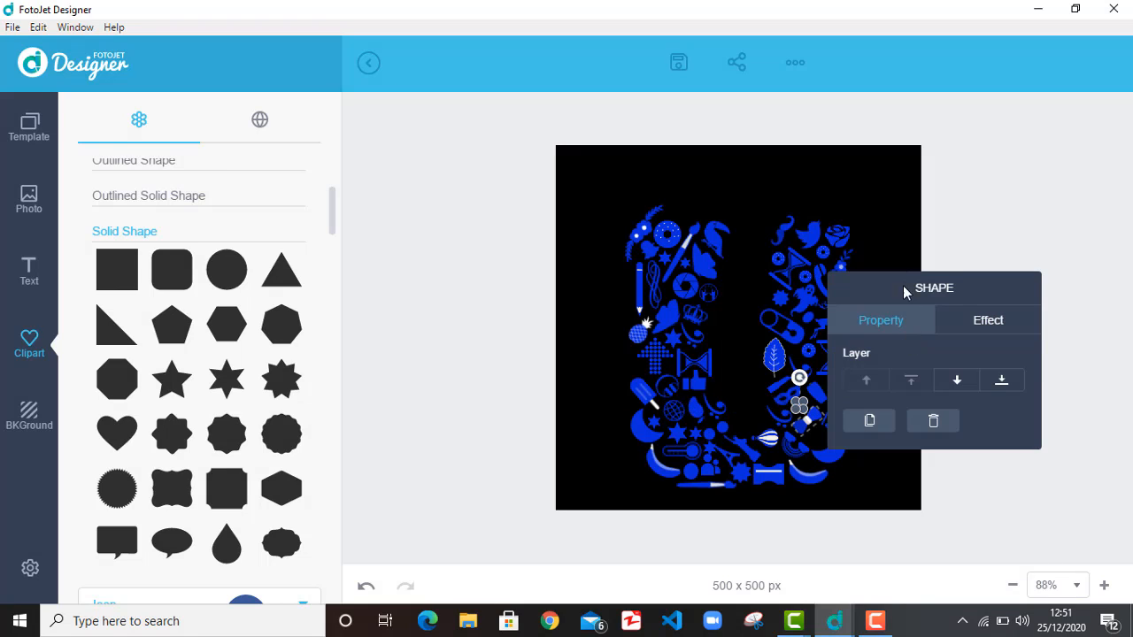
{"action": "left_click", "coordinate": [904, 252]}
{"action": "left_click", "coordinate": [796, 408]}
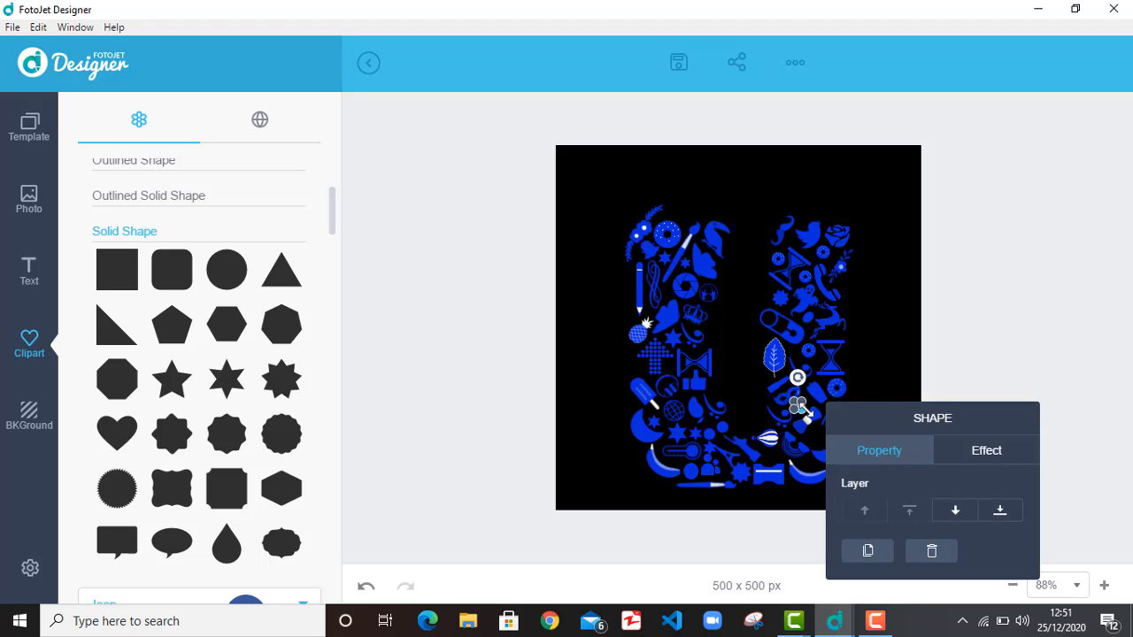
{"action": "mouse_move", "coordinate": [798, 405]}
{"action": "left_mouse_down"}
{"action": "mouse_move", "coordinate": [807, 416]}
{"action": "mouse_move", "coordinate": [799, 405]}
{"action": "left_mouse_up"}
{"action": "left_click", "coordinate": [902, 318]}
{"action": "left_click", "coordinate": [797, 412]}
{"action": "left_click", "coordinate": [905, 350]}
{"action": "left_click", "coordinate": [800, 407]}
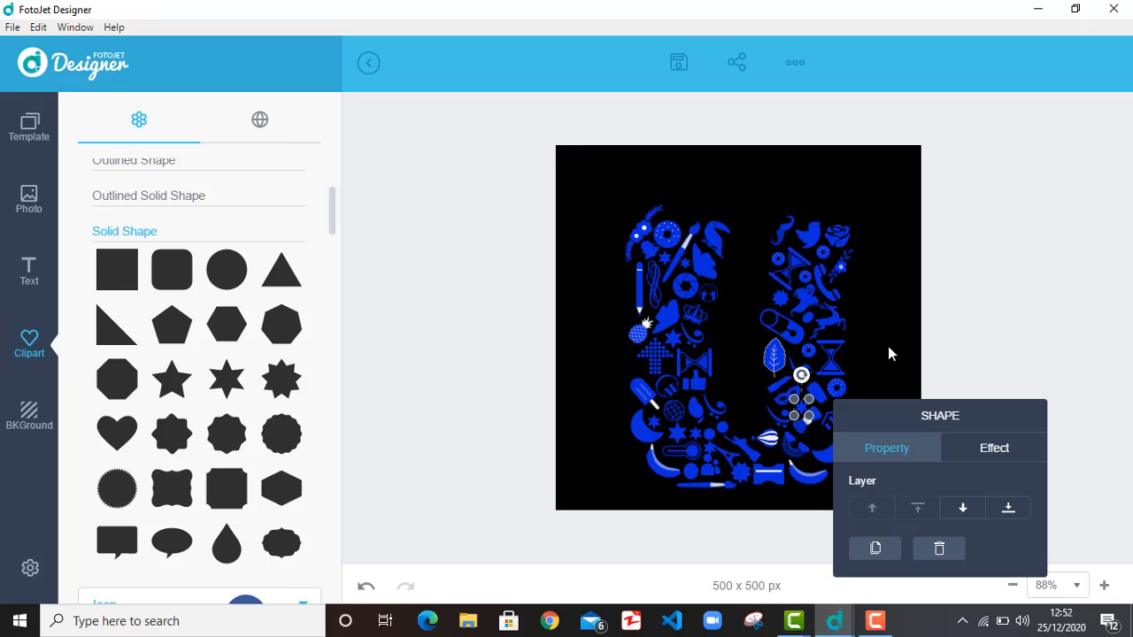
{"action": "left_click", "coordinate": [889, 348]}
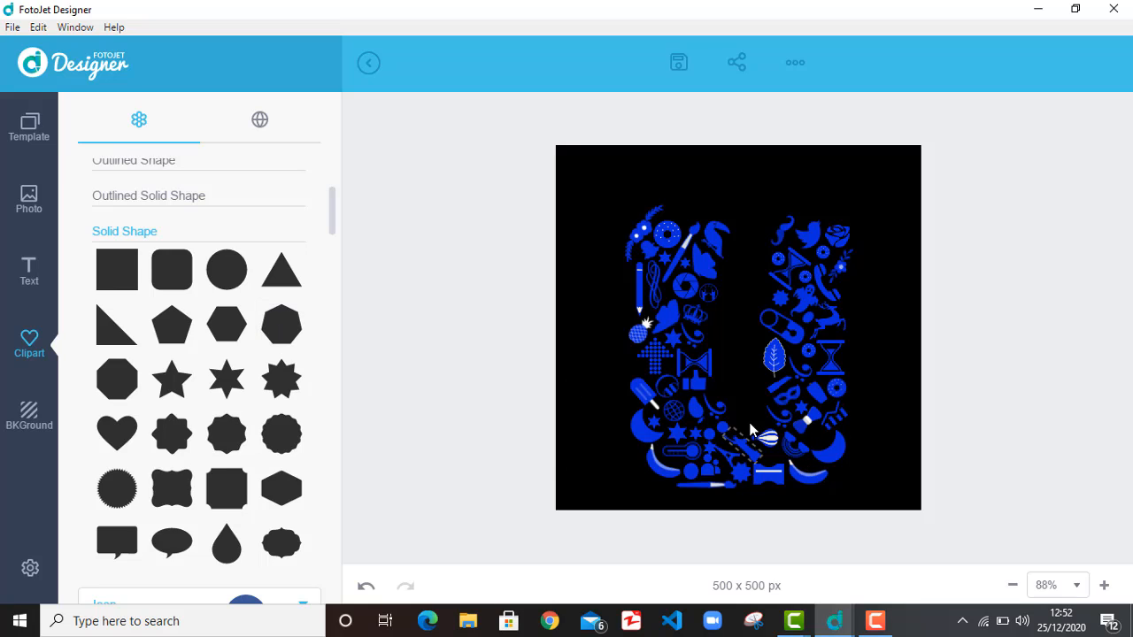
Step: Duplicate the right cluster's star and park three copies on the empty black area outside that cluster
{"action": "left_click", "coordinate": [801, 404]}
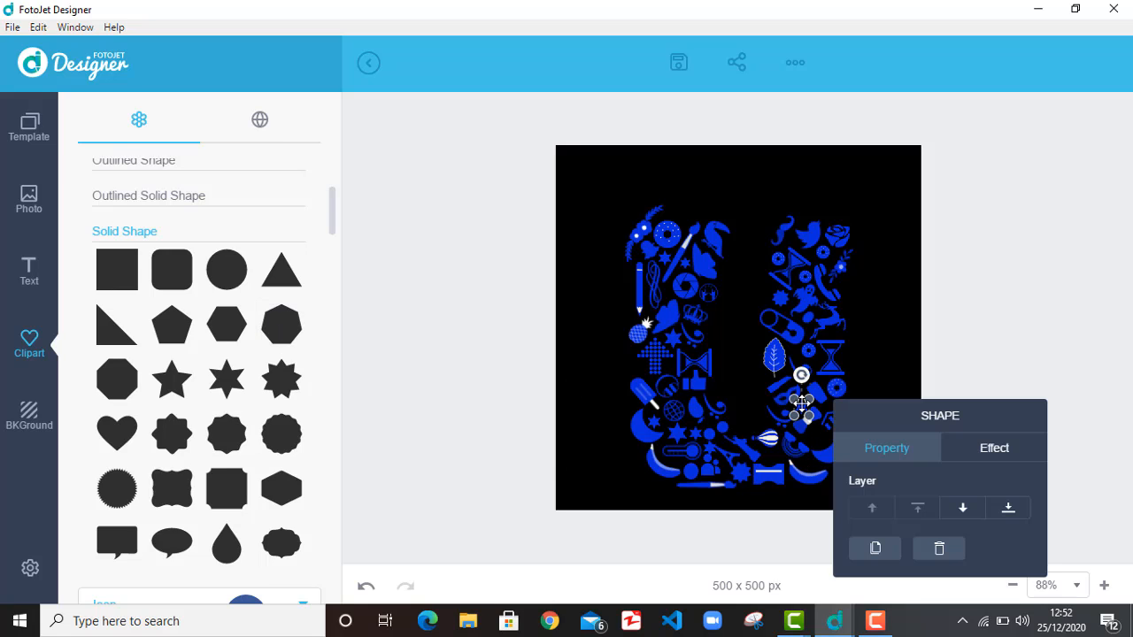
{"action": "left_click_drag", "start_coordinate": [802, 401], "coordinate": [882, 370]}
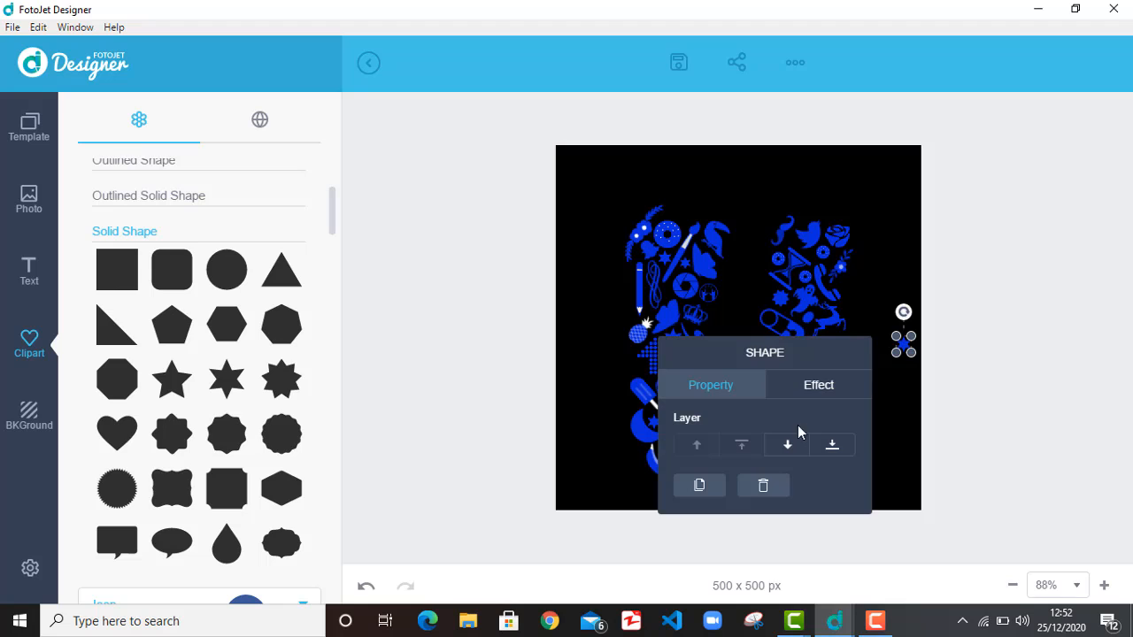
{"action": "left_click", "coordinate": [894, 244]}
{"action": "left_click", "coordinate": [806, 409]}
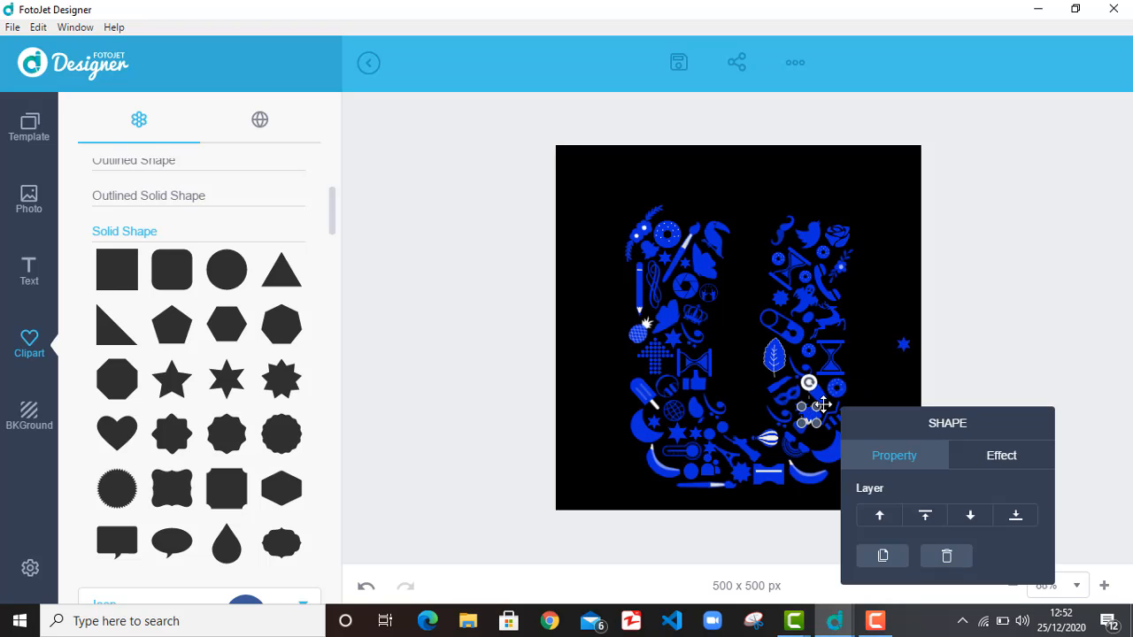
{"action": "left_click_drag", "start_coordinate": [806, 408], "coordinate": [897, 277]}
{"action": "left_click", "coordinate": [885, 453]}
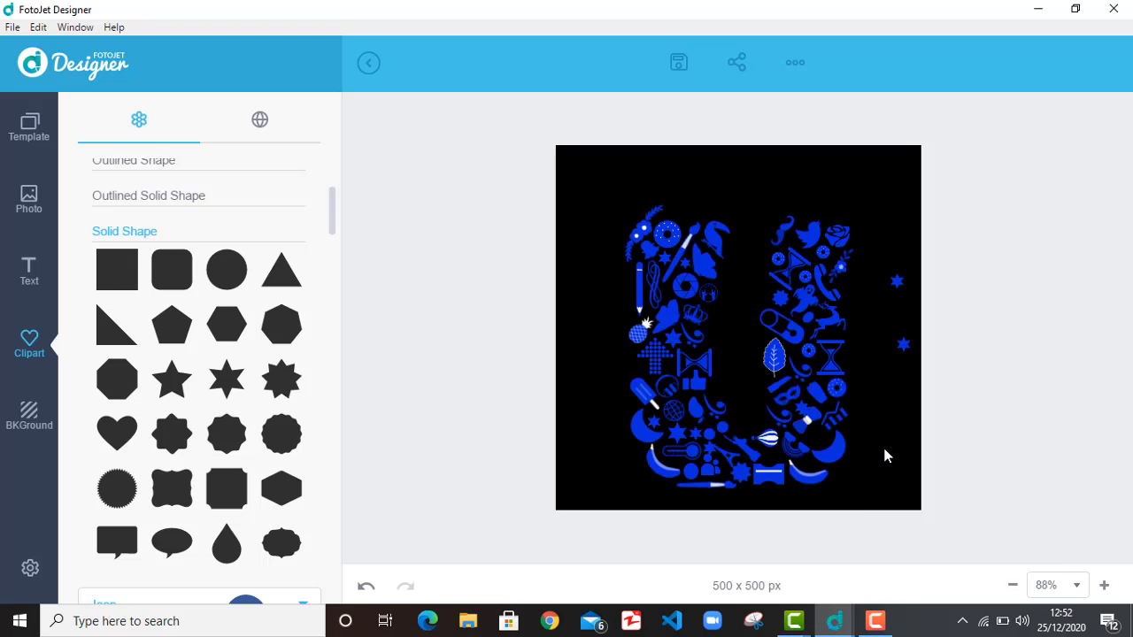
{"action": "left_click_drag", "start_coordinate": [802, 403], "coordinate": [889, 226]}
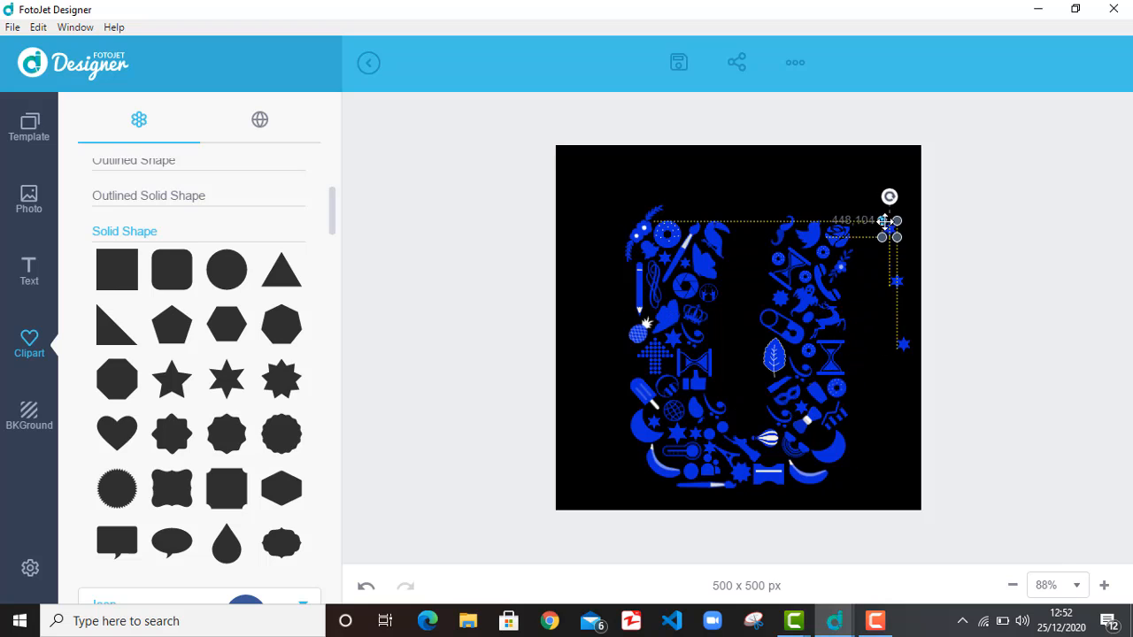
Step: Place one of the parked star copies between the bow tie and the crescent moon in the right cluster, nudging it into the gap
{"action": "left_click", "coordinate": [876, 436]}
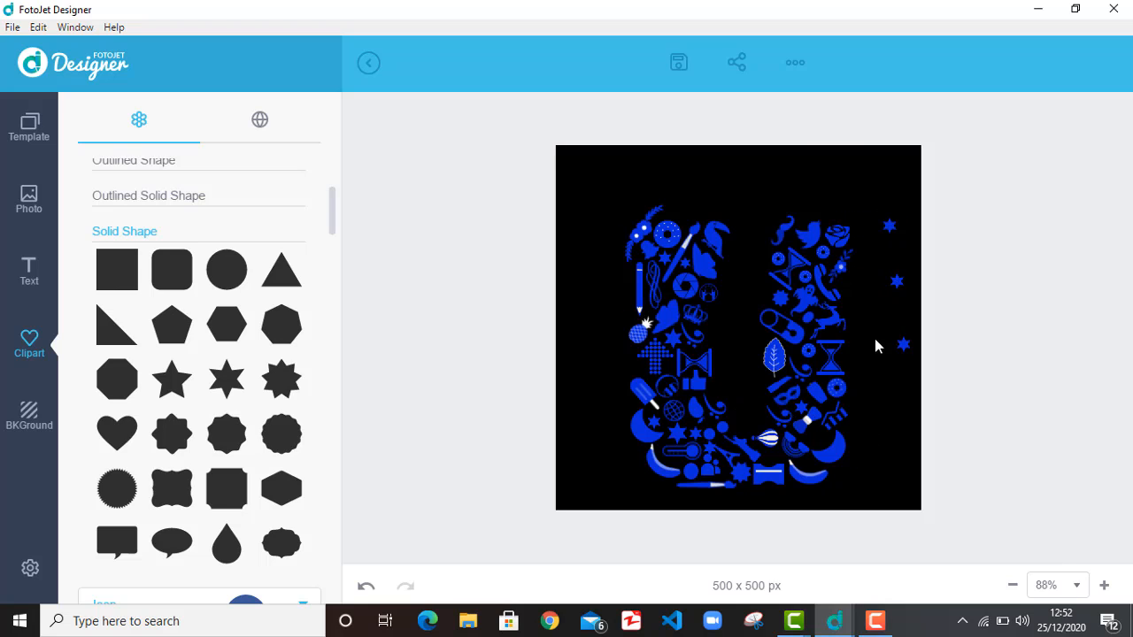
{"action": "left_click_drag", "start_coordinate": [905, 344], "coordinate": [832, 429]}
{"action": "left_click", "coordinate": [822, 431]}
{"action": "key", "text": "Left"}
{"action": "key", "text": "Left"}
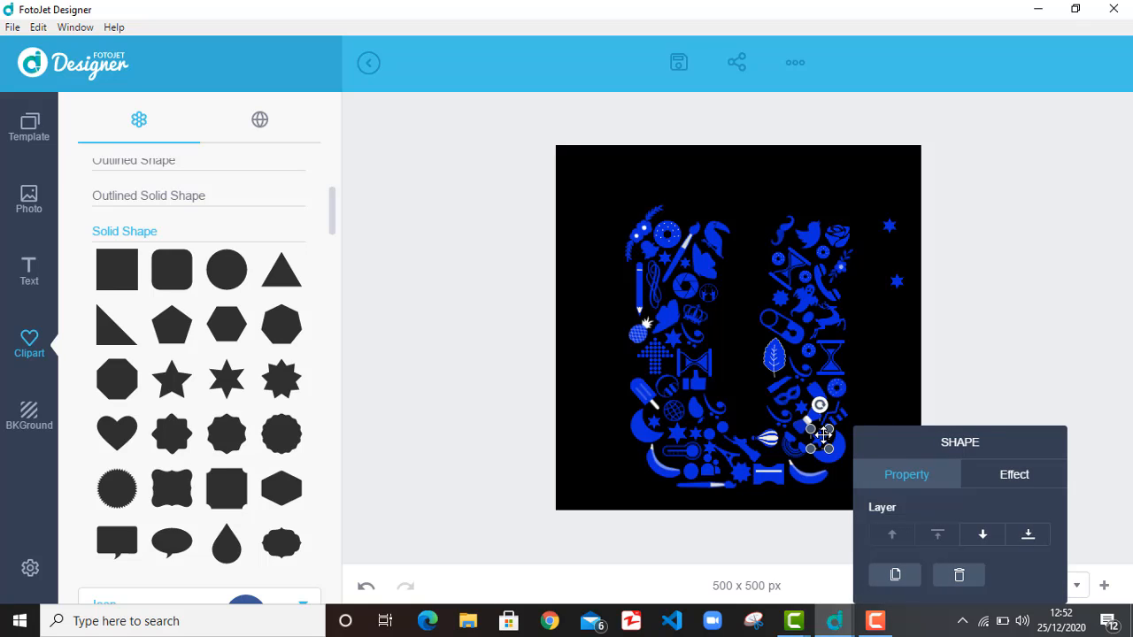
{"action": "key", "text": "Up"}
{"action": "key", "text": "Up"}
{"action": "key", "text": "Left"}
{"action": "key", "text": "Left"}
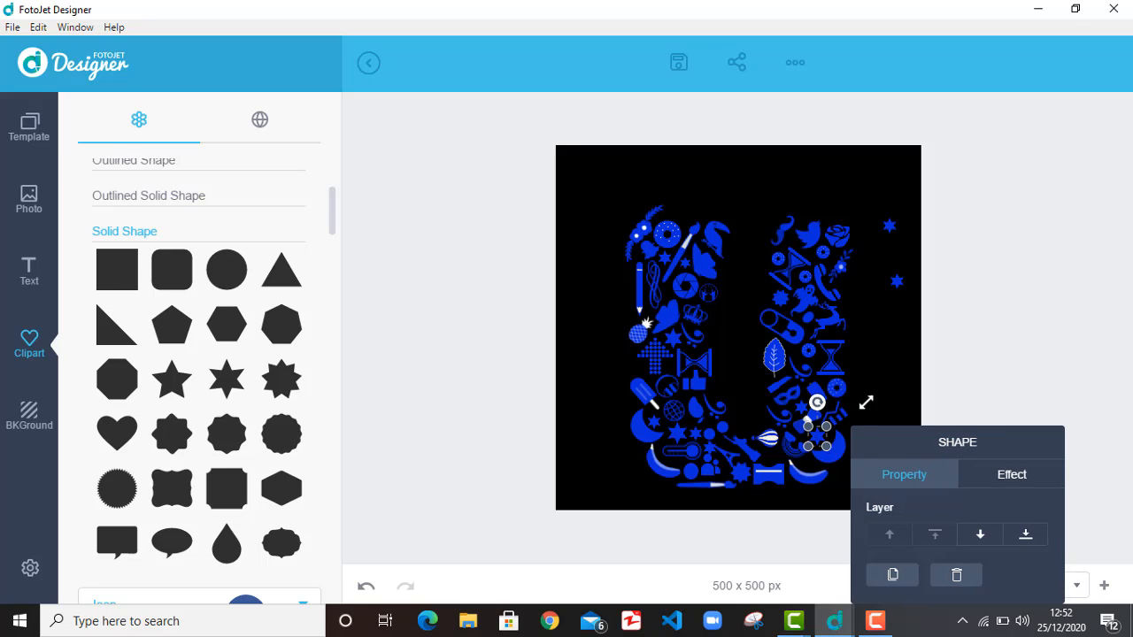
{"action": "left_click", "coordinate": [908, 370]}
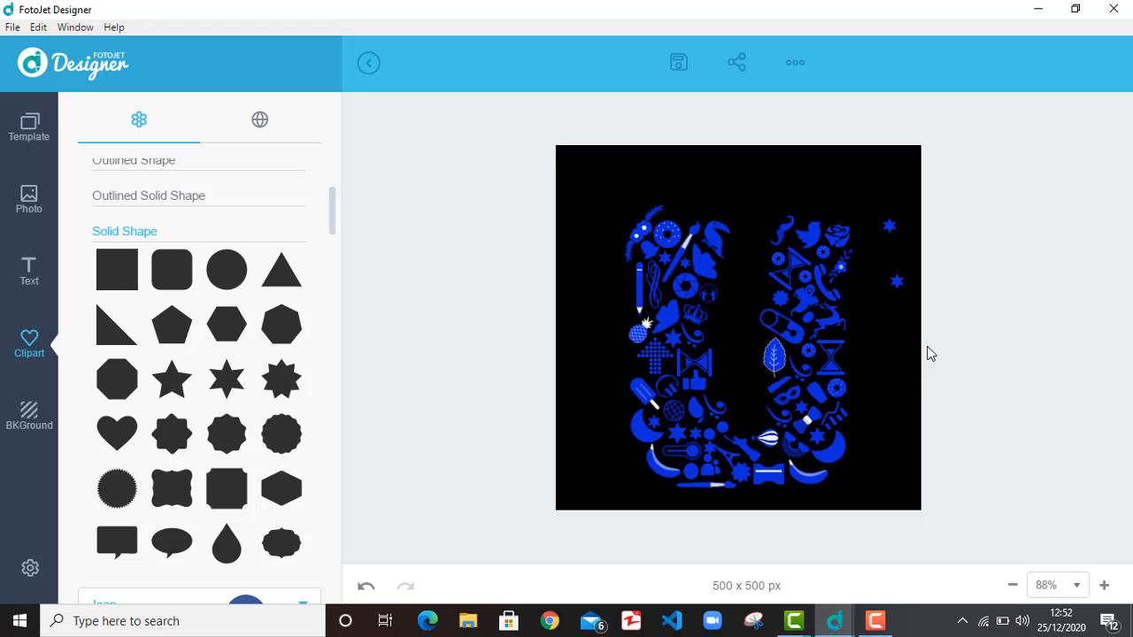
Step: Move the next parked star into the gap just above the banana at the lower end of the right cluster
{"action": "left_click_drag", "start_coordinate": [902, 284], "coordinate": [807, 460]}
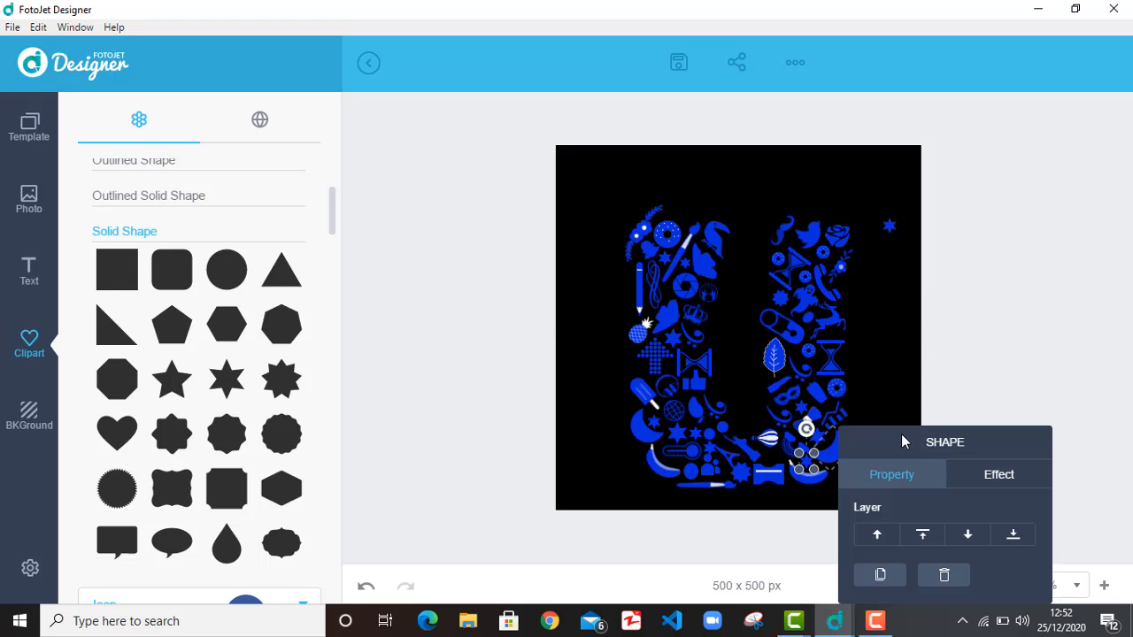
{"action": "left_click", "coordinate": [925, 388]}
{"action": "left_click", "coordinate": [807, 460]}
{"action": "left_click", "coordinate": [919, 386]}
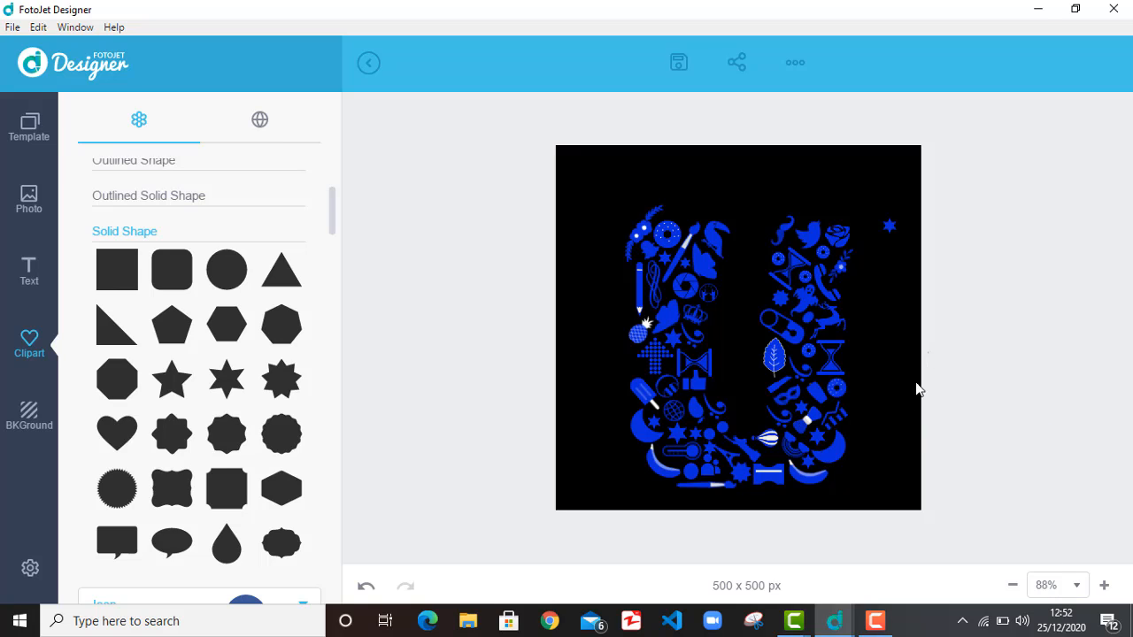
{"action": "left_click", "coordinate": [805, 460]}
{"action": "left_click", "coordinate": [965, 352]}
Step: Fit the last parked star between the striped hot-air balloon and the ticket shape at the base of the U
{"action": "left_click_drag", "start_coordinate": [891, 230], "coordinate": [771, 457]}
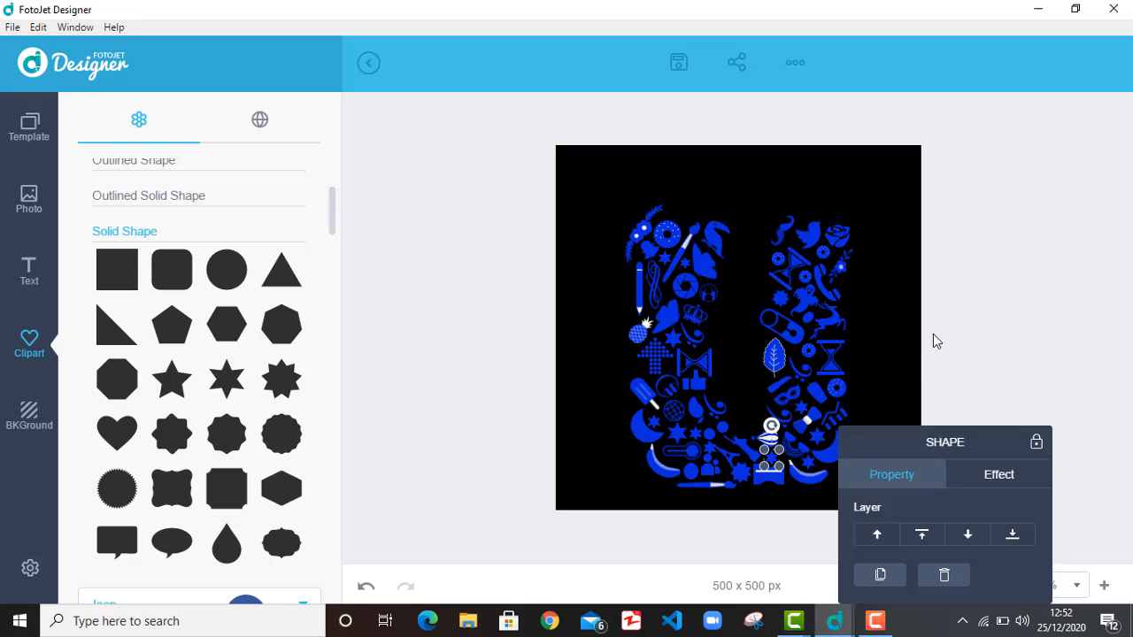
{"action": "left_click", "coordinate": [932, 333]}
{"action": "left_click", "coordinate": [771, 458]}
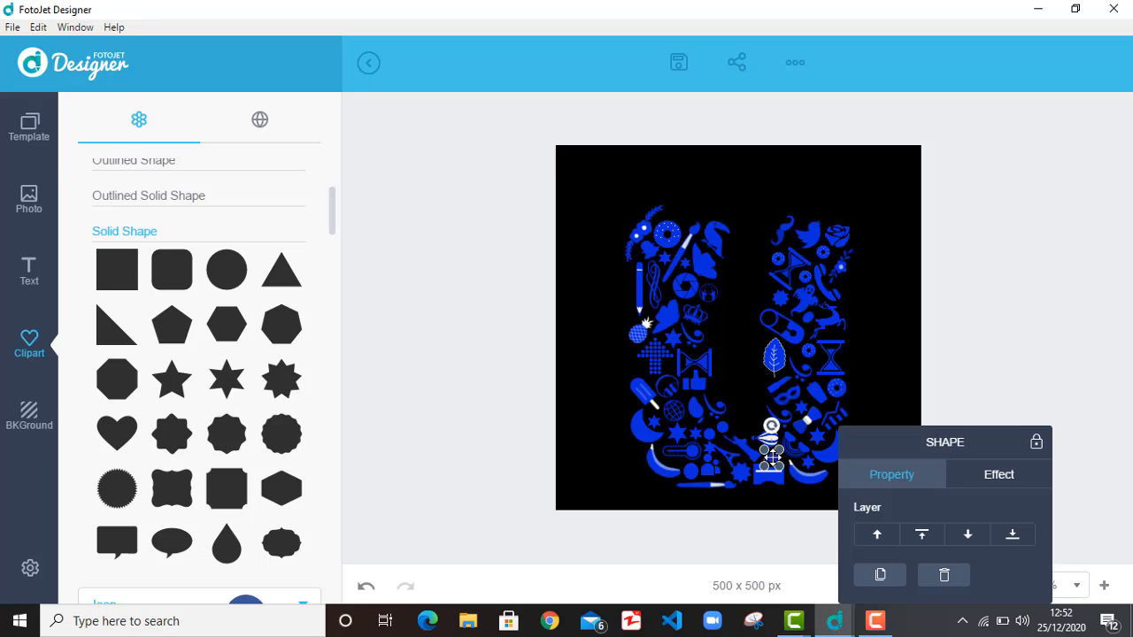
{"action": "left_click", "coordinate": [910, 338]}
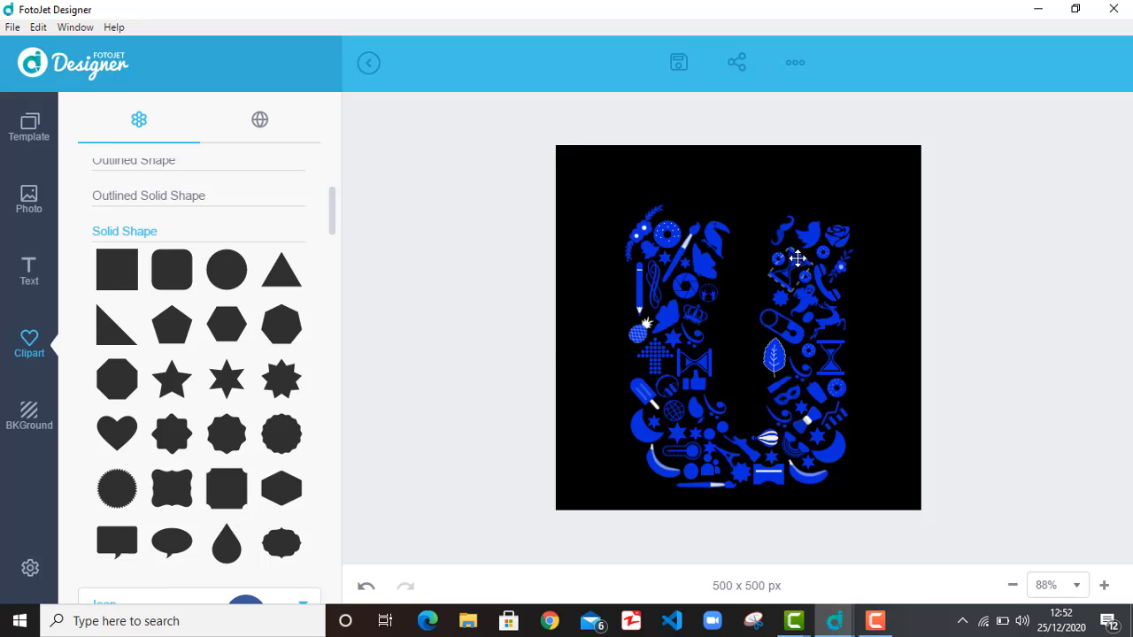
Step: Duplicate the starburst above the safety pin and place the copy beside the dotted arrow, above the popsicle in the left cluster
{"action": "left_click", "coordinate": [777, 299]}
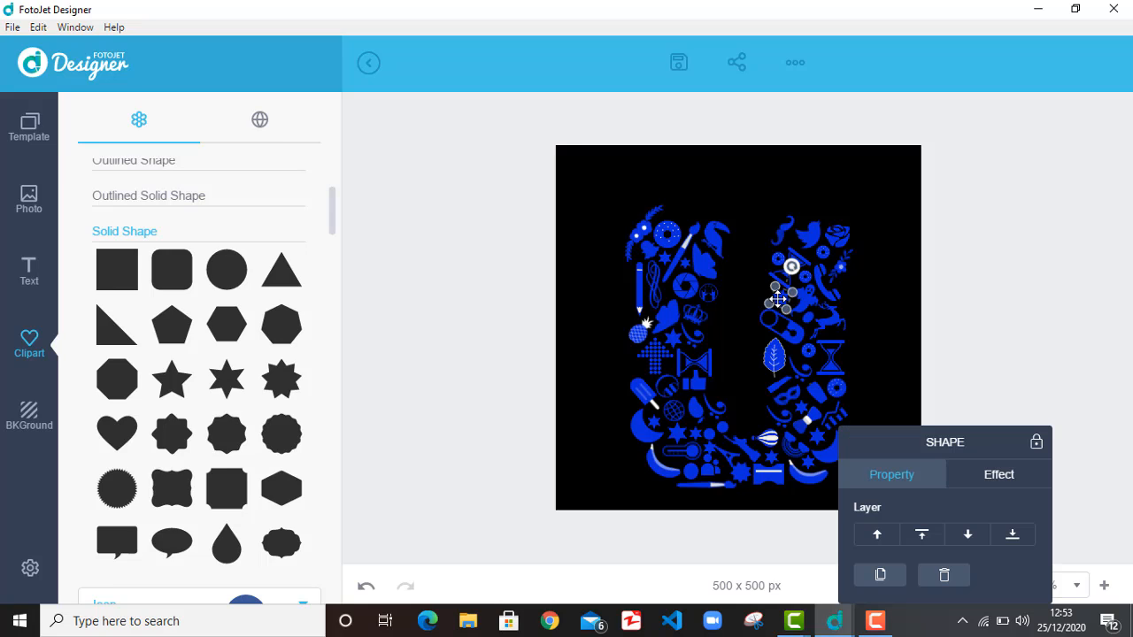
{"action": "left_click_drag", "start_coordinate": [776, 299], "coordinate": [636, 368]}
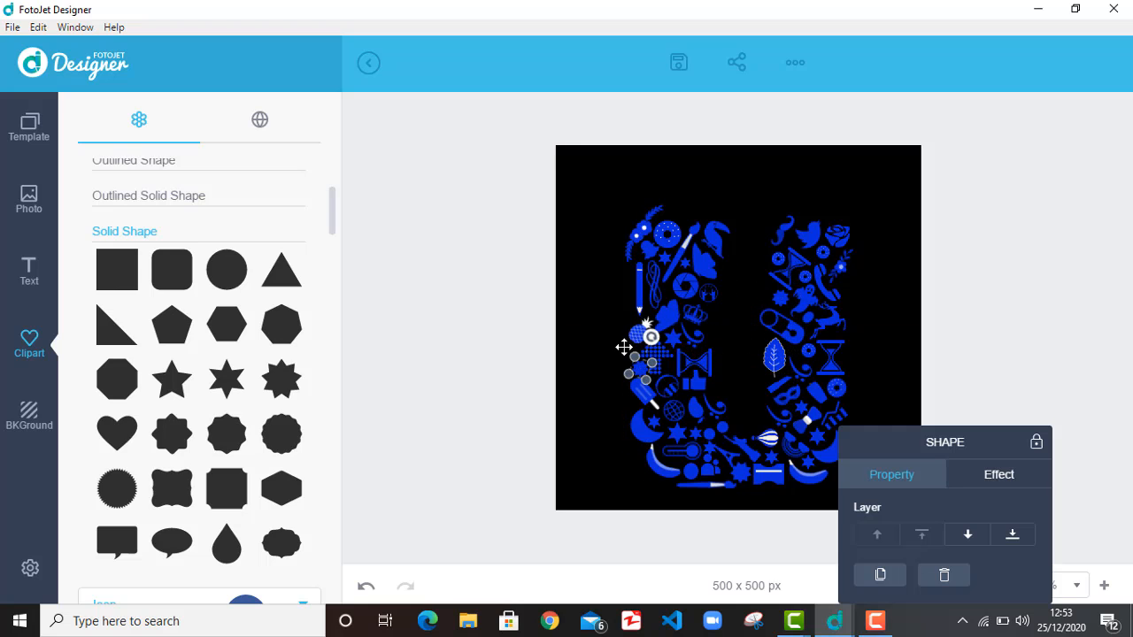
{"action": "left_click", "coordinate": [585, 336]}
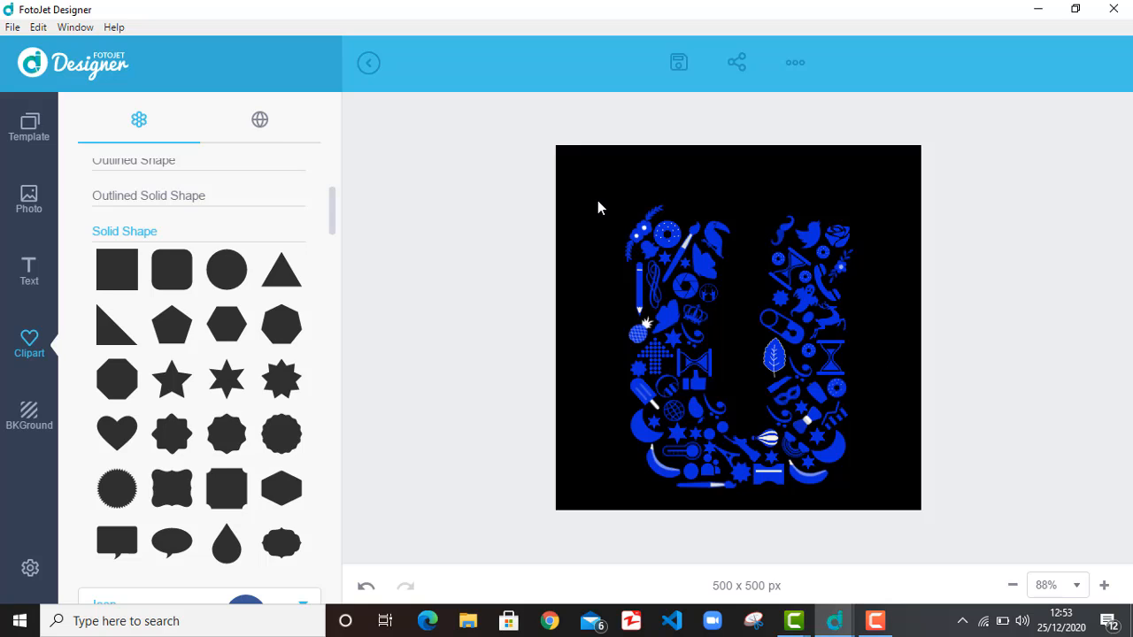
Step: Select everything, shift it up to bring the stray nail polish bottle onto the canvas, and delete that bottle
{"action": "left_click_drag", "start_coordinate": [598, 200], "coordinate": [904, 517]}
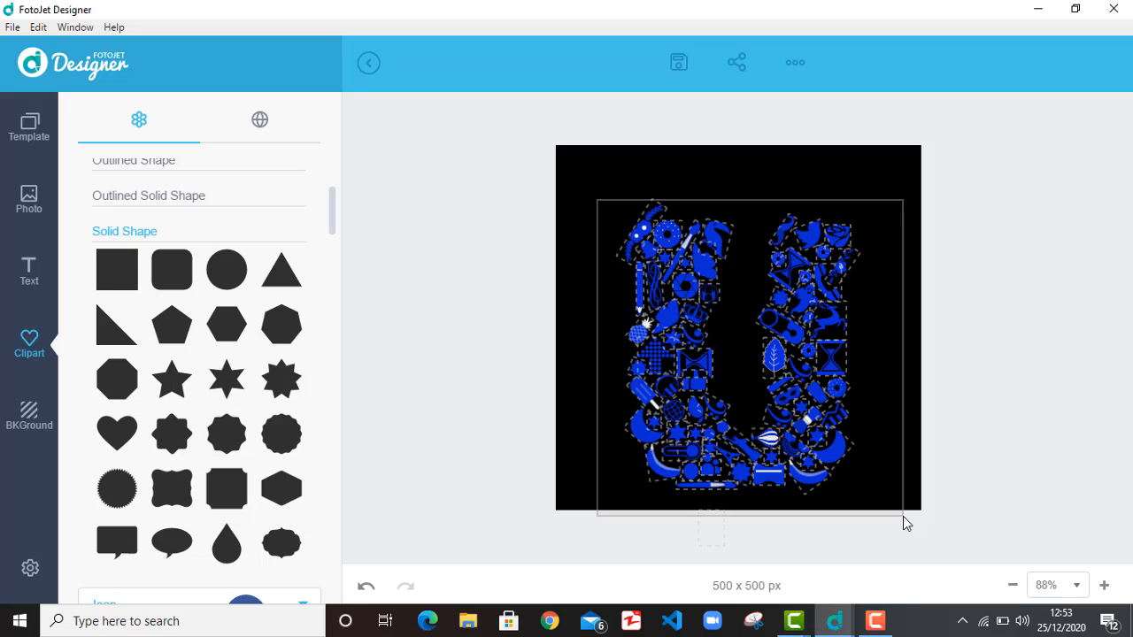
{"action": "mouse_move", "coordinate": [902, 516]}
{"action": "left_mouse_down"}
{"action": "mouse_move", "coordinate": [914, 526]}
{"action": "mouse_move", "coordinate": [899, 534]}
{"action": "left_mouse_up"}
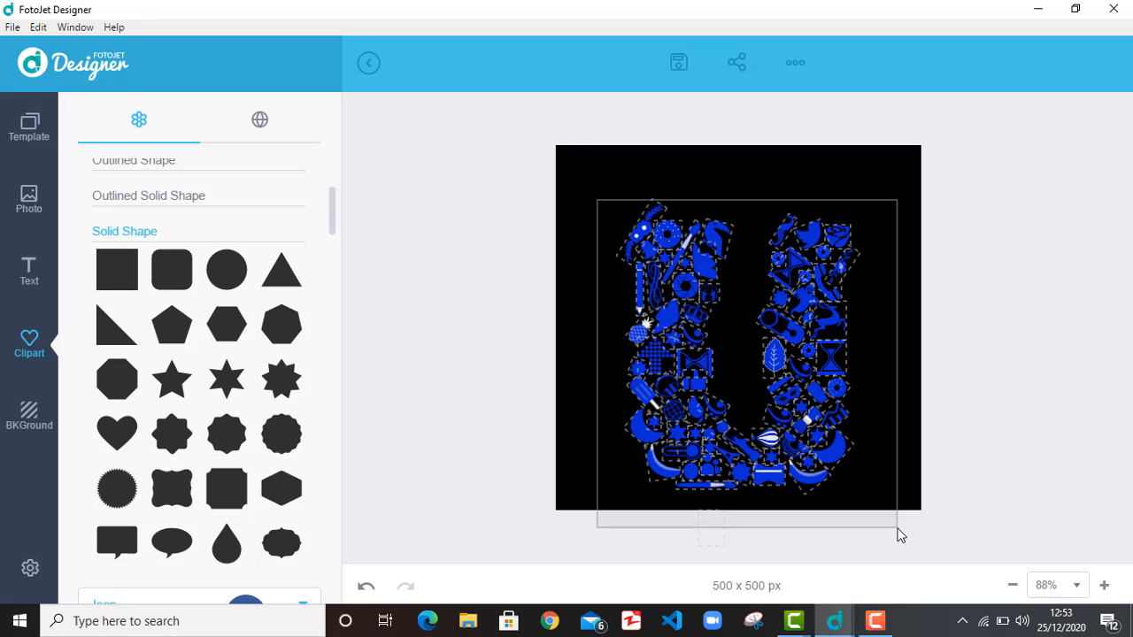
{"action": "left_click_drag", "start_coordinate": [898, 528], "coordinate": [895, 532]}
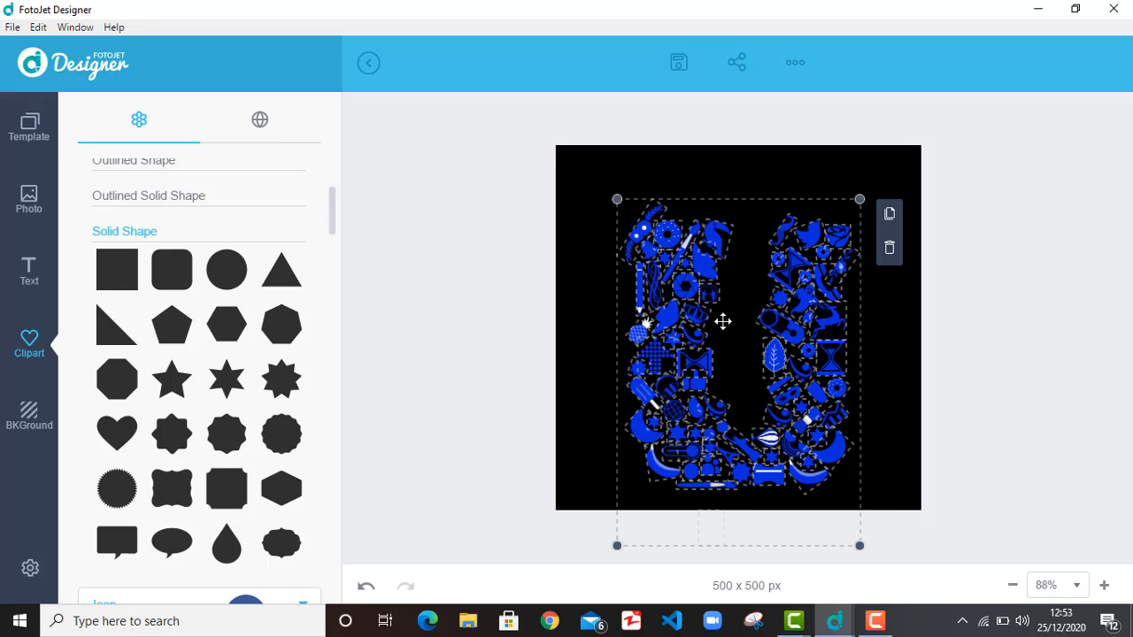
{"action": "left_click_drag", "start_coordinate": [770, 340], "coordinate": [769, 287]}
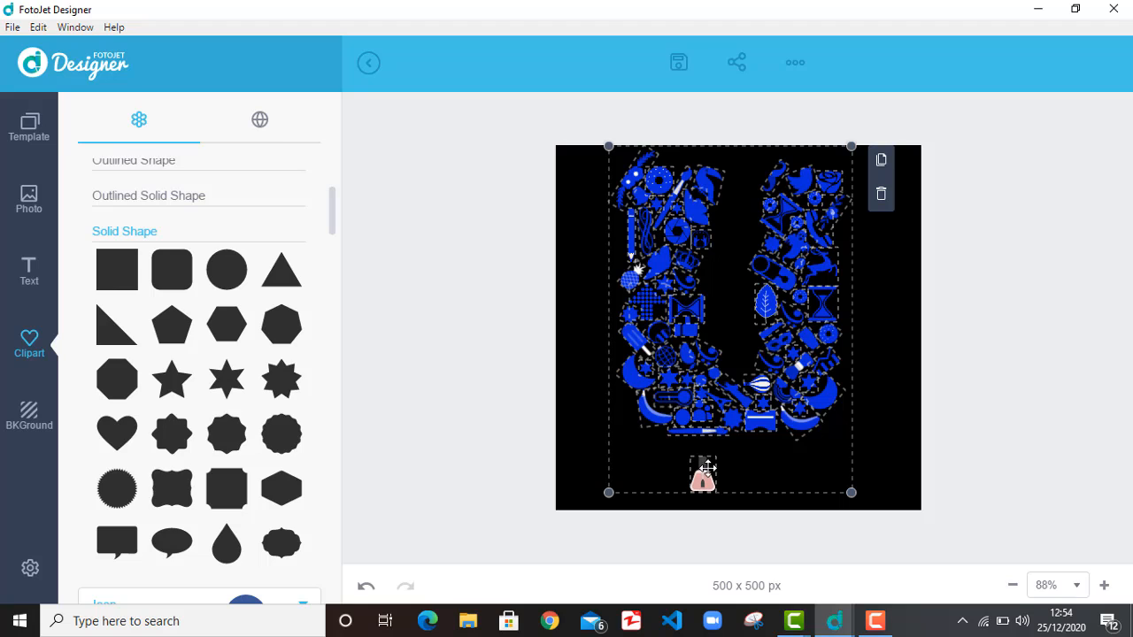
{"action": "left_click", "coordinate": [906, 392]}
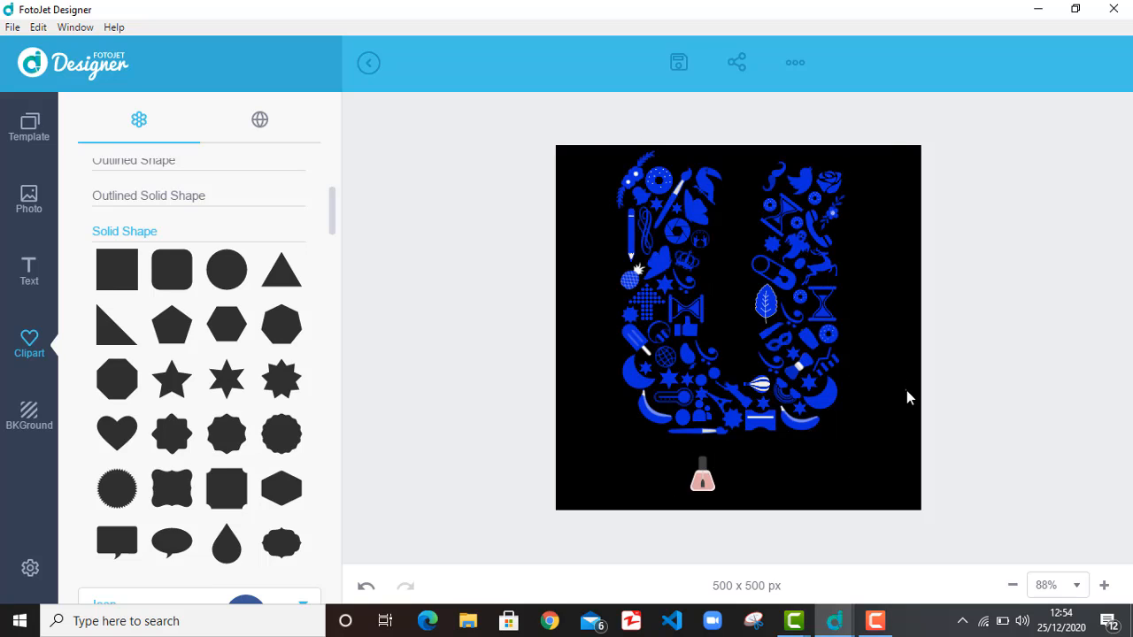
{"action": "left_click", "coordinate": [704, 476]}
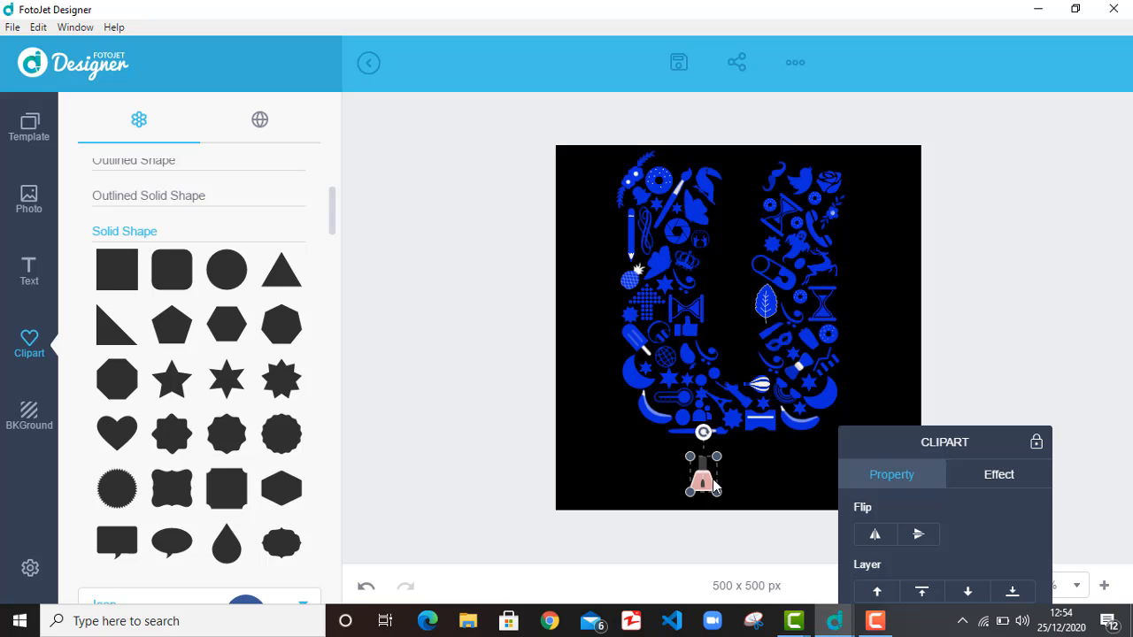
{"action": "key", "text": "Delete"}
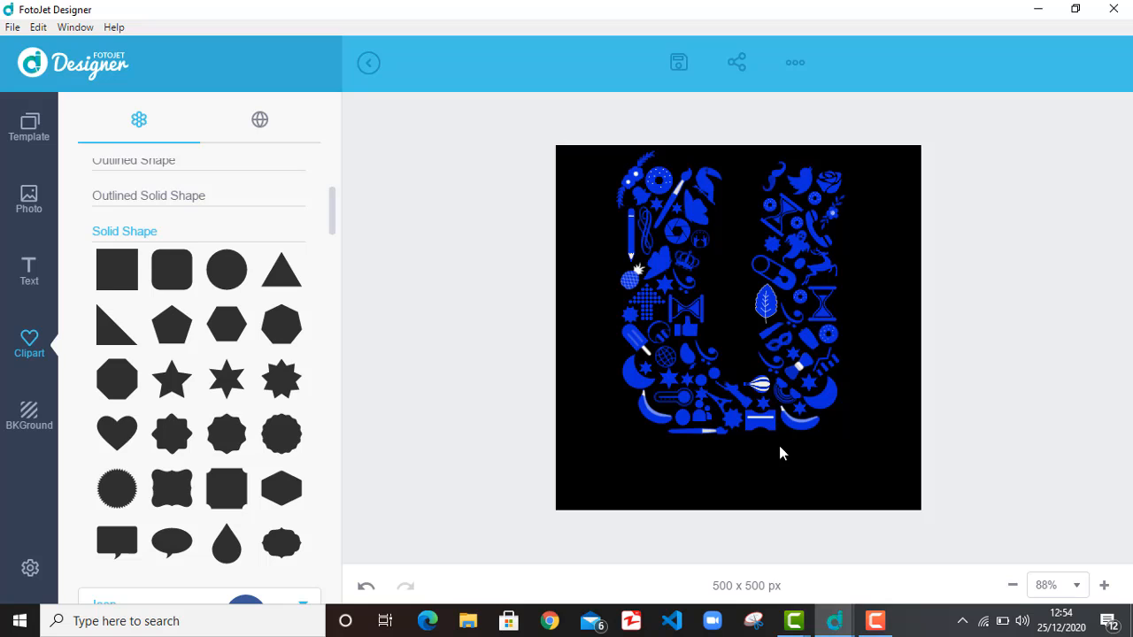
Step: Select all the pieces of the U, move them down slightly and scale the whole letter down proportionally
{"action": "left_click_drag", "start_coordinate": [582, 148], "coordinate": [888, 463]}
{"action": "left_click_drag", "start_coordinate": [734, 357], "coordinate": [739, 378]}
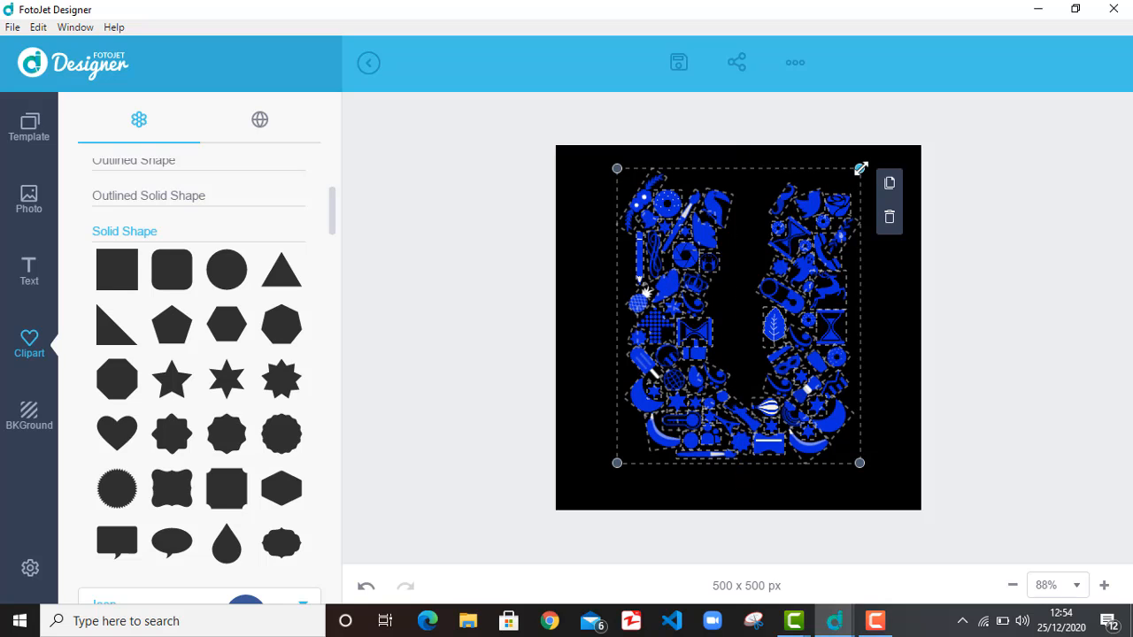
{"action": "left_click_drag", "start_coordinate": [860, 168], "coordinate": [863, 255]}
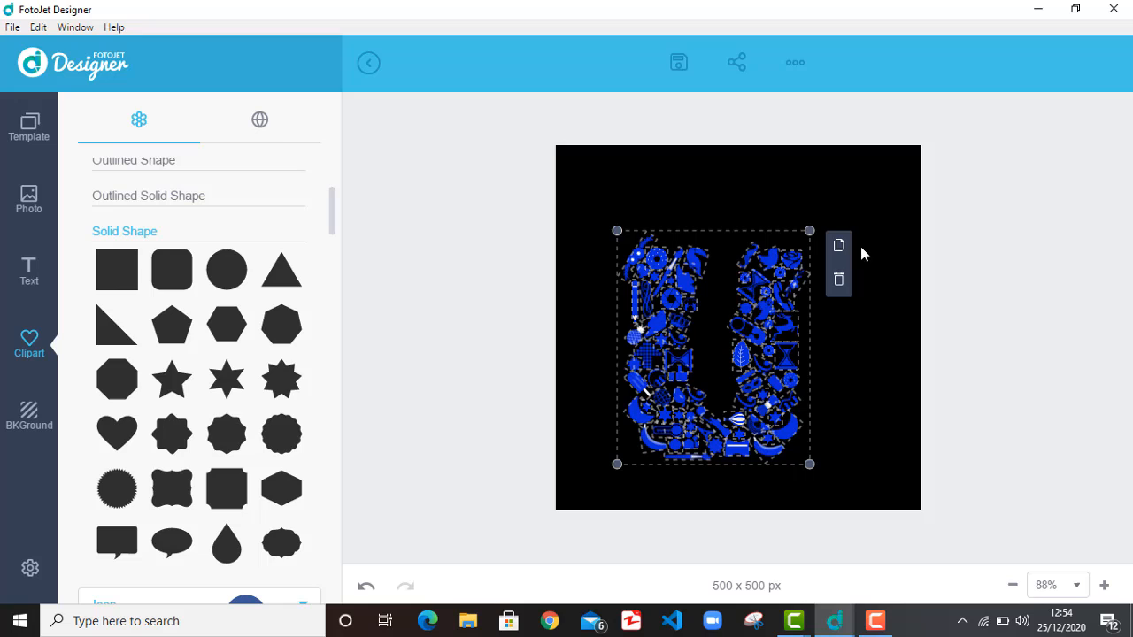
{"action": "left_click", "coordinate": [873, 348]}
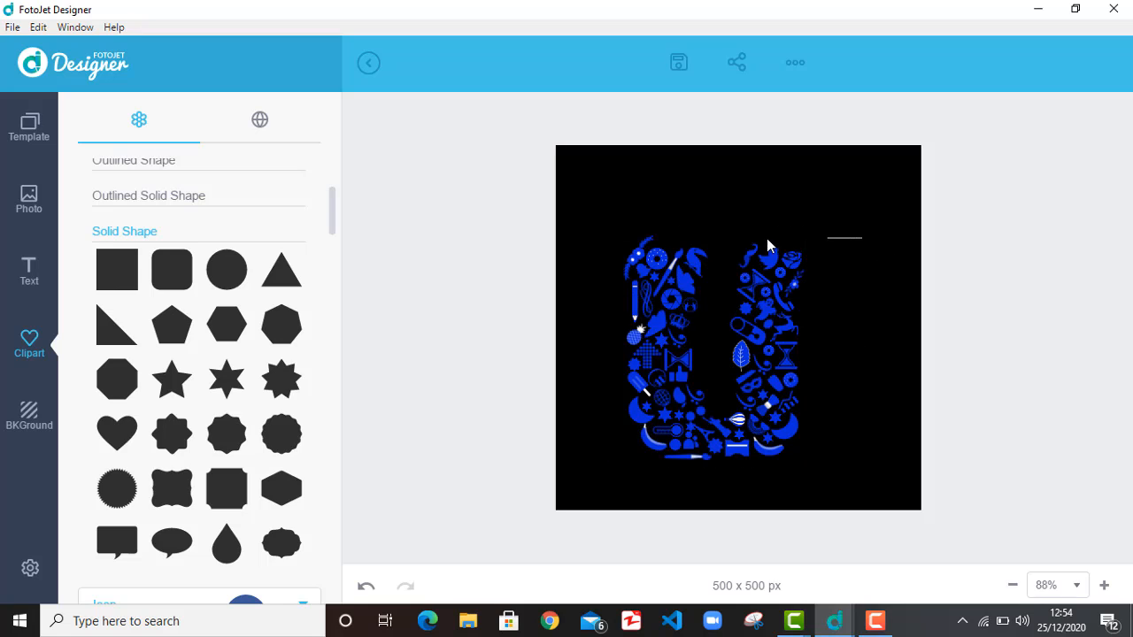
Step: Select the whole reduced U and move it to the upper half of the canvas, aligned to the vertical centre guide
{"action": "left_click_drag", "start_coordinate": [767, 245], "coordinate": [629, 488]}
{"action": "mouse_move", "coordinate": [680, 411]}
{"action": "left_mouse_down"}
{"action": "mouse_move", "coordinate": [699, 374]}
{"action": "mouse_move", "coordinate": [692, 359]}
{"action": "mouse_move", "coordinate": [700, 403]}
{"action": "left_mouse_up"}
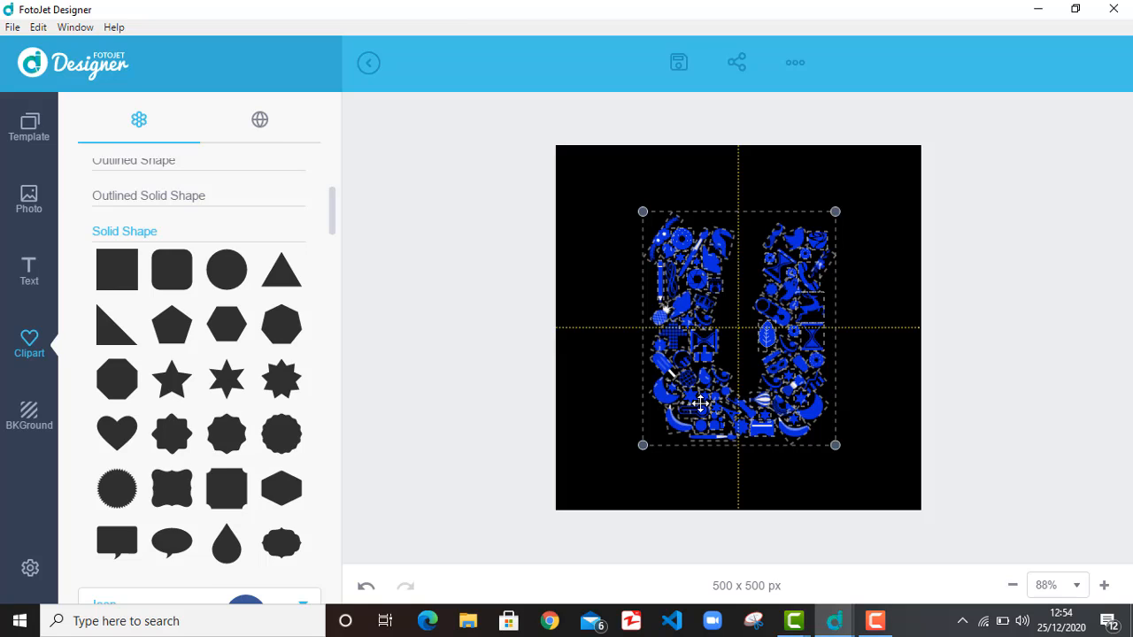
{"action": "left_click_drag", "start_coordinate": [700, 403], "coordinate": [704, 372]}
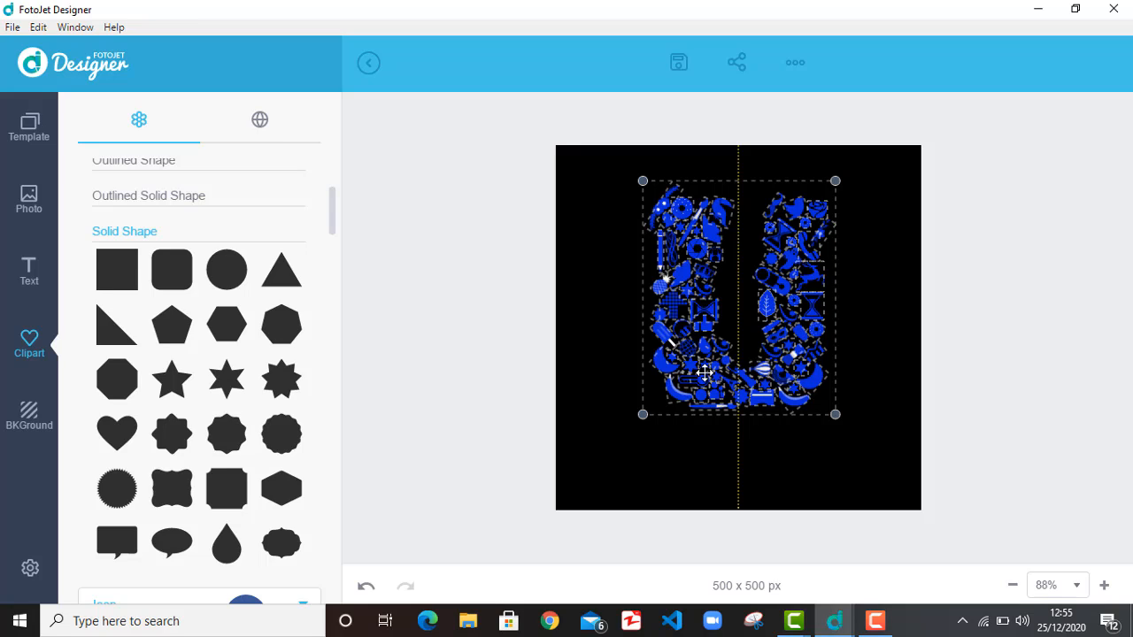
{"action": "left_click_drag", "start_coordinate": [704, 373], "coordinate": [704, 373]}
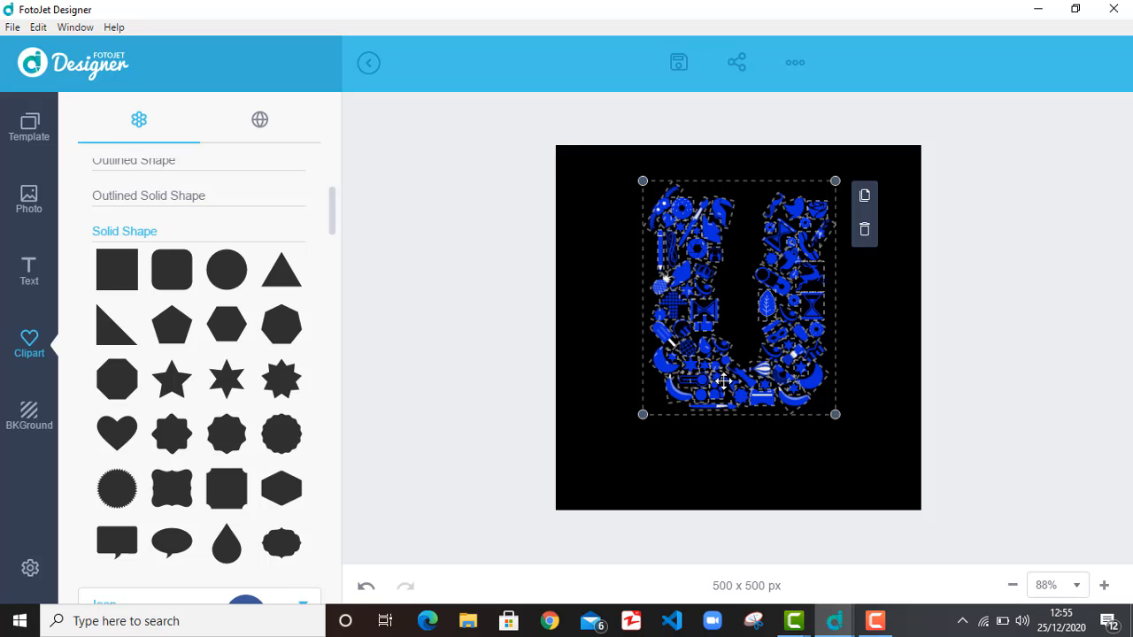
{"action": "left_click", "coordinate": [616, 338]}
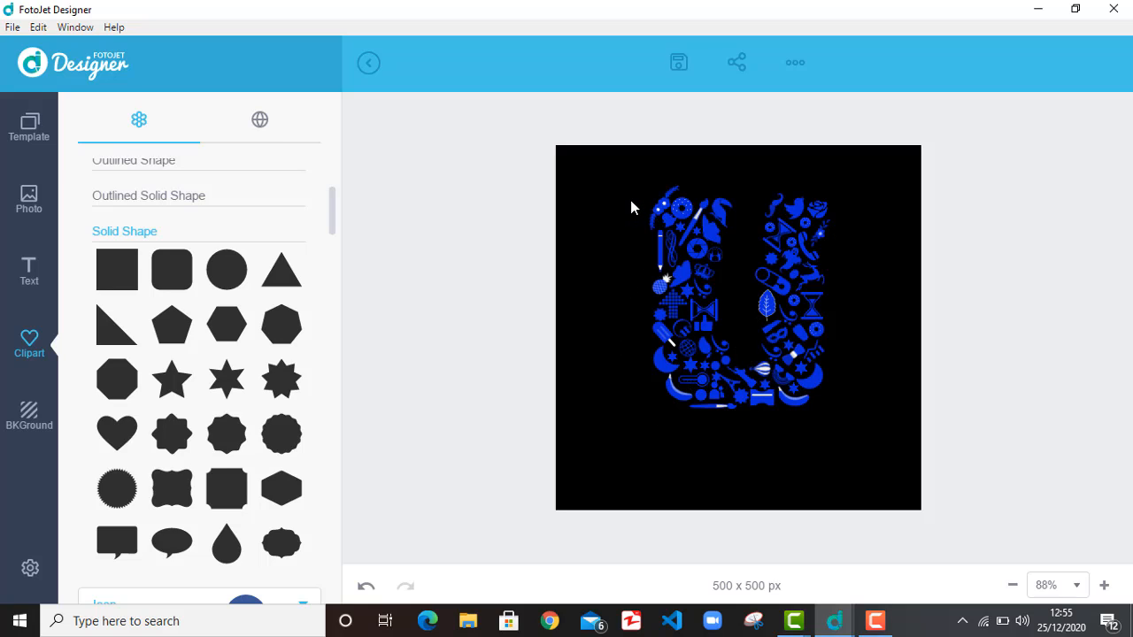
Step: Reselect the entire U and fine-tune its horizontal centring on the canvas
{"action": "left_click_drag", "start_coordinate": [630, 208], "coordinate": [849, 438]}
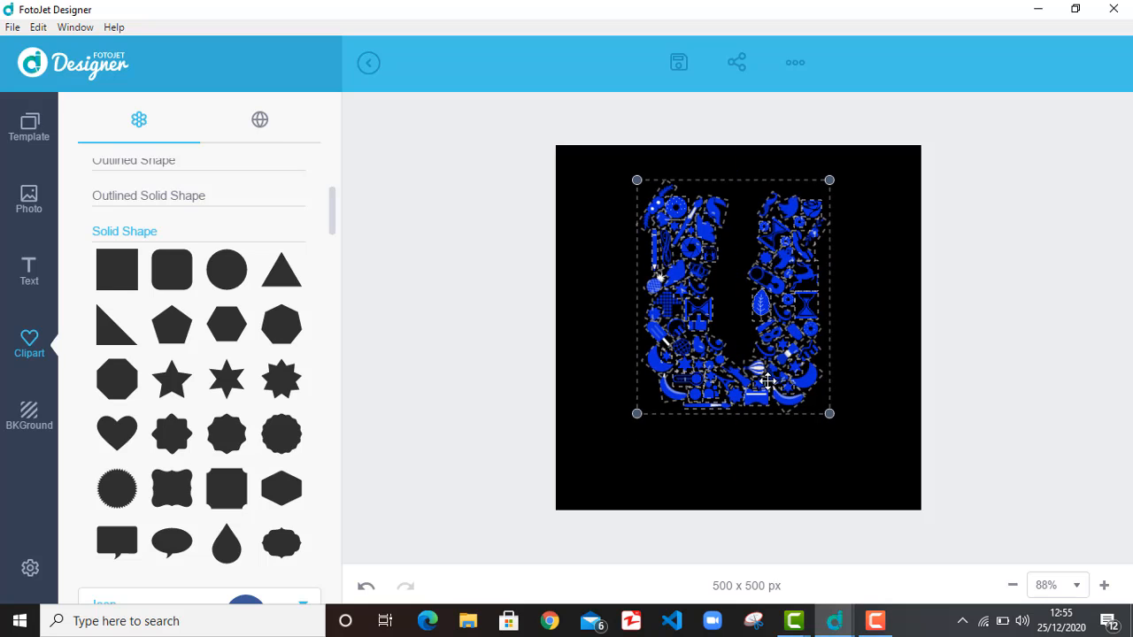
{"action": "left_click_drag", "start_coordinate": [767, 382], "coordinate": [778, 378]}
{"action": "left_click_drag", "start_coordinate": [777, 382], "coordinate": [778, 379]}
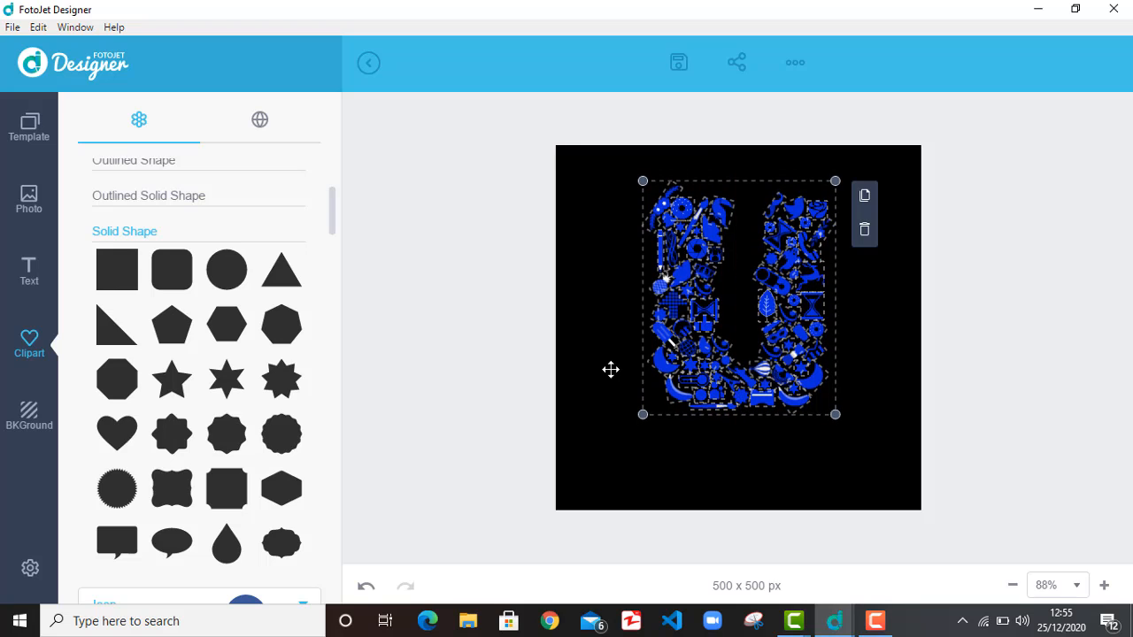
{"action": "left_click", "coordinate": [594, 356]}
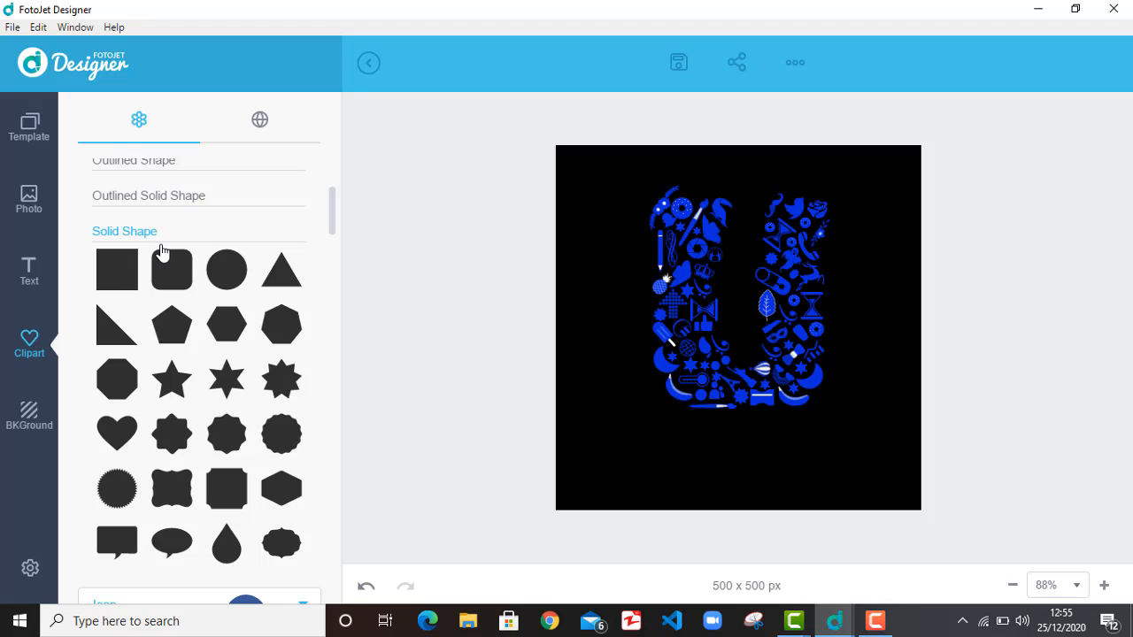
Step: Add a heading text box to the canvas and clear its placeholder text
{"action": "scroll", "coordinate": [162, 252], "scroll_direction": "up", "scroll_amount": 3}
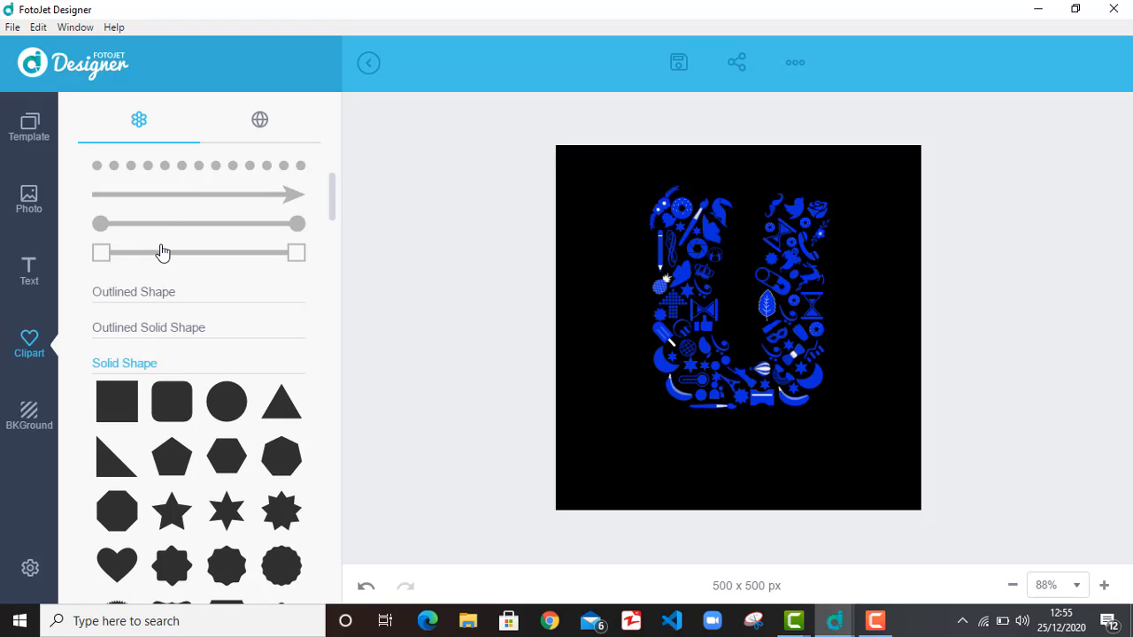
{"action": "scroll", "coordinate": [162, 252], "scroll_direction": "up", "scroll_amount": 2}
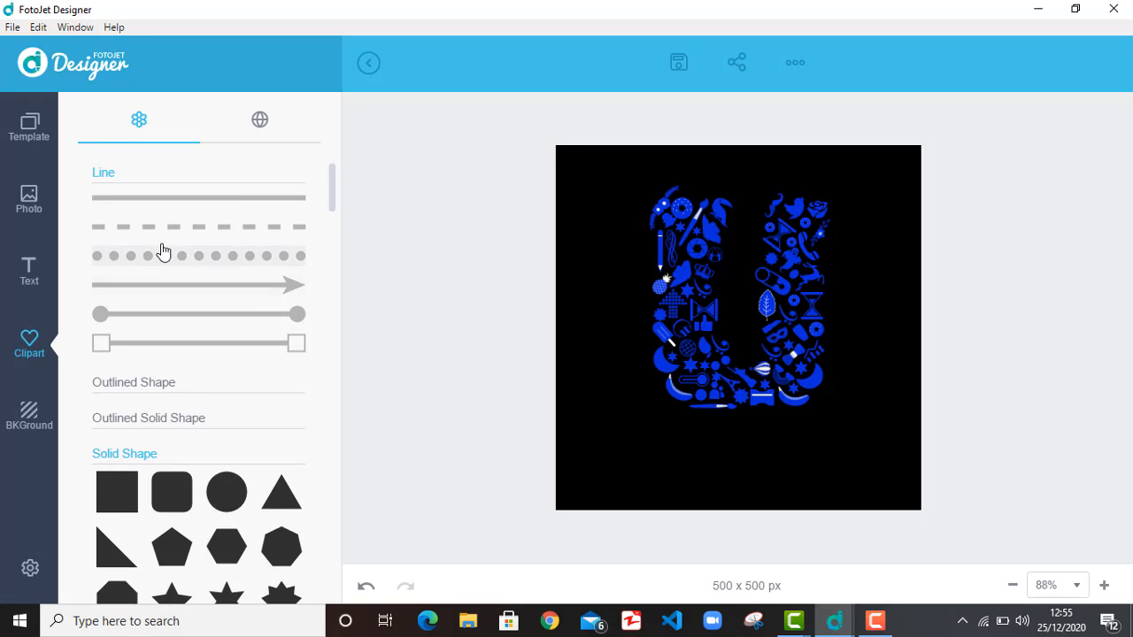
{"action": "left_click", "coordinate": [34, 264]}
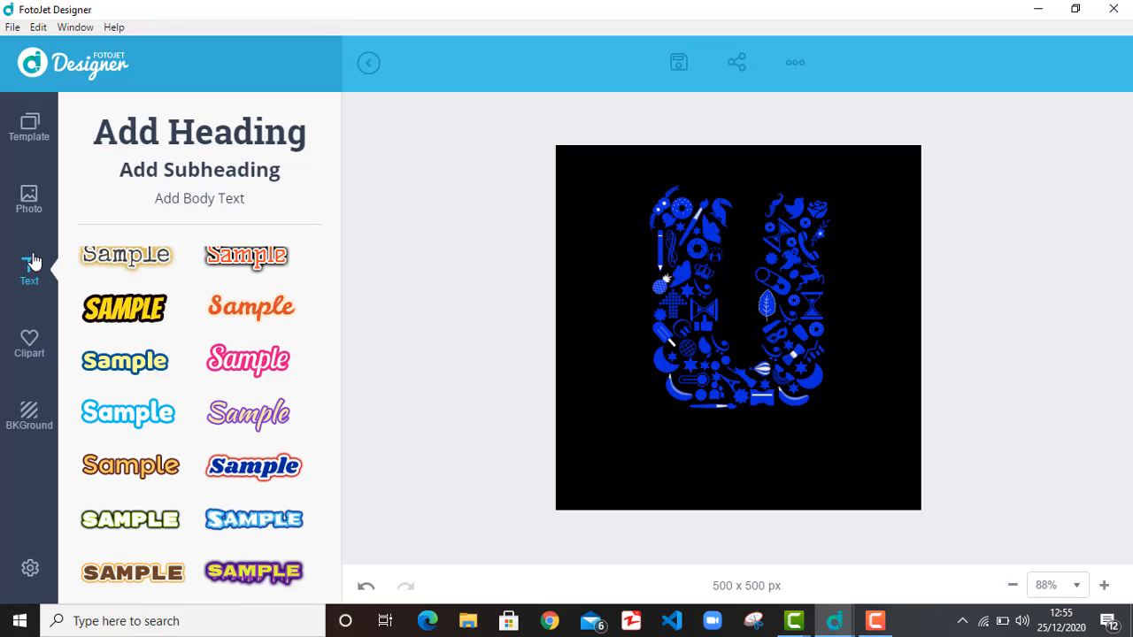
{"action": "left_click", "coordinate": [202, 148]}
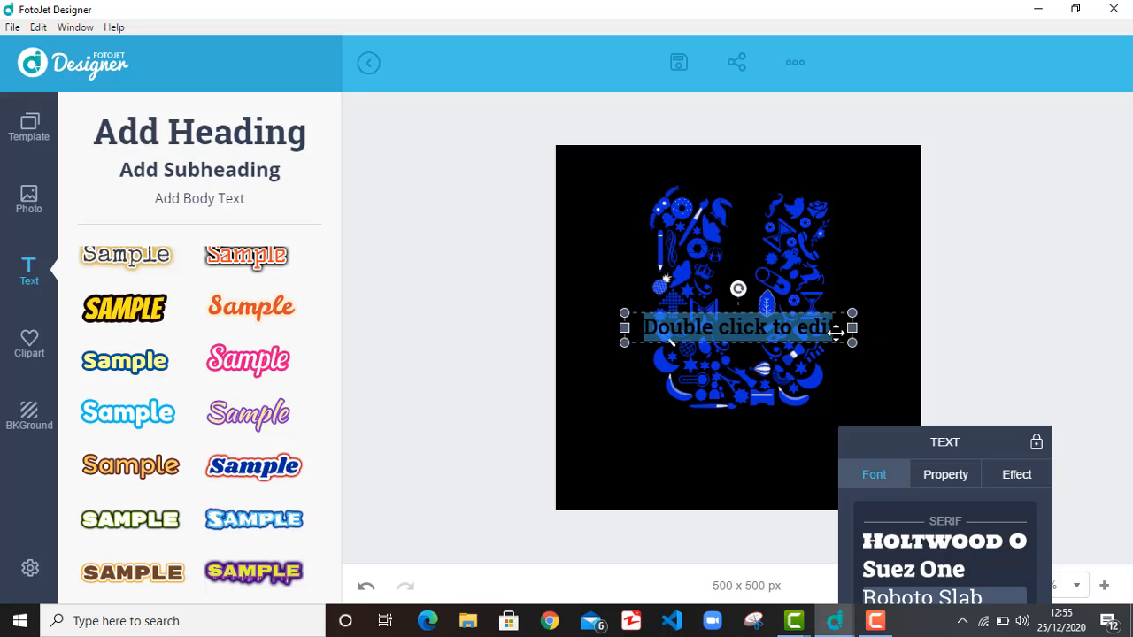
{"action": "key", "text": "BackSpace"}
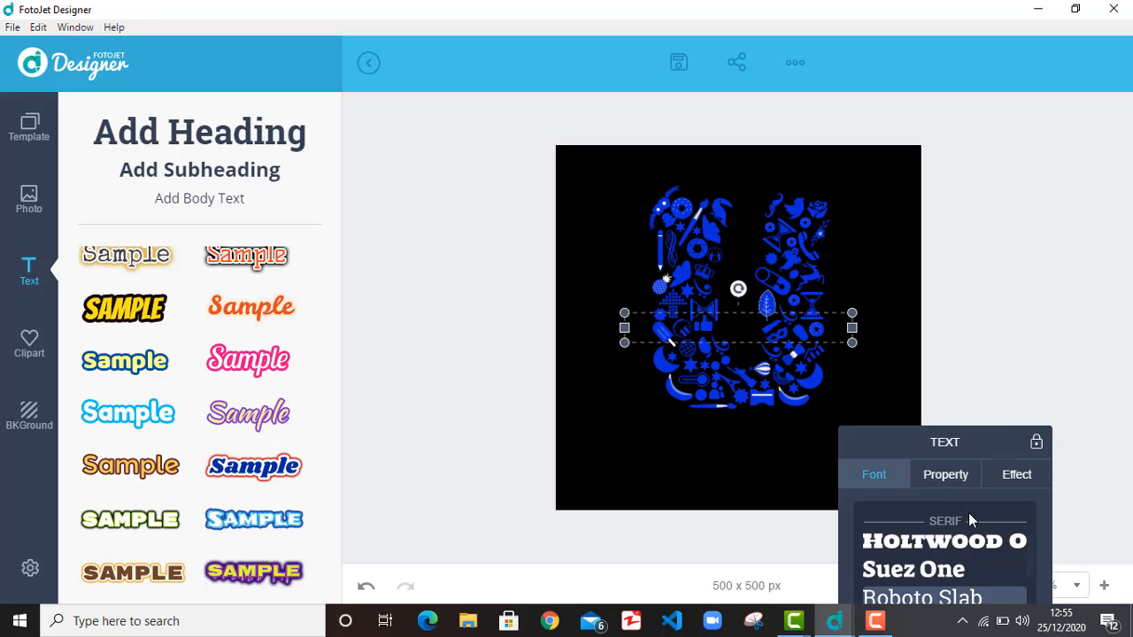
Step: Set the empty heading's text colour to blue 092DDB
{"action": "left_click", "coordinate": [1017, 478]}
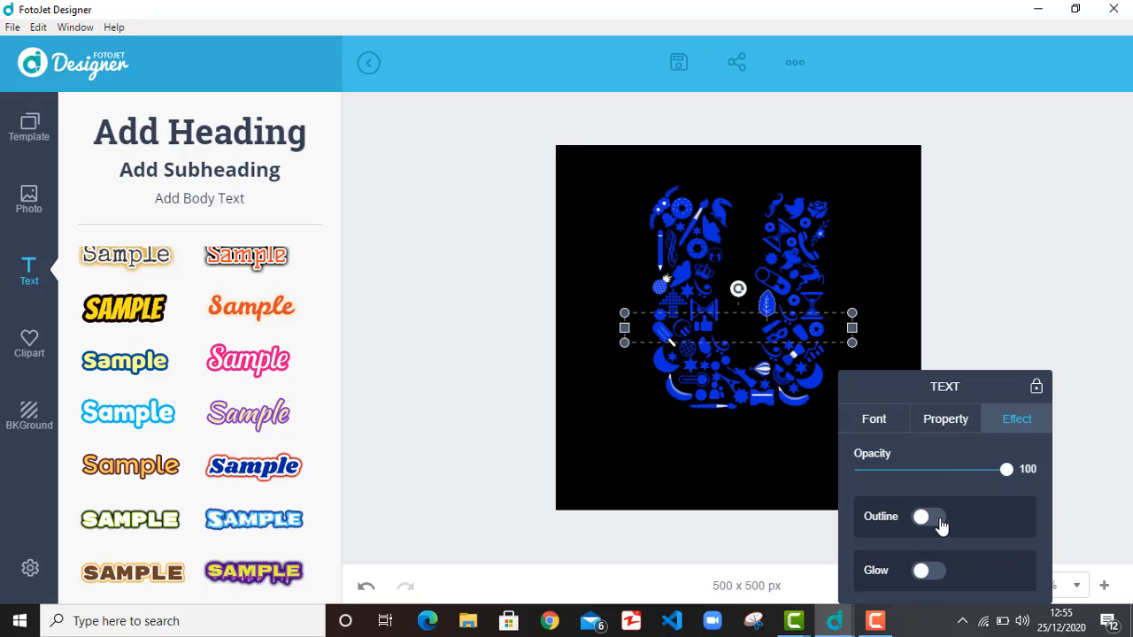
{"action": "left_click", "coordinate": [883, 425]}
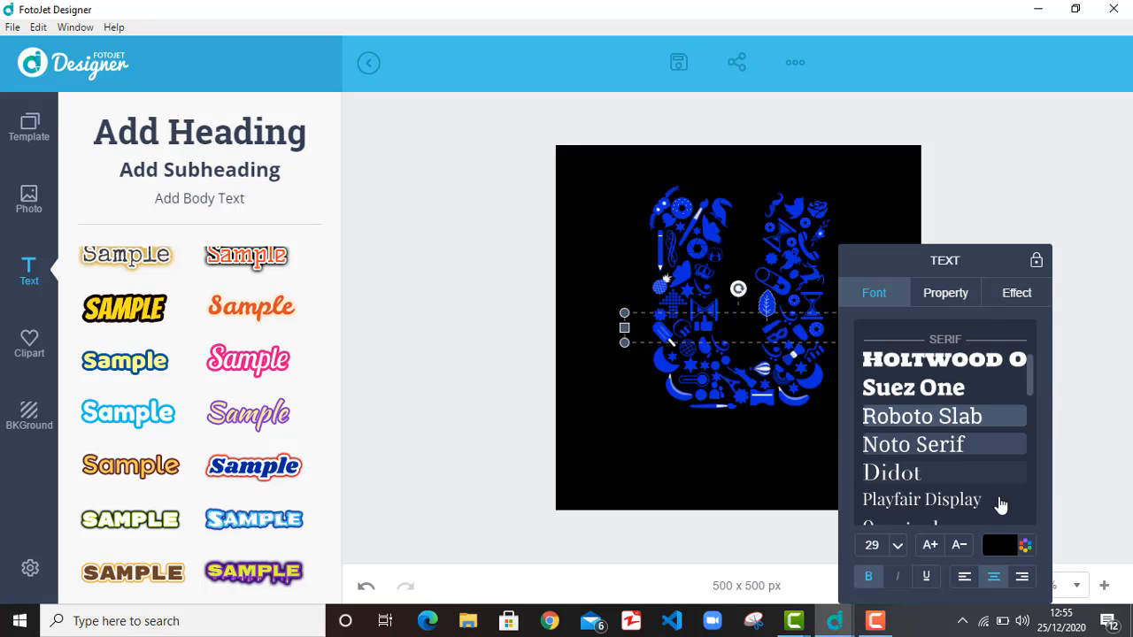
{"action": "left_click", "coordinate": [1025, 547]}
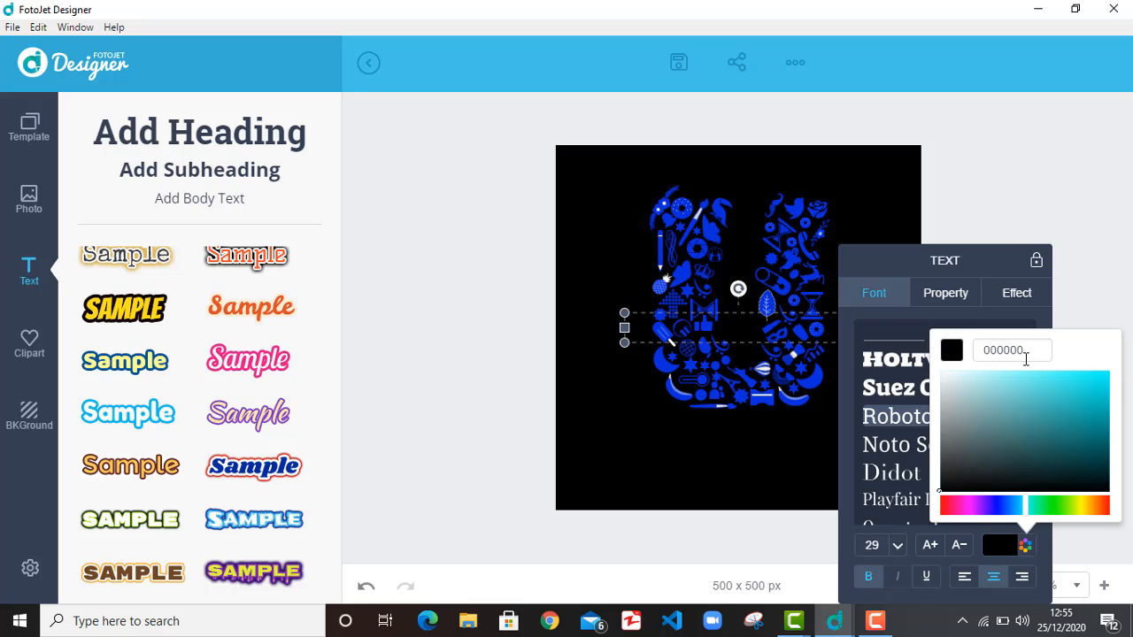
{"action": "left_click", "coordinate": [981, 350]}
{"action": "double_click", "coordinate": [980, 351]}
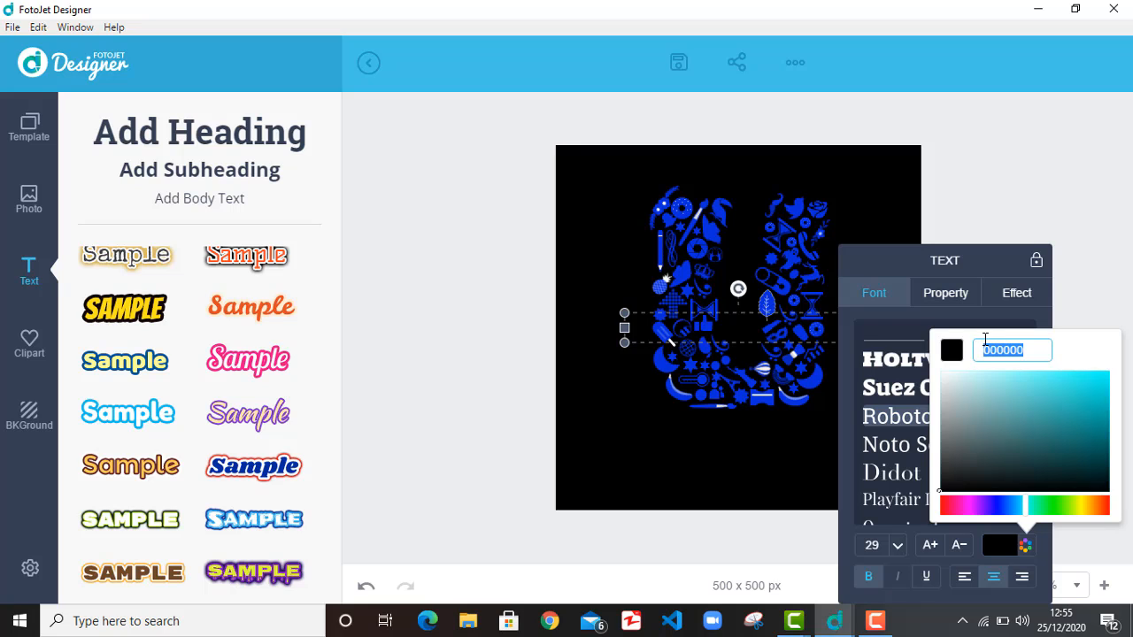
{"action": "type", "text": "092DDB"}
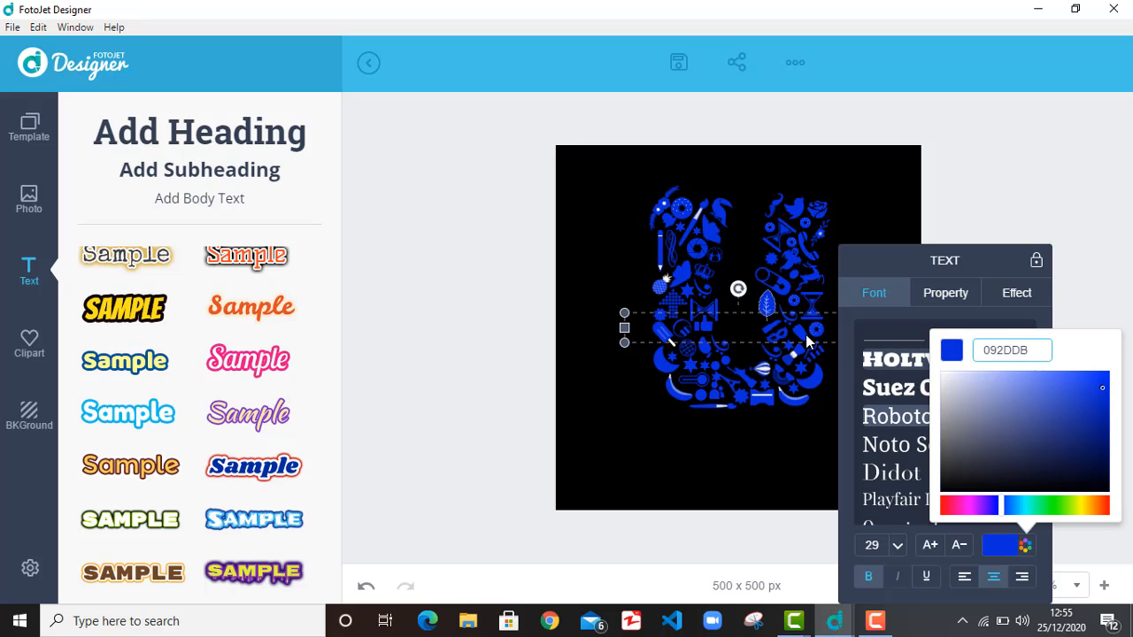
{"action": "key", "text": "Escape"}
Step: Enter "unilever" as the heading text, correcting the mistyped letters, and deselect the text box
{"action": "type", "text": "bgbg"}
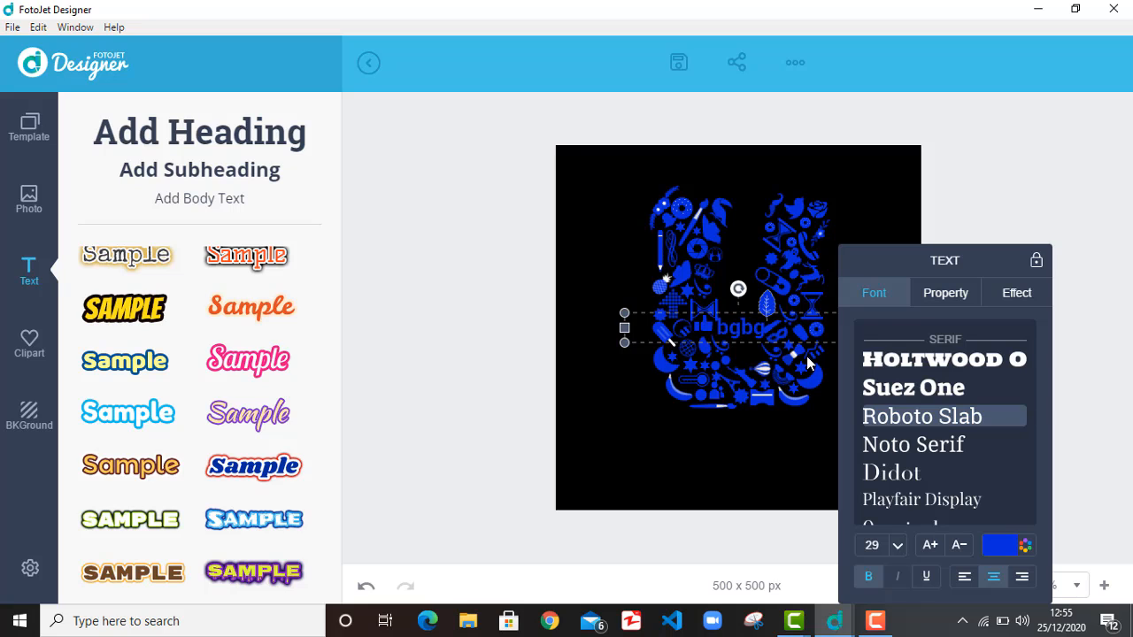
{"action": "key", "text": "BackSpace"}
{"action": "key", "text": "BackSpace"}
{"action": "key", "text": "BackSpace"}
{"action": "type", "text": "ilev"}
{"action": "left_click", "coordinate": [789, 469]}
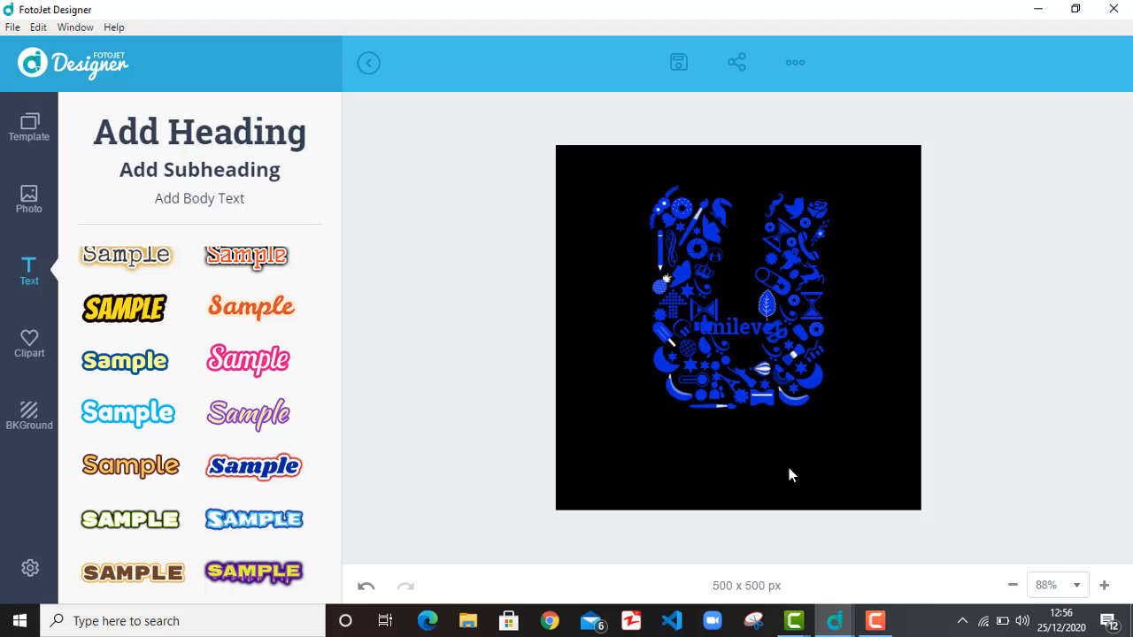
Step: Move the unilever heading just below the U and narrow its text box to fit the word, centred under the letter
{"action": "left_click_drag", "start_coordinate": [749, 365], "coordinate": [753, 434]}
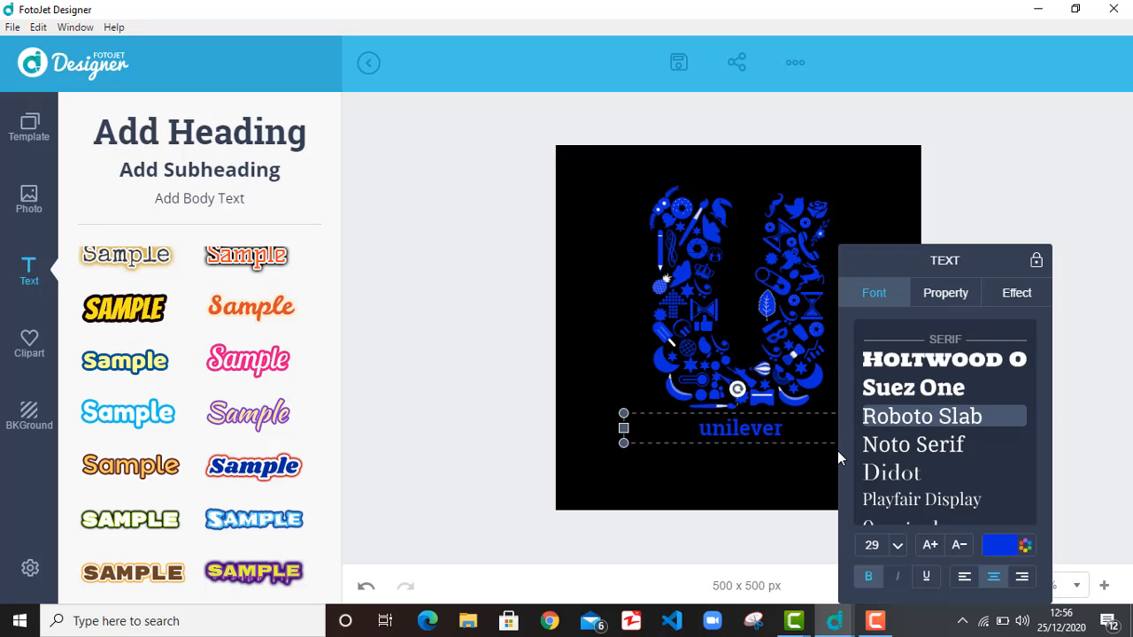
{"action": "left_click", "coordinate": [761, 461]}
{"action": "left_click", "coordinate": [770, 428]}
{"action": "left_click_drag", "start_coordinate": [624, 428], "coordinate": [690, 435]}
{"action": "left_click", "coordinate": [717, 453]}
{"action": "left_click", "coordinate": [719, 468]}
{"action": "left_click", "coordinate": [731, 433]}
{"action": "left_click", "coordinate": [733, 474]}
{"action": "left_click", "coordinate": [733, 435]}
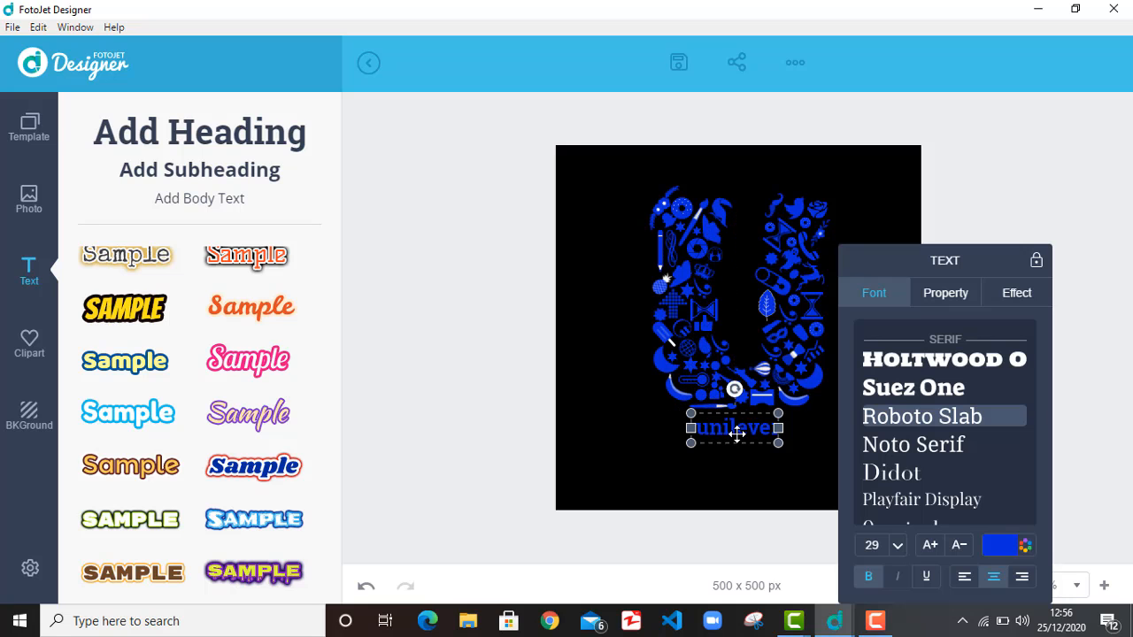
{"action": "mouse_move", "coordinate": [778, 434]}
{"action": "left_mouse_down"}
{"action": "mouse_move", "coordinate": [784, 443]}
{"action": "mouse_move", "coordinate": [755, 467]}
{"action": "mouse_move", "coordinate": [756, 437]}
{"action": "left_mouse_up"}
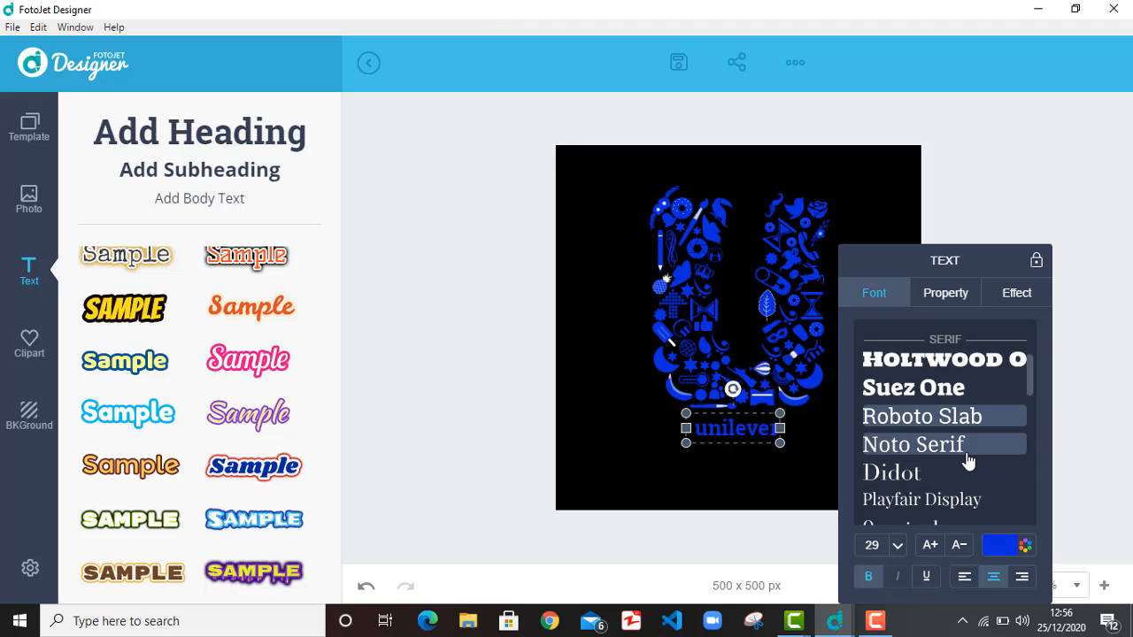
Step: Replace the heading text with the capitalised word "Unilever"
{"action": "double_click", "coordinate": [709, 428]}
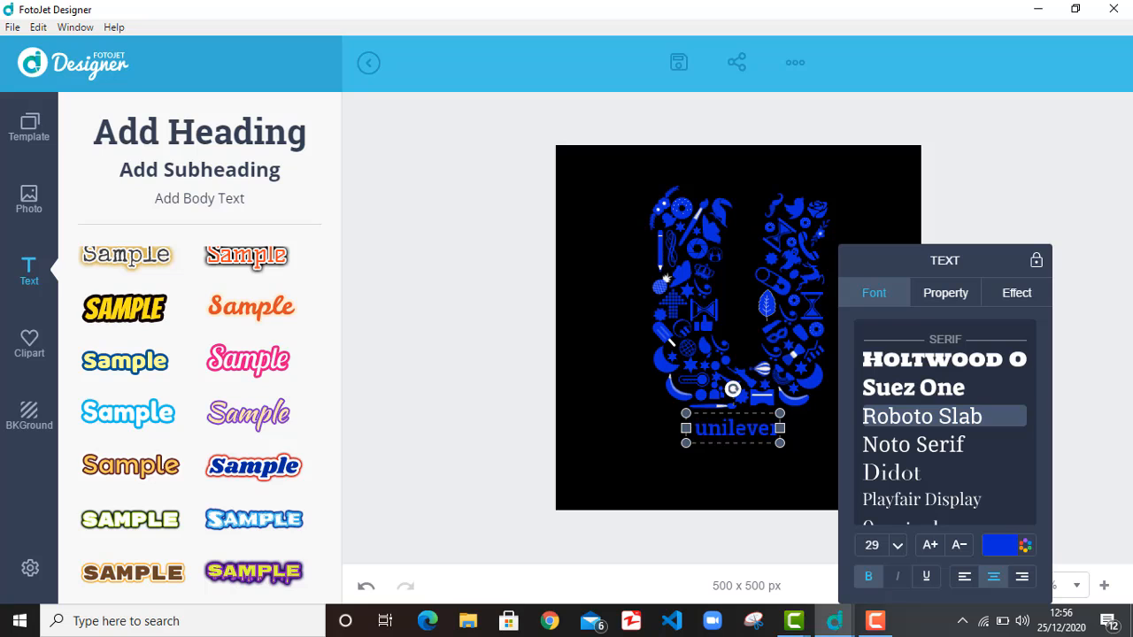
{"action": "left_click", "coordinate": [727, 458]}
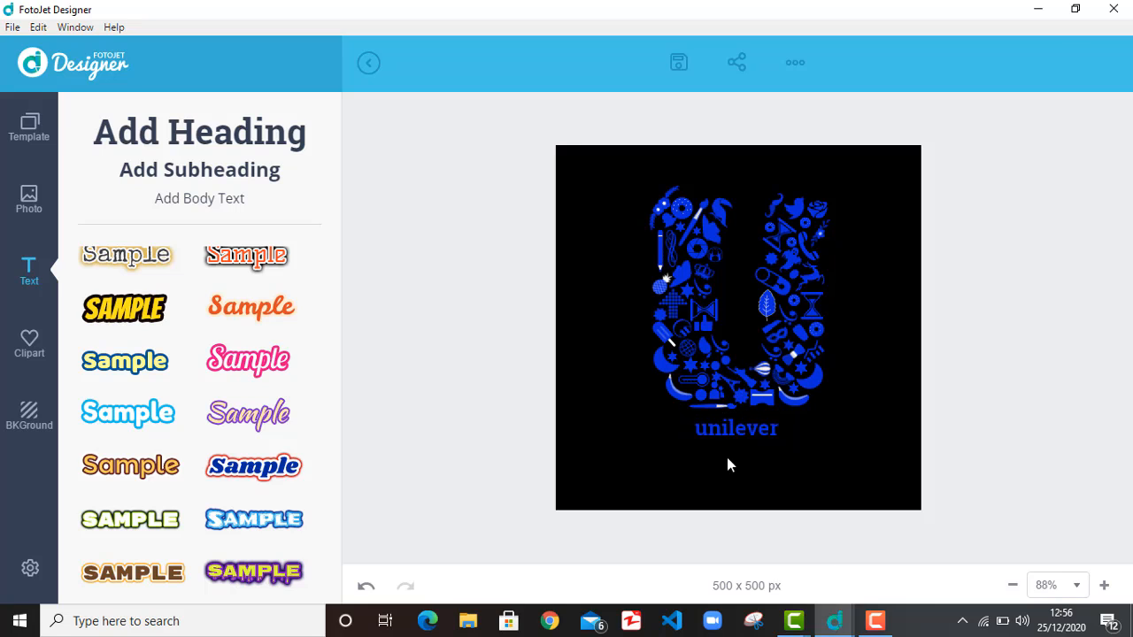
{"action": "left_click", "coordinate": [739, 432]}
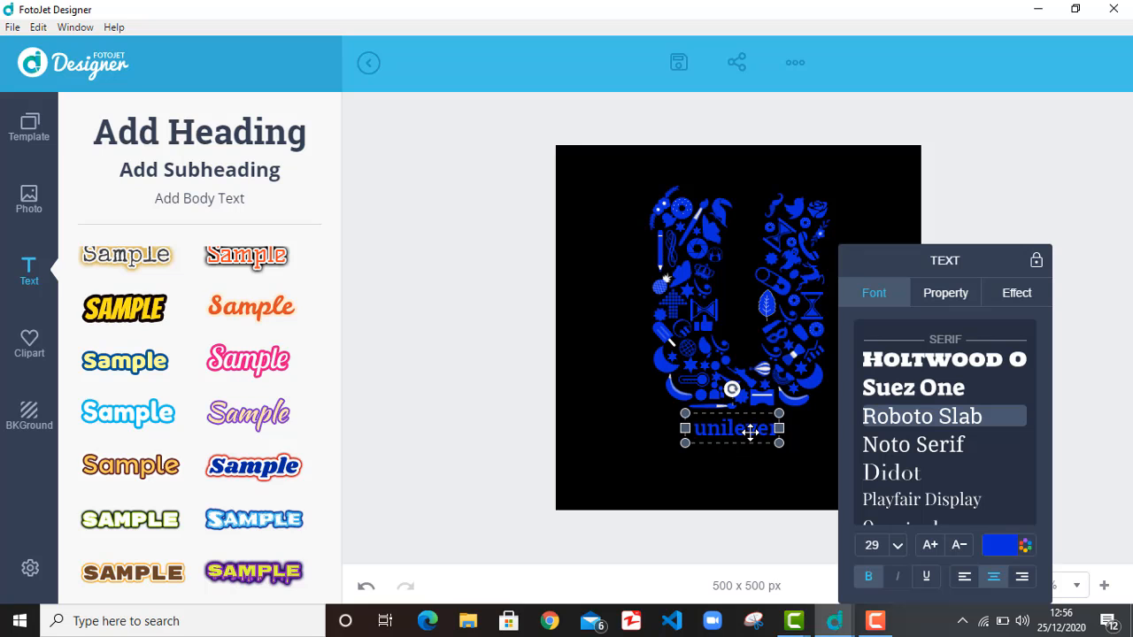
{"action": "double_click", "coordinate": [748, 429]}
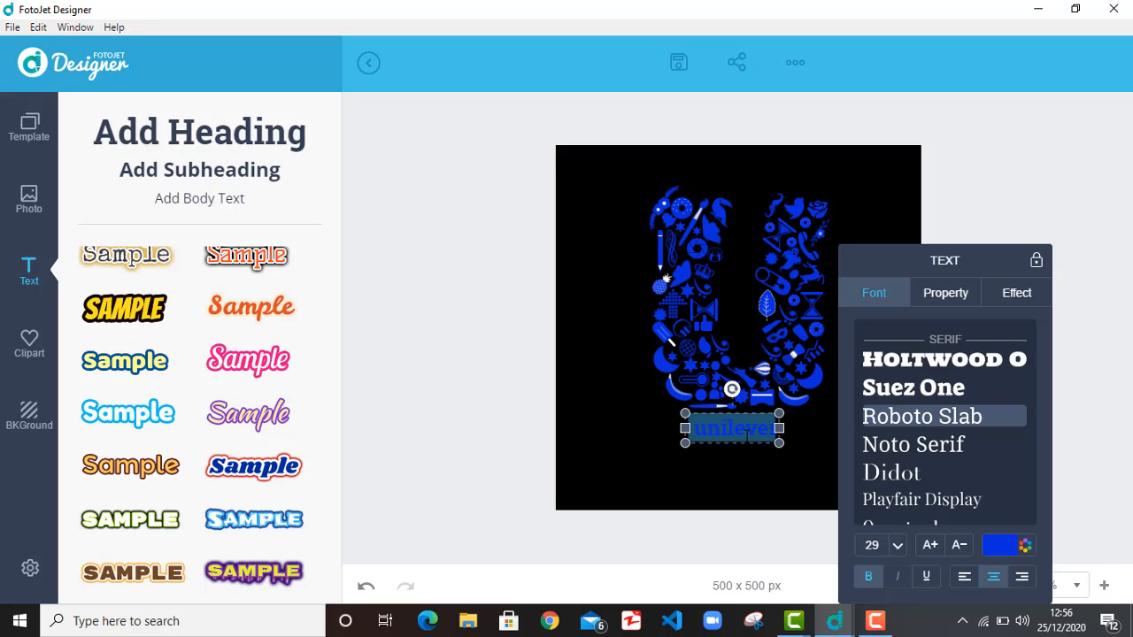
{"action": "key", "text": "BackSpace"}
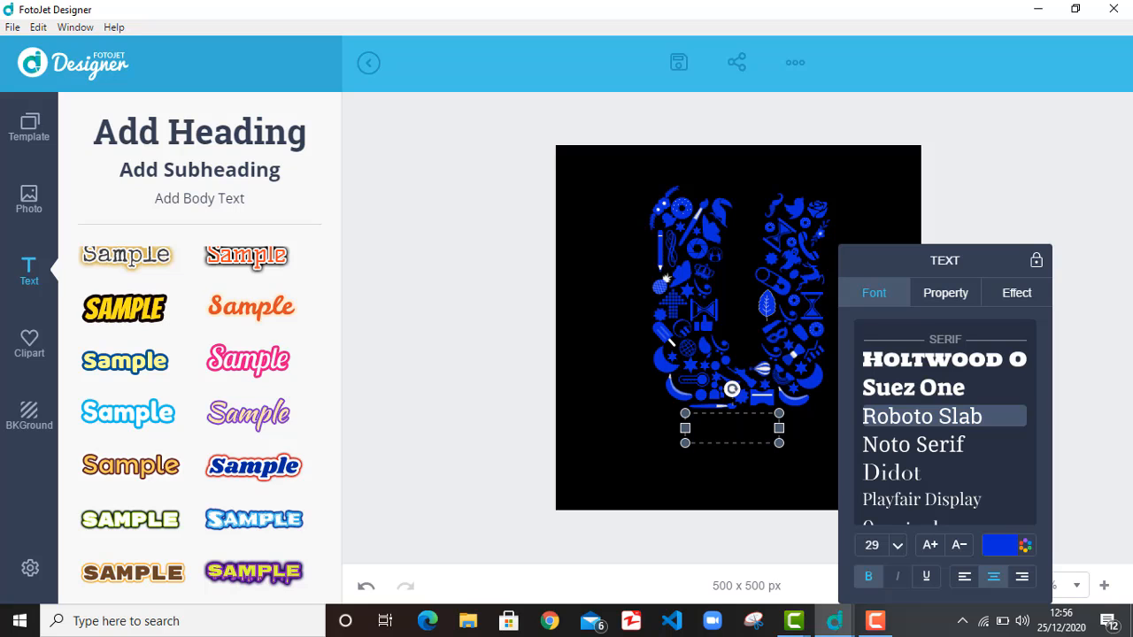
{"action": "type", "text": "Unilever"}
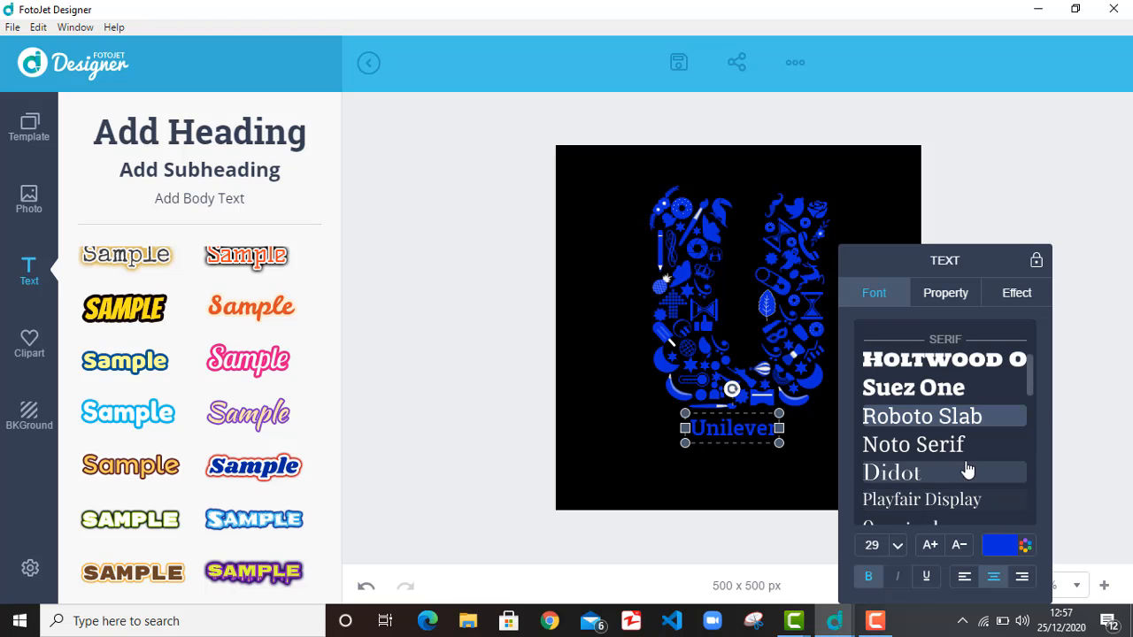
Step: Try several display fonts on the Unilever heading, including Monofett, Fugaz One and Monoton
{"action": "scroll", "coordinate": [927, 381], "scroll_direction": "down", "scroll_amount": 3}
{"action": "scroll", "coordinate": [927, 380], "scroll_direction": "down", "scroll_amount": 6}
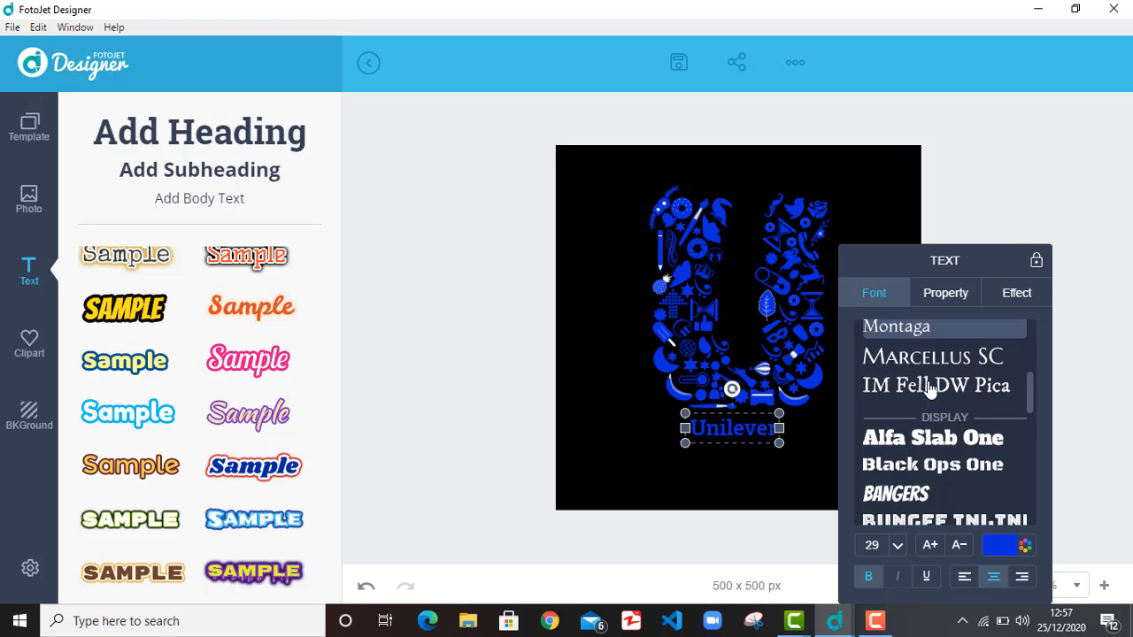
{"action": "scroll", "coordinate": [928, 381], "scroll_direction": "down", "scroll_amount": 1}
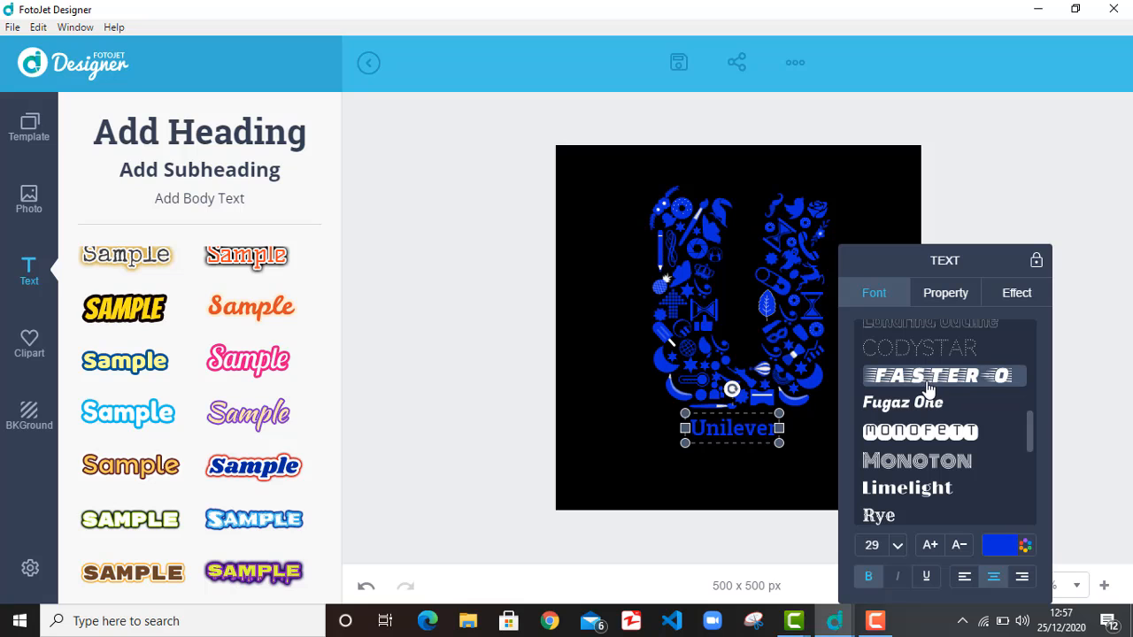
{"action": "left_click", "coordinate": [931, 379]}
{"action": "left_click", "coordinate": [920, 431]}
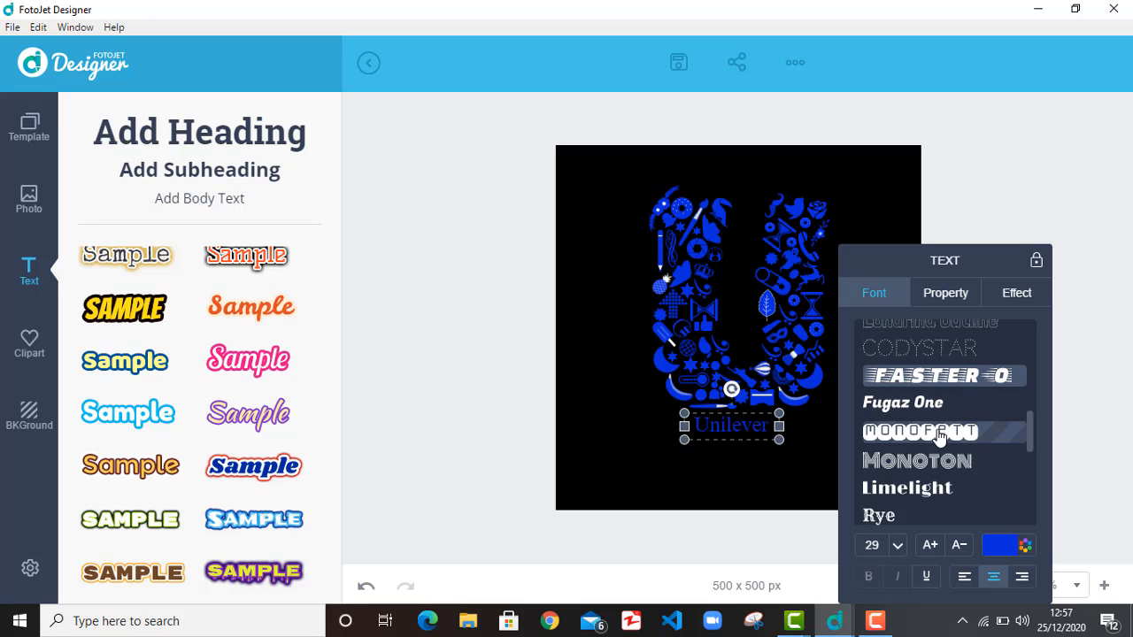
{"action": "left_click", "coordinate": [934, 405]}
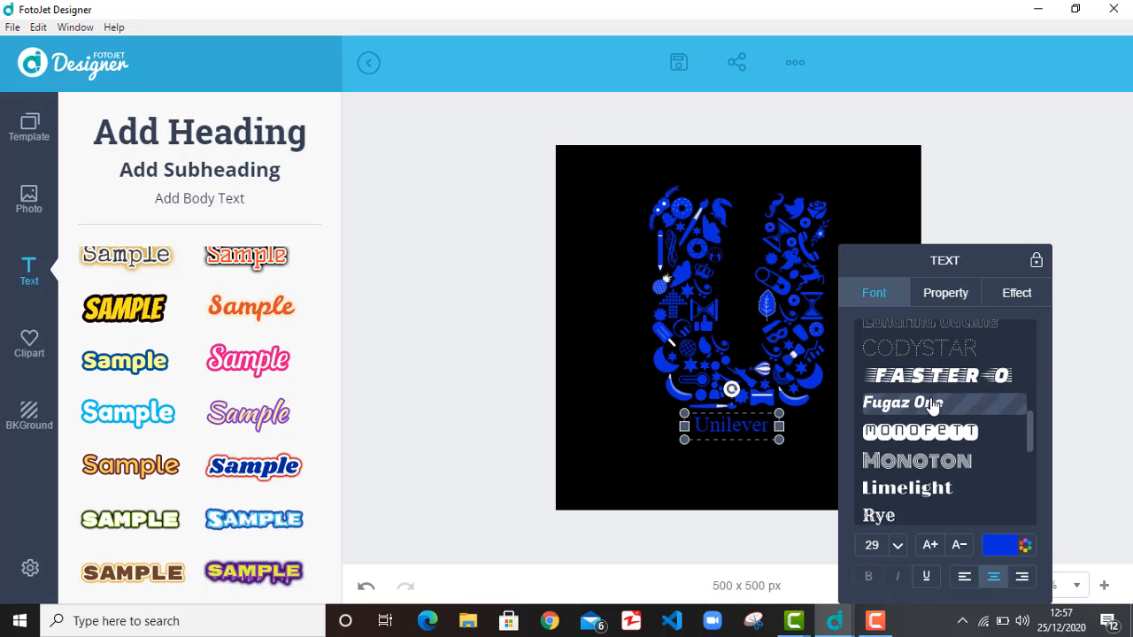
{"action": "left_click", "coordinate": [948, 467]}
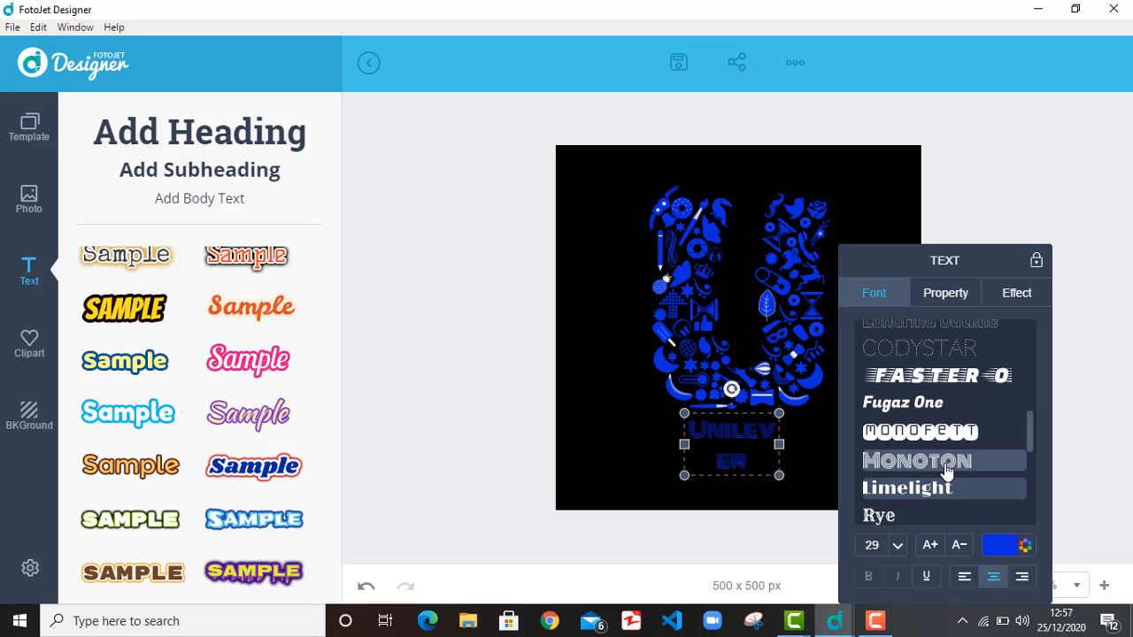
{"action": "scroll", "coordinate": [924, 491], "scroll_direction": "down", "scroll_amount": 5}
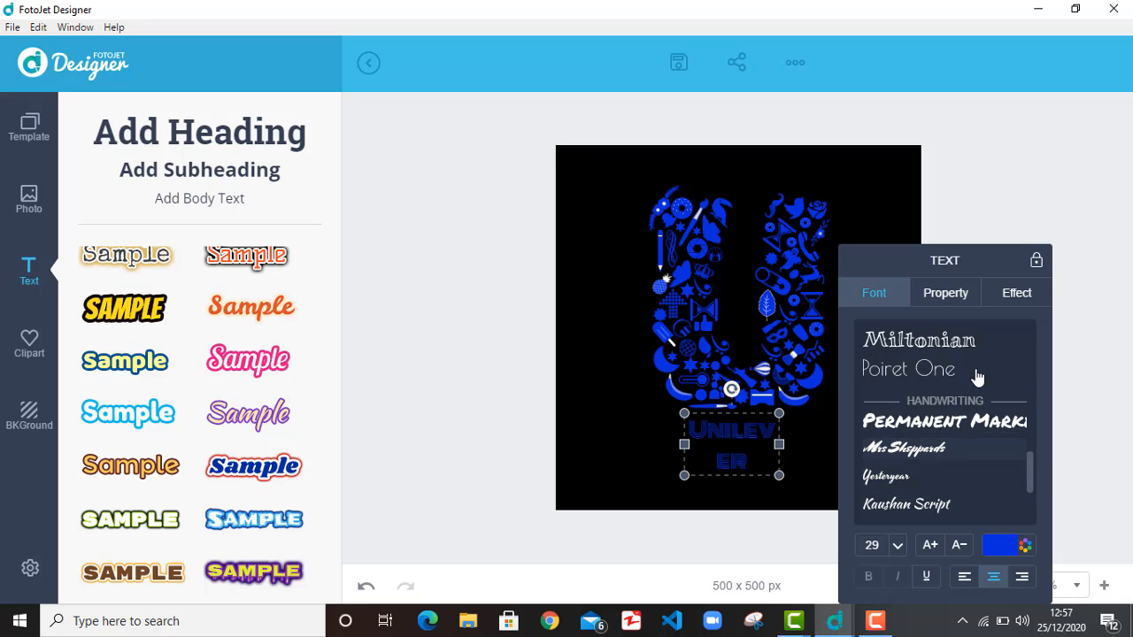
{"action": "left_click", "coordinate": [1009, 296]}
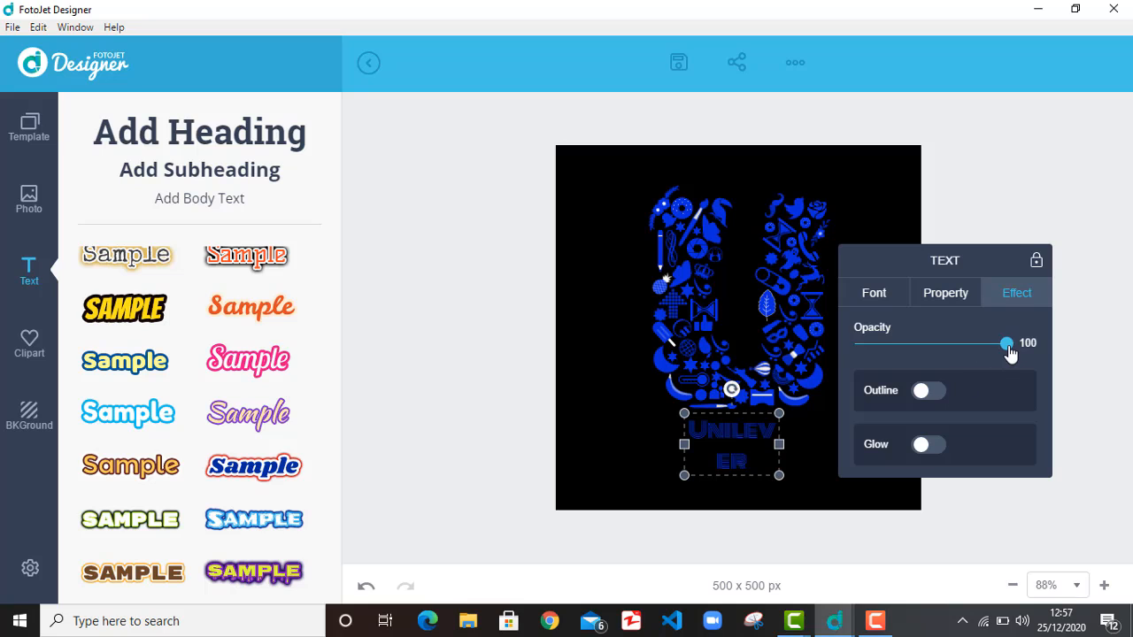
{"action": "mouse_move", "coordinate": [1009, 353]}
{"action": "left_mouse_down"}
{"action": "mouse_move", "coordinate": [930, 355]}
{"action": "mouse_move", "coordinate": [1017, 351]}
{"action": "left_mouse_up"}
{"action": "left_click", "coordinate": [953, 304]}
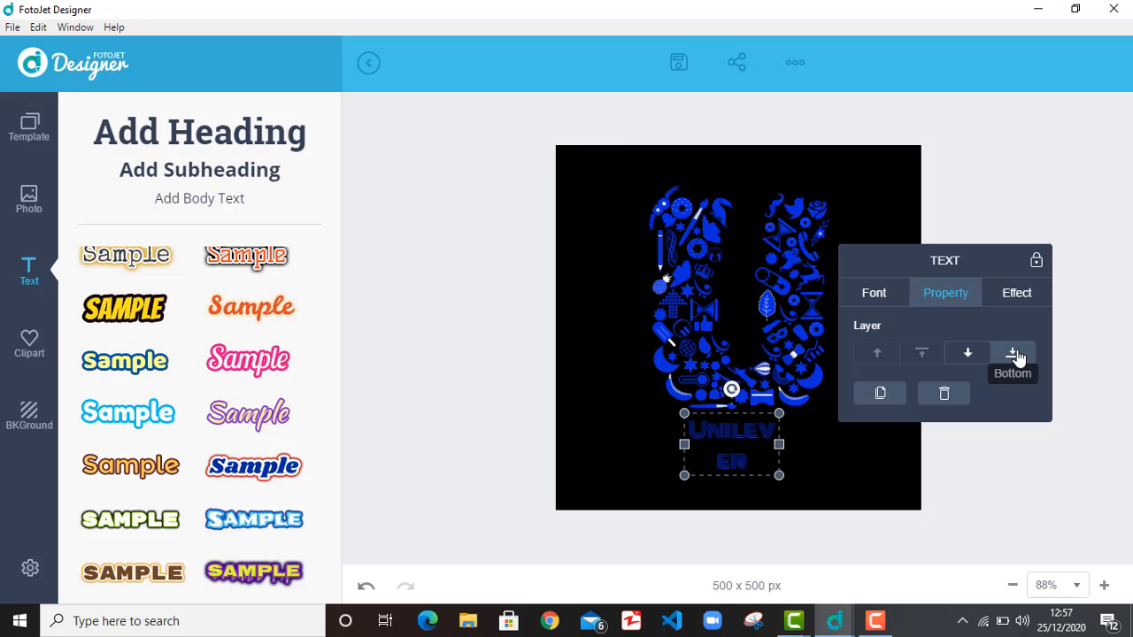
{"action": "left_click", "coordinate": [872, 299]}
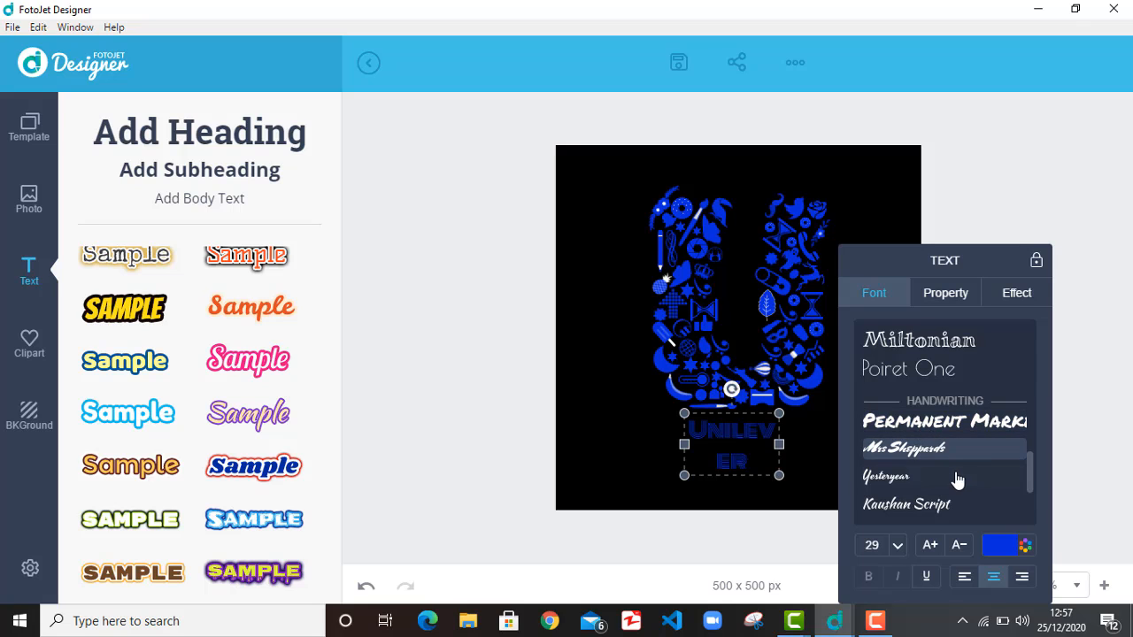
Step: Set the Unilever heading in the Cookie handwriting font and enlarge it to size 48
{"action": "scroll", "coordinate": [956, 480], "scroll_direction": "down", "scroll_amount": 2}
{"action": "scroll", "coordinate": [955, 482], "scroll_direction": "down", "scroll_amount": 1}
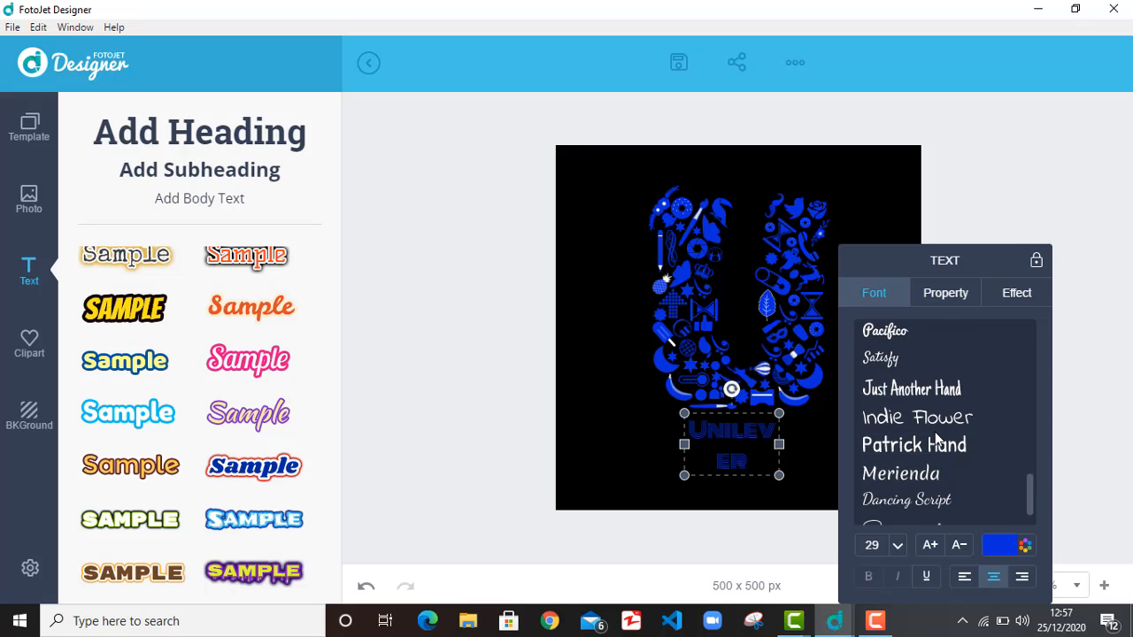
{"action": "scroll", "coordinate": [934, 434], "scroll_direction": "up", "scroll_amount": 4}
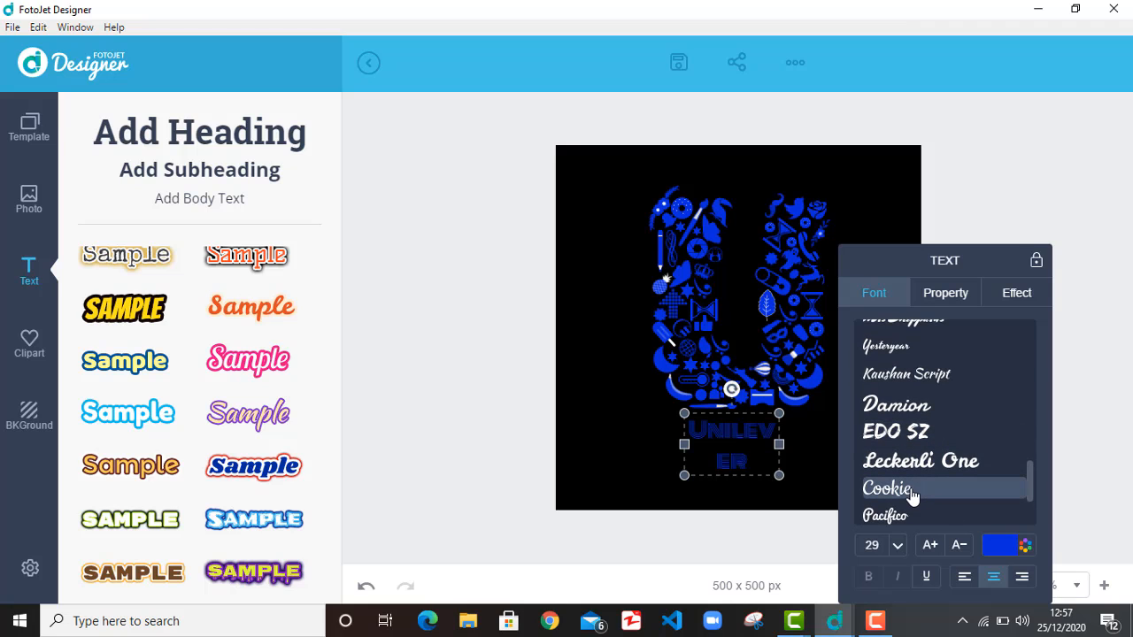
{"action": "left_click", "coordinate": [912, 493]}
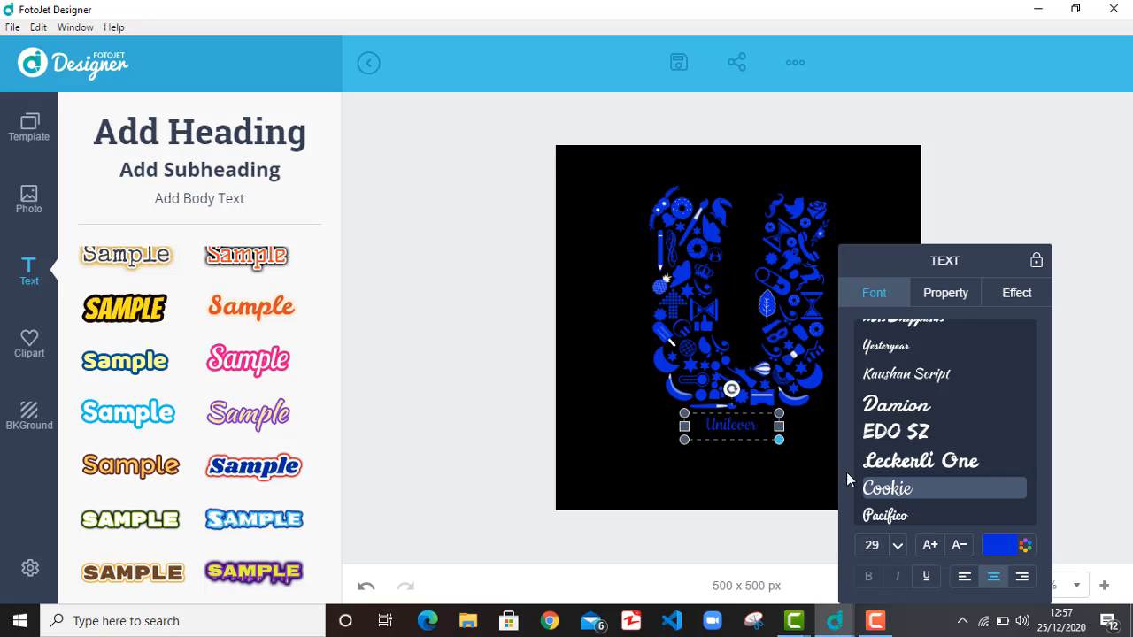
{"action": "left_click", "coordinate": [930, 545]}
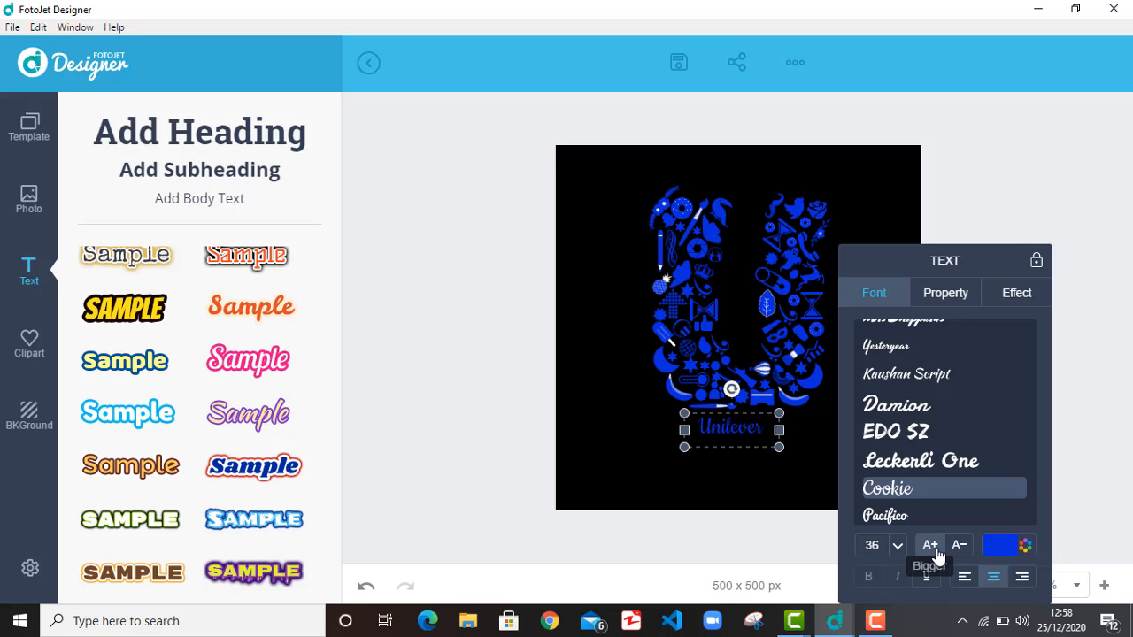
{"action": "left_click", "coordinate": [930, 545]}
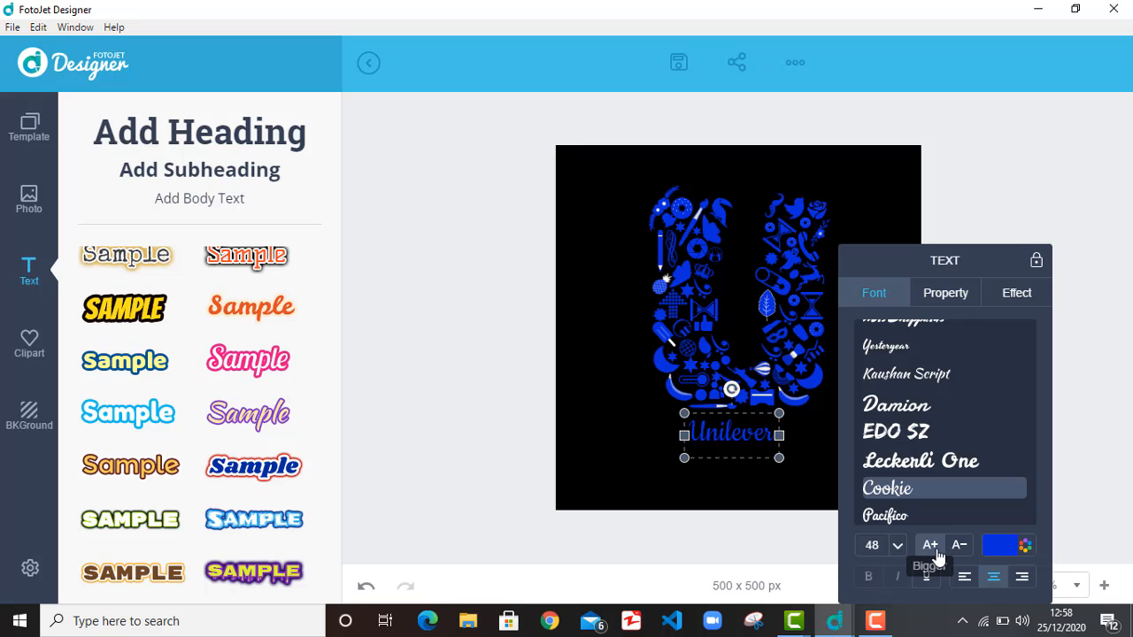
Step: Enlarge the Unilever heading beneath the U to size 106, keeping the Cookie font
{"action": "left_click", "coordinate": [902, 492]}
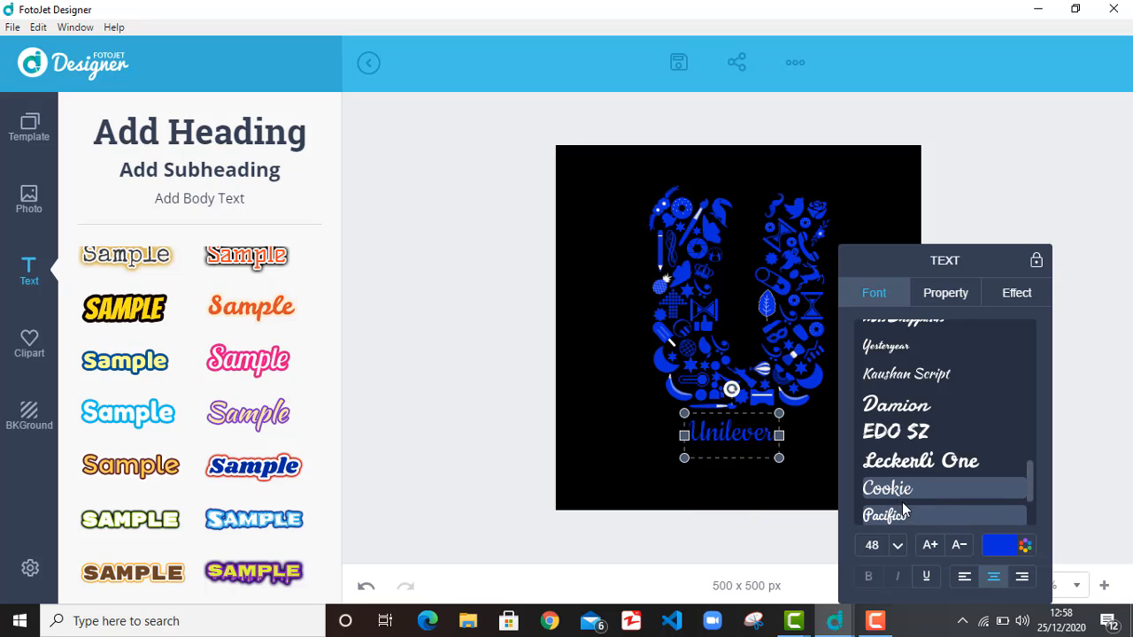
{"action": "left_click", "coordinate": [810, 490]}
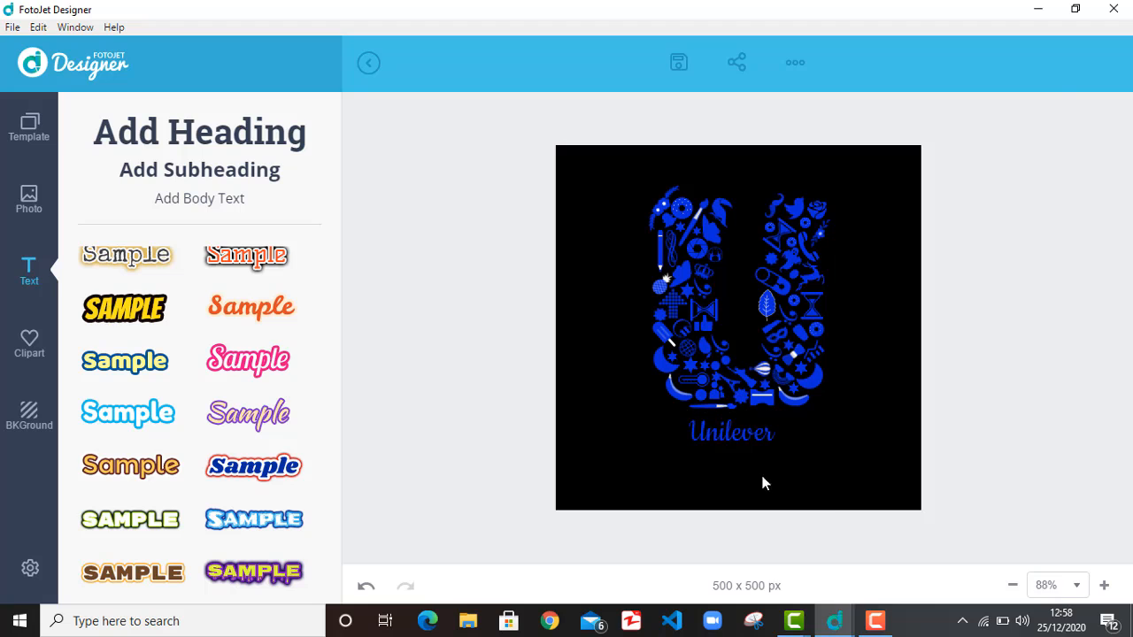
{"action": "left_click", "coordinate": [741, 437]}
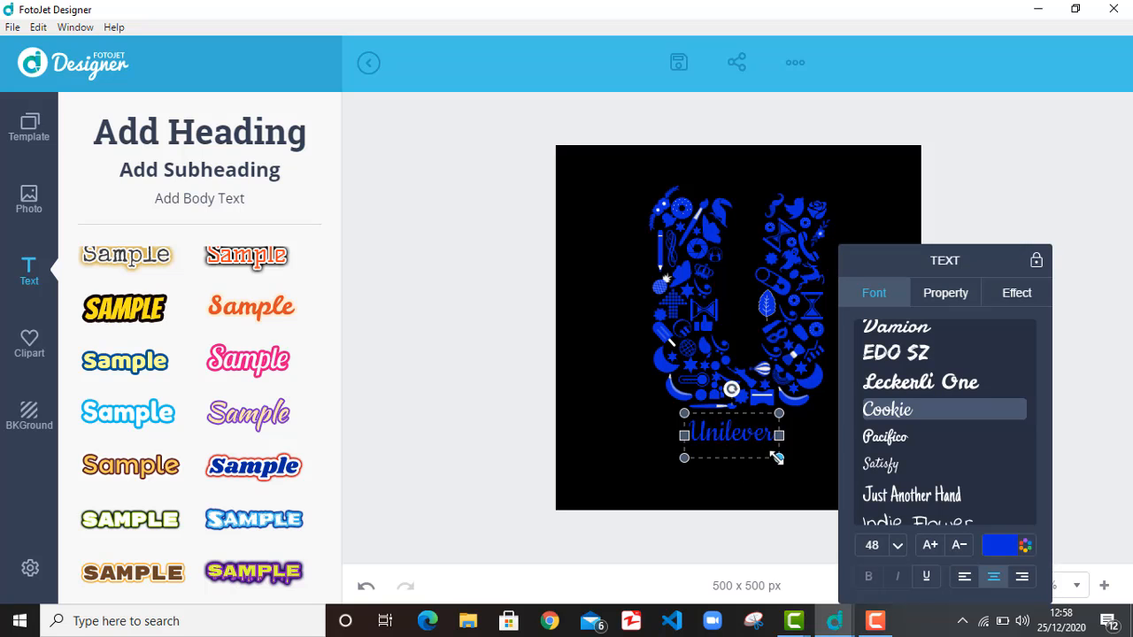
{"action": "left_click_drag", "start_coordinate": [778, 458], "coordinate": [845, 484]}
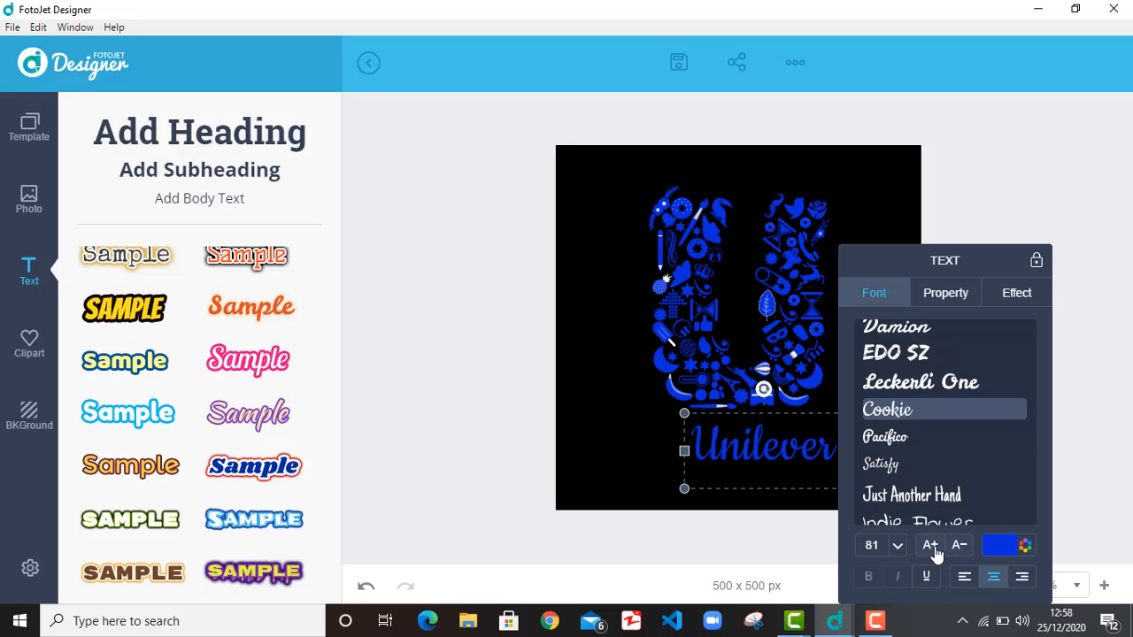
{"action": "left_click", "coordinate": [930, 545]}
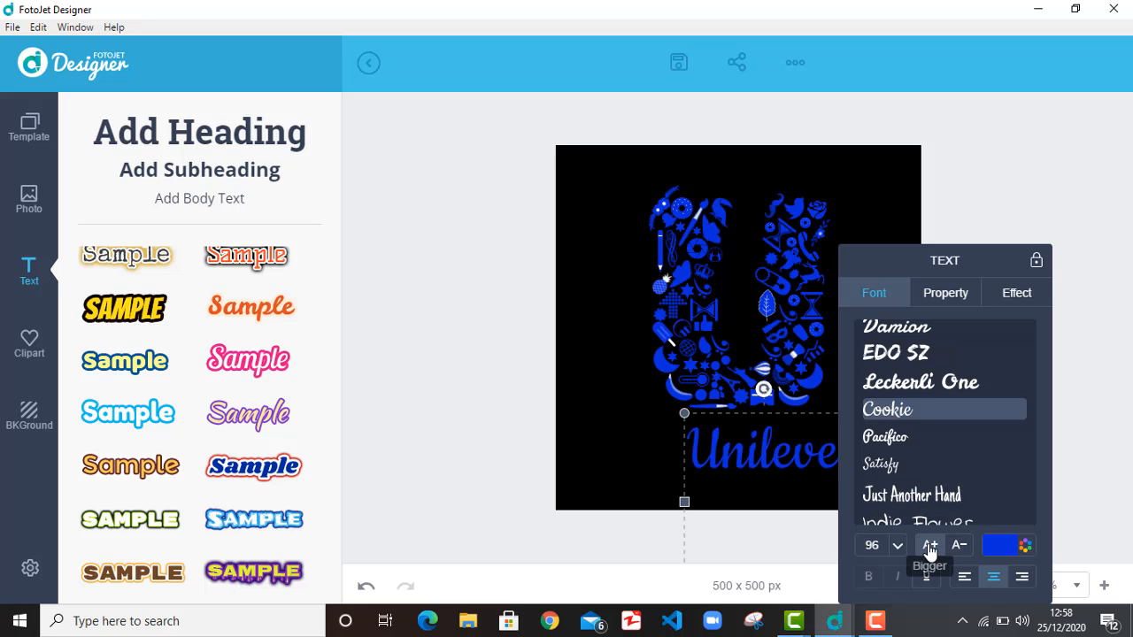
{"action": "left_click", "coordinate": [930, 545]}
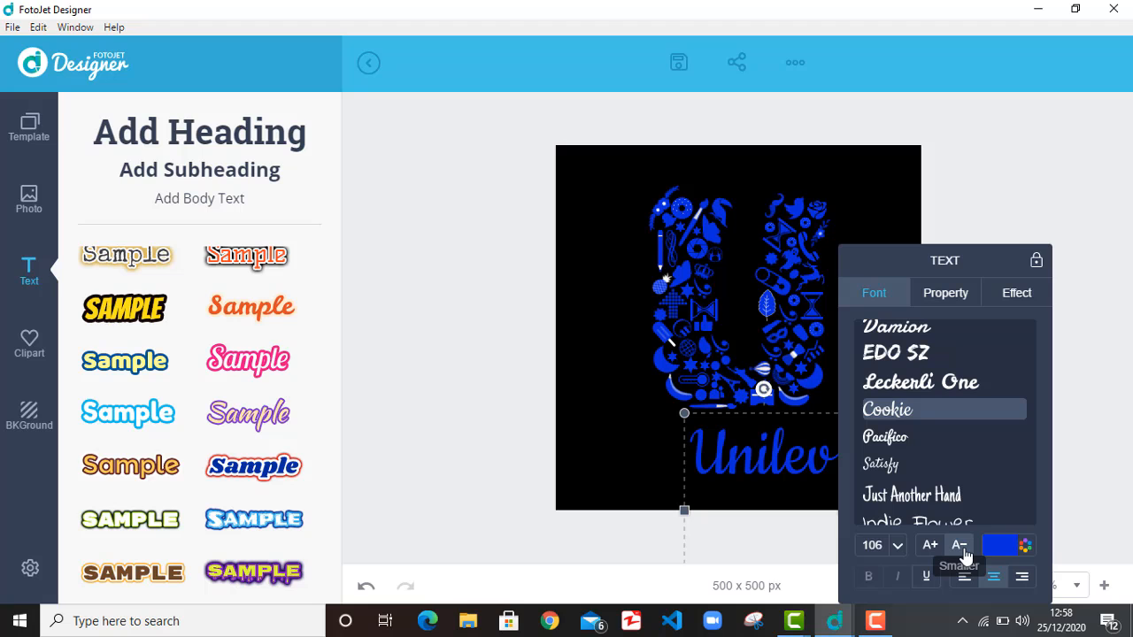
Step: Move the Unilever heading up under the U and widen its text box so the whole word fits on one line
{"action": "left_click_drag", "start_coordinate": [784, 463], "coordinate": [761, 448]}
{"action": "left_click", "coordinate": [827, 452]}
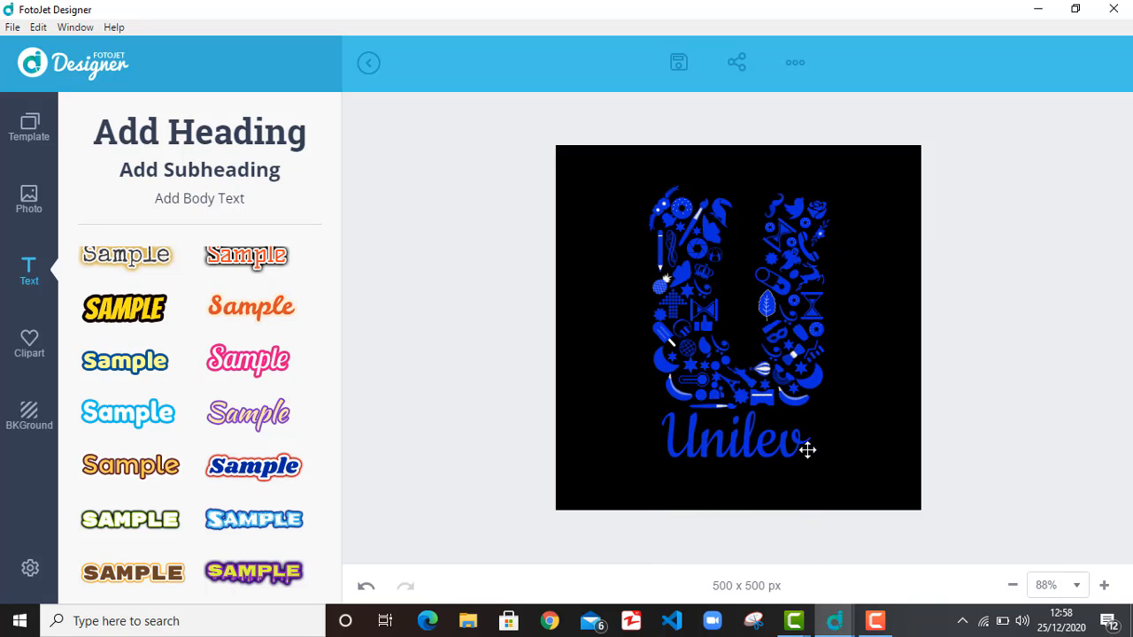
{"action": "left_click", "coordinate": [807, 450]}
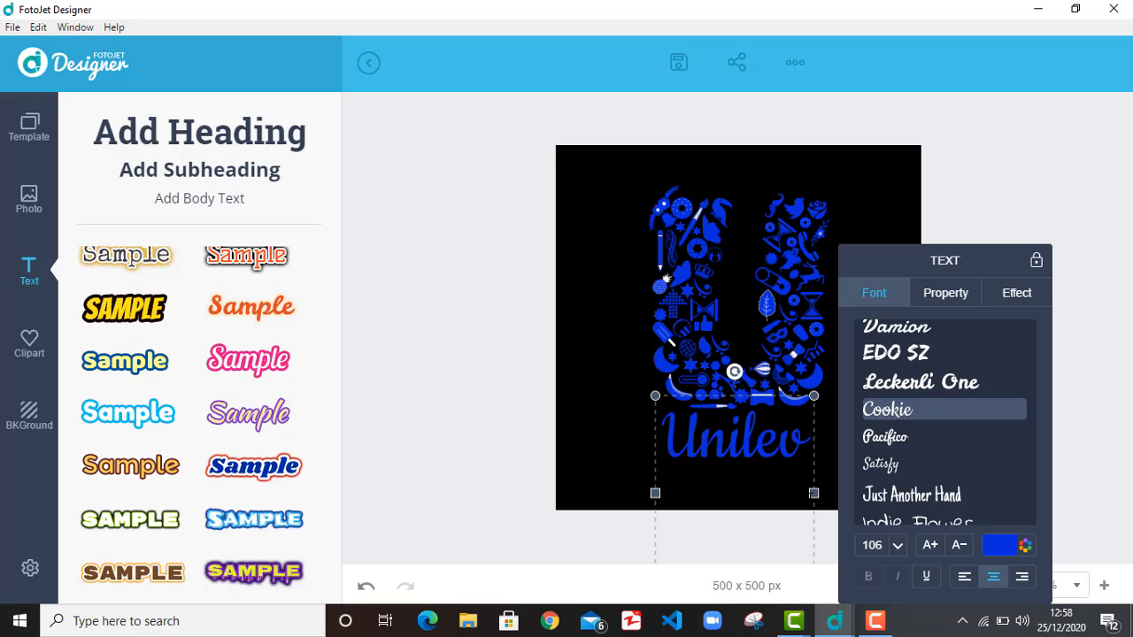
{"action": "left_click", "coordinate": [960, 546]}
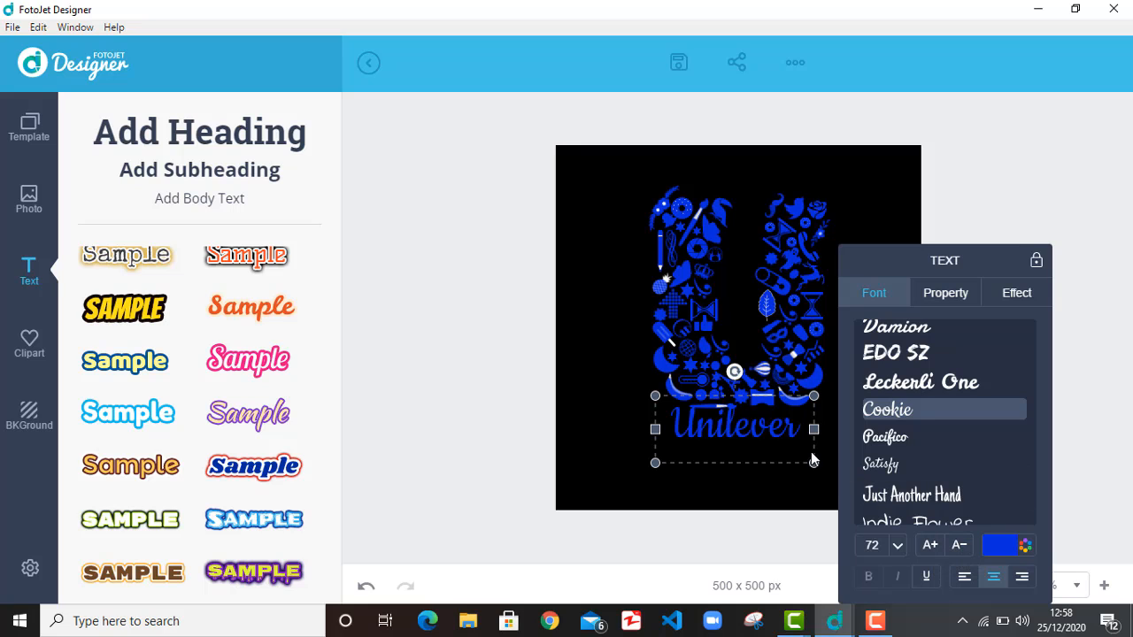
{"action": "left_click", "coordinate": [929, 544]}
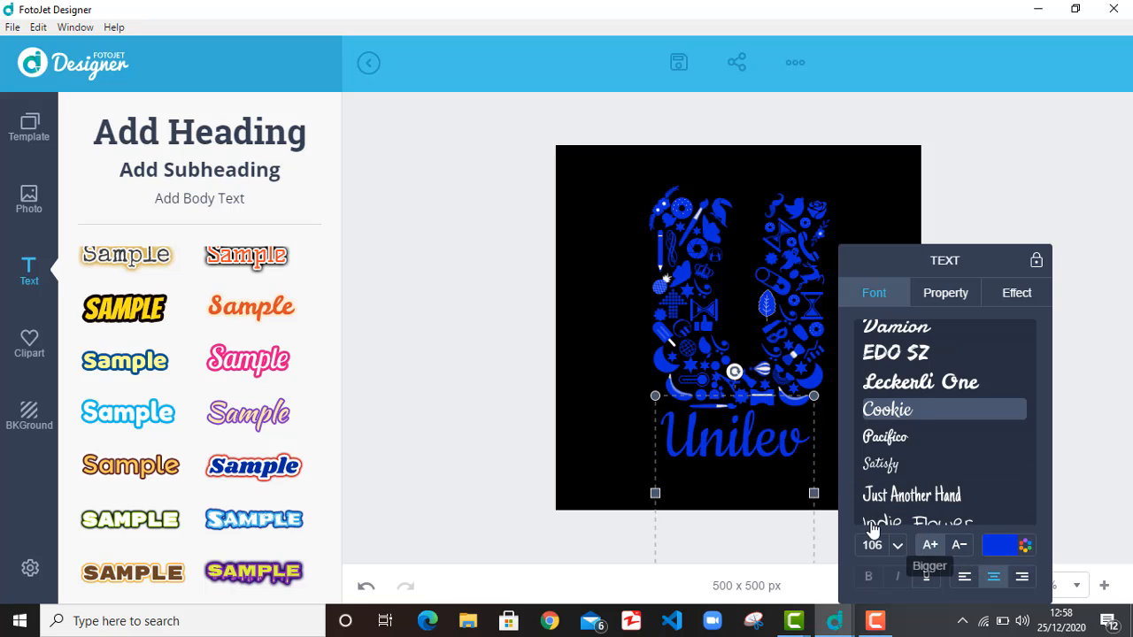
{"action": "left_click_drag", "start_coordinate": [815, 495], "coordinate": [892, 481]}
{"action": "left_click_drag", "start_coordinate": [805, 445], "coordinate": [774, 442]}
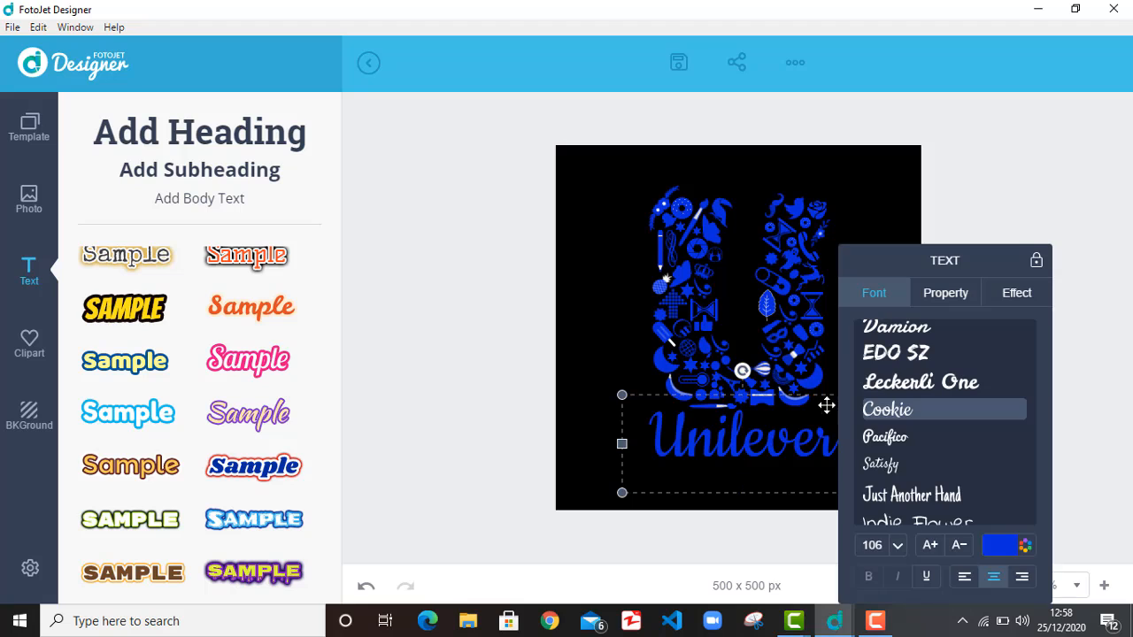
Step: Nudge the Unilever heading slightly down and to the left so it sits clear of the U and centred beneath it
{"action": "left_click", "coordinate": [873, 193]}
{"action": "left_click", "coordinate": [770, 453]}
{"action": "left_click_drag", "start_coordinate": [776, 455], "coordinate": [775, 457]}
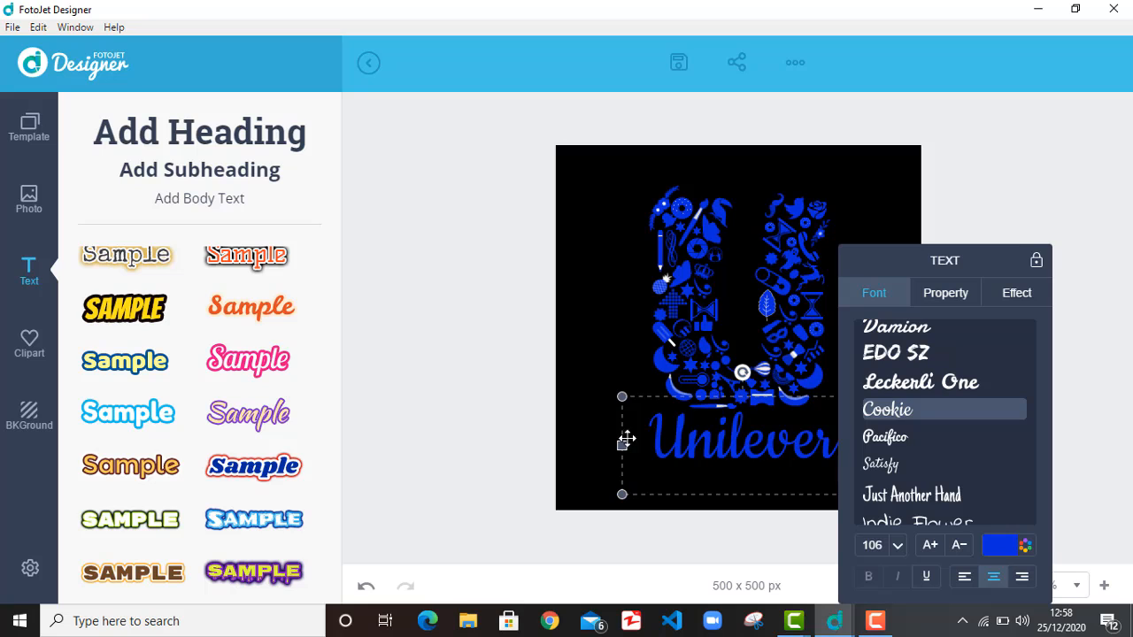
{"action": "key", "text": "Down"}
{"action": "key", "text": "Down"}
{"action": "key", "text": "Down"}
{"action": "key", "text": "Down"}
{"action": "key", "text": "Down"}
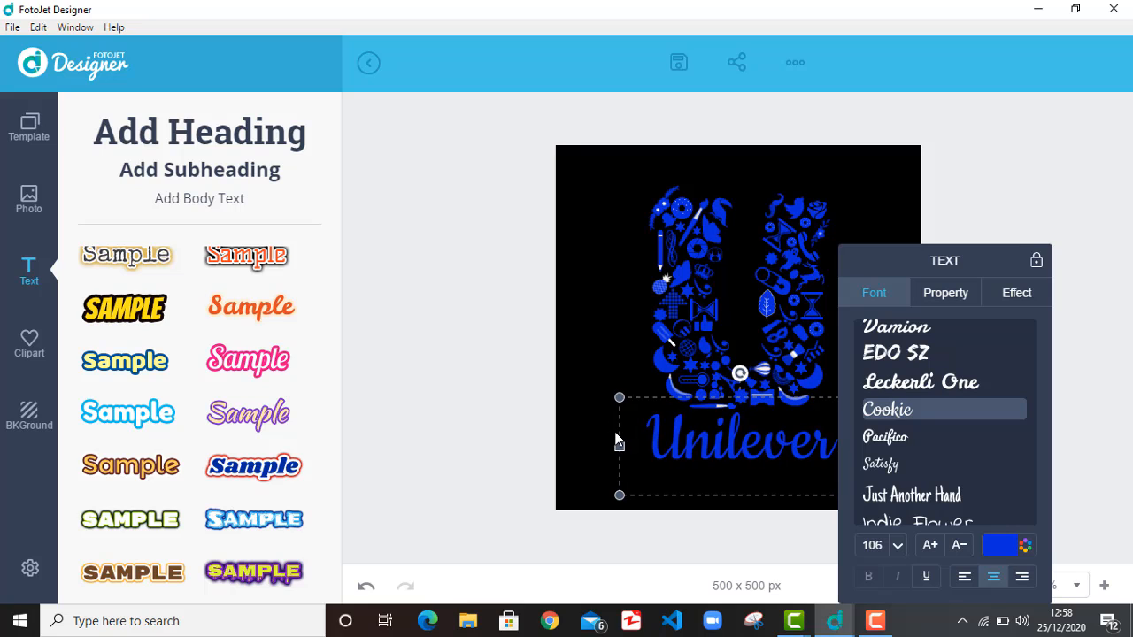
{"action": "key", "text": "Left"}
{"action": "key", "text": "Left"}
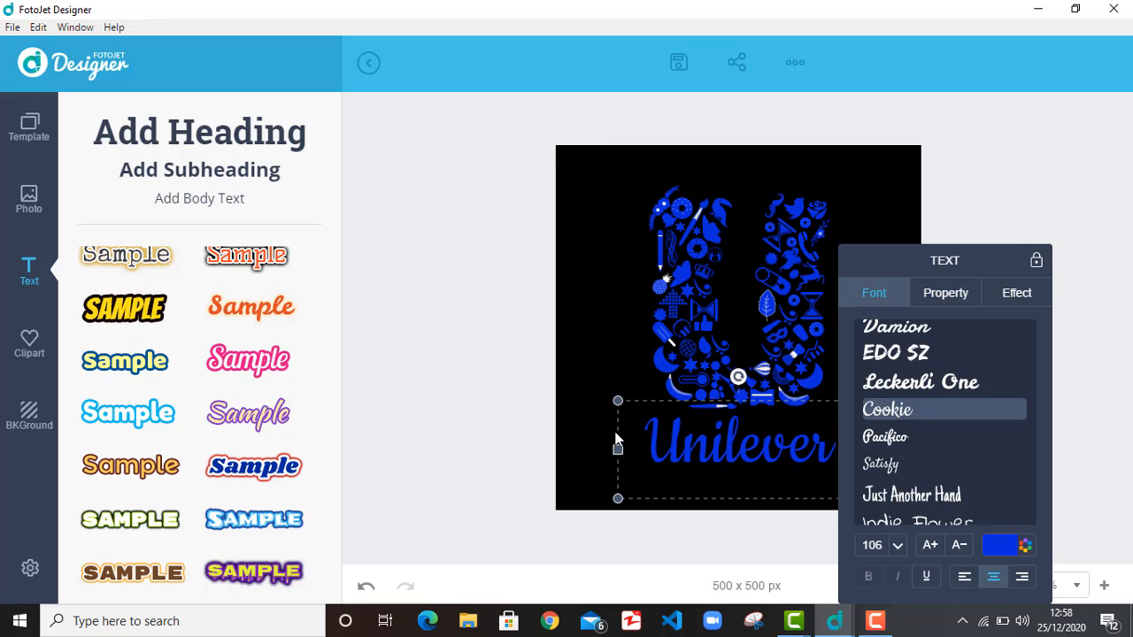
{"action": "key", "text": "Up"}
{"action": "left_click", "coordinate": [593, 300]}
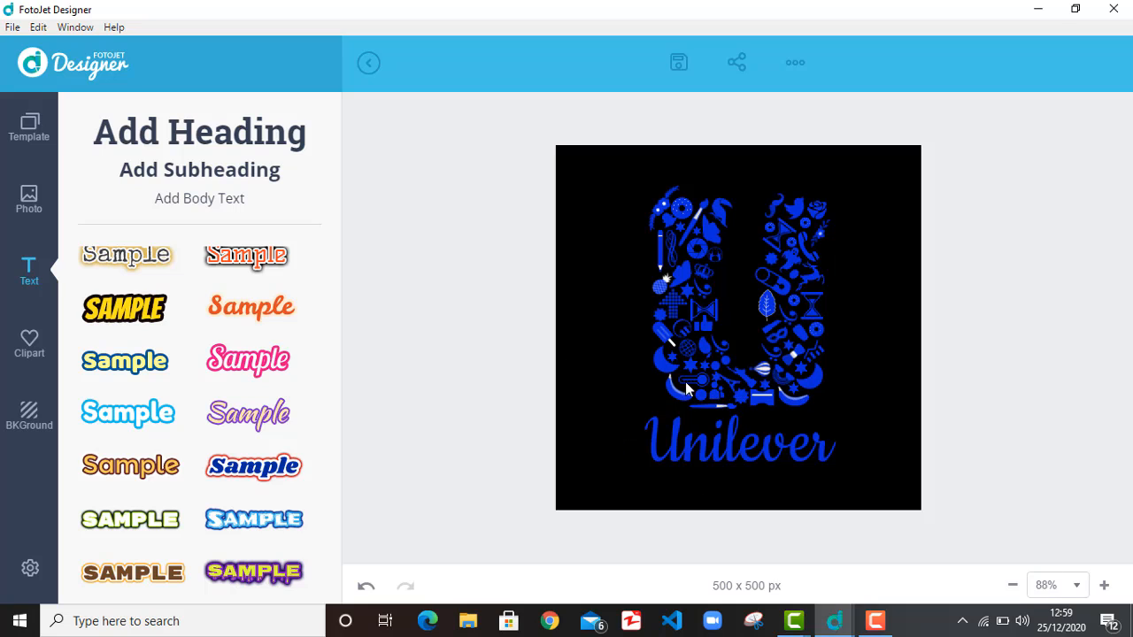
Step: Reduce the Unilever heading to size 96 so its width matches the U above
{"action": "left_click", "coordinate": [761, 457]}
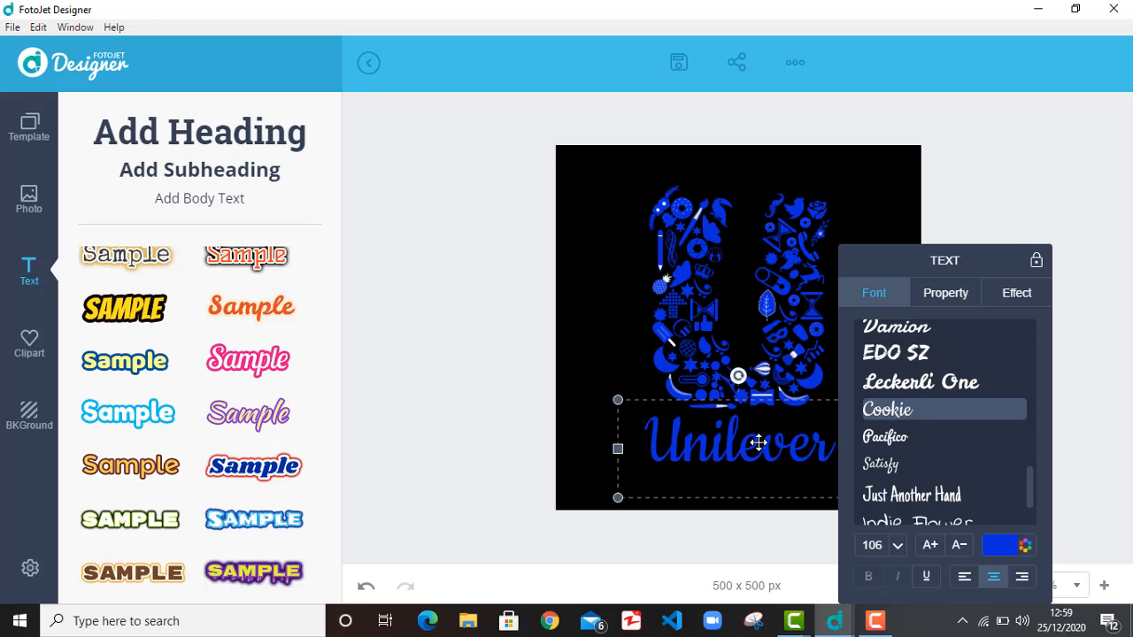
{"action": "left_click", "coordinate": [959, 546]}
{"action": "left_click", "coordinate": [960, 546]}
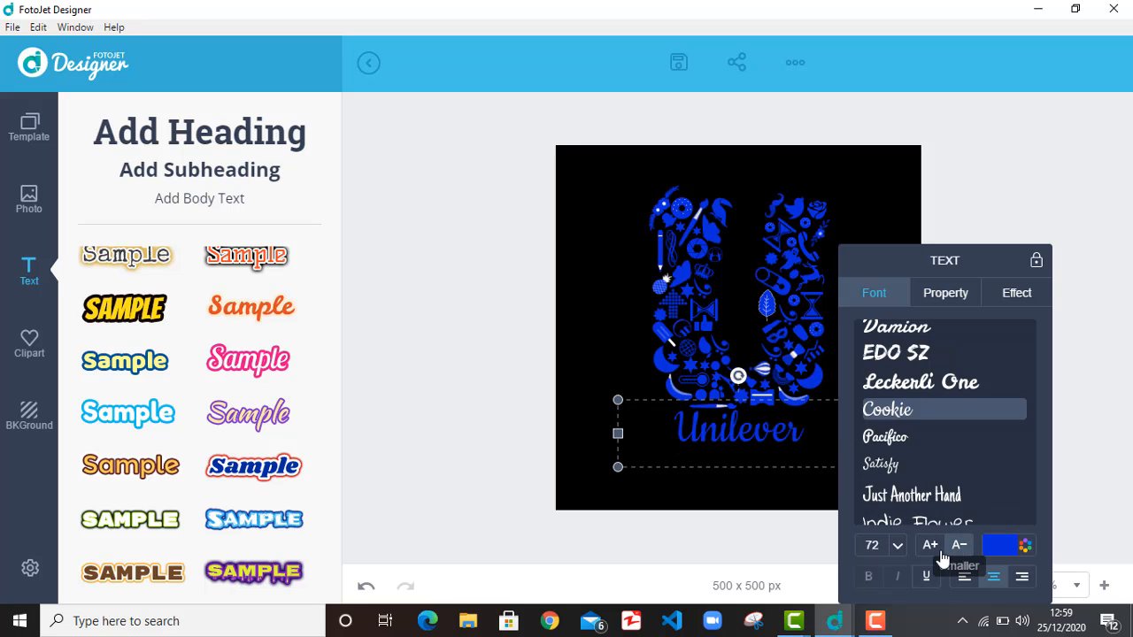
{"action": "left_click", "coordinate": [930, 545]}
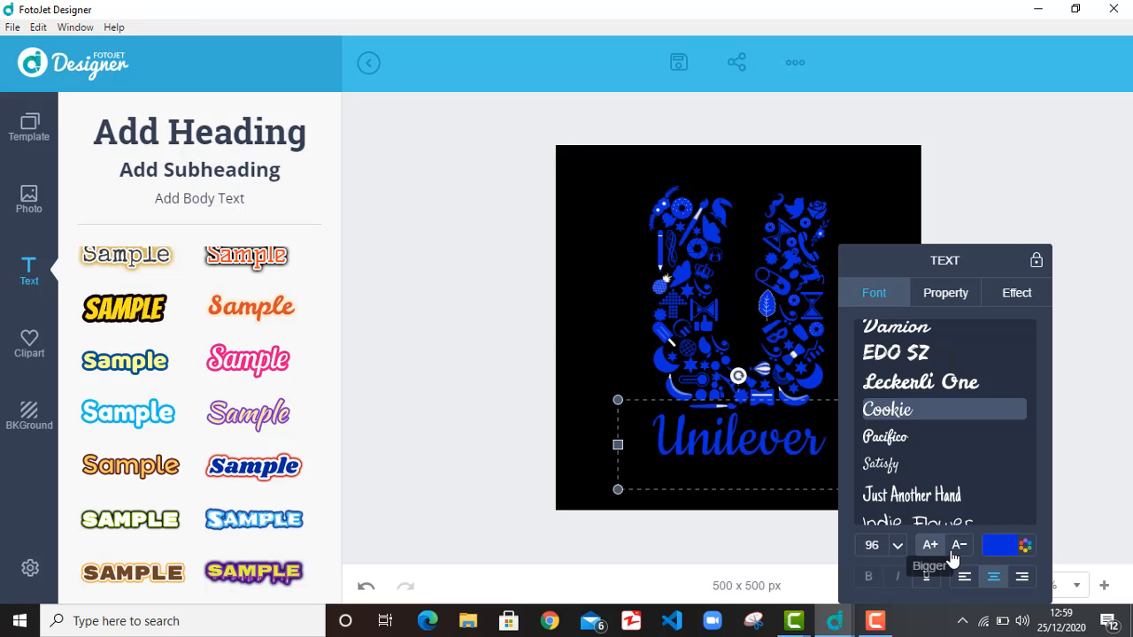
{"action": "left_click", "coordinate": [578, 333]}
Step: Narrow the heading's text box to fit the word and centre it under the U again
{"action": "left_click", "coordinate": [832, 464]}
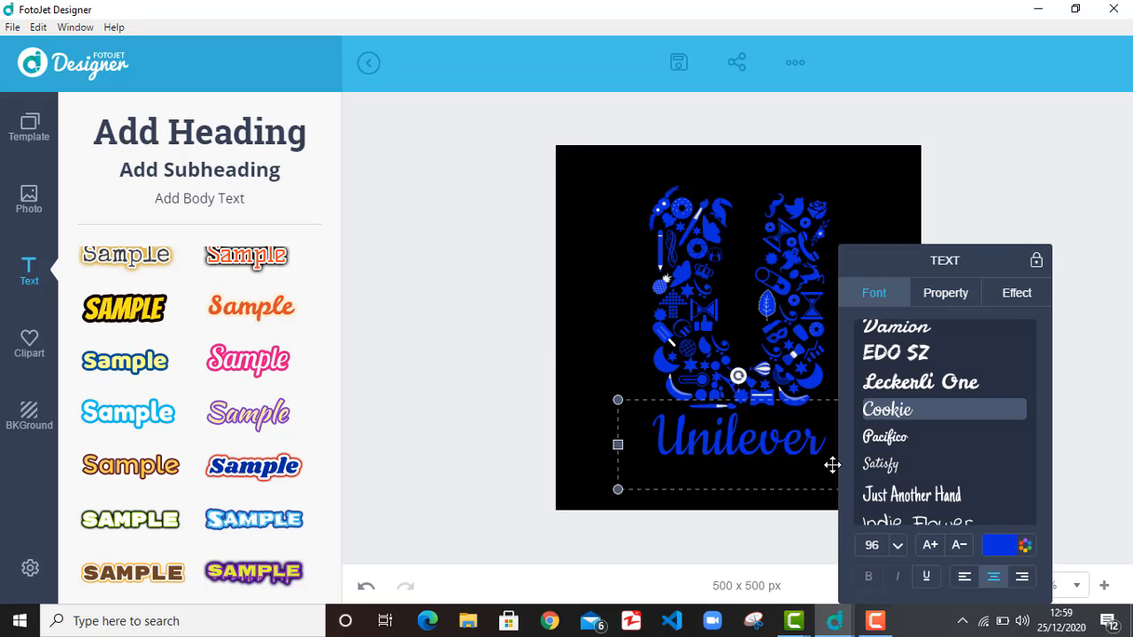
{"action": "left_click_drag", "start_coordinate": [619, 444], "coordinate": [671, 445]}
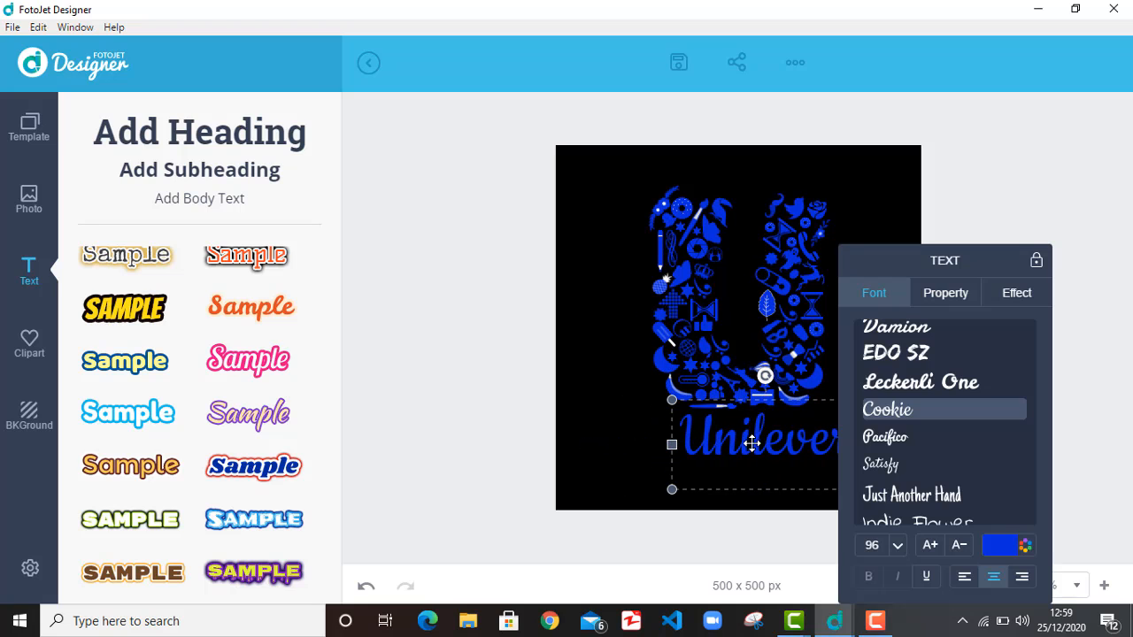
{"action": "left_click_drag", "start_coordinate": [751, 444], "coordinate": [733, 445]}
{"action": "left_click", "coordinate": [865, 197]}
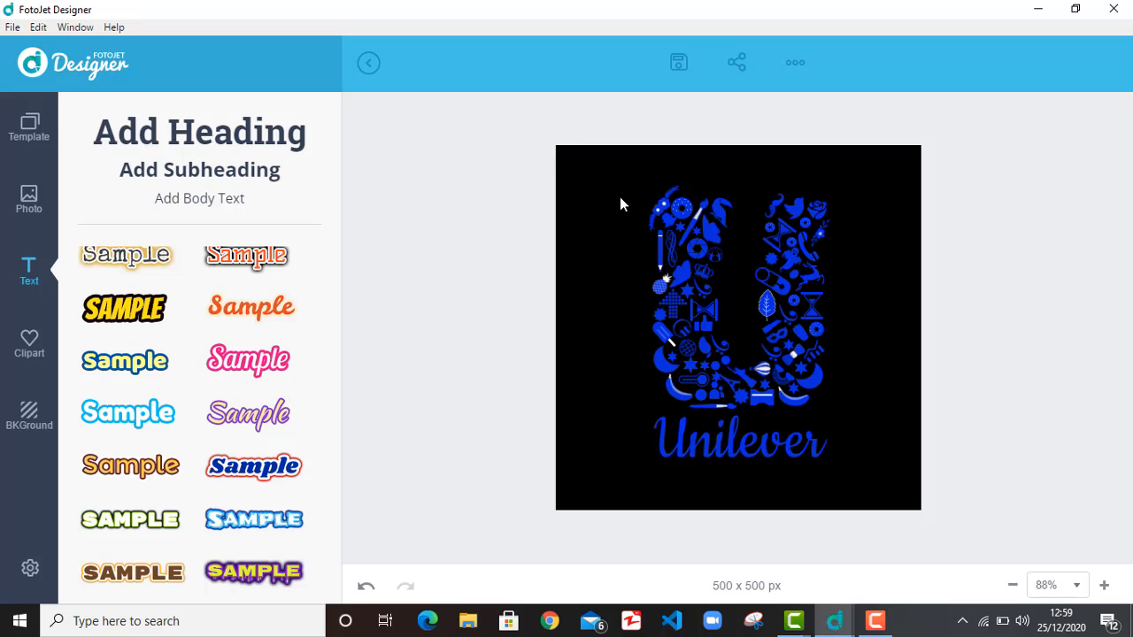
Step: Select all the U cliparts together with the Unilever heading and nudge the whole logo slightly left on the canvas
{"action": "left_click_drag", "start_coordinate": [620, 189], "coordinate": [869, 478]}
{"action": "key", "text": "Left"}
{"action": "key", "text": "Left"}
{"action": "key", "text": "Left"}
{"action": "key", "text": "Left"}
{"action": "key", "text": "Left"}
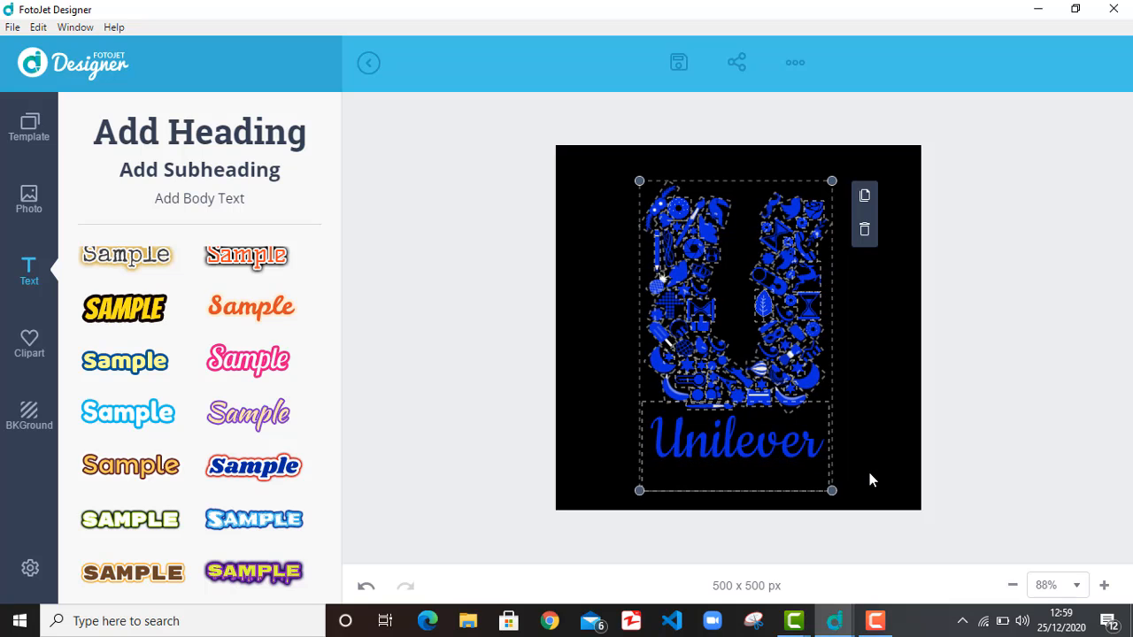
{"action": "key", "text": "Left"}
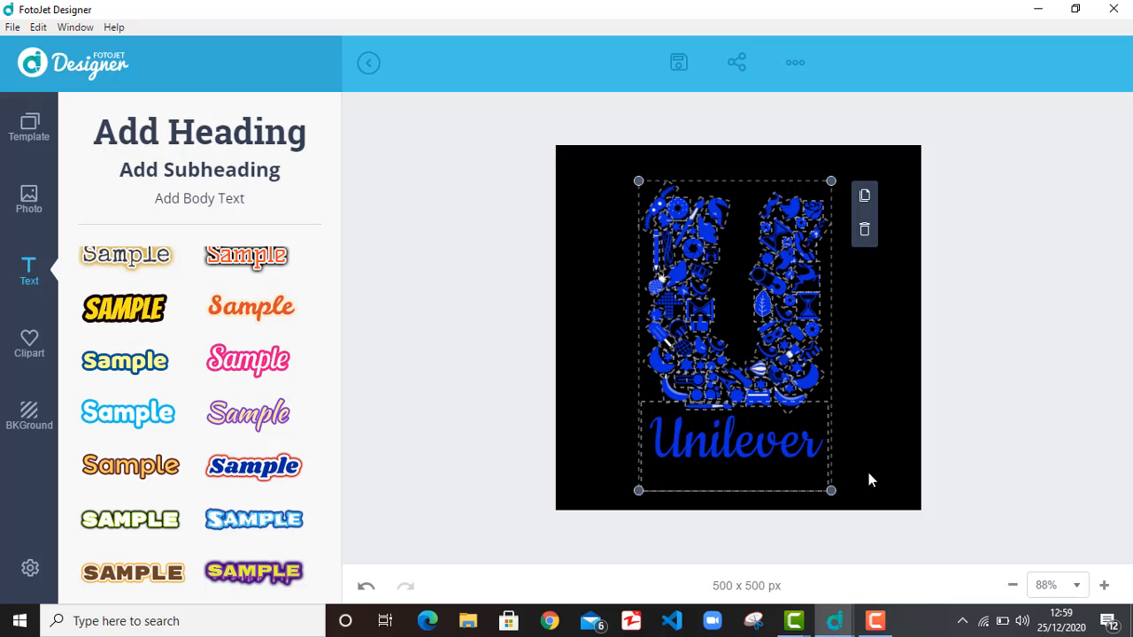
{"action": "left_click", "coordinate": [606, 367]}
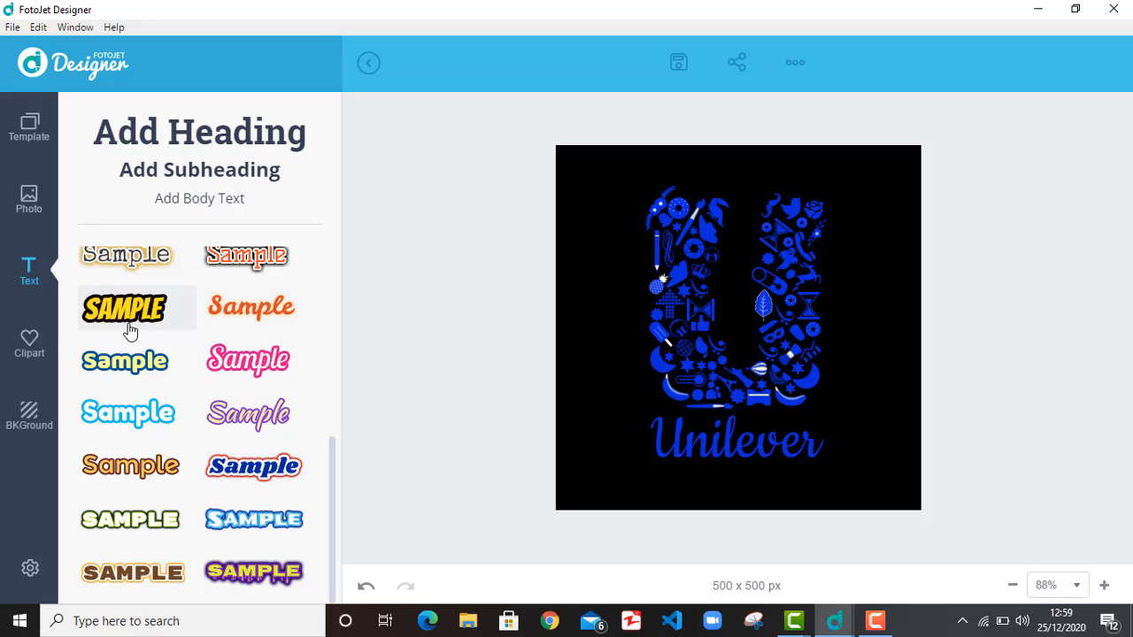
Step: Try green, orange and coral patterned backgrounds and a blue gradient behind the logo, and restore solid black
{"action": "left_click", "coordinate": [30, 415]}
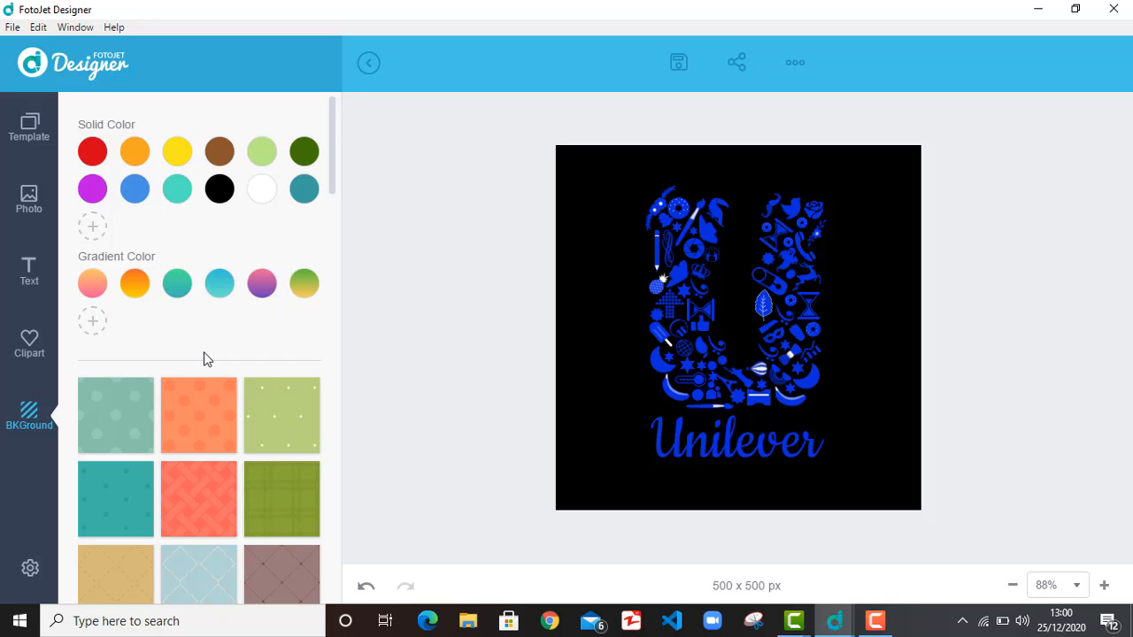
{"action": "left_click", "coordinate": [286, 431]}
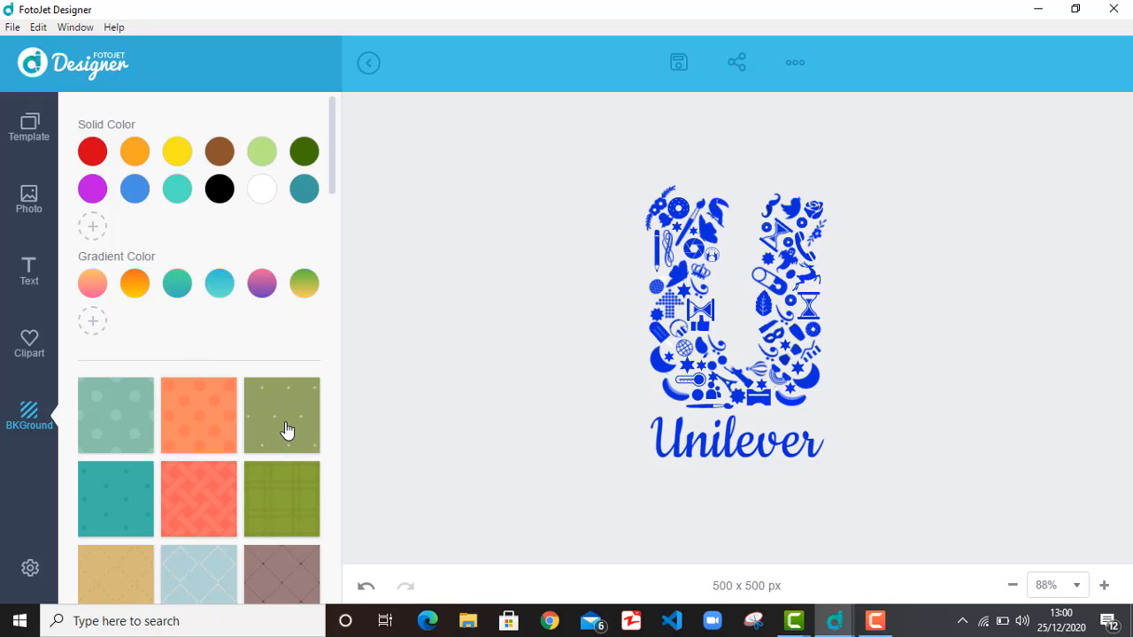
{"action": "left_click", "coordinate": [291, 500]}
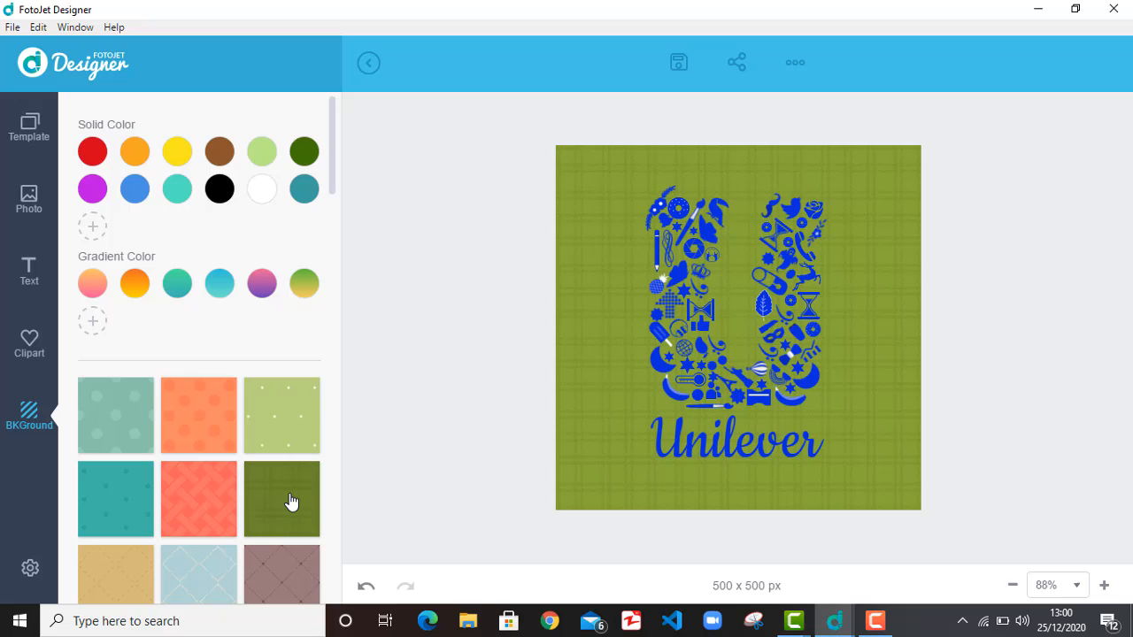
{"action": "left_click", "coordinate": [186, 440]}
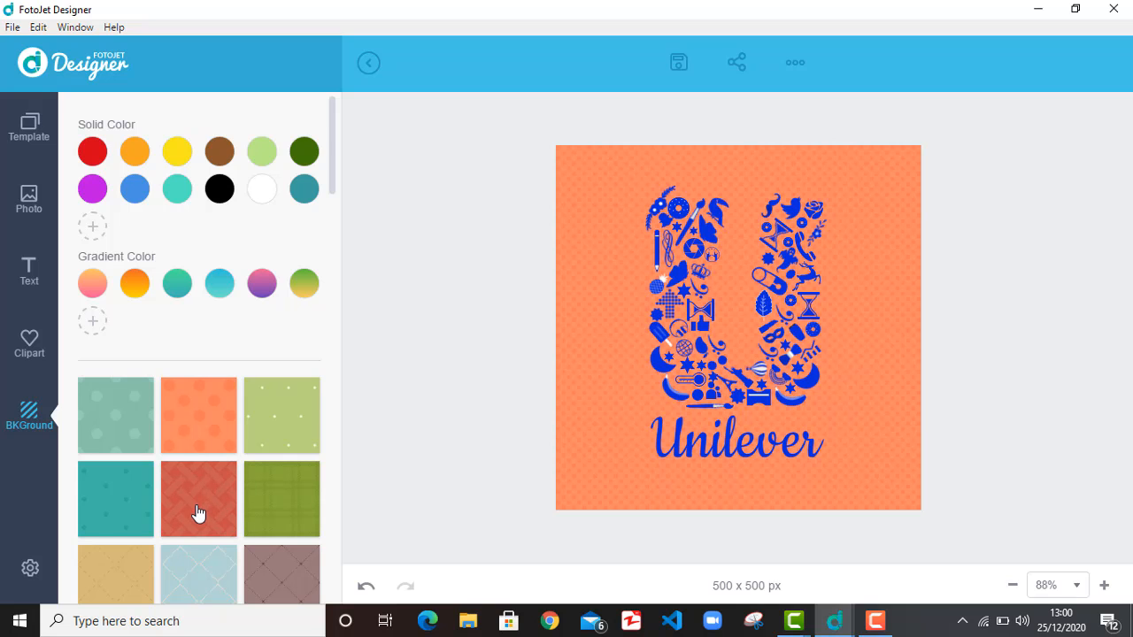
{"action": "left_click", "coordinate": [198, 513]}
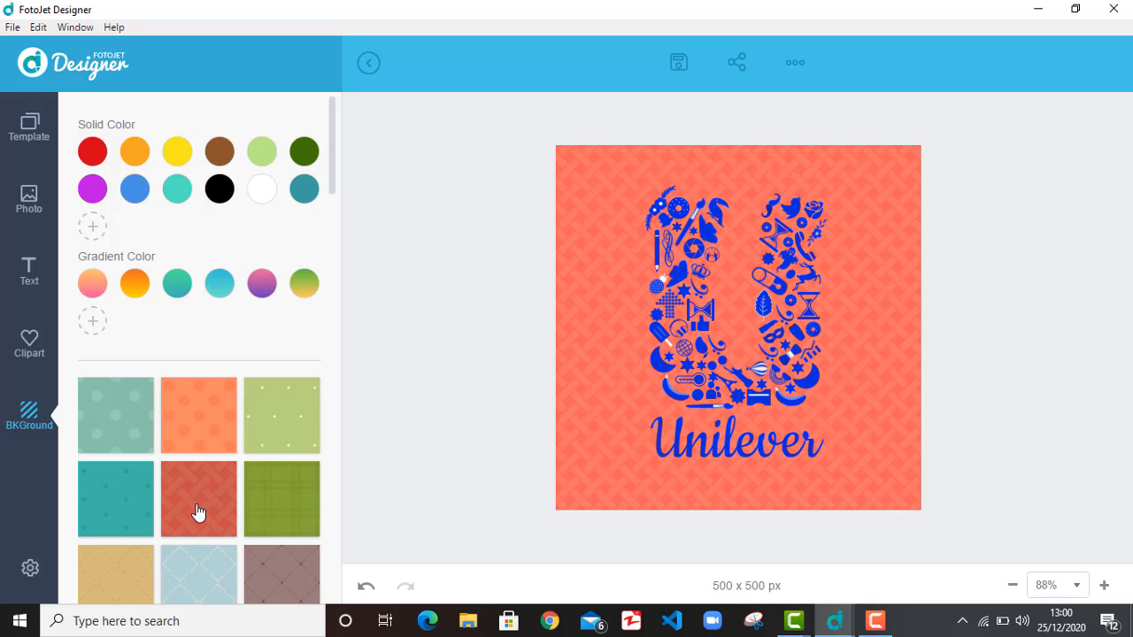
{"action": "left_click", "coordinate": [211, 295]}
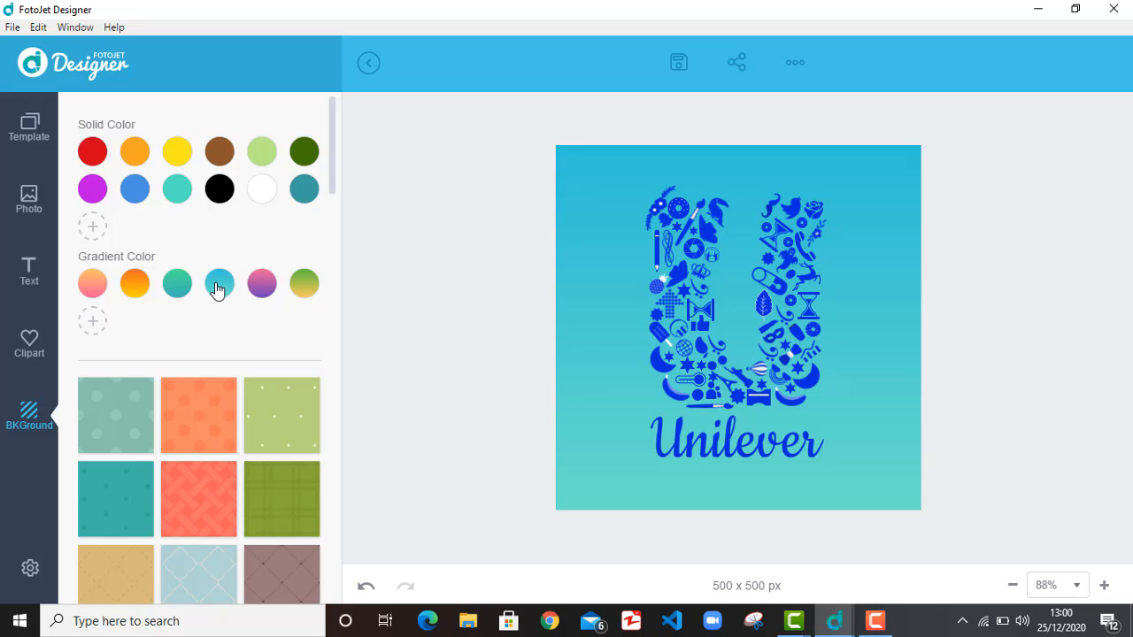
{"action": "left_click", "coordinate": [220, 202]}
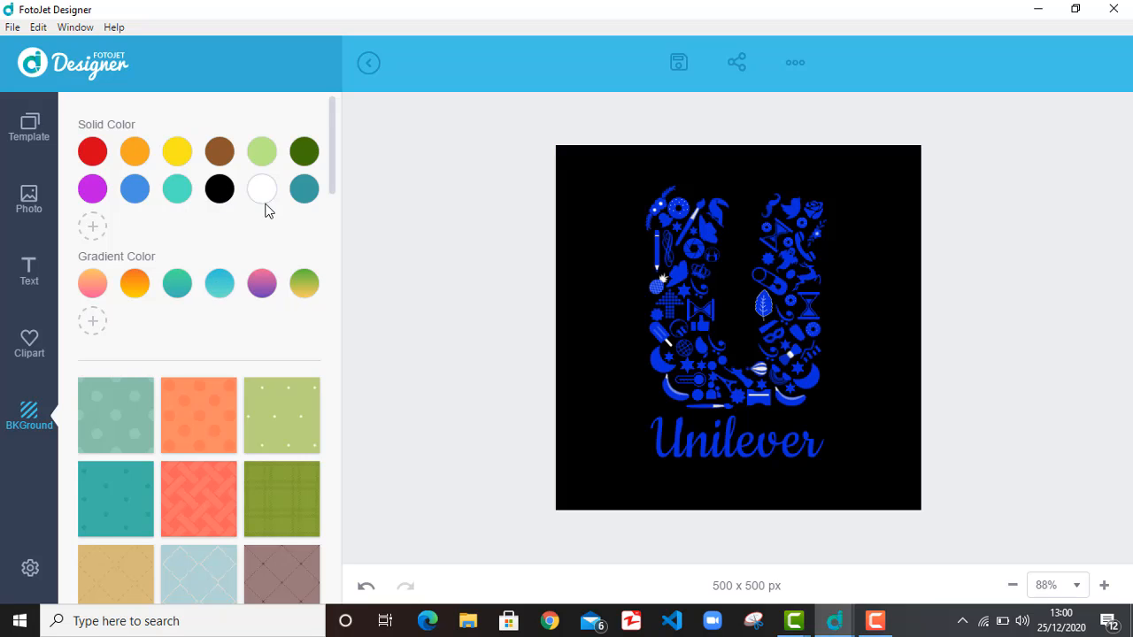
Step: Try solid teal, red and black backgrounds behind the logo and set the canvas to turquoise
{"action": "left_click", "coordinate": [303, 194]}
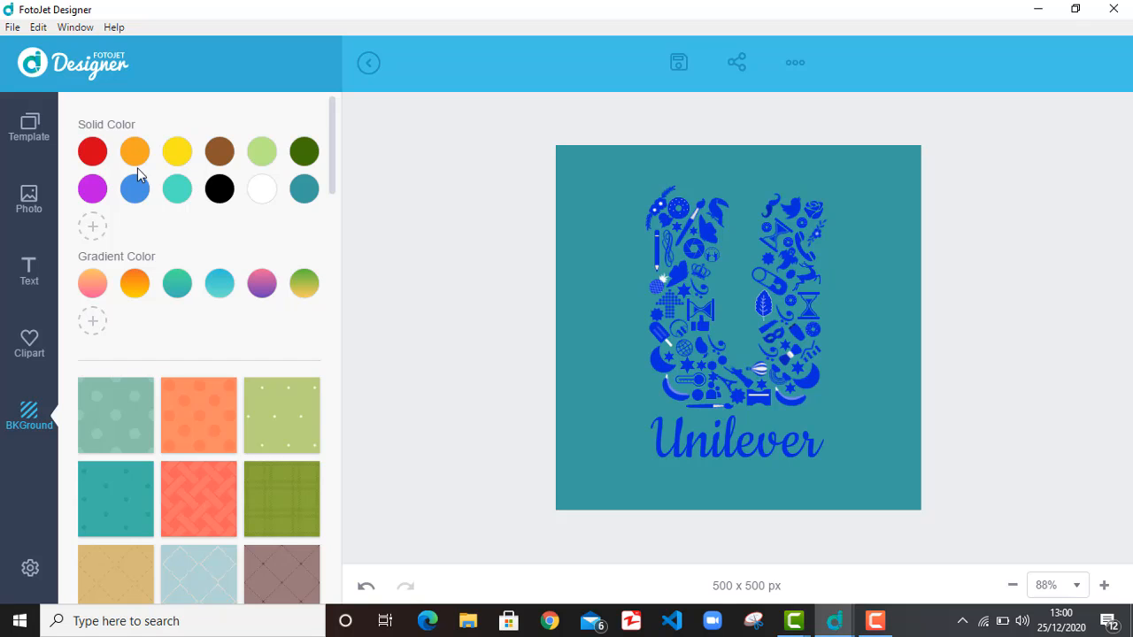
{"action": "left_click", "coordinate": [90, 155]}
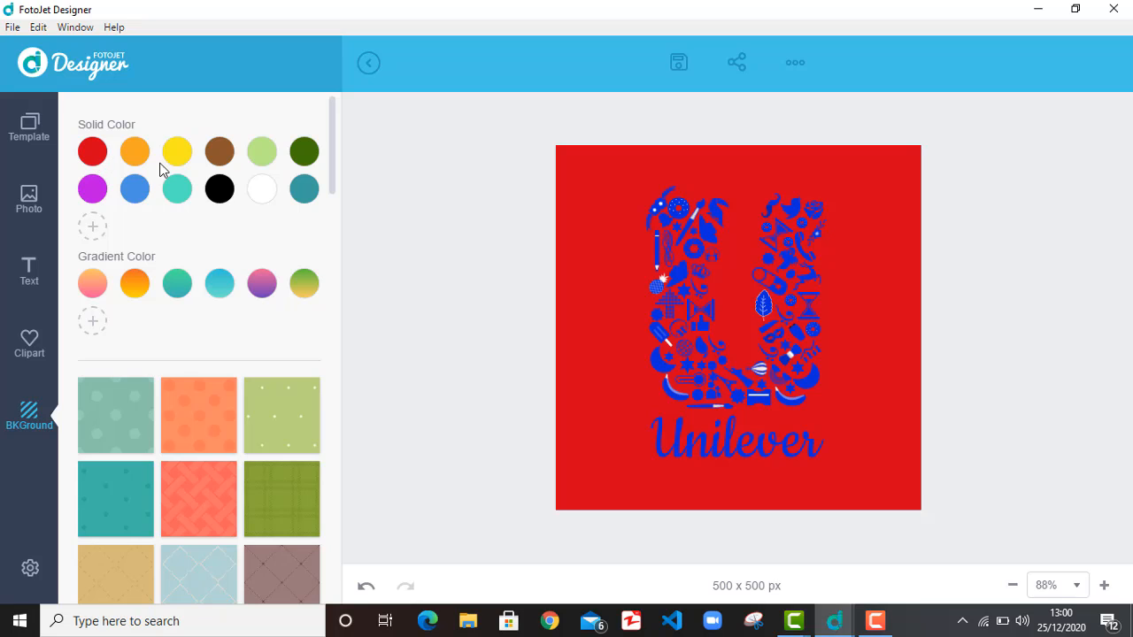
{"action": "left_click", "coordinate": [220, 189]}
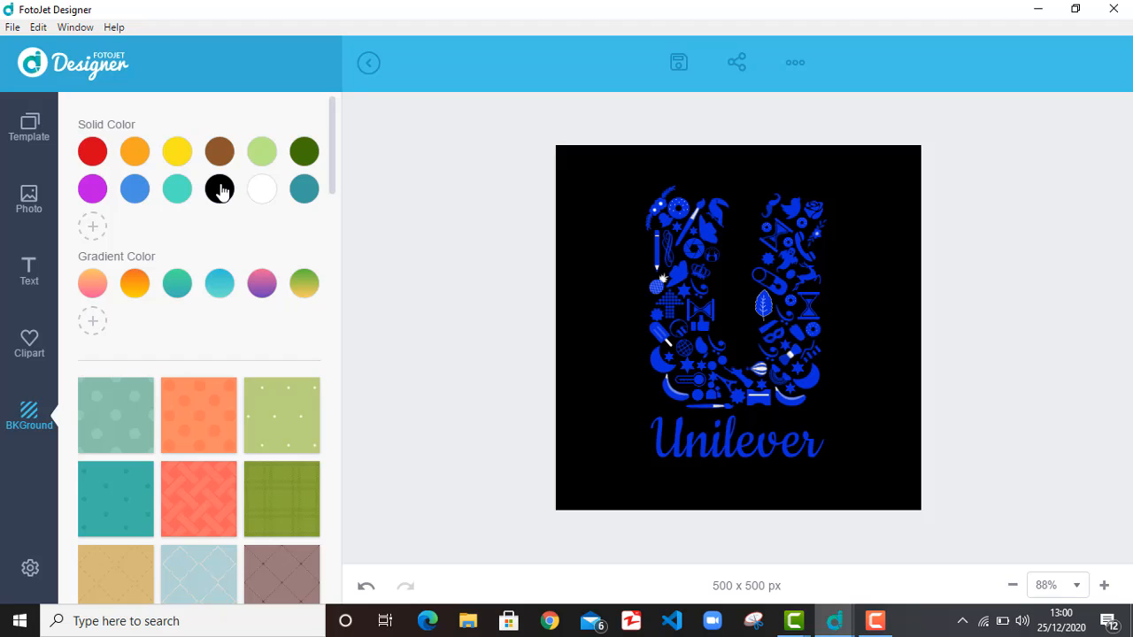
{"action": "left_click", "coordinate": [168, 195]}
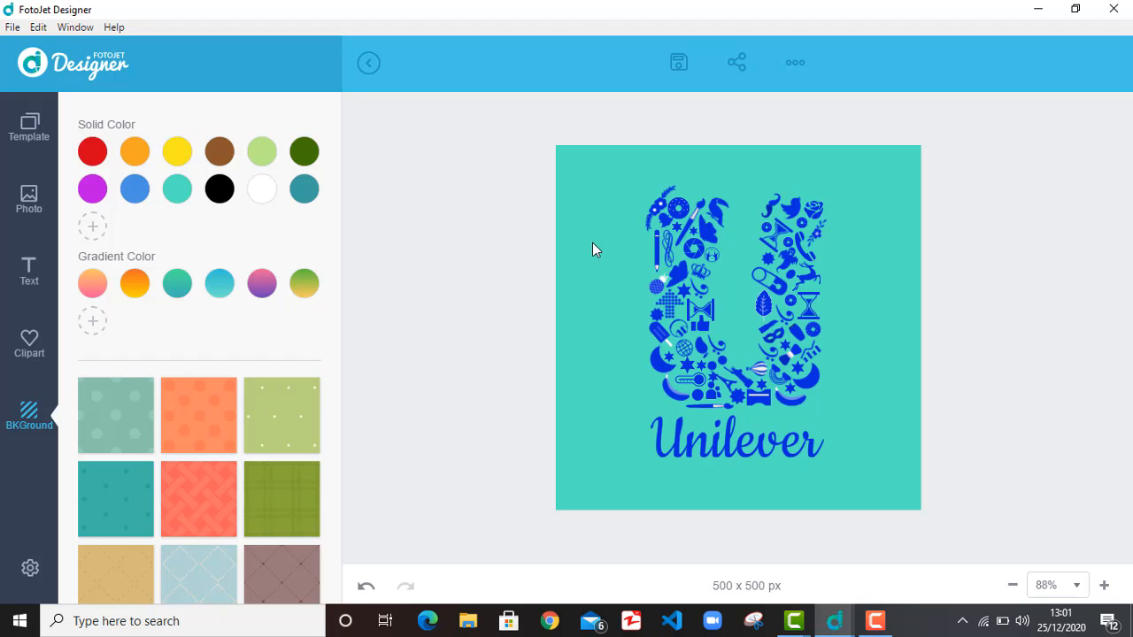
Step: Set the canvas background to solid black and export the logo as a JPG named unilever in the logox folder
{"action": "left_click", "coordinate": [210, 195]}
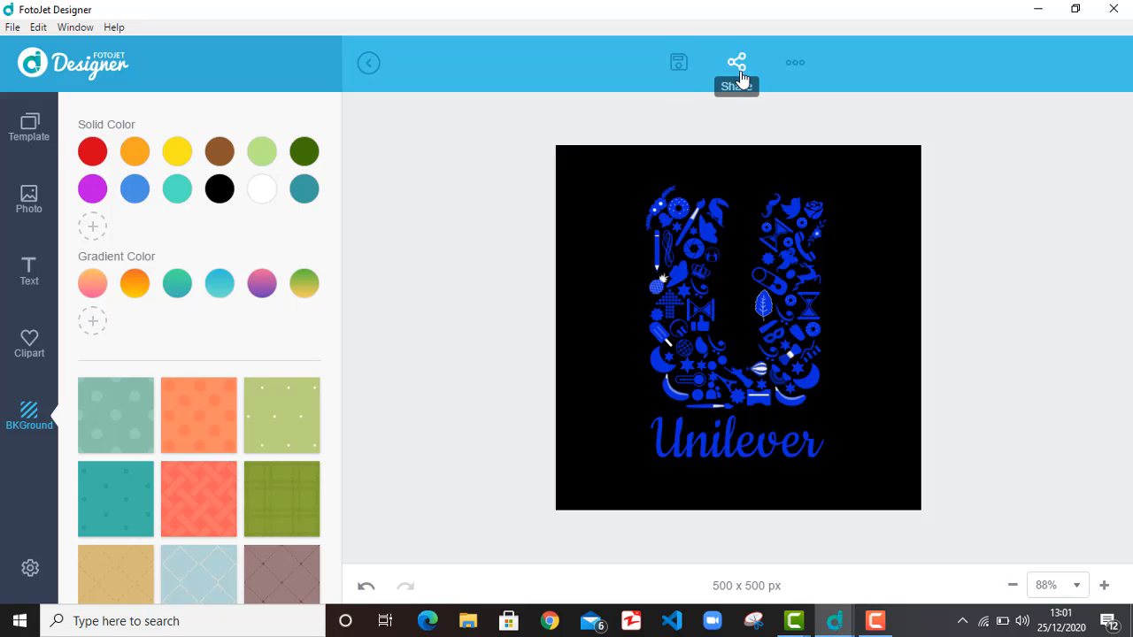
{"action": "left_click", "coordinate": [796, 73]}
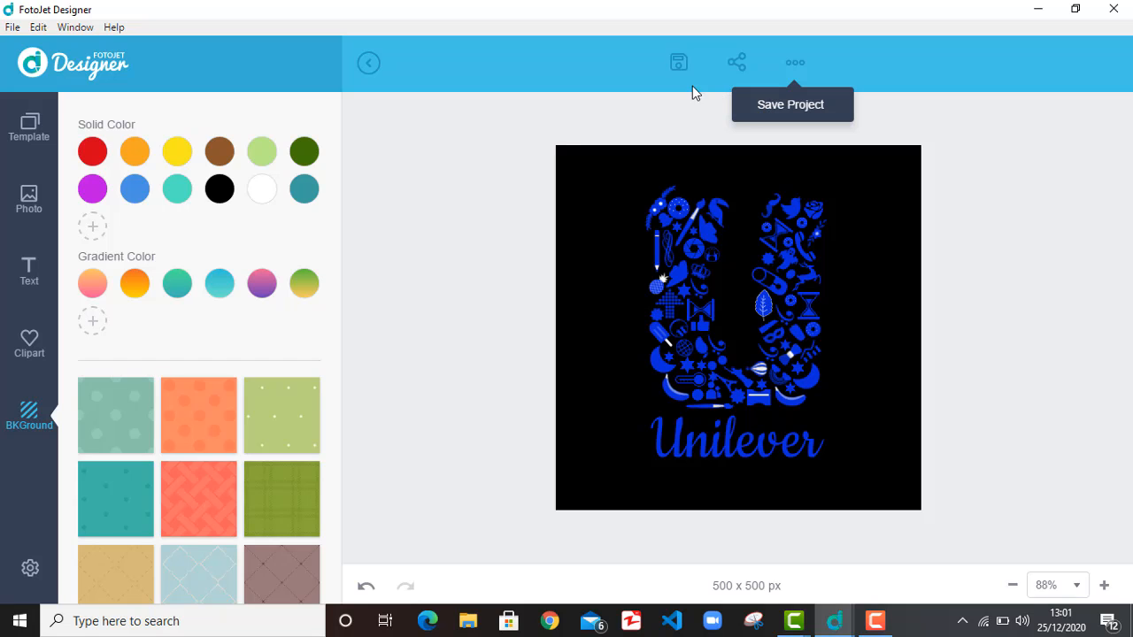
{"action": "left_click", "coordinate": [678, 64]}
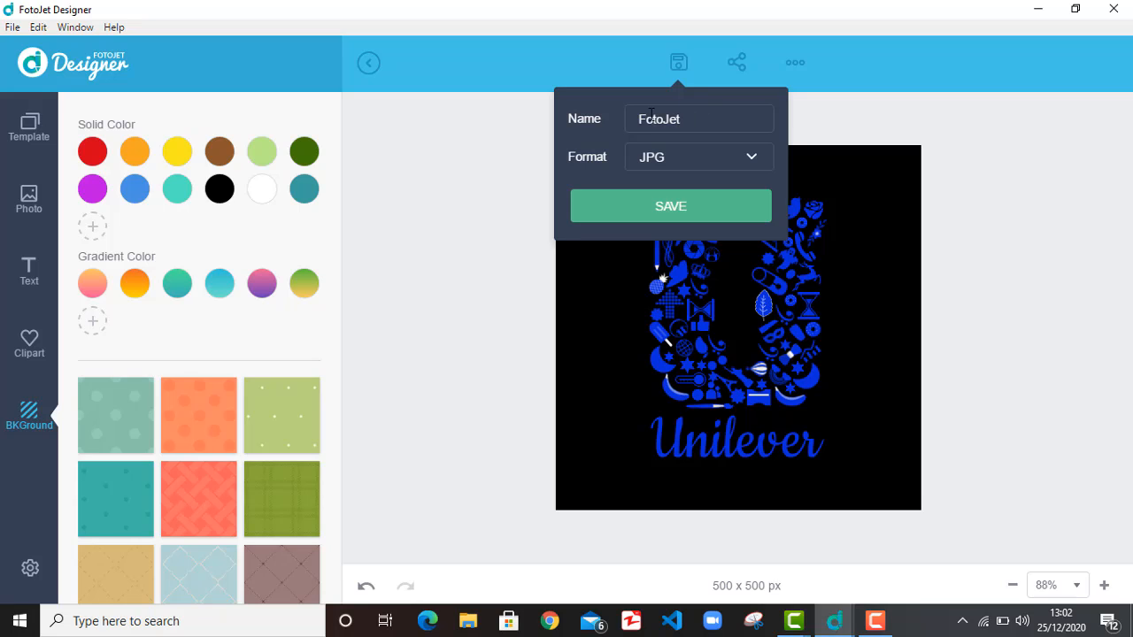
{"action": "left_click", "coordinate": [717, 211]}
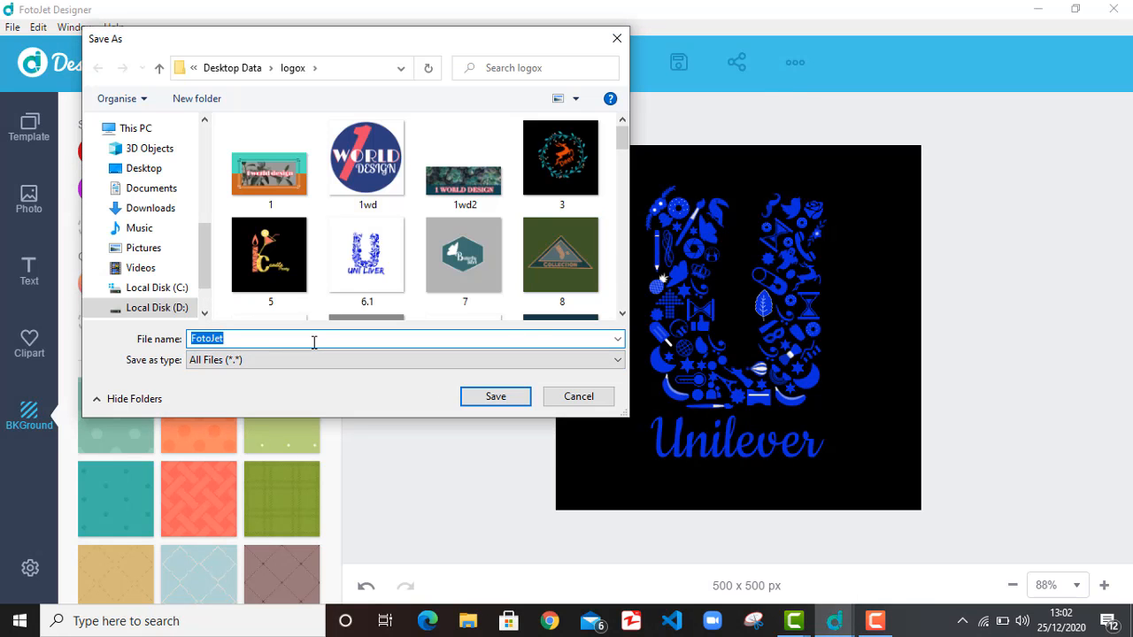
{"action": "key", "text": "BackSpace"}
{"action": "type", "text": "logo1"}
{"action": "key", "text": "BackSpace"}
{"action": "key", "text": "BackSpace"}
{"action": "key", "text": "BackSpace"}
{"action": "key", "text": "BackSpace"}
{"action": "key", "text": "BackSpace"}
{"action": "type", "text": "unilever"}
{"action": "left_click", "coordinate": [493, 399]}
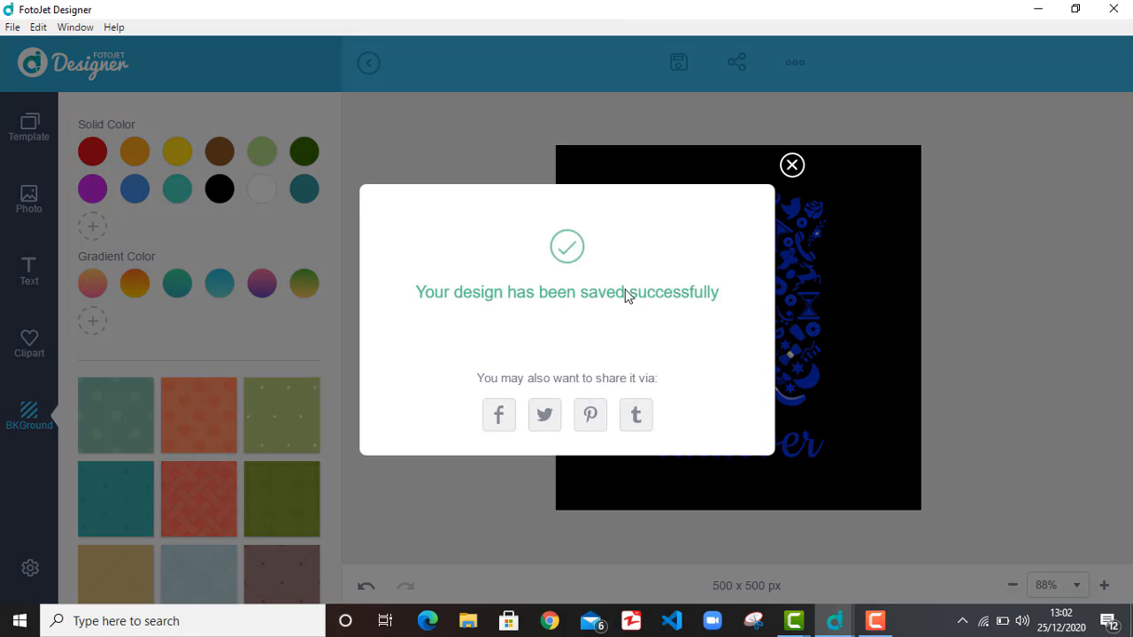
{"action": "left_click", "coordinate": [792, 167]}
Step: Start another export of the logo in PNG format with a transparent background
{"action": "left_click", "coordinate": [679, 73]}
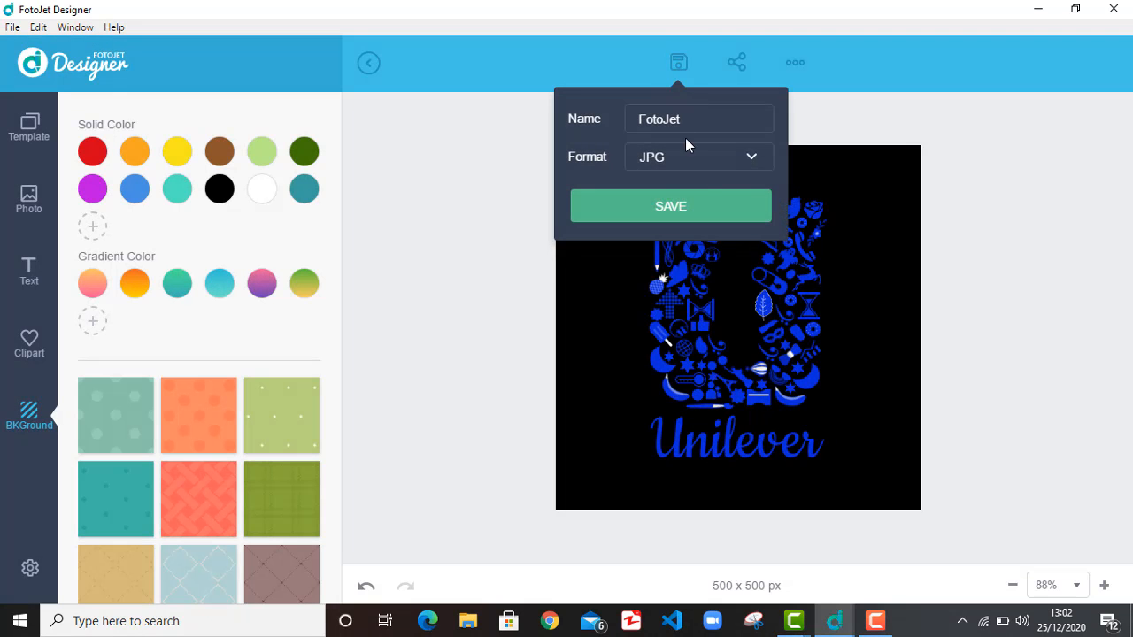
{"action": "left_click", "coordinate": [751, 161]}
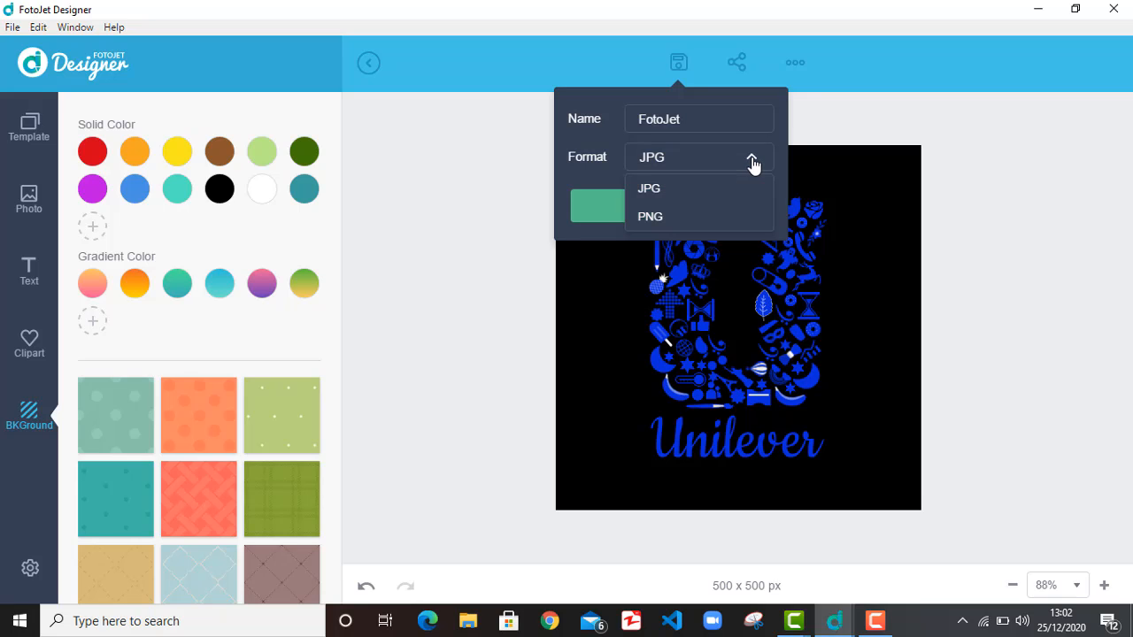
{"action": "left_click", "coordinate": [735, 215]}
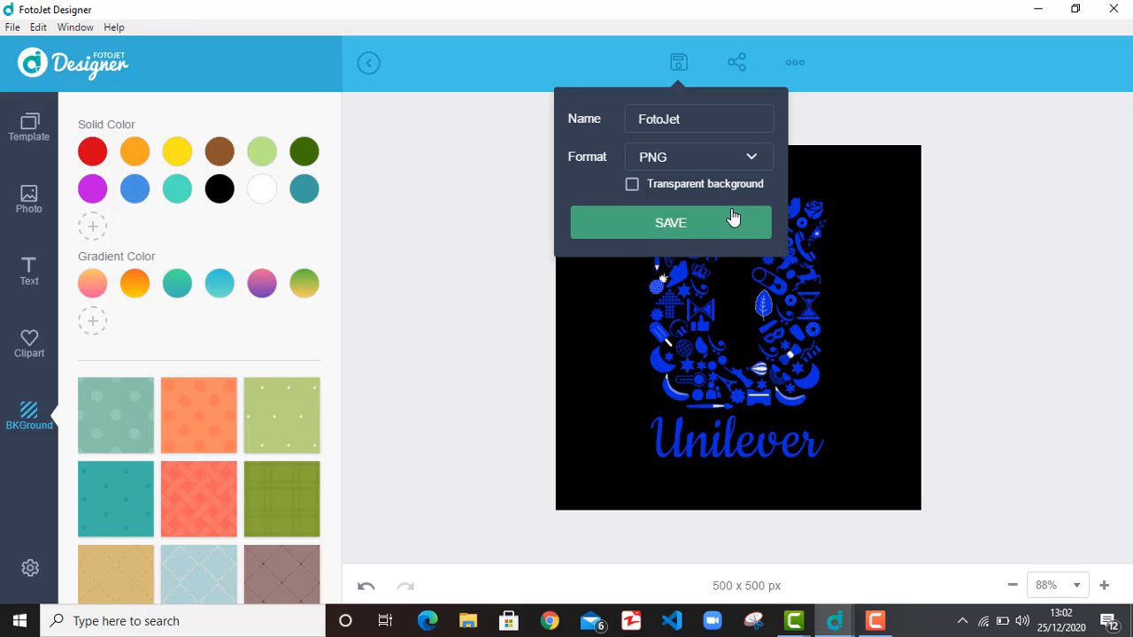
{"action": "left_click", "coordinate": [631, 185]}
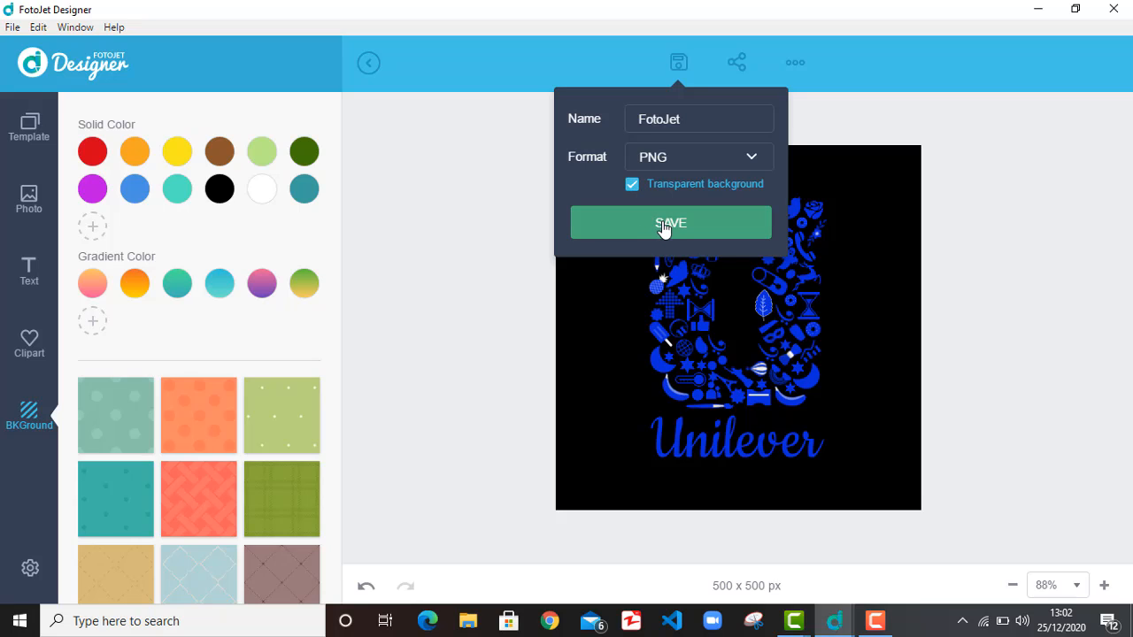
{"action": "left_click", "coordinate": [664, 226]}
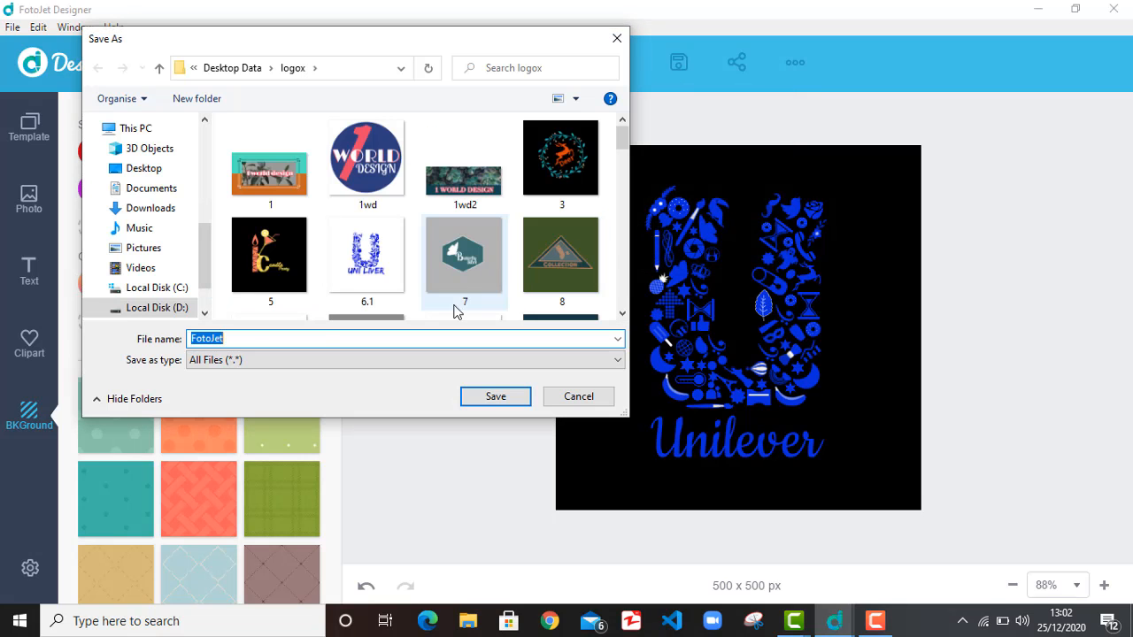
Step: Name the PNG file unilever2 and save it in the logox folder
{"action": "left_click", "coordinate": [393, 339]}
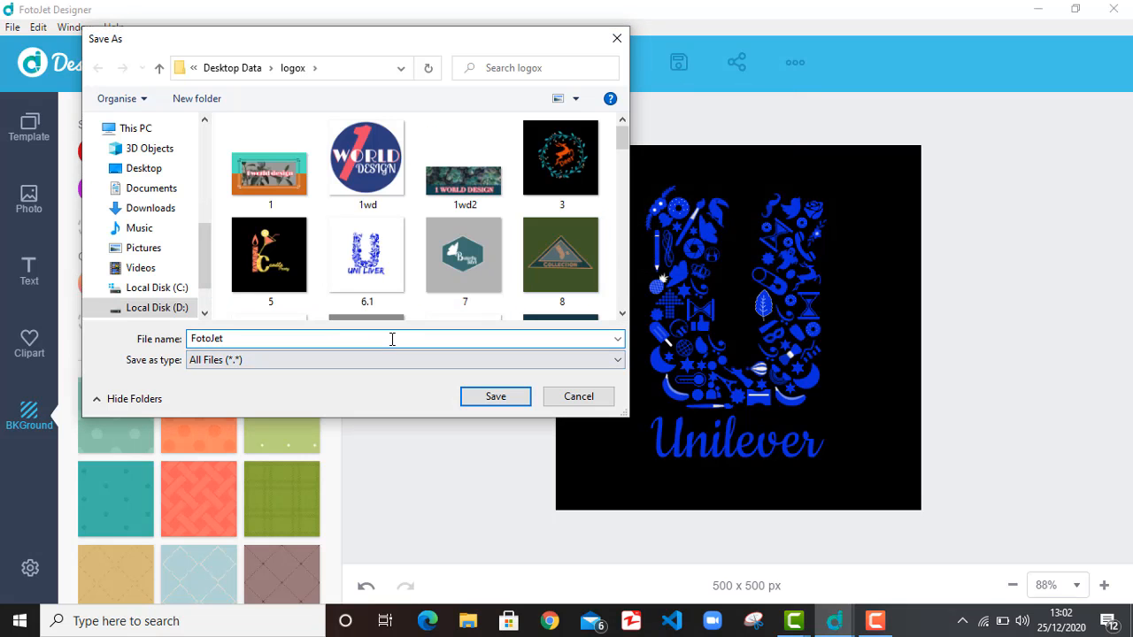
{"action": "key", "text": "BackSpace"}
{"action": "key", "text": "BackSpace"}
{"action": "key", "text": "BackSpace"}
{"action": "key", "text": "BackSpace"}
{"action": "key", "text": "BackSpace"}
{"action": "key", "text": "BackSpace"}
{"action": "type", "text": "live"}
{"action": "key", "text": "BackSpace"}
{"action": "key", "text": "BackSpace"}
{"action": "key", "text": "BackSpace"}
{"action": "key", "text": "BackSpace"}
{"action": "type", "text": "unil"}
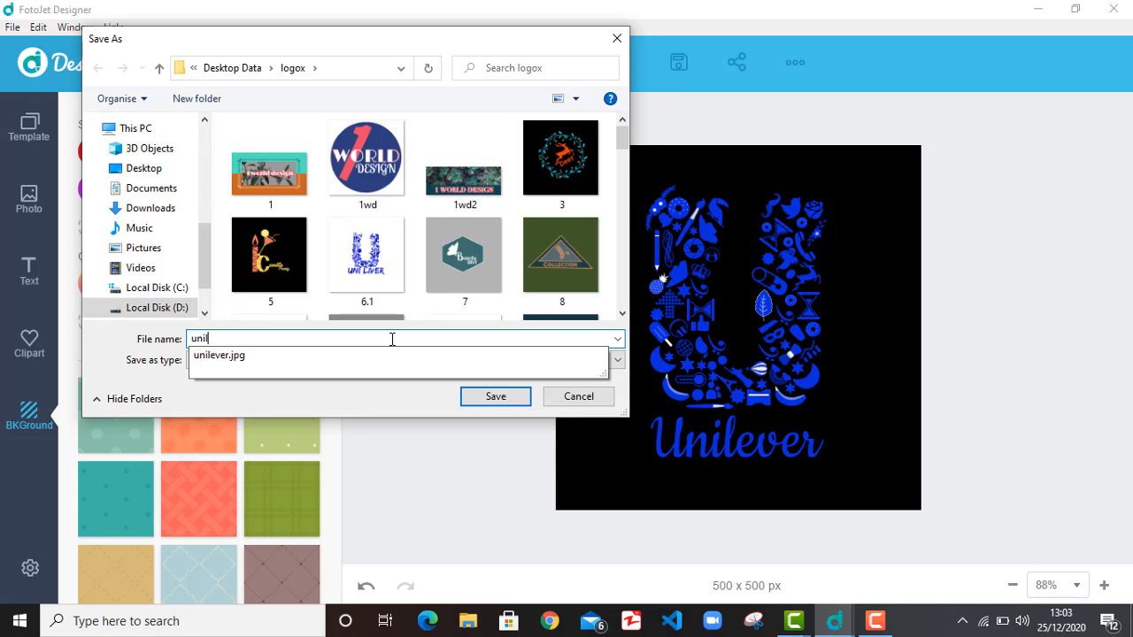
{"action": "type", "text": "ever2"}
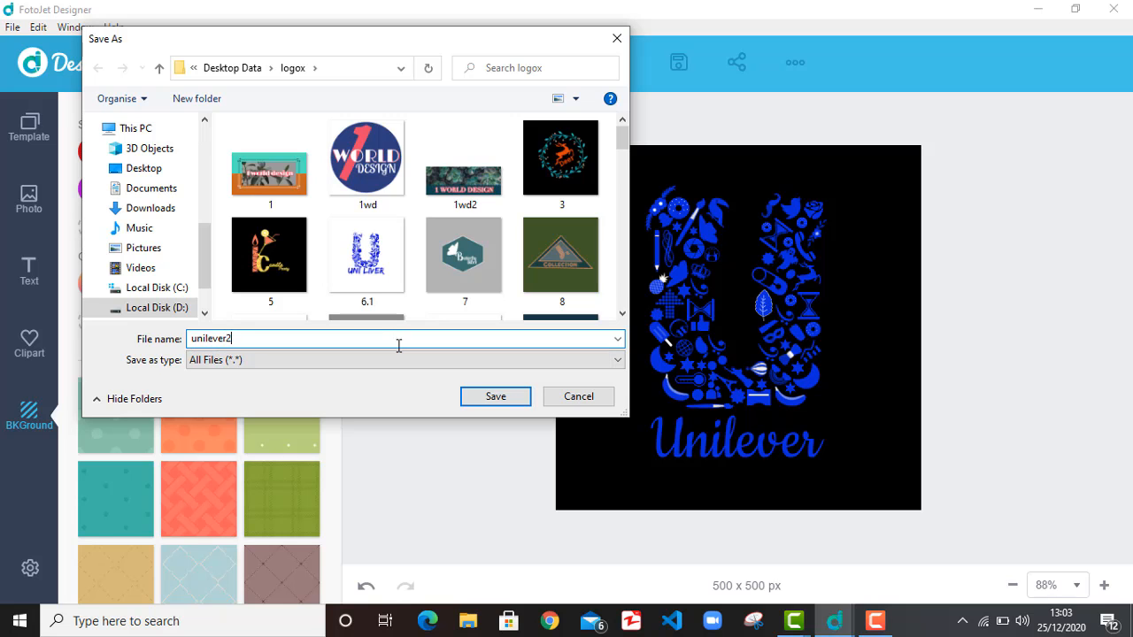
{"action": "left_click", "coordinate": [496, 396]}
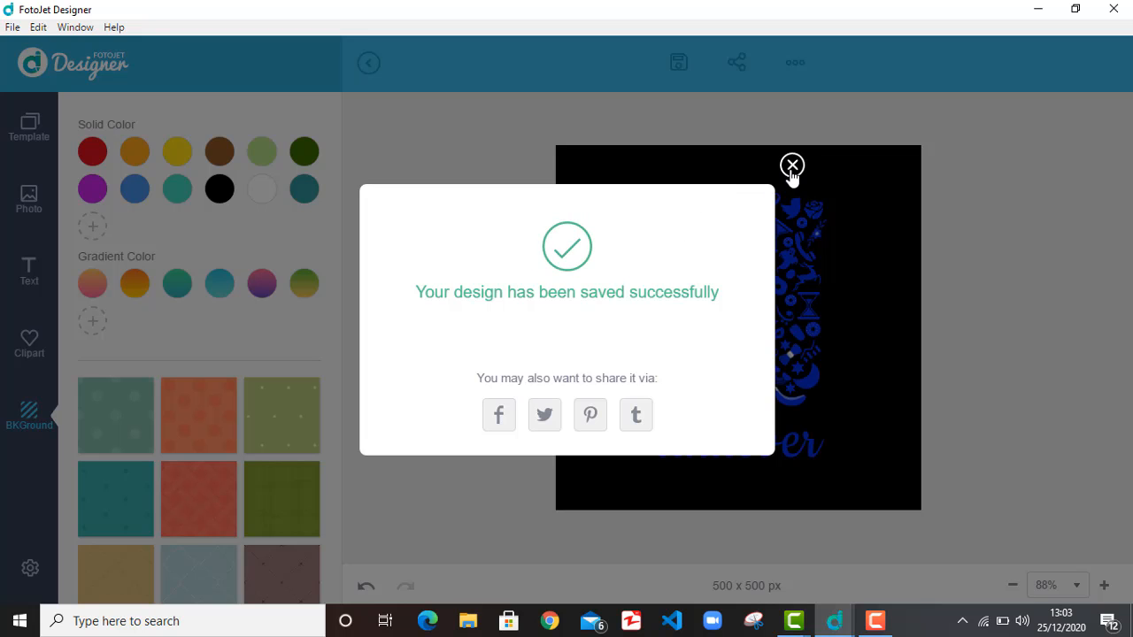
{"action": "left_click", "coordinate": [792, 165]}
Step: Switch to File Explorer and open the logox folder inside Desktop Data on Local Disk (D:) to find the exported logos
{"action": "left_click", "coordinate": [1037, 9]}
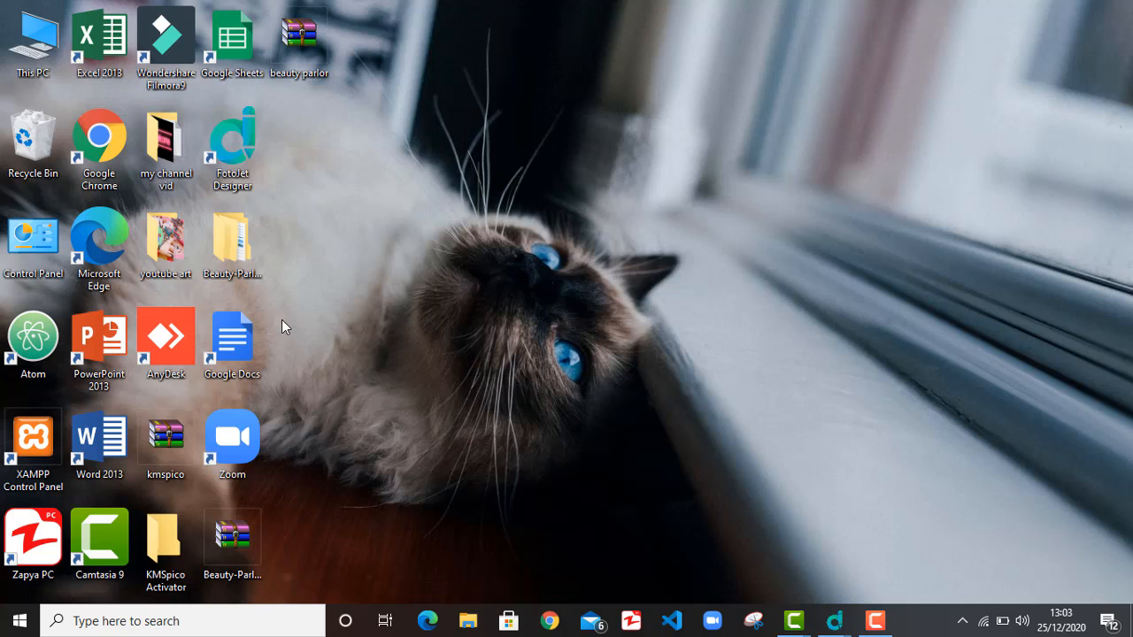
{"action": "mouse_move", "coordinate": [831, 624]}
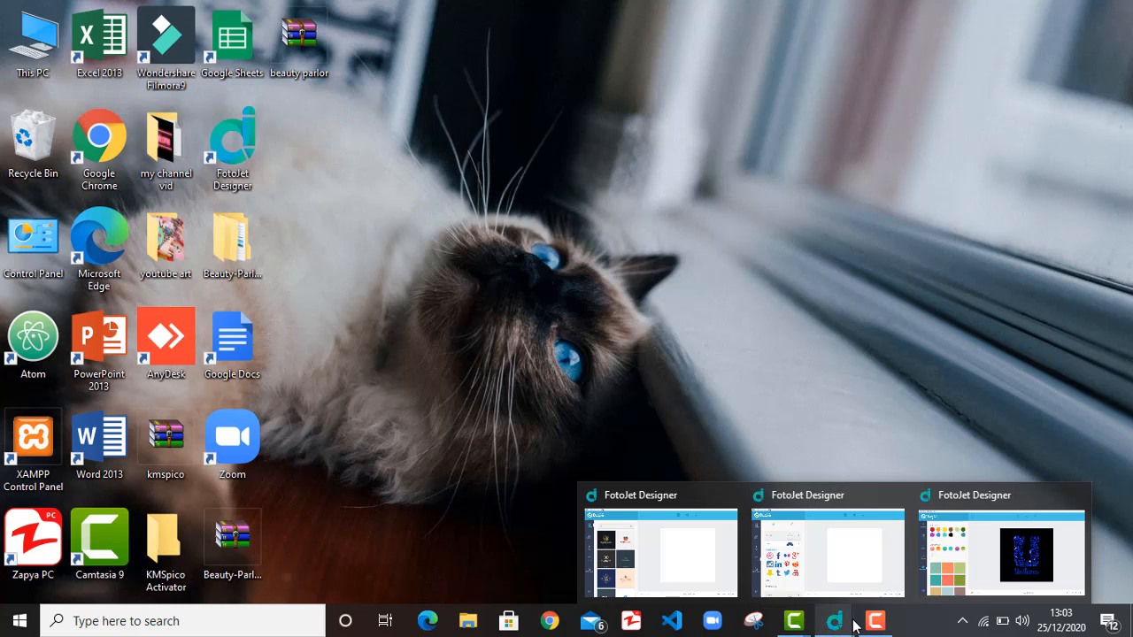
{"action": "double_click", "coordinate": [24, 57]}
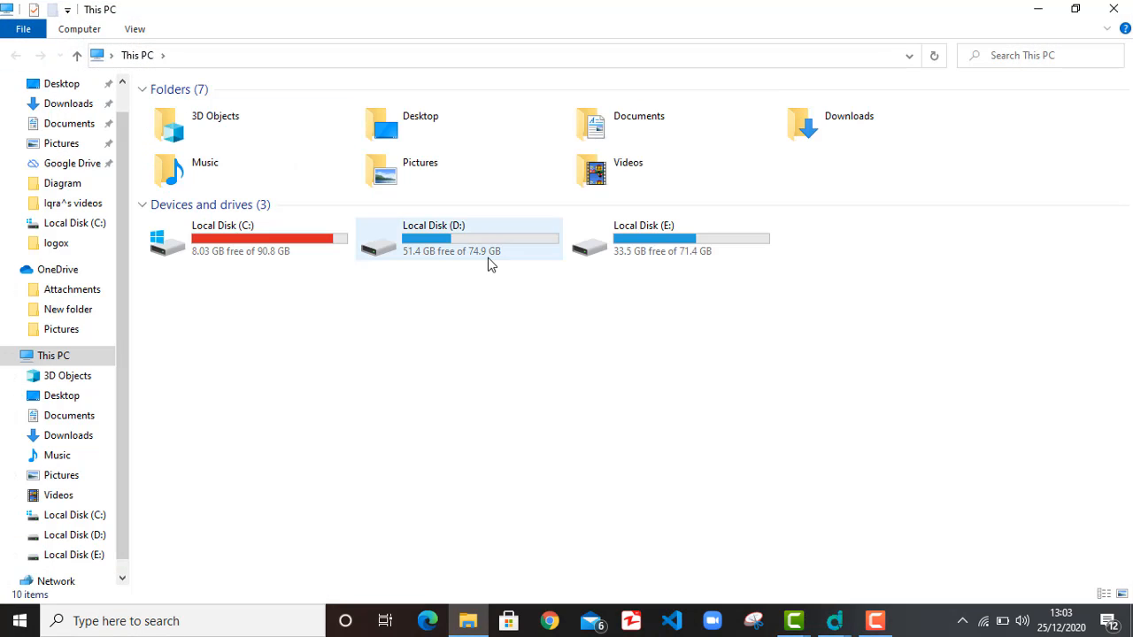
{"action": "left_click", "coordinate": [482, 251]}
{"action": "double_click", "coordinate": [482, 251]}
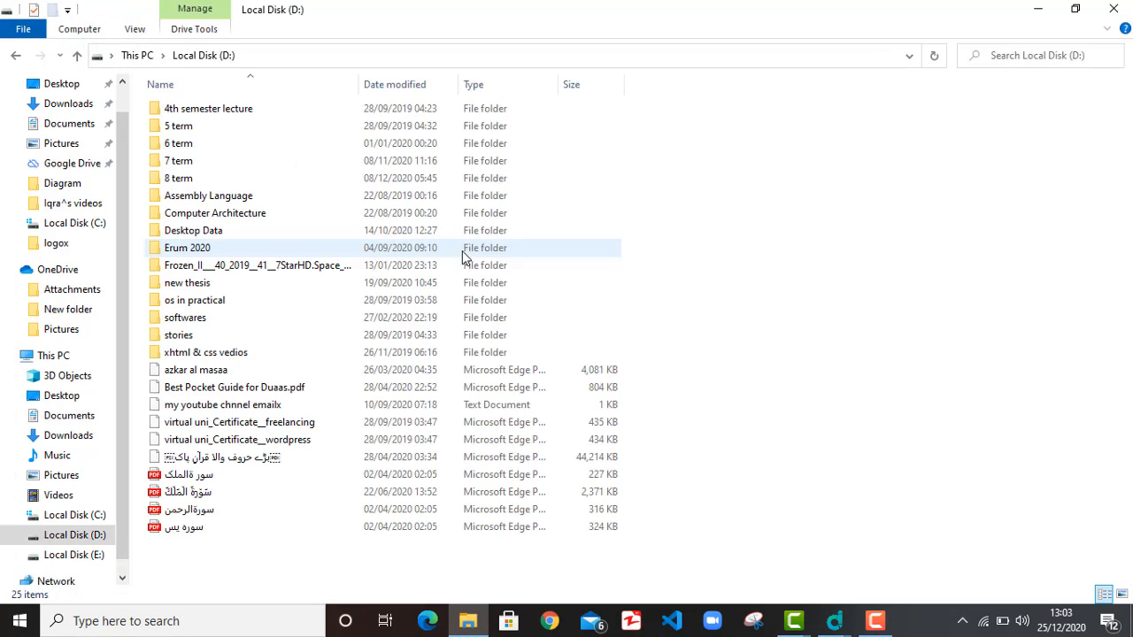
{"action": "double_click", "coordinate": [244, 231]}
{"action": "double_click", "coordinate": [239, 232]}
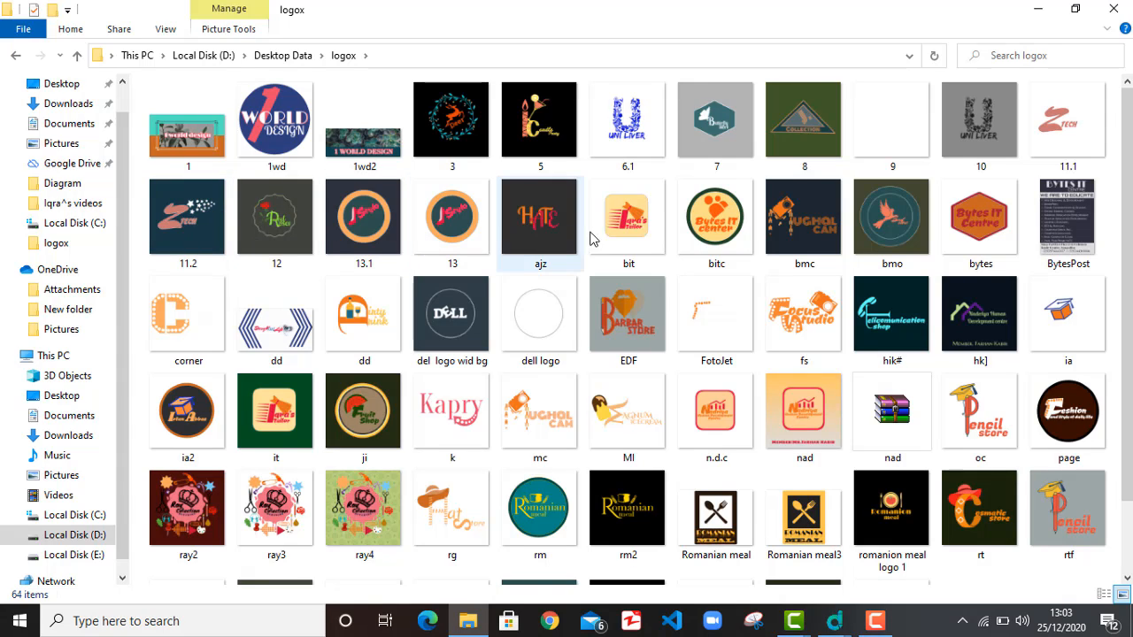
{"action": "scroll", "coordinate": [595, 248], "scroll_direction": "down", "scroll_amount": 1}
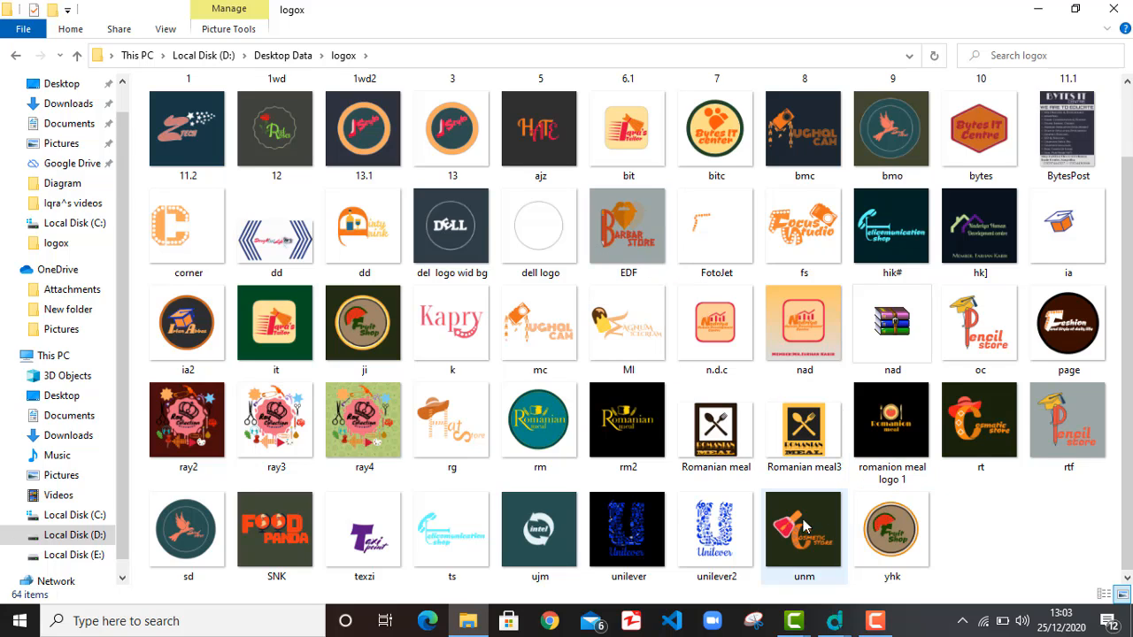
Step: Open unilever2.png in Photos and compare its background with that of unilever.jpg
{"action": "mouse_move", "coordinate": [713, 542]}
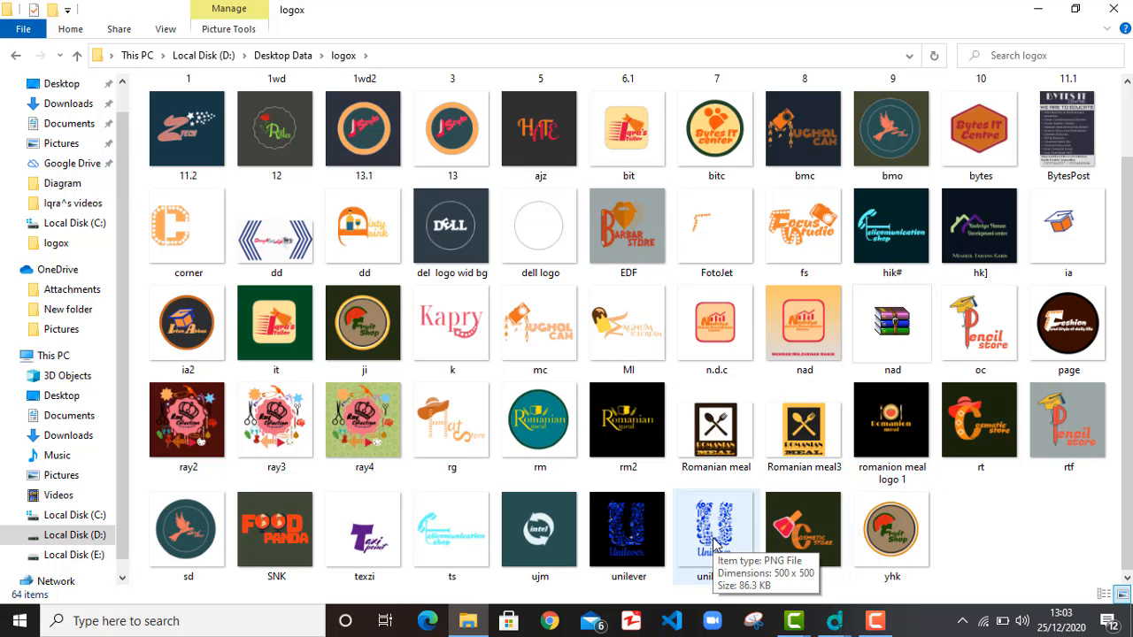
{"action": "double_click", "coordinate": [714, 538]}
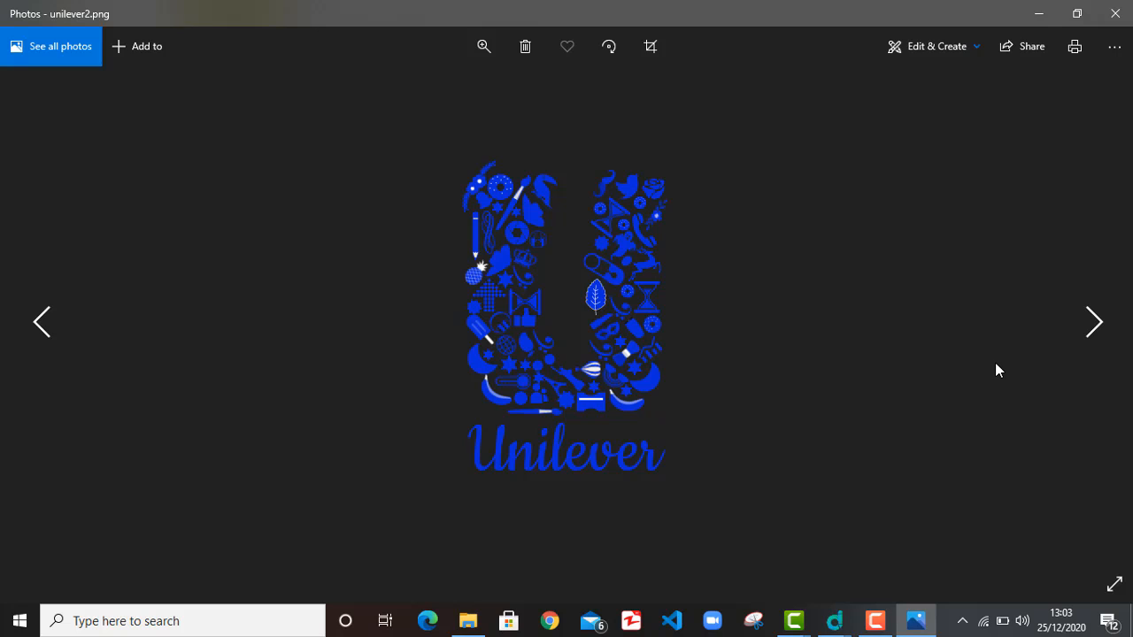
{"action": "left_click", "coordinate": [35, 322]}
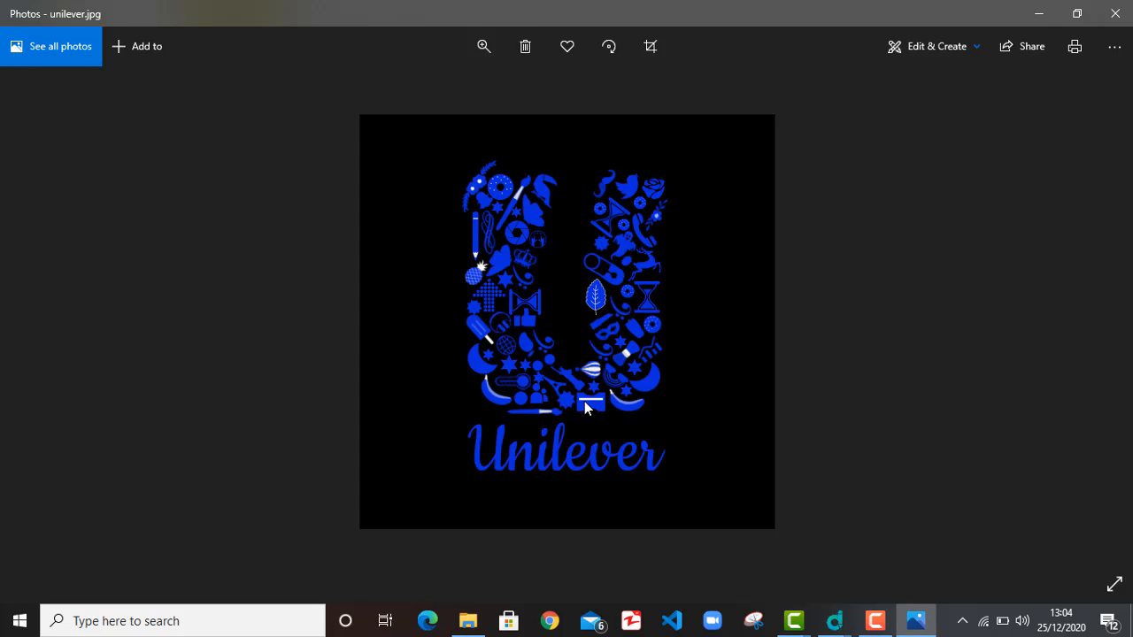
{"action": "mouse_move", "coordinate": [1100, 291]}
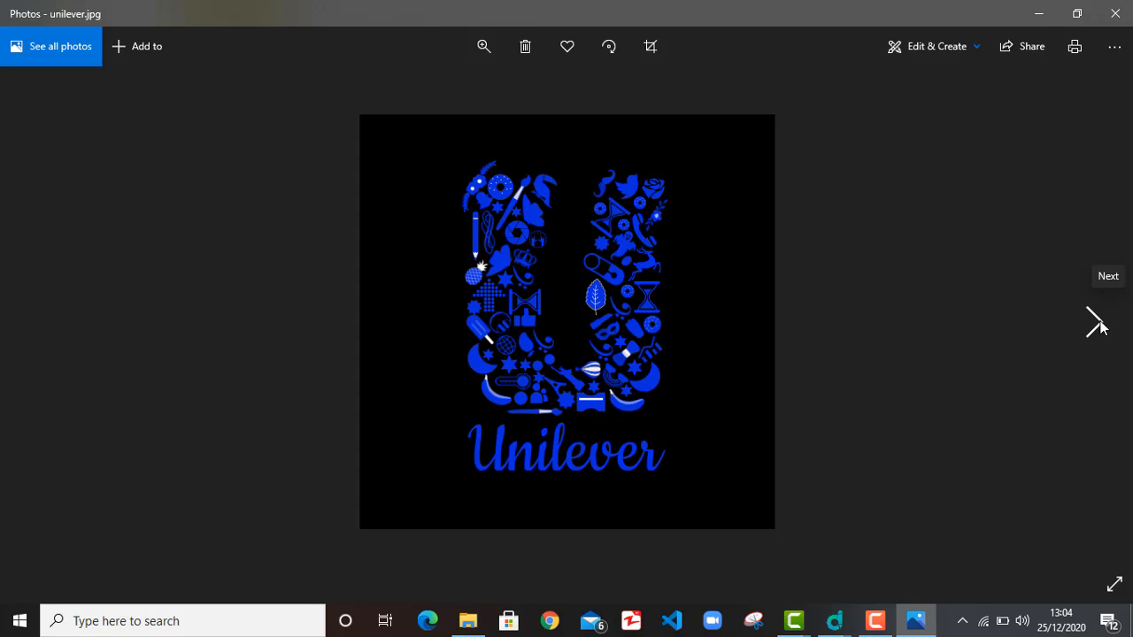
{"action": "left_click", "coordinate": [1097, 326]}
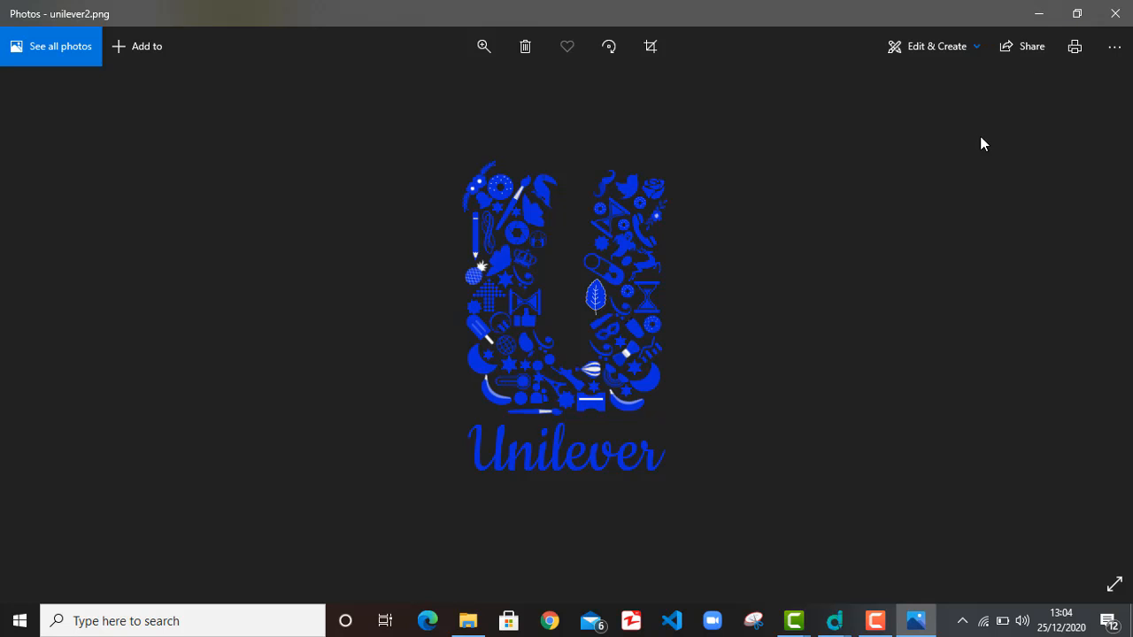
Step: Switch back to the FotoJet Designer window holding the logo and try saving it as a project, dismissing the save confirmation
{"action": "left_click", "coordinate": [834, 620]}
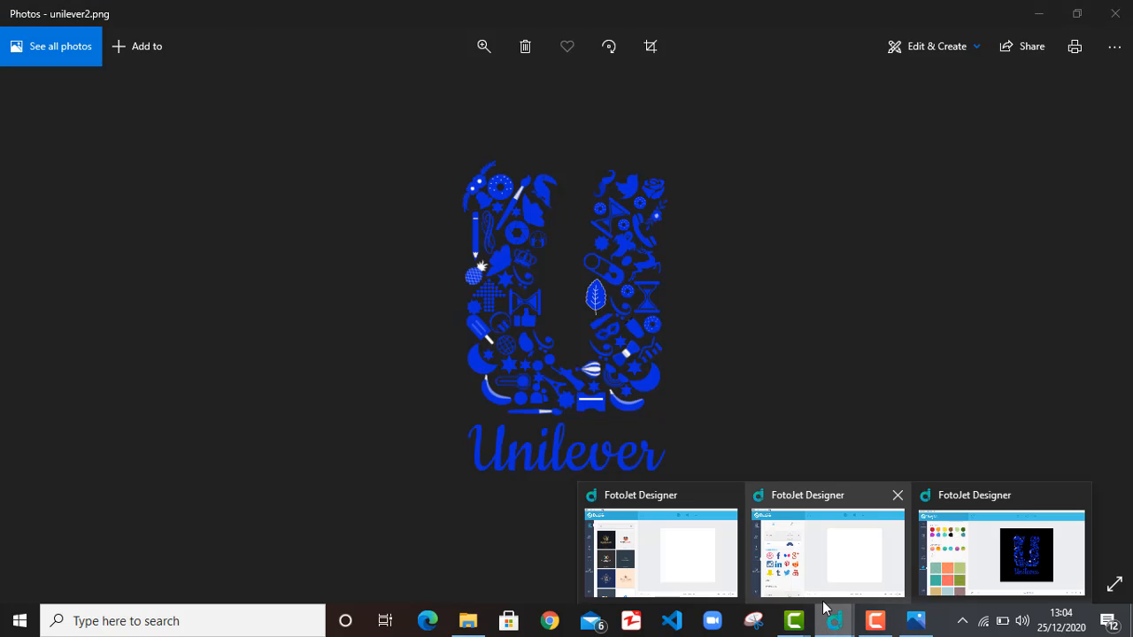
{"action": "left_click", "coordinate": [1008, 541]}
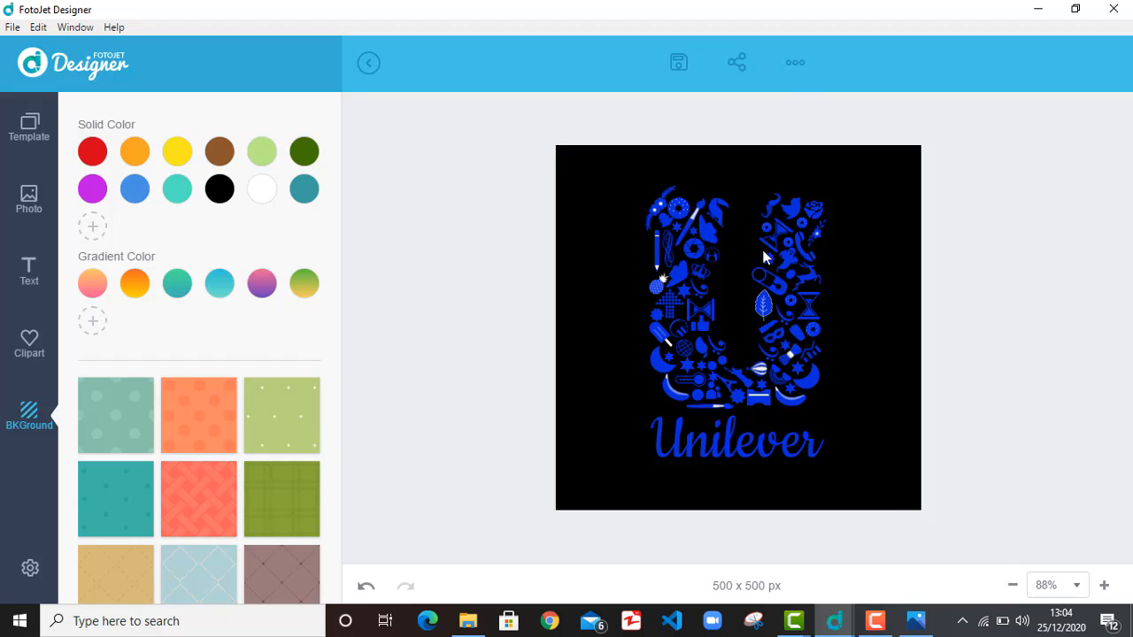
{"action": "left_click", "coordinate": [793, 67]}
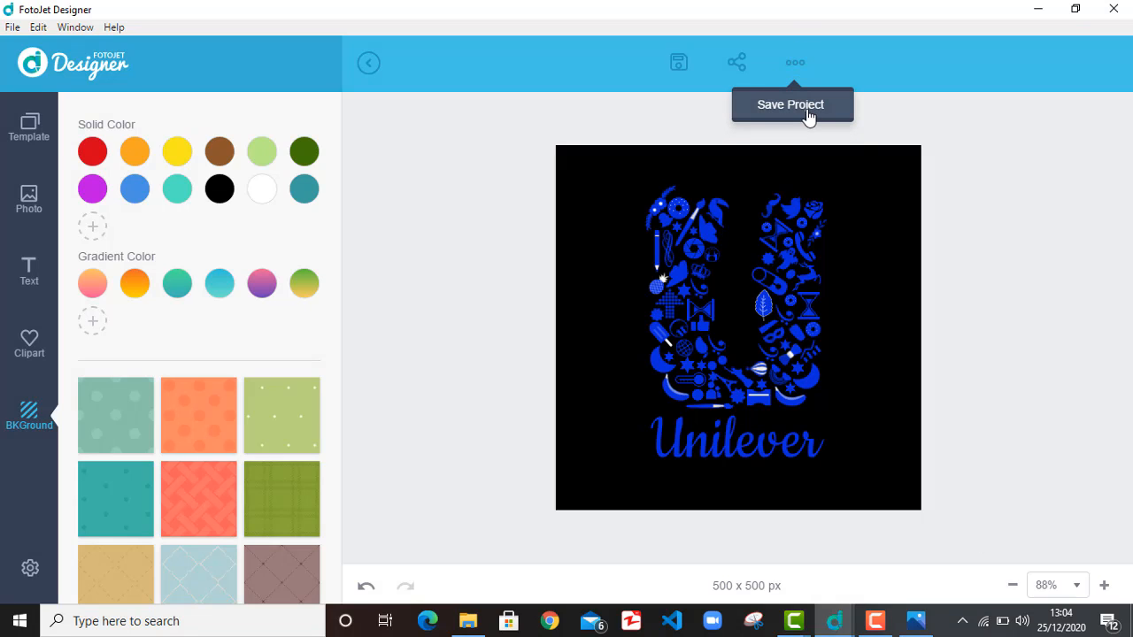
{"action": "left_click", "coordinate": [807, 111]}
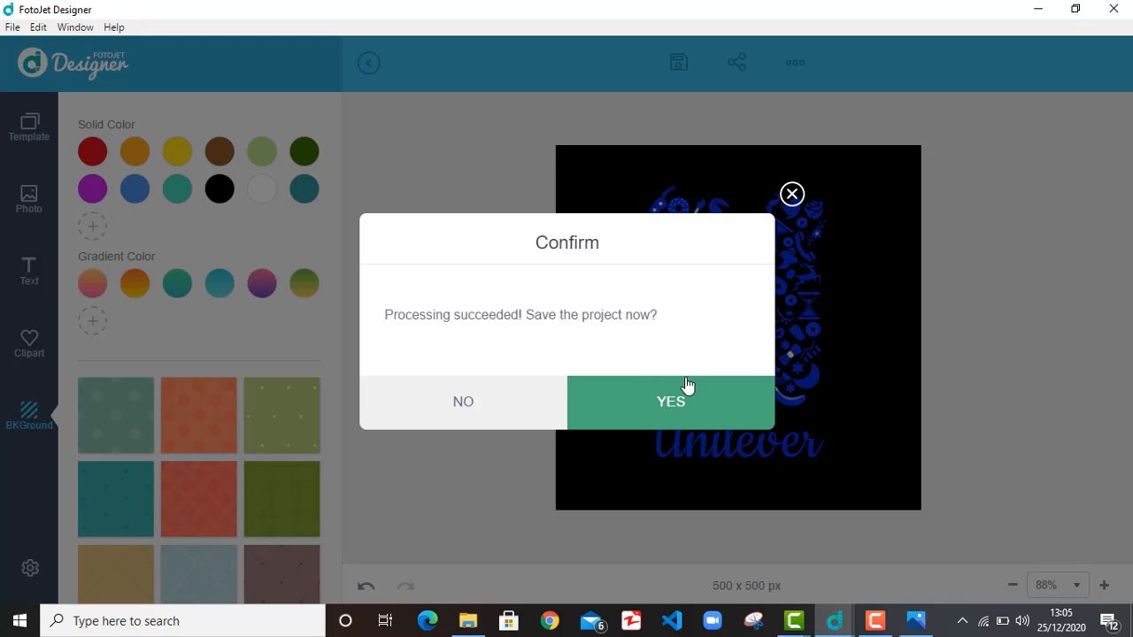
{"action": "left_click", "coordinate": [791, 193]}
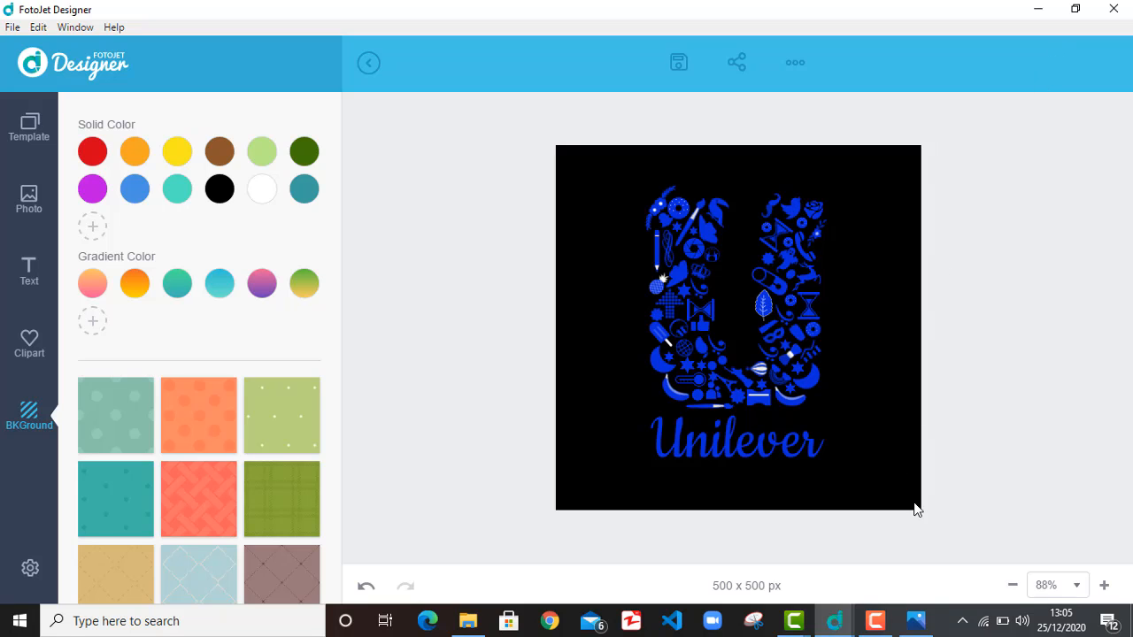
Step: Switch to Photos to view unilever.jpg again and return to FotoJet Designer
{"action": "left_click", "coordinate": [921, 632]}
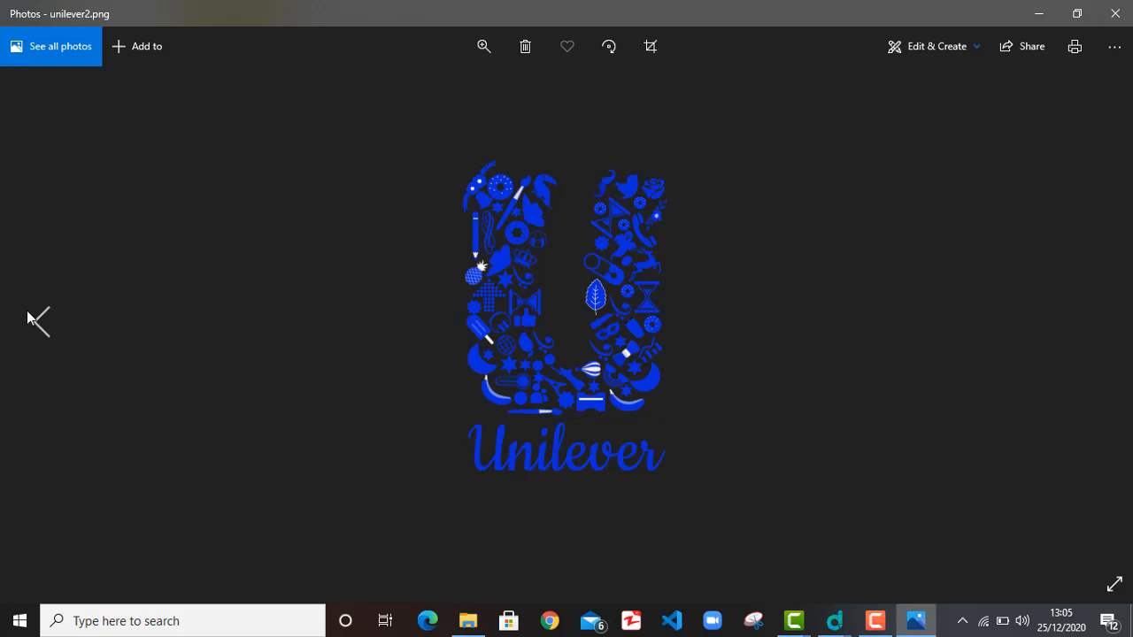
{"action": "left_click", "coordinate": [34, 322]}
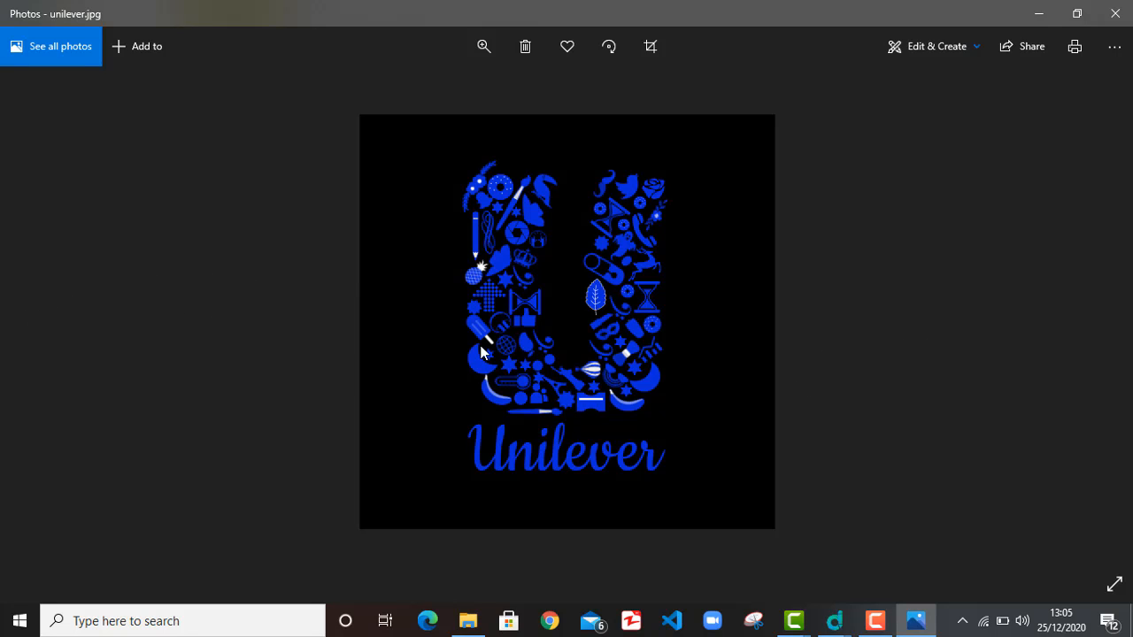
{"action": "left_click", "coordinate": [1037, 14]}
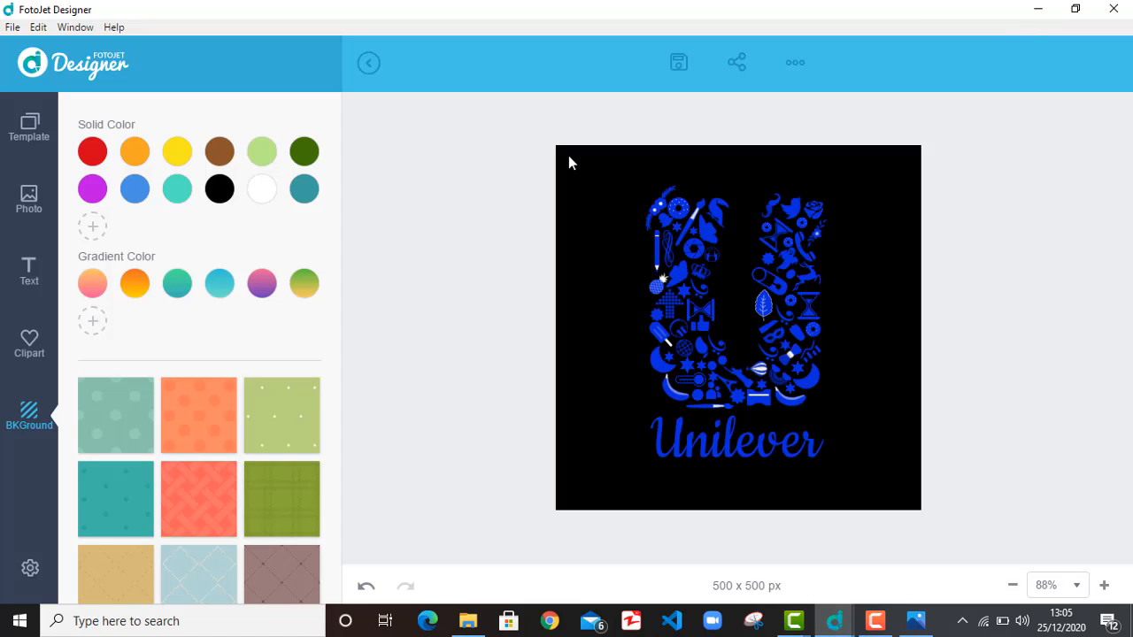